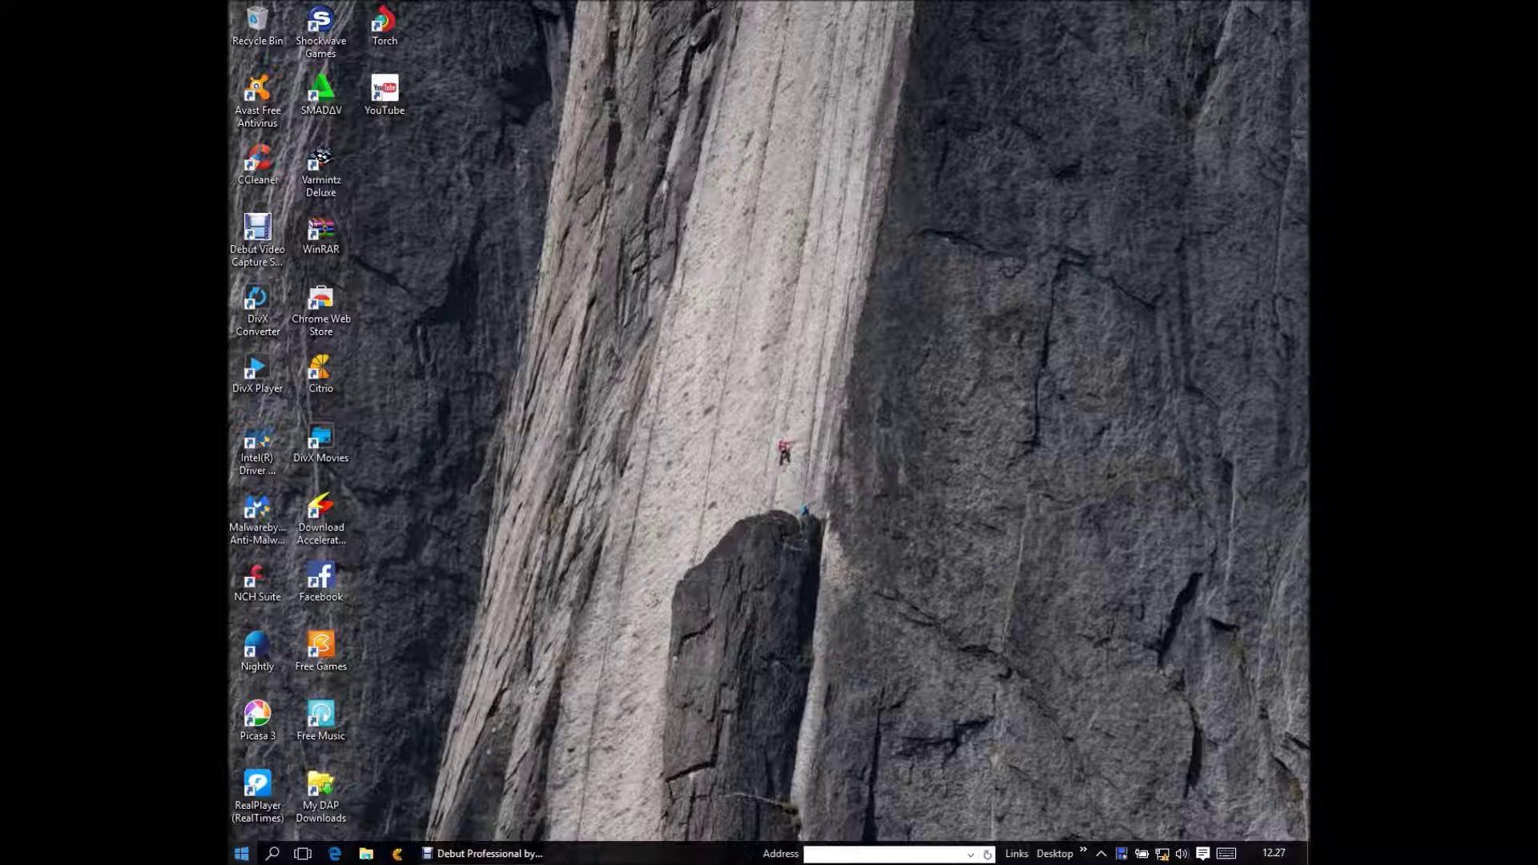
- From the Start menu's All apps list, expand the Microsoft Office 2013 folder and launch Excel 2013
{"action": "key", "text": "super"}
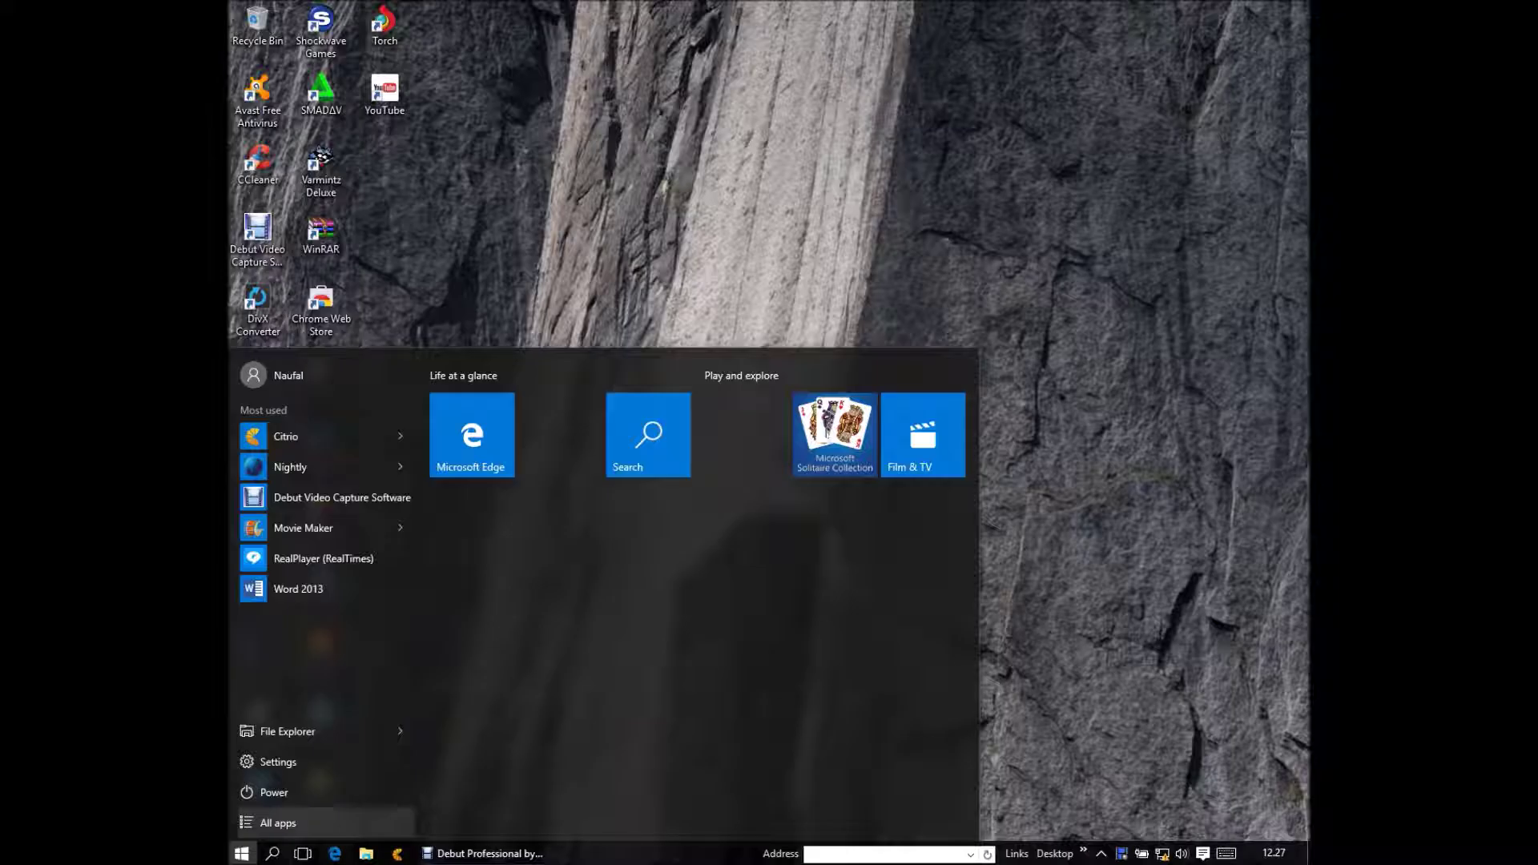
{"action": "left_click", "coordinate": [277, 823]}
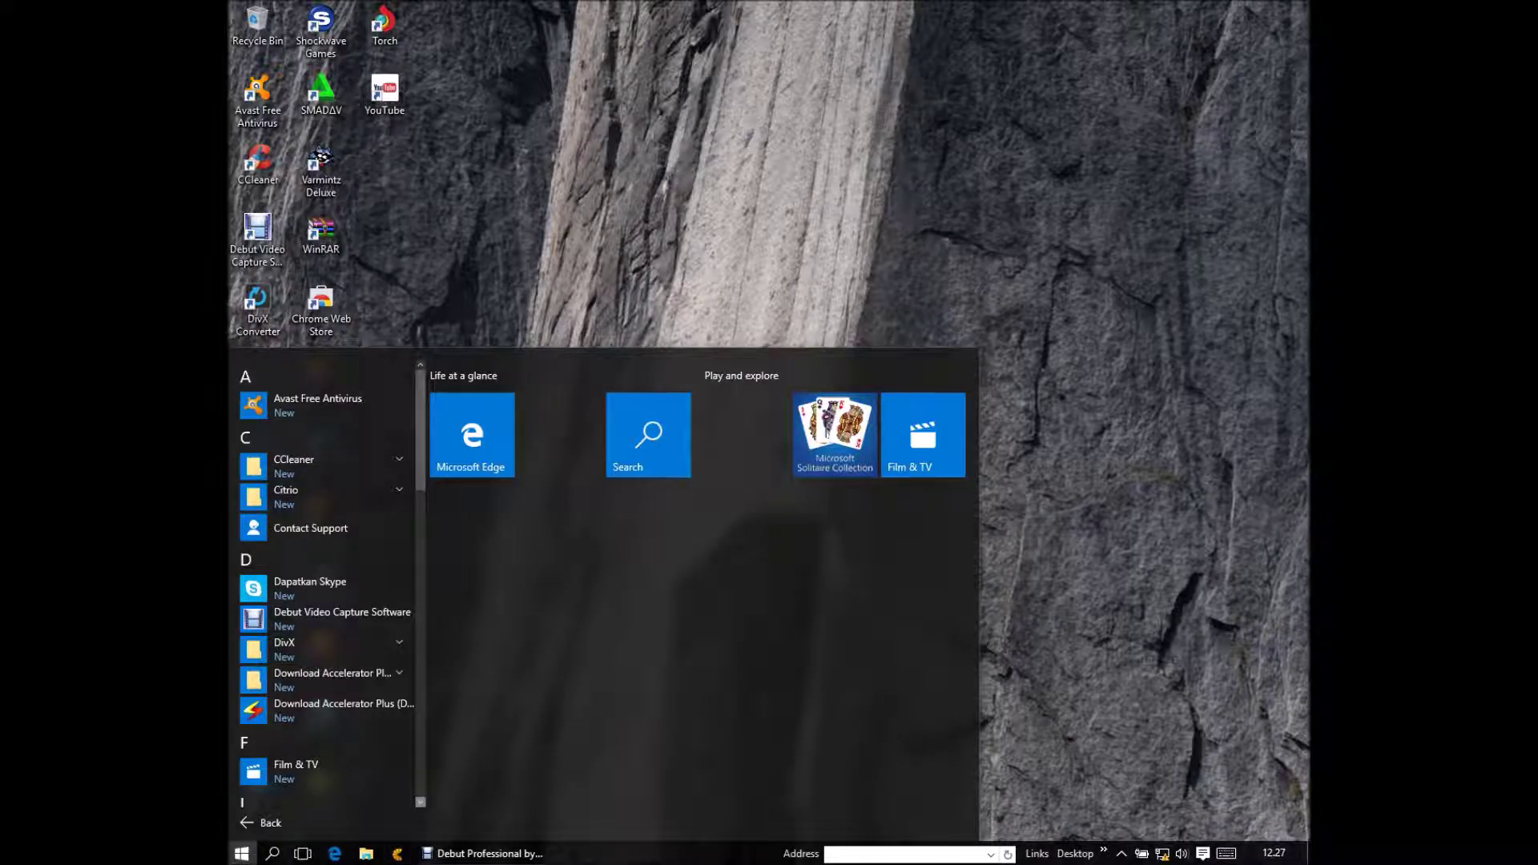
{"action": "scroll", "coordinate": [324, 593], "scroll_direction": "down", "scroll_amount": 2}
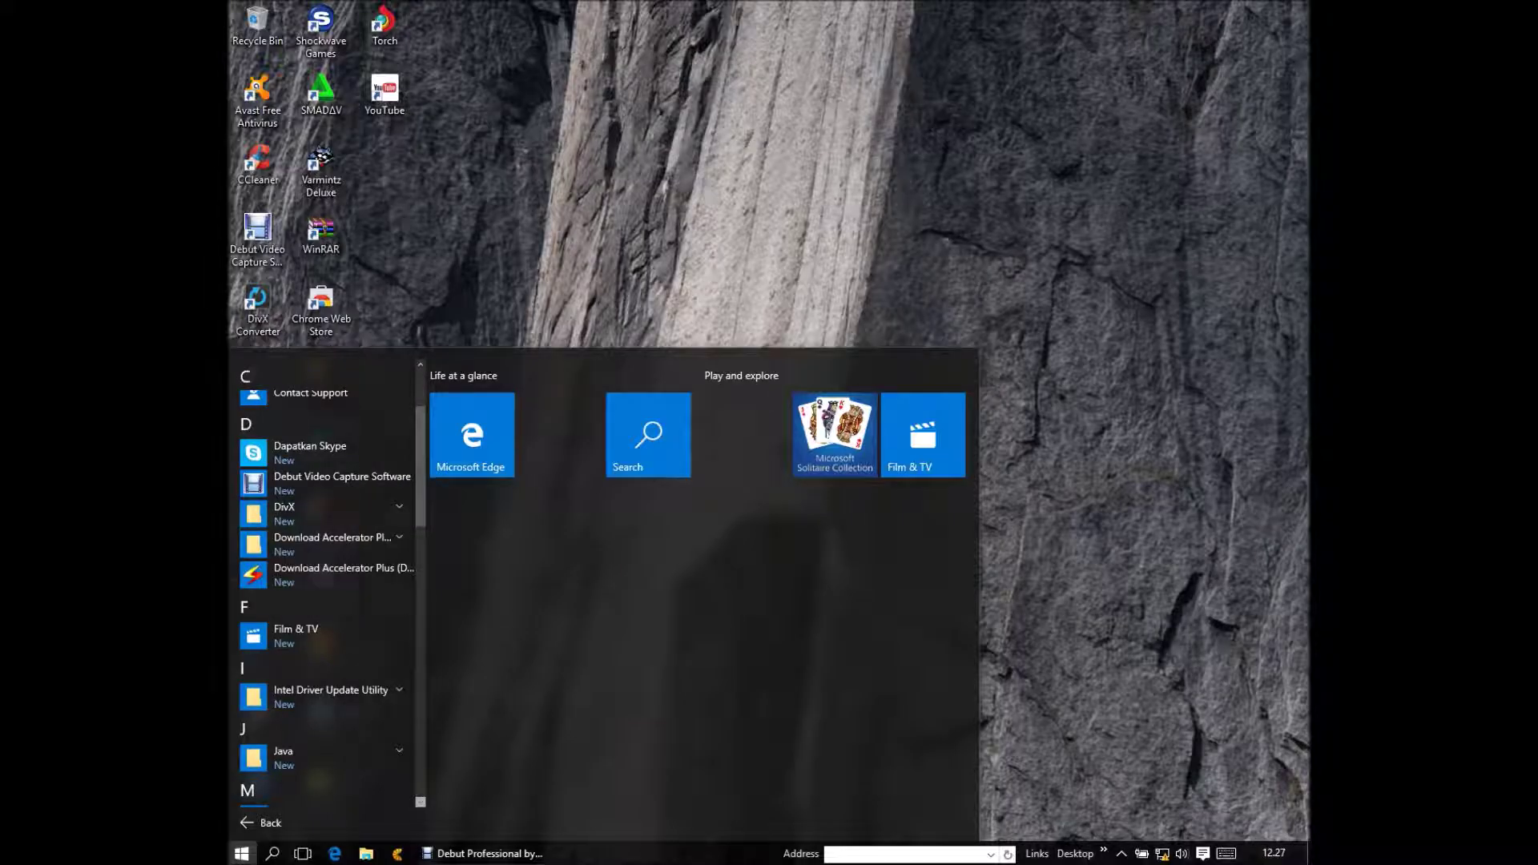
{"action": "scroll", "coordinate": [325, 593], "scroll_direction": "down", "scroll_amount": 3}
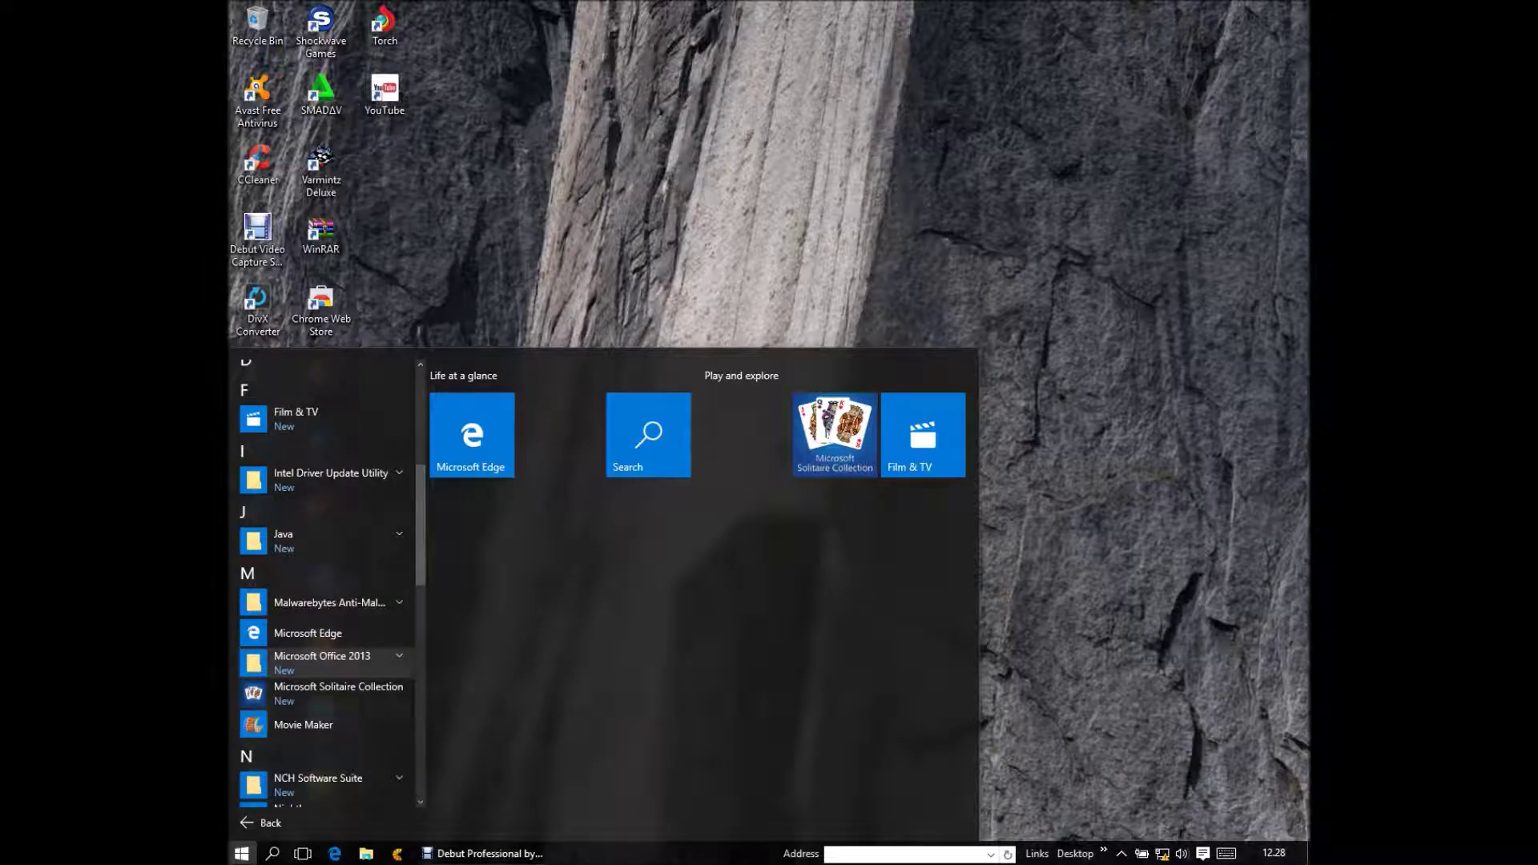
{"action": "left_click", "coordinate": [320, 662]}
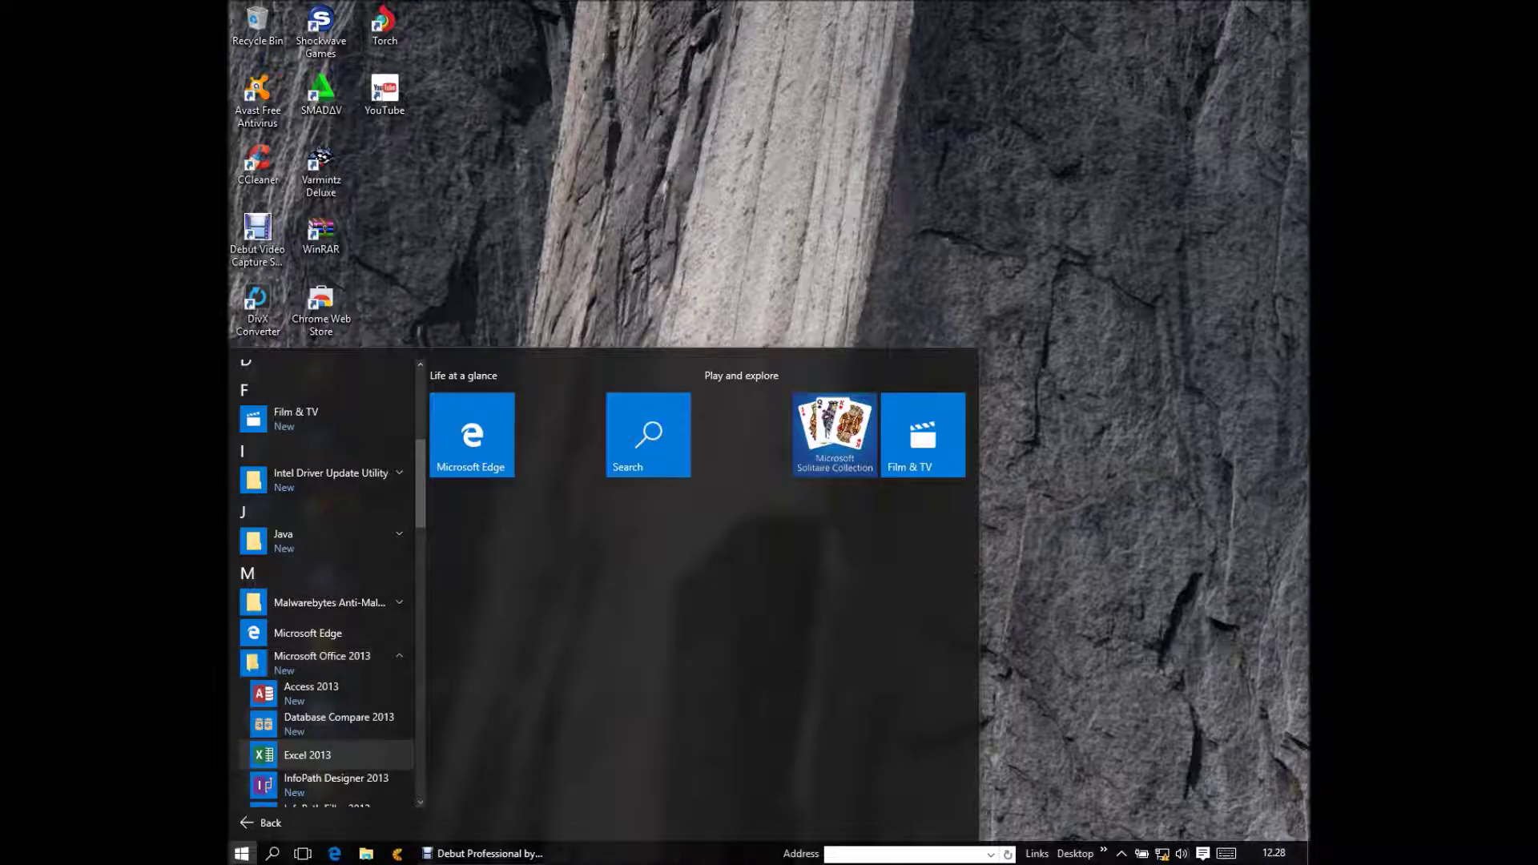
{"action": "left_click", "coordinate": [308, 755]}
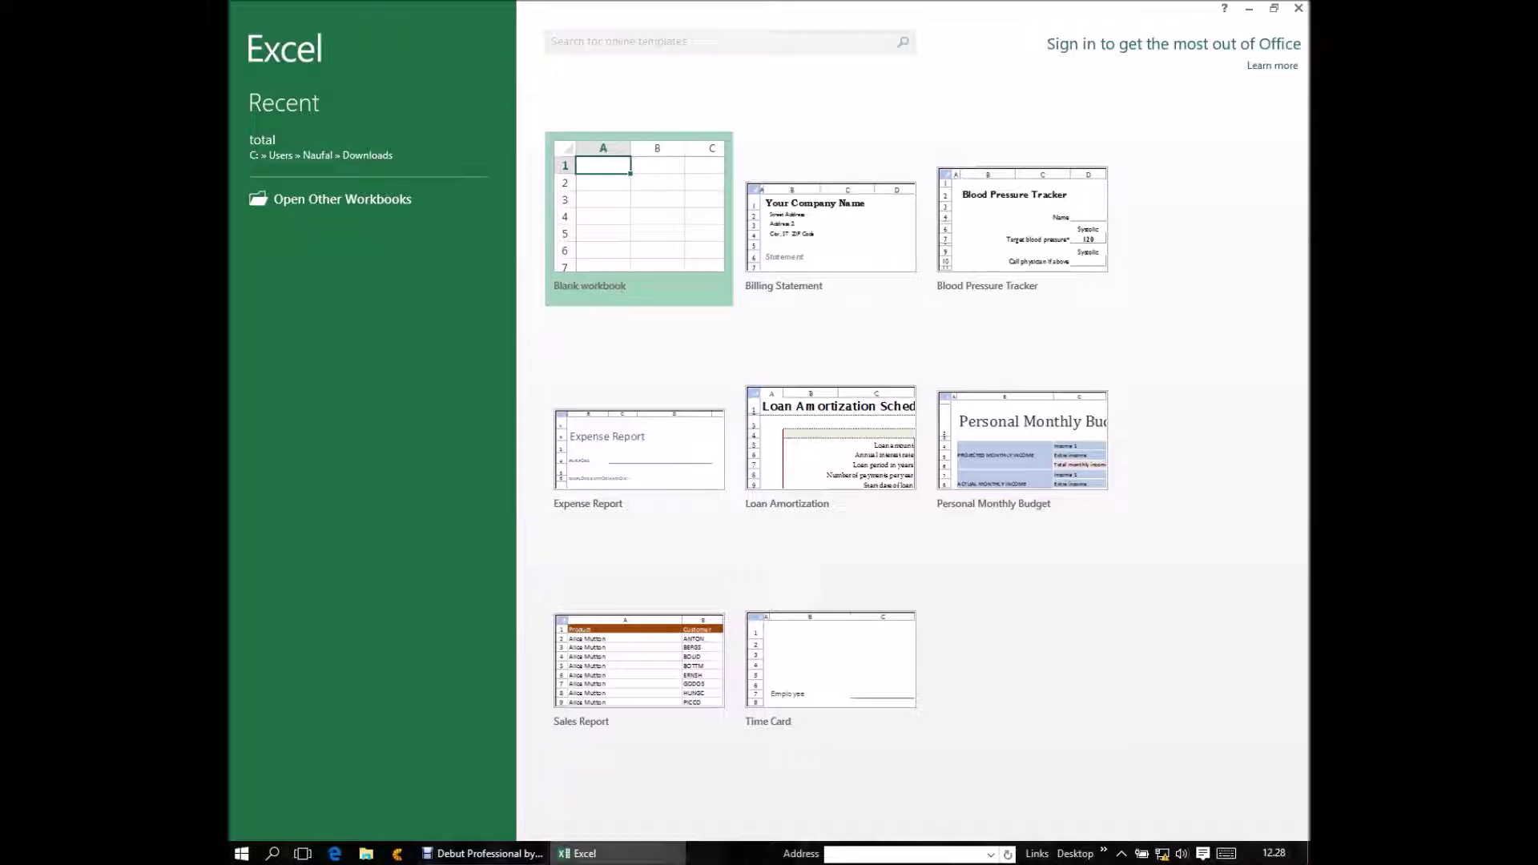
- Create a blank workbook (Book1) and turn off Gridlines View on the Page Layout tab
{"action": "left_click", "coordinate": [652, 290]}
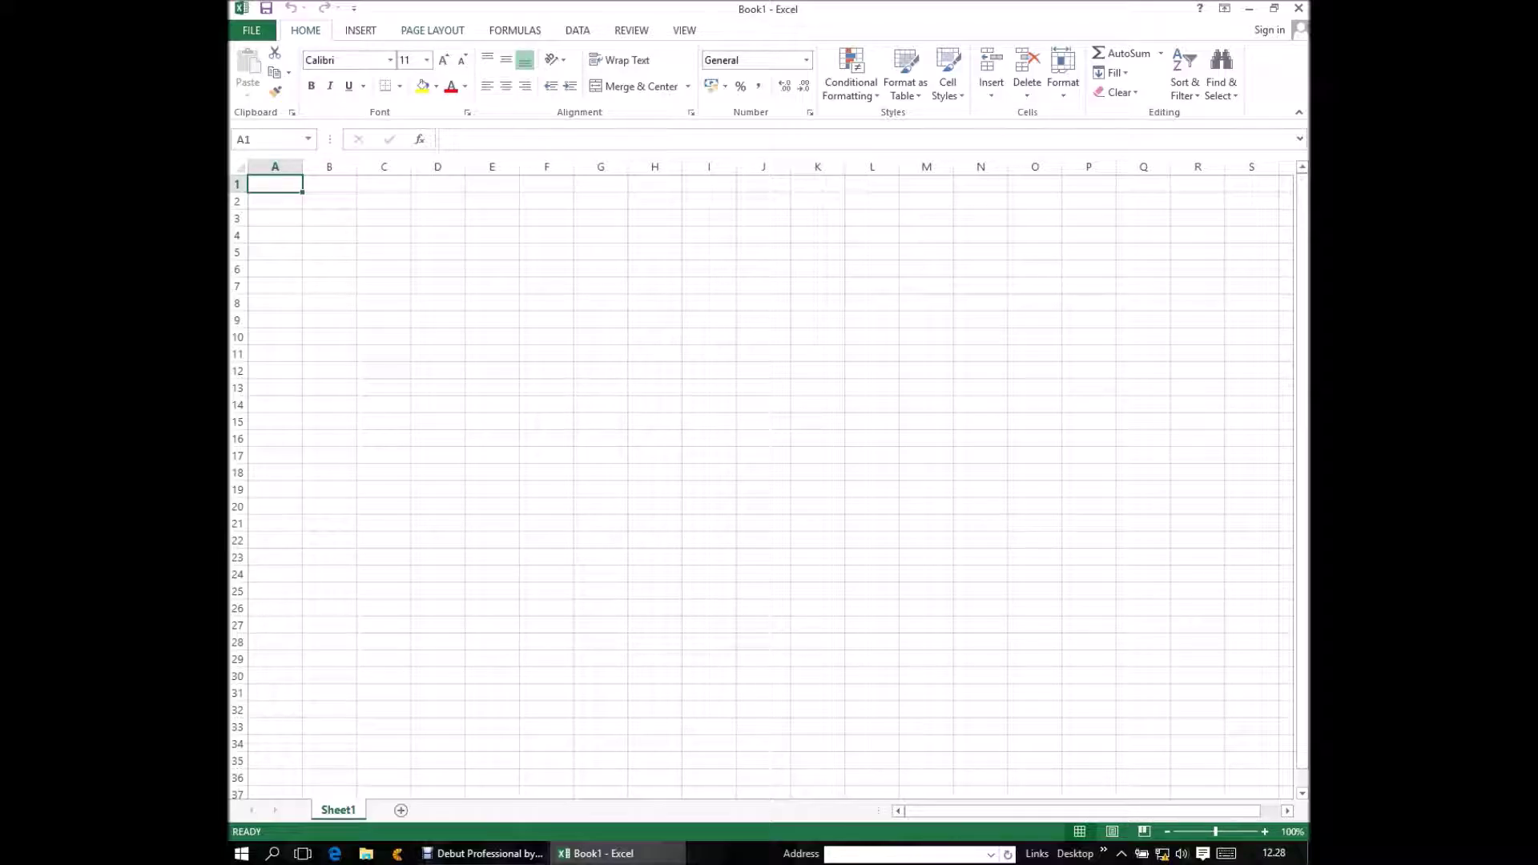
{"action": "scroll", "coordinate": [1003, 66], "scroll_direction": "down", "scroll_amount": 2}
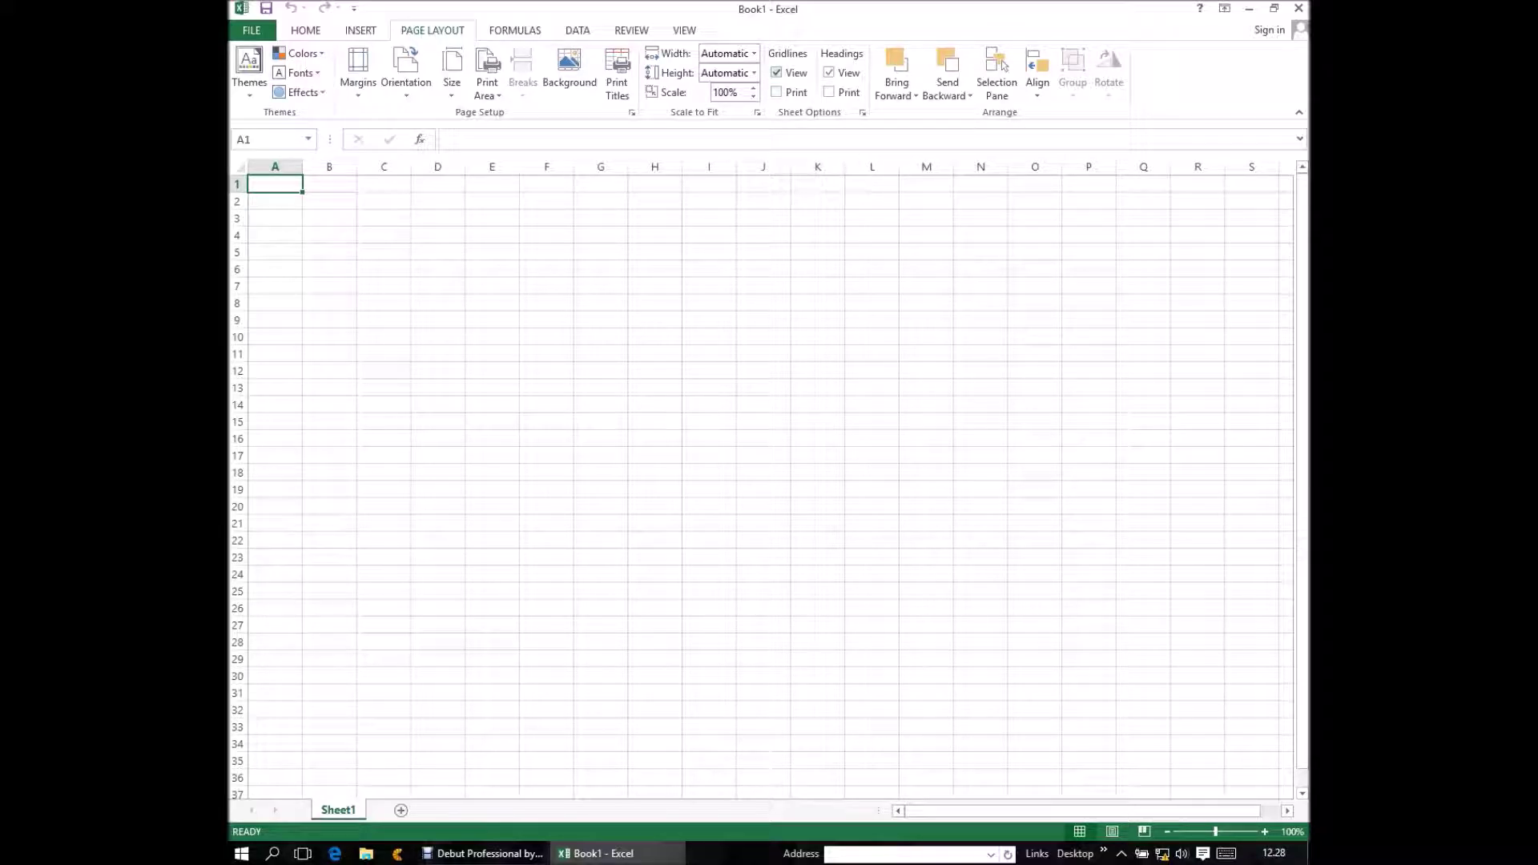
{"action": "left_click", "coordinate": [776, 72]}
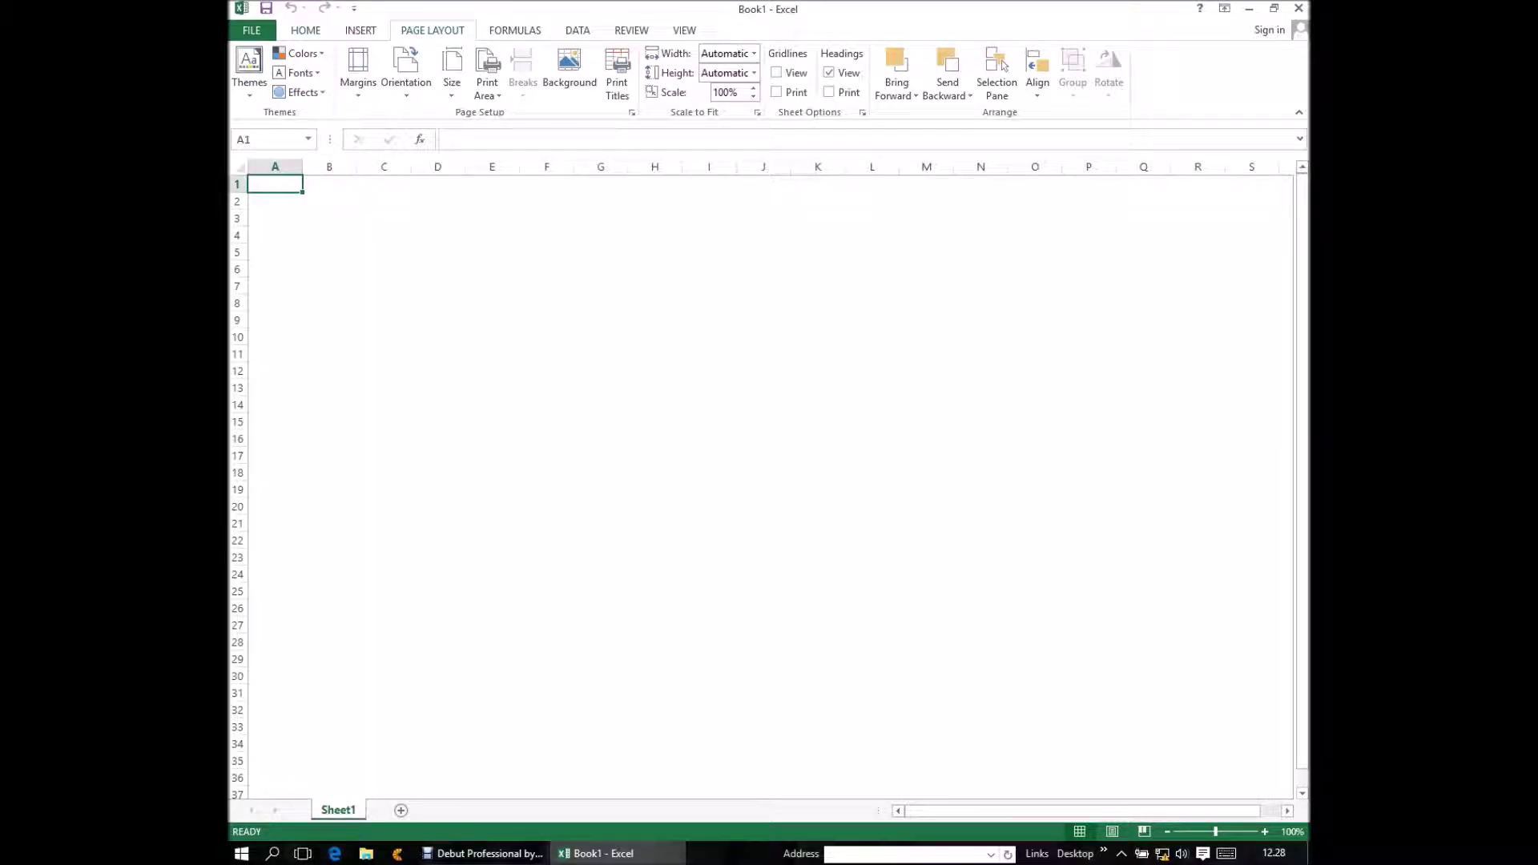
{"action": "left_click", "coordinate": [306, 30]}
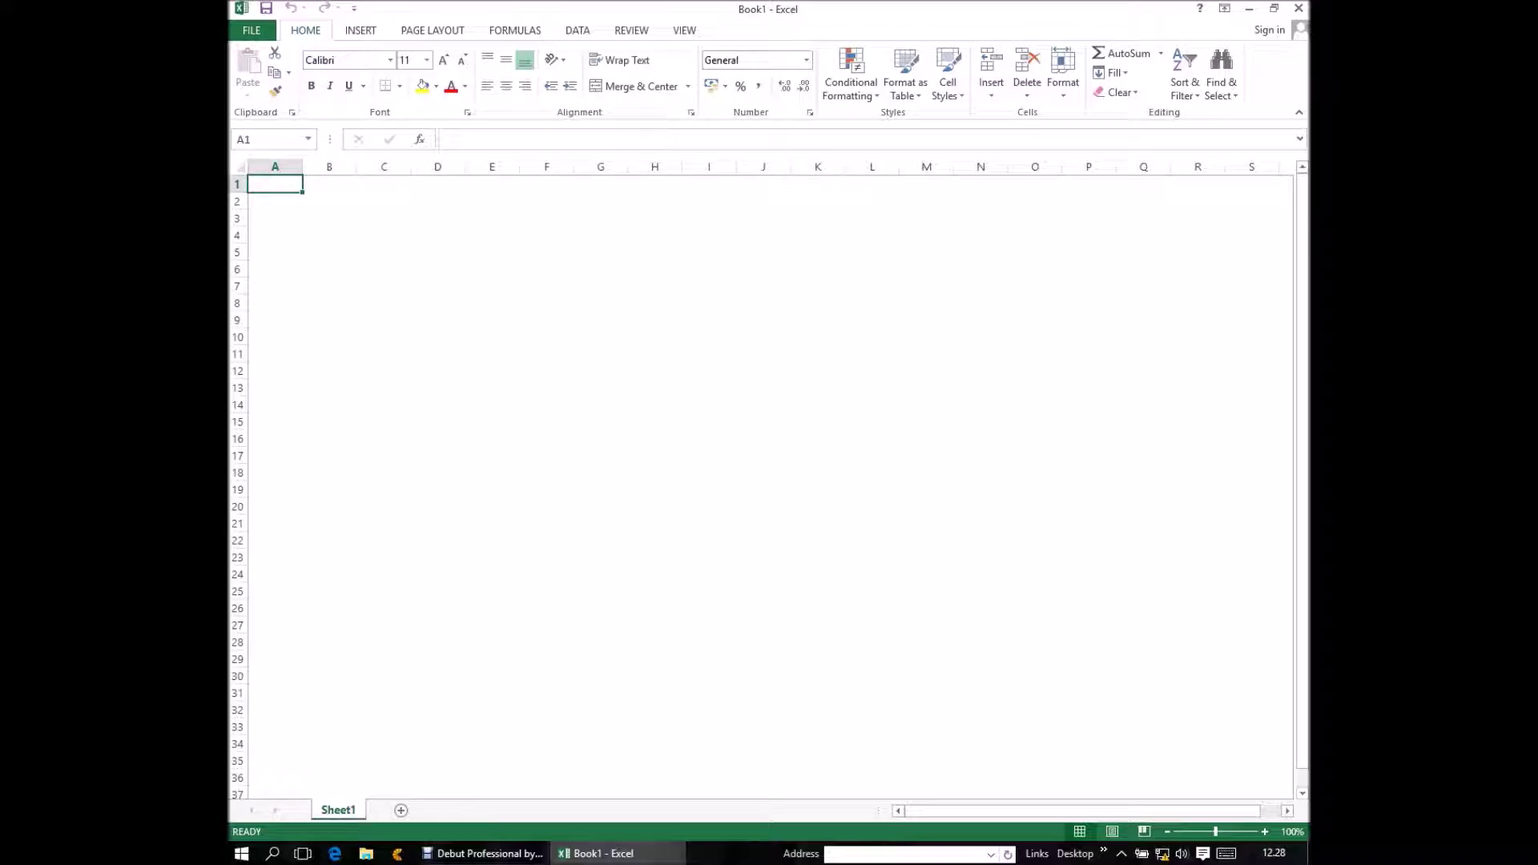
{"action": "key", "text": "Down"}
{"action": "key", "text": "Down"}
{"action": "key", "text": "Down"}
{"action": "key", "text": "Down"}
{"action": "key", "text": "Right"}
{"action": "key", "text": "Right"}
{"action": "key", "text": "Right"}
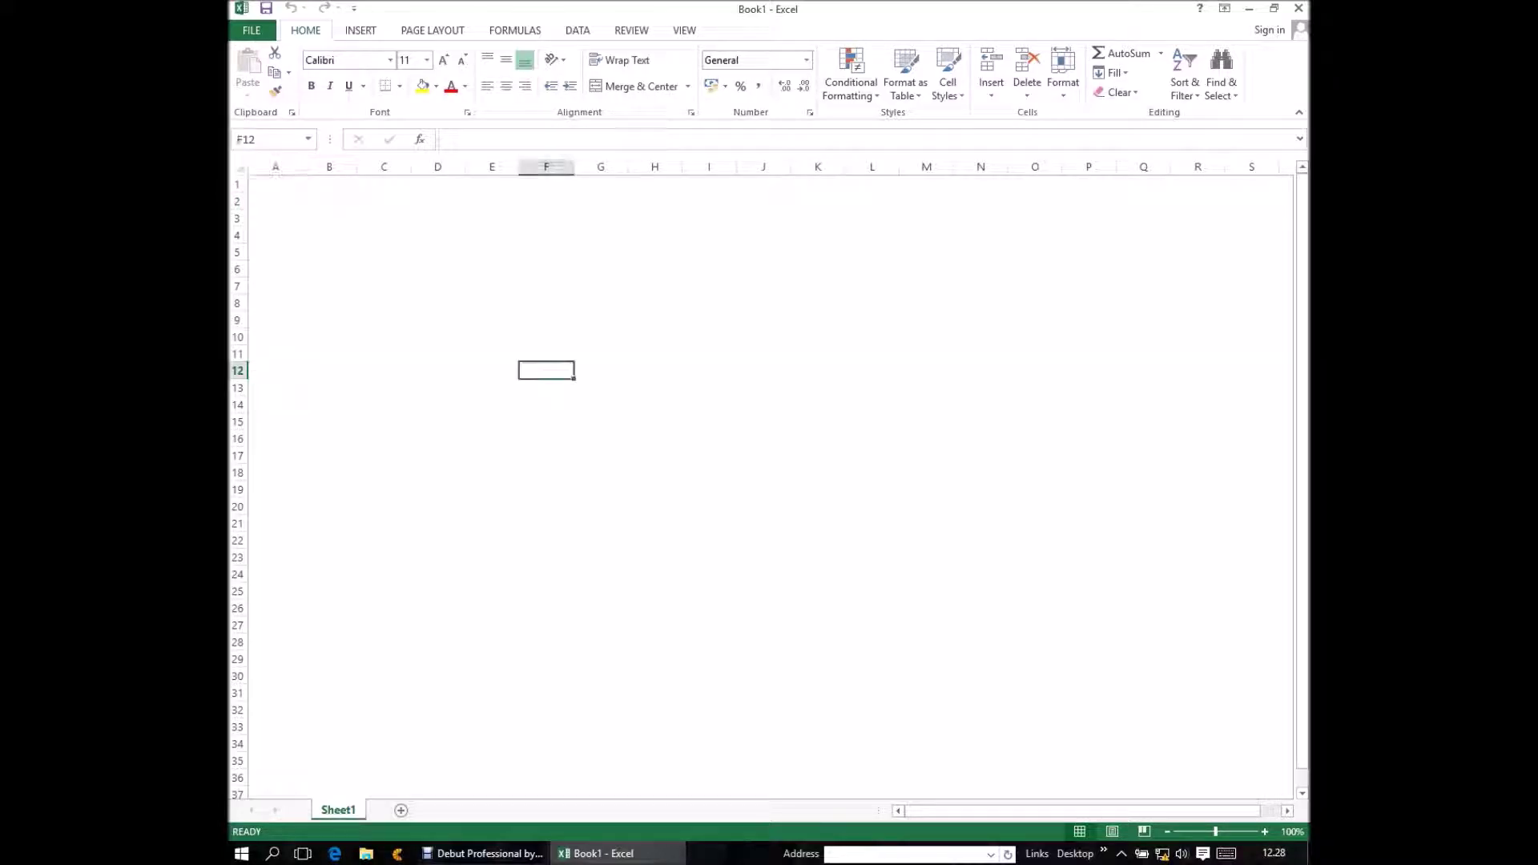
{"action": "key", "text": "Up"}
{"action": "key", "text": "Up"}
{"action": "key", "text": "Up"}
{"action": "key", "text": "Up"}
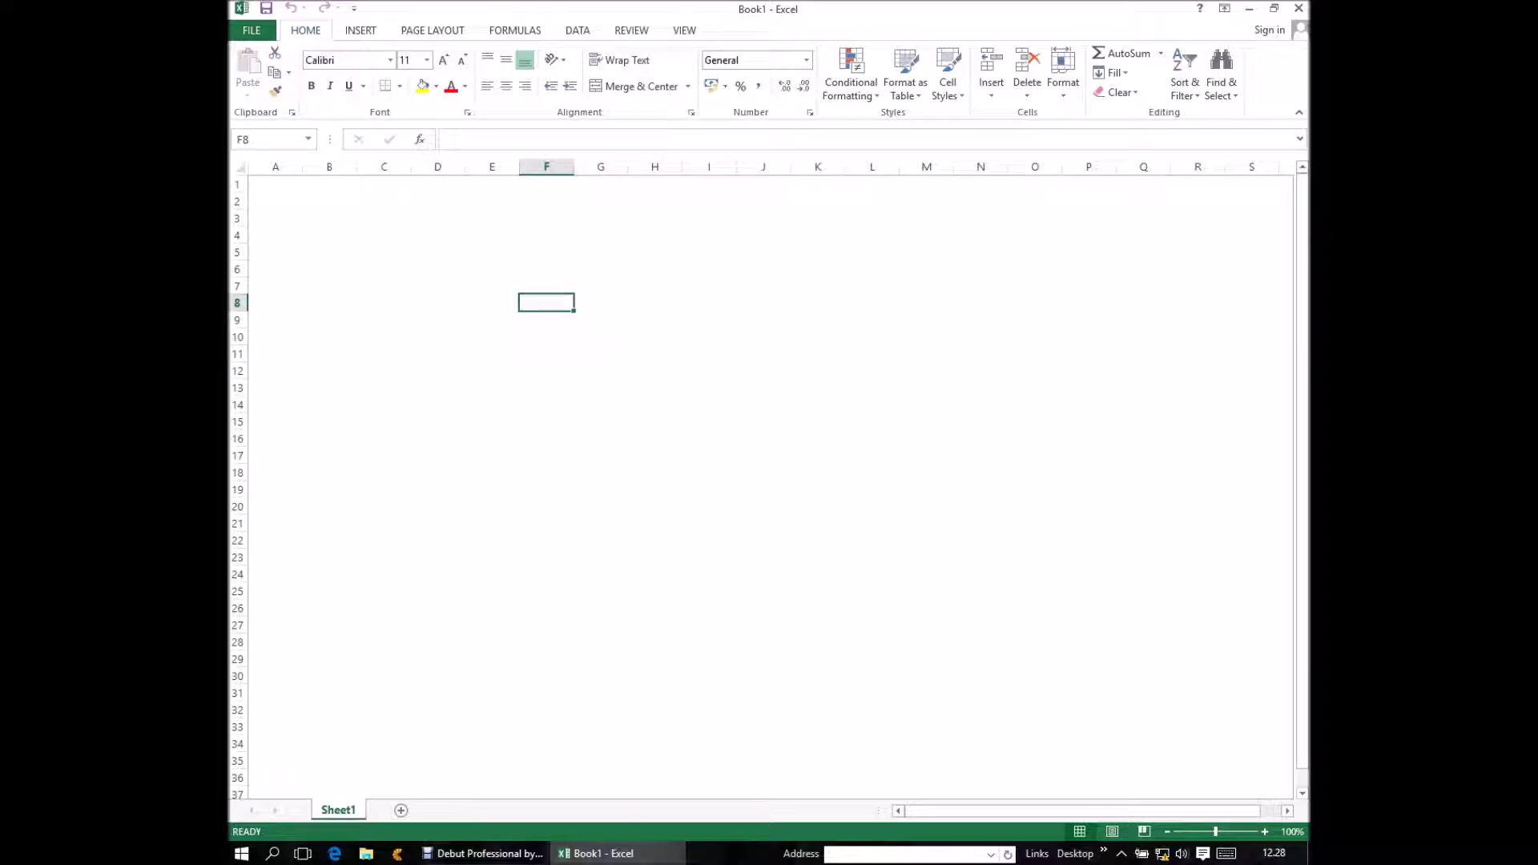
{"action": "key", "text": "Up"}
{"action": "key", "text": "Up"}
{"action": "key", "text": "Up"}
{"action": "key", "text": "Up"}
{"action": "key", "text": "Up"}
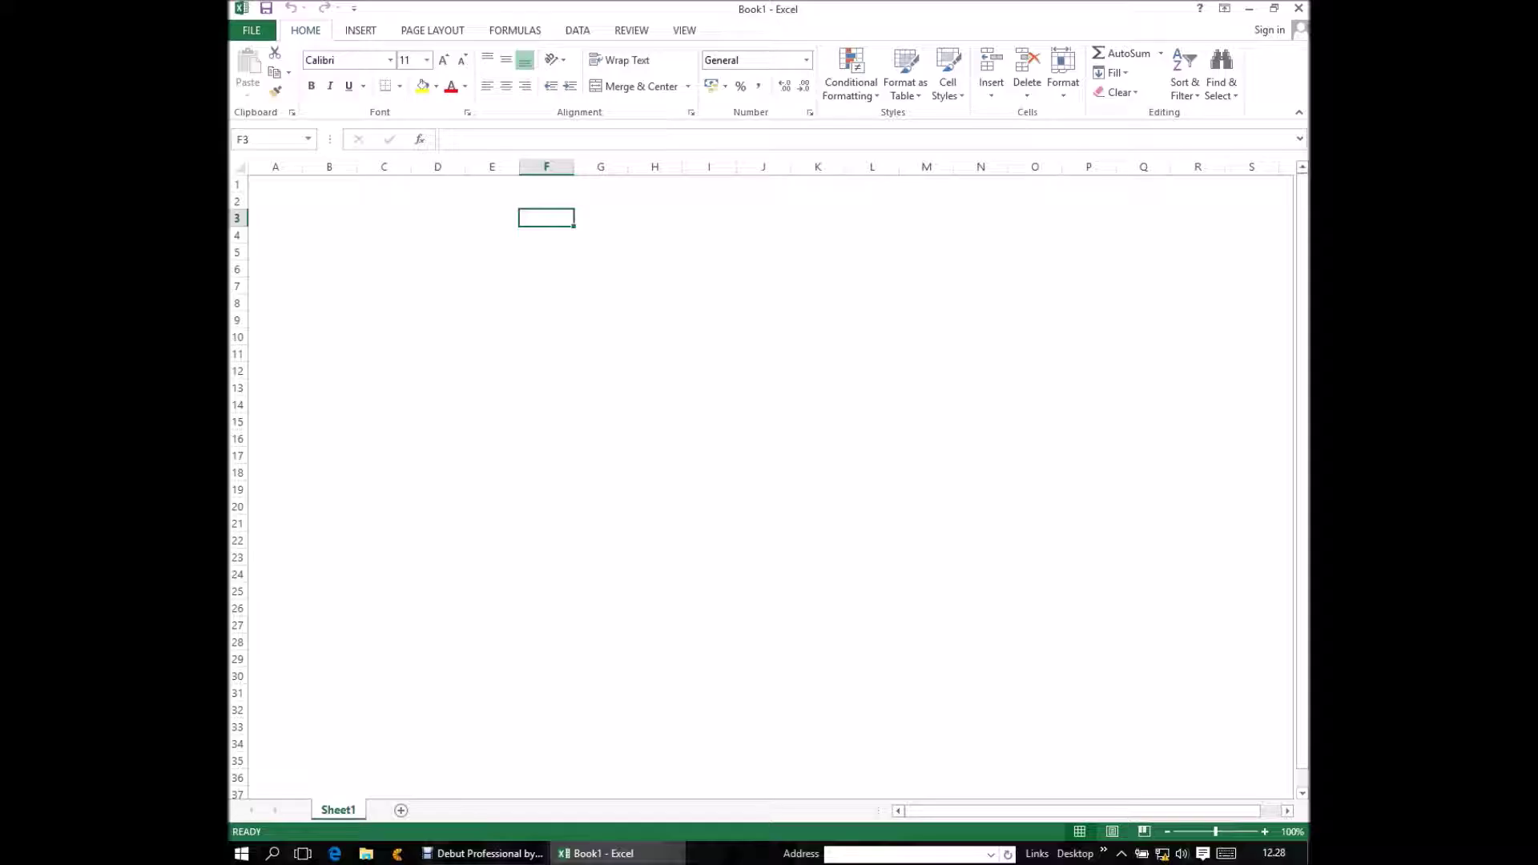
{"action": "key", "text": "Left"}
{"action": "key", "text": "Left"}
{"action": "key", "text": "Left"}
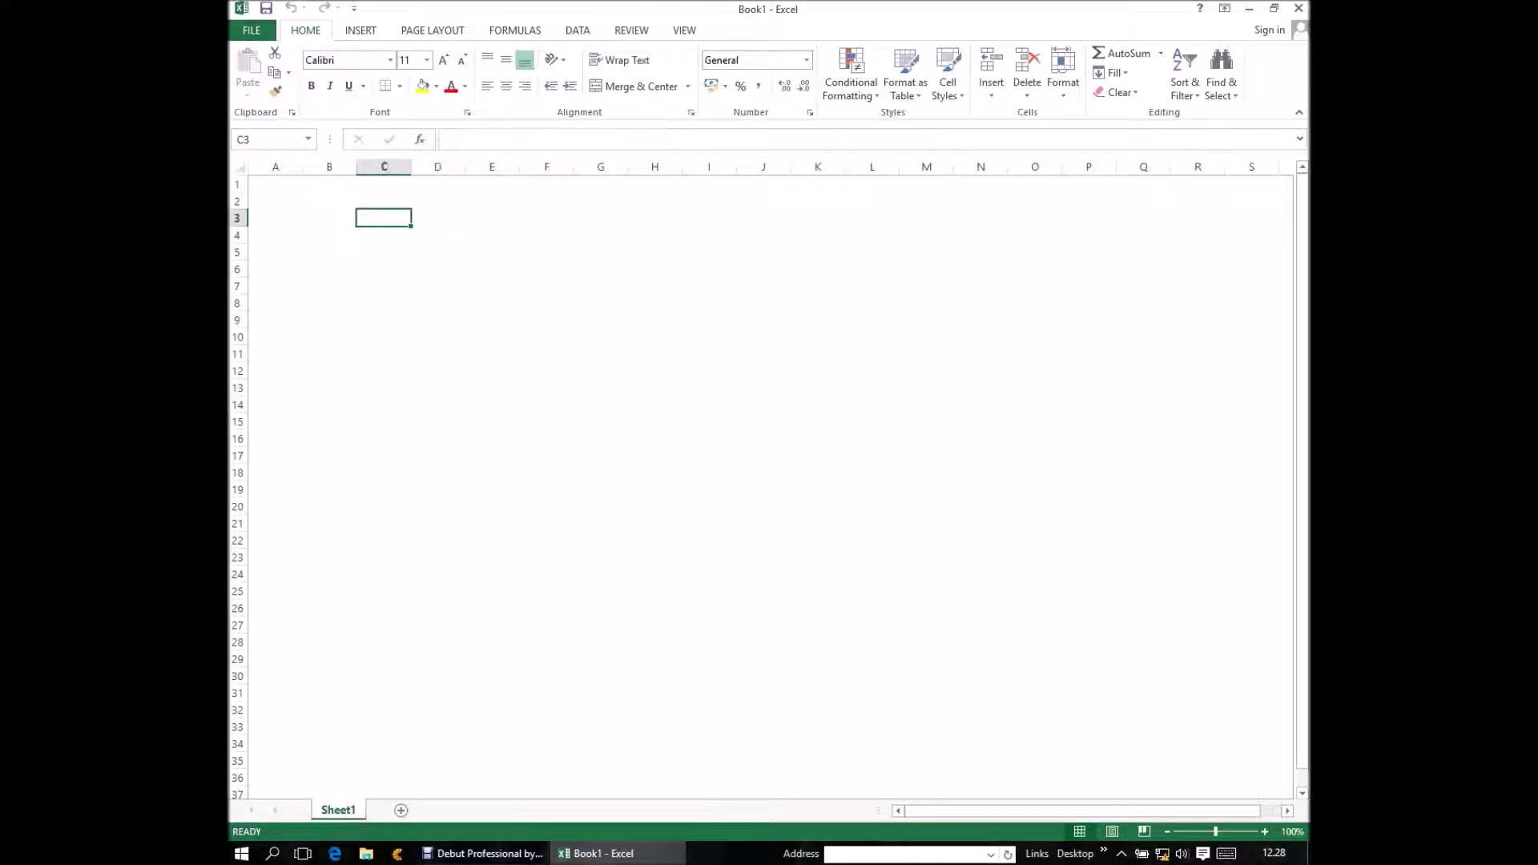
{"action": "key", "text": "Down"}
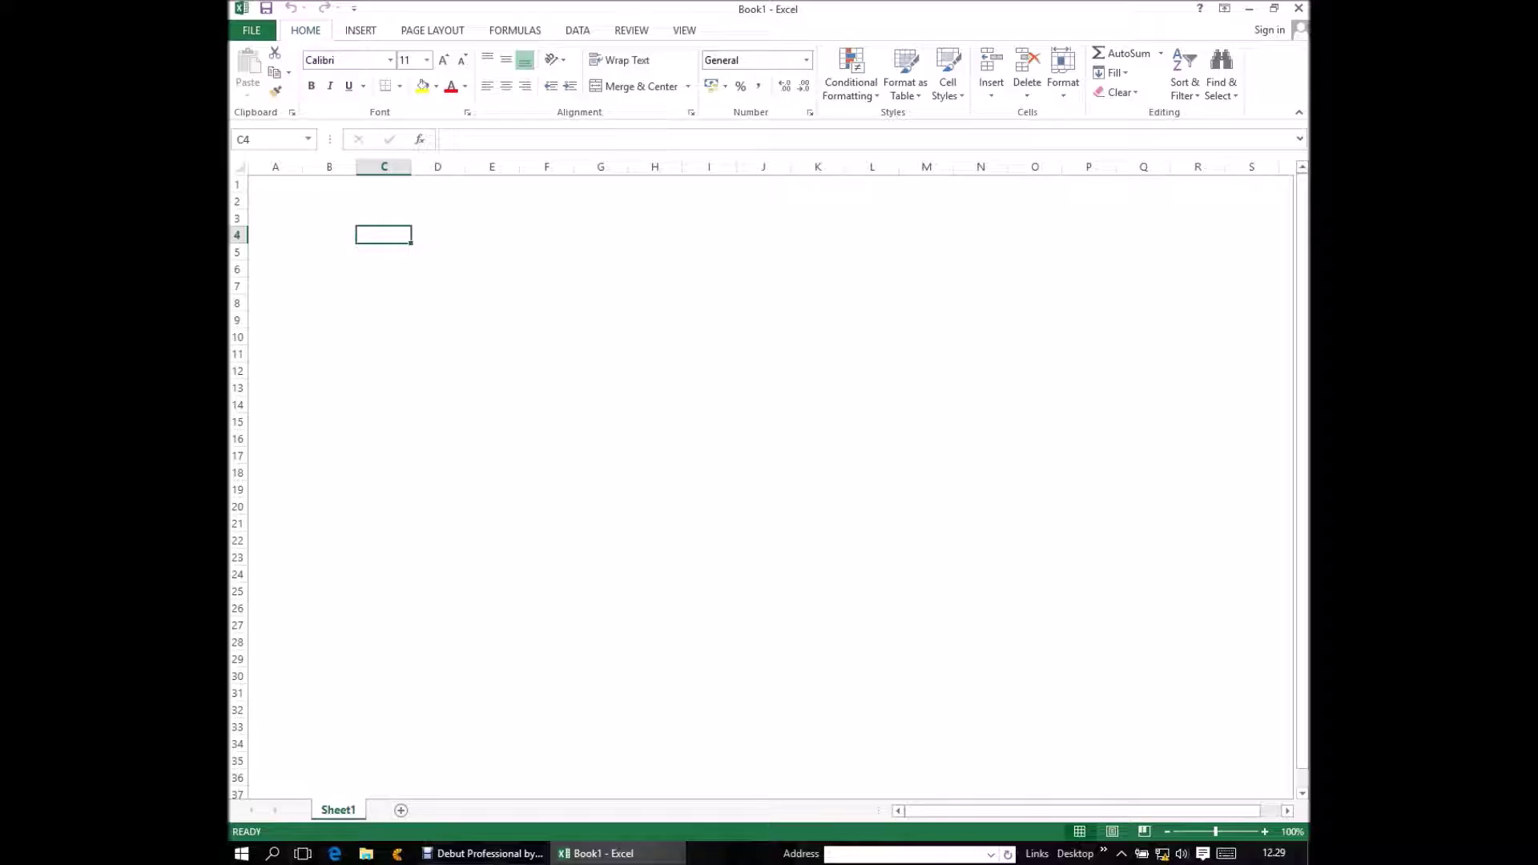
{"action": "key", "text": "Caps_Lock"}
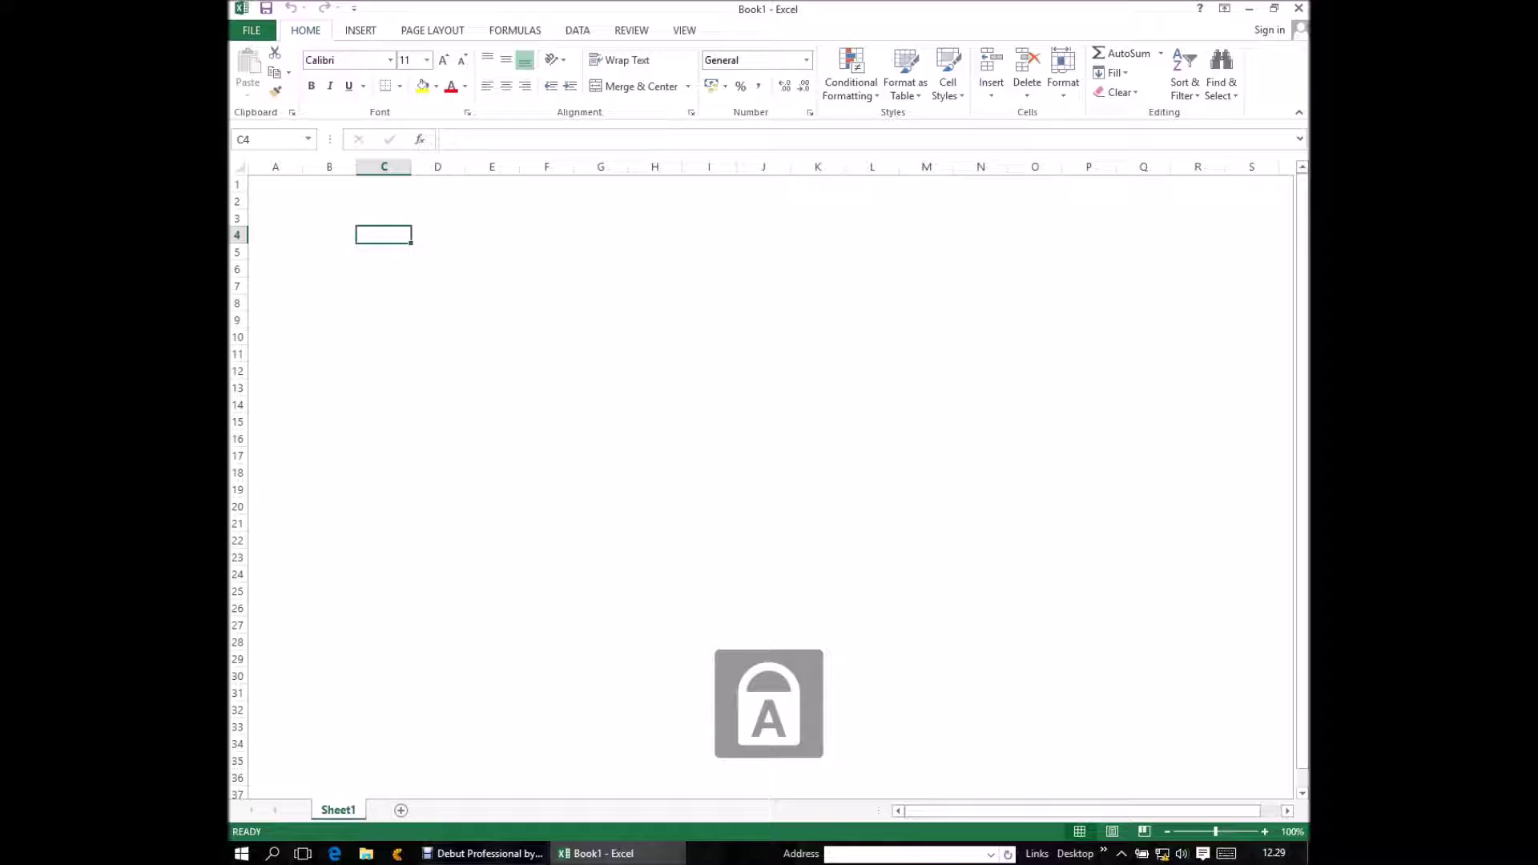
{"action": "type", "text": "P"}
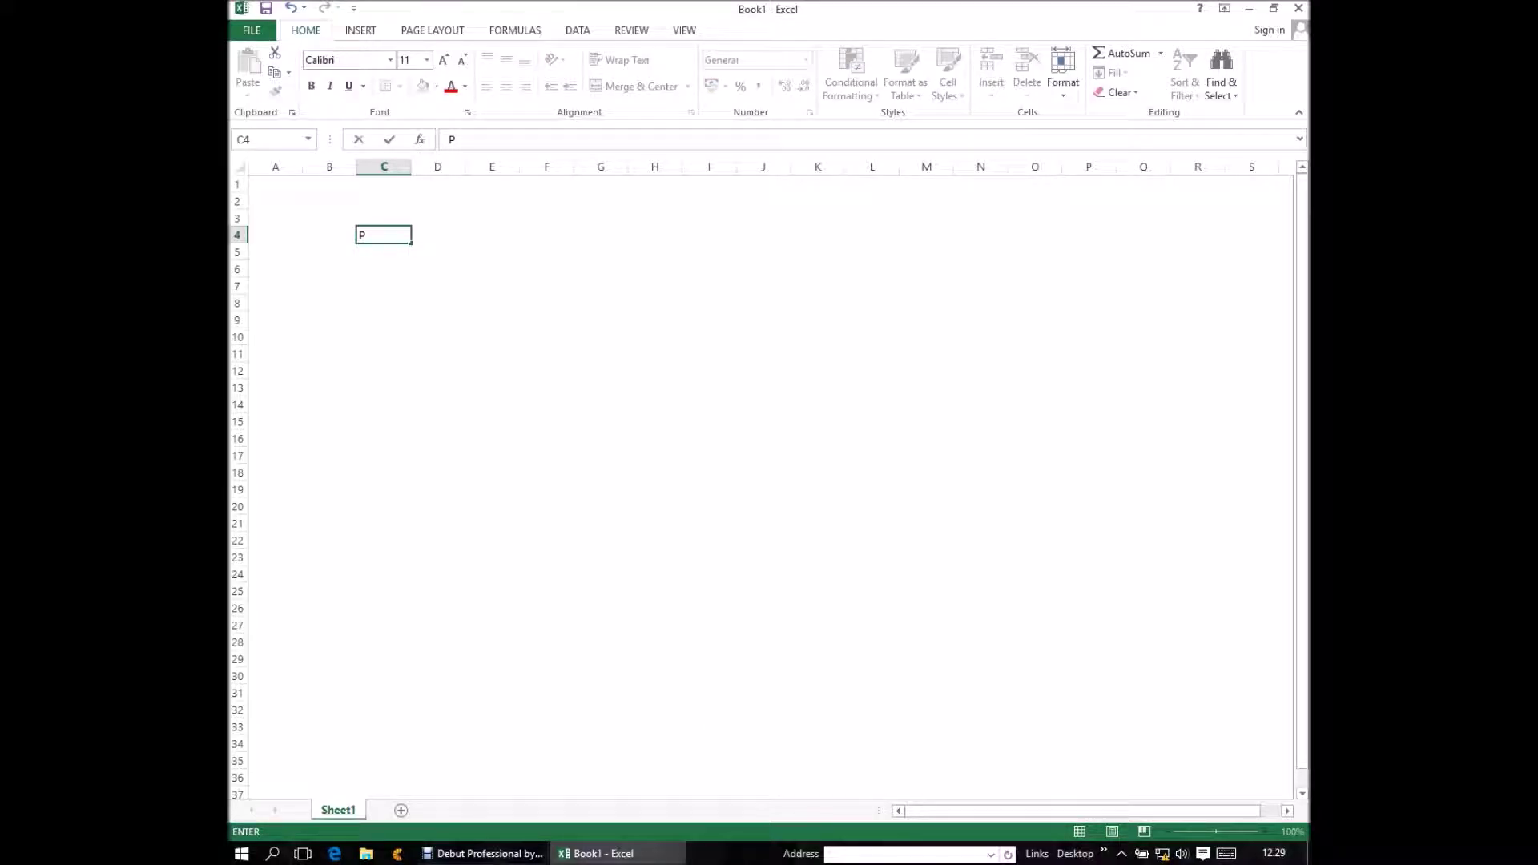
{"action": "key", "text": "BackSpace"}
{"action": "key", "text": "Return"}
{"action": "key", "text": "Right"}
{"action": "key", "text": "Up"}
{"action": "key", "text": "Up"}
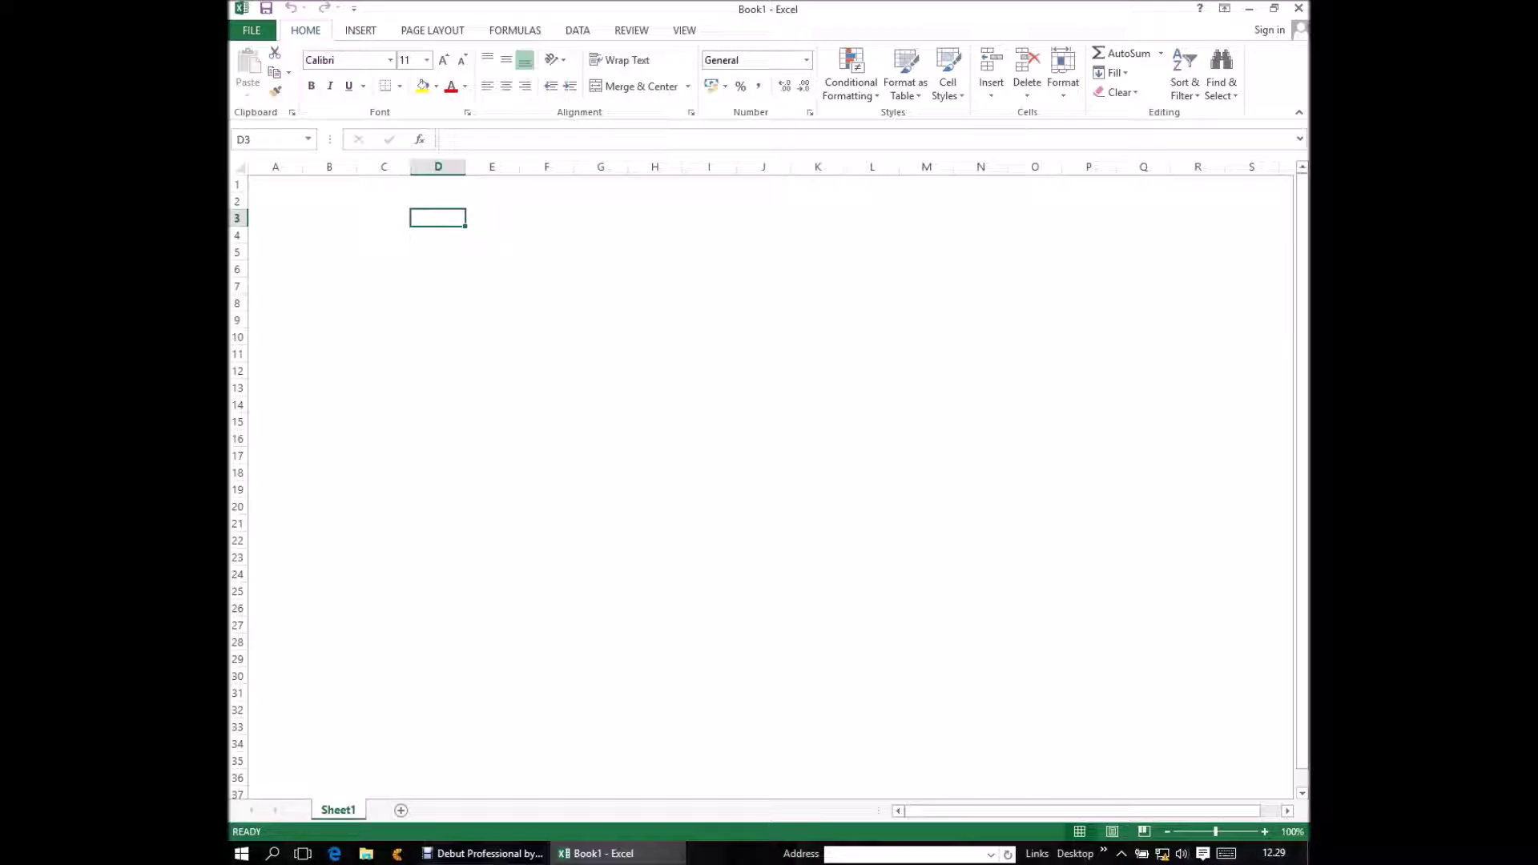
- Type 'PT. KACAK KADUT' in capitals into cell D2, correcting the typos
{"action": "left_click", "coordinate": [437, 201]}
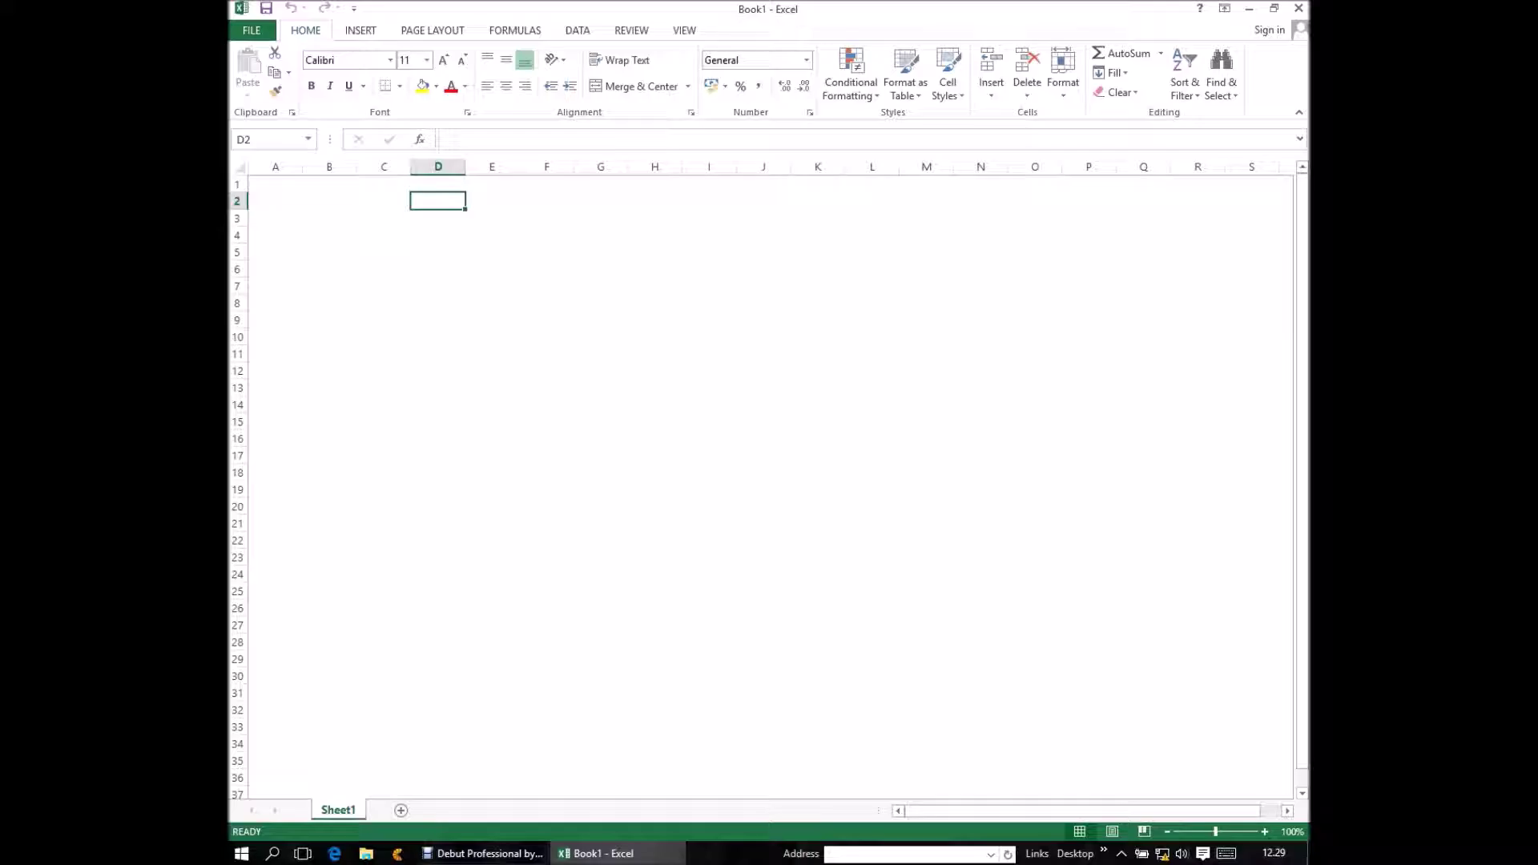
{"action": "key", "text": "Caps_Lock"}
{"action": "type", "text": "p"}
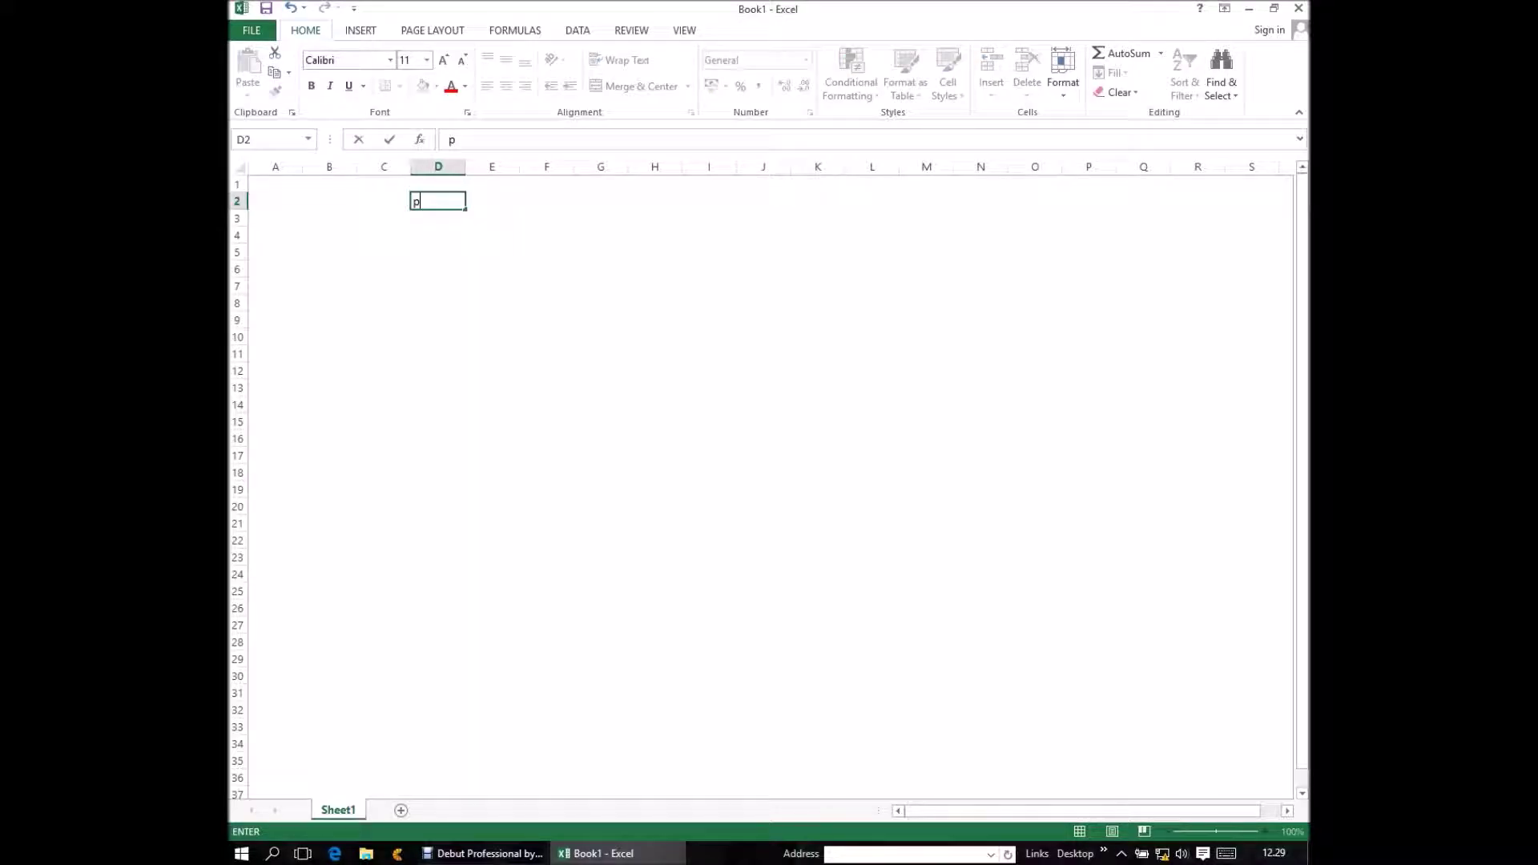
{"action": "key", "text": "Caps_Lock"}
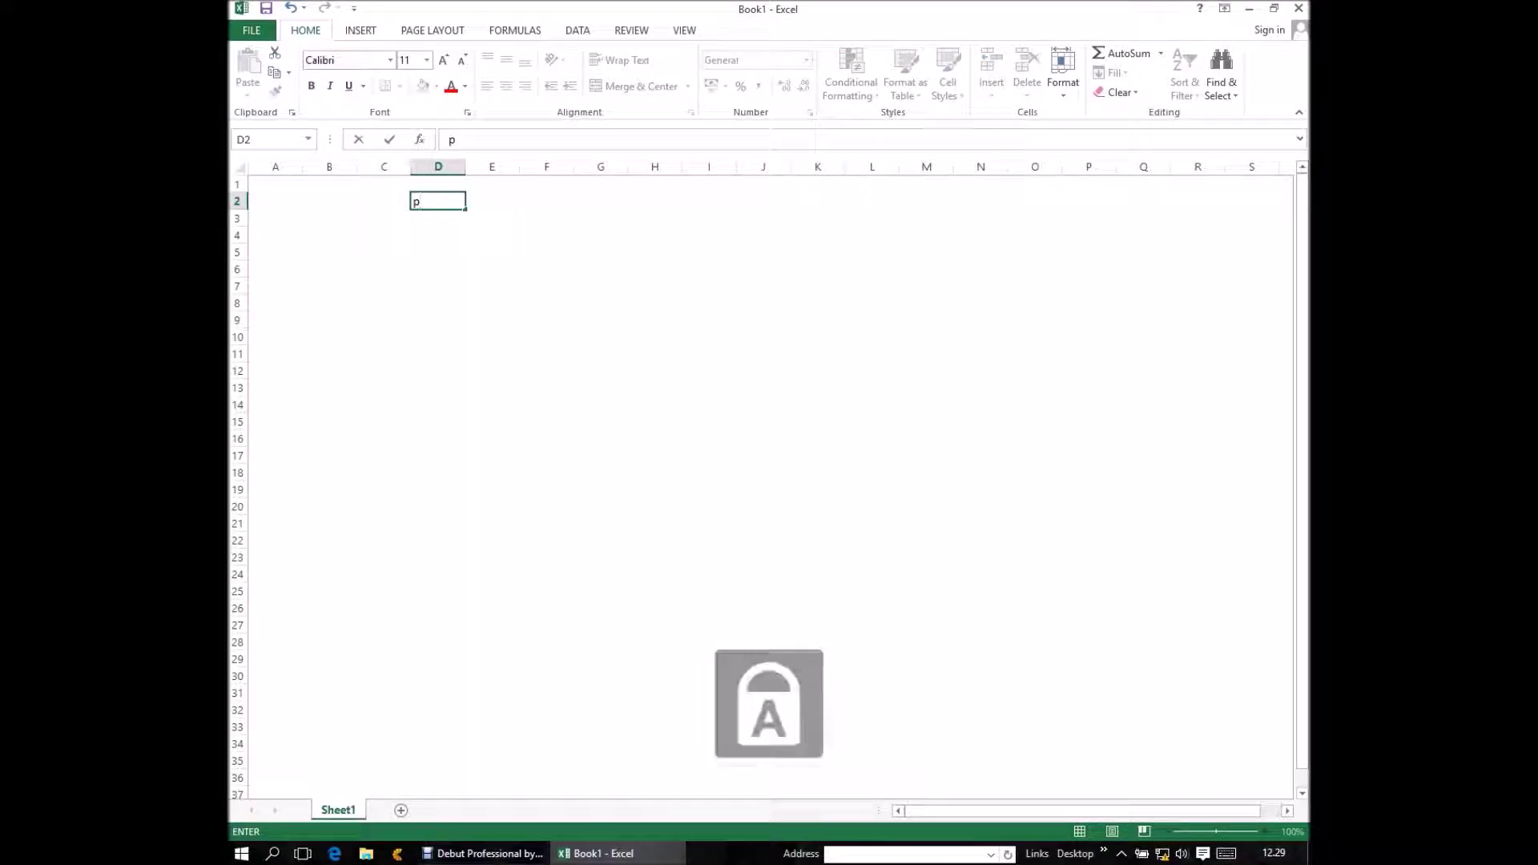
{"action": "key", "text": "BackSpace"}
{"action": "type", "text": "PT. "}
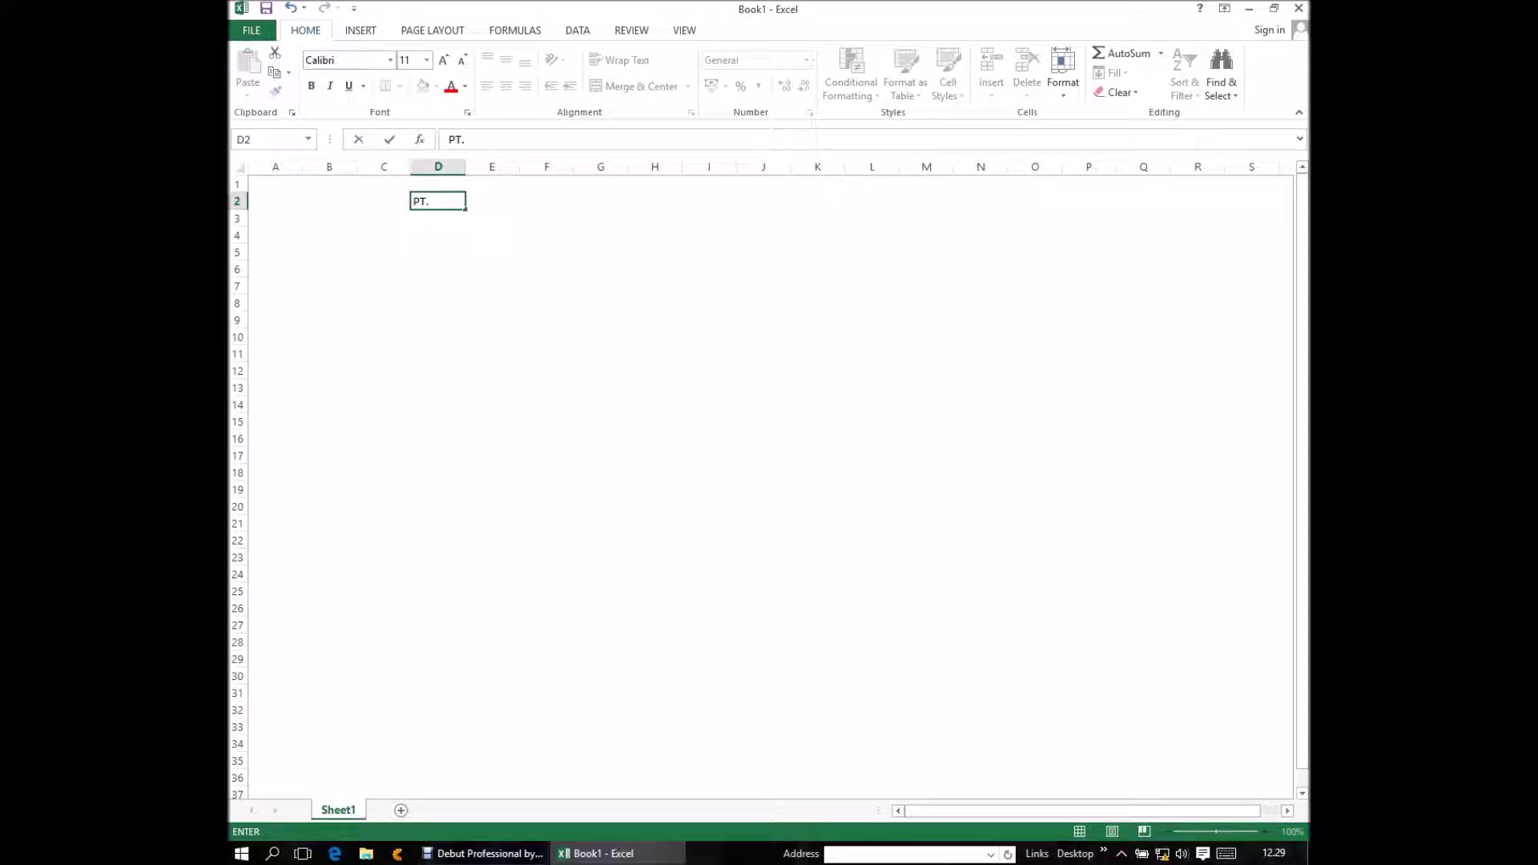
{"action": "type", "text": "K"}
{"action": "type", "text": "A"}
{"action": "key", "text": "BackSpace"}
{"action": "key", "text": "BackSpace"}
{"action": "type", "text": "U"}
{"action": "key", "text": "BackSpace"}
{"action": "type", "text": "K"}
{"action": "type", "text": "ACA"}
{"action": "type", "text": "K"}
{"action": "type", "text": " KA"}
{"action": "type", "text": "D"}
{"action": "type", "text": "U"}
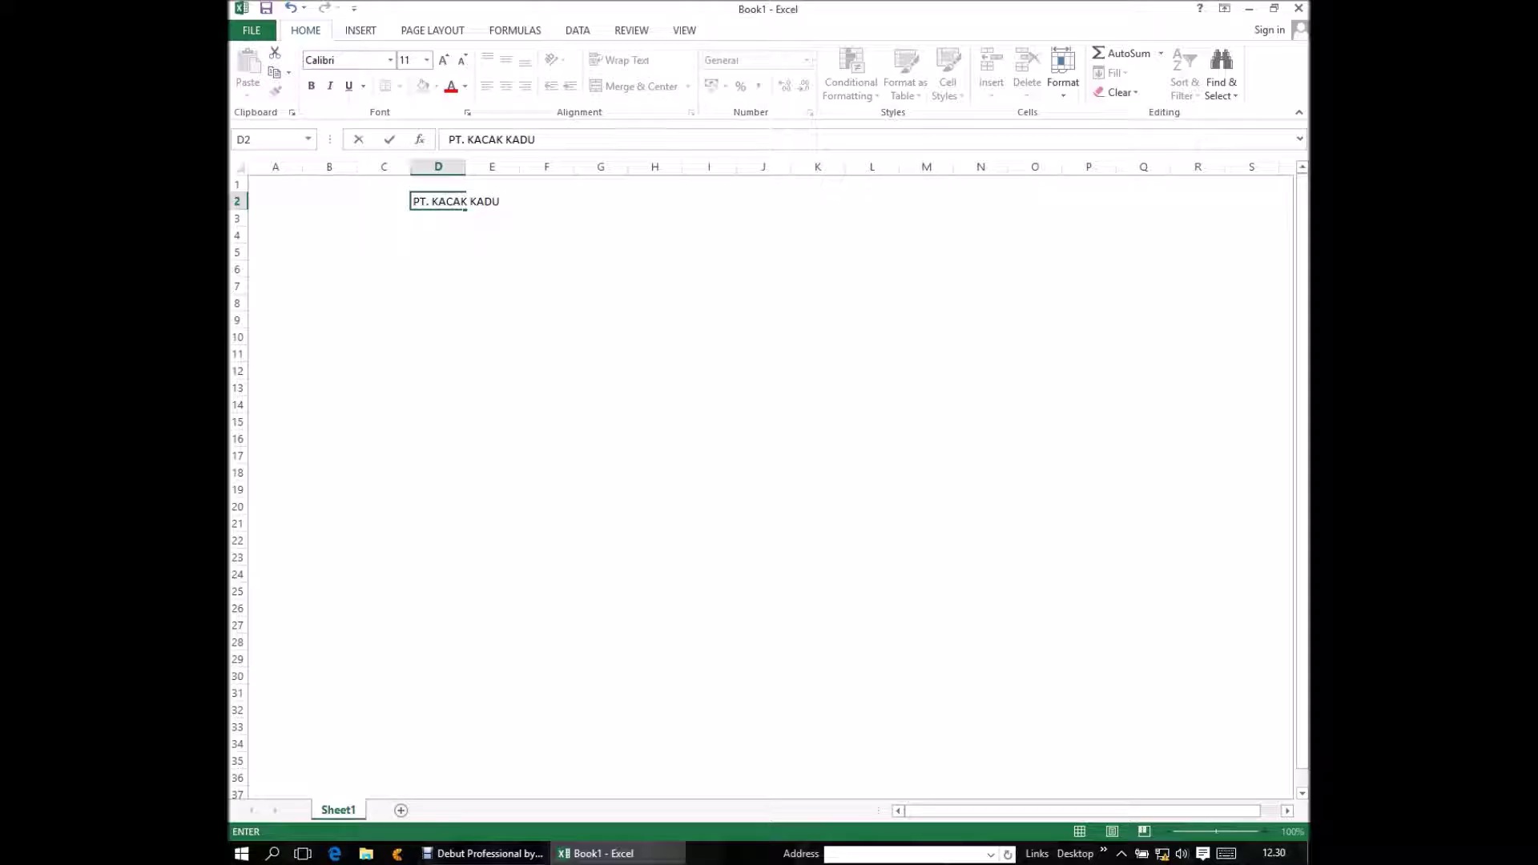
{"action": "type", "text": "T"}
{"action": "key", "text": "Return"}
- Merge and centre PT. KACAK KADUT across B2:J2 and make it bold
{"action": "left_click", "coordinate": [438, 201]}
{"action": "left_click", "coordinate": [384, 201]}
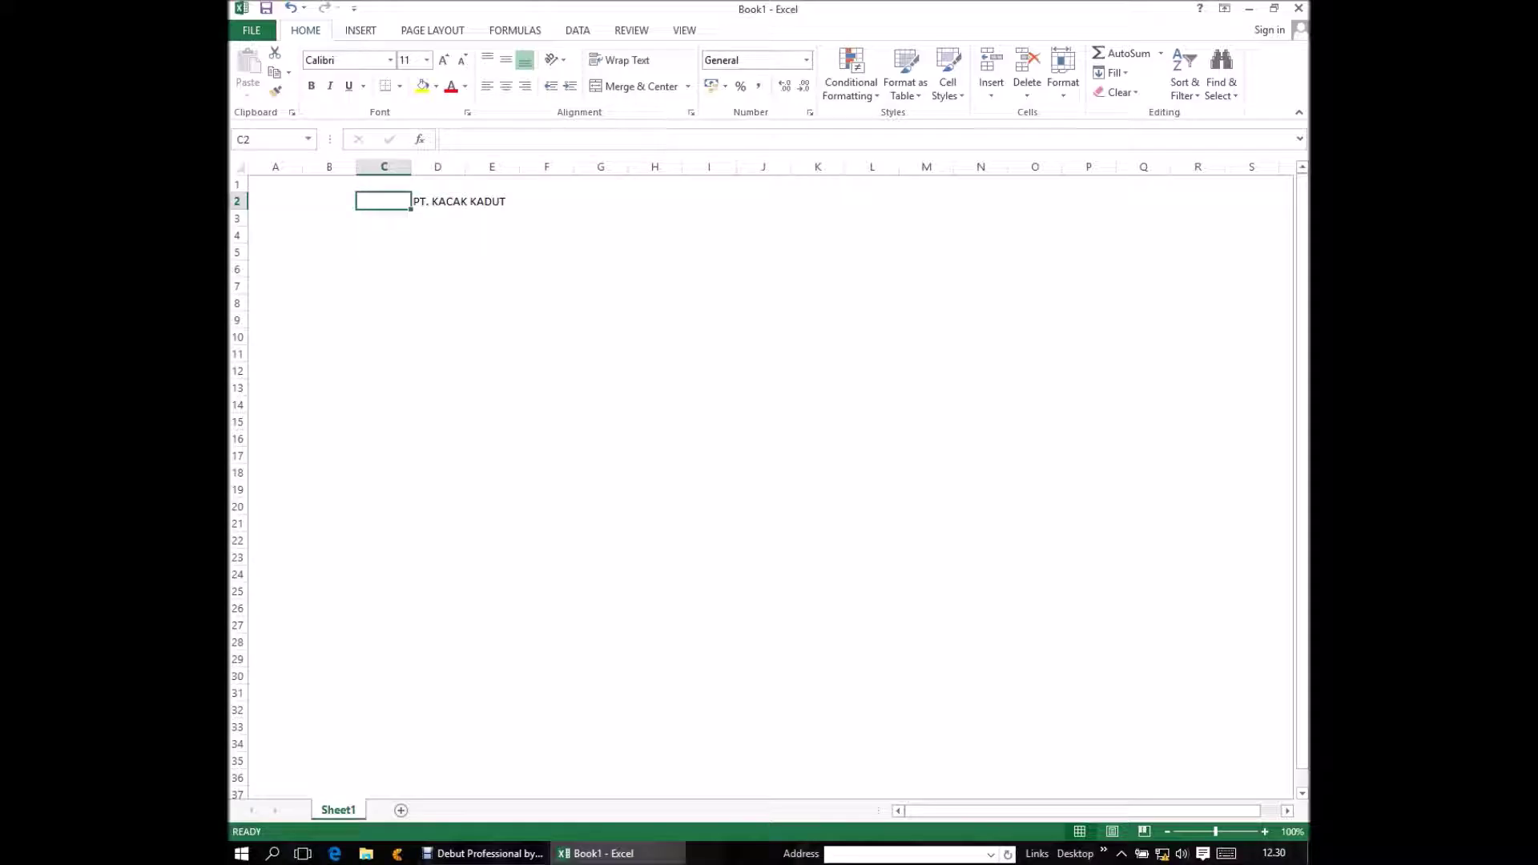
{"action": "left_click", "coordinate": [329, 201]}
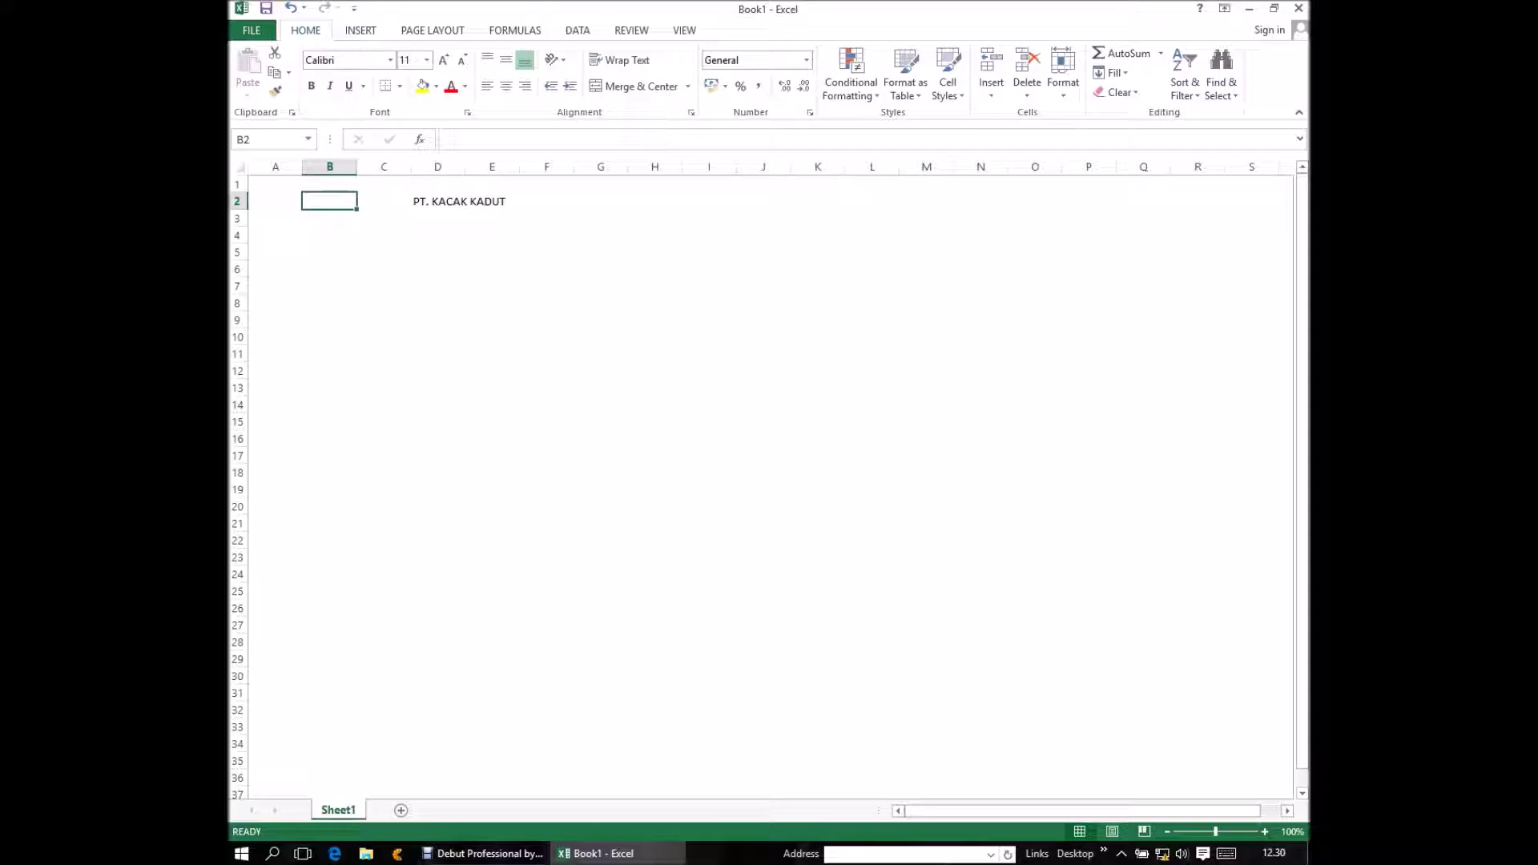
{"action": "left_click_drag", "start_coordinate": [329, 201], "coordinate": [763, 201]}
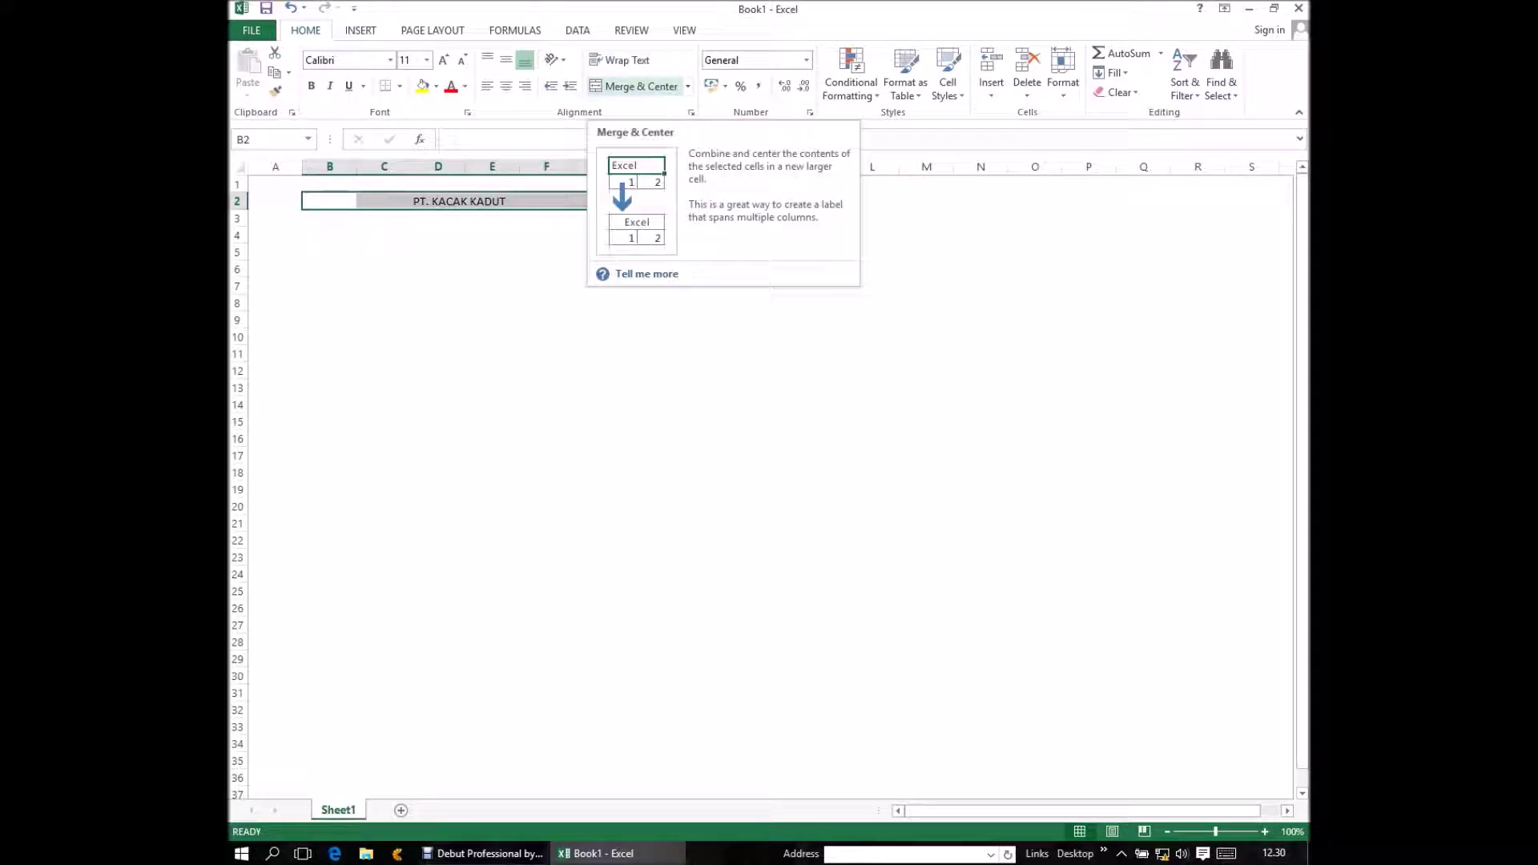
{"action": "left_click", "coordinate": [632, 86]}
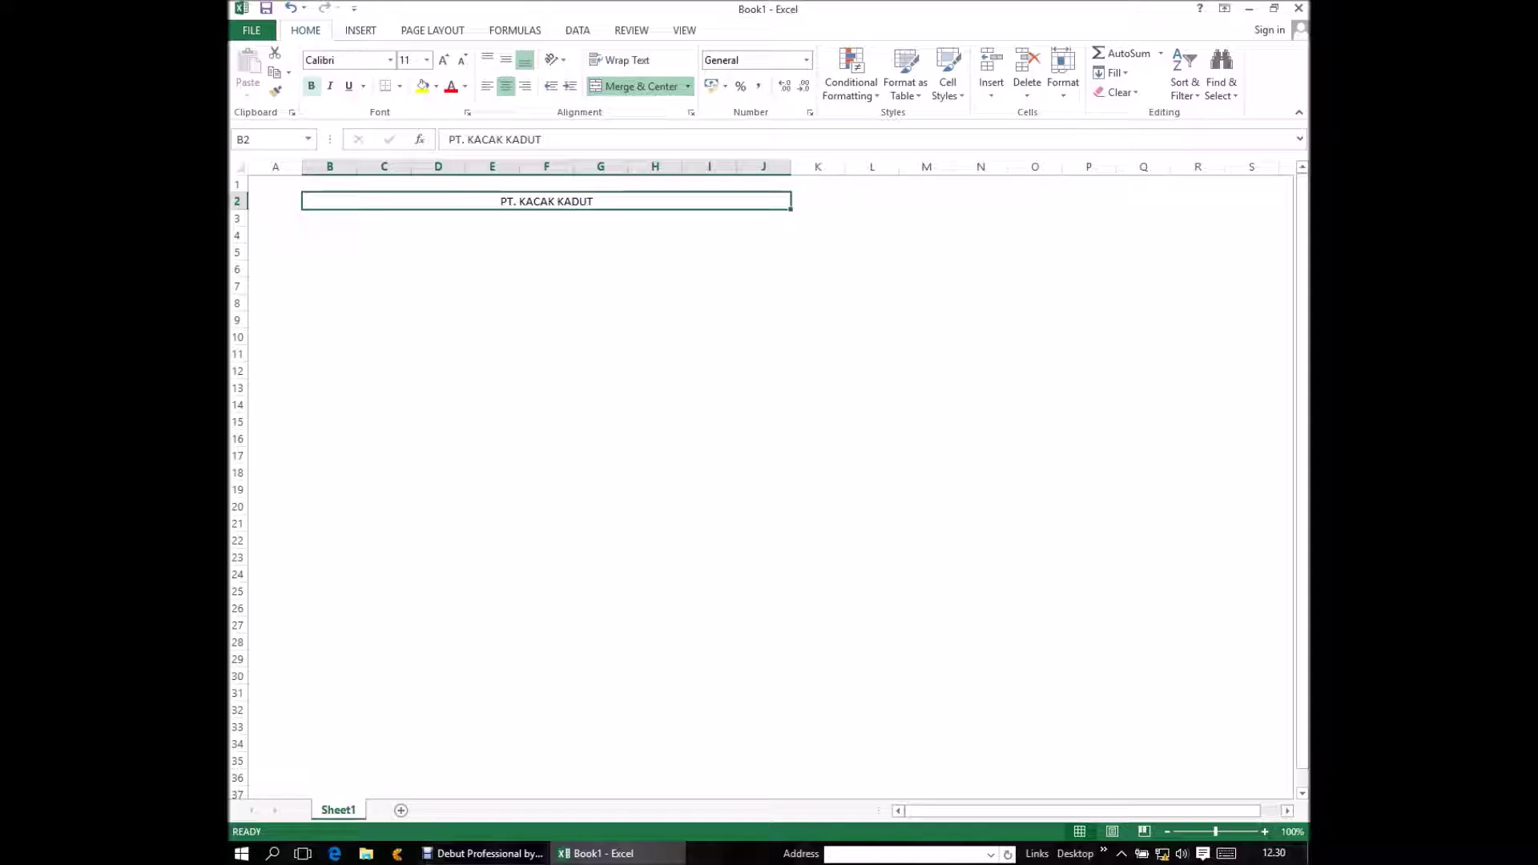
{"action": "left_click", "coordinate": [311, 86]}
{"action": "left_click", "coordinate": [274, 201]}
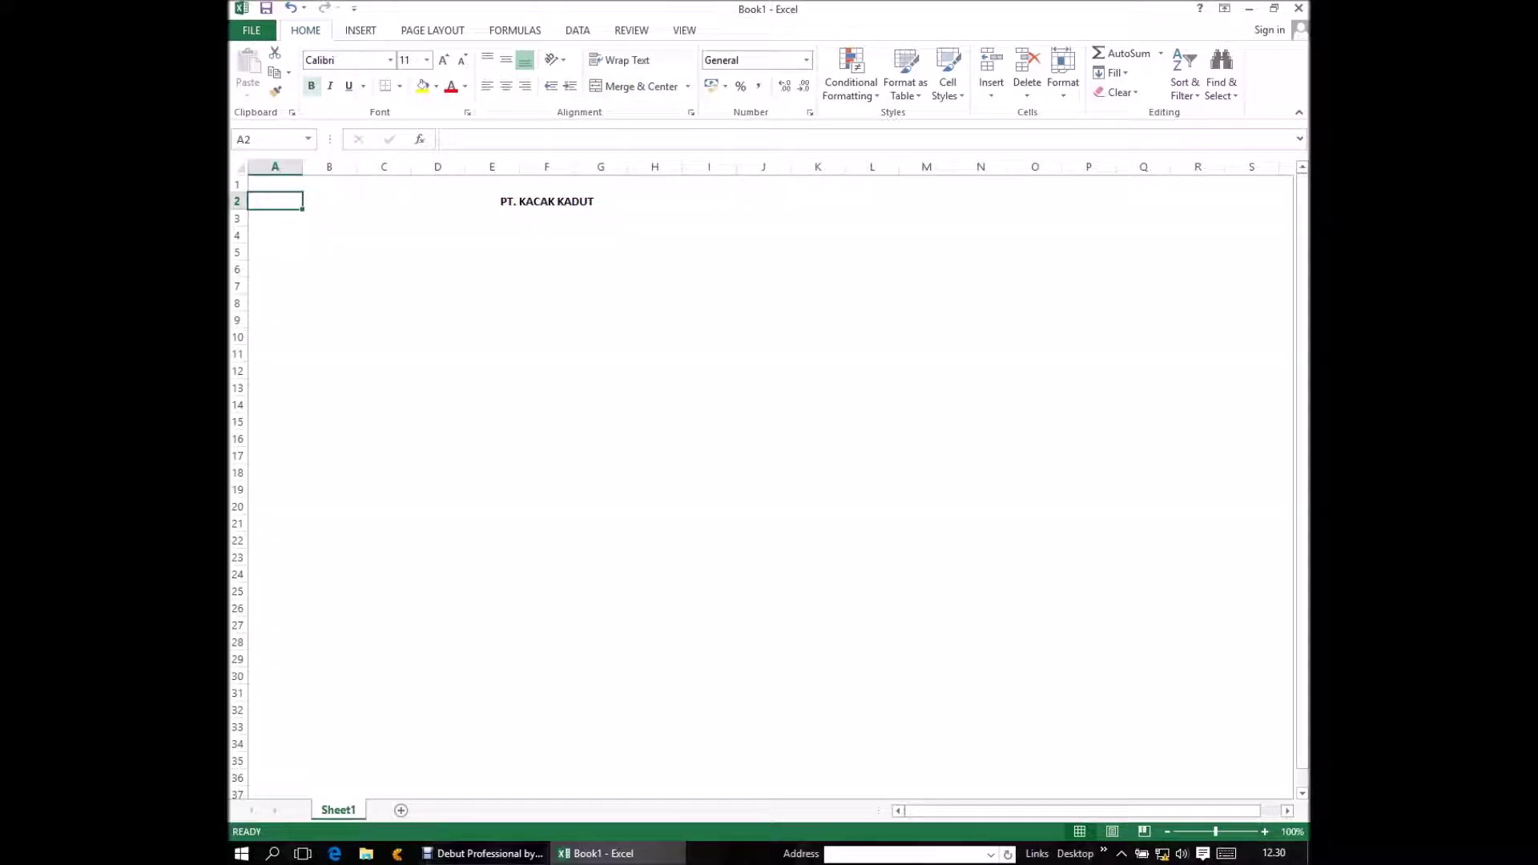
{"action": "key", "text": "Down"}
{"action": "left_click", "coordinate": [275, 268]}
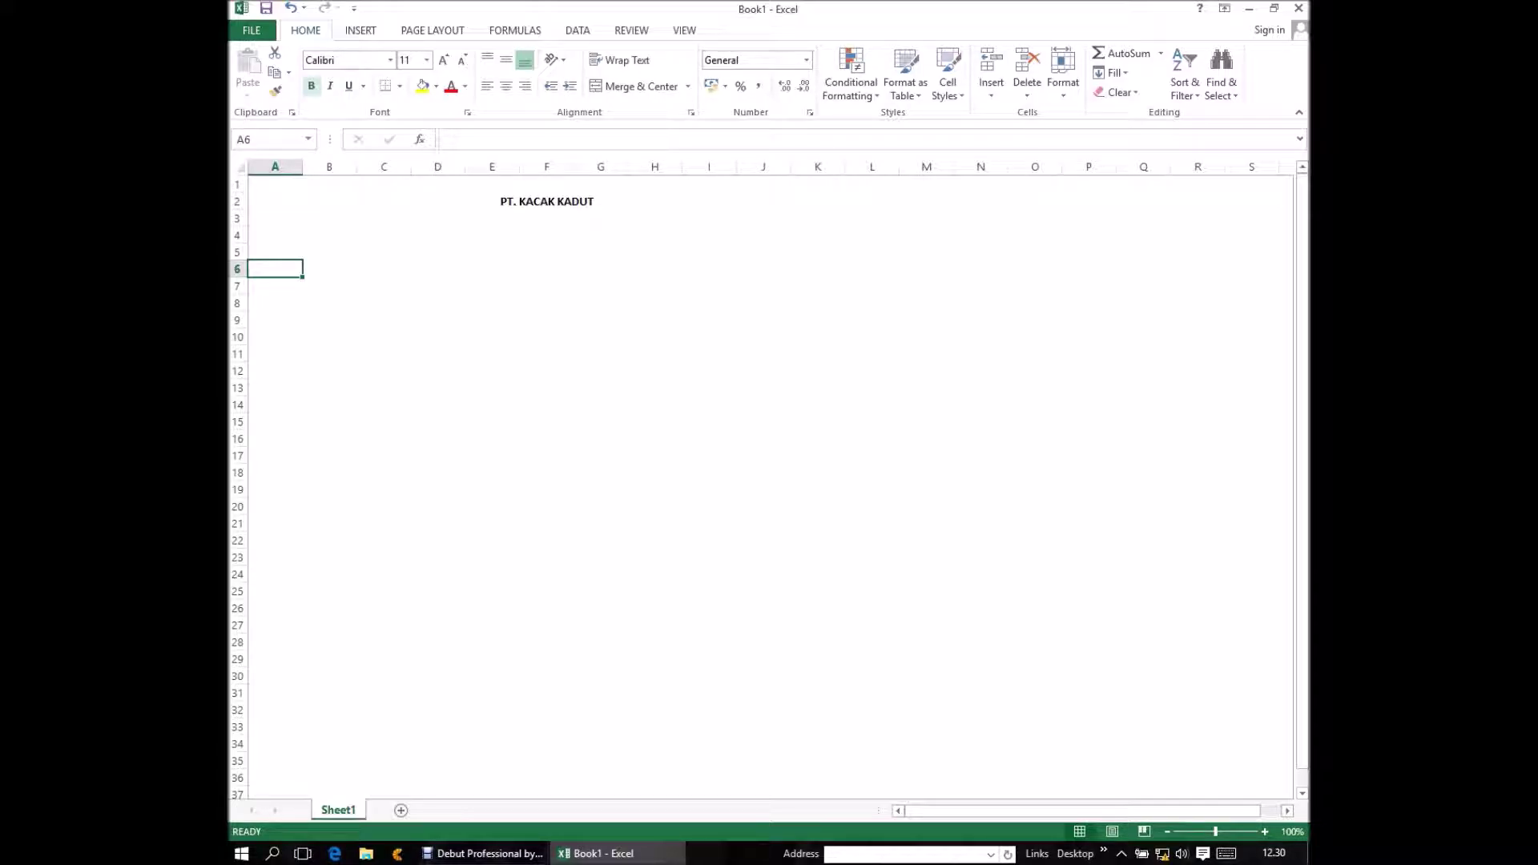
- Enter the header 'NO' in cell B6
{"action": "left_click", "coordinate": [329, 268]}
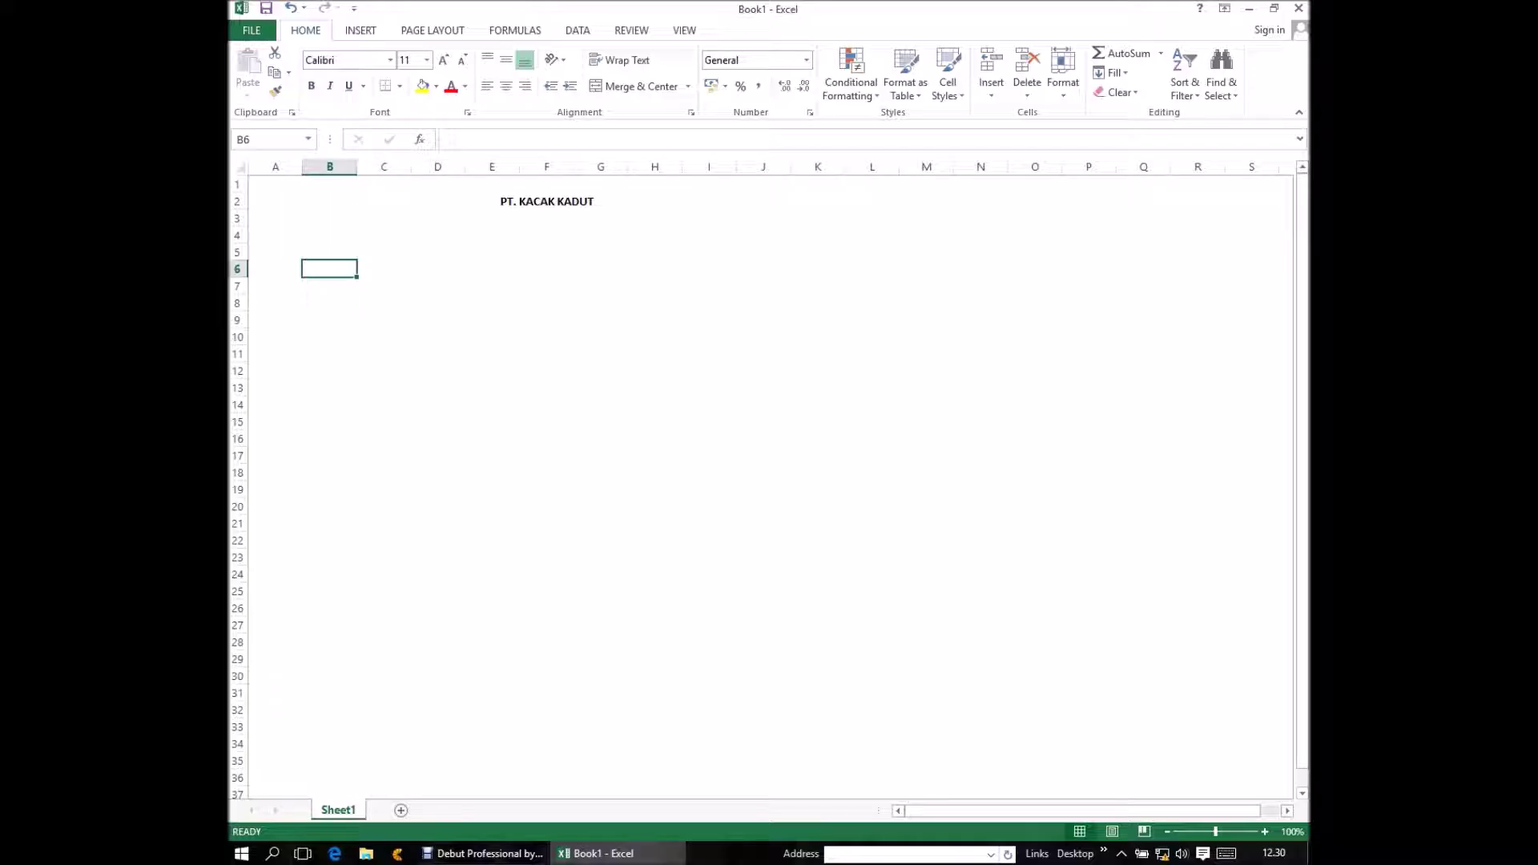
{"action": "left_click_drag", "start_coordinate": [356, 167], "coordinate": [357, 166]}
{"action": "type", "text": "N"}
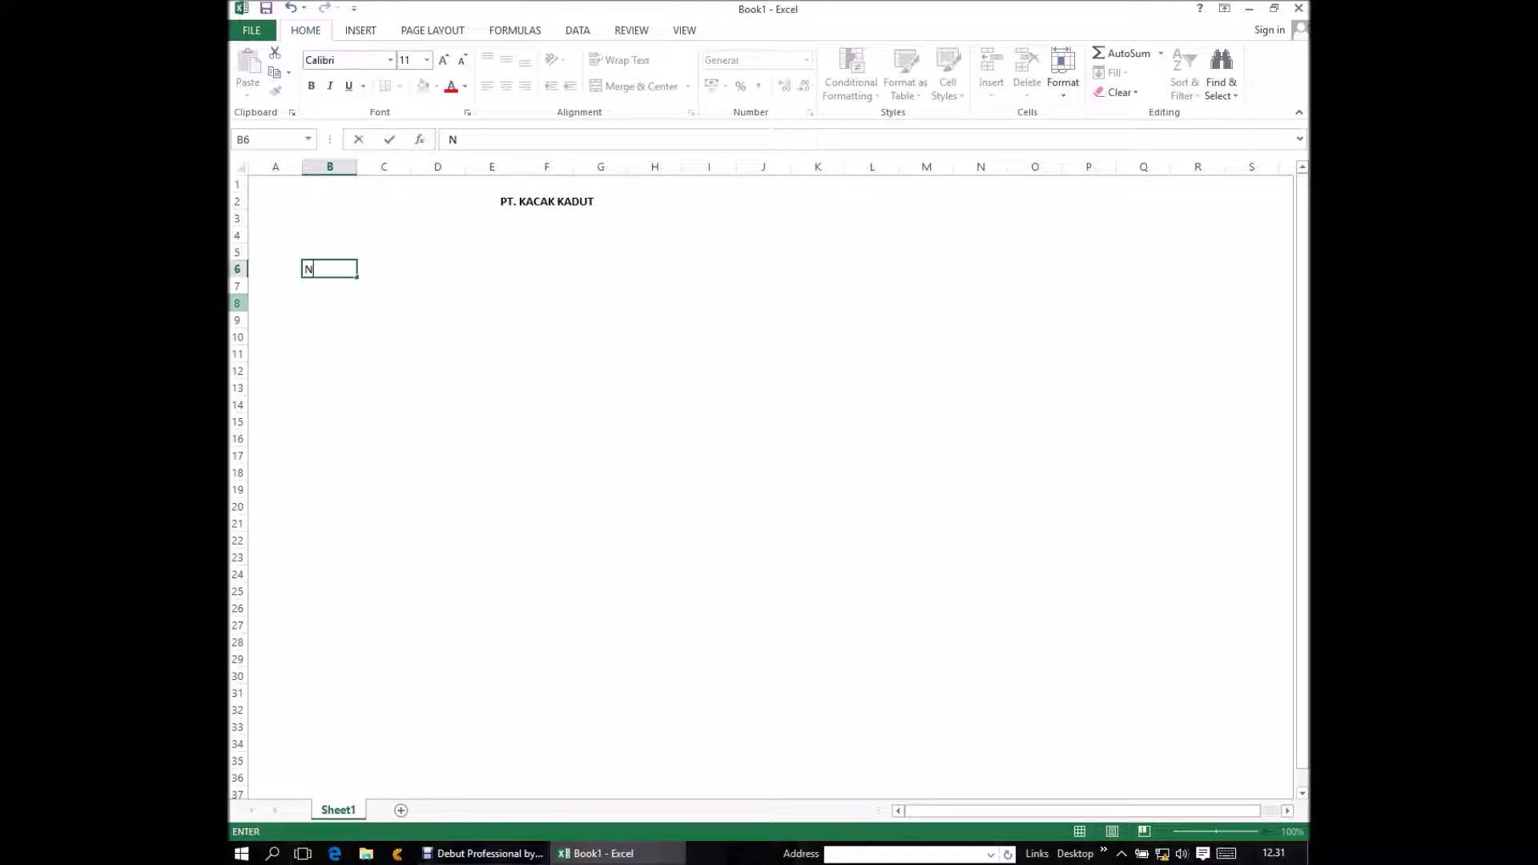
{"action": "key", "text": "Caps_Lock"}
{"action": "type", "text": "o"}
{"action": "key", "text": "BackSpace"}
{"action": "key", "text": "Caps_Lock"}
{"action": "type", "text": "O"}
{"action": "key", "text": "Return"}
- Enter 1 in B8 and begin a formula in B9
{"action": "key", "text": "Down"}
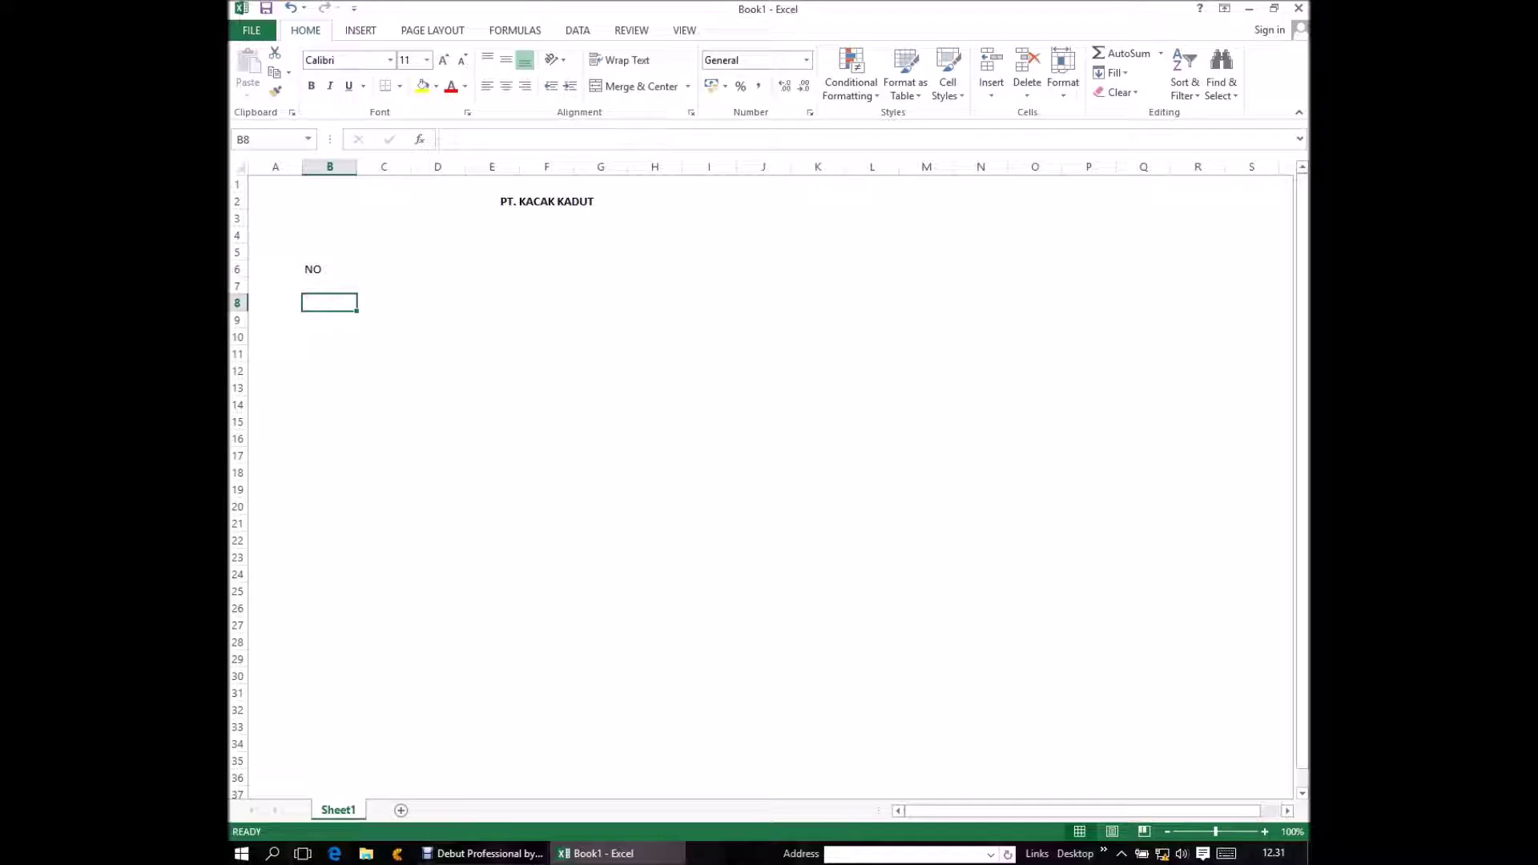
{"action": "type", "text": "1"}
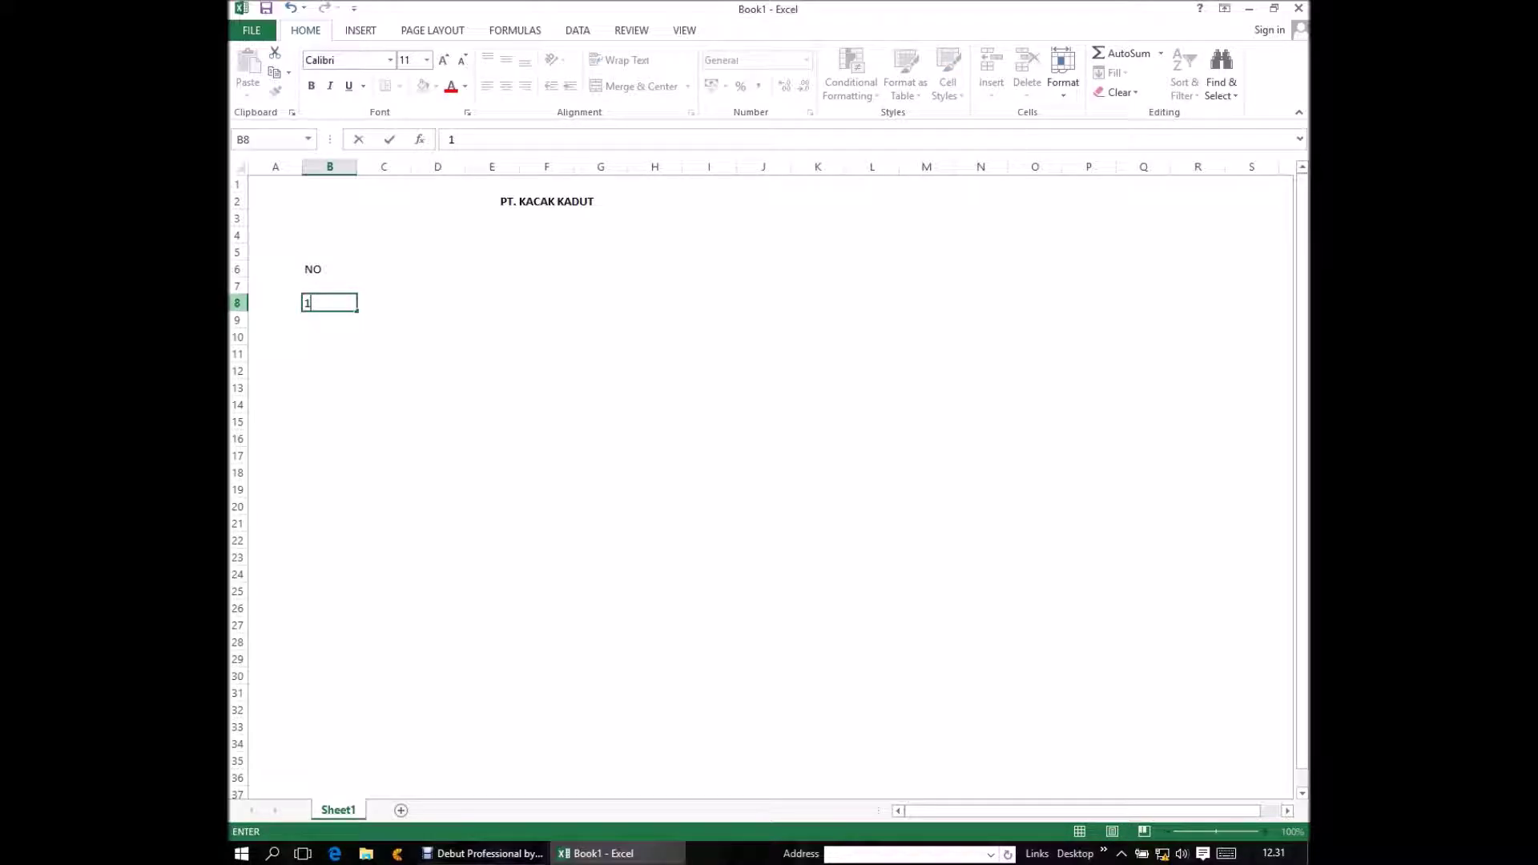
{"action": "key", "text": "Return"}
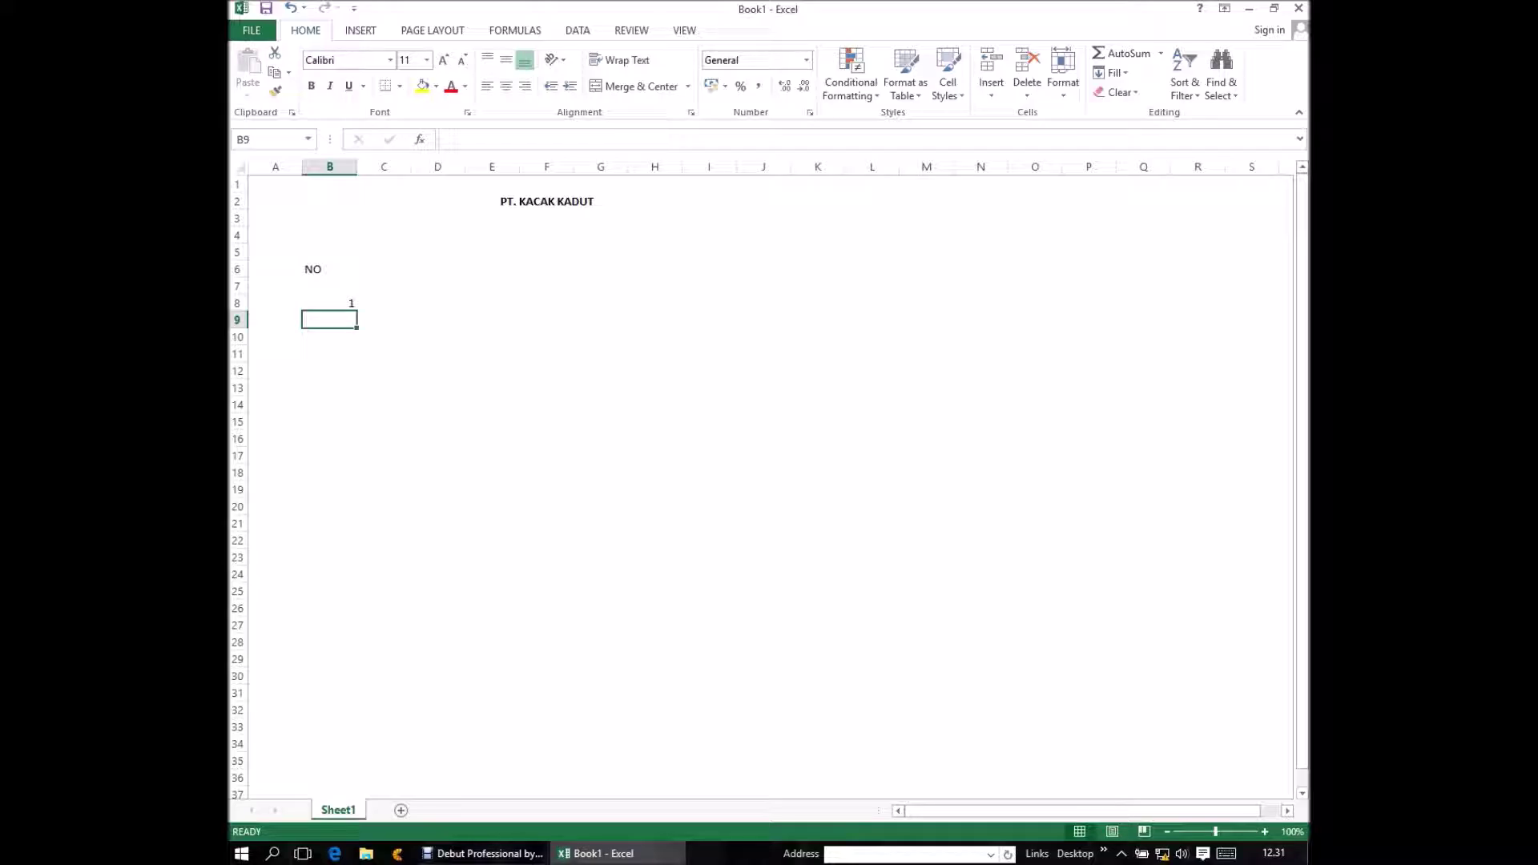
{"action": "type", "text": "="}
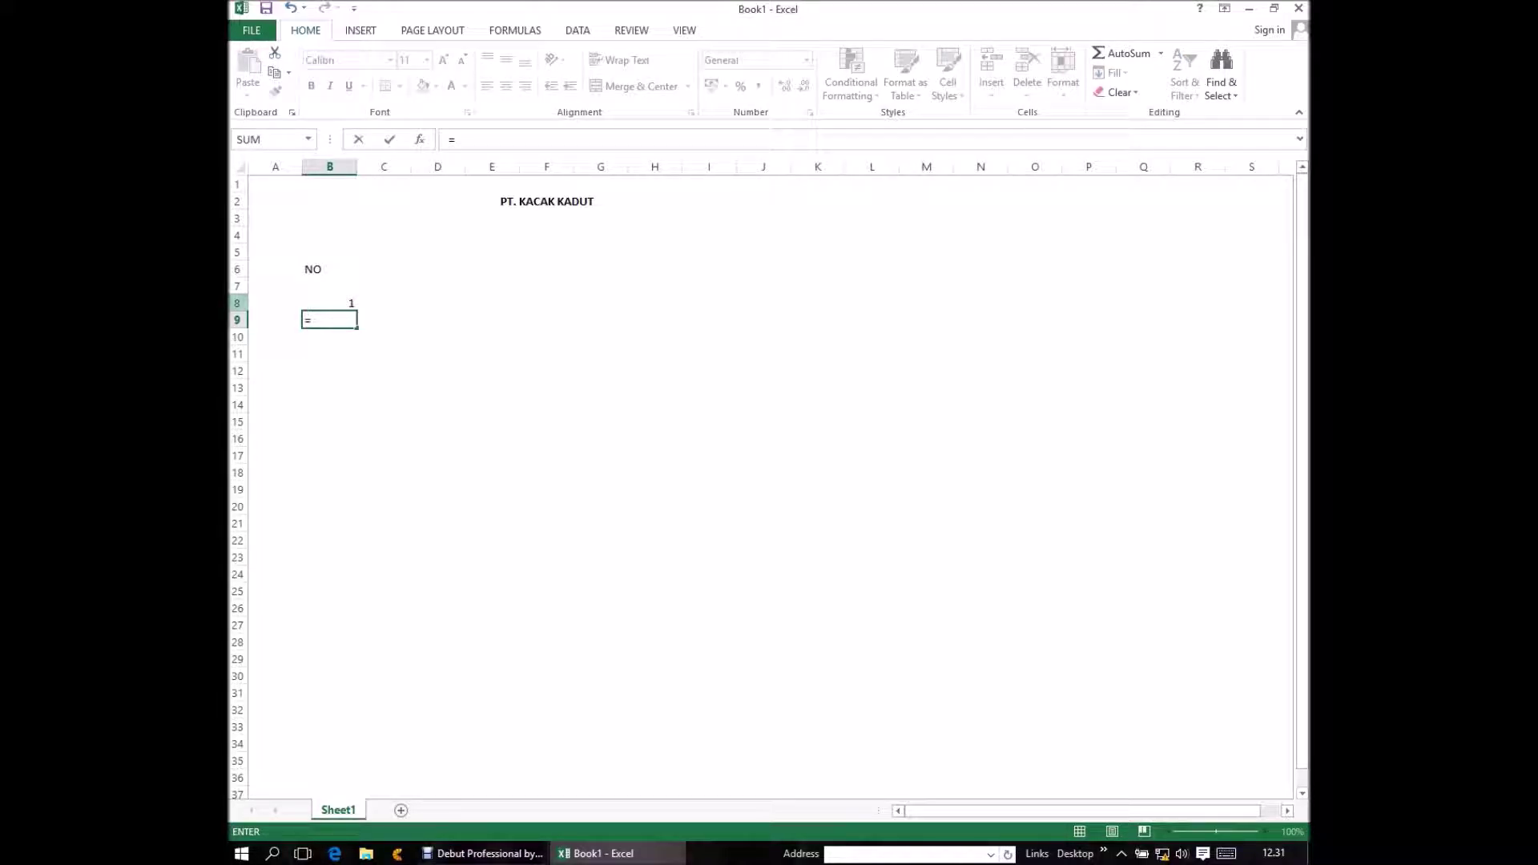
- Complete the formula =B8+1 in cell B9
{"action": "left_click", "coordinate": [329, 303]}
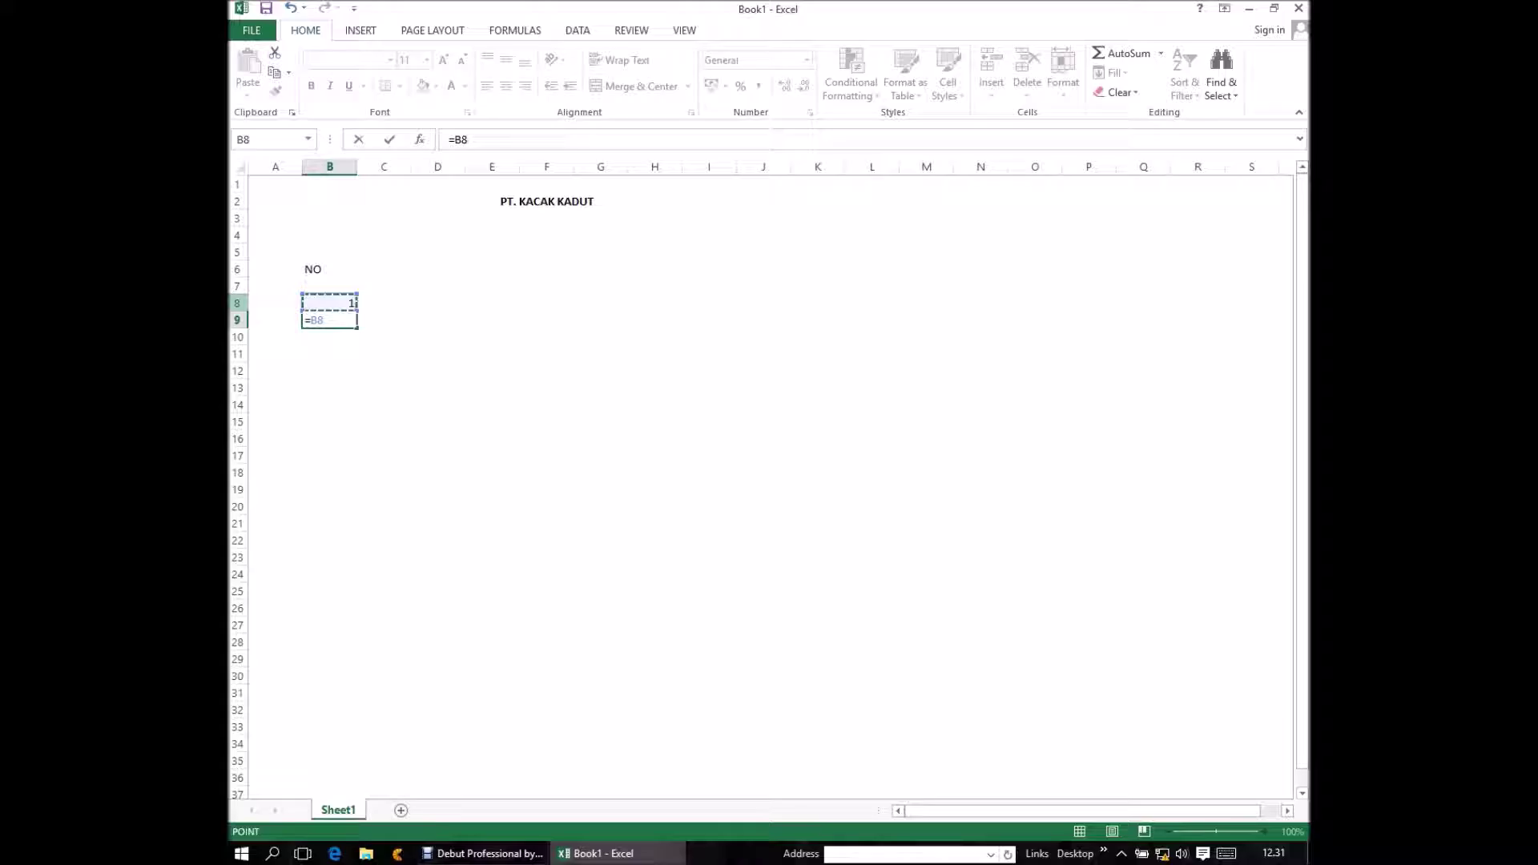
{"action": "type", "text": "+"}
{"action": "type", "text": "1"}
{"action": "key", "text": "Return"}
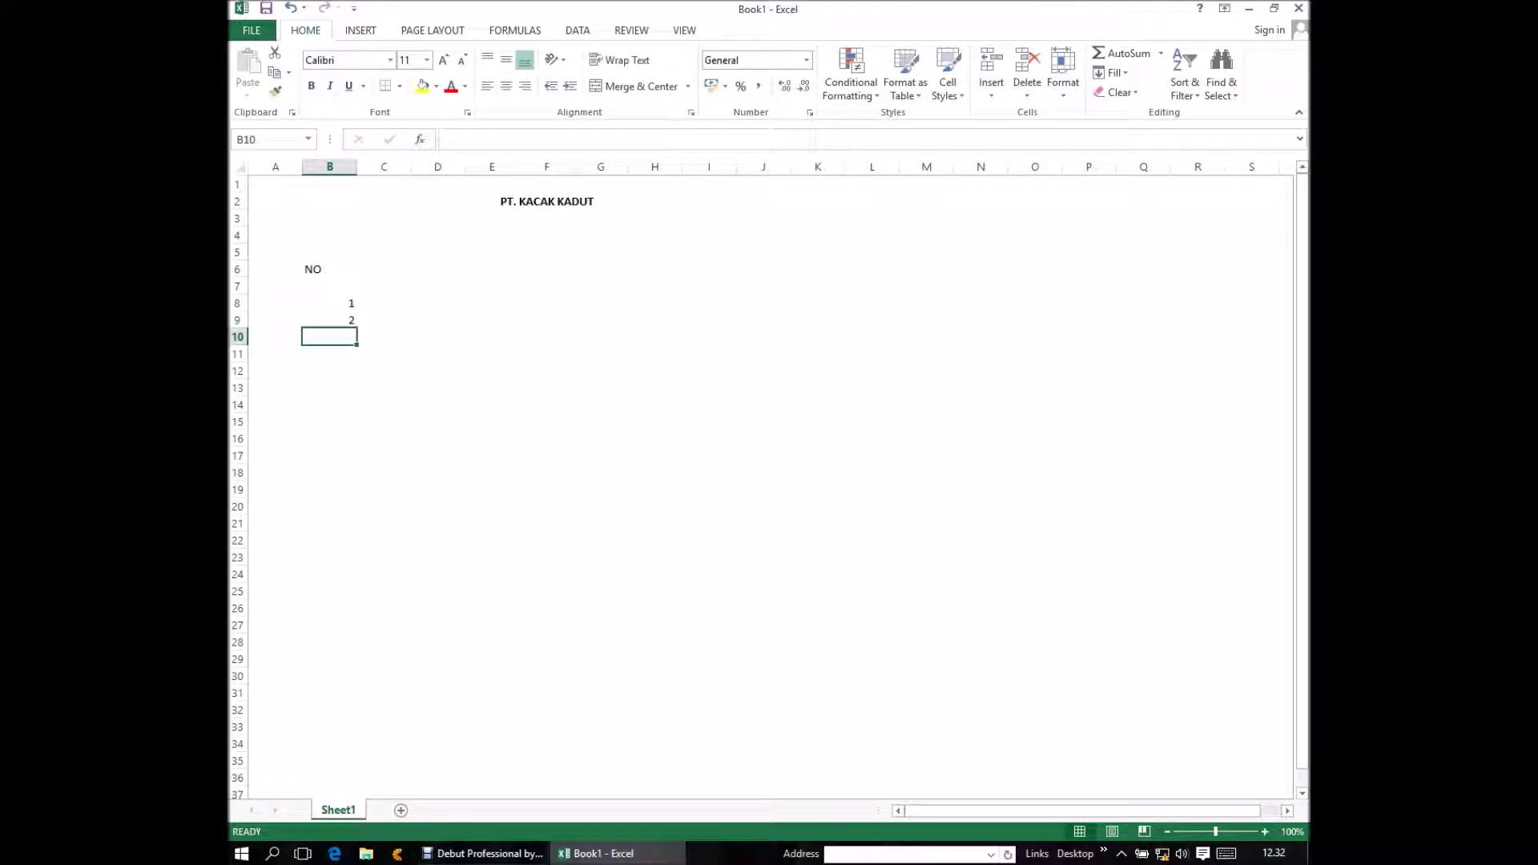
- Copy the B9 formula and paste it into B10:B33 to number up to 26
{"action": "left_click", "coordinate": [329, 319]}
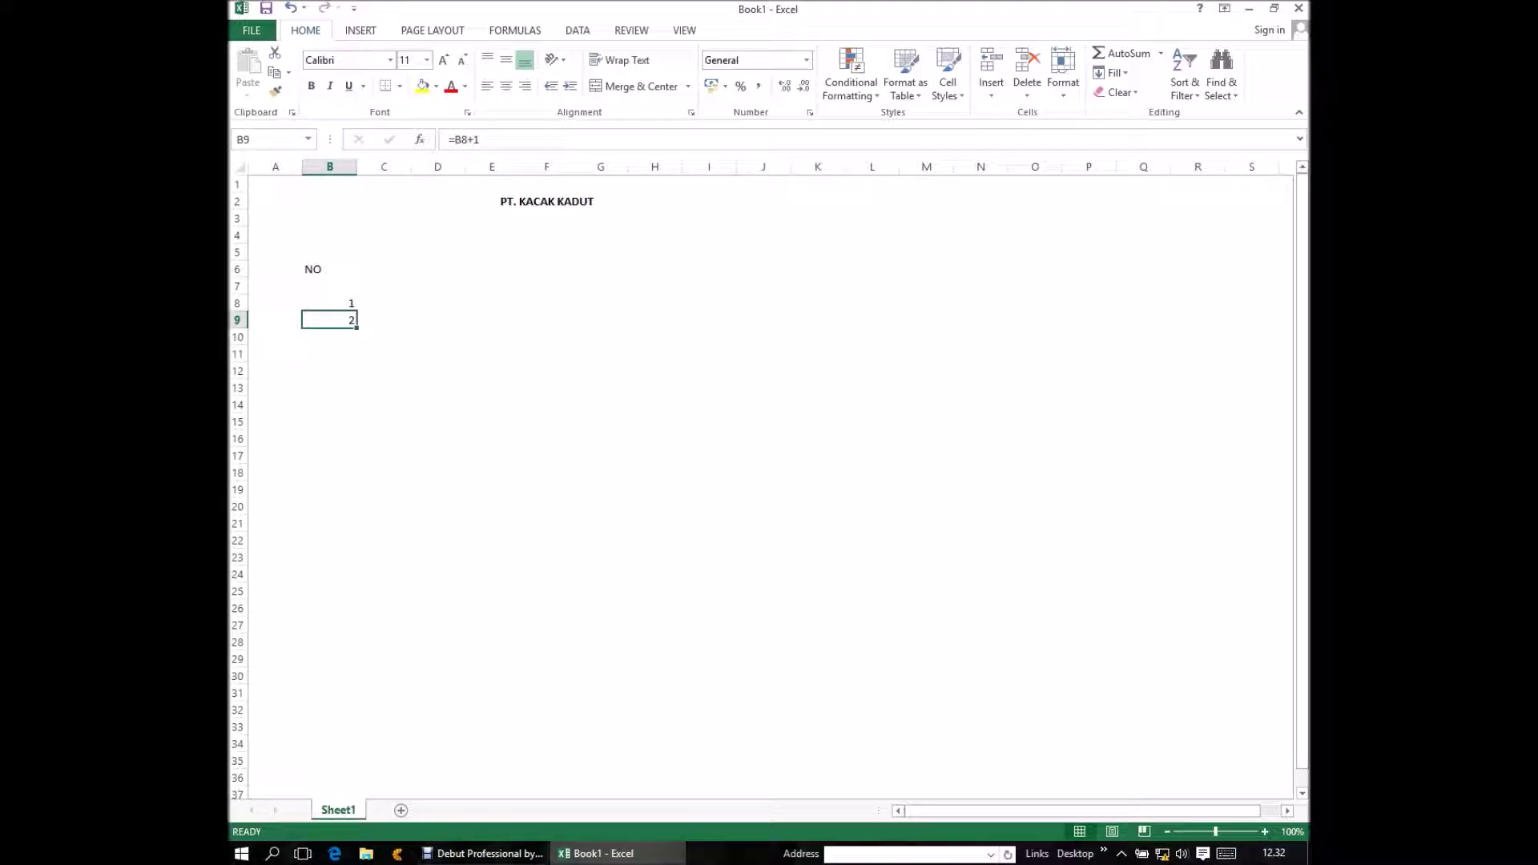
{"action": "right_click", "coordinate": [357, 328]}
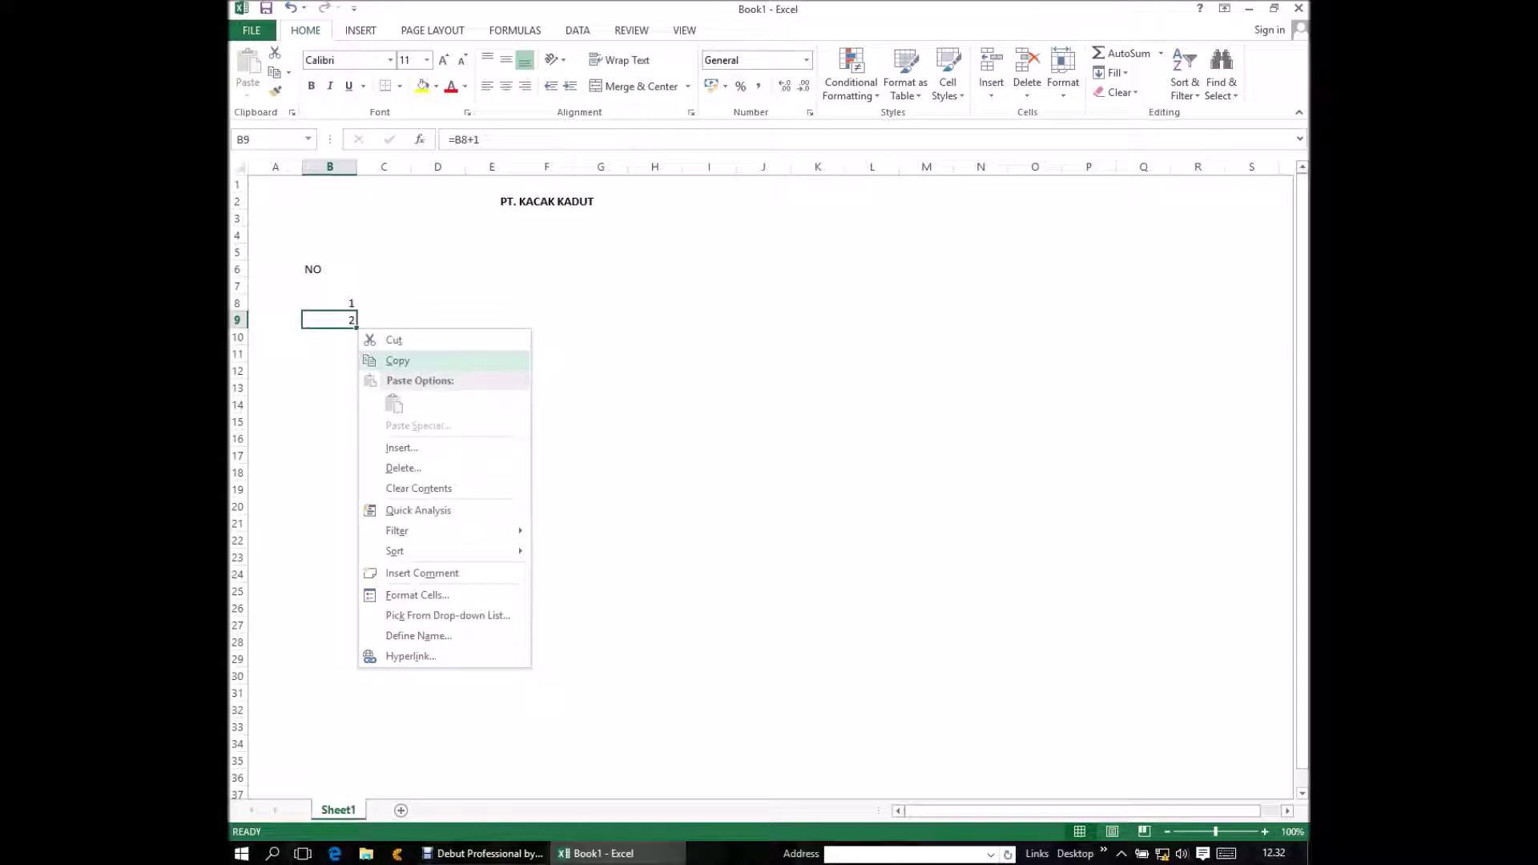
{"action": "left_click", "coordinate": [397, 360]}
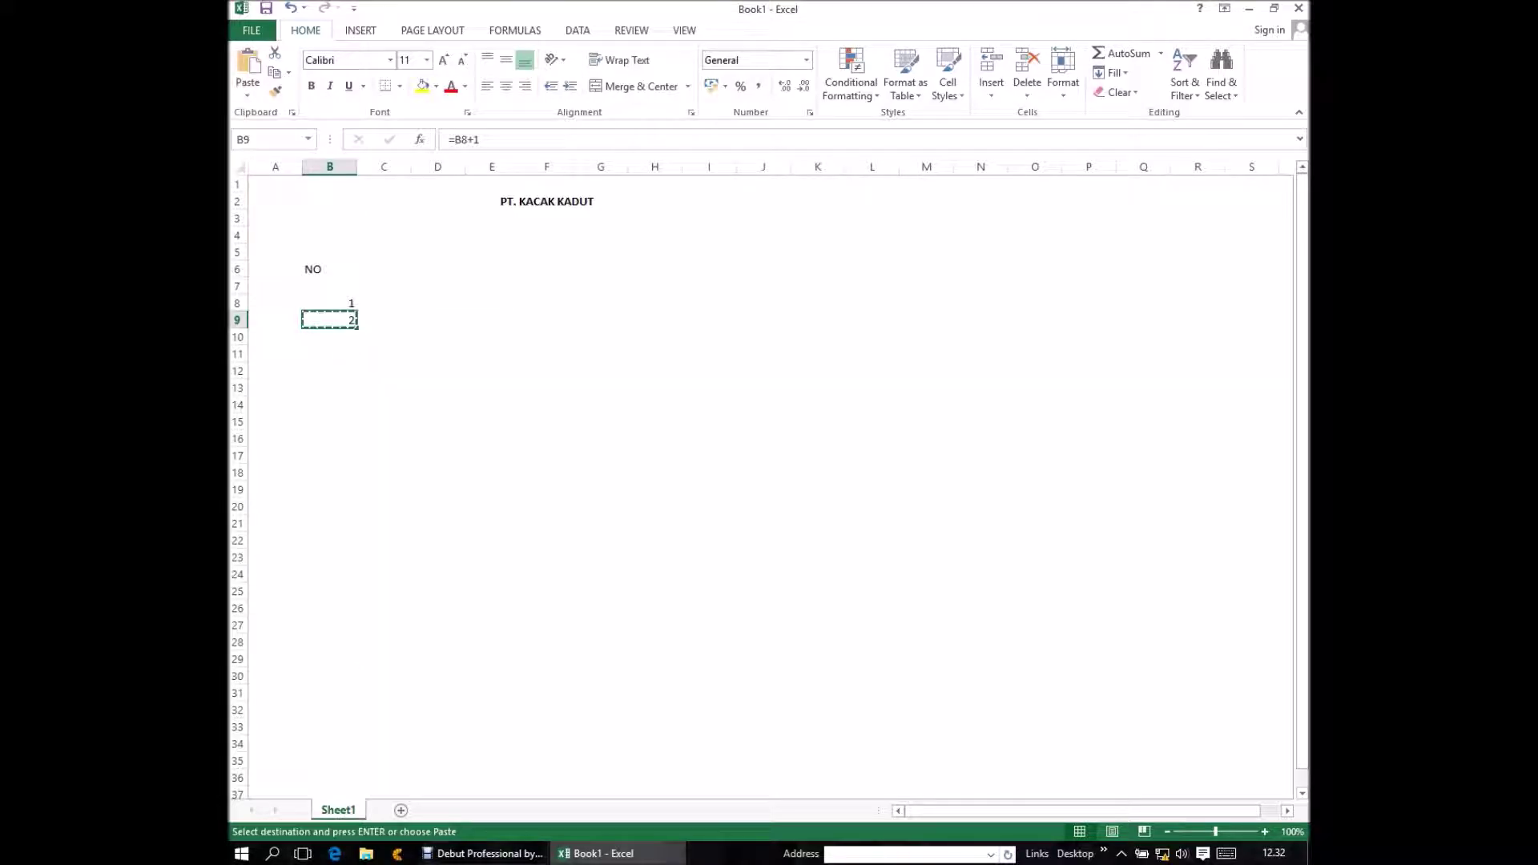
{"action": "left_click", "coordinate": [330, 336]}
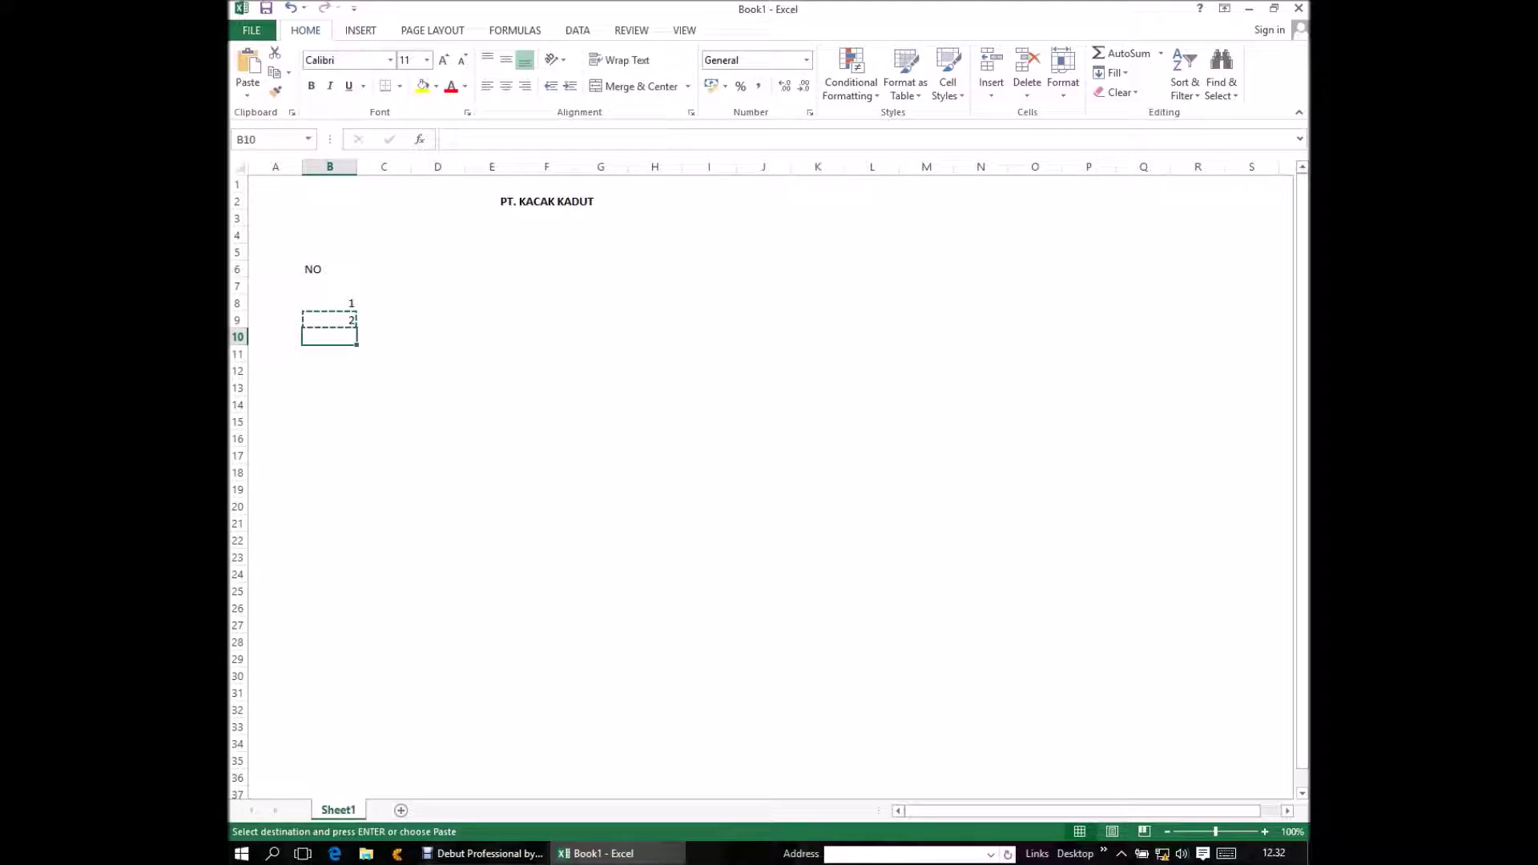
{"action": "left_click_drag", "start_coordinate": [329, 337], "coordinate": [329, 728]}
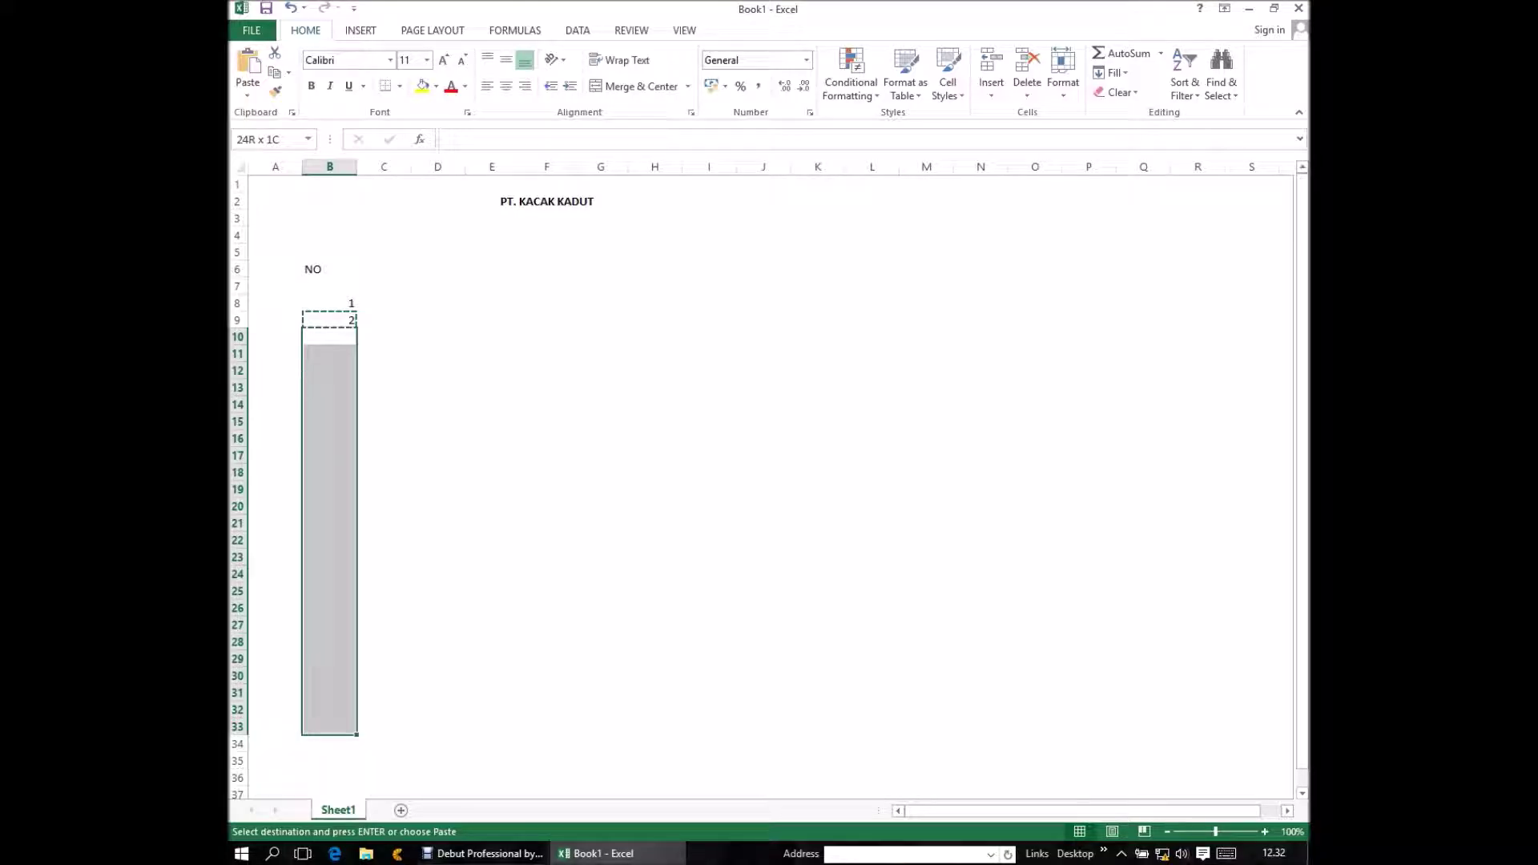
{"action": "key", "text": "Return"}
{"action": "left_click", "coordinate": [383, 336]}
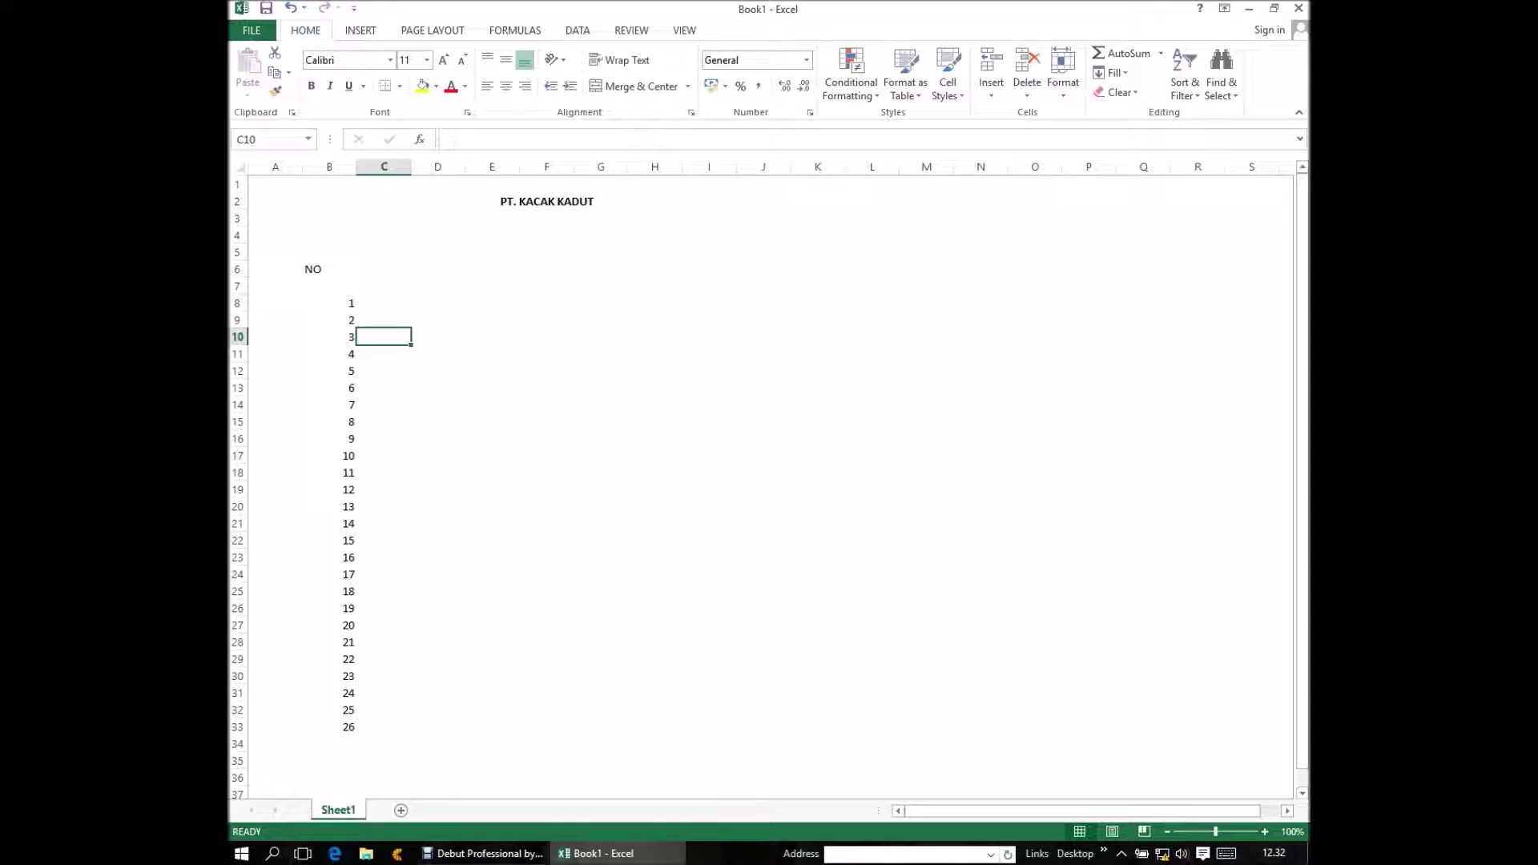
{"action": "left_click", "coordinate": [383, 185]}
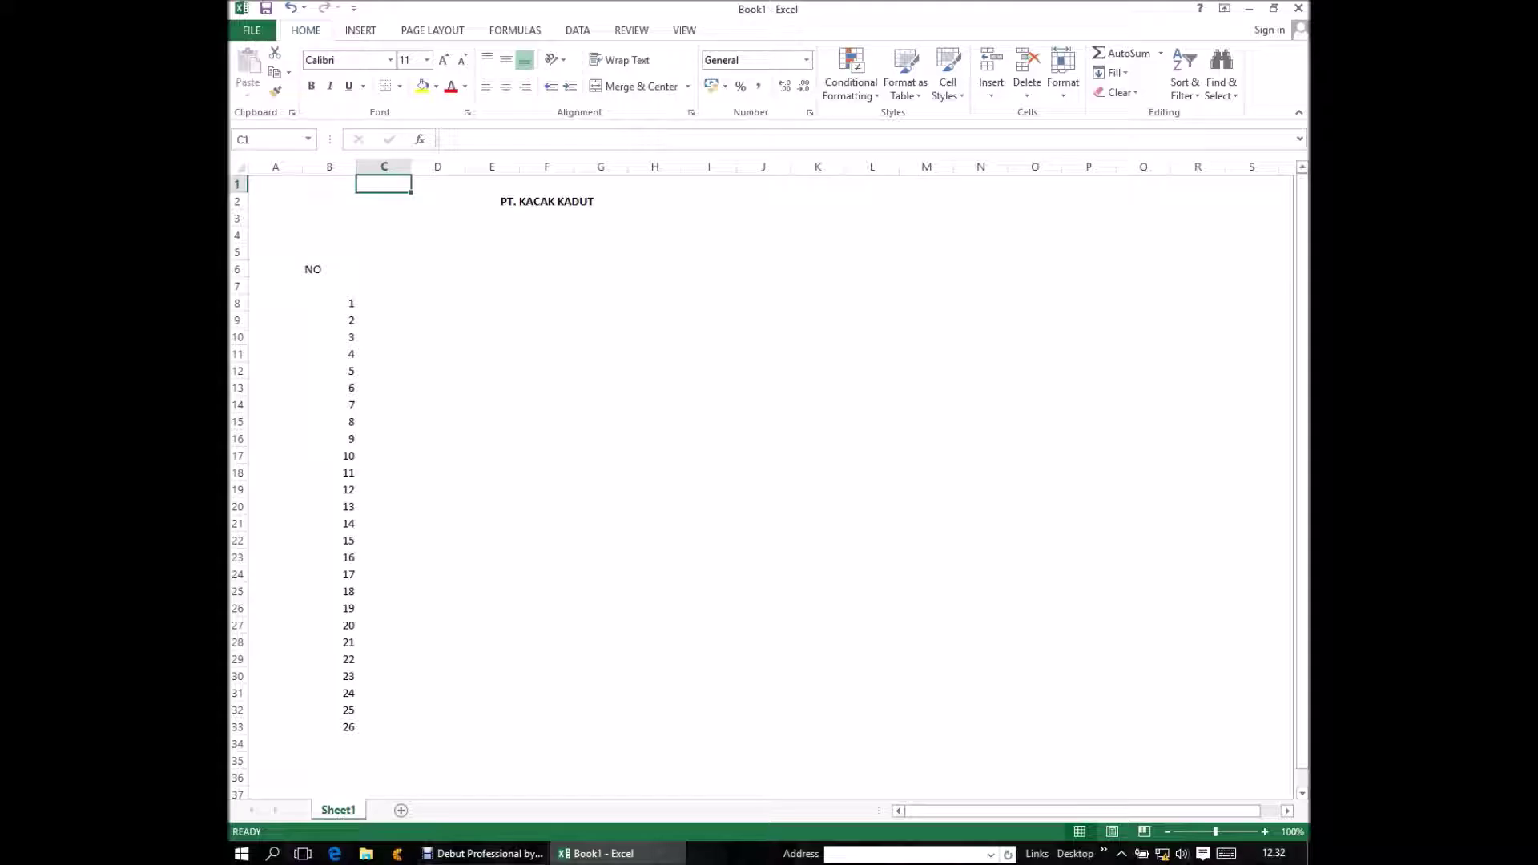
{"action": "left_click", "coordinate": [384, 421]}
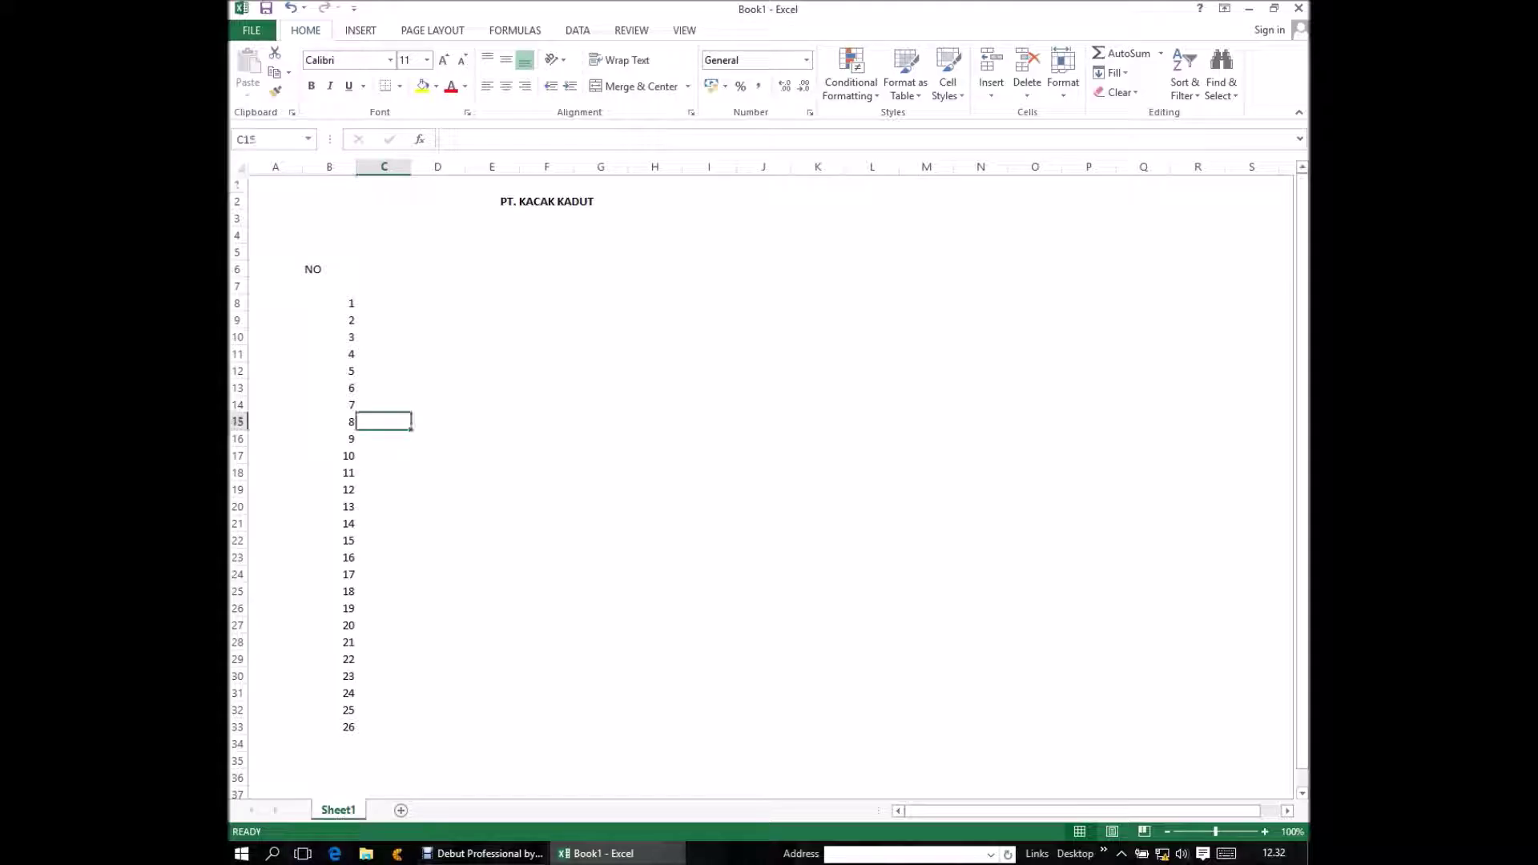
{"action": "left_click", "coordinate": [384, 269]}
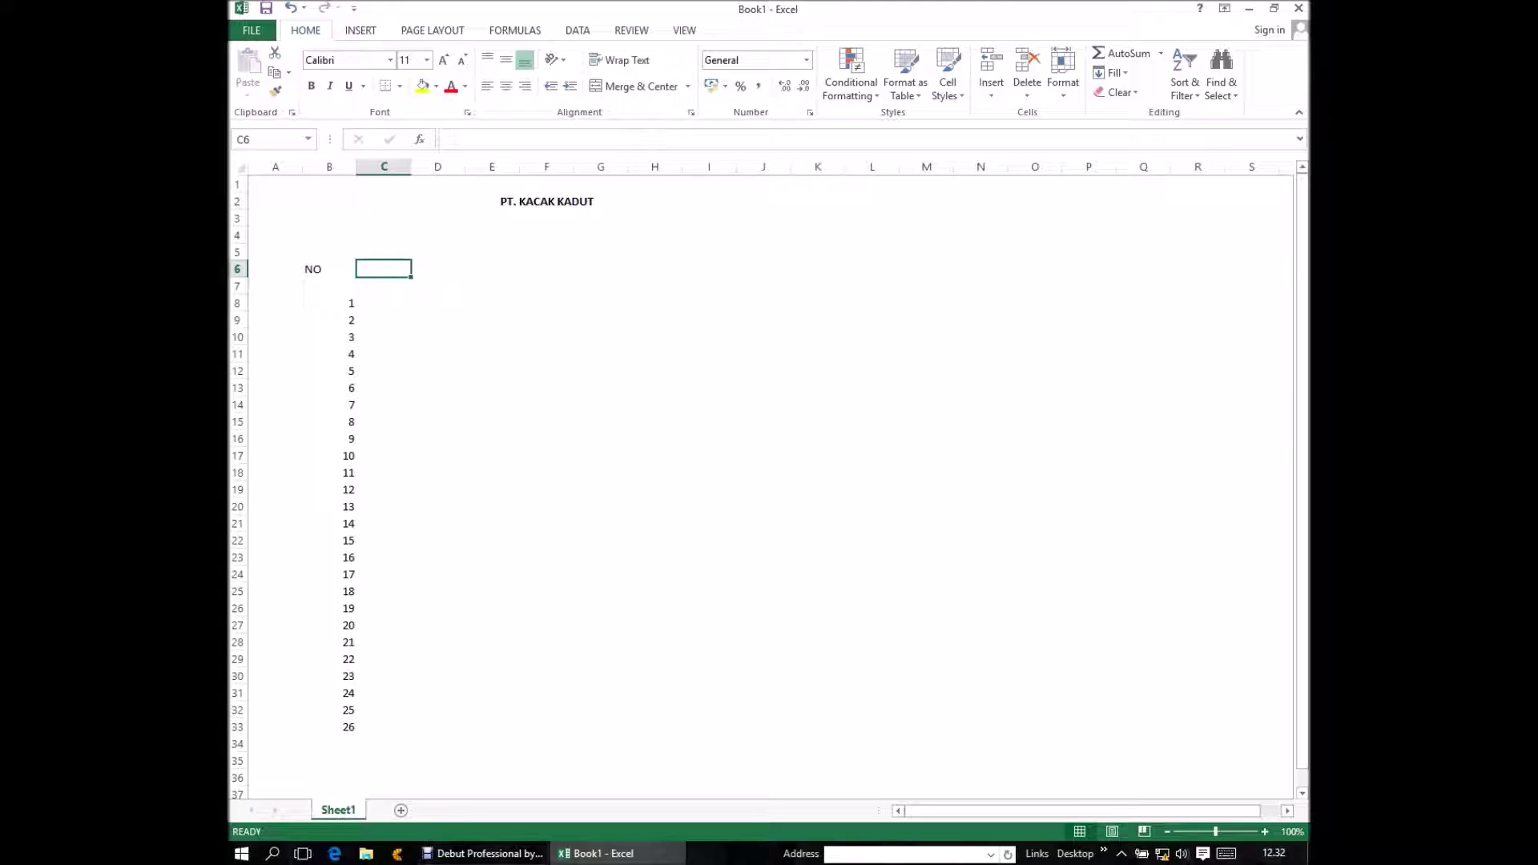
{"action": "left_click", "coordinate": [329, 269]}
{"action": "left_click", "coordinate": [329, 252]}
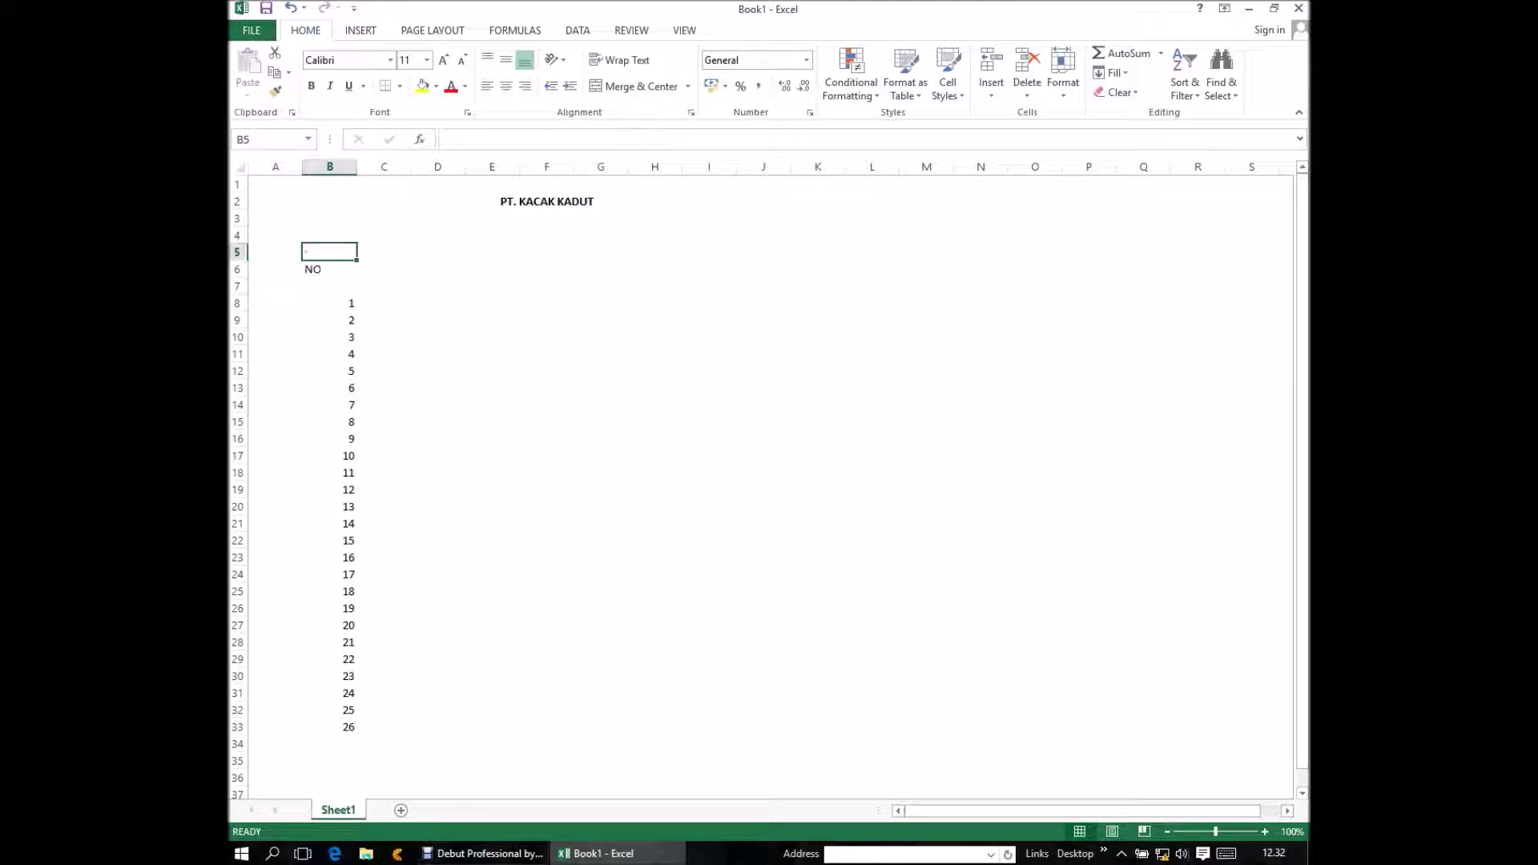
{"action": "left_click", "coordinate": [384, 252]}
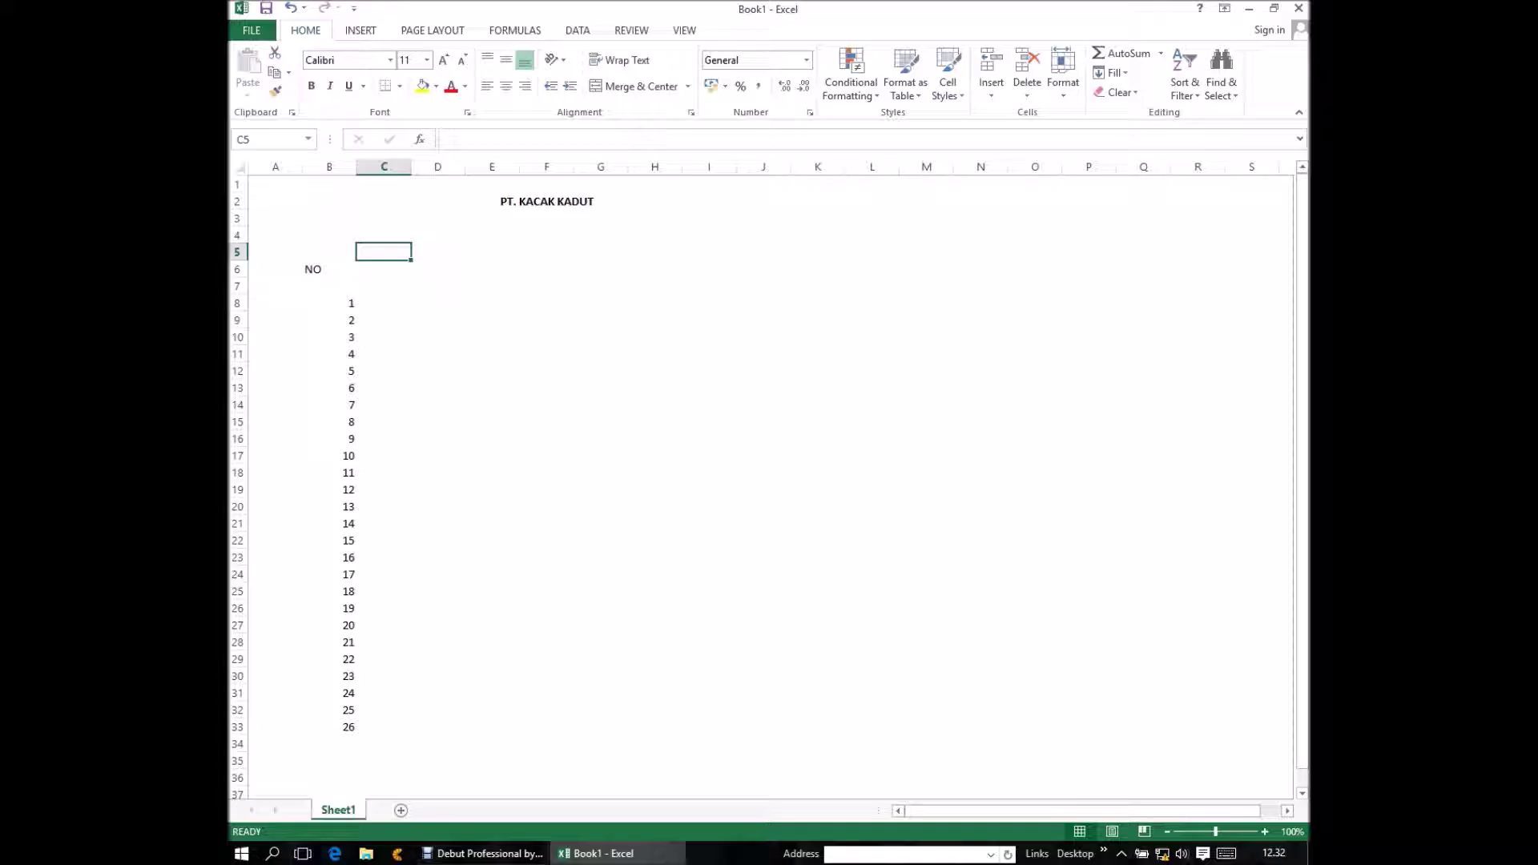
{"action": "left_click", "coordinate": [384, 269]}
{"action": "left_click", "coordinate": [329, 269]}
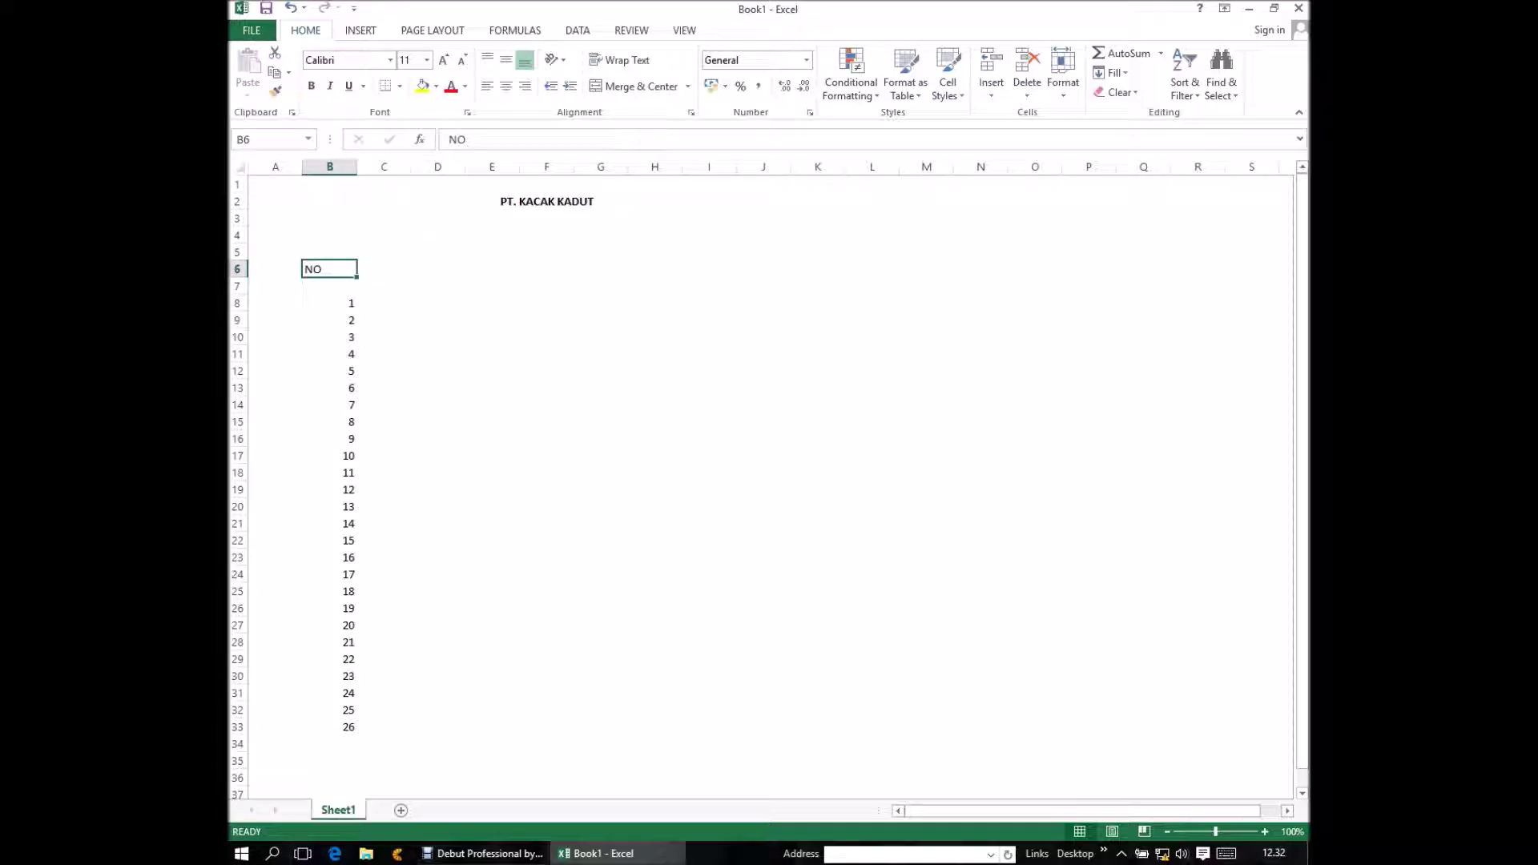
{"action": "left_click", "coordinate": [275, 269]}
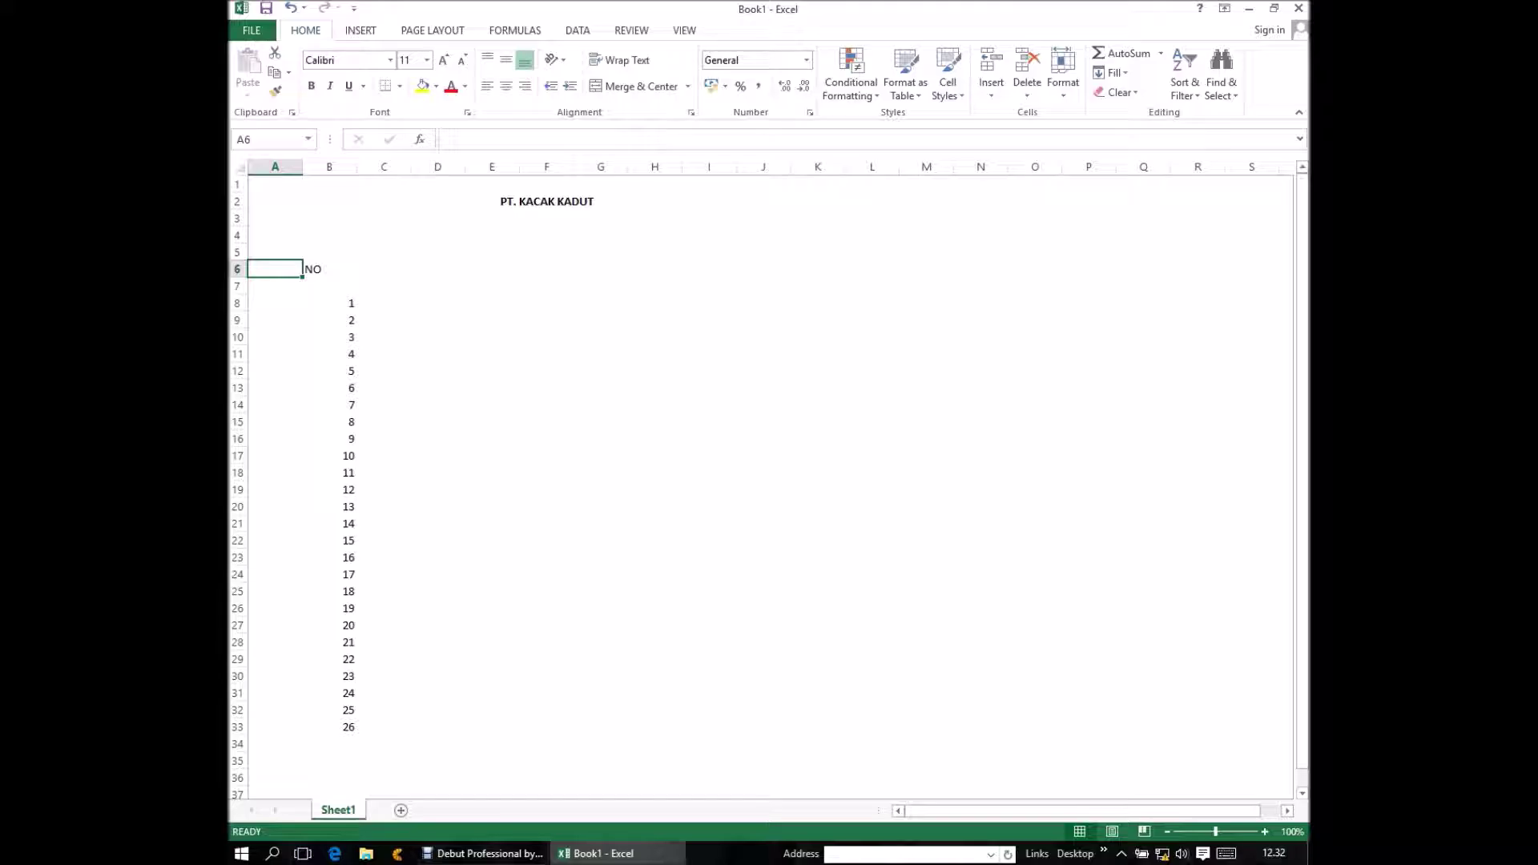
{"action": "left_click", "coordinate": [329, 270]}
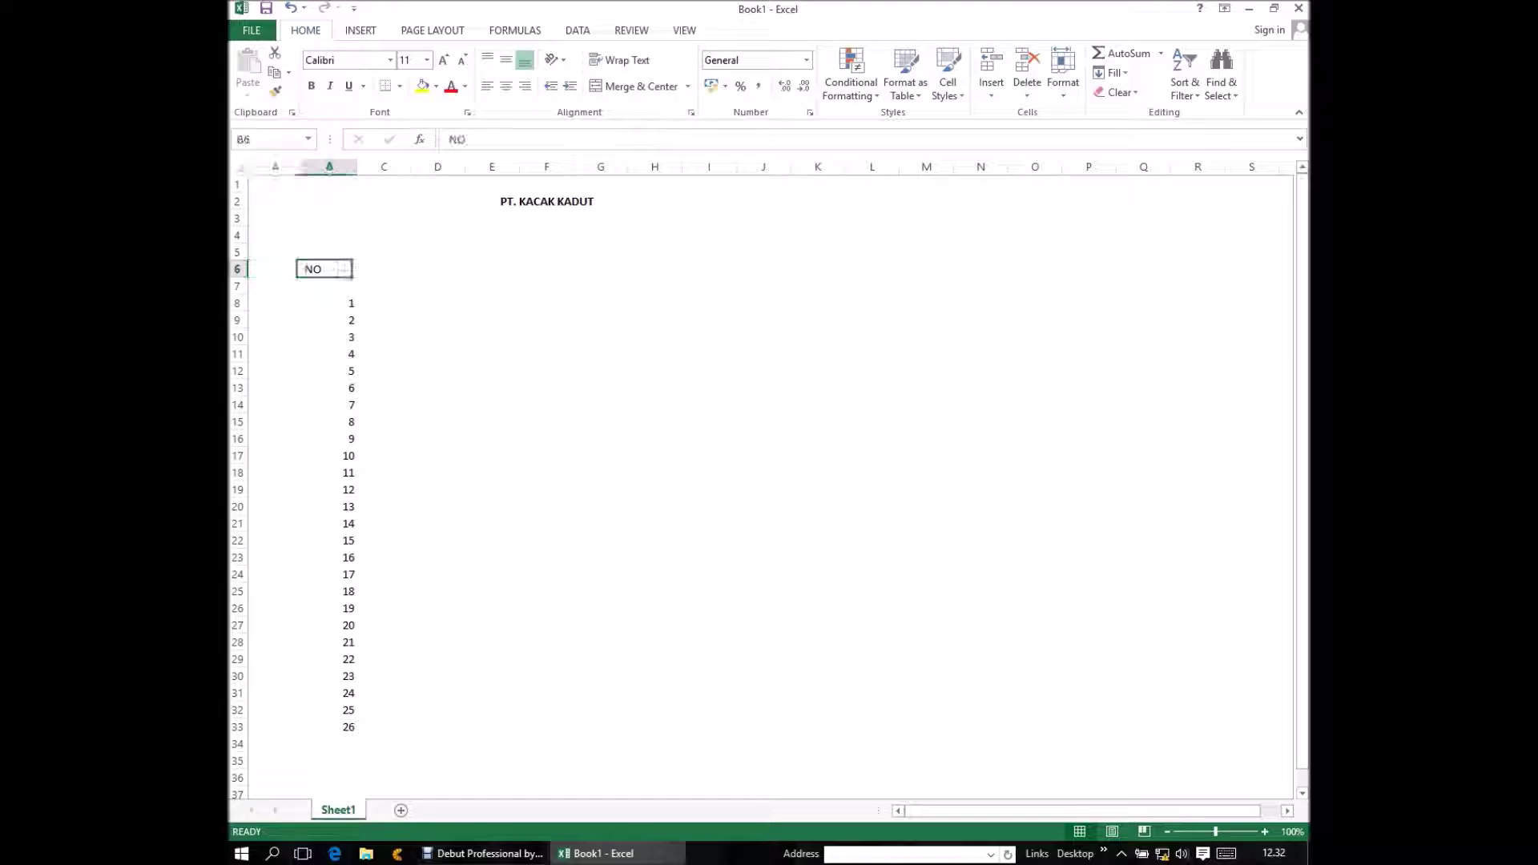
{"action": "left_click", "coordinate": [384, 269]}
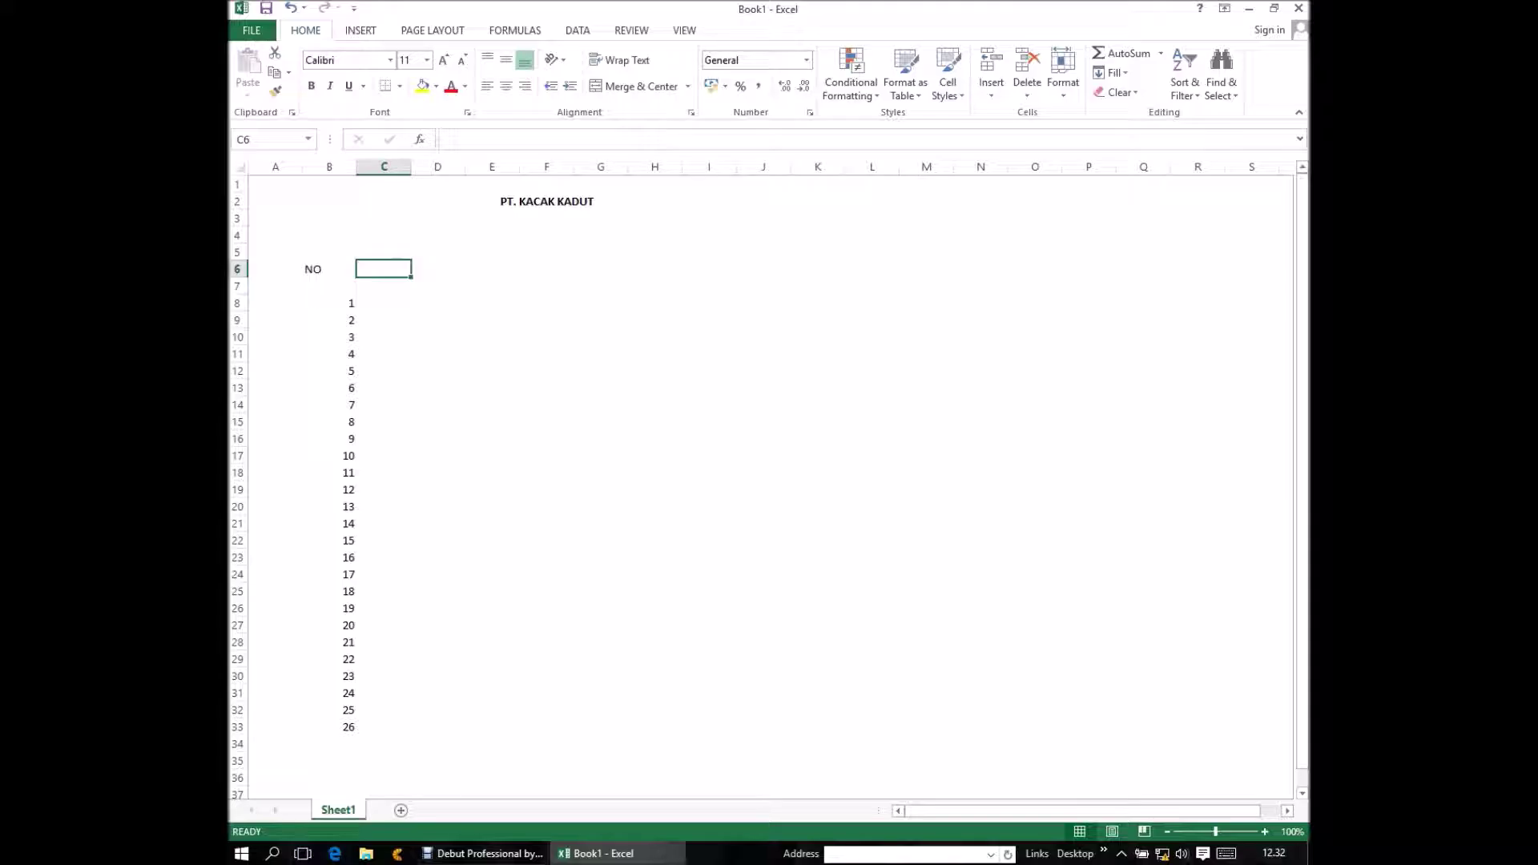
{"action": "type", "text": "NAM"}
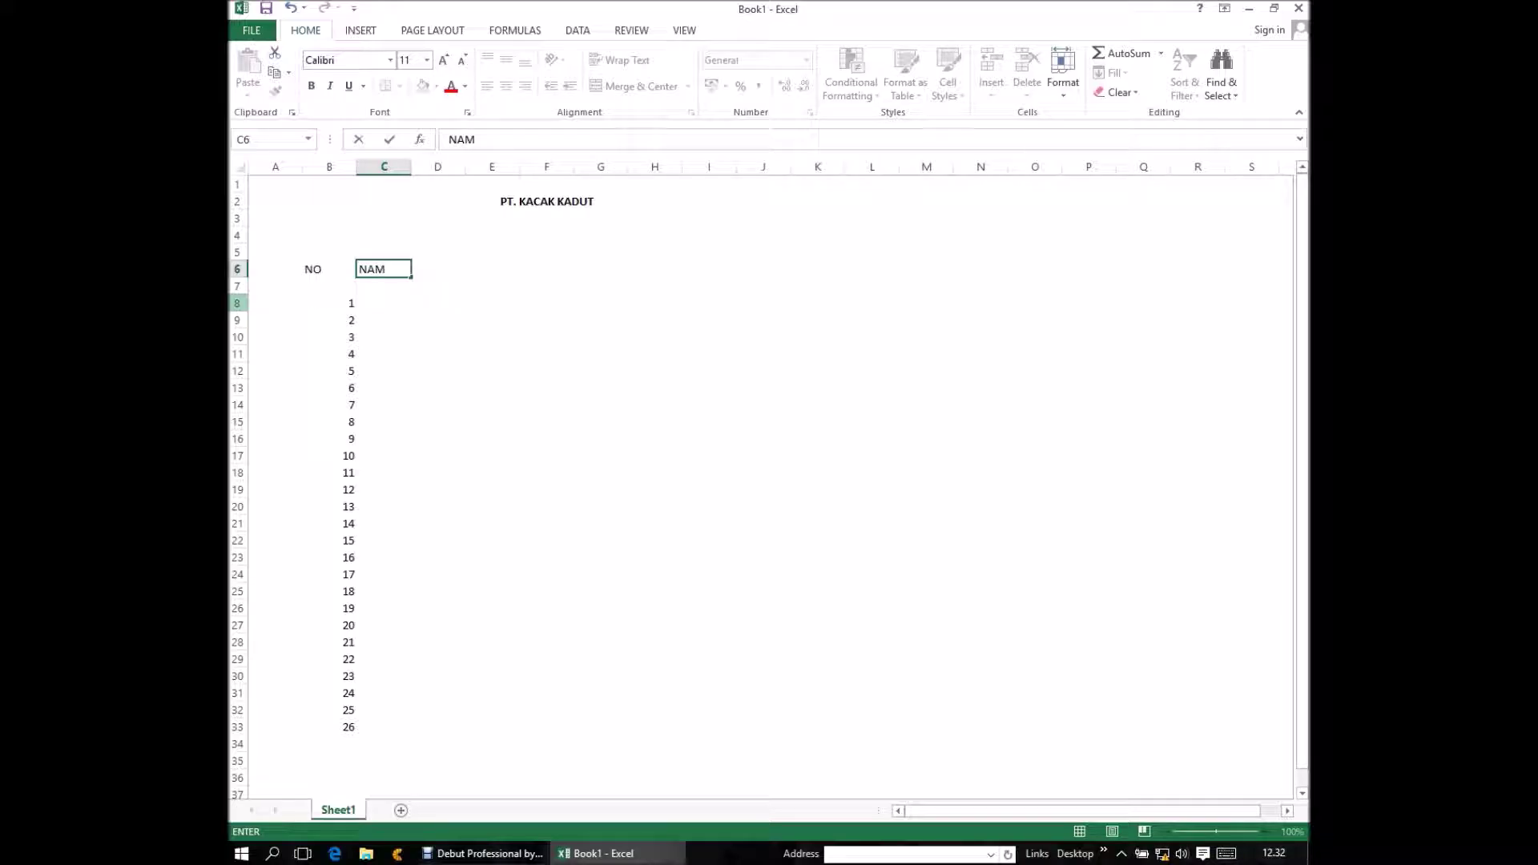
{"action": "key", "text": "BackSpace"}
{"action": "key", "text": "BackSpace"}
{"action": "key", "text": "BackSpace"}
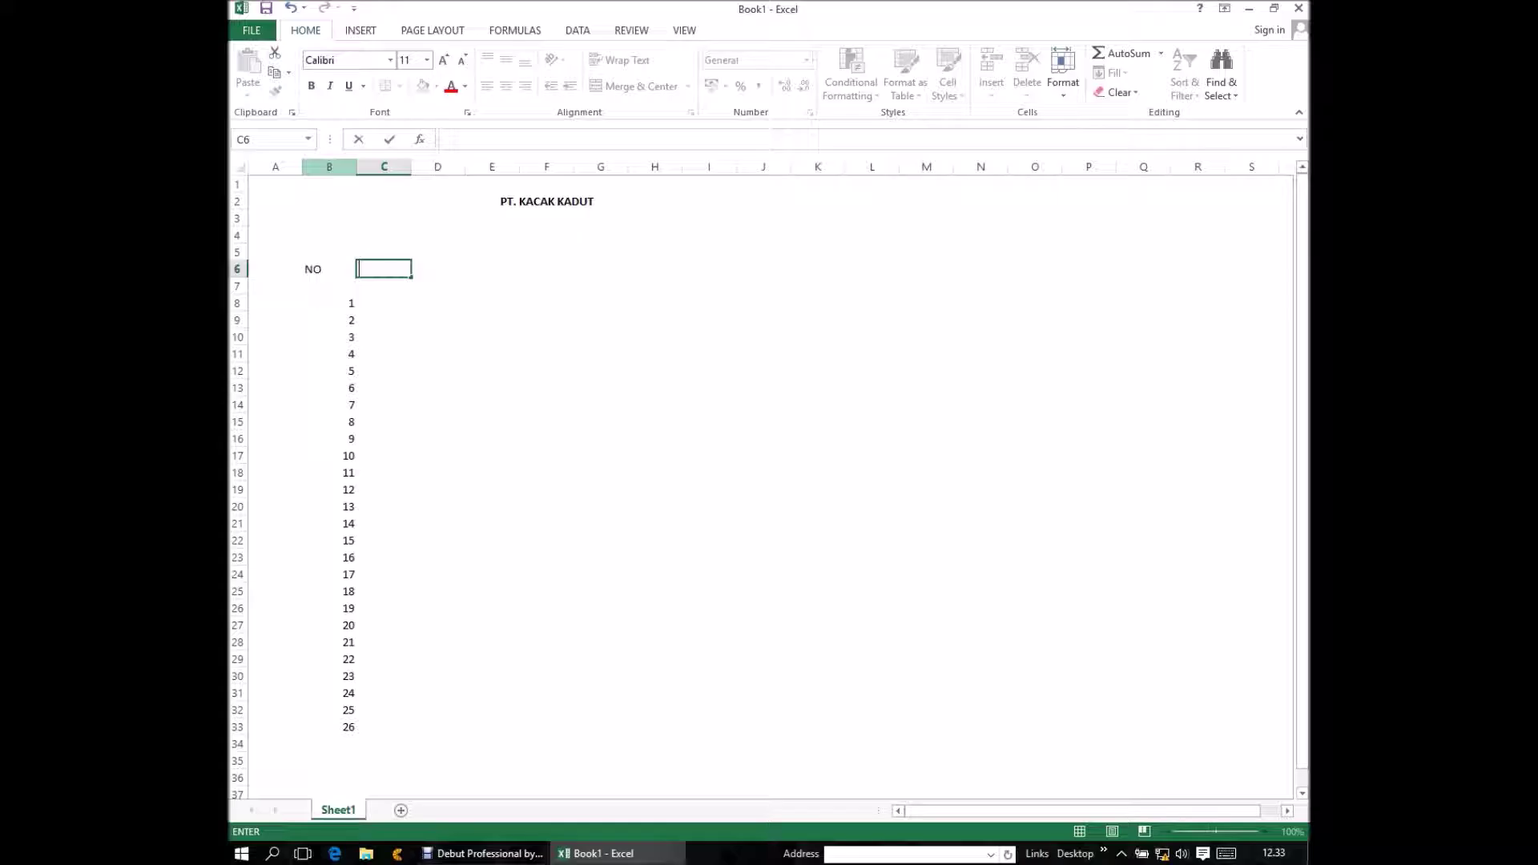
{"action": "left_click", "coordinate": [329, 167]}
{"action": "double_click", "coordinate": [357, 166]}
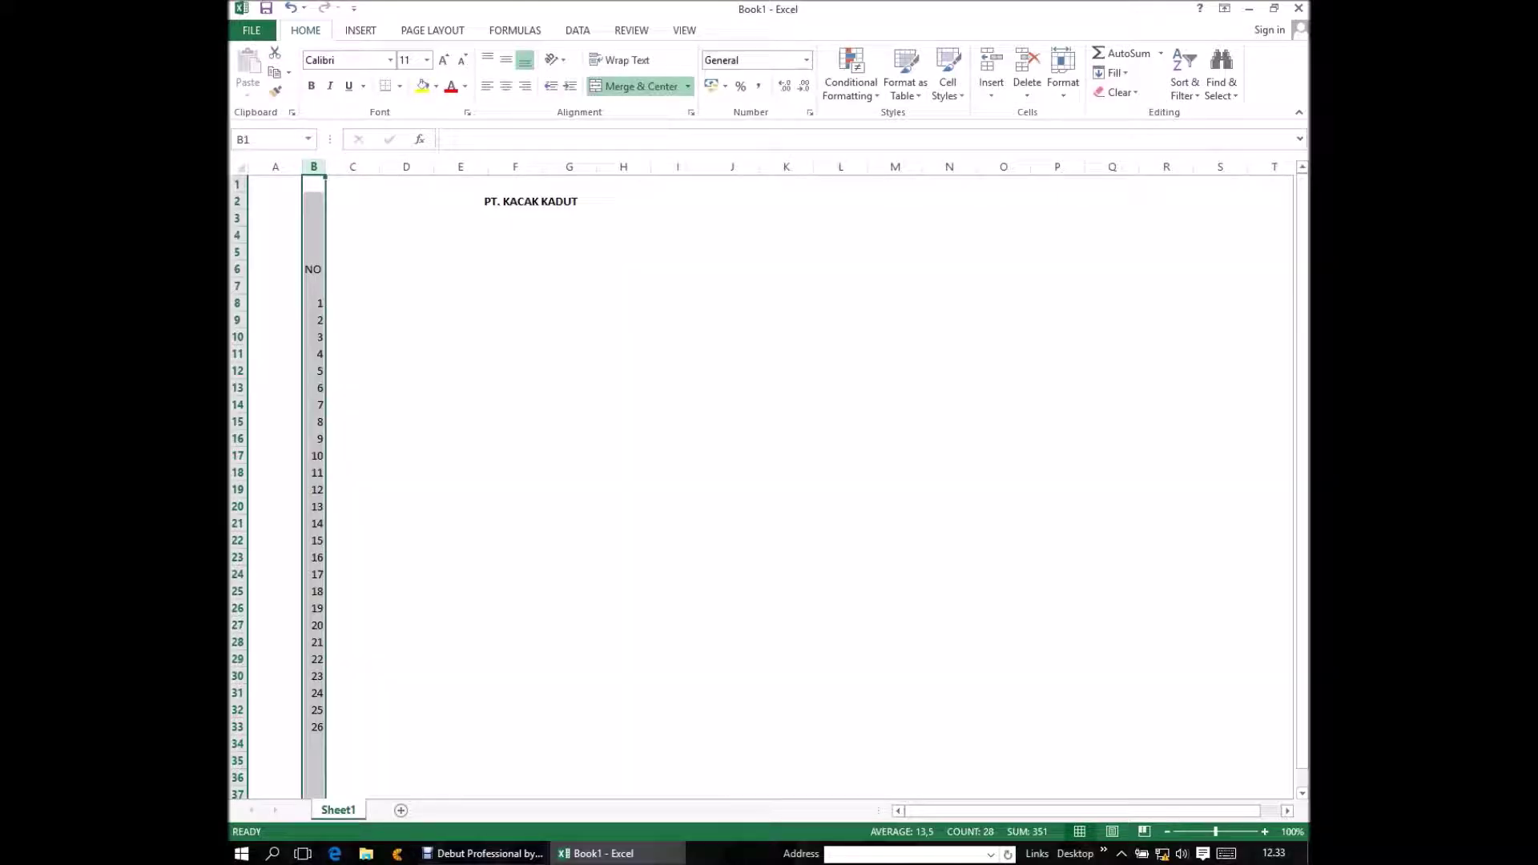
- Select B2:J2 and apply Merge & Center to the company title
{"action": "left_click", "coordinate": [275, 184]}
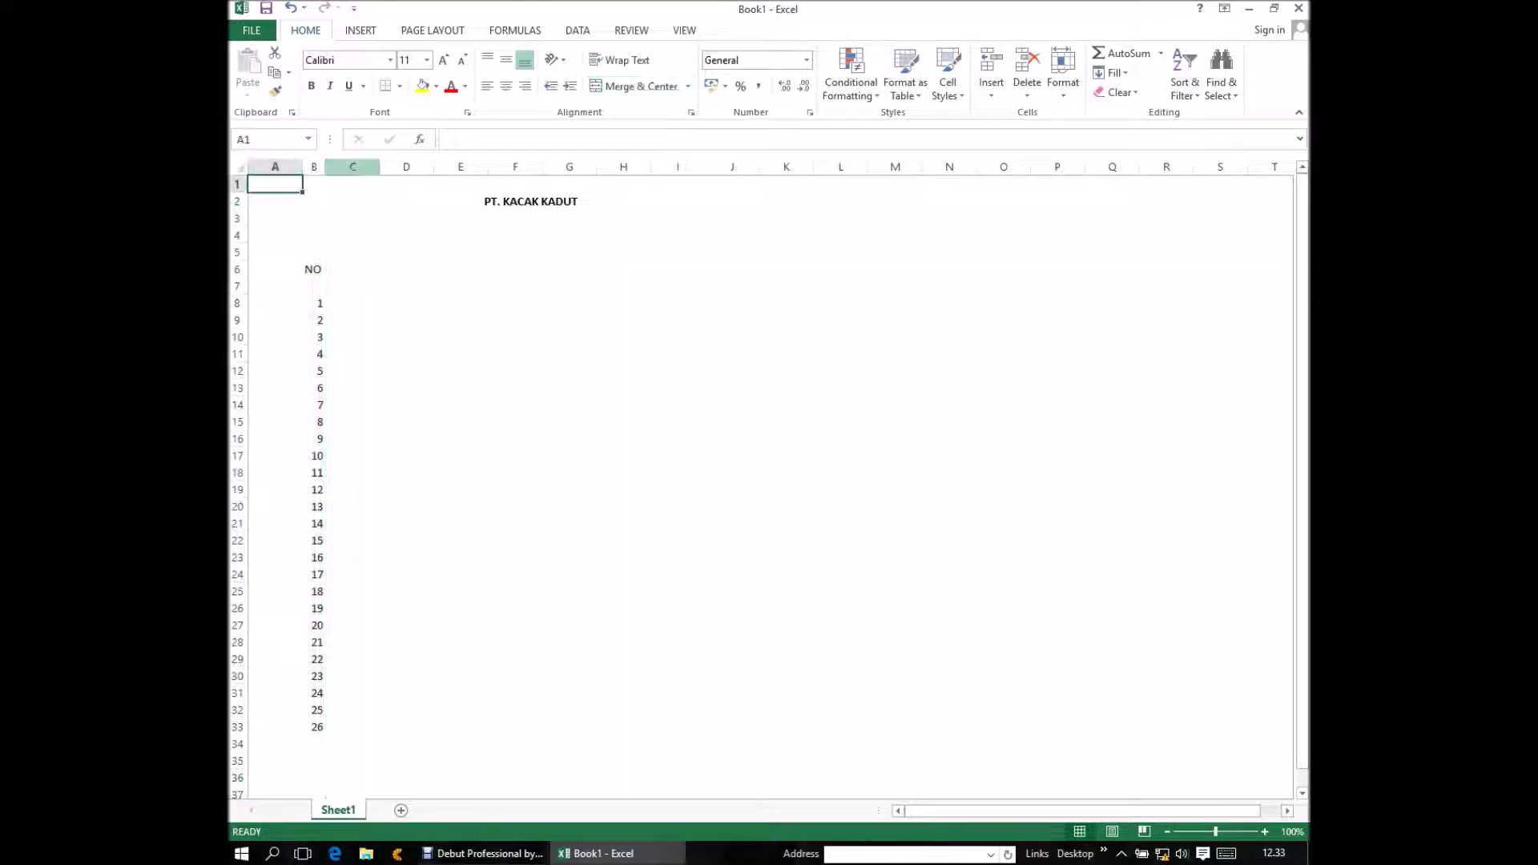
{"action": "key", "text": "Down"}
{"action": "key", "text": "Down"}
{"action": "key", "text": "Down"}
{"action": "key", "text": "Down"}
{"action": "key", "text": "Down"}
{"action": "key", "text": "Down"}
{"action": "key", "text": "Down"}
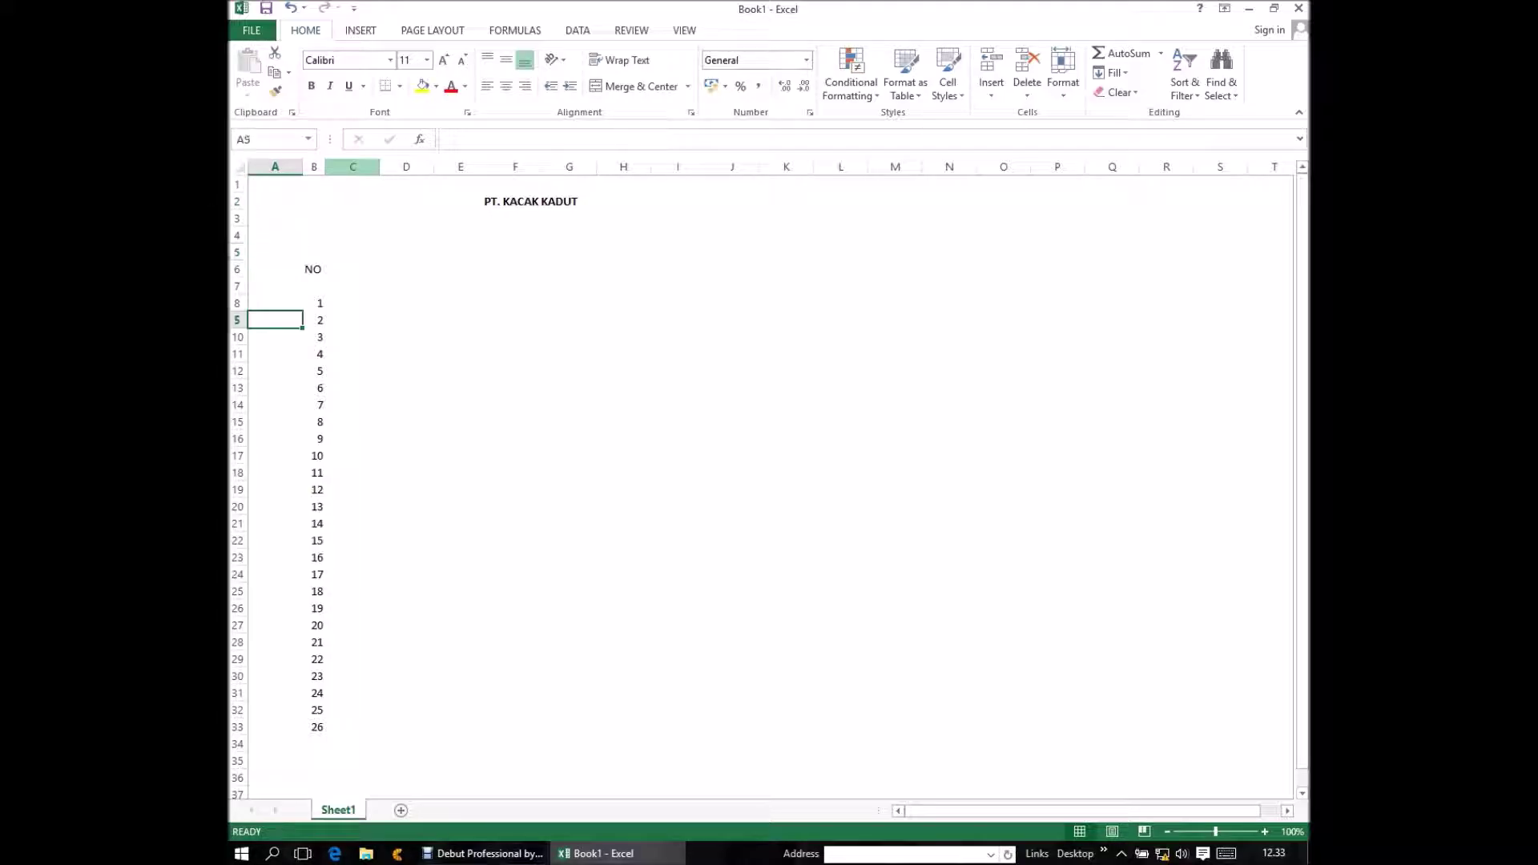
{"action": "left_click", "coordinate": [624, 319]}
{"action": "key", "text": "Right"}
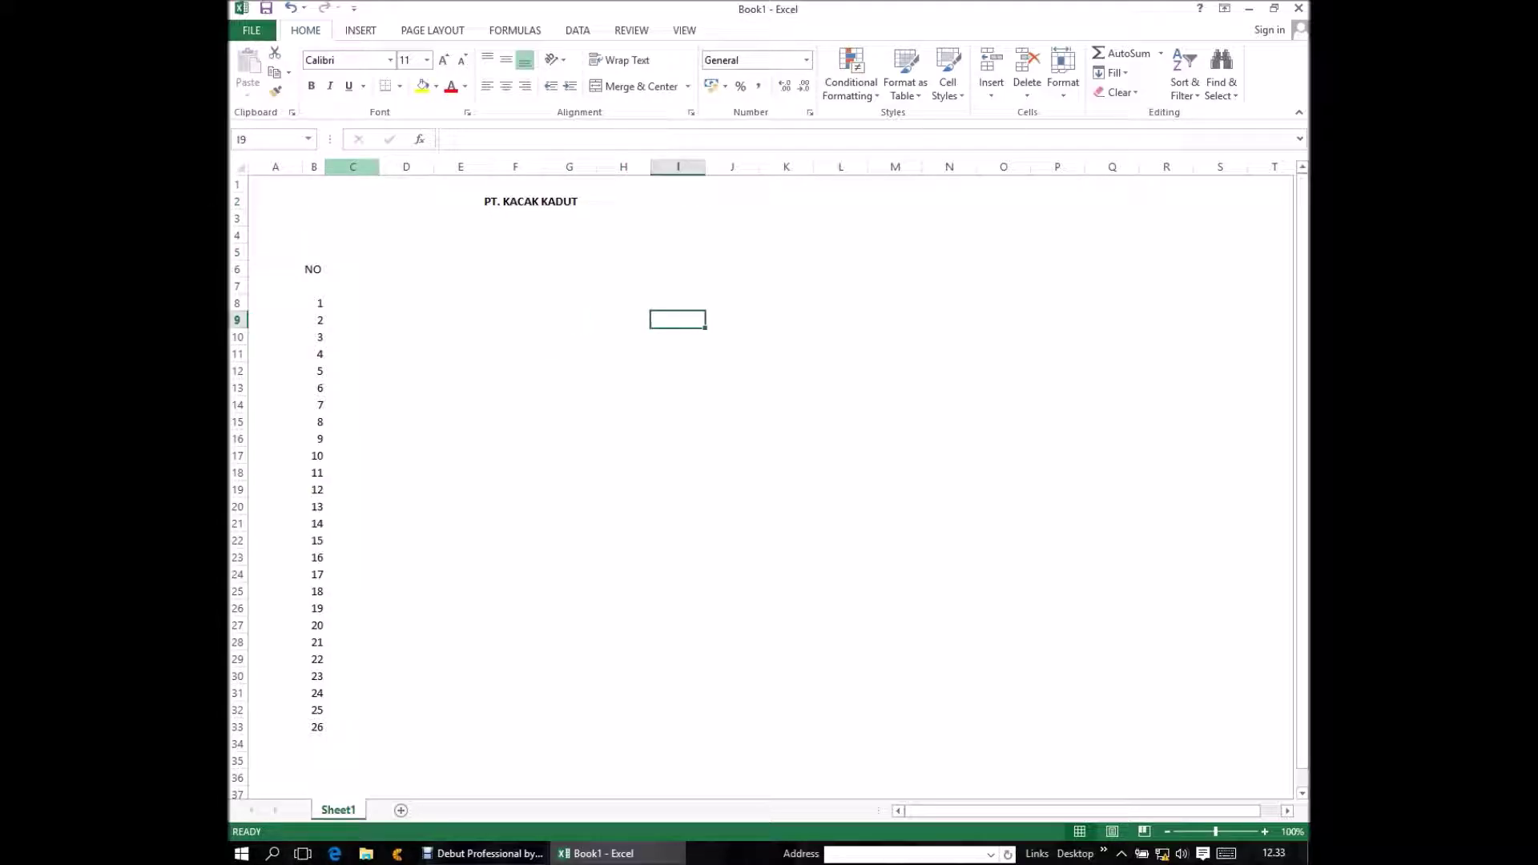
{"action": "key", "text": "Left"}
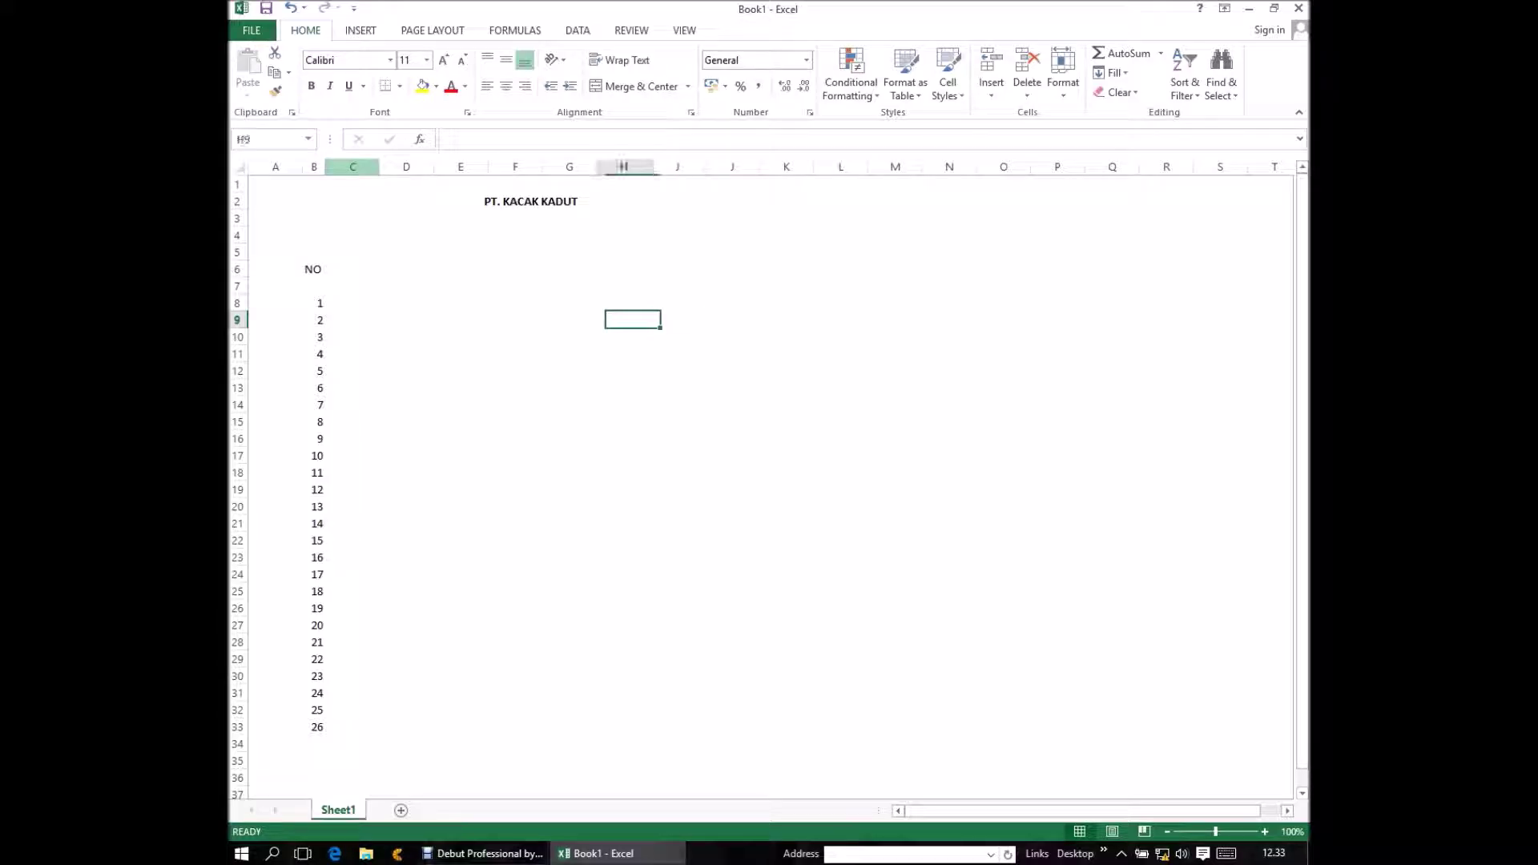
{"action": "key", "text": "Home"}
{"action": "key", "text": "Up"}
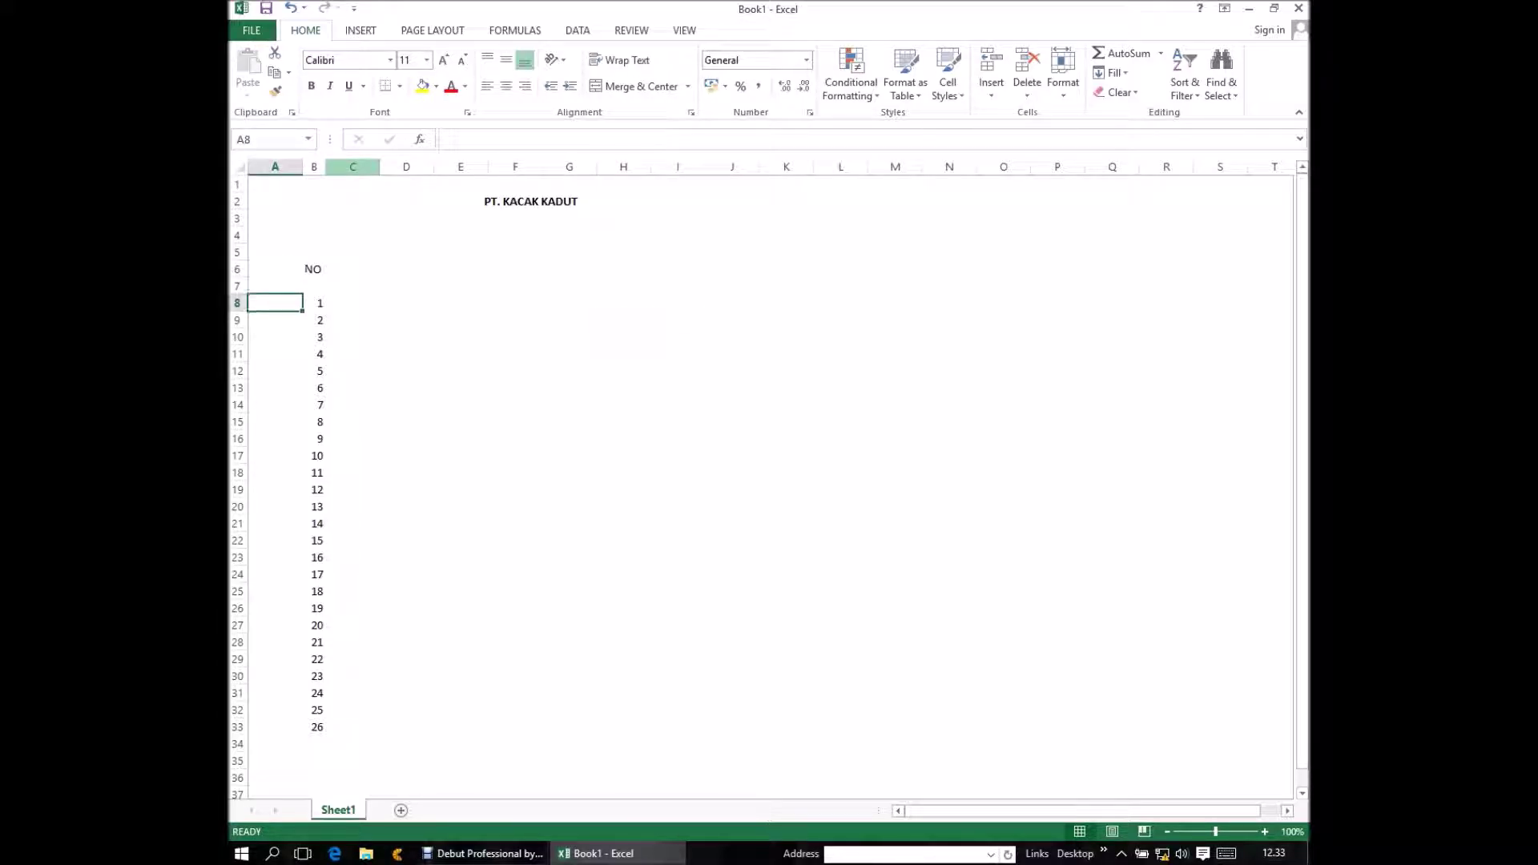
{"action": "left_click", "coordinate": [274, 202]}
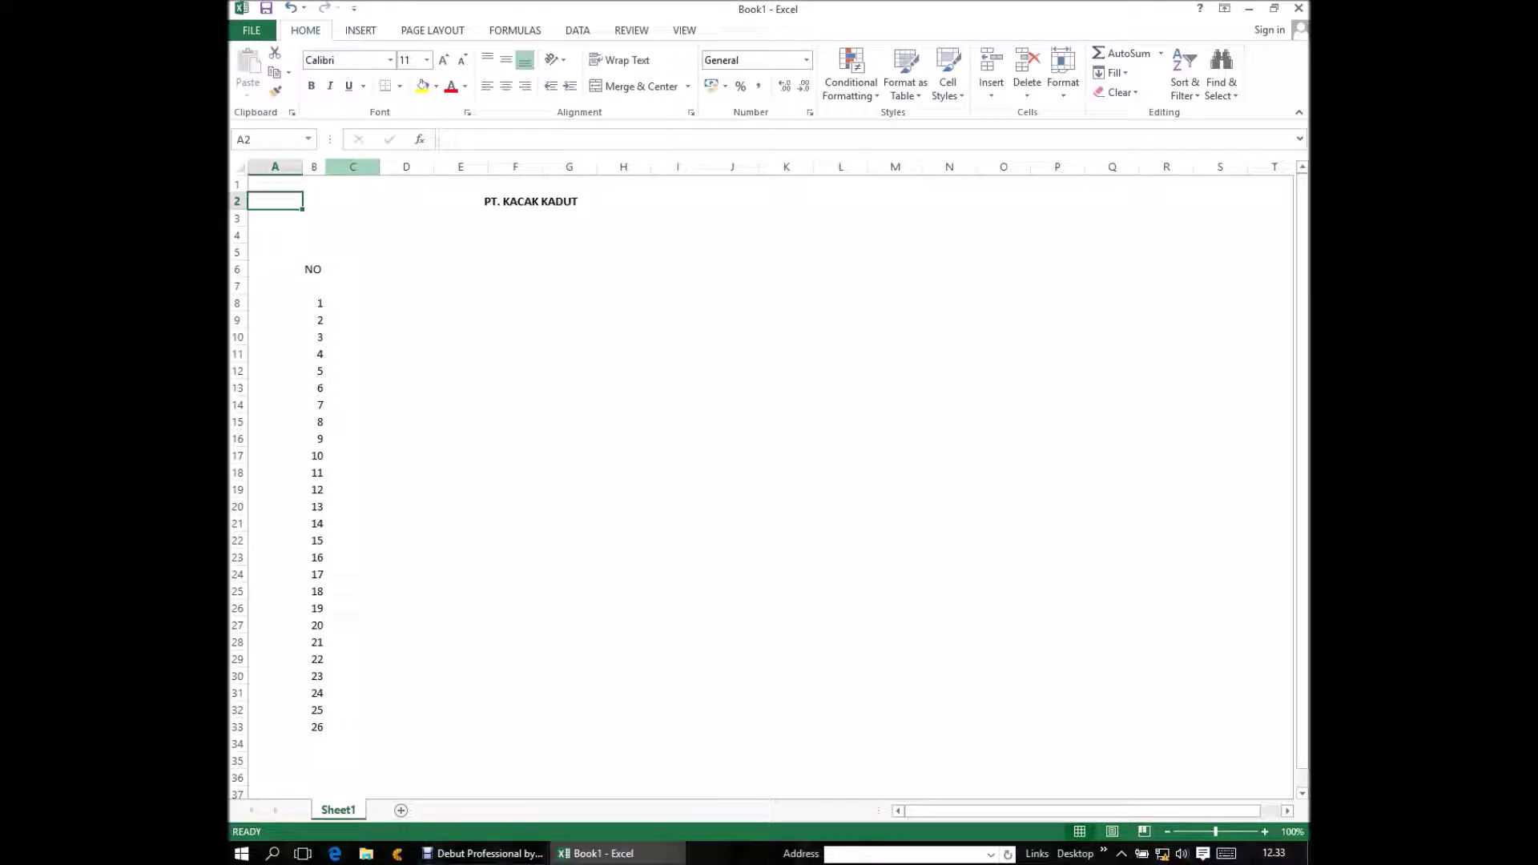
{"action": "left_click_drag", "start_coordinate": [314, 201], "coordinate": [732, 201]}
{"action": "left_click", "coordinate": [641, 85]}
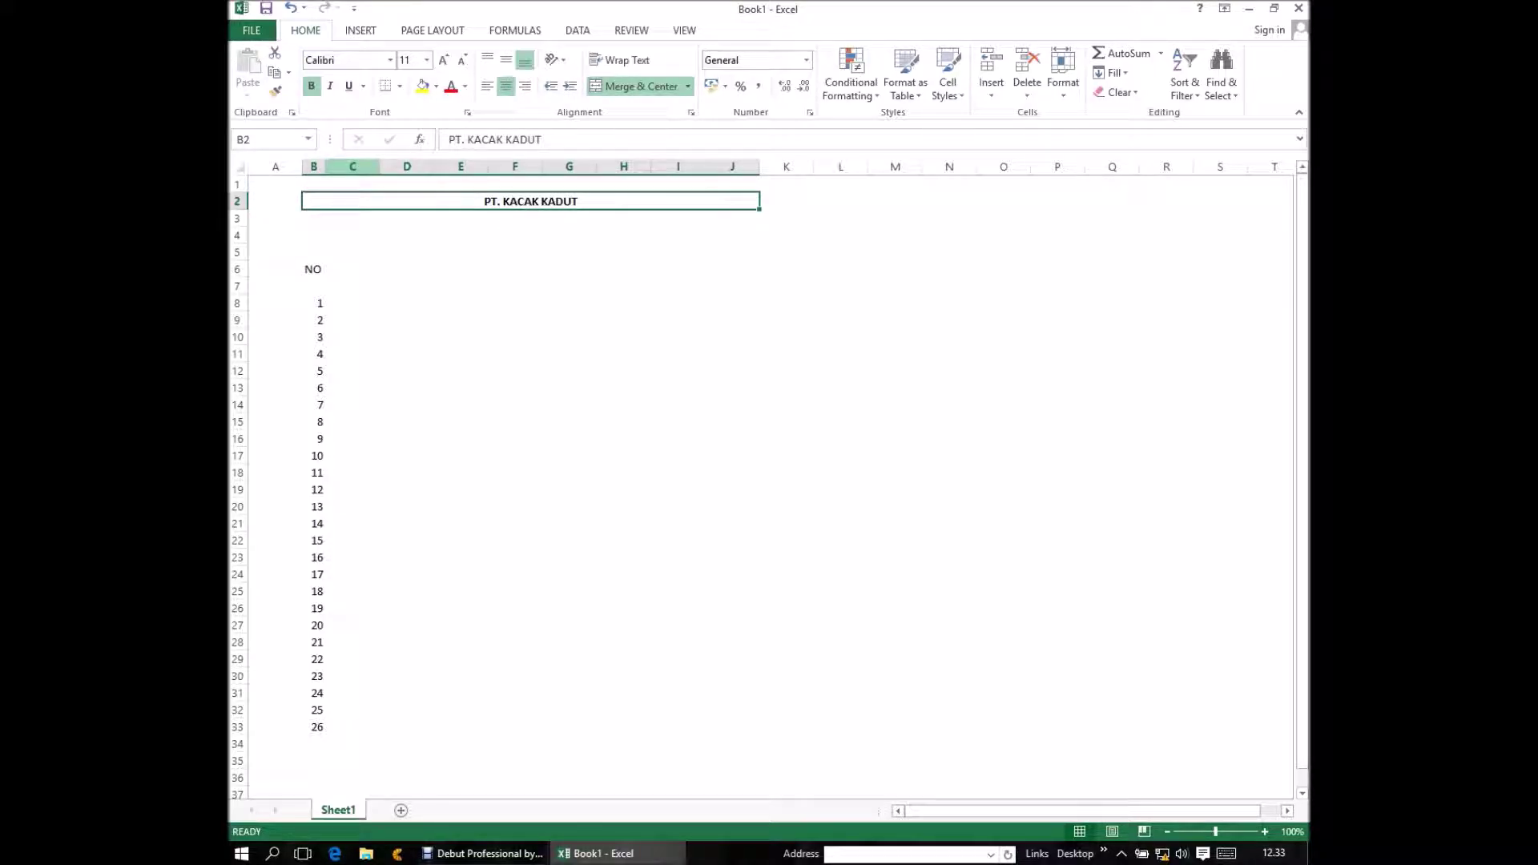
- Check the NO column numbering formulas, then go to cell C6 for the next header
{"action": "left_click", "coordinate": [313, 218]}
{"action": "left_click", "coordinate": [314, 336]}
{"action": "left_click", "coordinate": [313, 353]}
{"action": "left_click", "coordinate": [313, 370]}
{"action": "left_click", "coordinate": [374, 371]}
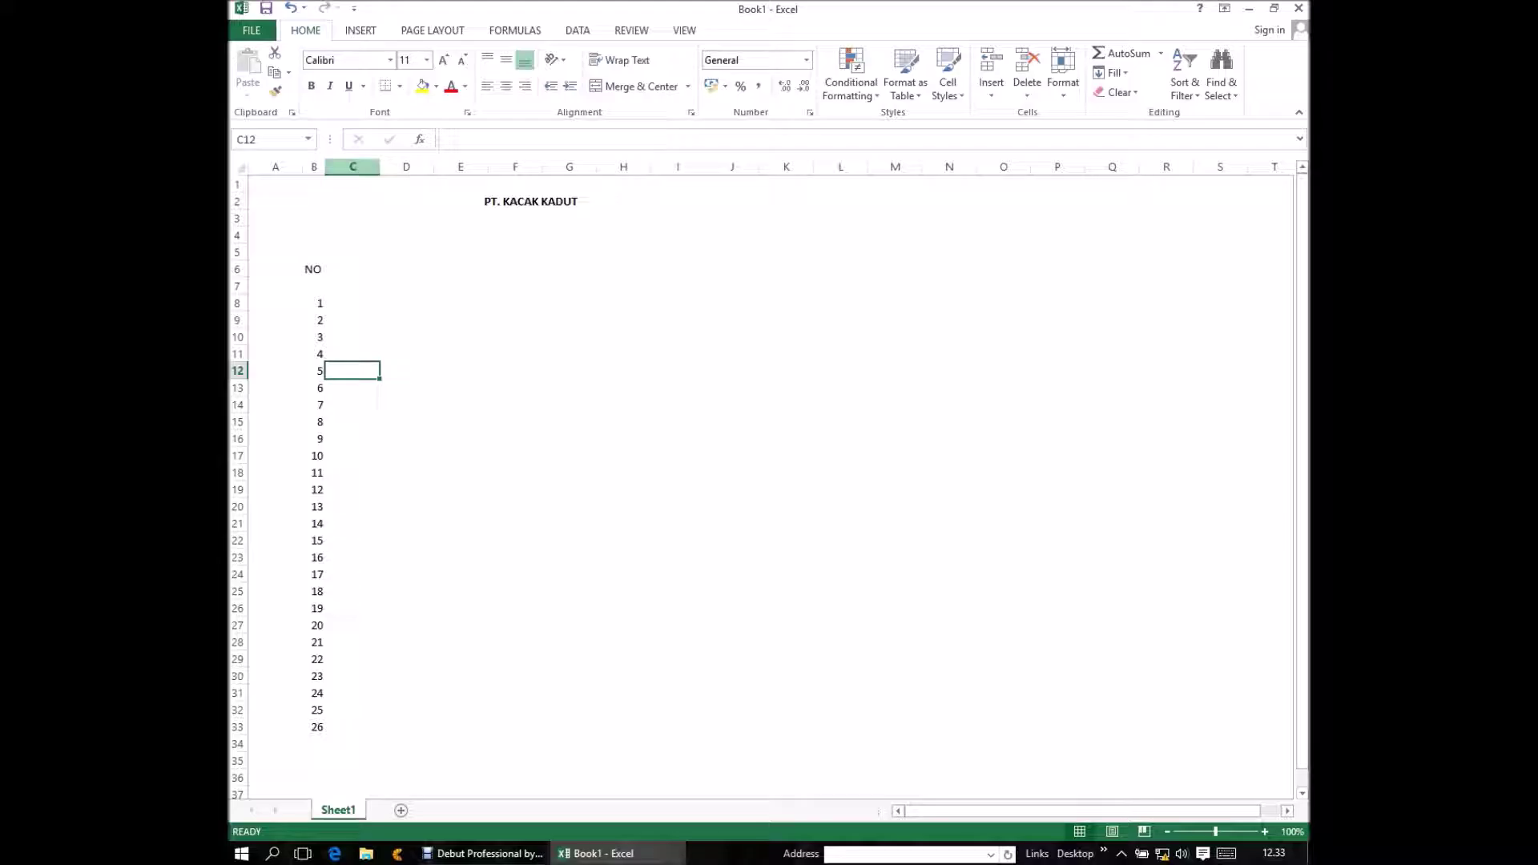
{"action": "left_click", "coordinate": [352, 353]}
{"action": "left_click", "coordinate": [353, 303]}
{"action": "left_click", "coordinate": [353, 286]}
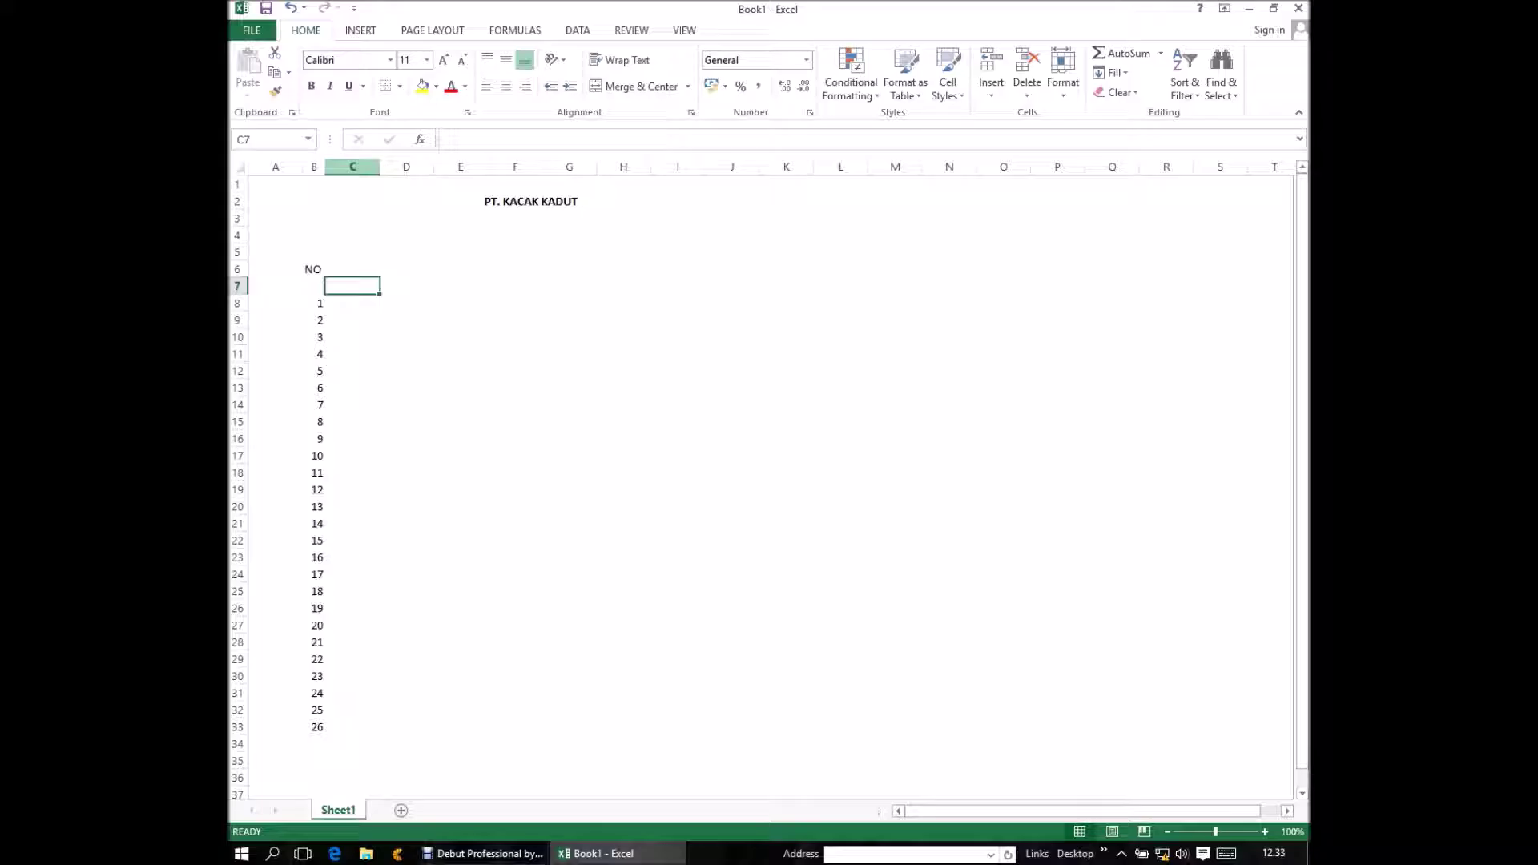
{"action": "left_click", "coordinate": [352, 269]}
{"action": "key", "text": "shift"}
{"action": "key", "text": "shift"}
{"action": "key", "text": "shift"}
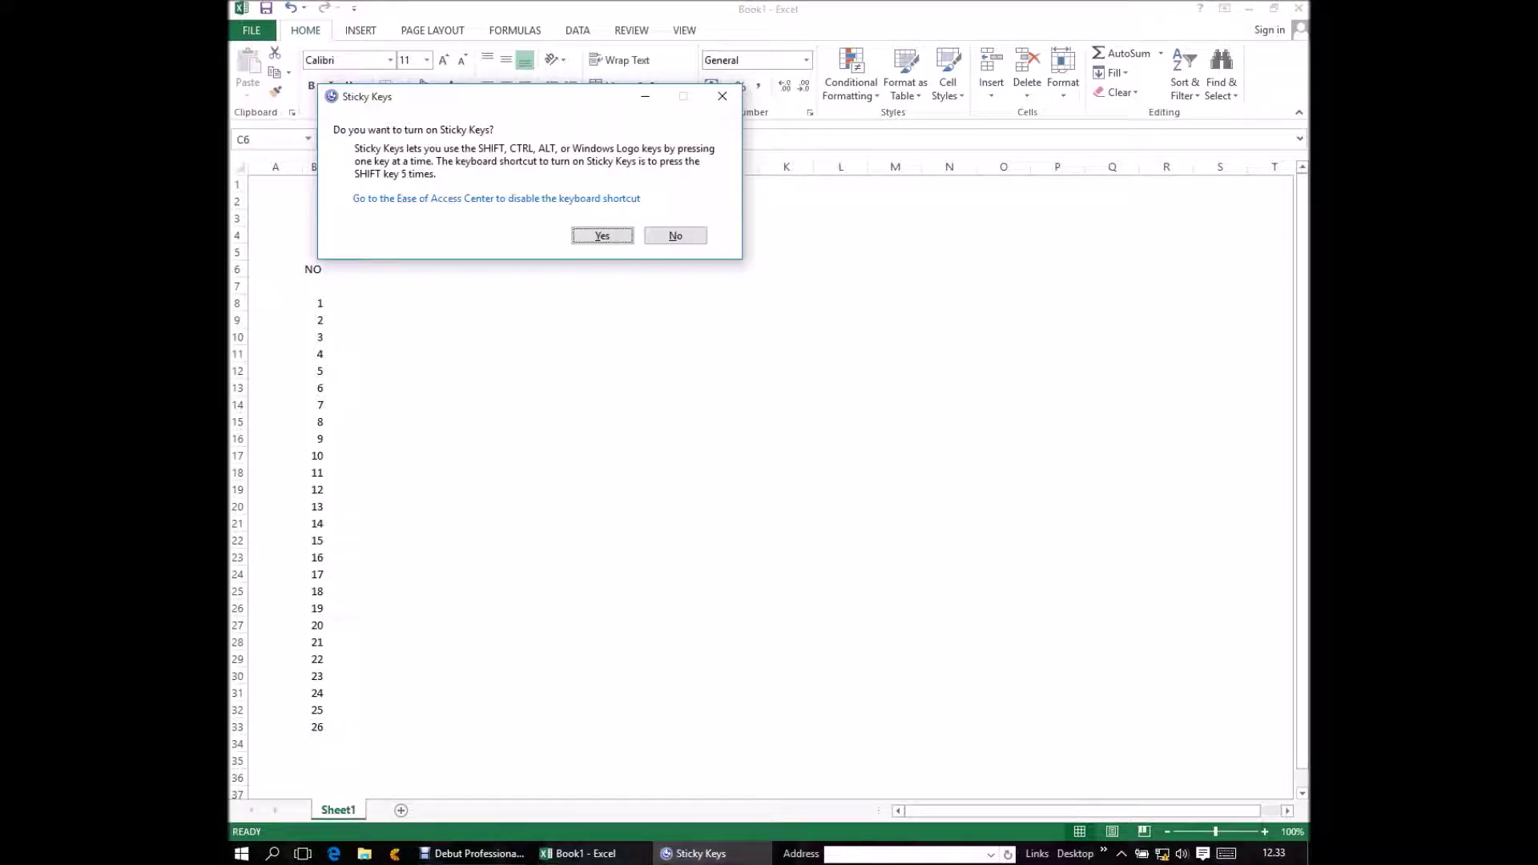
- Dismiss the Sticky Keys prompt and enter the header 'NAMA' in C6
{"action": "key", "text": "Escape"}
{"action": "type", "text": "N"}
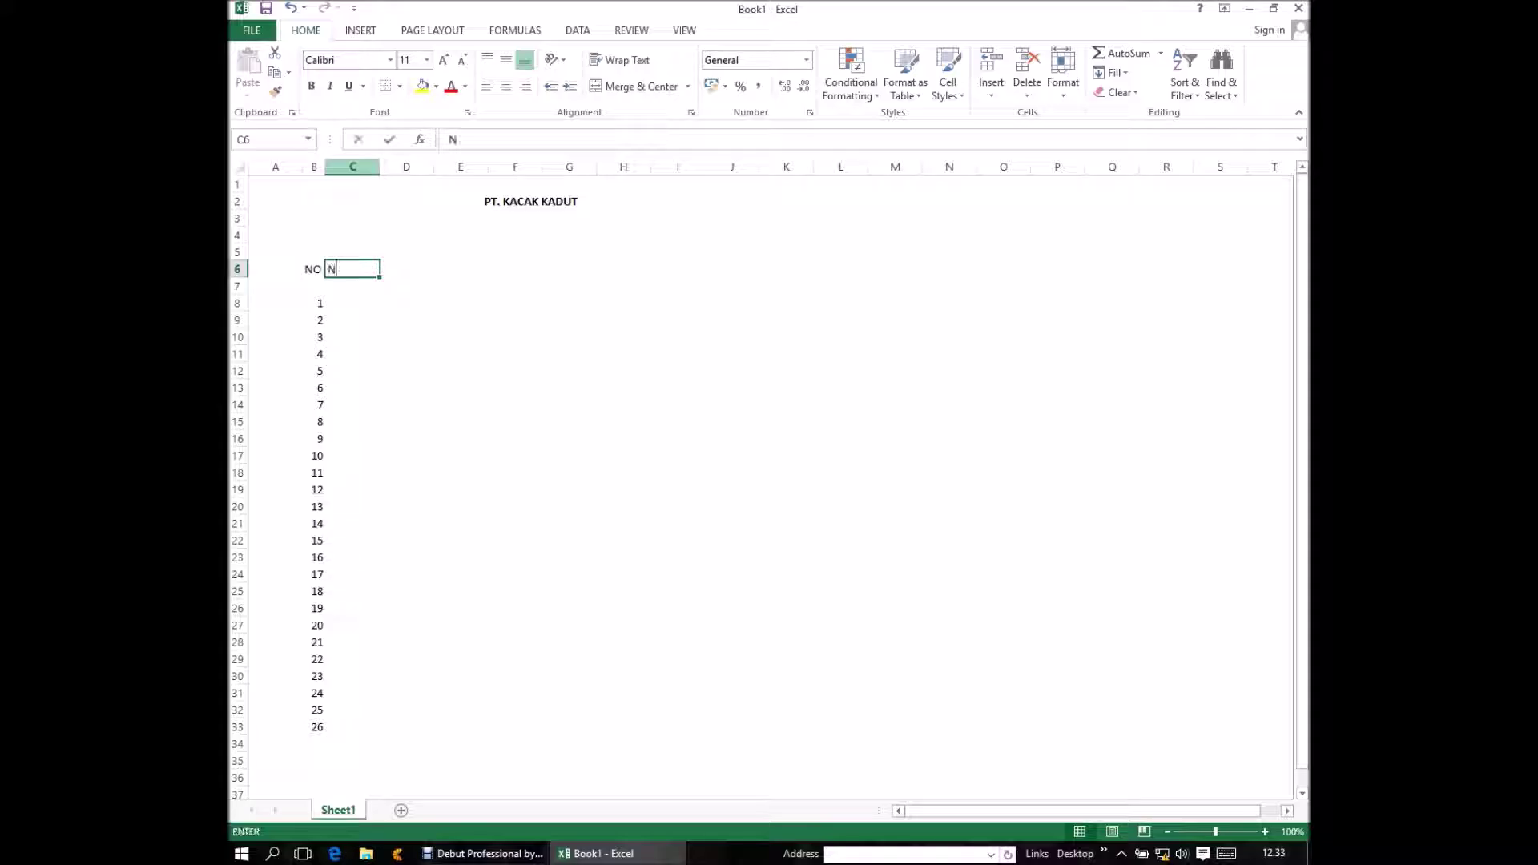
{"action": "type", "text": "AM"}
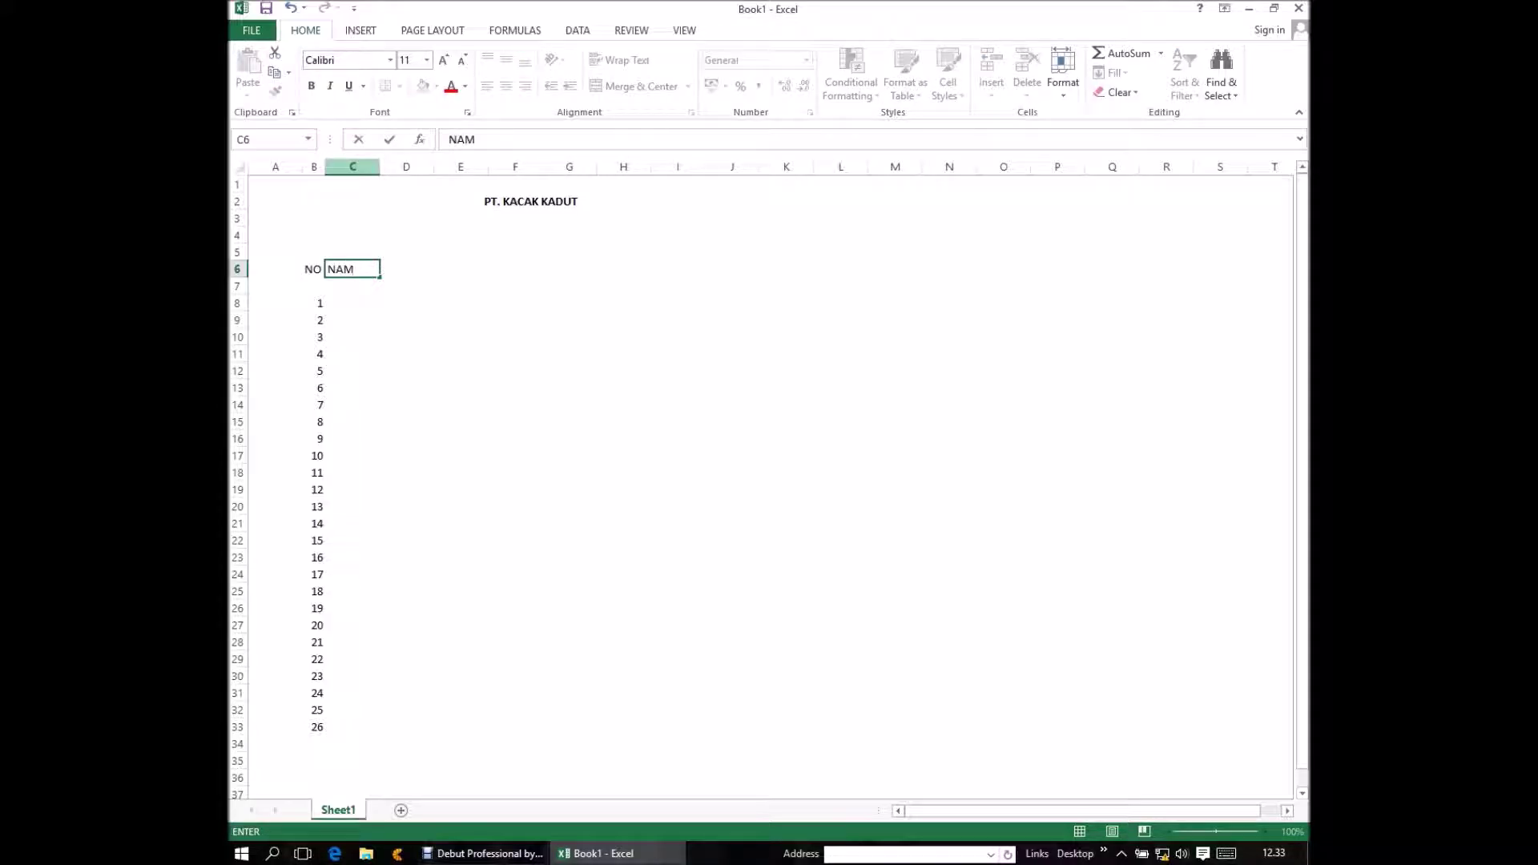
{"action": "type", "text": "A"}
{"action": "key", "text": "Return"}
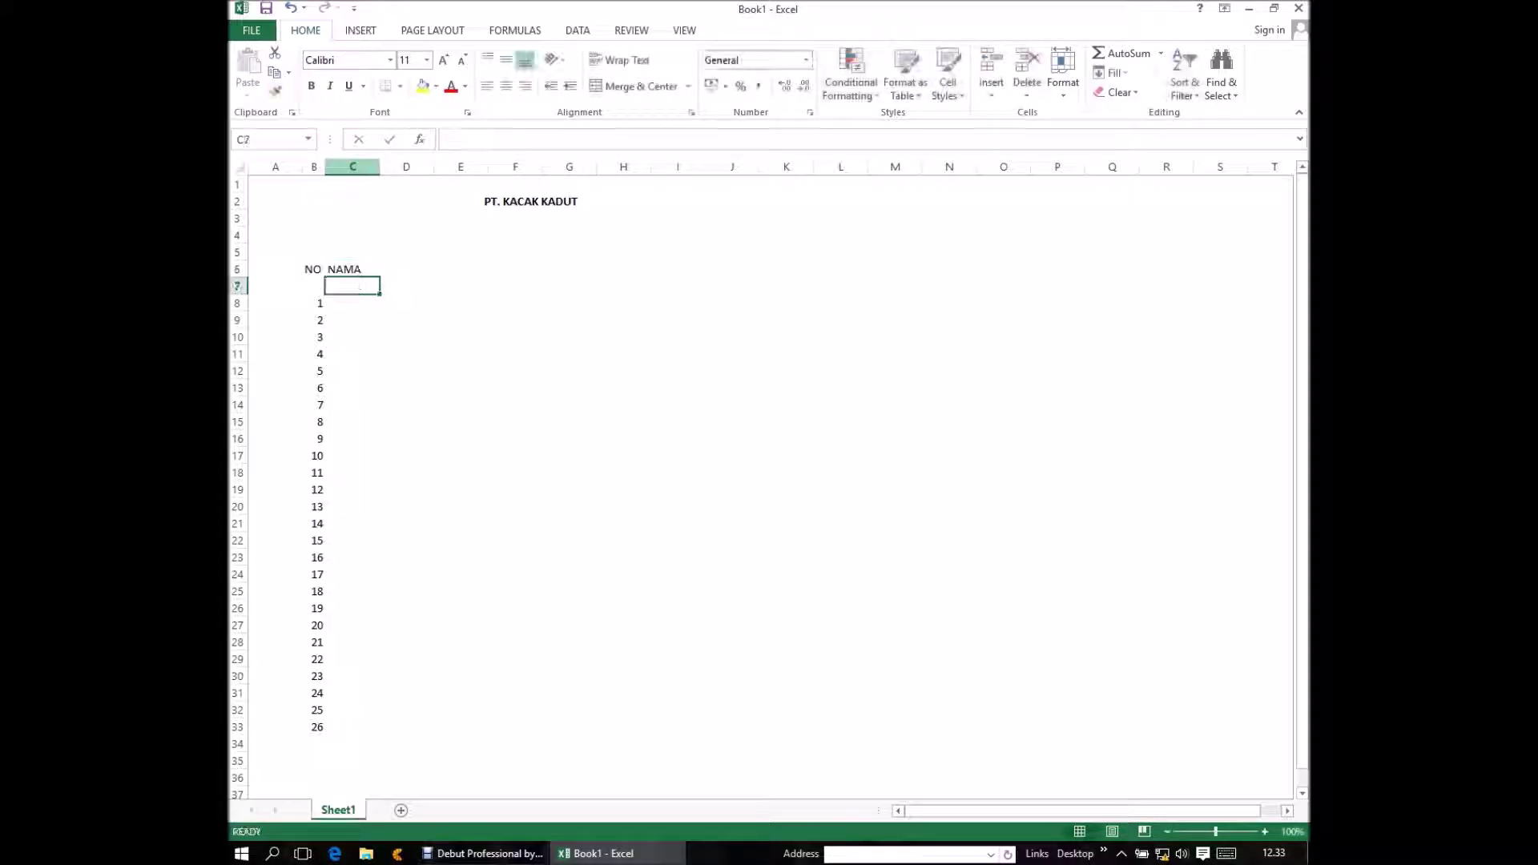
{"action": "key", "text": "Right"}
{"action": "key", "text": "Up"}
{"action": "key", "text": "Up"}
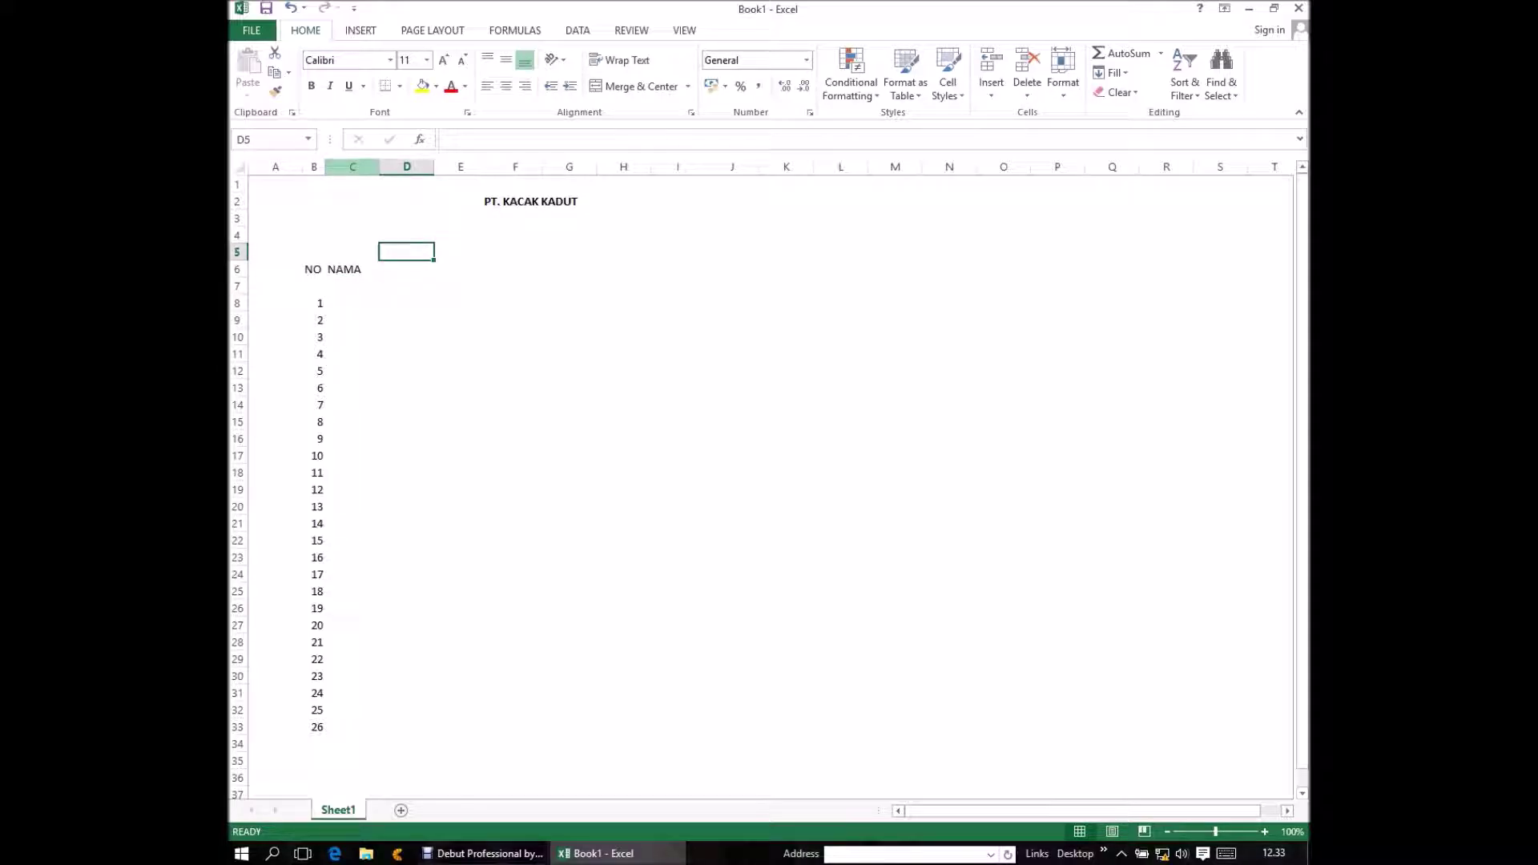
{"action": "key", "text": "Left"}
{"action": "key", "text": "Down"}
{"action": "key", "text": "Left"}
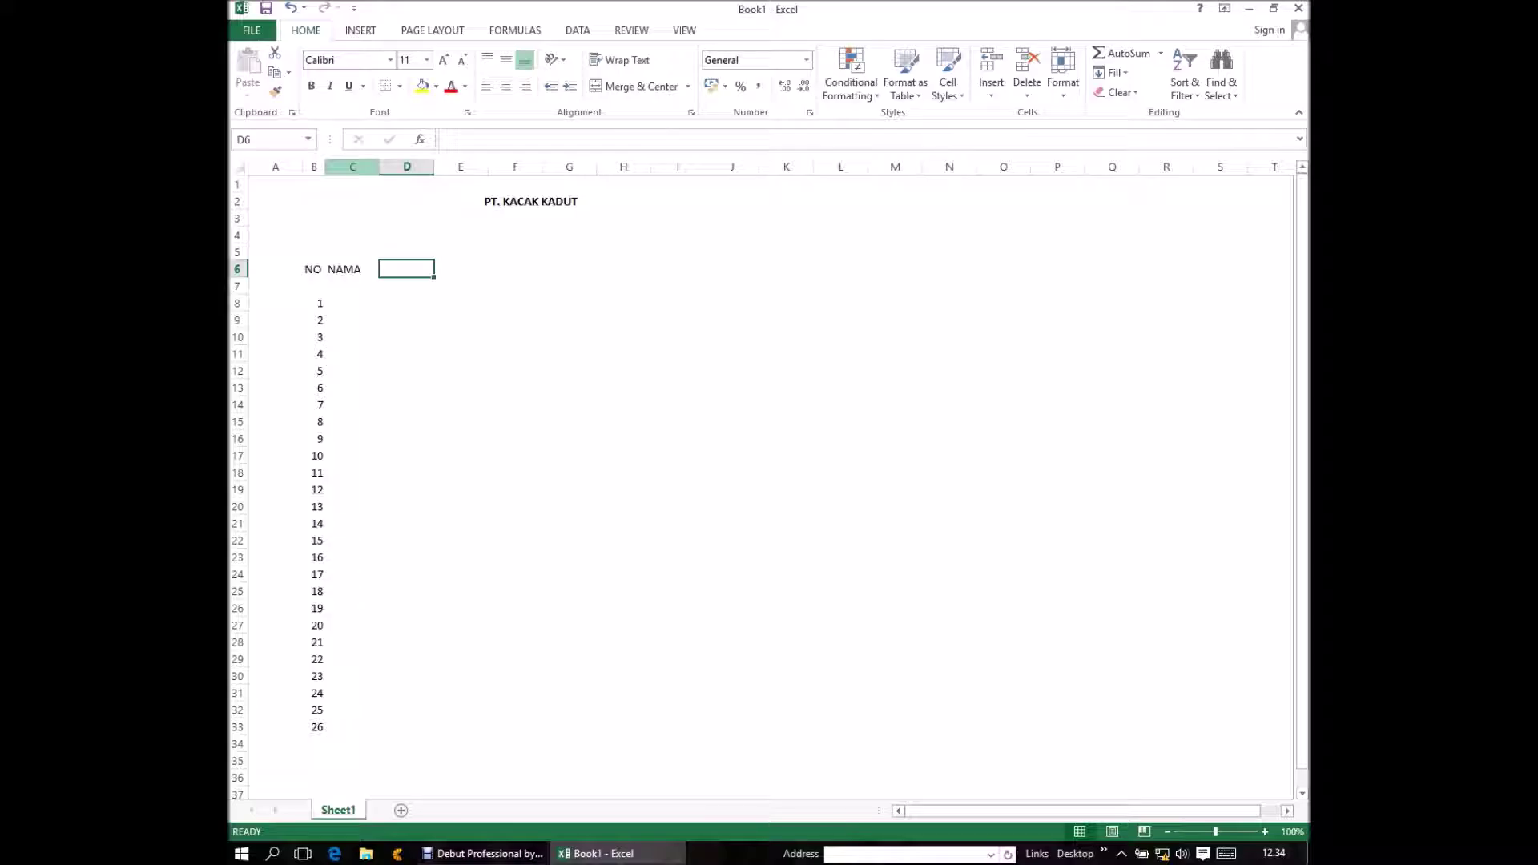
- Enter the headers 'ALAMAT' and 'JABATAN' in the next row-6 cells
{"action": "type", "text": "A"}
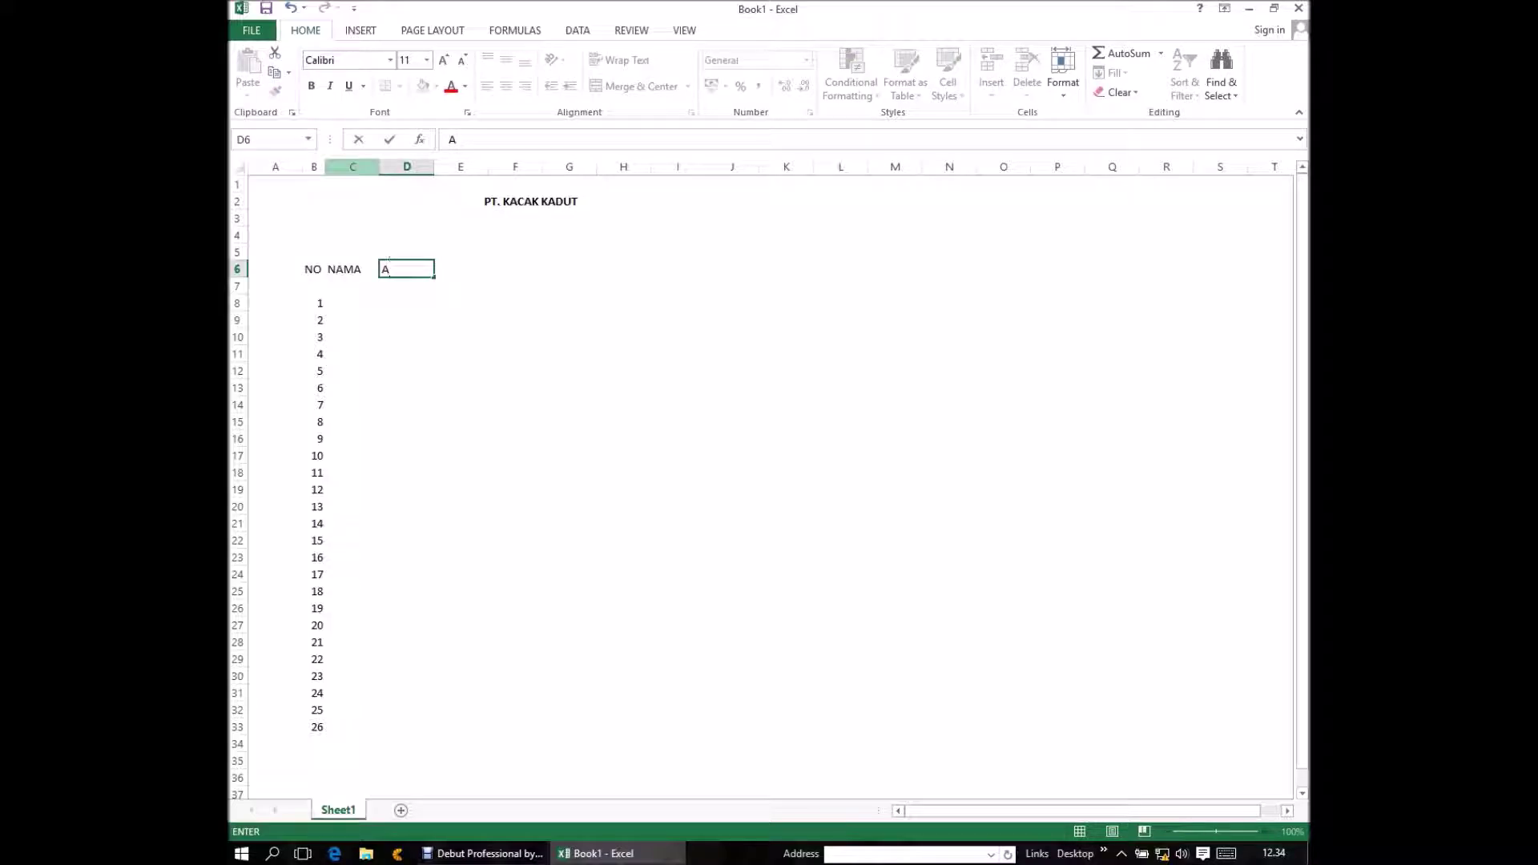
{"action": "type", "text": "L"}
{"action": "type", "text": "AMAT"}
{"action": "left_click", "coordinate": [515, 268]}
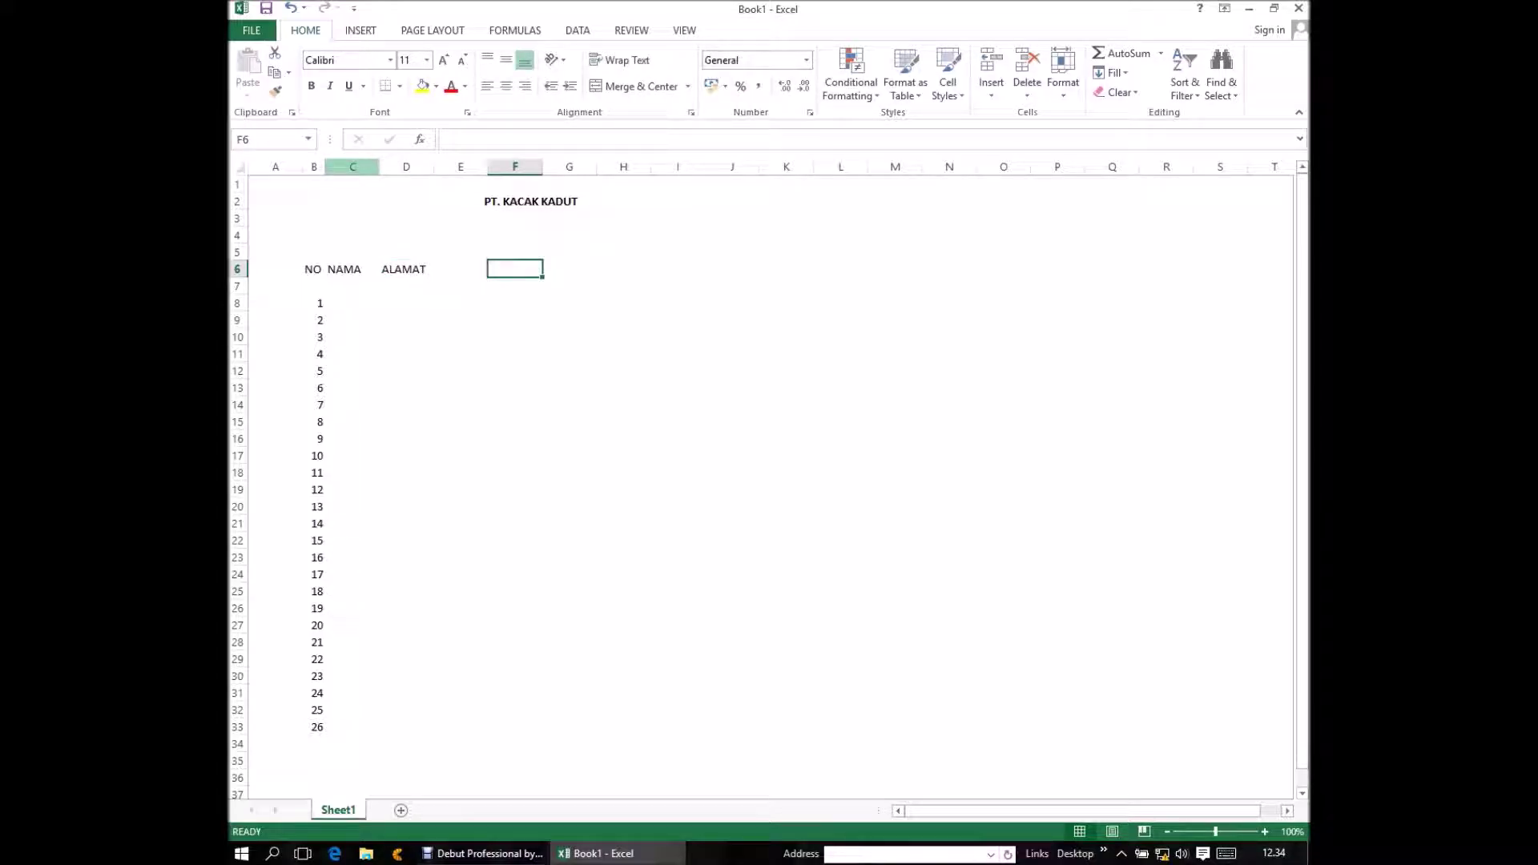
{"action": "left_click", "coordinate": [460, 268]}
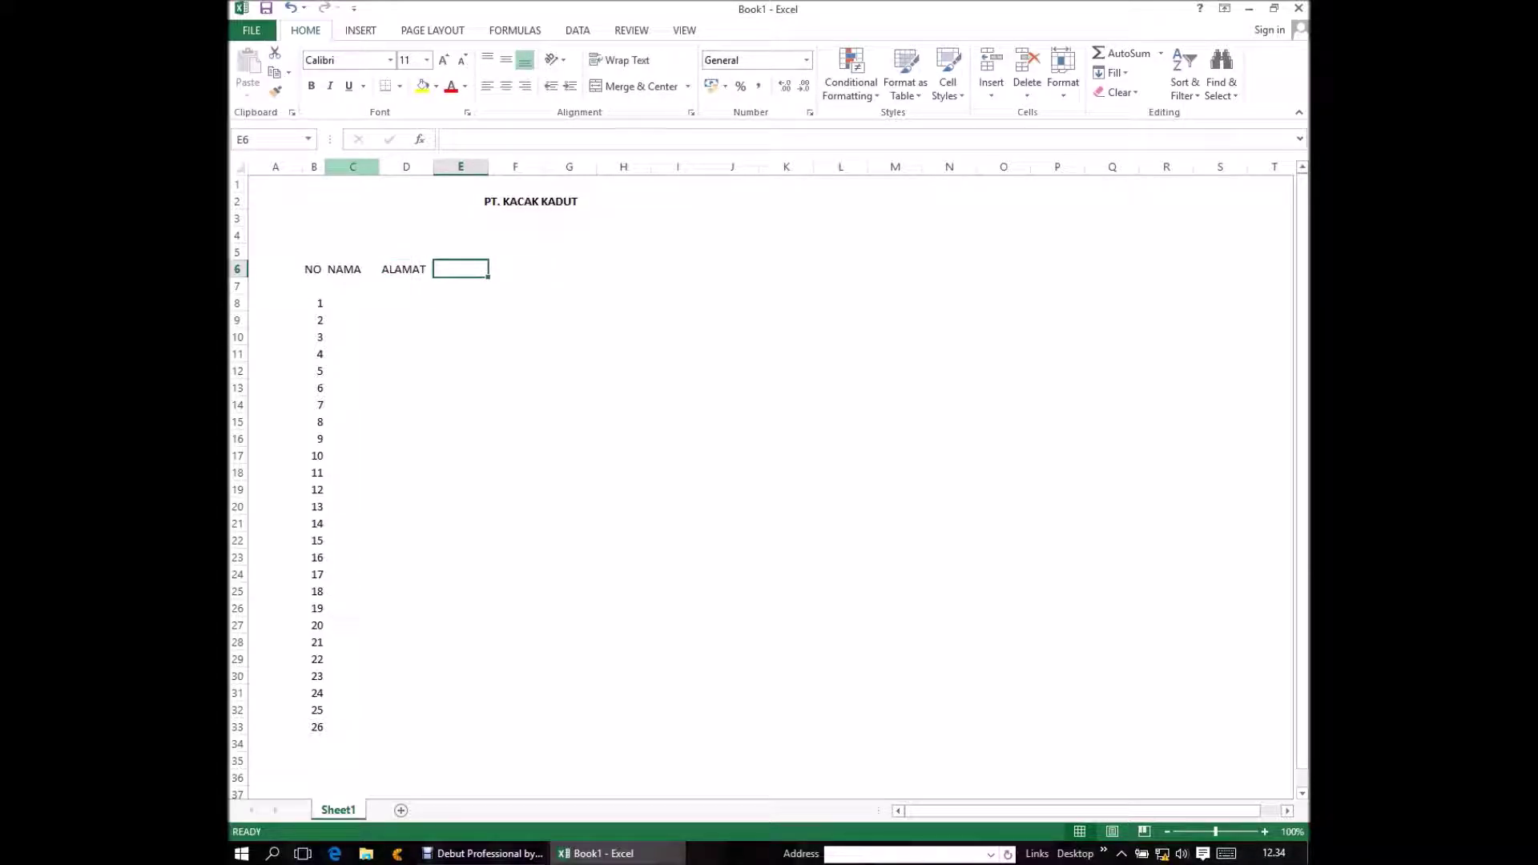
{"action": "type", "text": "J"}
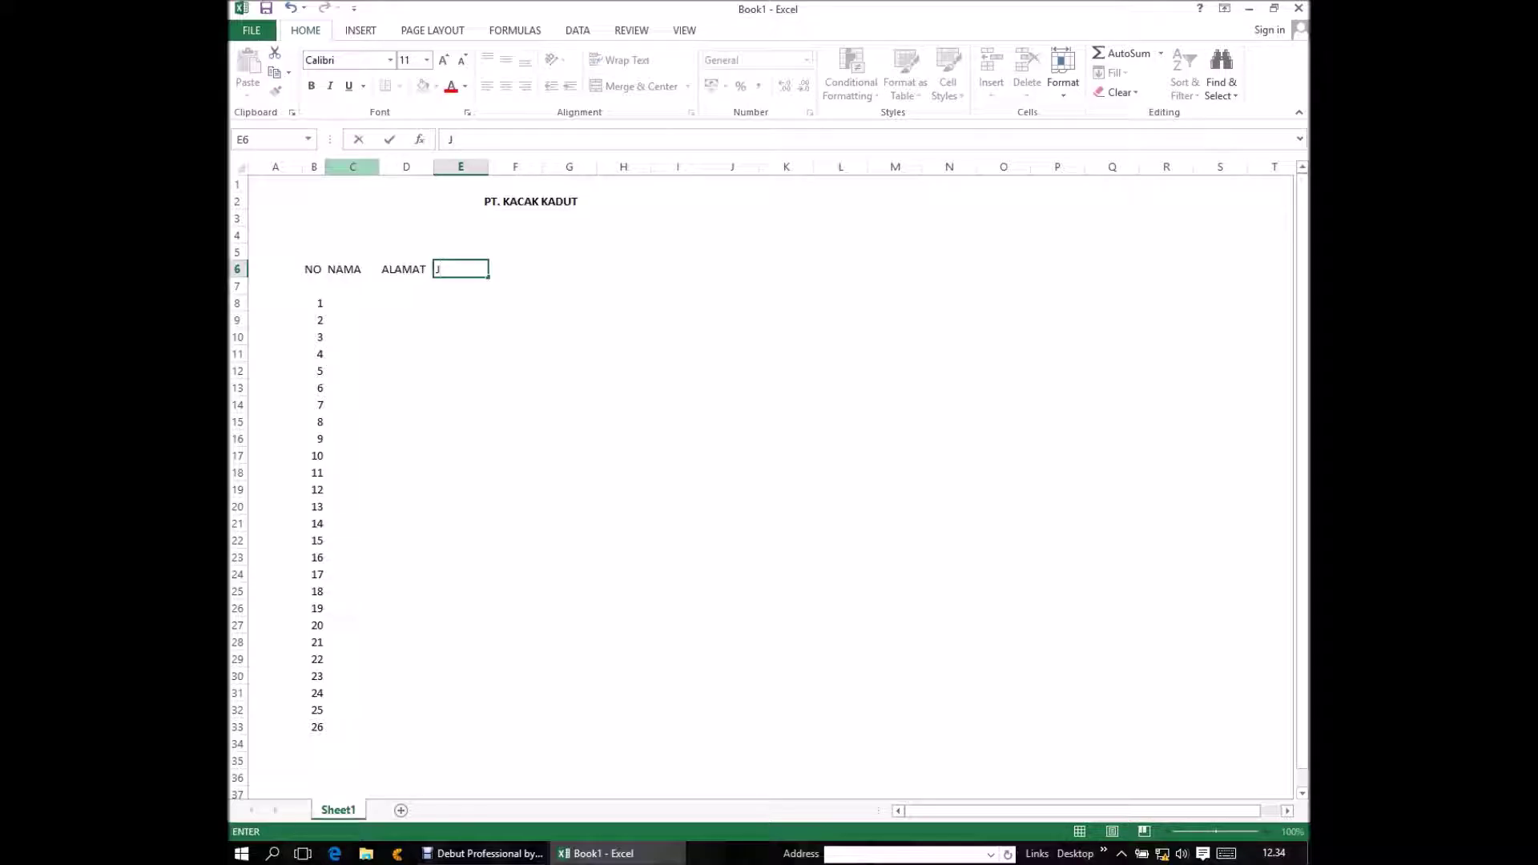
{"action": "type", "text": "A"}
{"action": "type", "text": "BA"}
{"action": "type", "text": "TA"}
{"action": "type", "text": "N"}
{"action": "key", "text": "Return"}
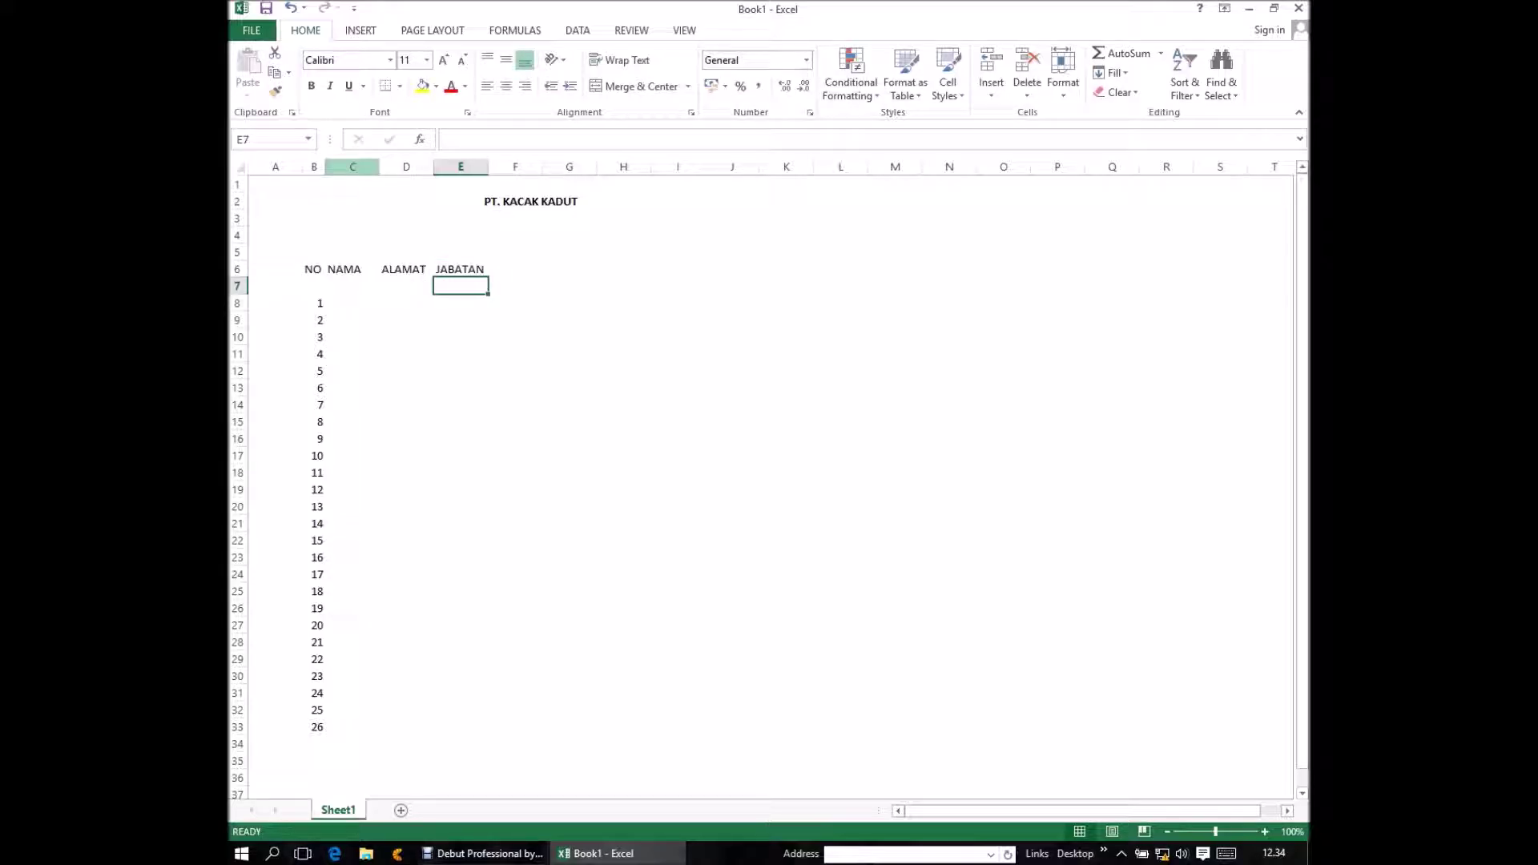
- Reapply Merge & Center to the PT. KACAK KADUT title across B2:J2
{"action": "key", "text": "Up"}
{"action": "key", "text": "Up"}
{"action": "key", "text": "Up"}
{"action": "key", "text": "Up"}
{"action": "left_click_drag", "start_coordinate": [313, 201], "coordinate": [732, 201]}
{"action": "left_click", "coordinate": [641, 85]}
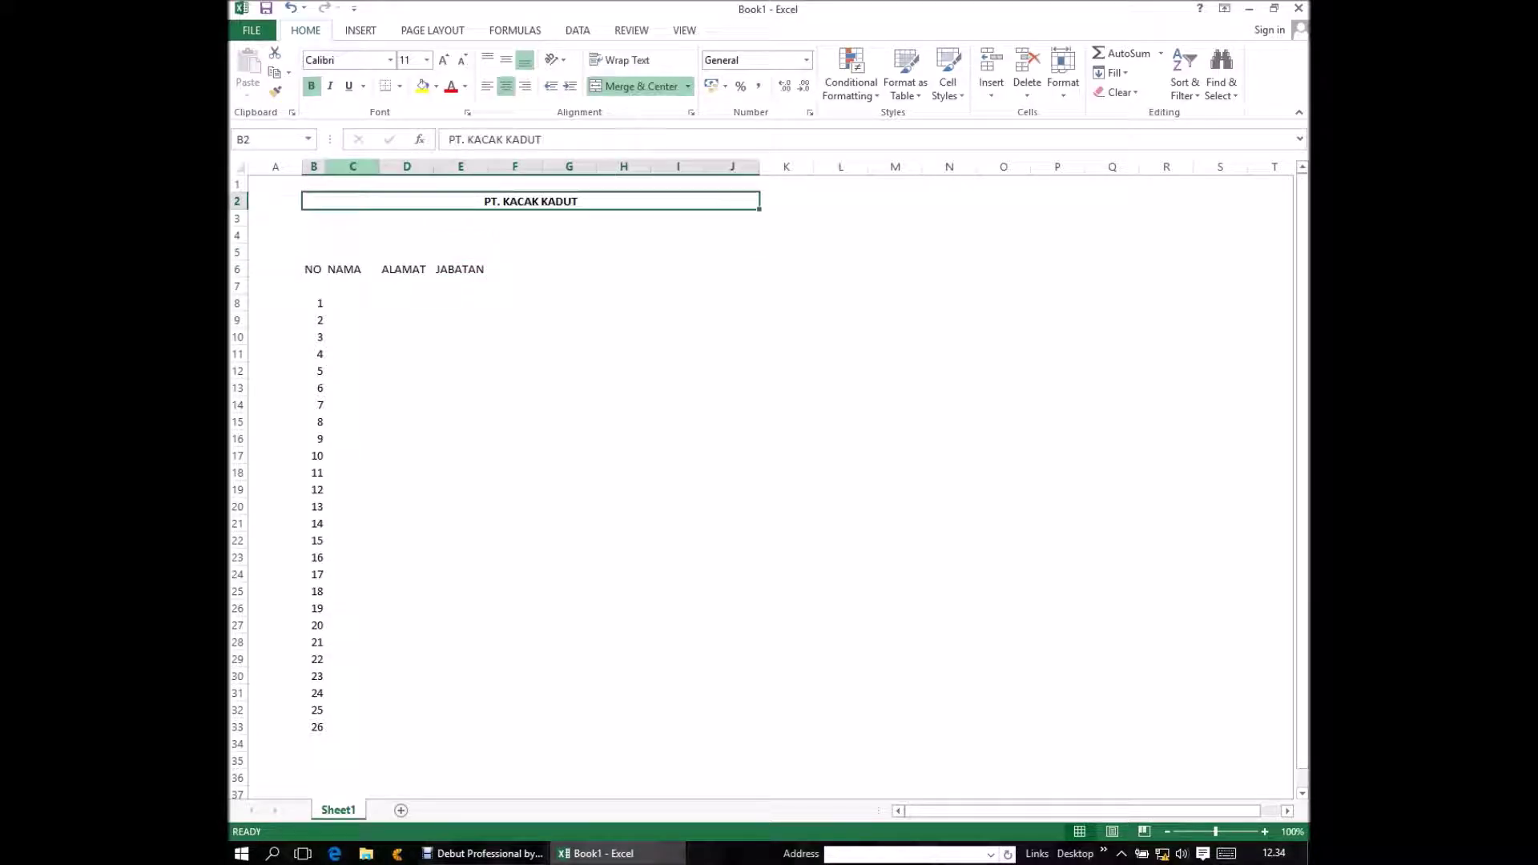
{"action": "key", "text": "Left"}
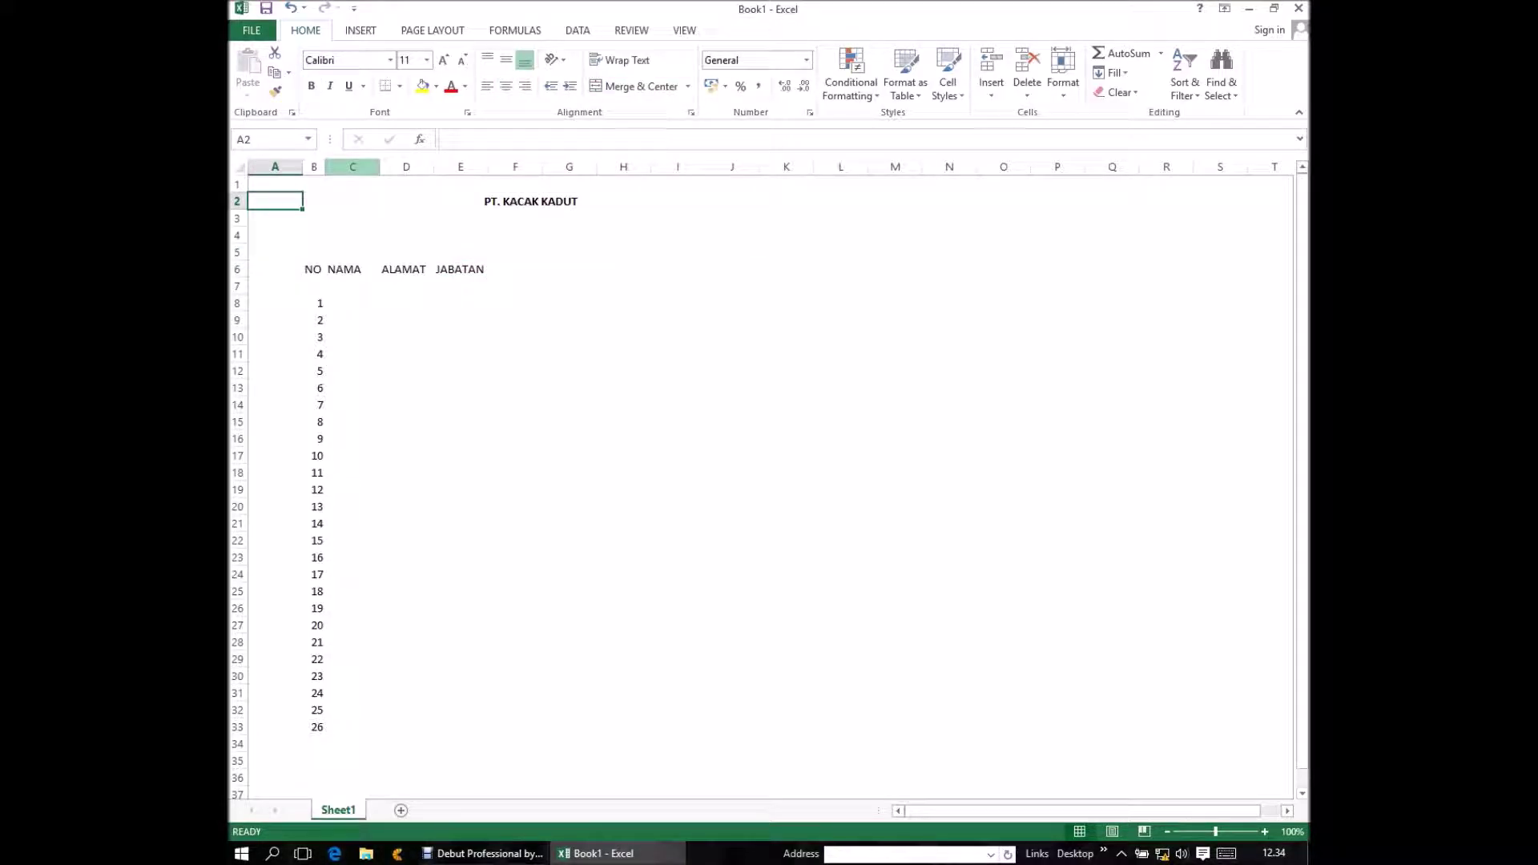
{"action": "key", "text": "Right"}
{"action": "key", "text": "Down"}
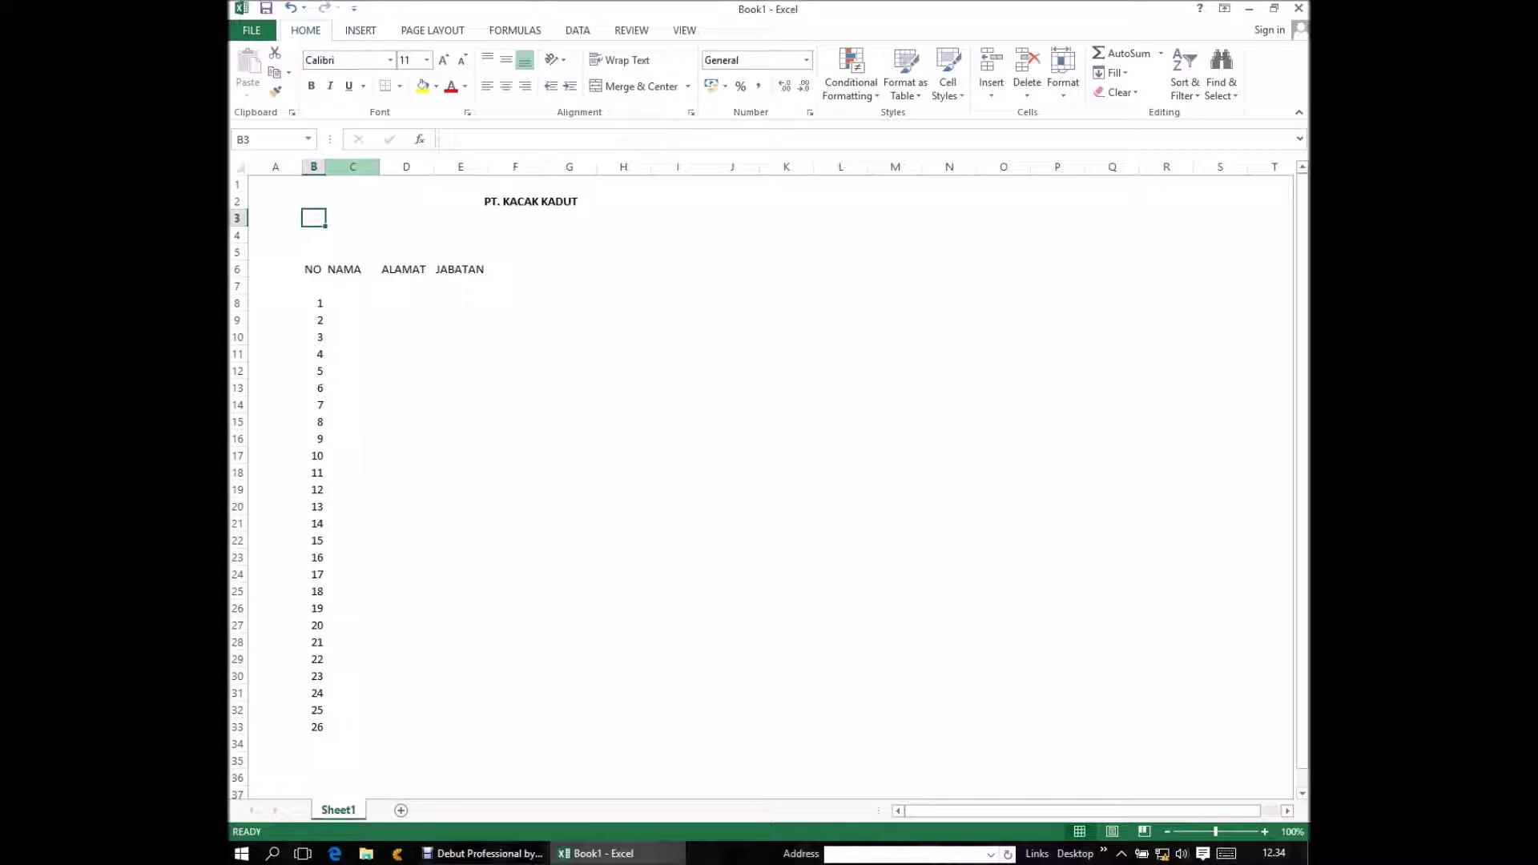
- Type the subtitle 'DAFTAR KARIAWAN' in cell B3, correcting typos
{"action": "type", "text": "DA"}
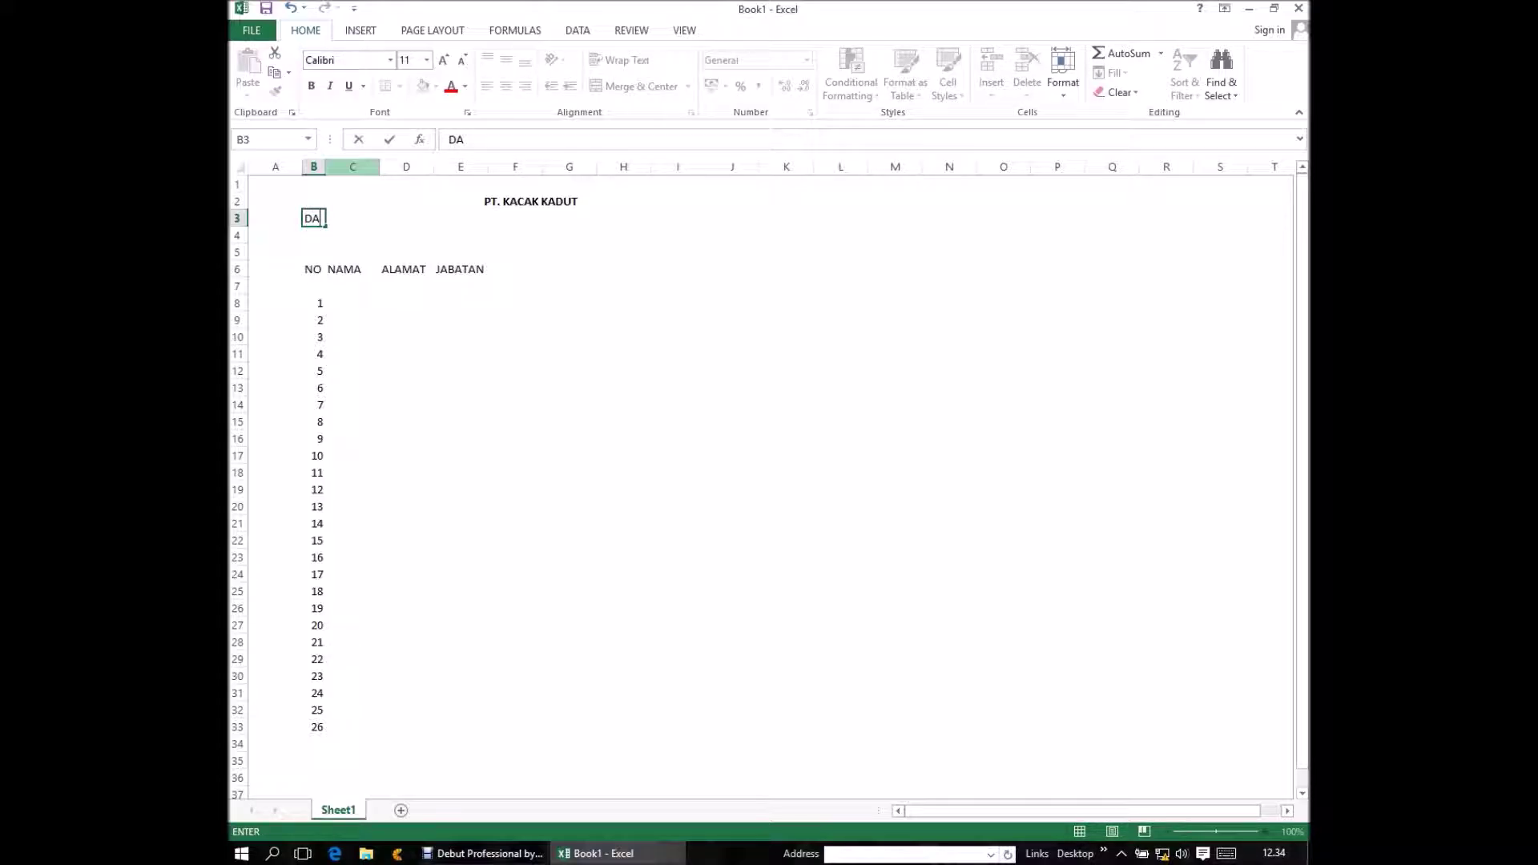
{"action": "type", "text": "T"}
{"action": "key", "text": "BackSpace"}
{"action": "type", "text": "FTAR "}
{"action": "type", "text": "KARI"}
{"action": "type", "text": "AW"}
{"action": "key", "text": "Caps_Lock"}
{"action": "type", "text": "a"}
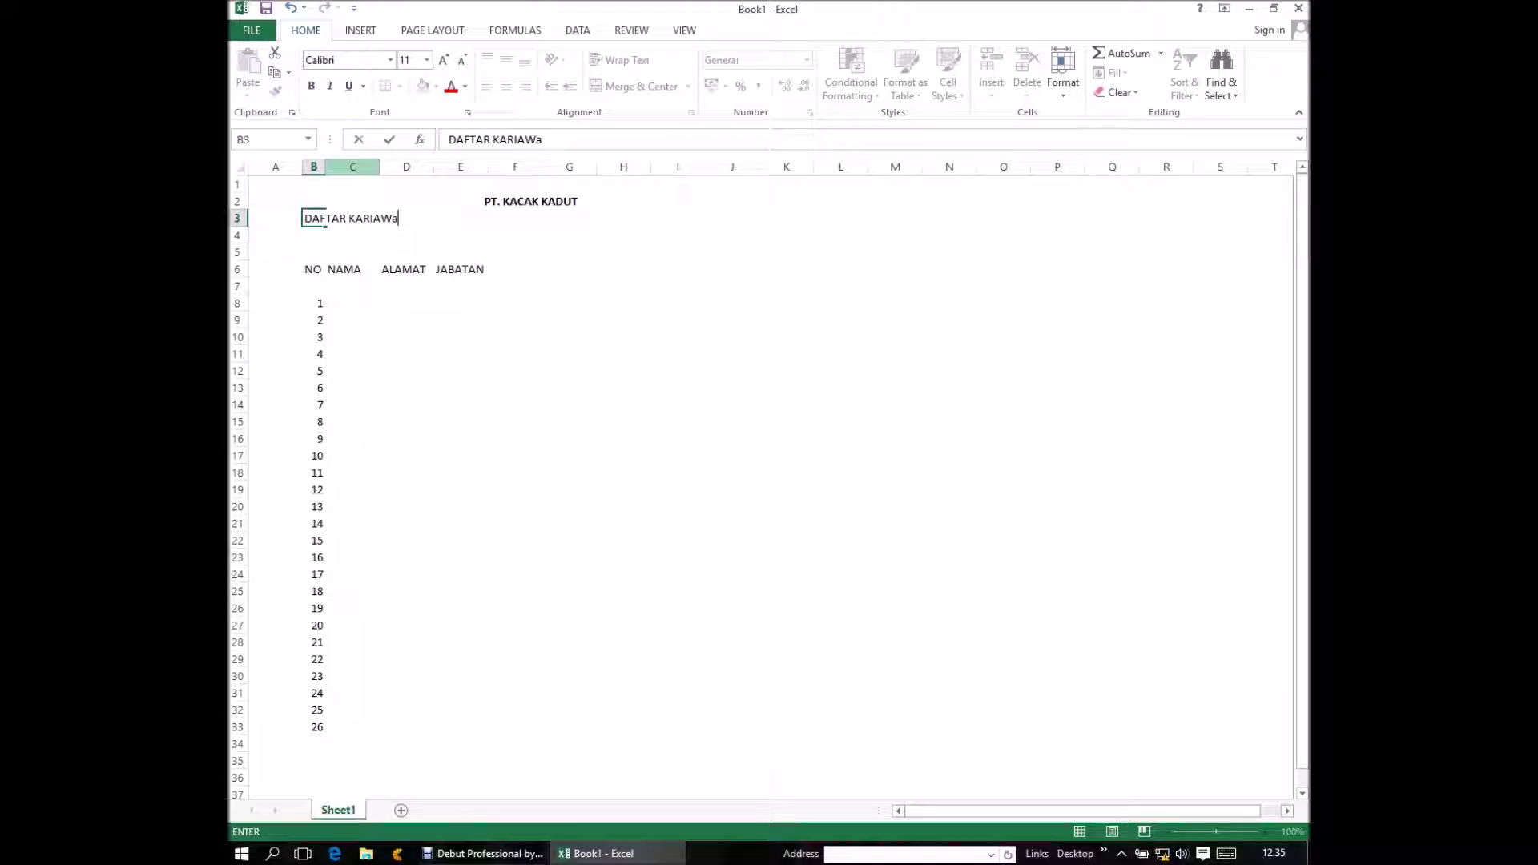
{"action": "key", "text": "Caps_Lock"}
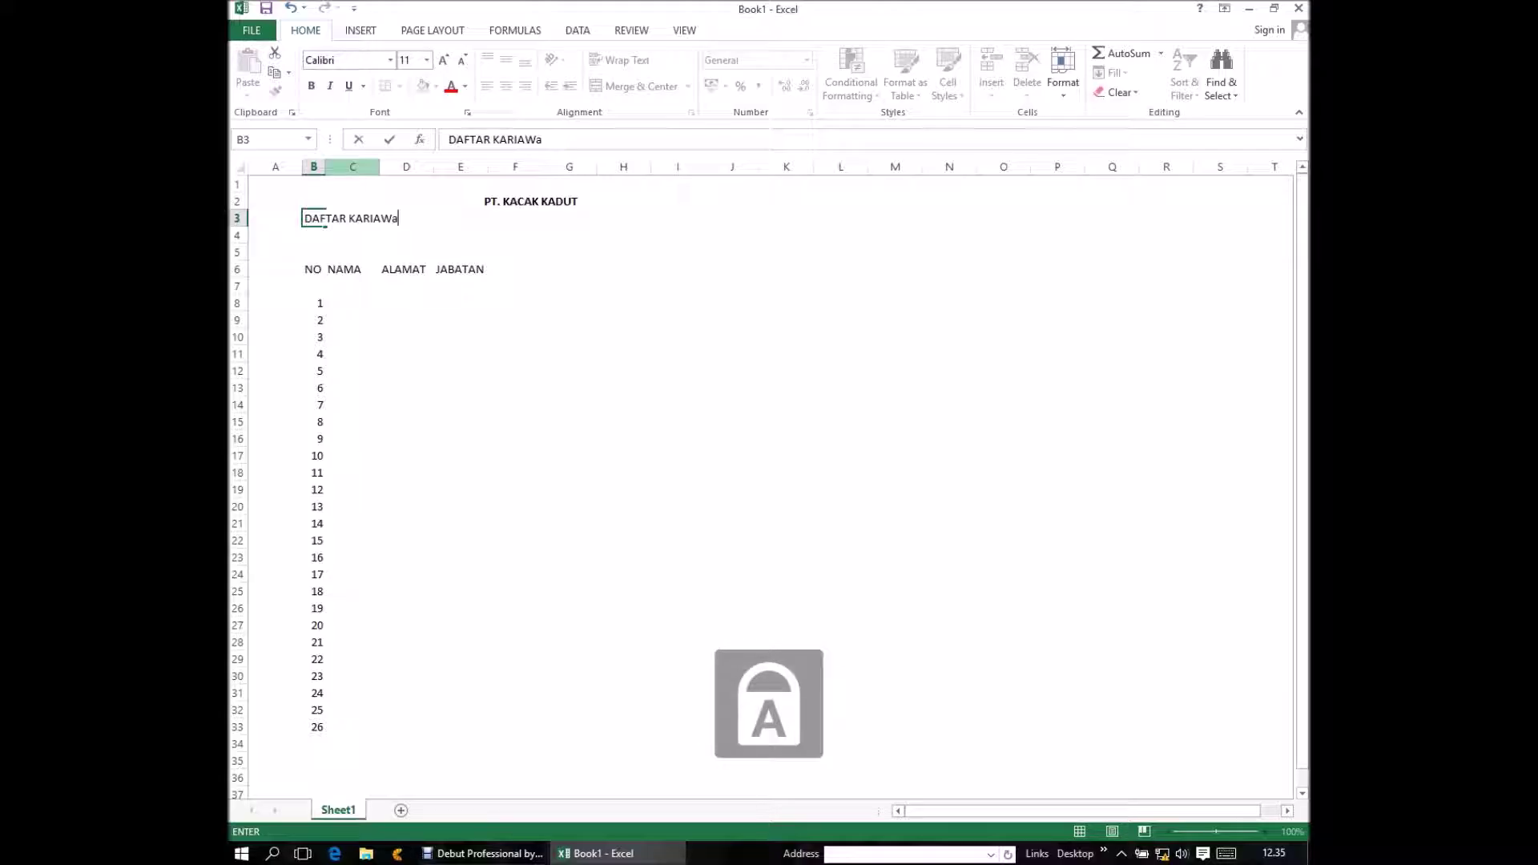
{"action": "key", "text": "BackSpace"}
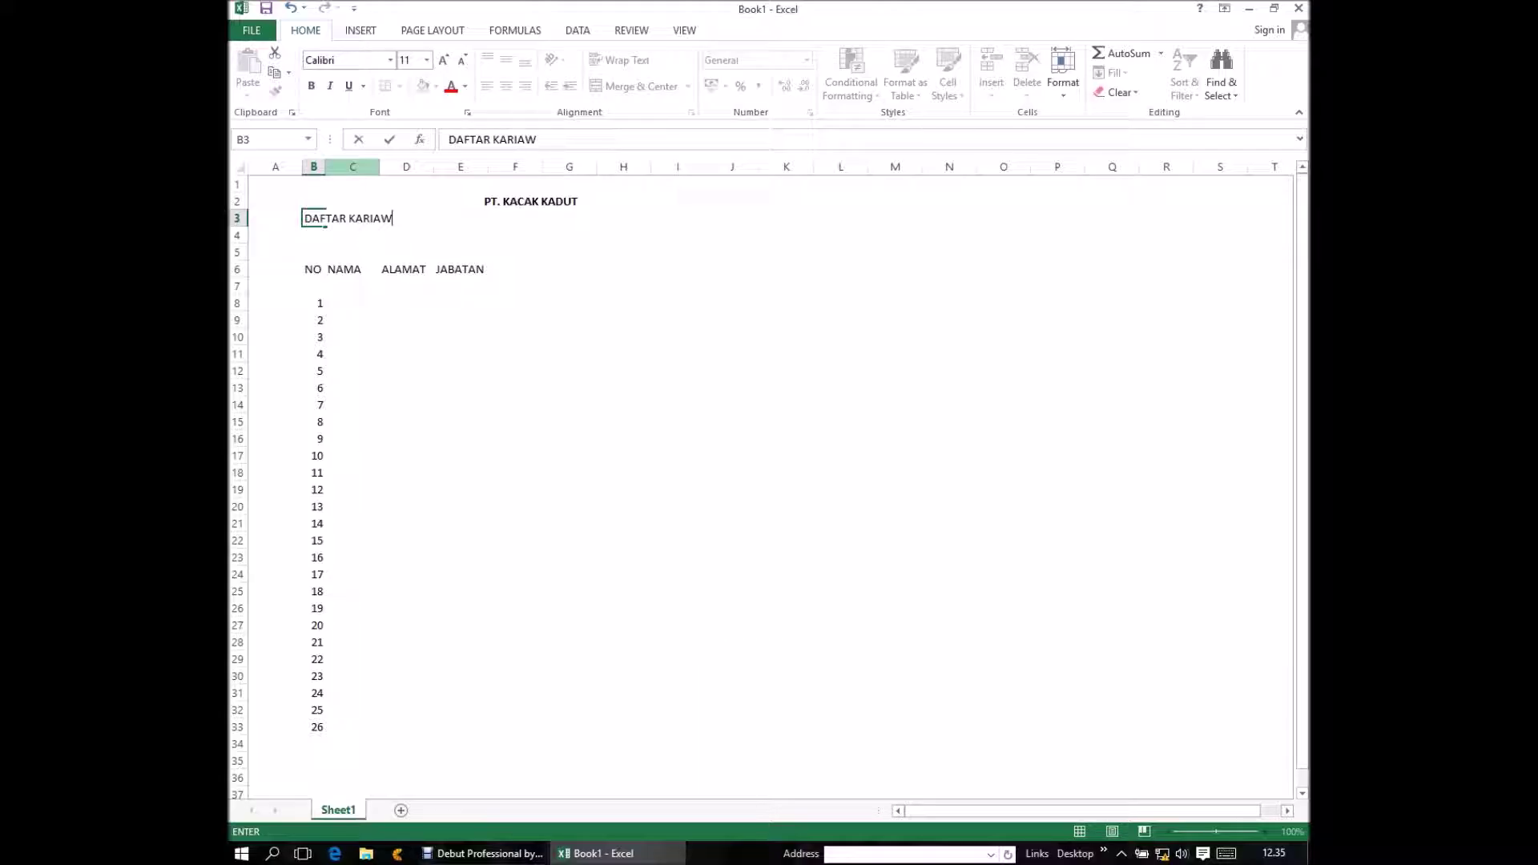
{"action": "key", "text": "Caps_Lock"}
{"action": "type", "text": "a"}
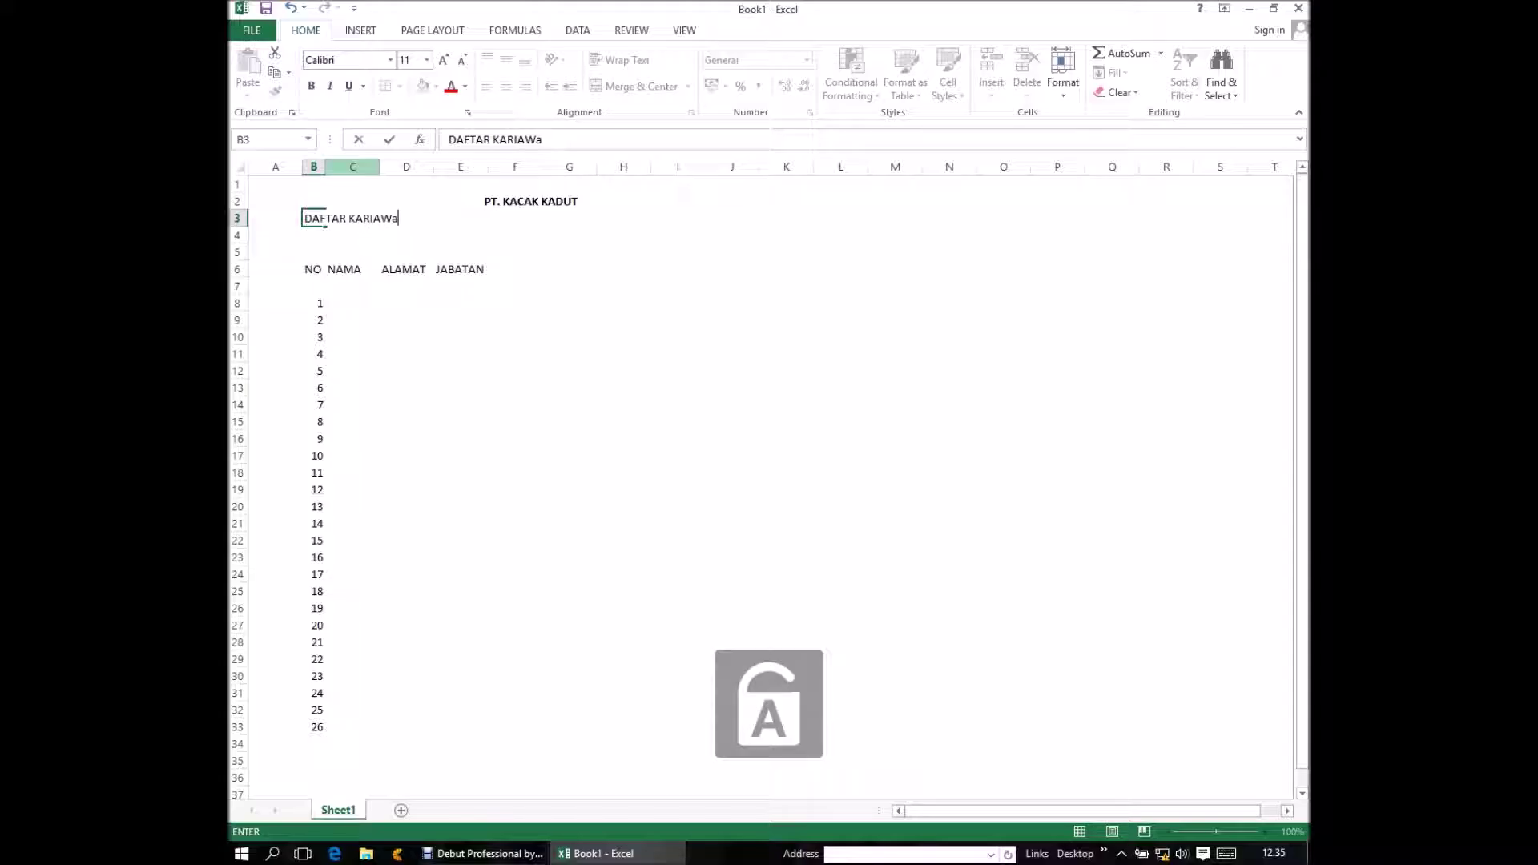
{"action": "key", "text": "BackSpace"}
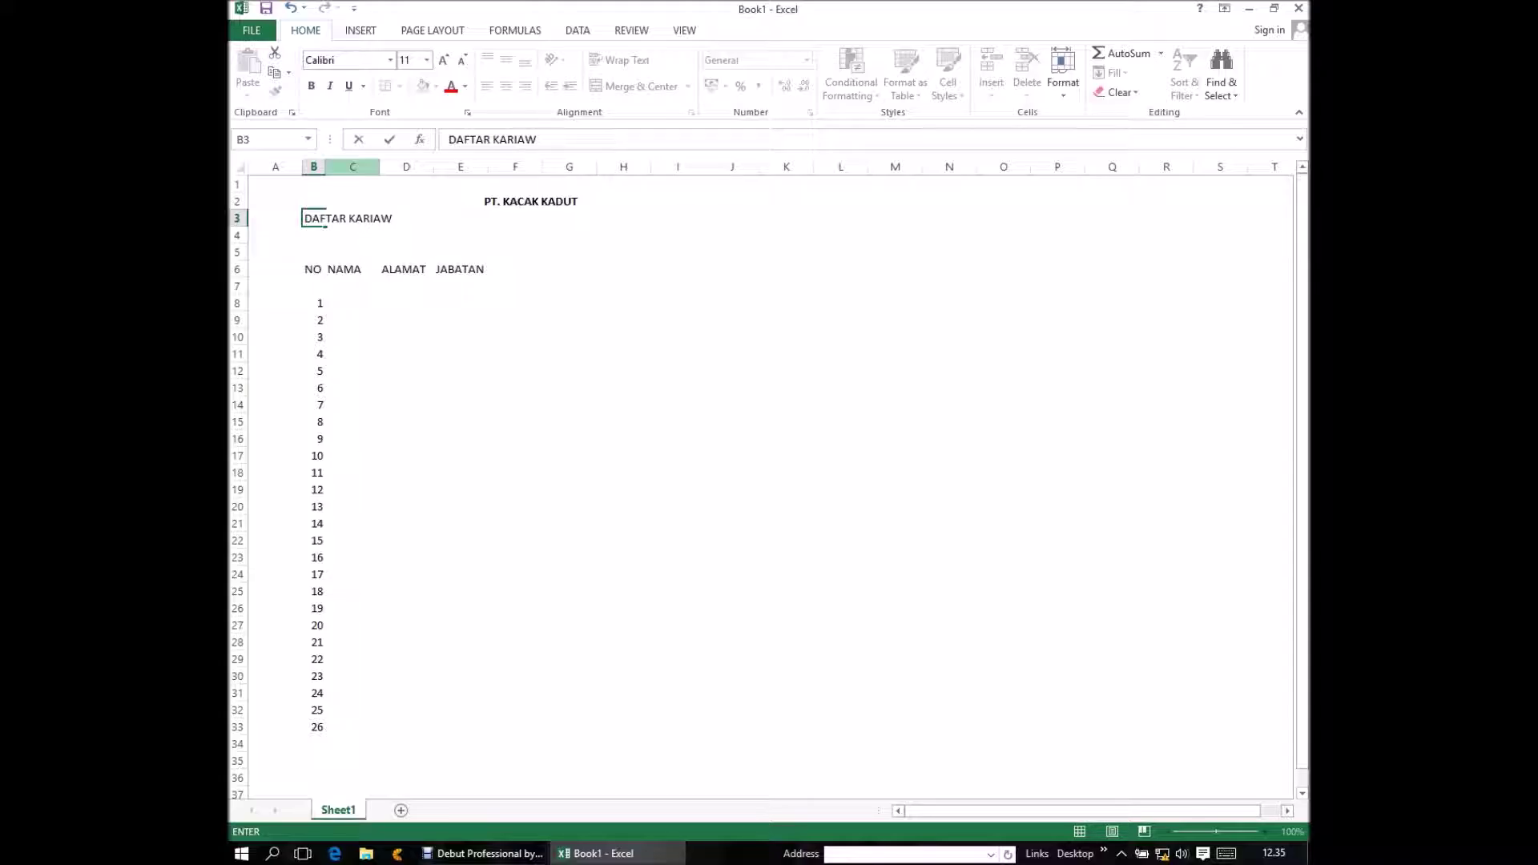
{"action": "key", "text": "Caps_Lock"}
{"action": "type", "text": "A"}
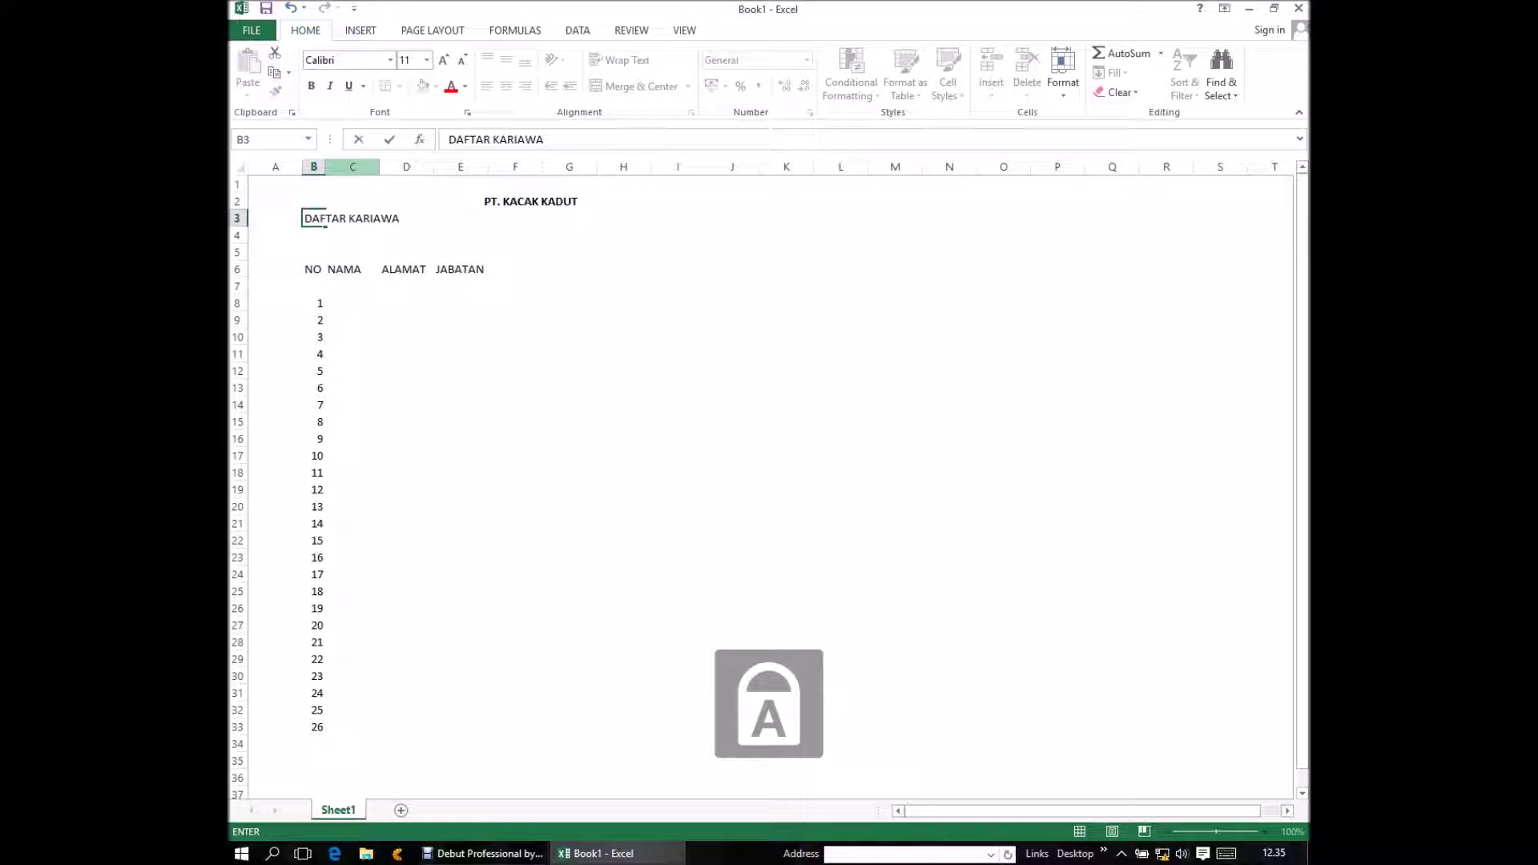
{"action": "type", "text": "N"}
{"action": "key", "text": "Return"}
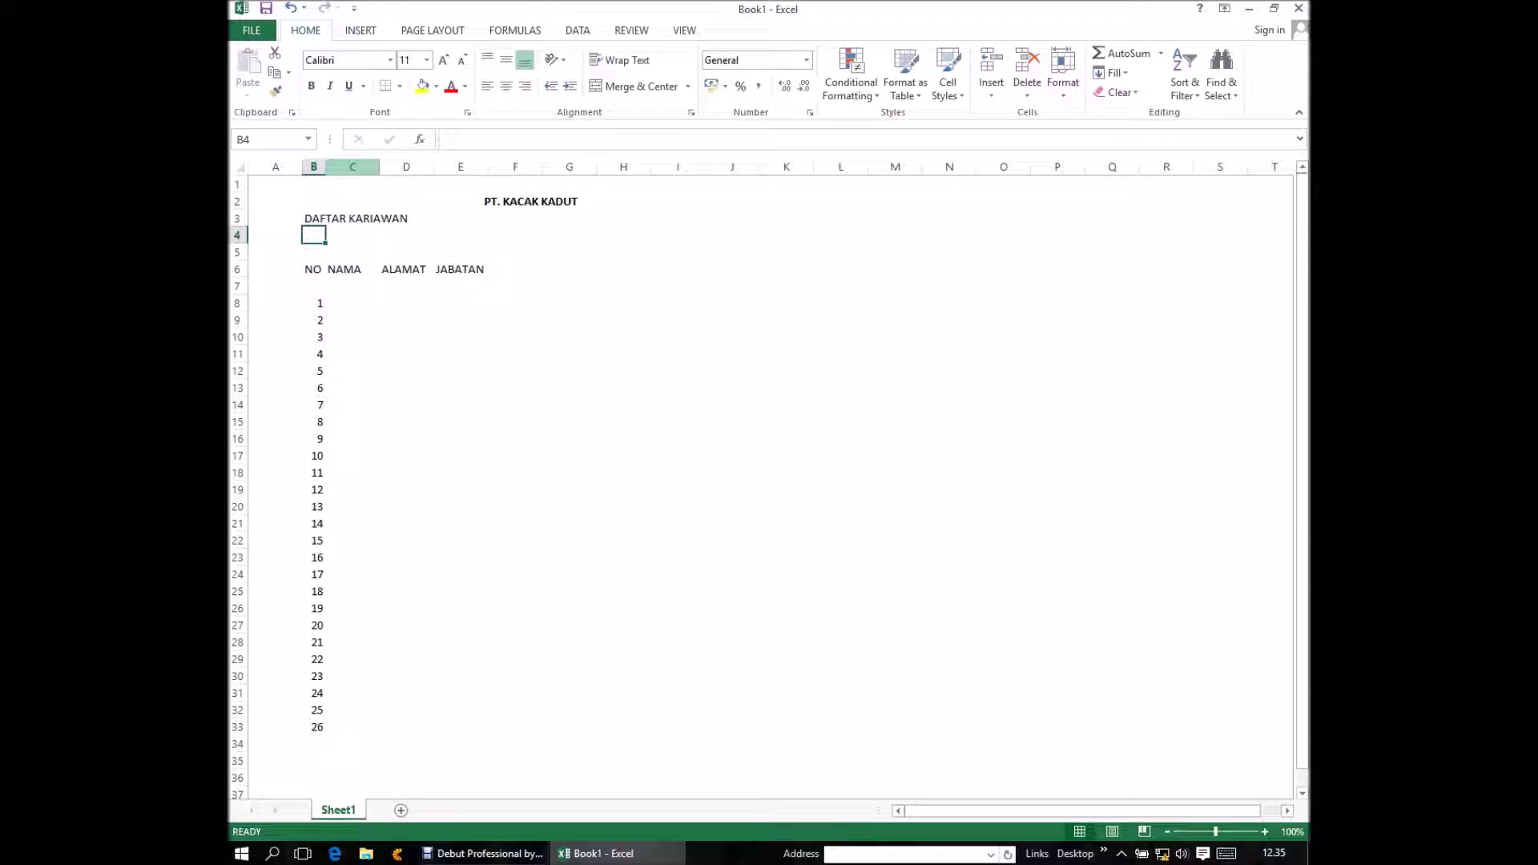
{"action": "left_click", "coordinate": [313, 218]}
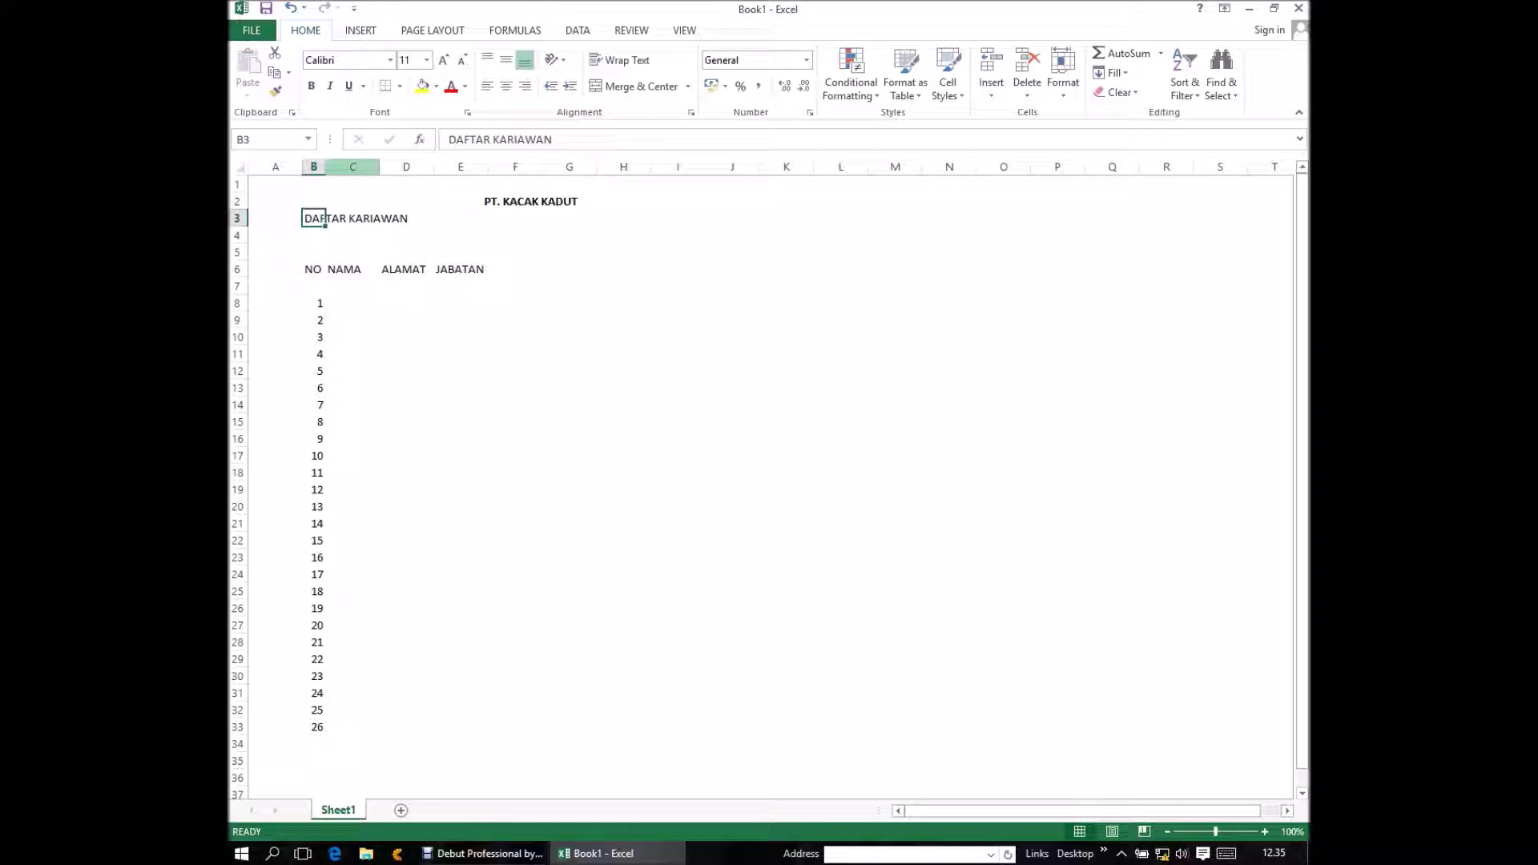
- Merge and centre the DAFTAR KARIAWAN subtitle across B3:K3 and apply bold
{"action": "left_click_drag", "start_coordinate": [324, 218], "coordinate": [378, 219]}
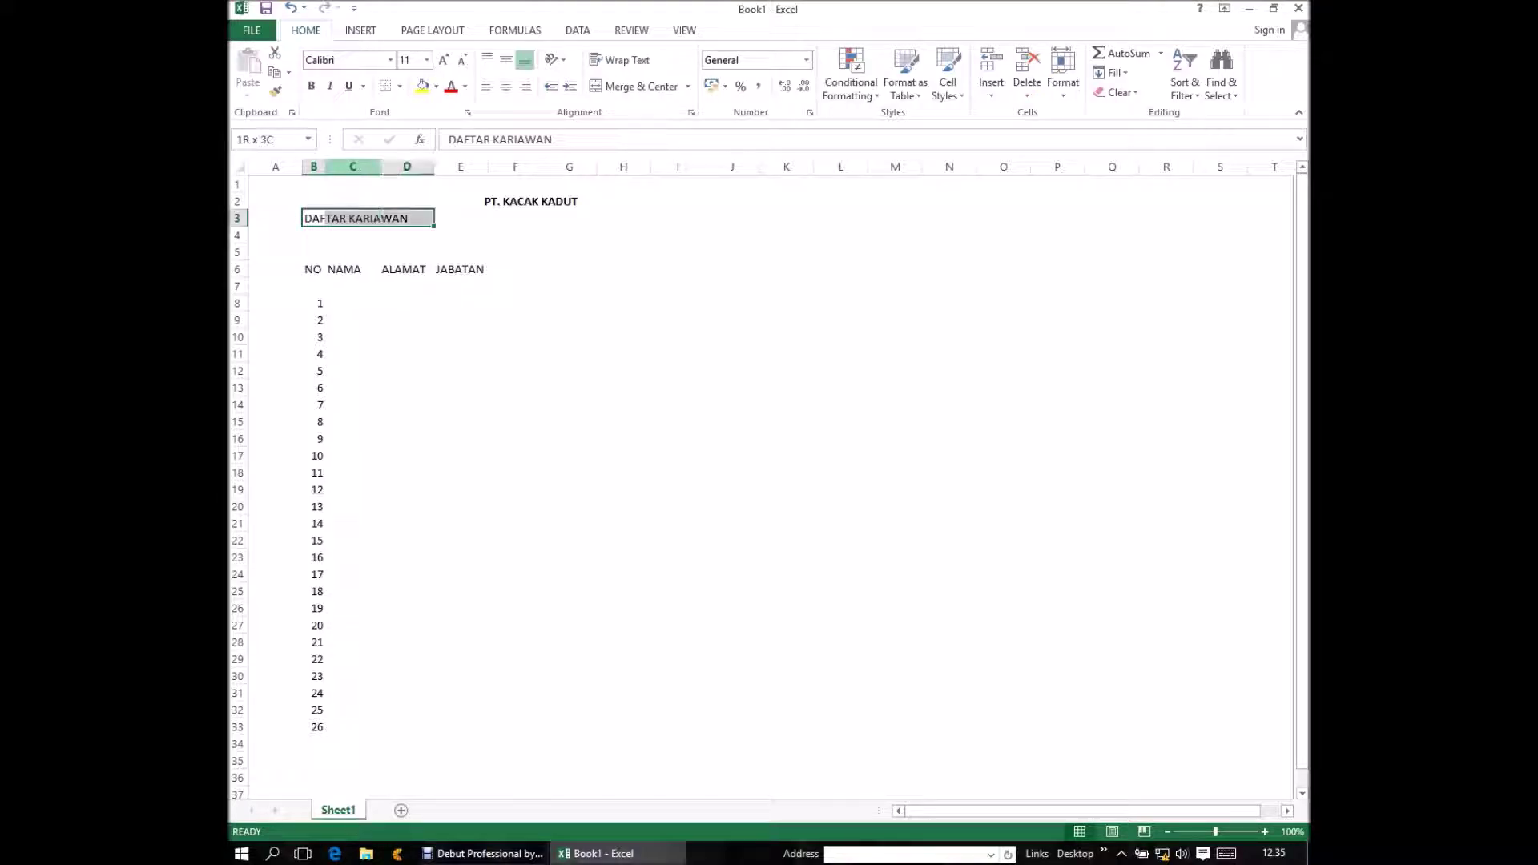
{"action": "left_click_drag", "start_coordinate": [378, 219], "coordinate": [1282, 220]}
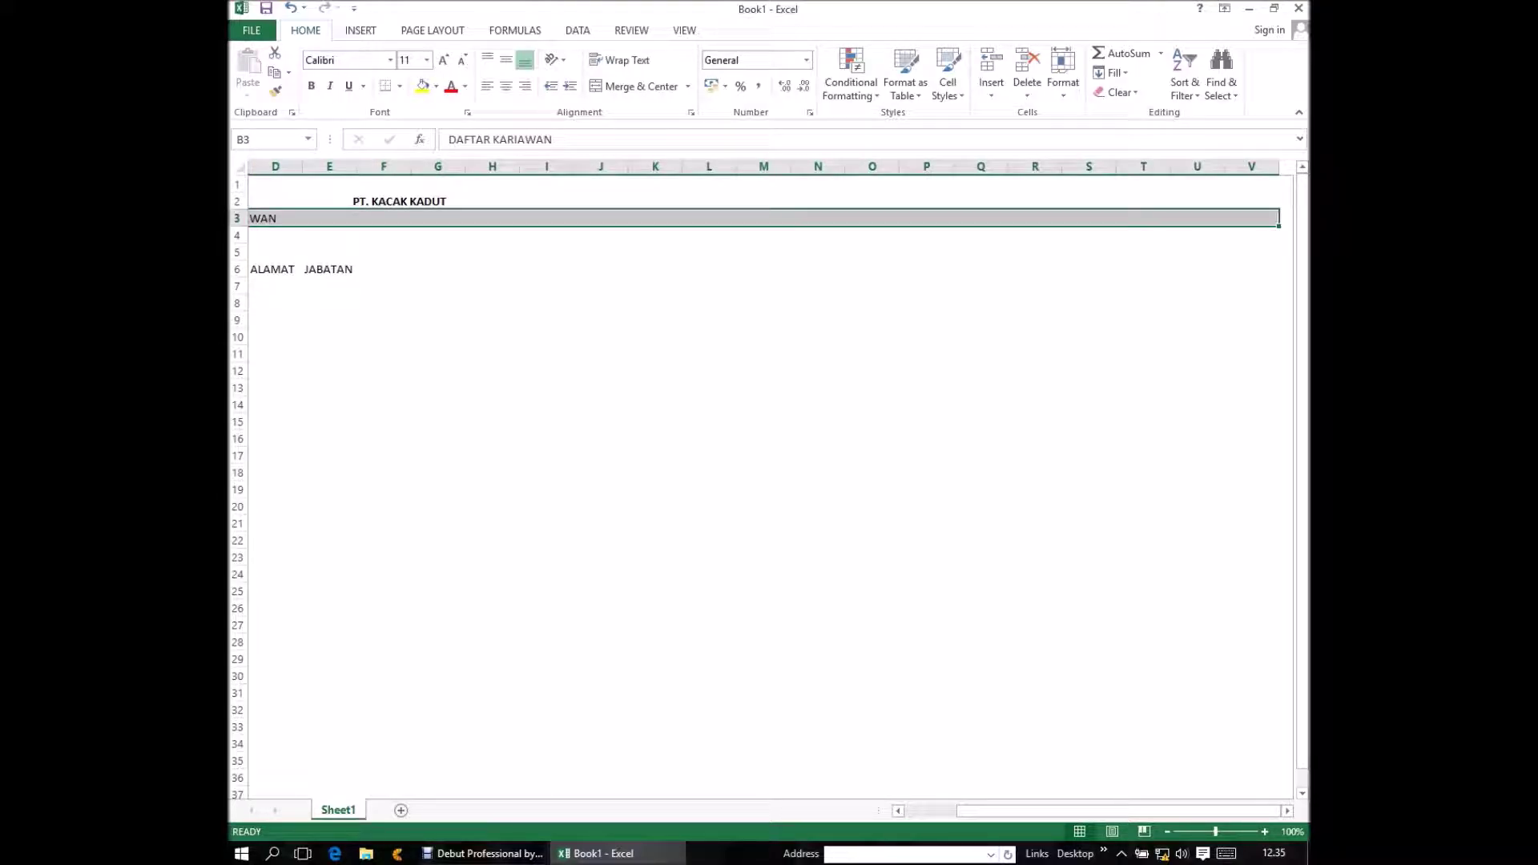
{"action": "left_click_drag", "start_coordinate": [1279, 224], "coordinate": [464, 227]}
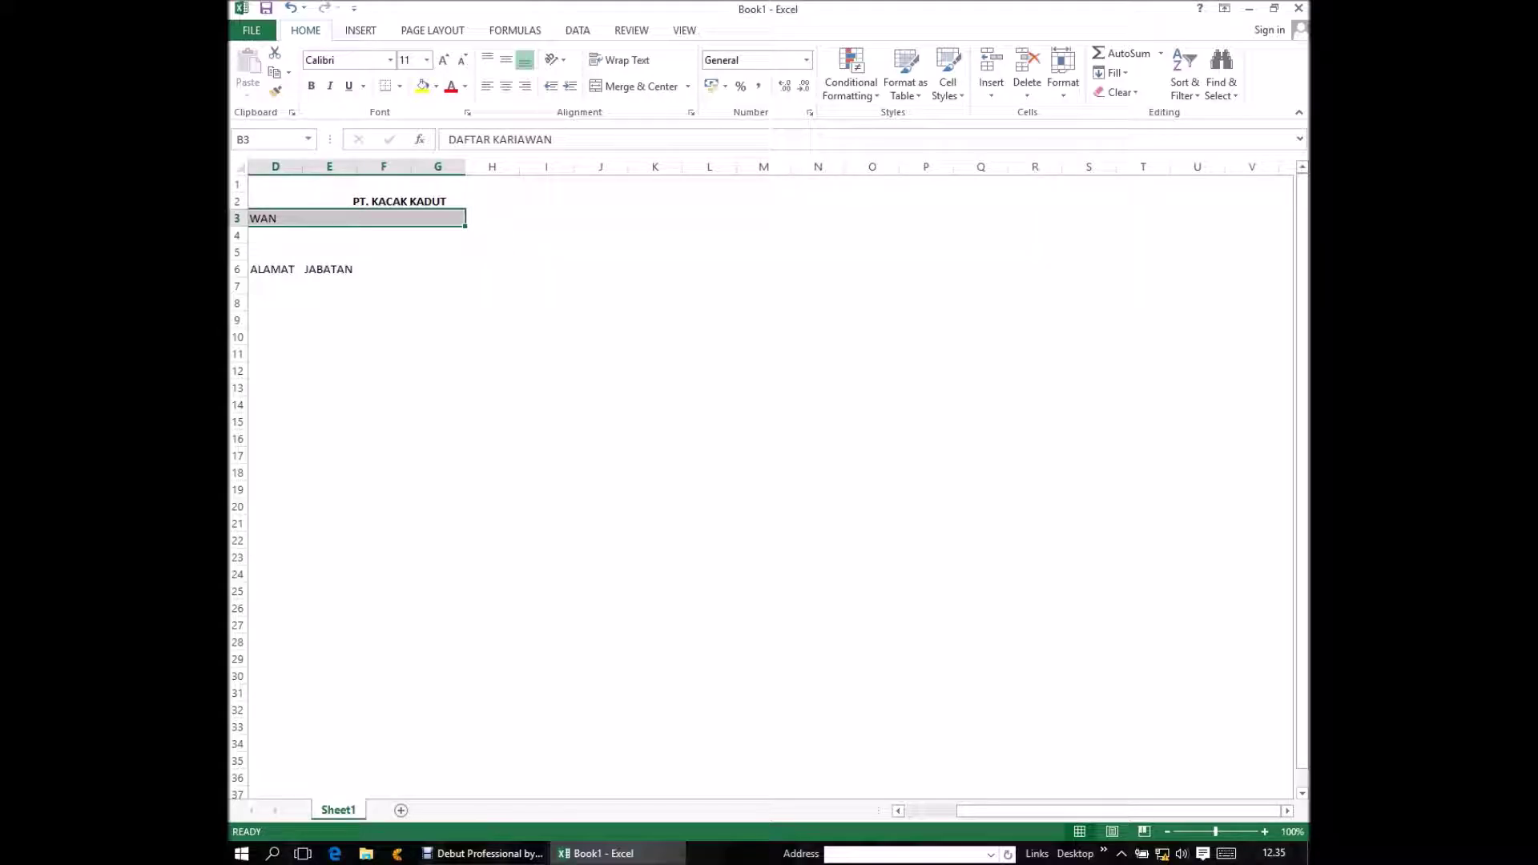
{"action": "left_click_drag", "start_coordinate": [464, 227], "coordinate": [681, 227]}
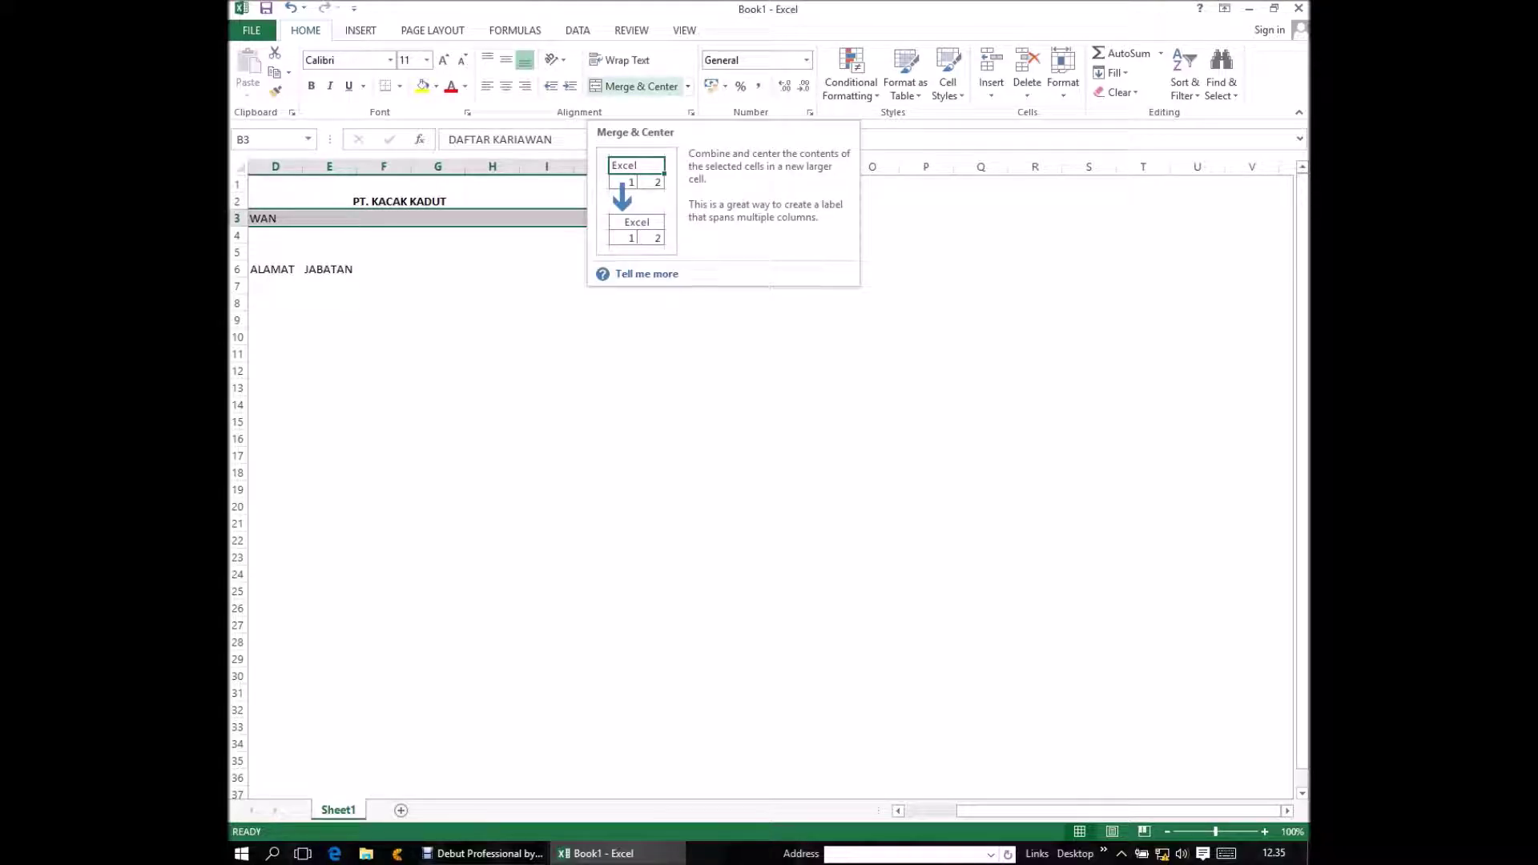
{"action": "left_click", "coordinate": [637, 86]}
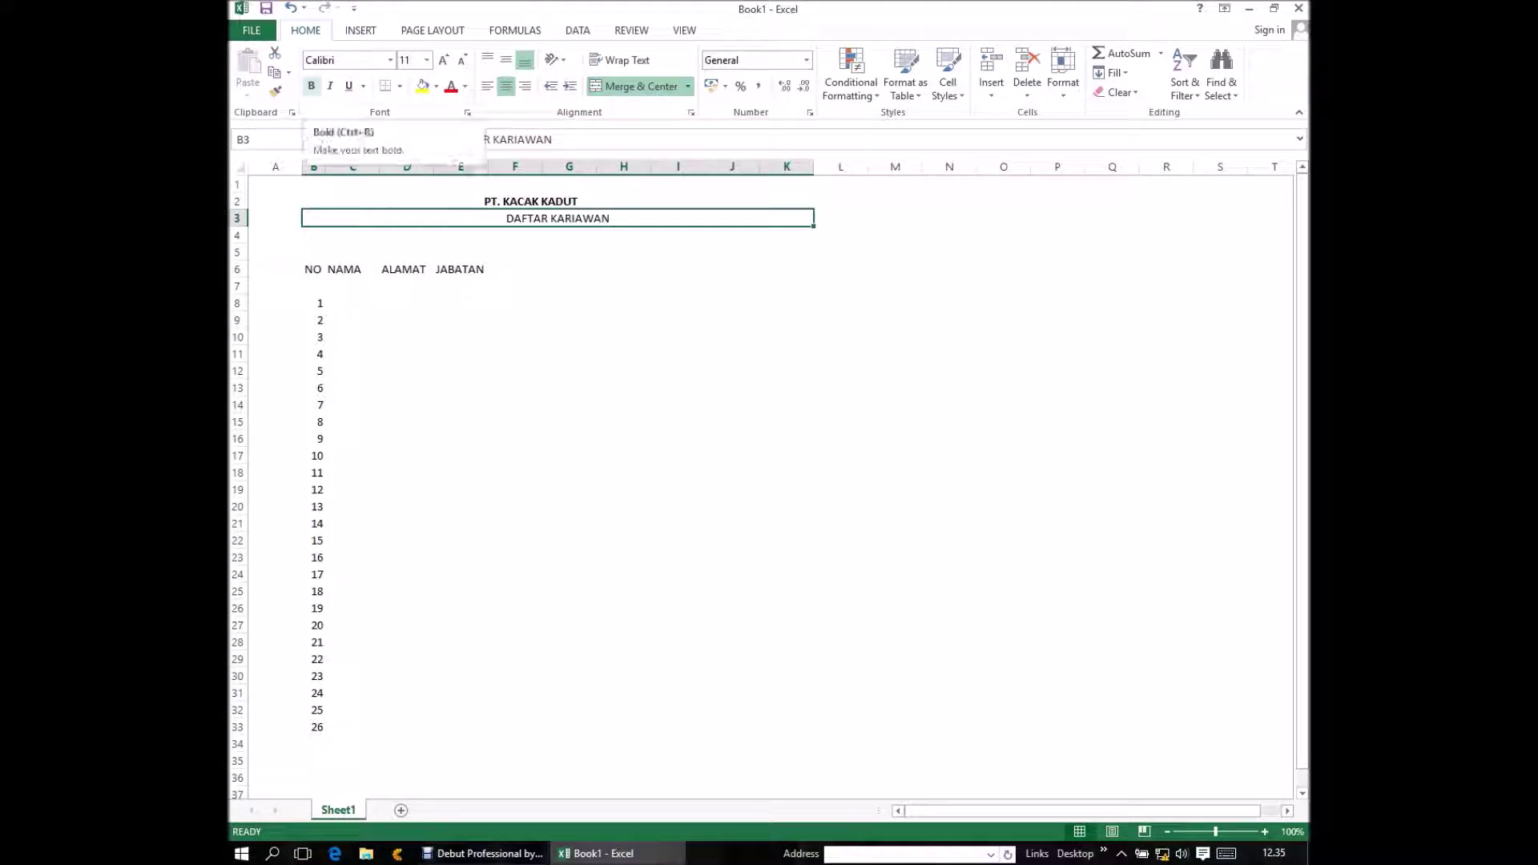
{"action": "left_click", "coordinate": [310, 86]}
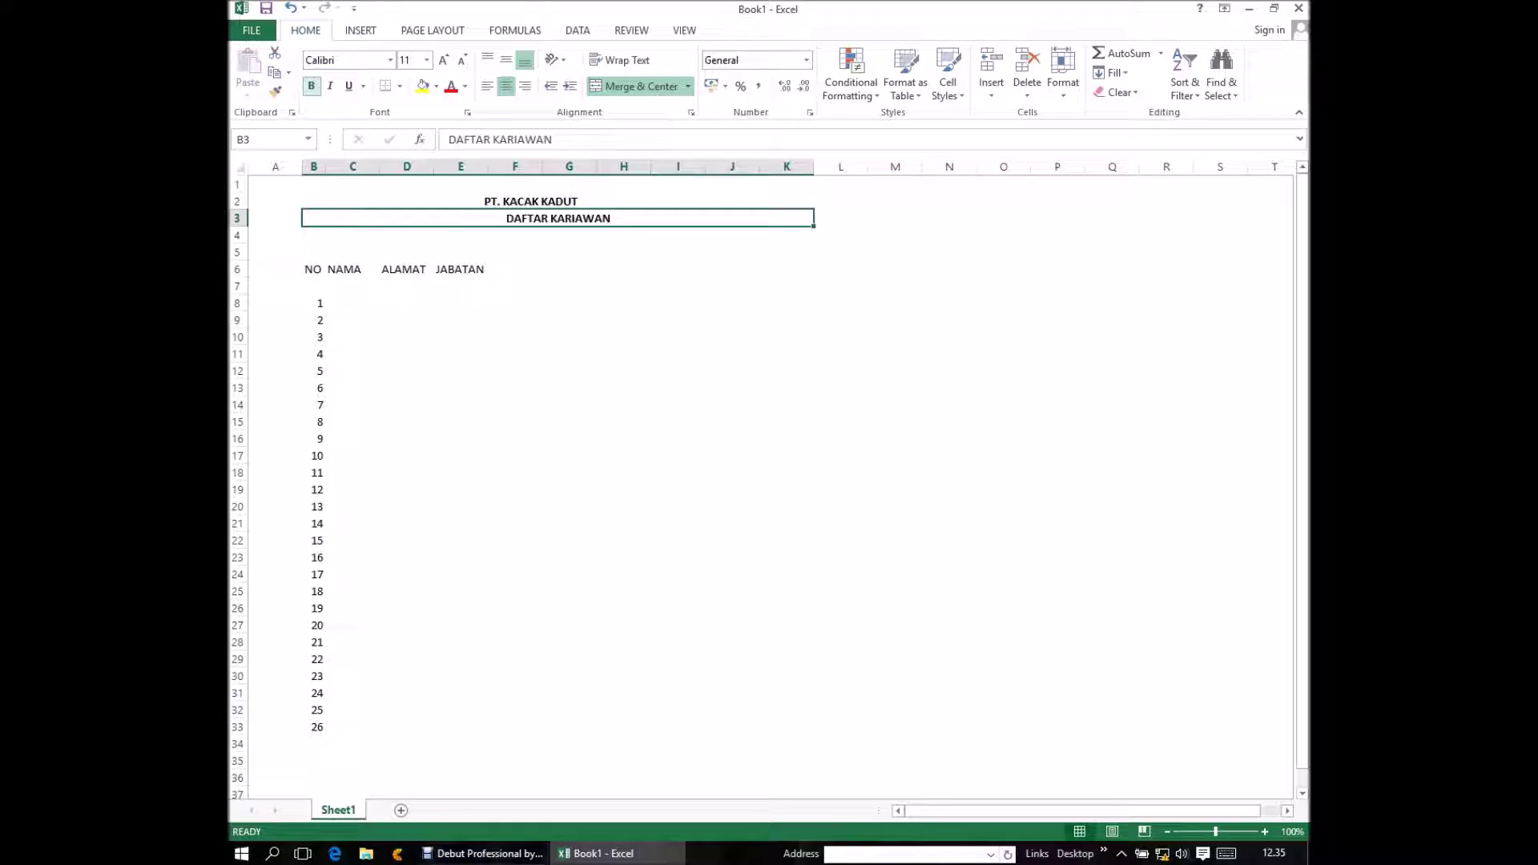
{"action": "left_click", "coordinate": [275, 218]}
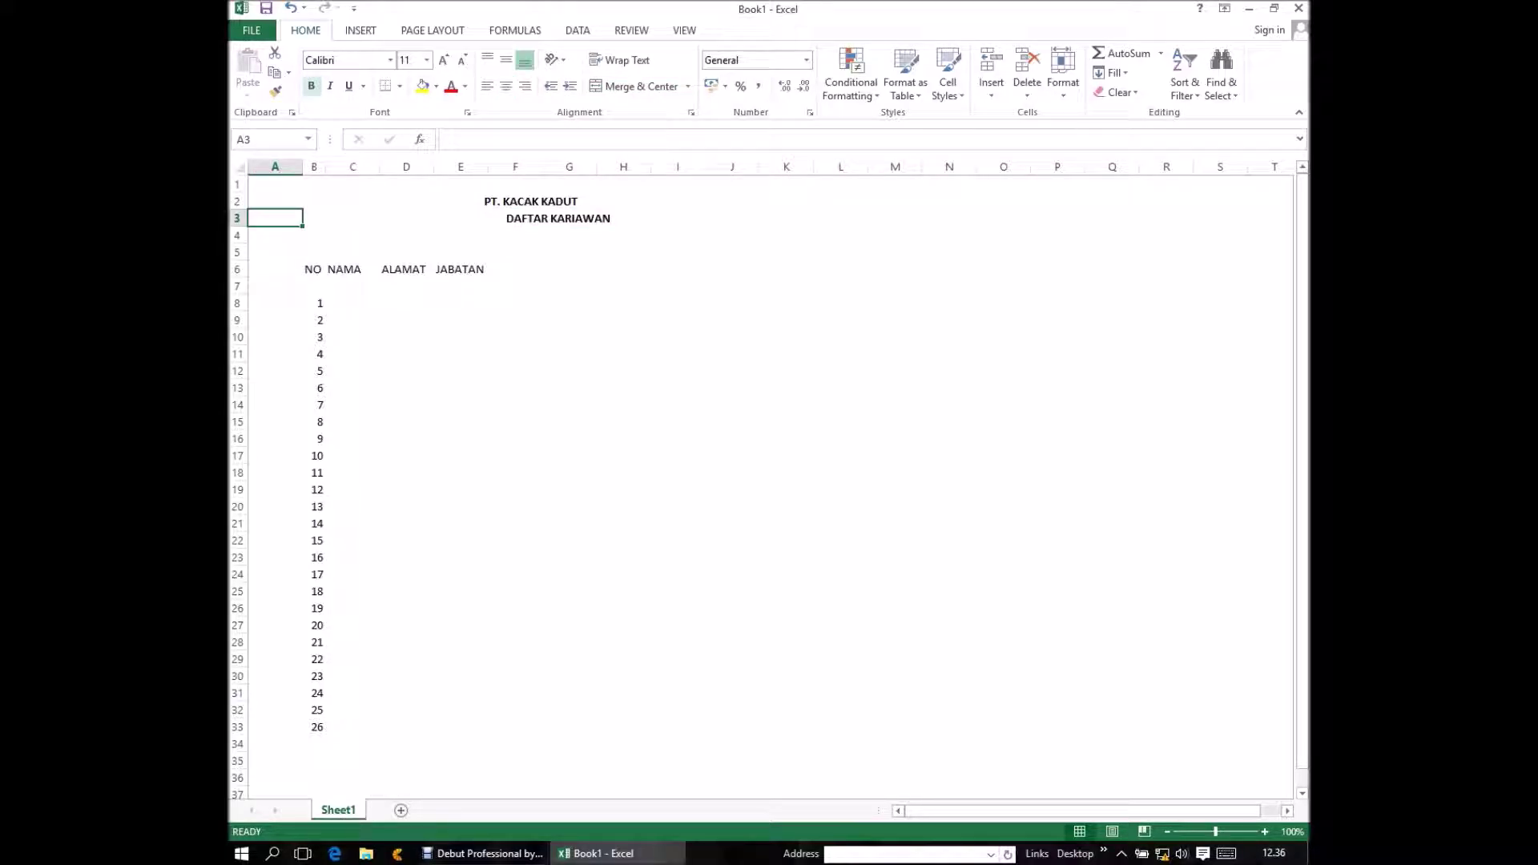
- Select B5:E33, covering the NO to JABATAN columns from above the headers through entry 26
{"action": "left_click", "coordinate": [353, 235]}
{"action": "left_click", "coordinate": [352, 252]}
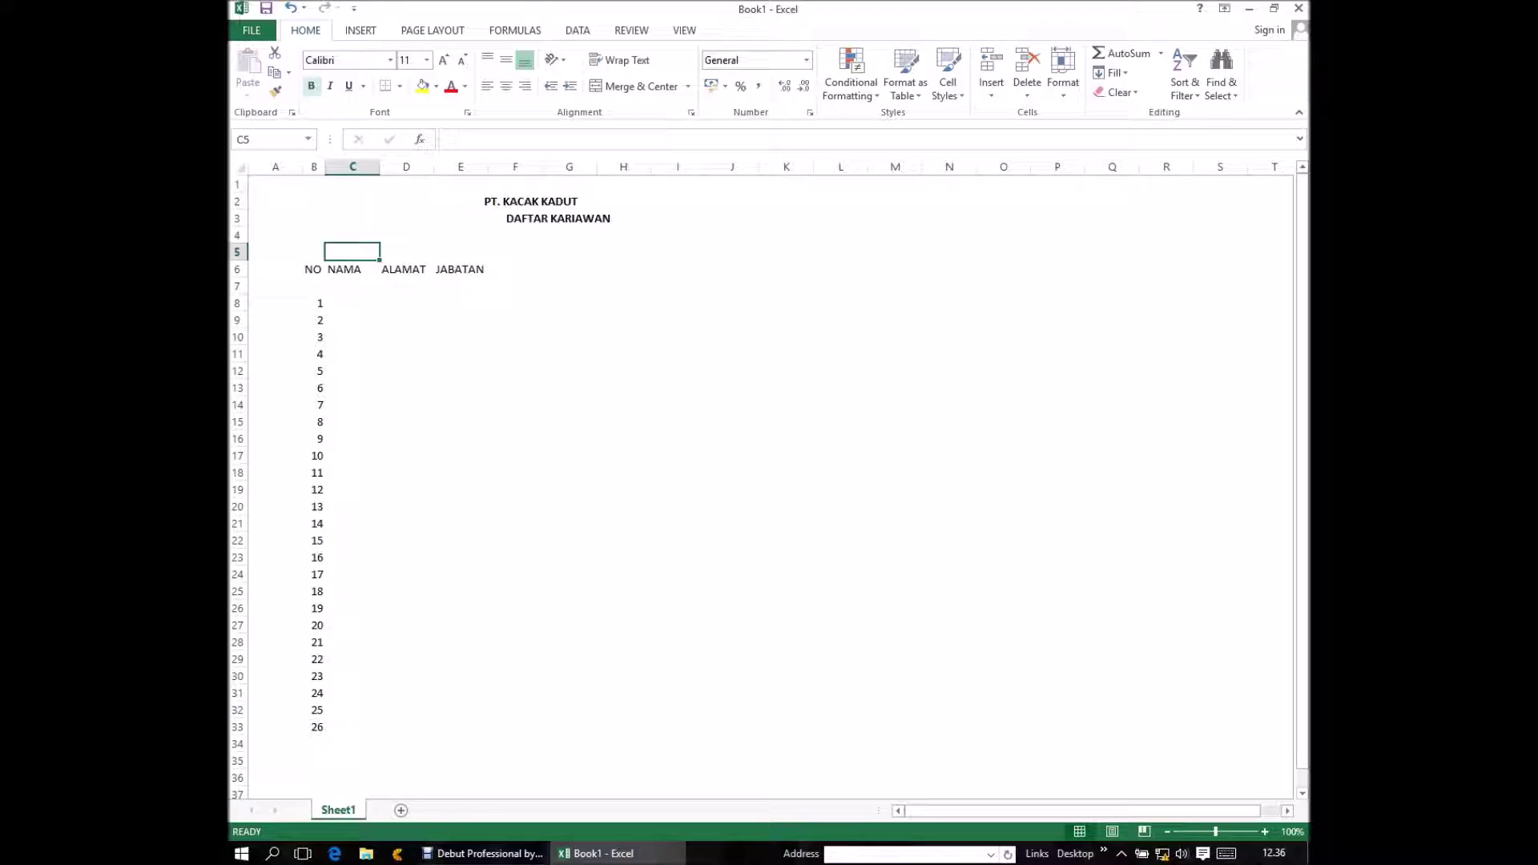
{"action": "left_click", "coordinate": [313, 251]}
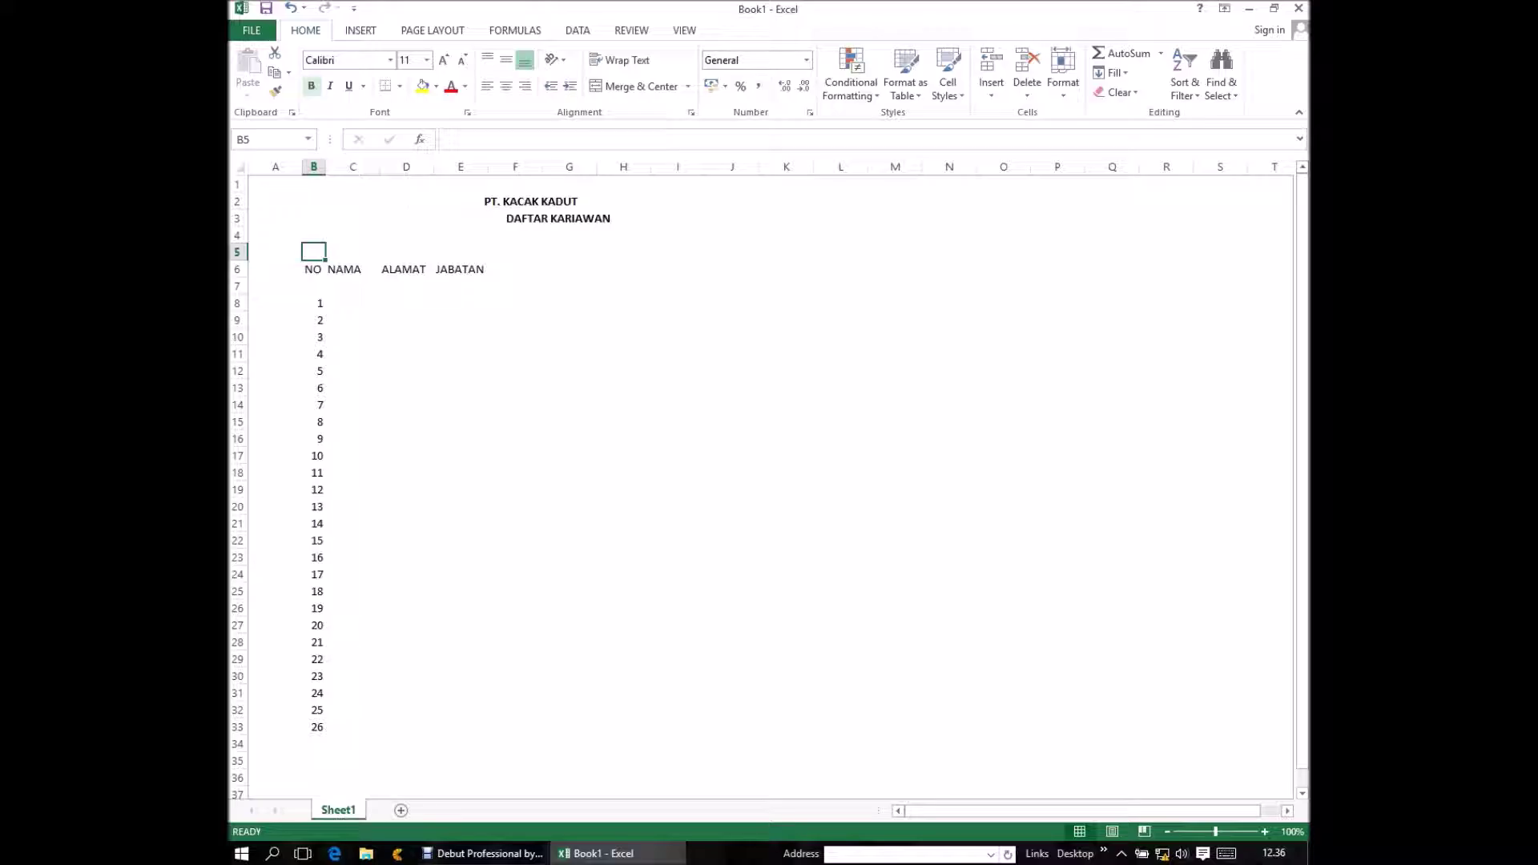
{"action": "left_click_drag", "start_coordinate": [313, 252], "coordinate": [461, 251]}
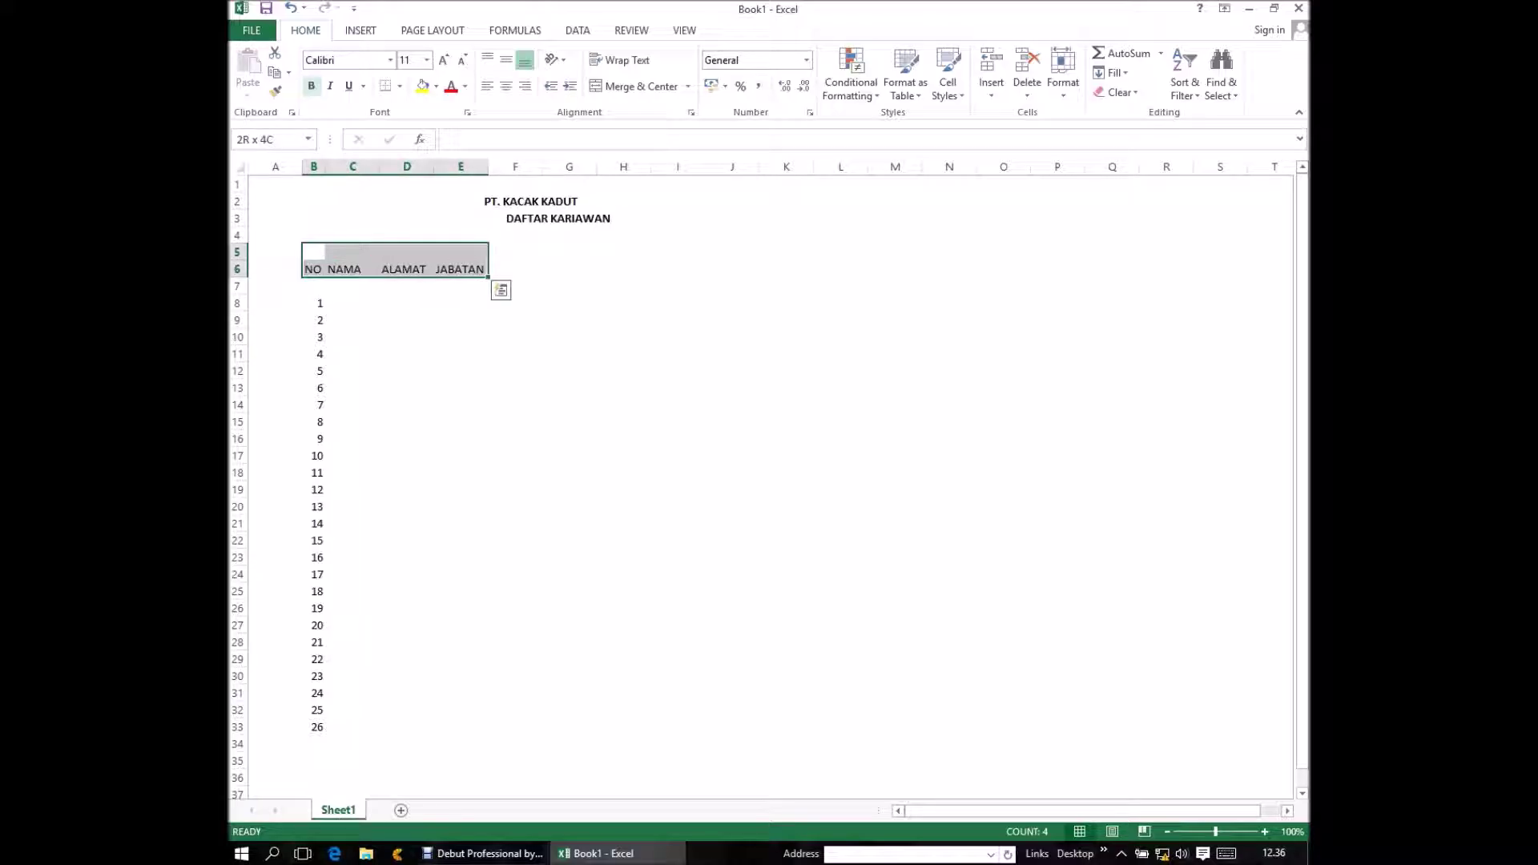
{"action": "left_click_drag", "start_coordinate": [460, 252], "coordinate": [461, 438]}
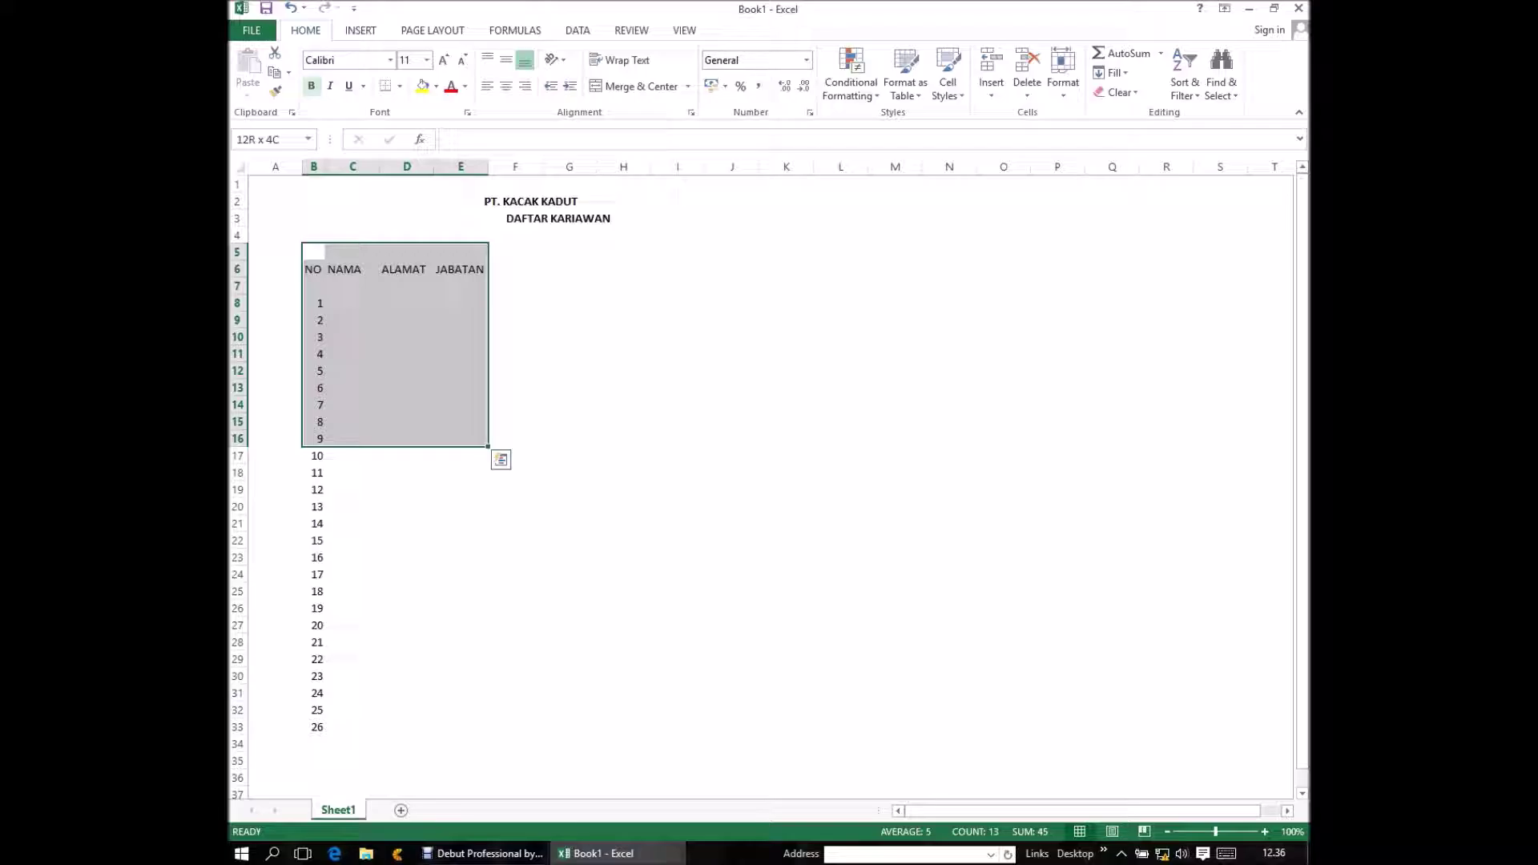
{"action": "left_click_drag", "start_coordinate": [460, 438], "coordinate": [460, 641]}
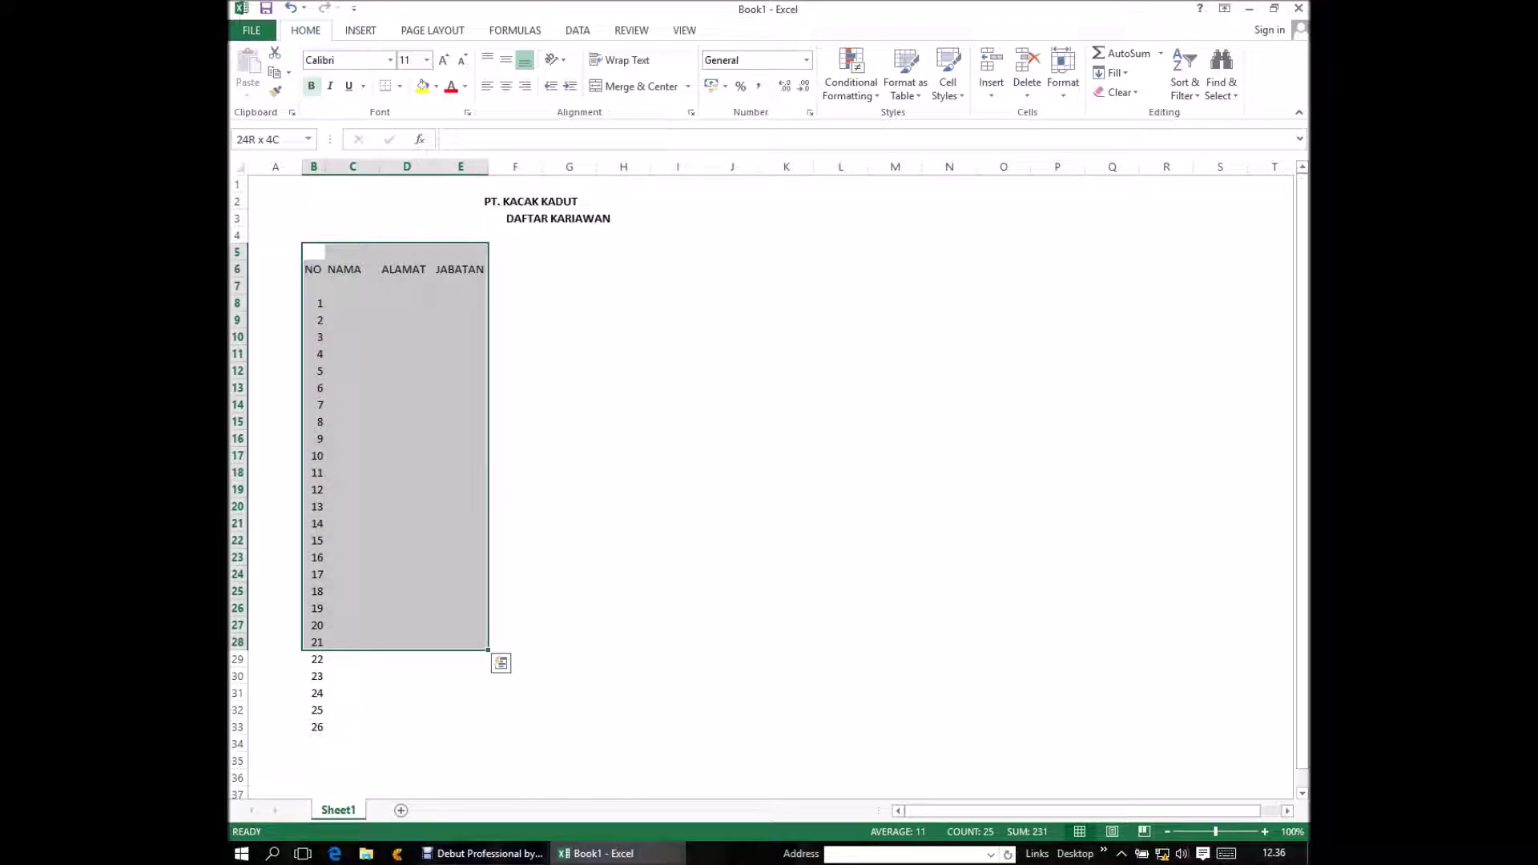
{"action": "left_click_drag", "start_coordinate": [461, 642], "coordinate": [460, 776]}
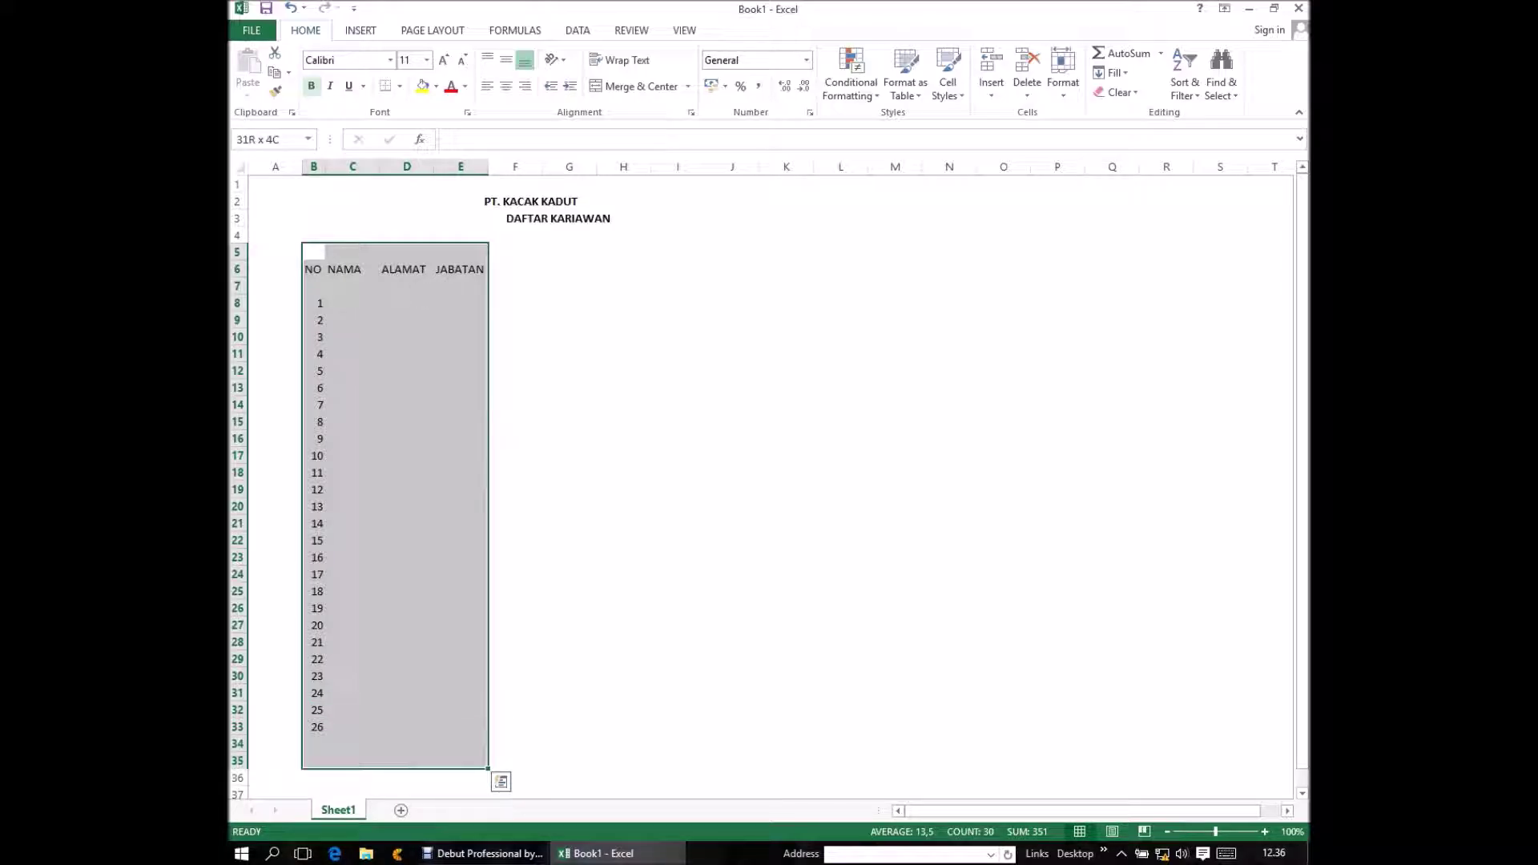
{"action": "key", "text": "shift+Up"}
{"action": "key", "text": "shift+Up"}
{"action": "key", "text": "shift+Up"}
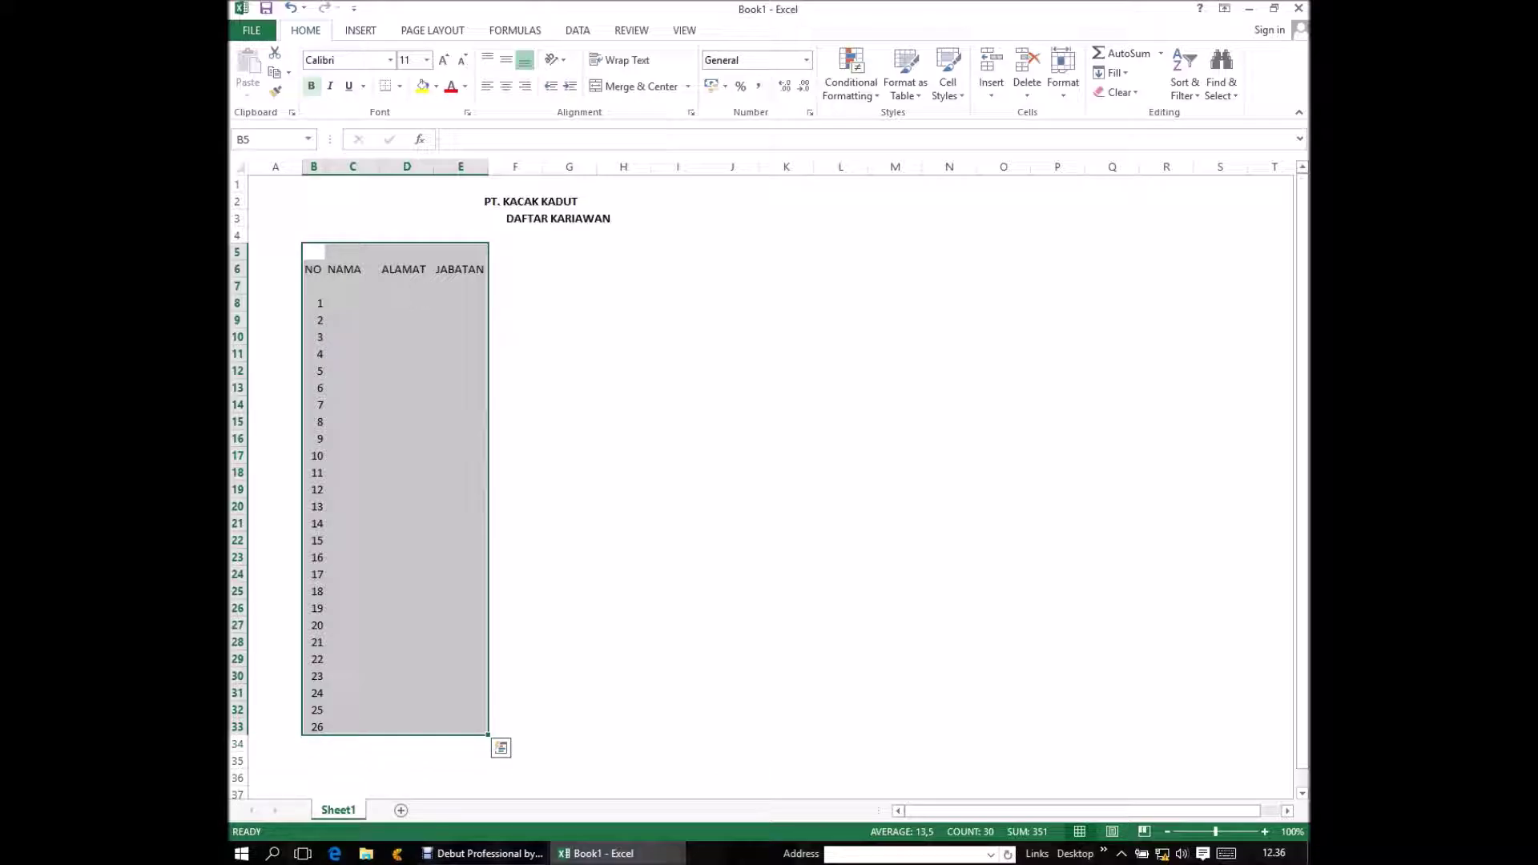
- Apply thin Outline and Inside borders to B5:E33 through the Format Cells Border settings
{"action": "key", "text": "shift+F10"}
{"action": "key", "text": "Down"}
{"action": "key", "text": "Down"}
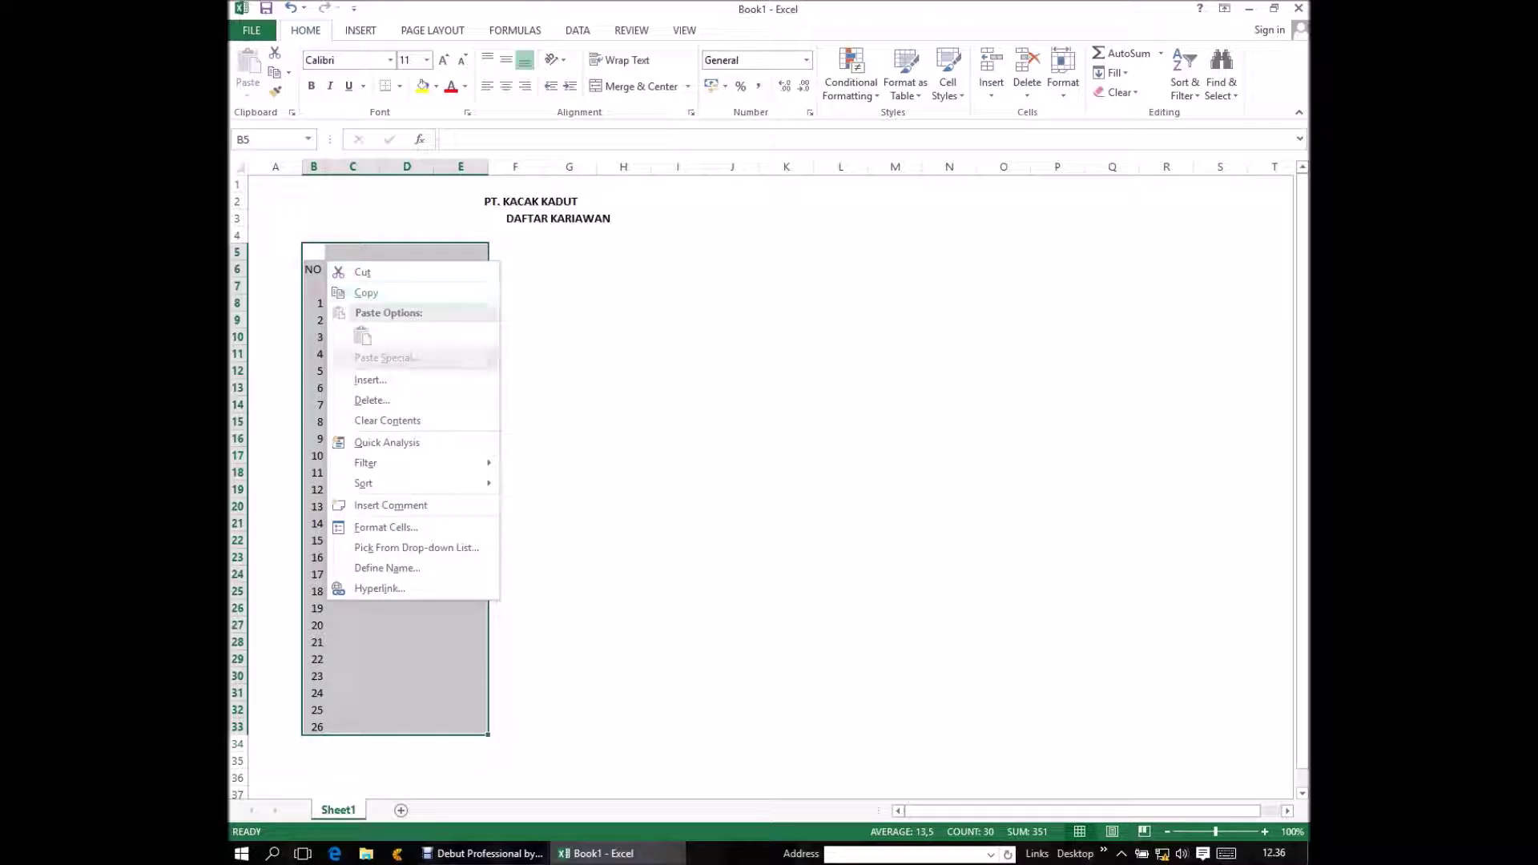
{"action": "key", "text": "Down"}
{"action": "key", "text": "Down"}
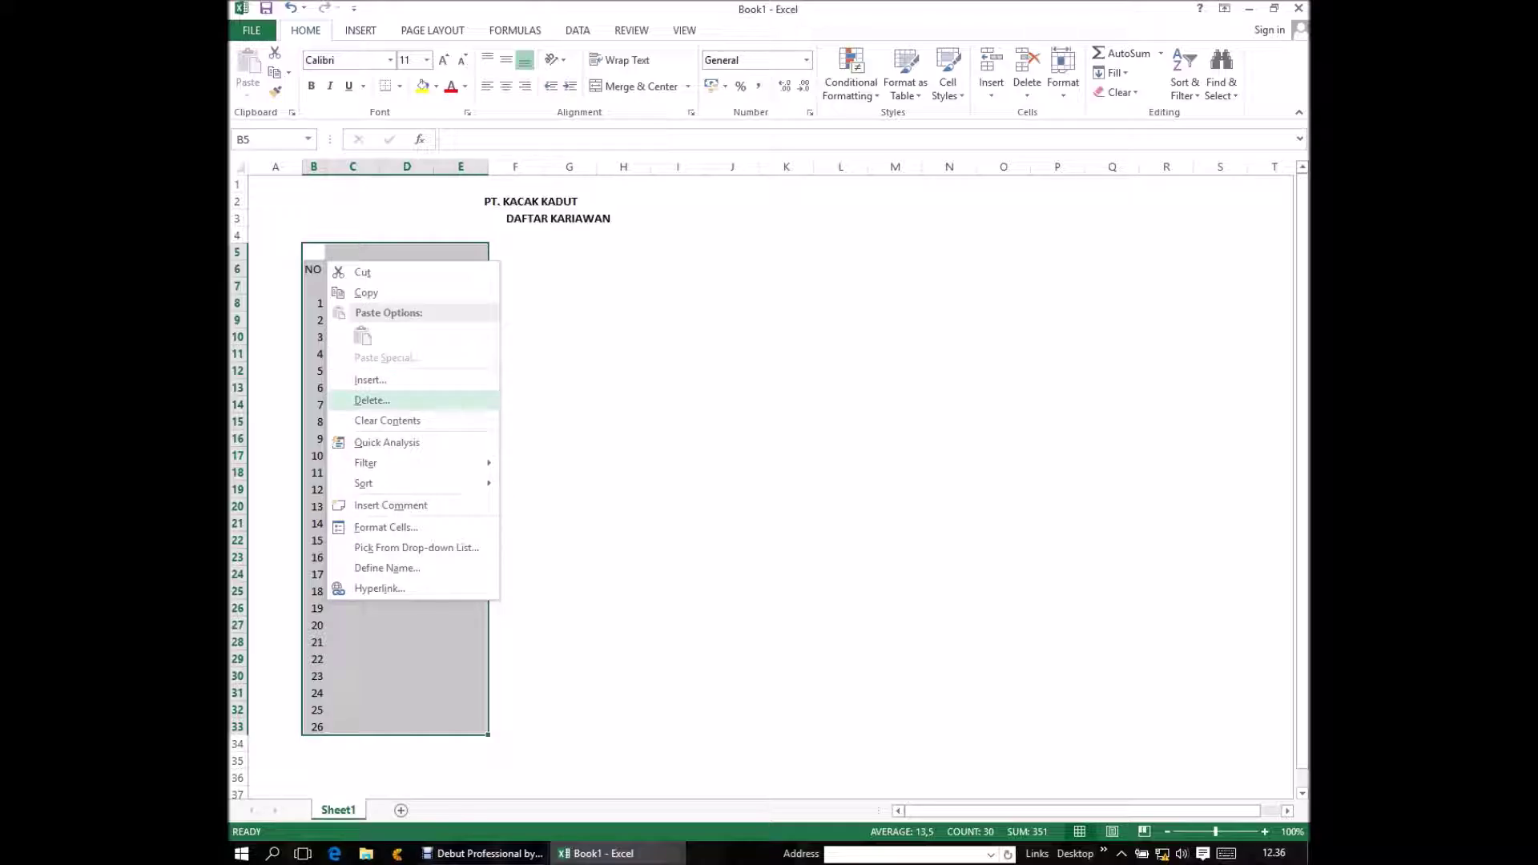
{"action": "key", "text": "Down"}
{"action": "key", "text": "Down"}
{"action": "key", "text": "Down"}
{"action": "key", "text": "Down"}
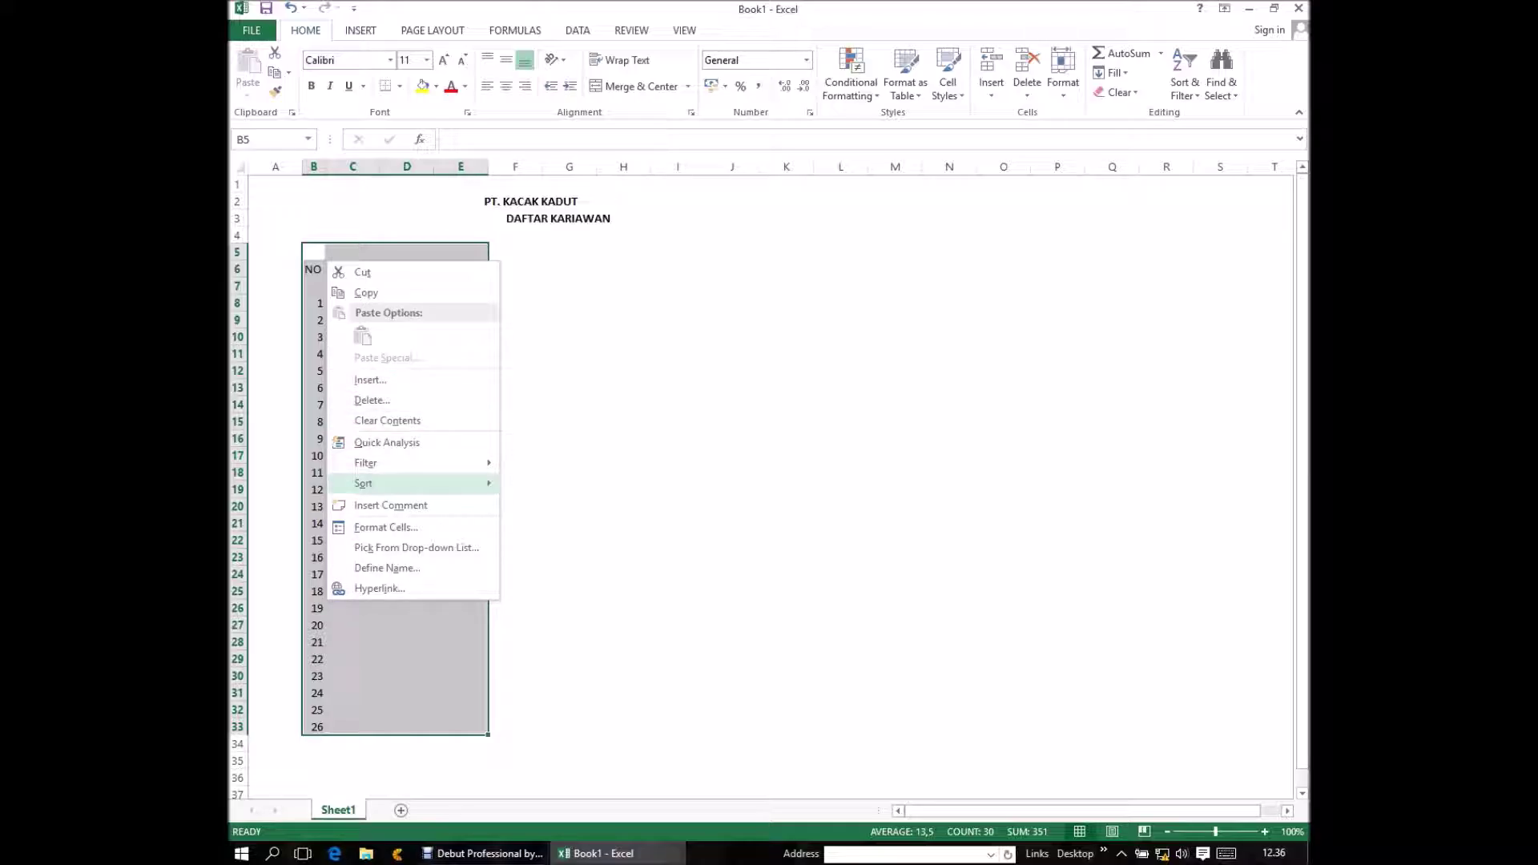
{"action": "key", "text": "Down"}
{"action": "key", "text": "Down"}
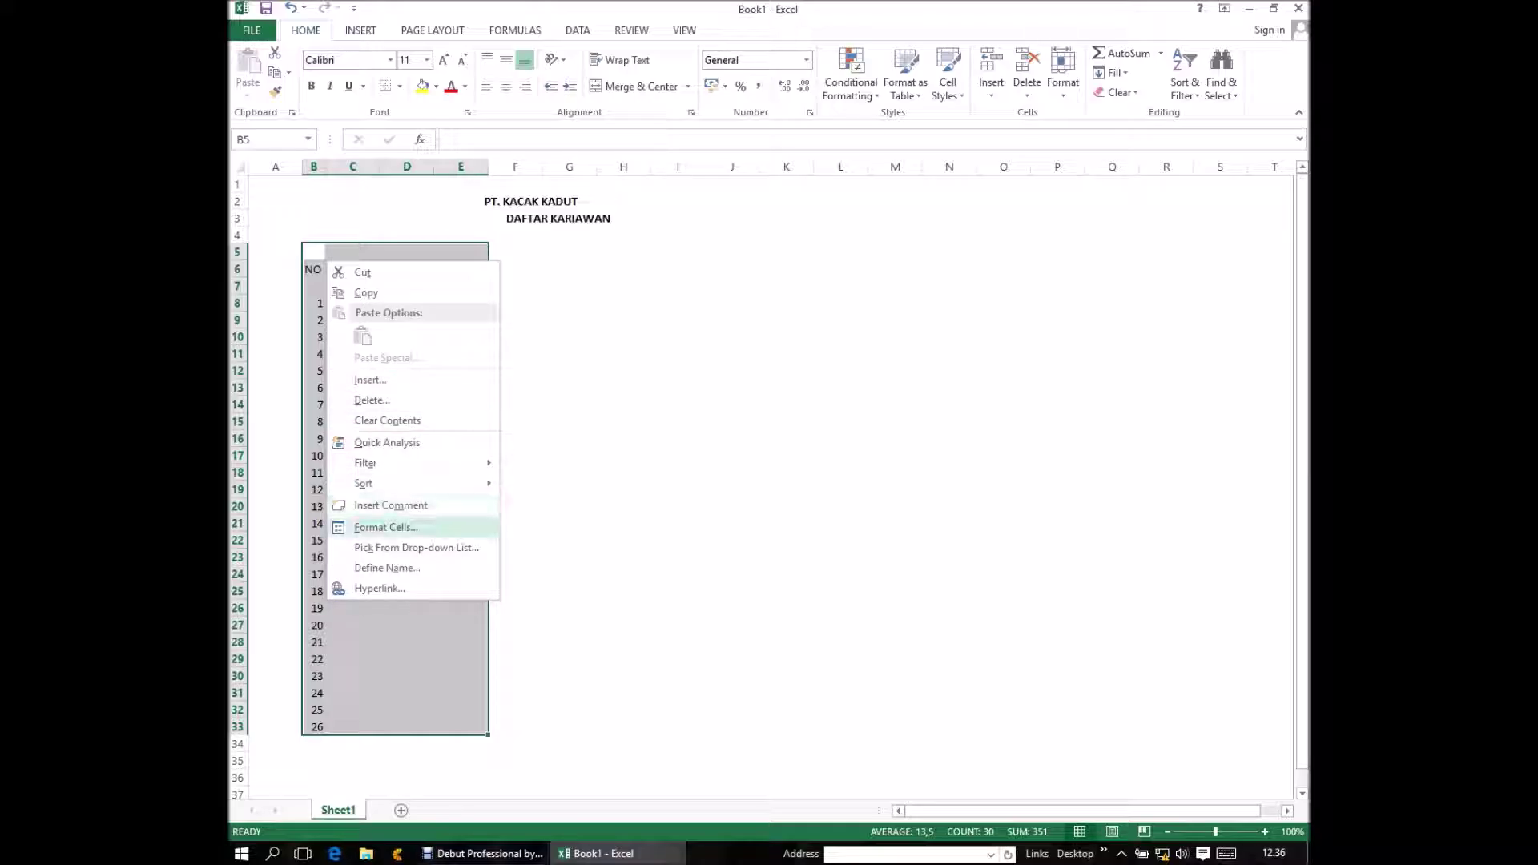
{"action": "key", "text": "Return"}
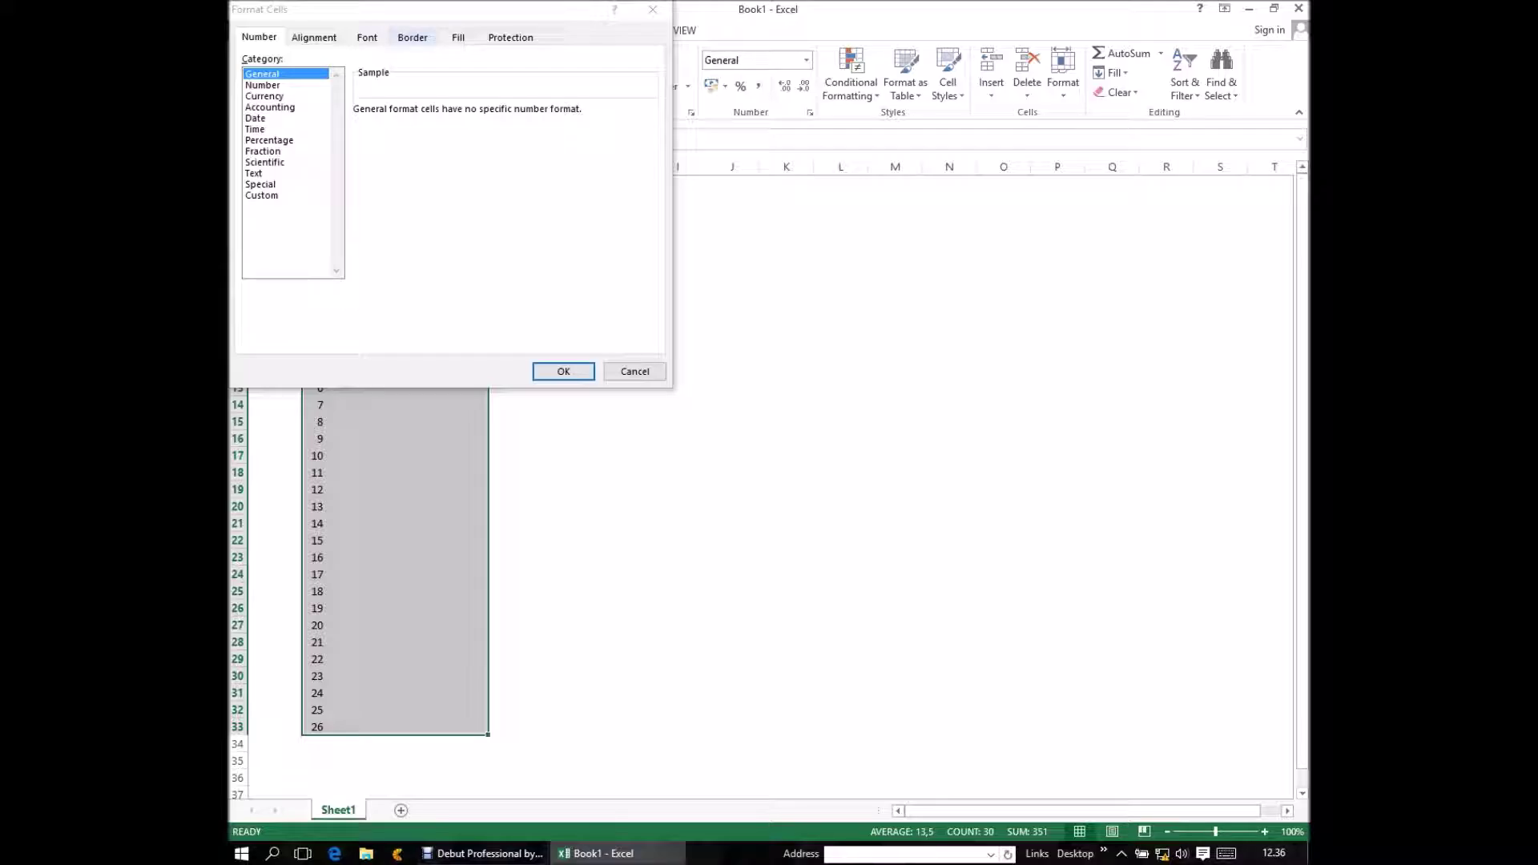
{"action": "left_click", "coordinate": [413, 37]}
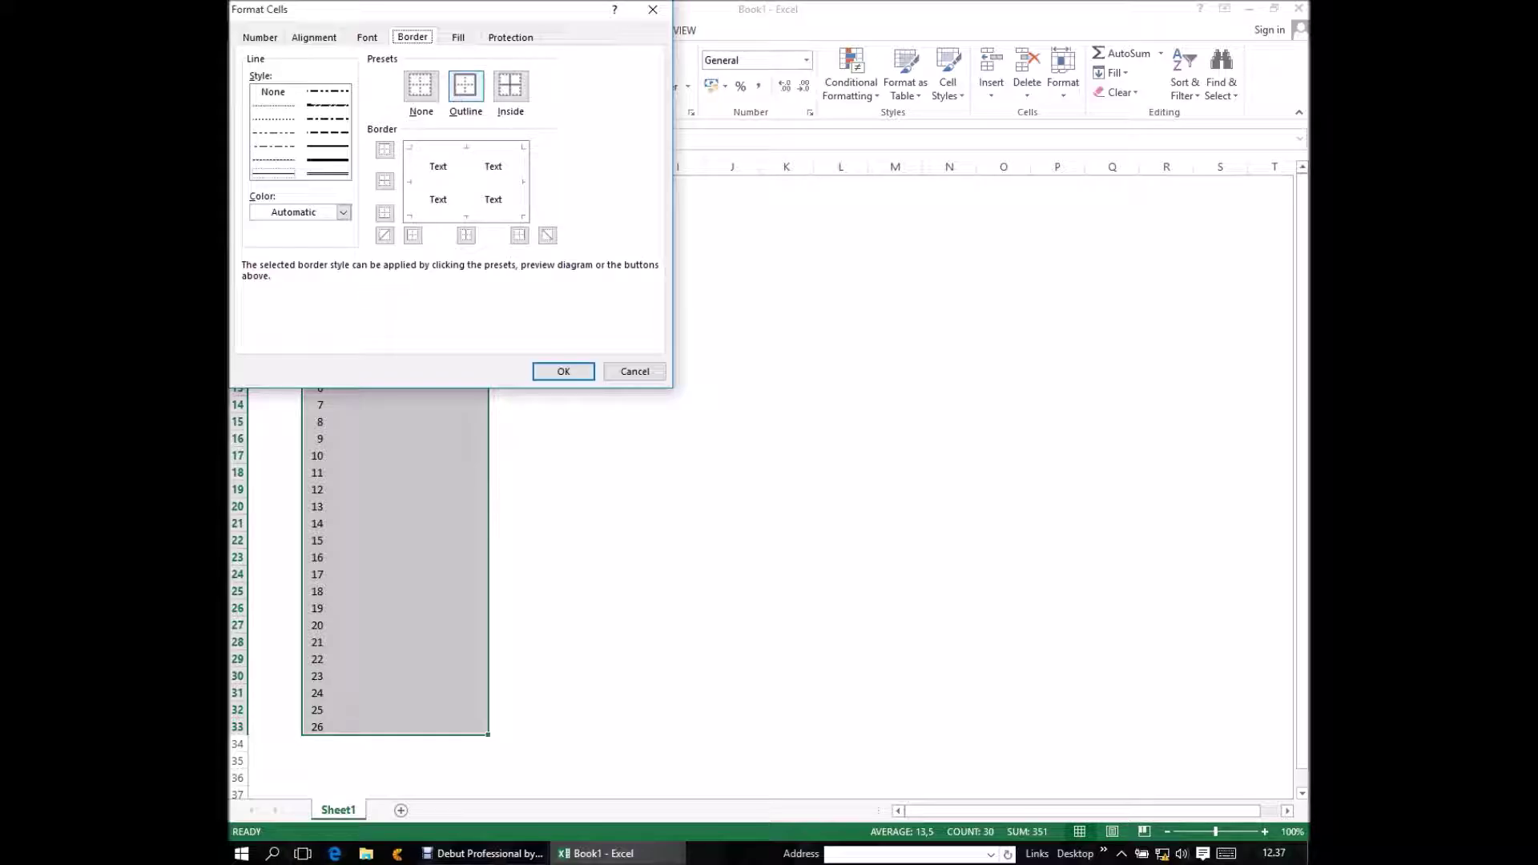
{"action": "left_click", "coordinate": [465, 85]}
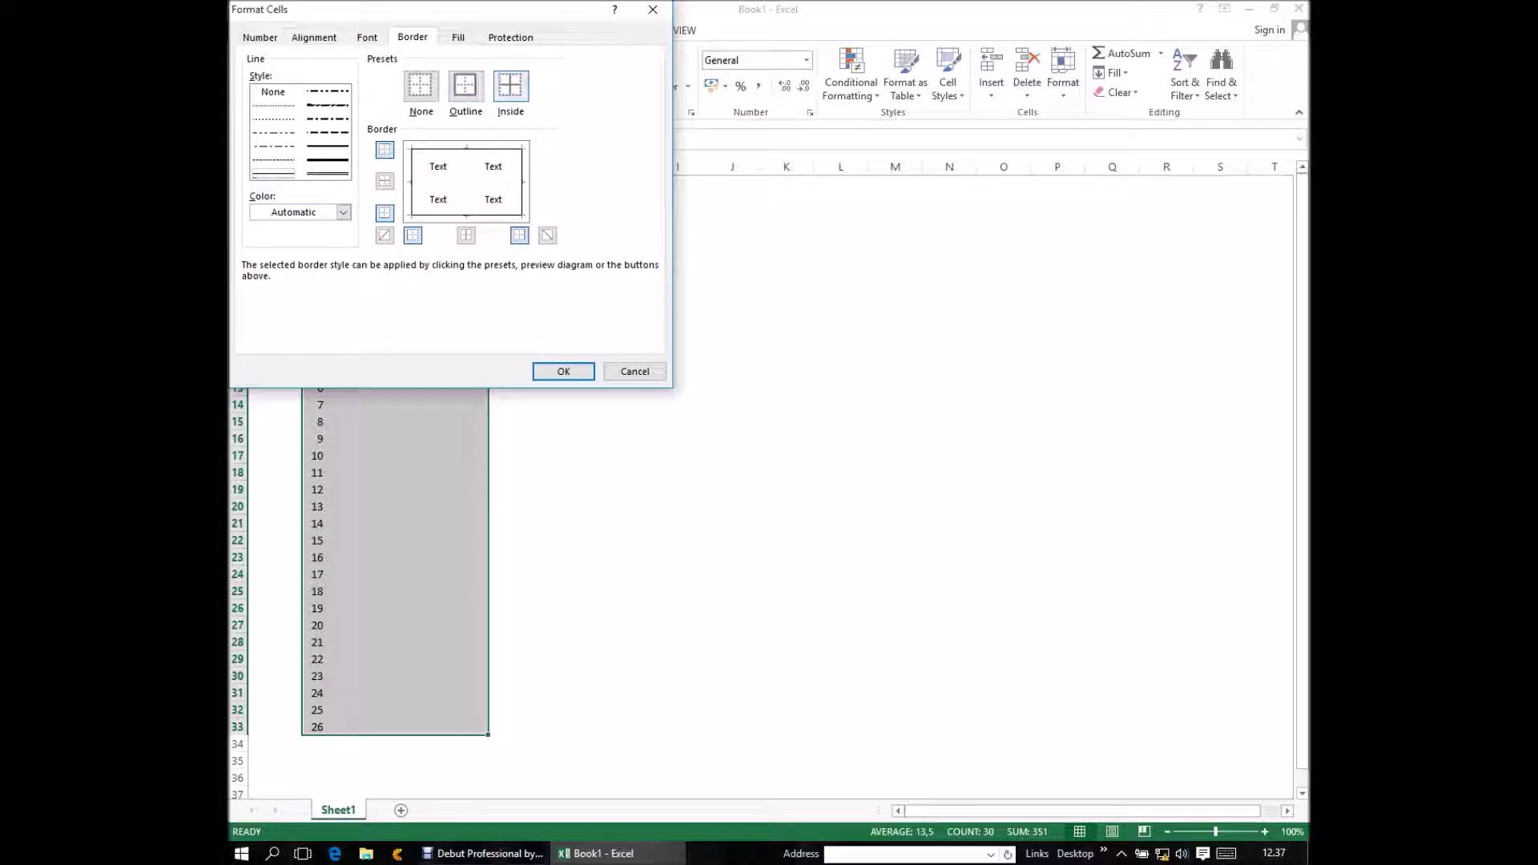
{"action": "left_click", "coordinate": [510, 85]}
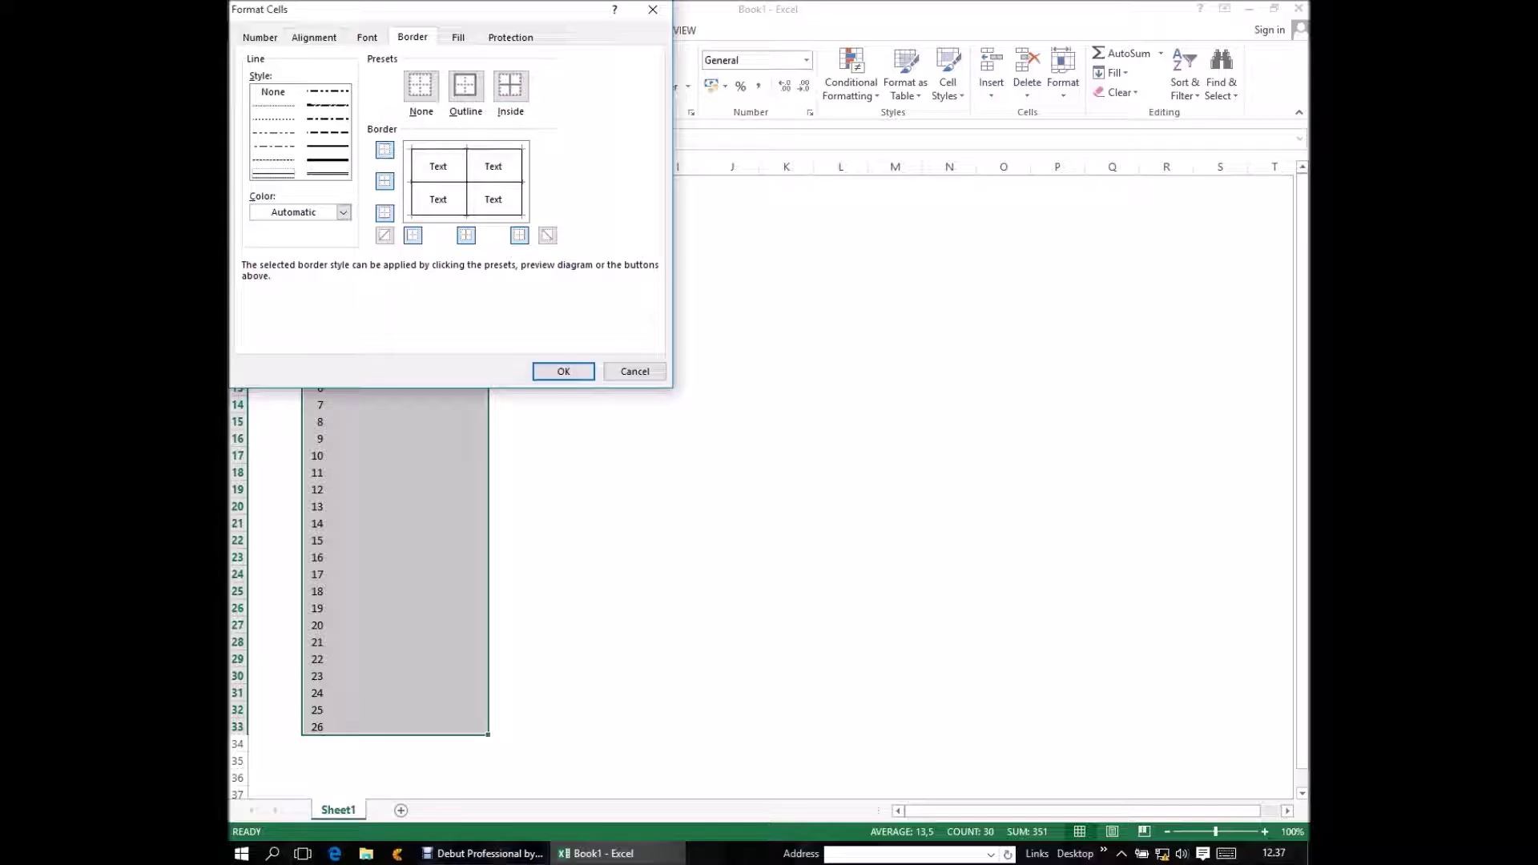
{"action": "left_click", "coordinate": [274, 177]}
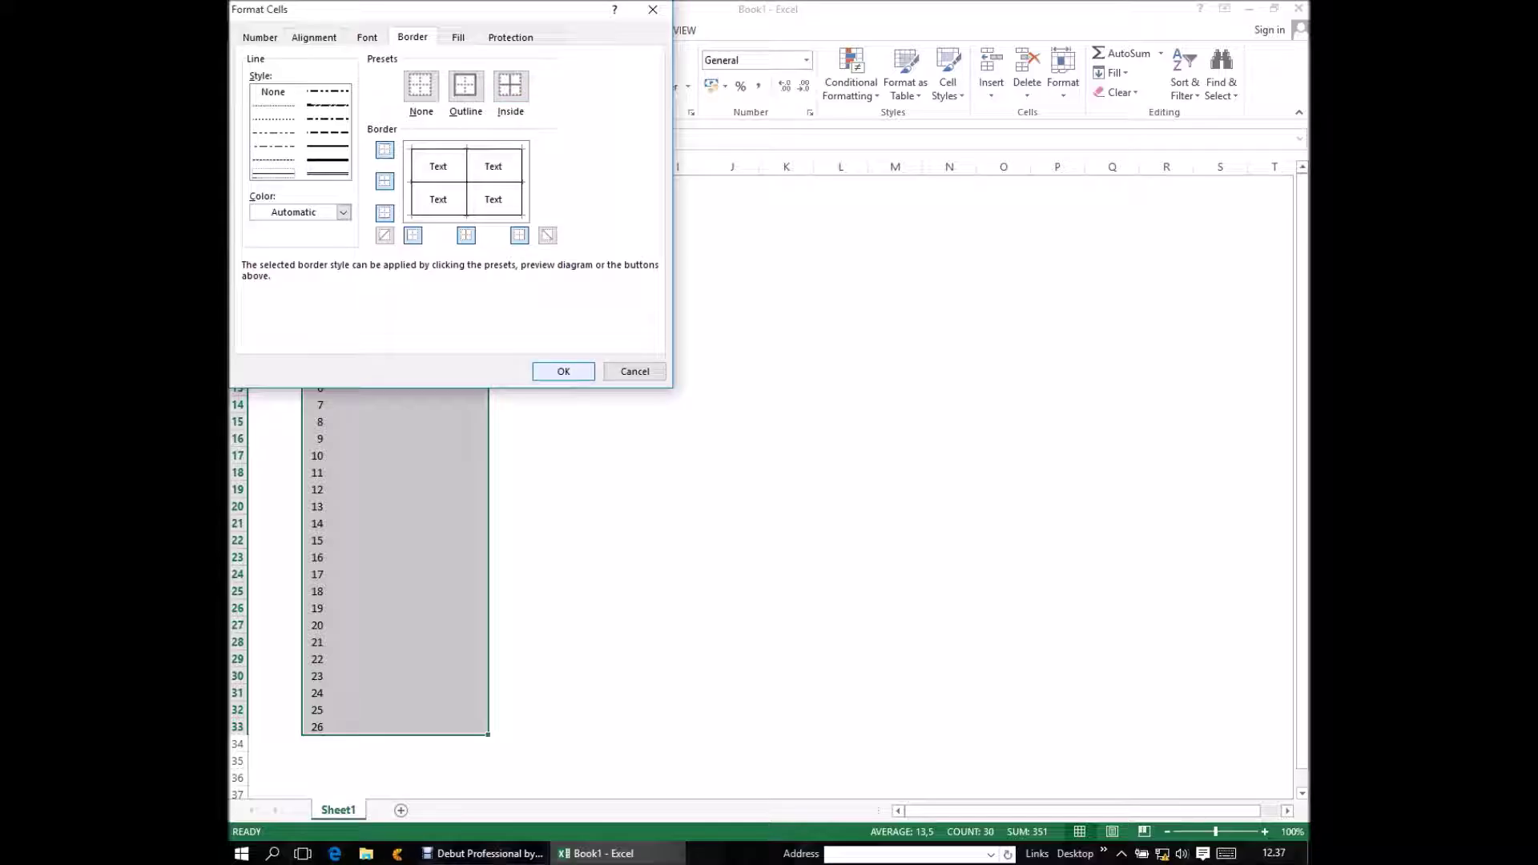
{"action": "left_click", "coordinate": [564, 371]}
{"action": "left_click", "coordinate": [568, 370]}
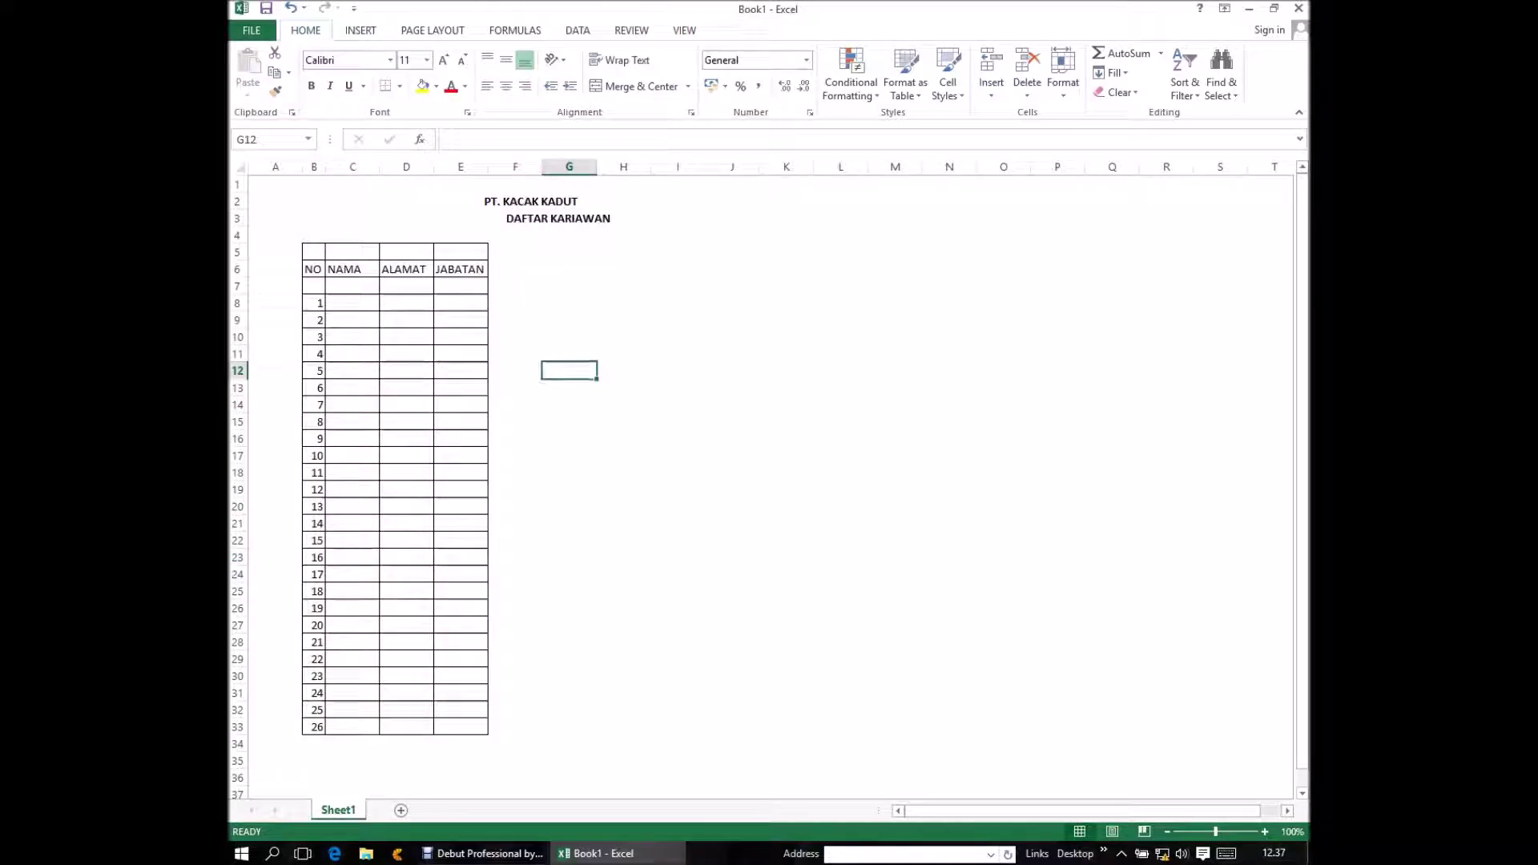
- Move to cell B5 and select B5:B6 over the NO header
{"action": "left_click", "coordinate": [569, 353]}
{"action": "left_click", "coordinate": [569, 337]}
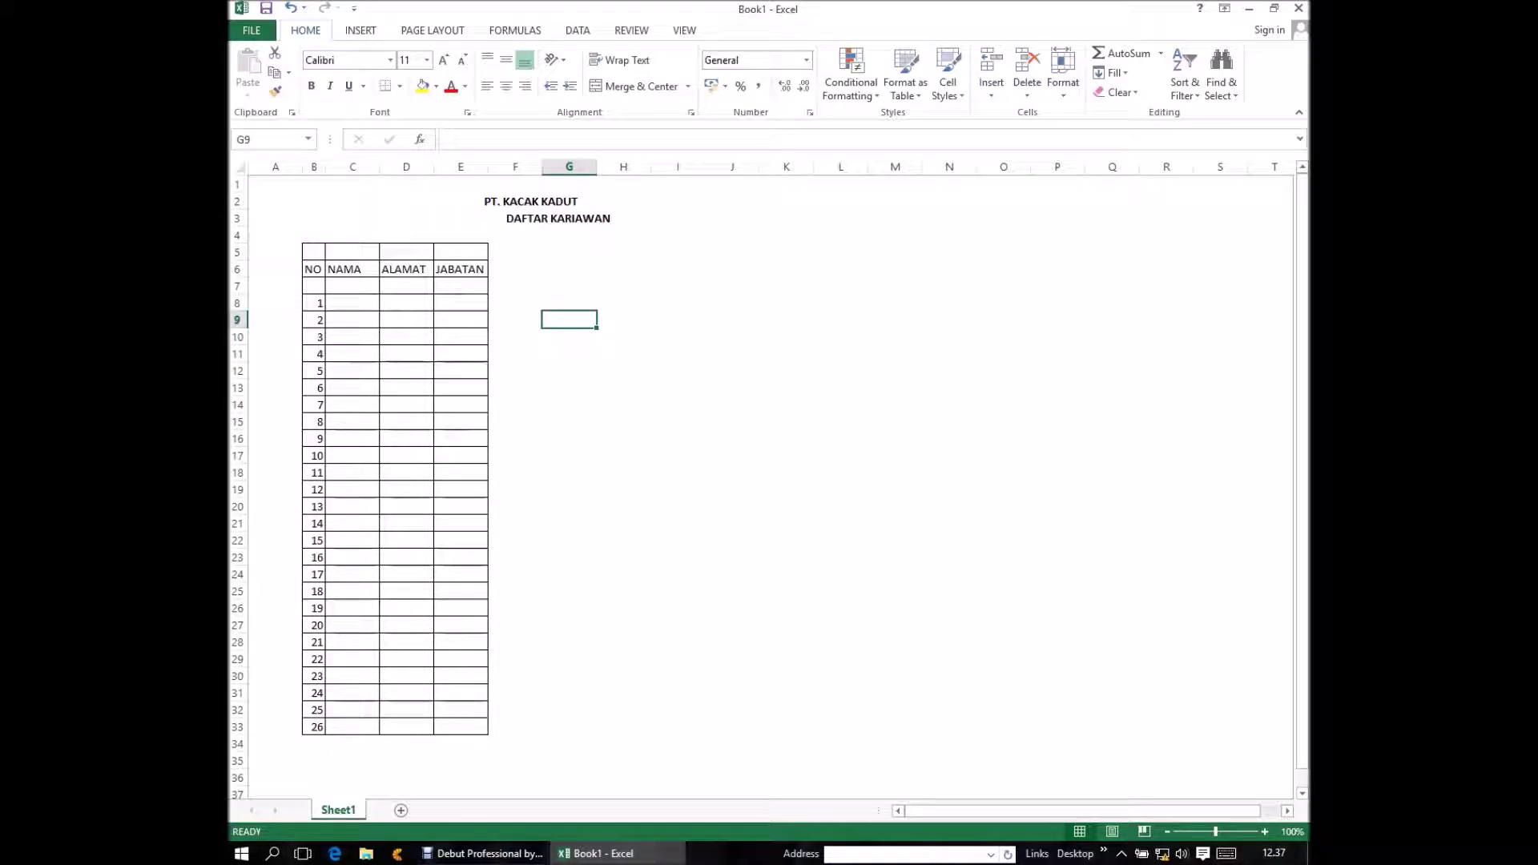
{"action": "left_click", "coordinate": [515, 320]}
{"action": "key", "text": "Left"}
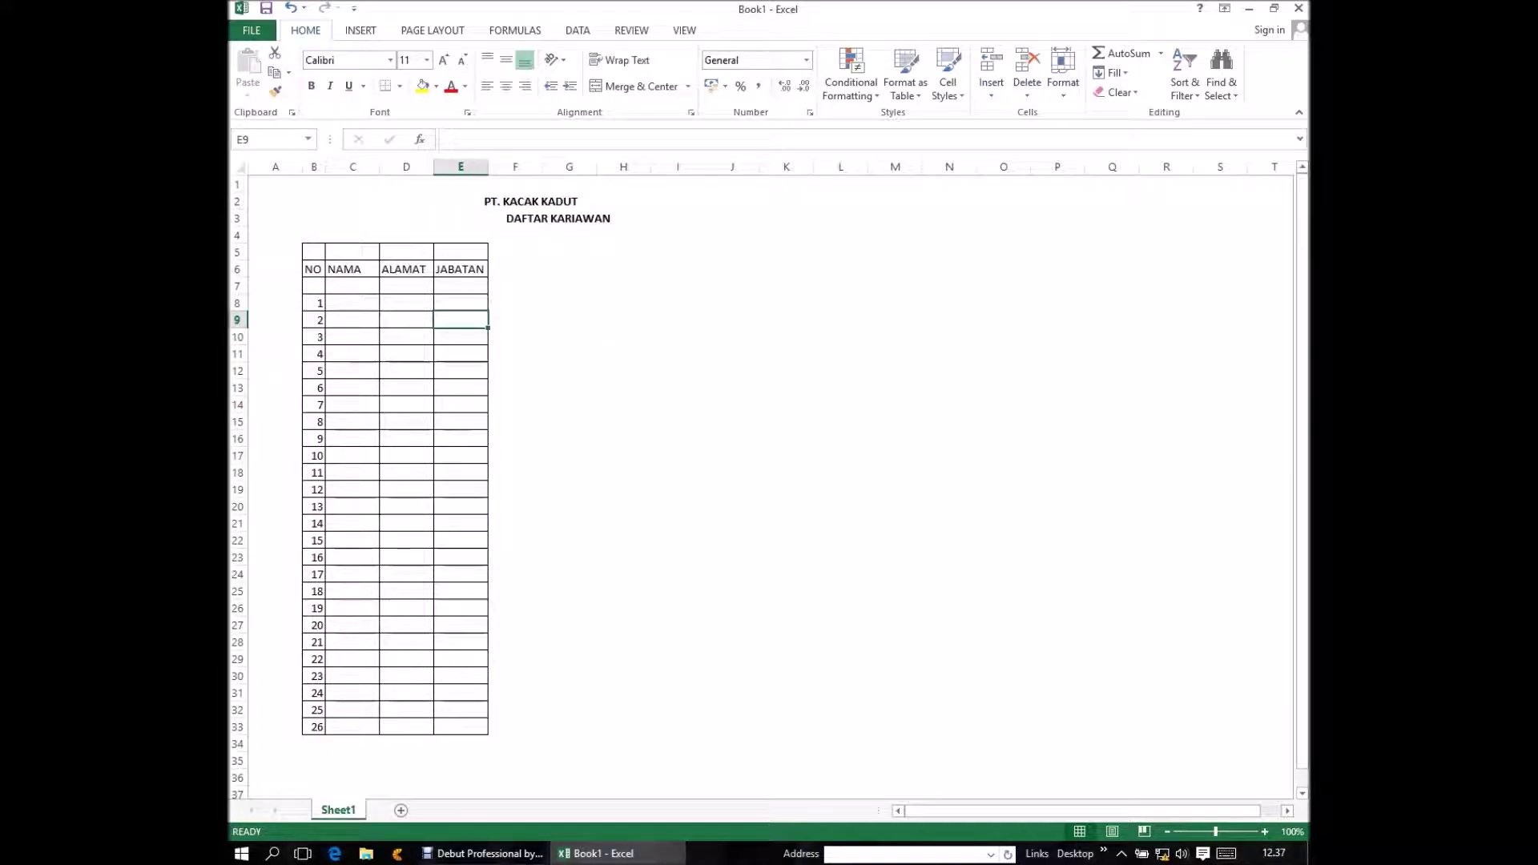
{"action": "key", "text": "Up"}
{"action": "key", "text": "Up"}
{"action": "key", "text": "Up"}
{"action": "key", "text": "Left"}
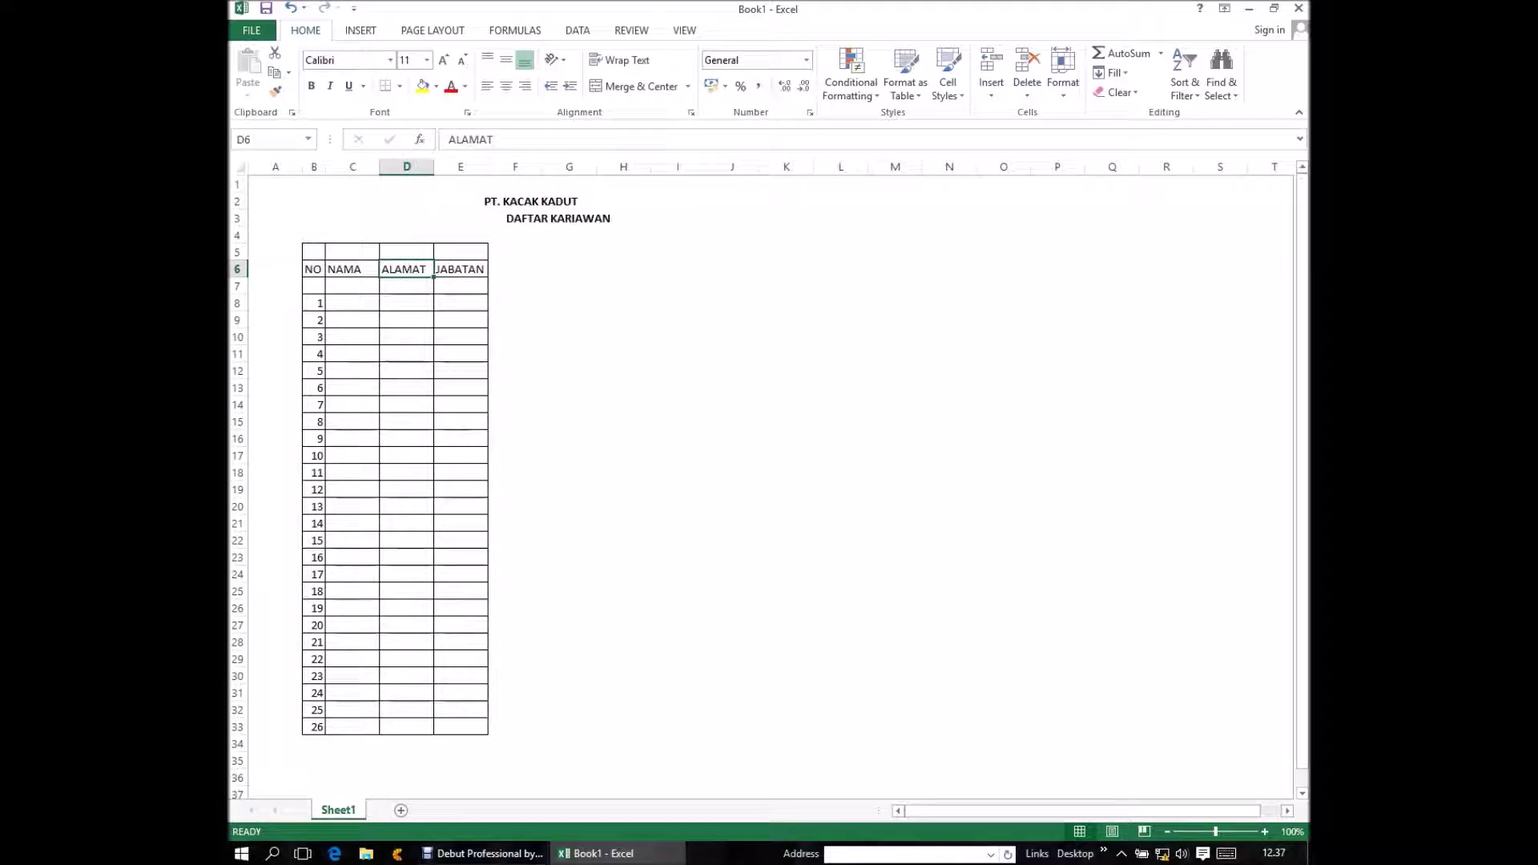
{"action": "key", "text": "Left"}
{"action": "key", "text": "Left"}
{"action": "key", "text": "Up"}
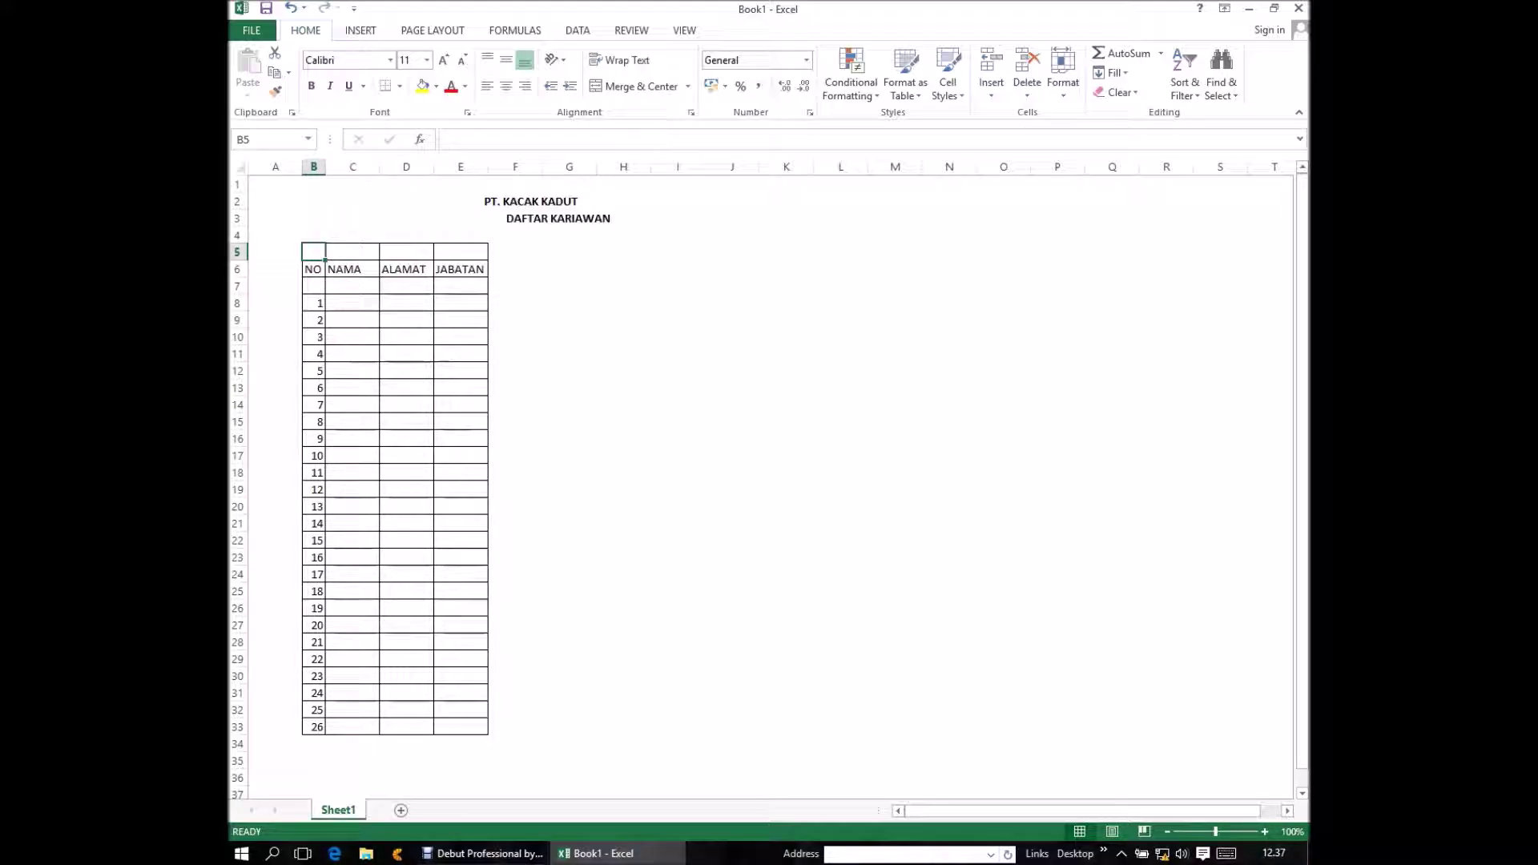
{"action": "key", "text": "shift+Down"}
{"action": "key", "text": "shift+Down"}
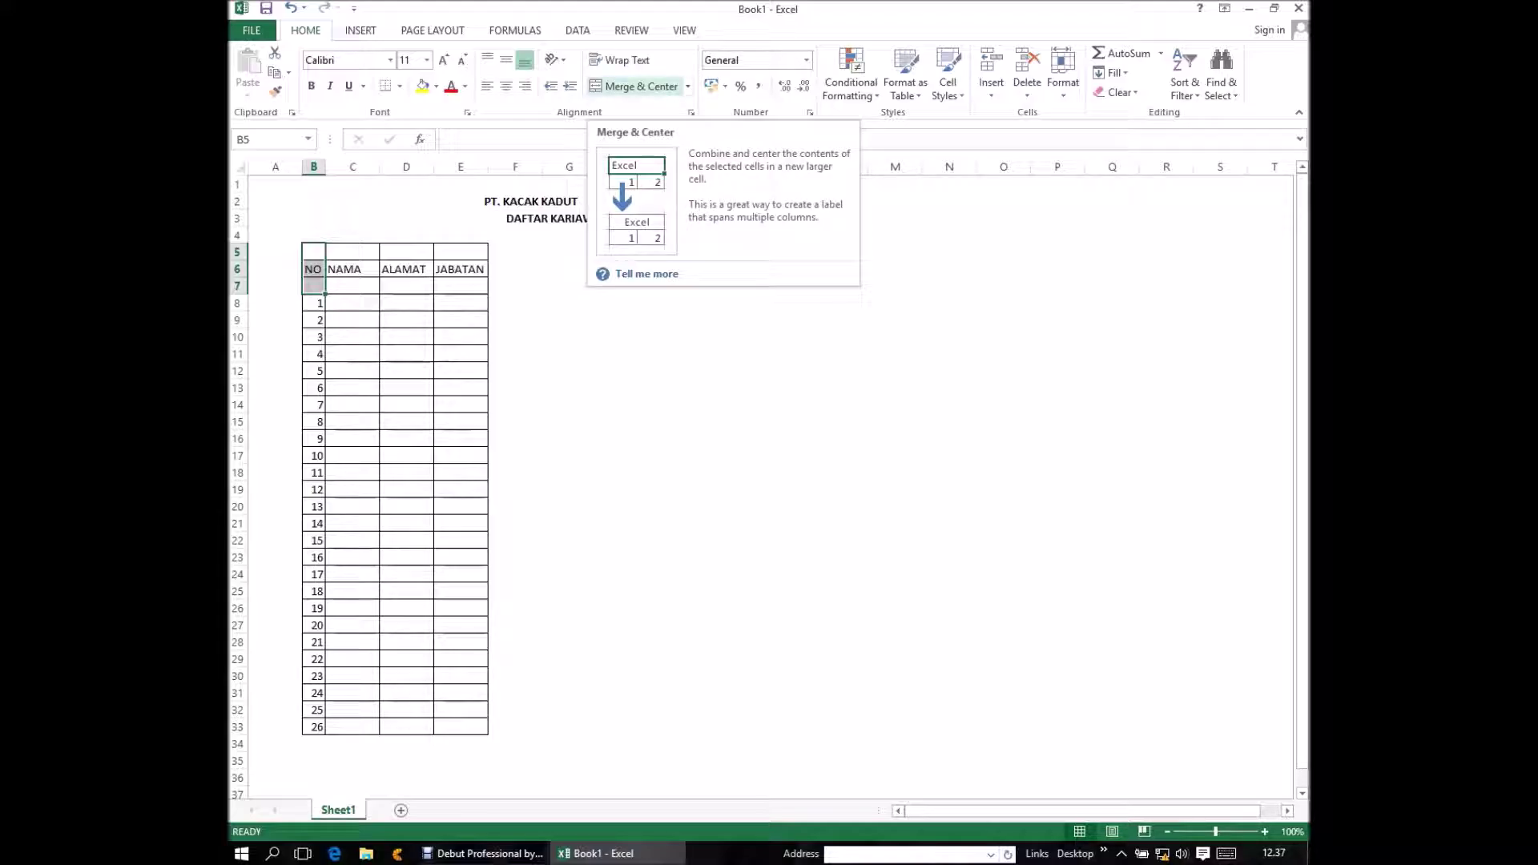
- Merge and middle-align the NO and NAMA header cells across rows 5–7
{"action": "left_click", "coordinate": [635, 85]}
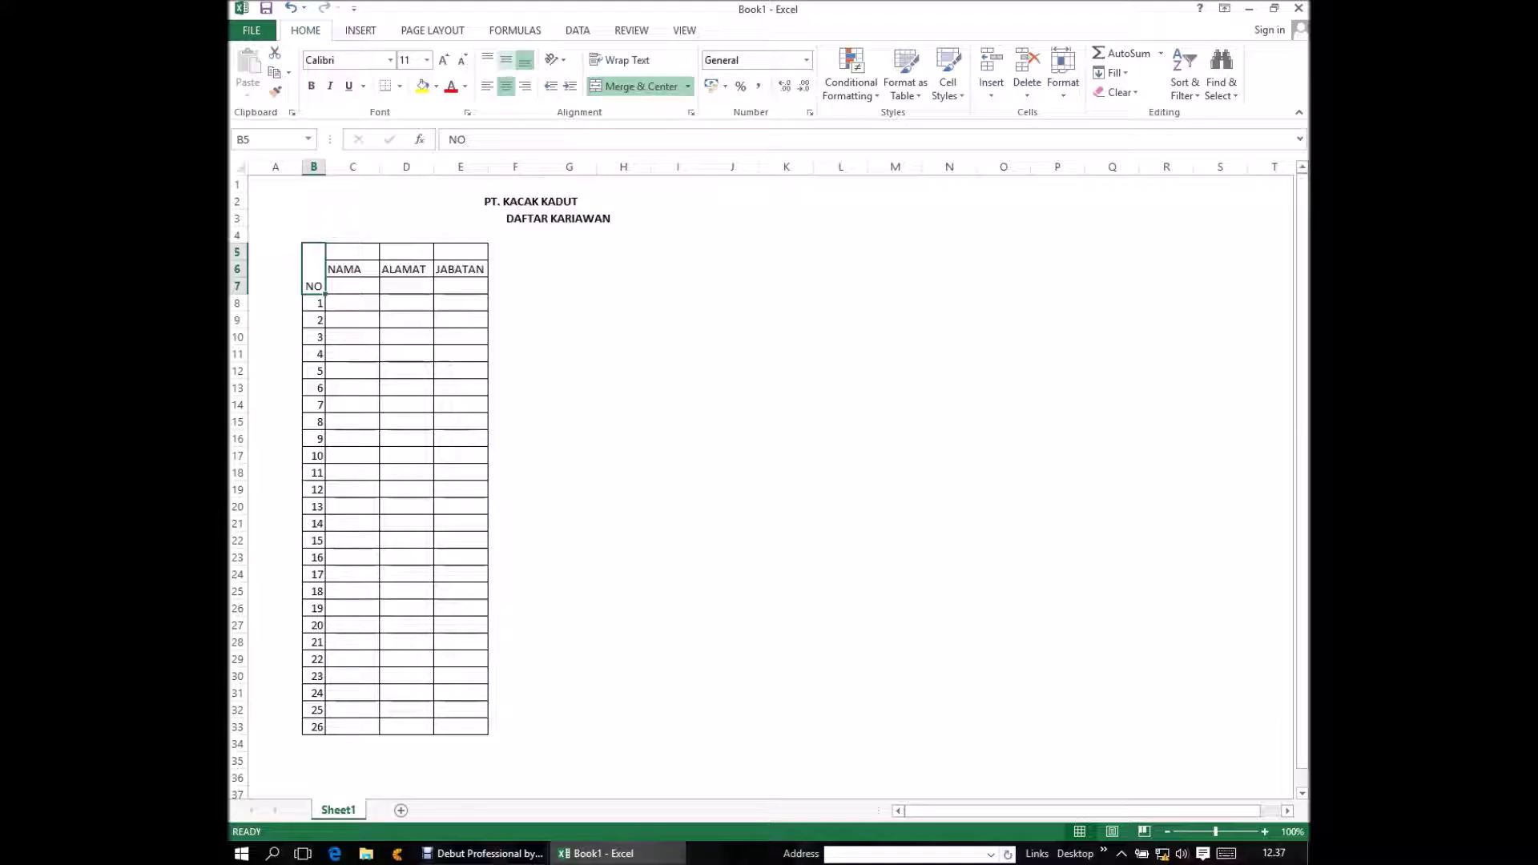
{"action": "left_click", "coordinate": [506, 61]}
{"action": "left_click", "coordinate": [352, 251]}
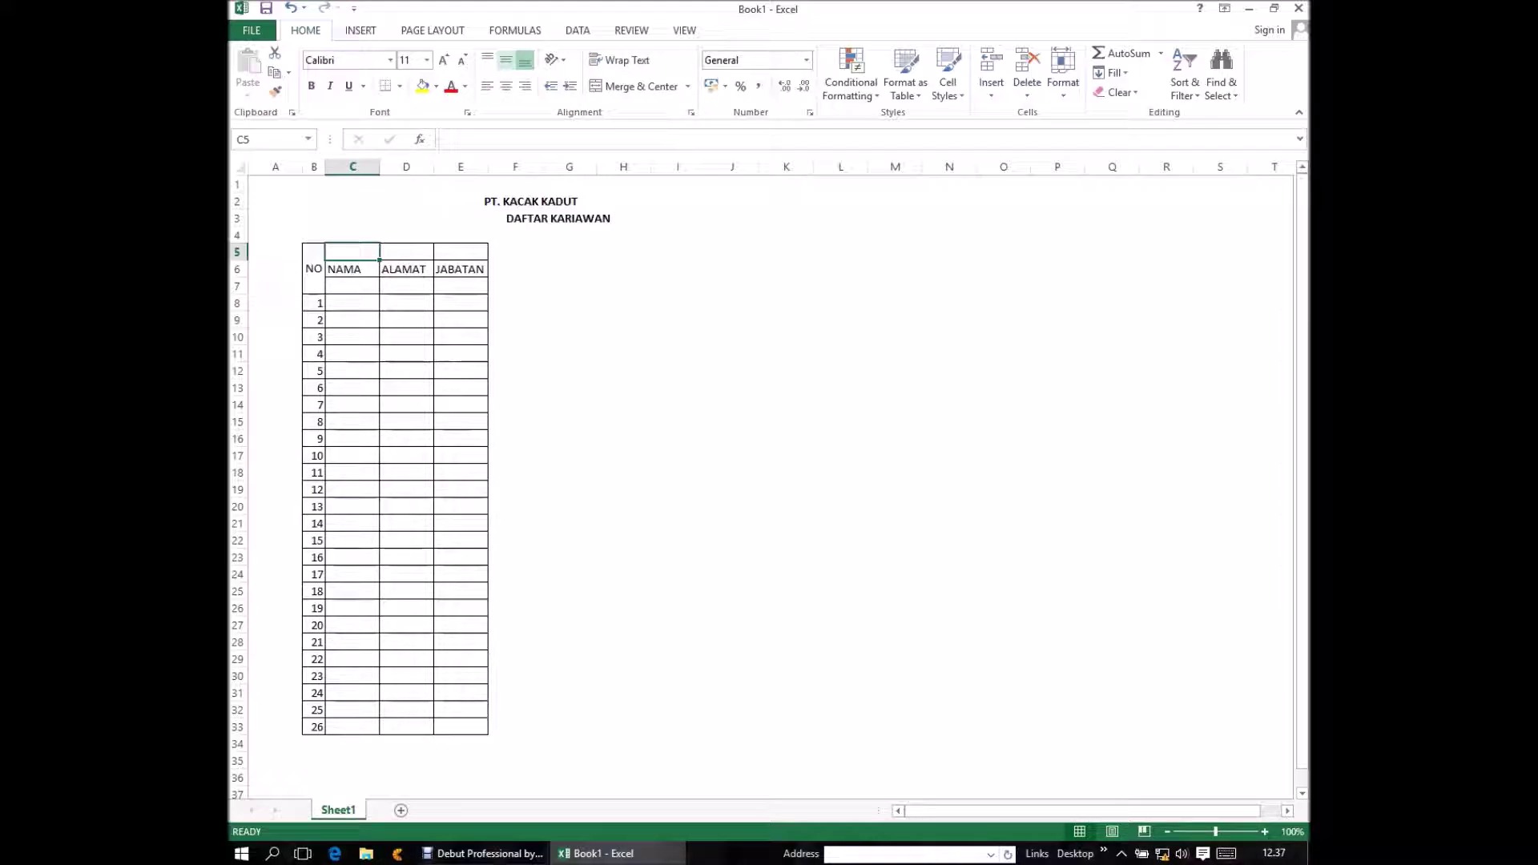
{"action": "key", "text": "shift+Down"}
{"action": "key", "text": "shift+Down"}
{"action": "key", "text": "shift+Down"}
{"action": "key", "text": "shift+Down"}
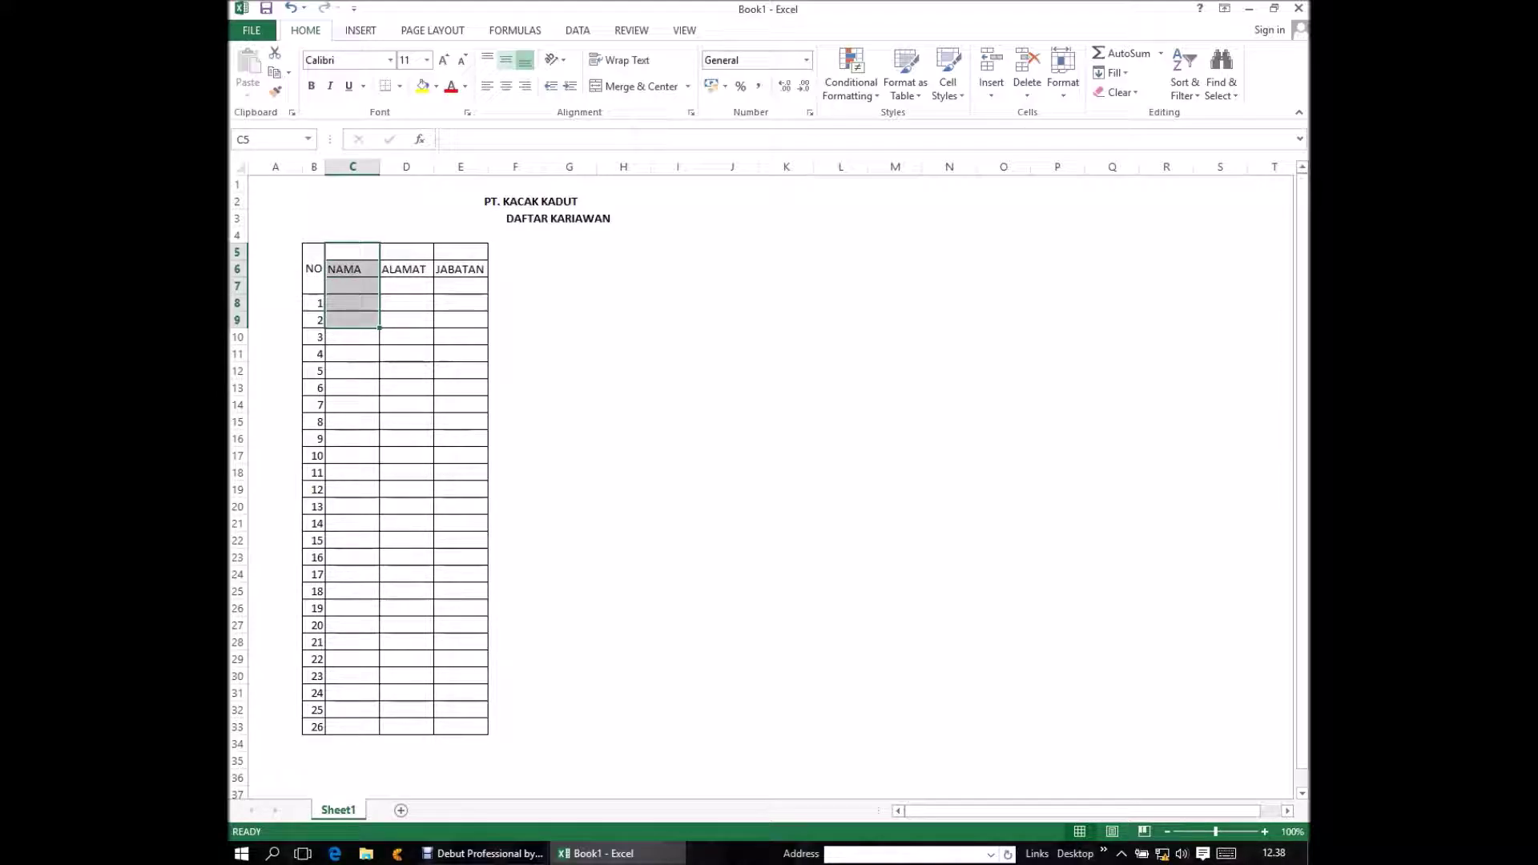
{"action": "left_click_drag", "start_coordinate": [362, 303], "coordinate": [352, 287]}
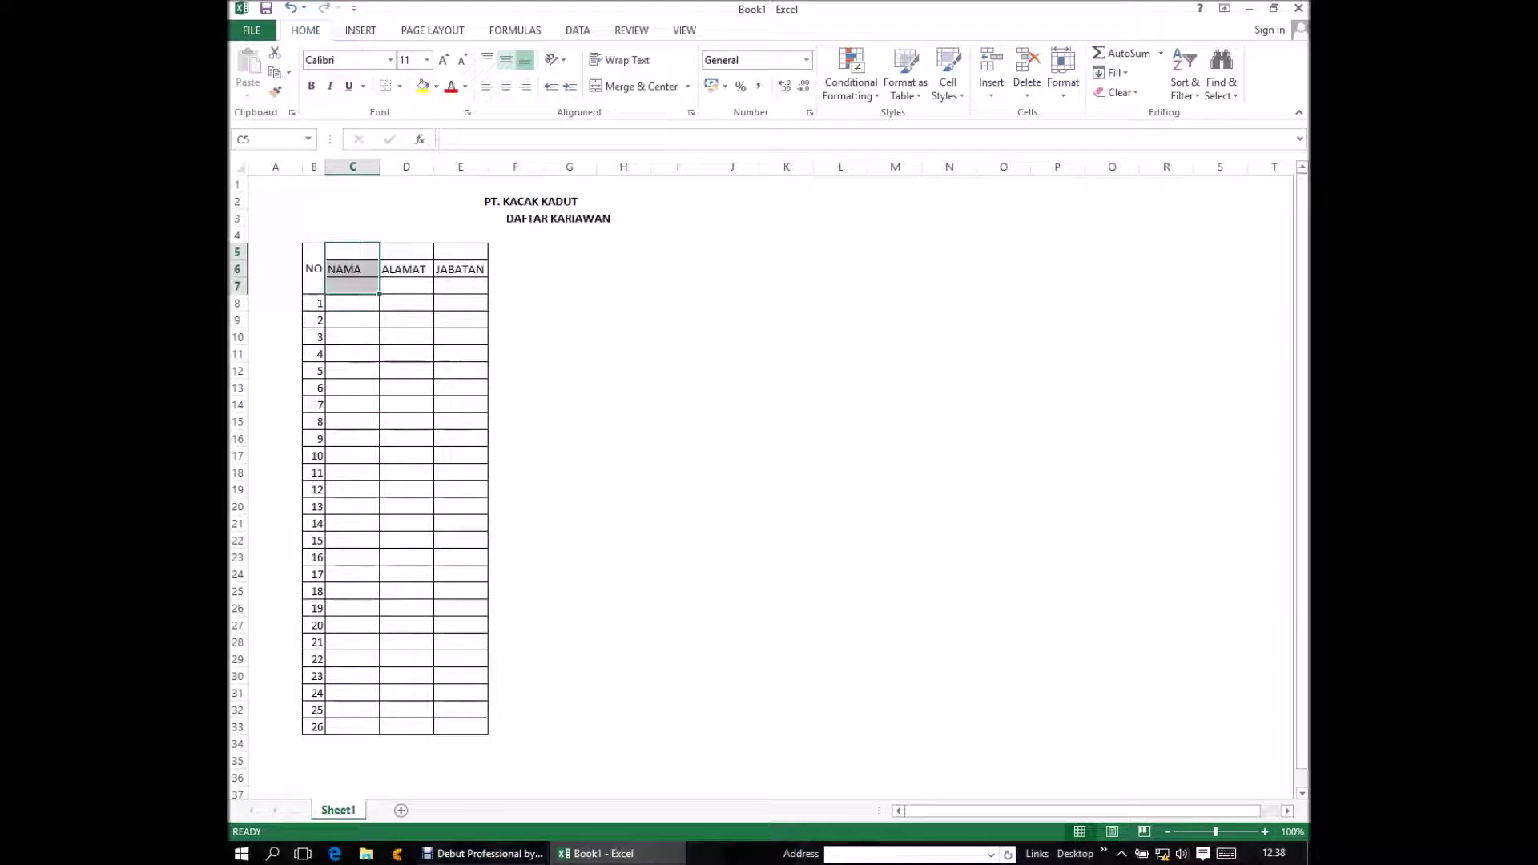
{"action": "left_click", "coordinate": [505, 61]}
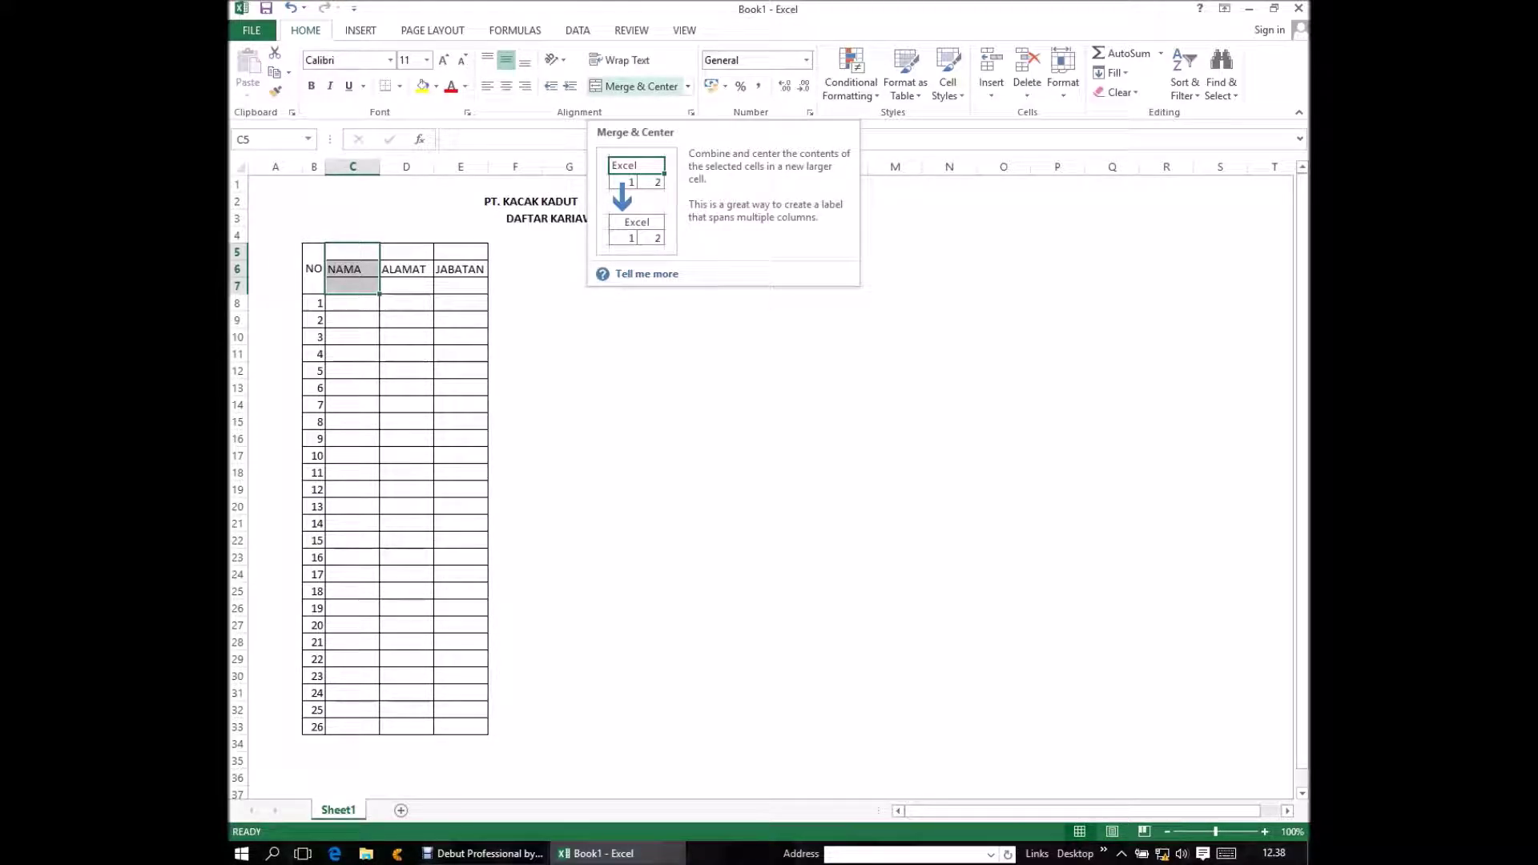
{"action": "left_click", "coordinate": [637, 86]}
- Merge and middle-align the three ALAMAT header cells in D5:D7
{"action": "left_click", "coordinate": [406, 252]}
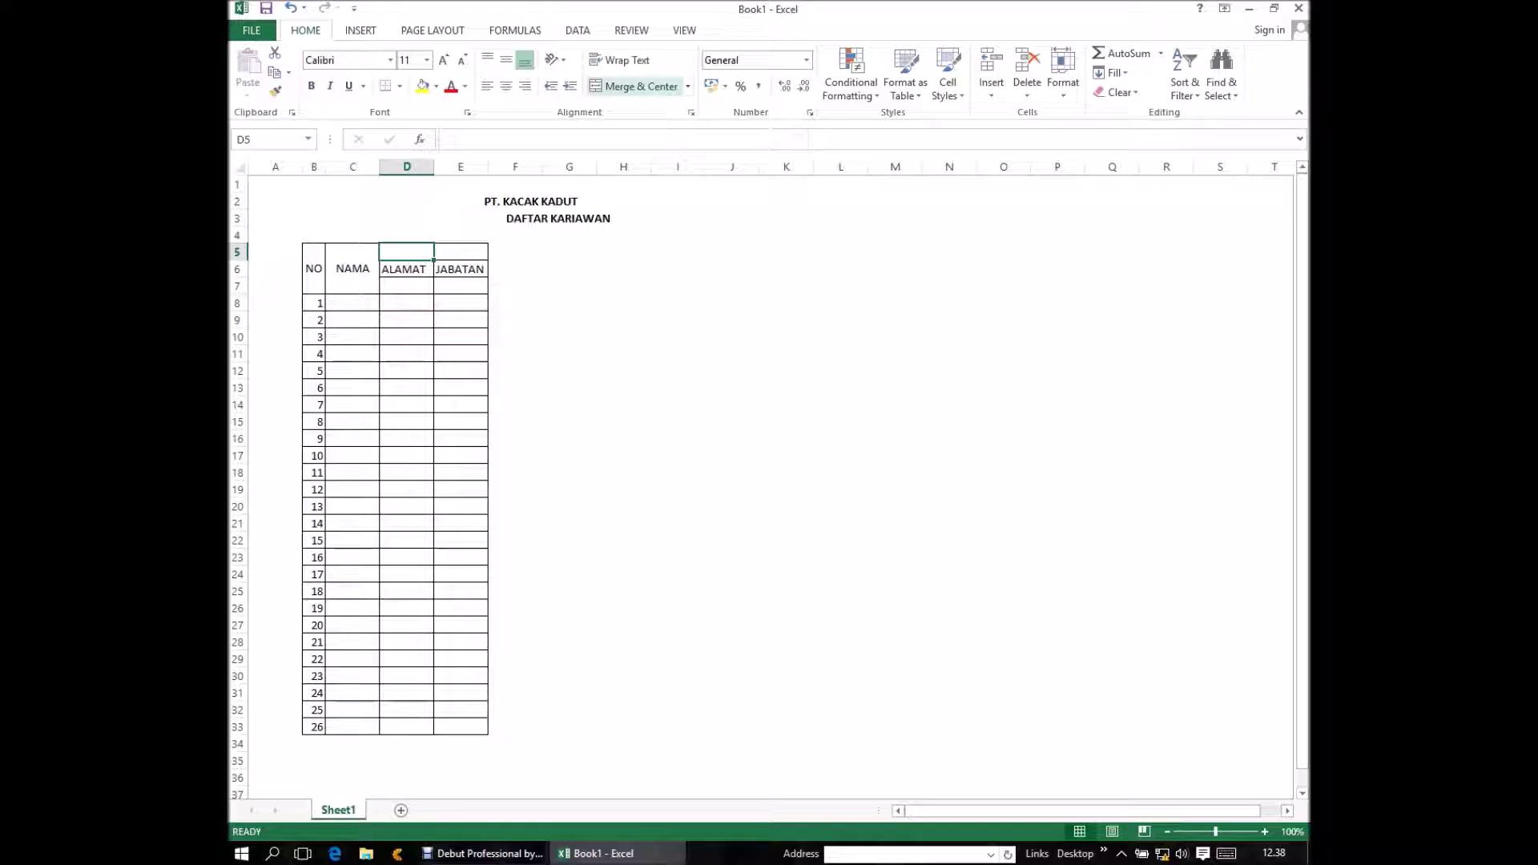
{"action": "left_click_drag", "start_coordinate": [406, 252], "coordinate": [406, 286]}
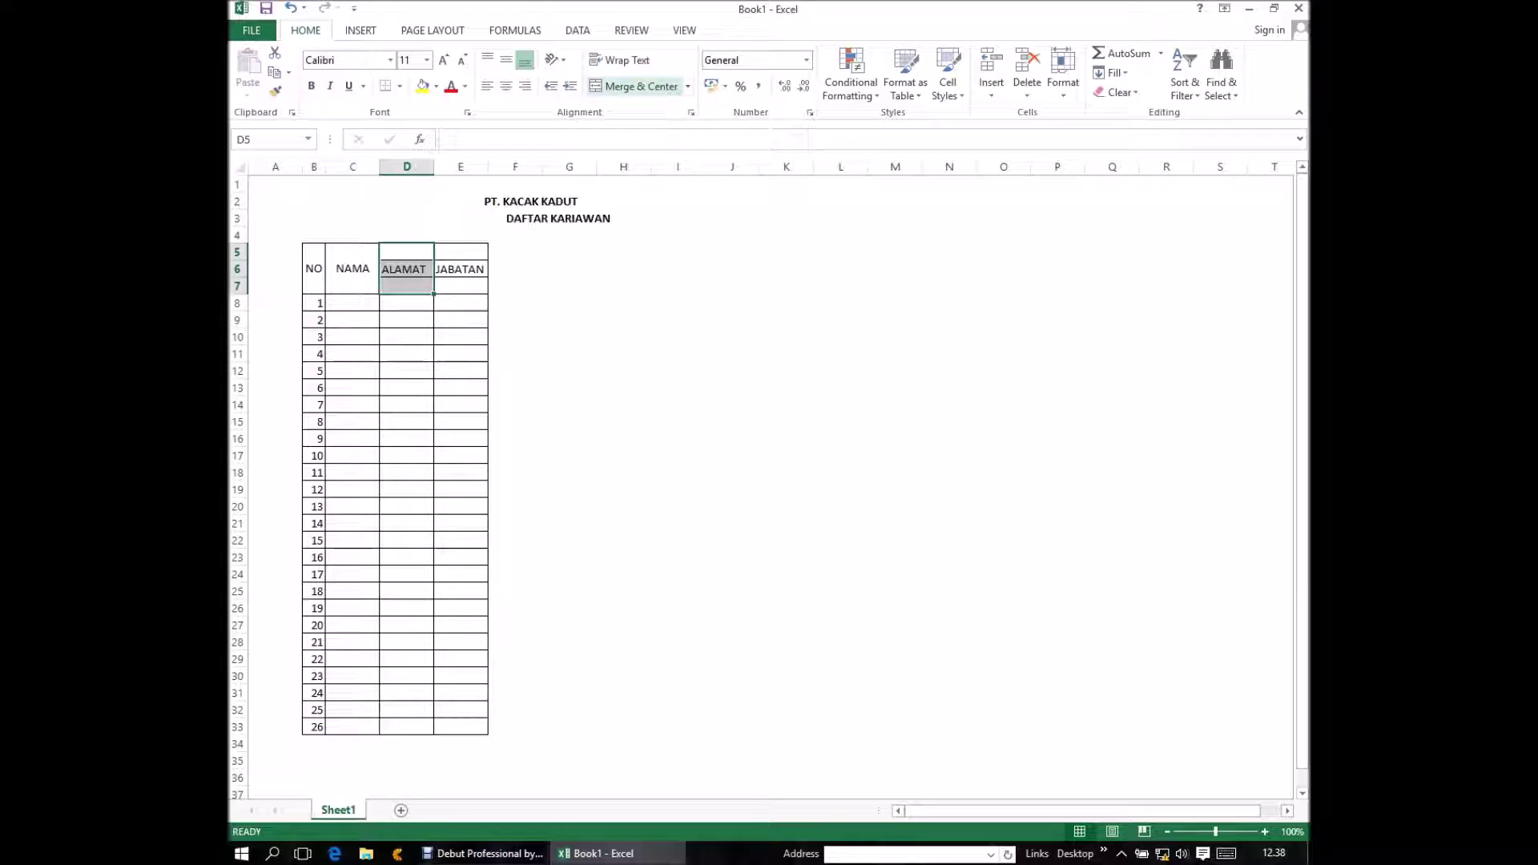
{"action": "left_click", "coordinate": [633, 86]}
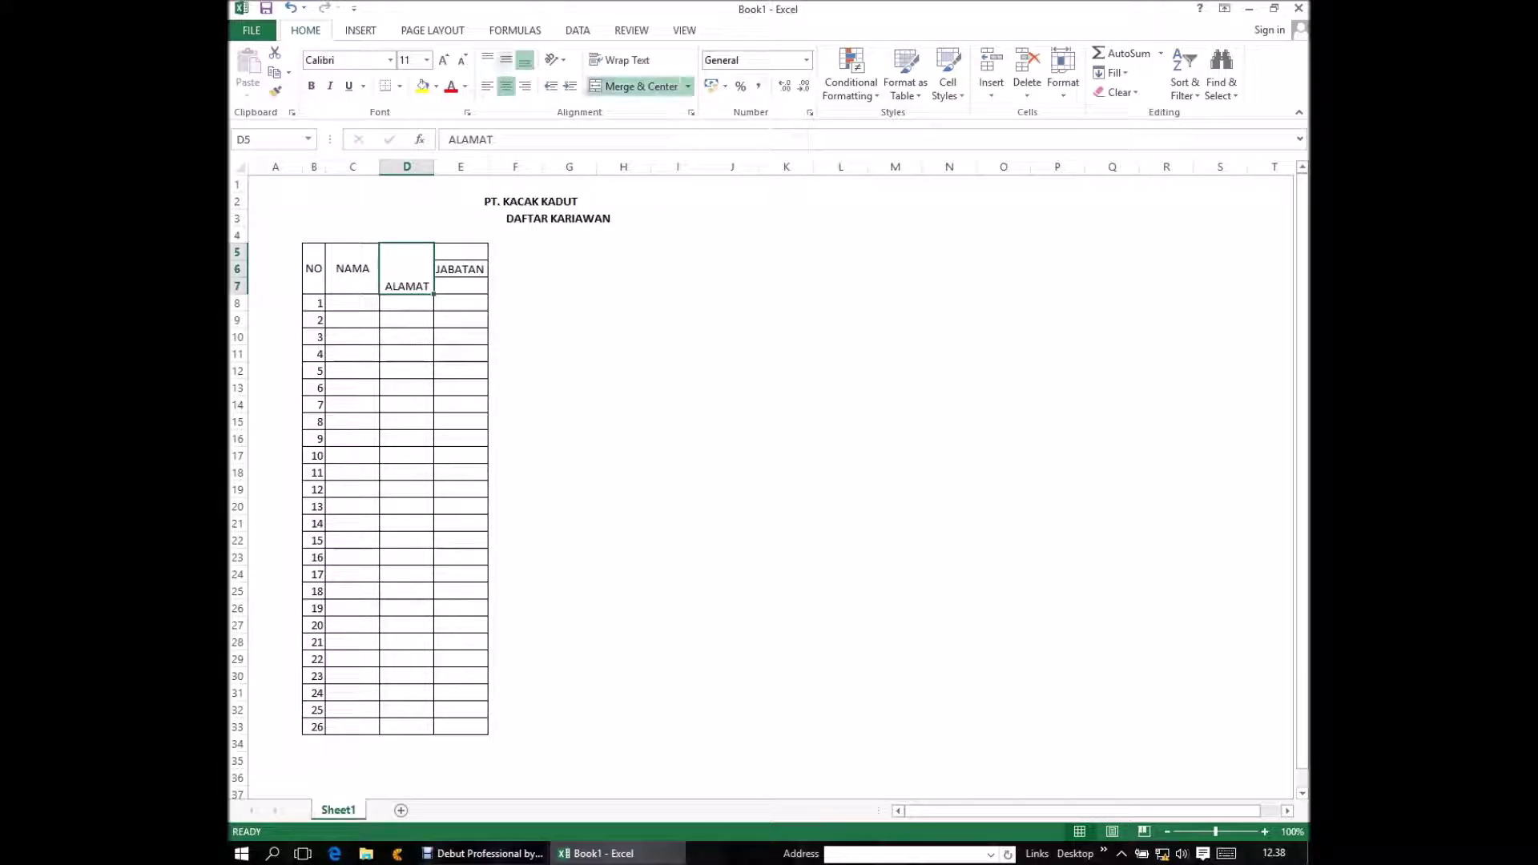
{"action": "left_click", "coordinate": [505, 60]}
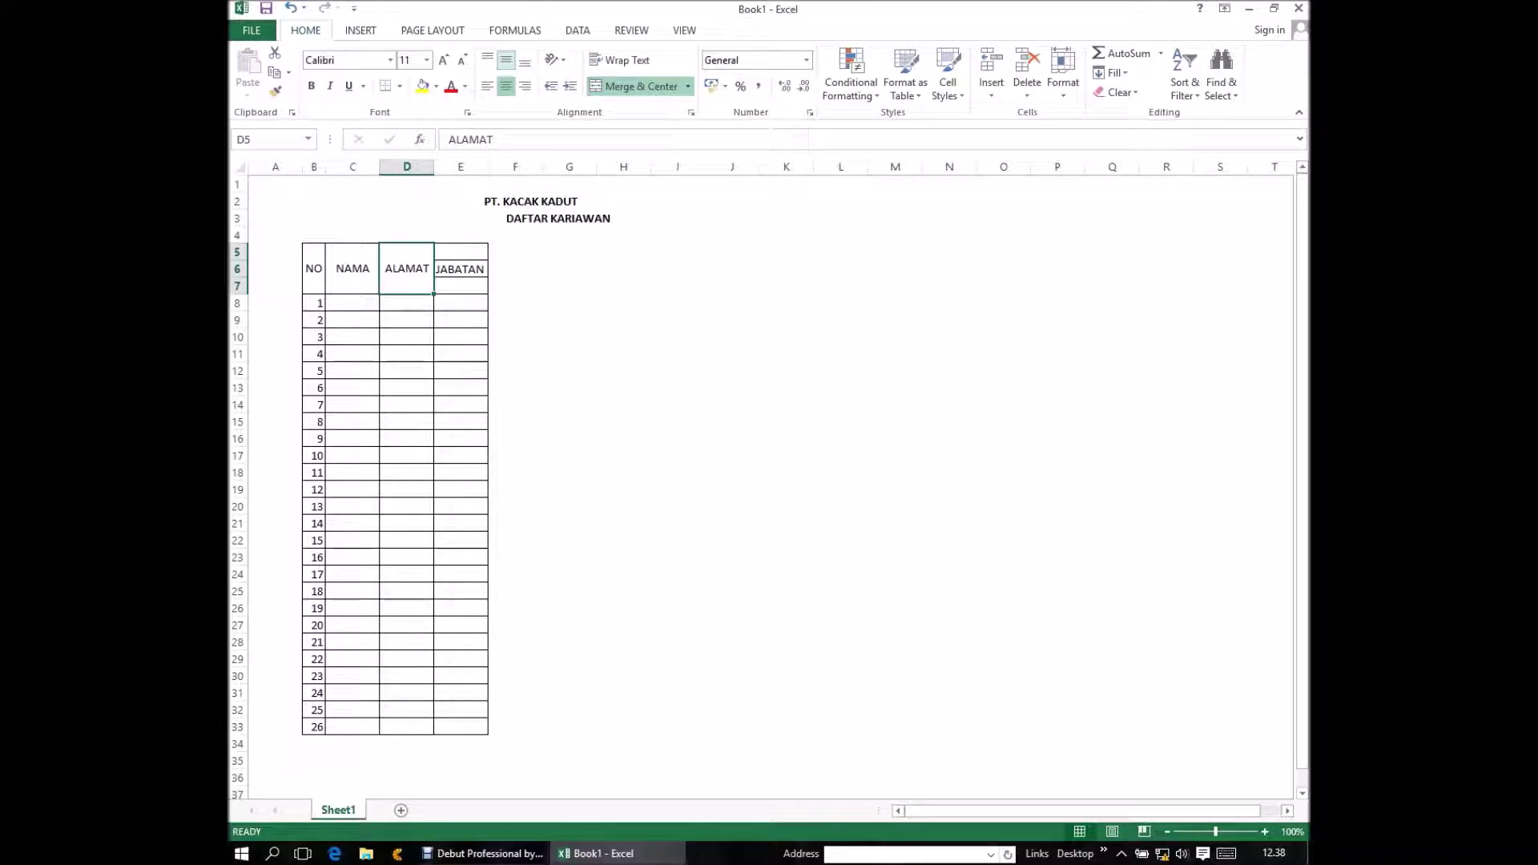
{"action": "left_click", "coordinate": [406, 303]}
- Merge the three JABATAN header cells in E5:E7 into one
{"action": "key", "text": "Right"}
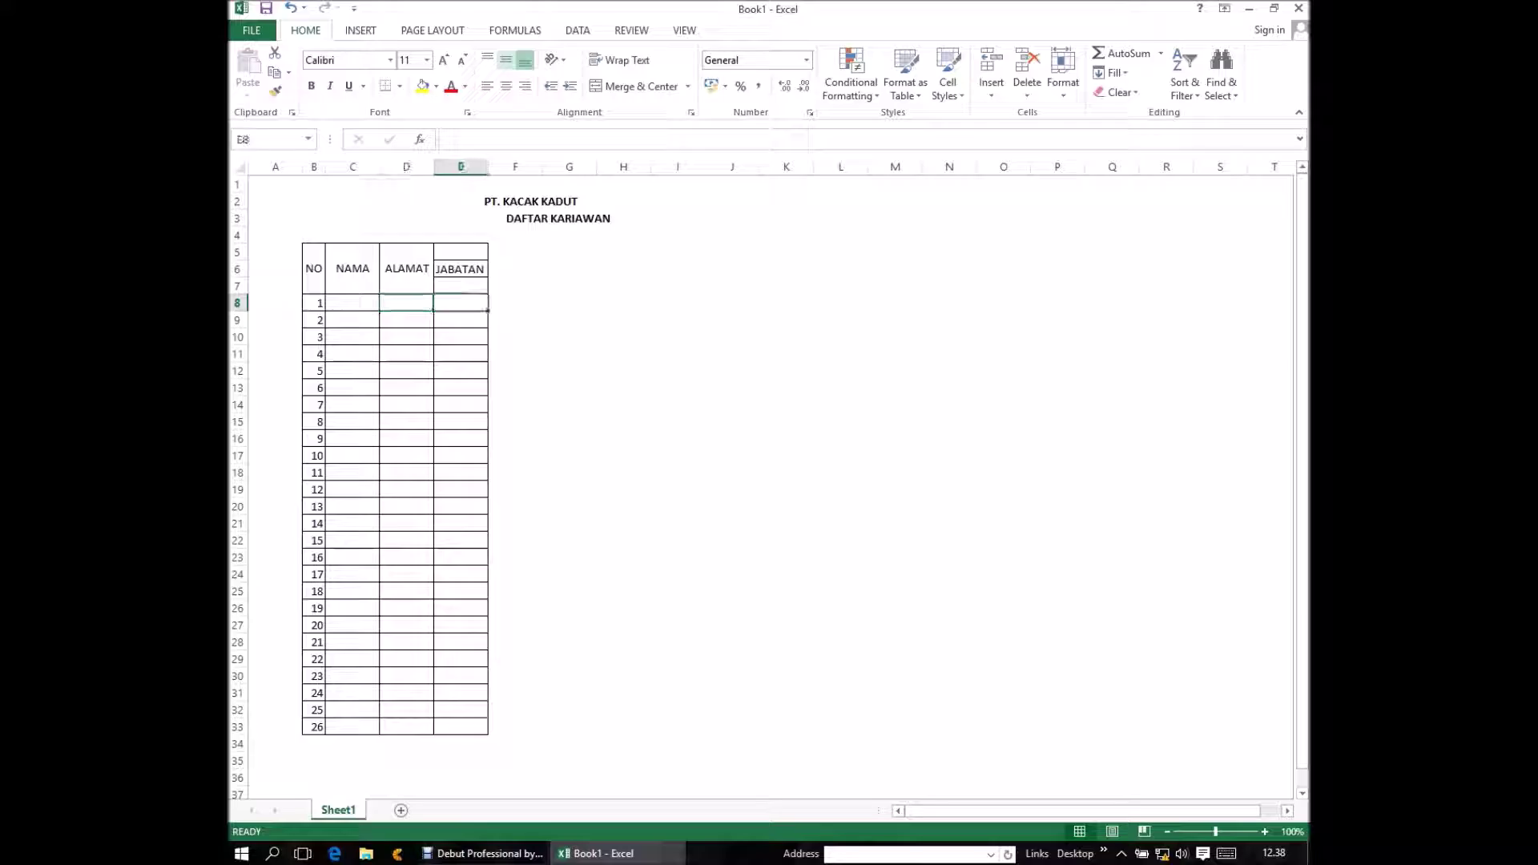
{"action": "key", "text": "Up"}
{"action": "key", "text": "Up"}
{"action": "left_click", "coordinate": [460, 251]}
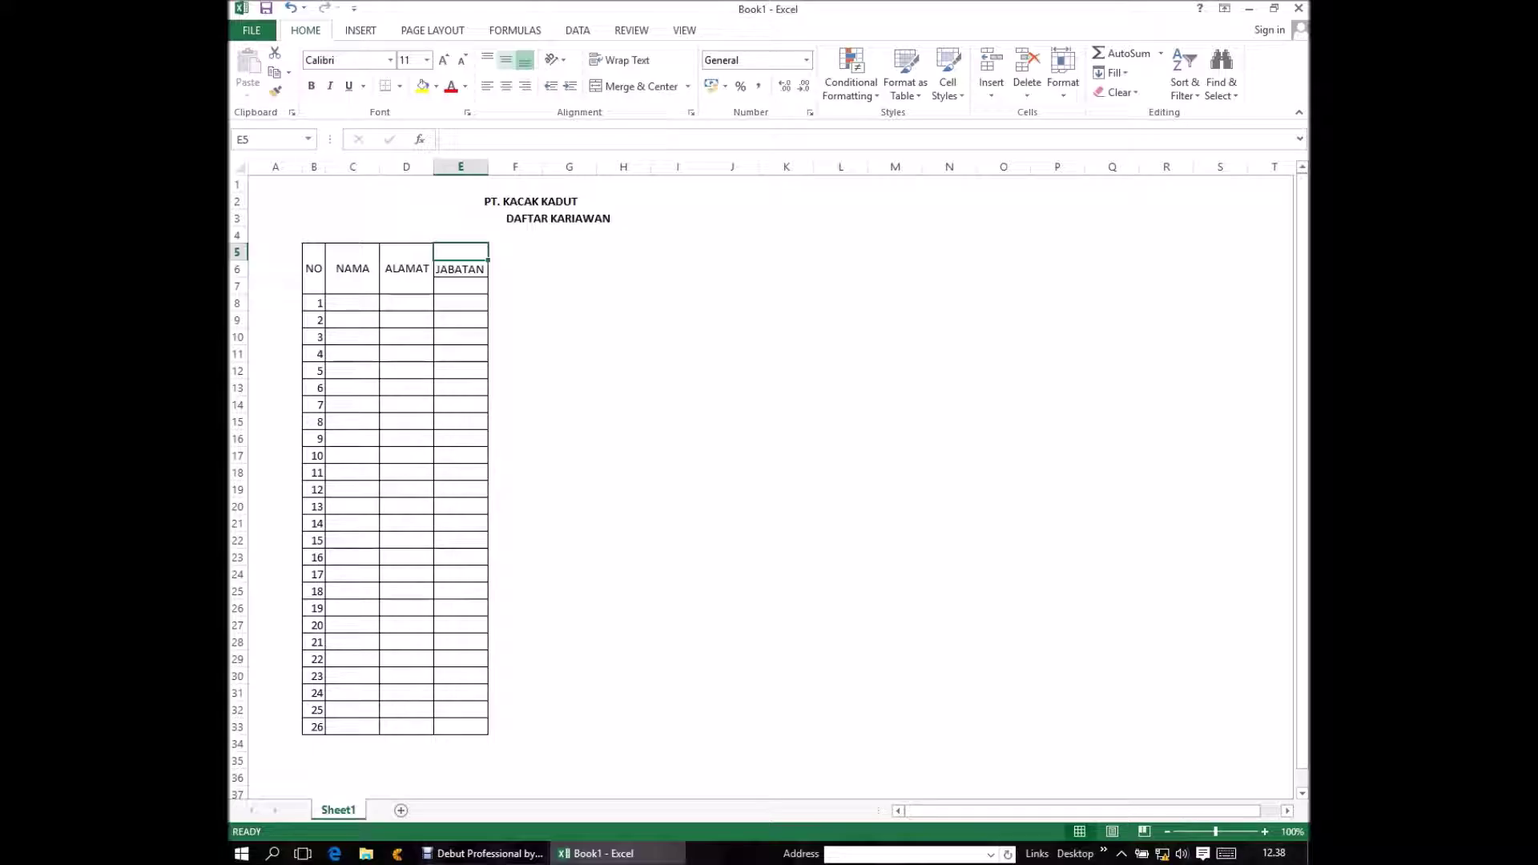
{"action": "left_click", "coordinate": [558, 218]}
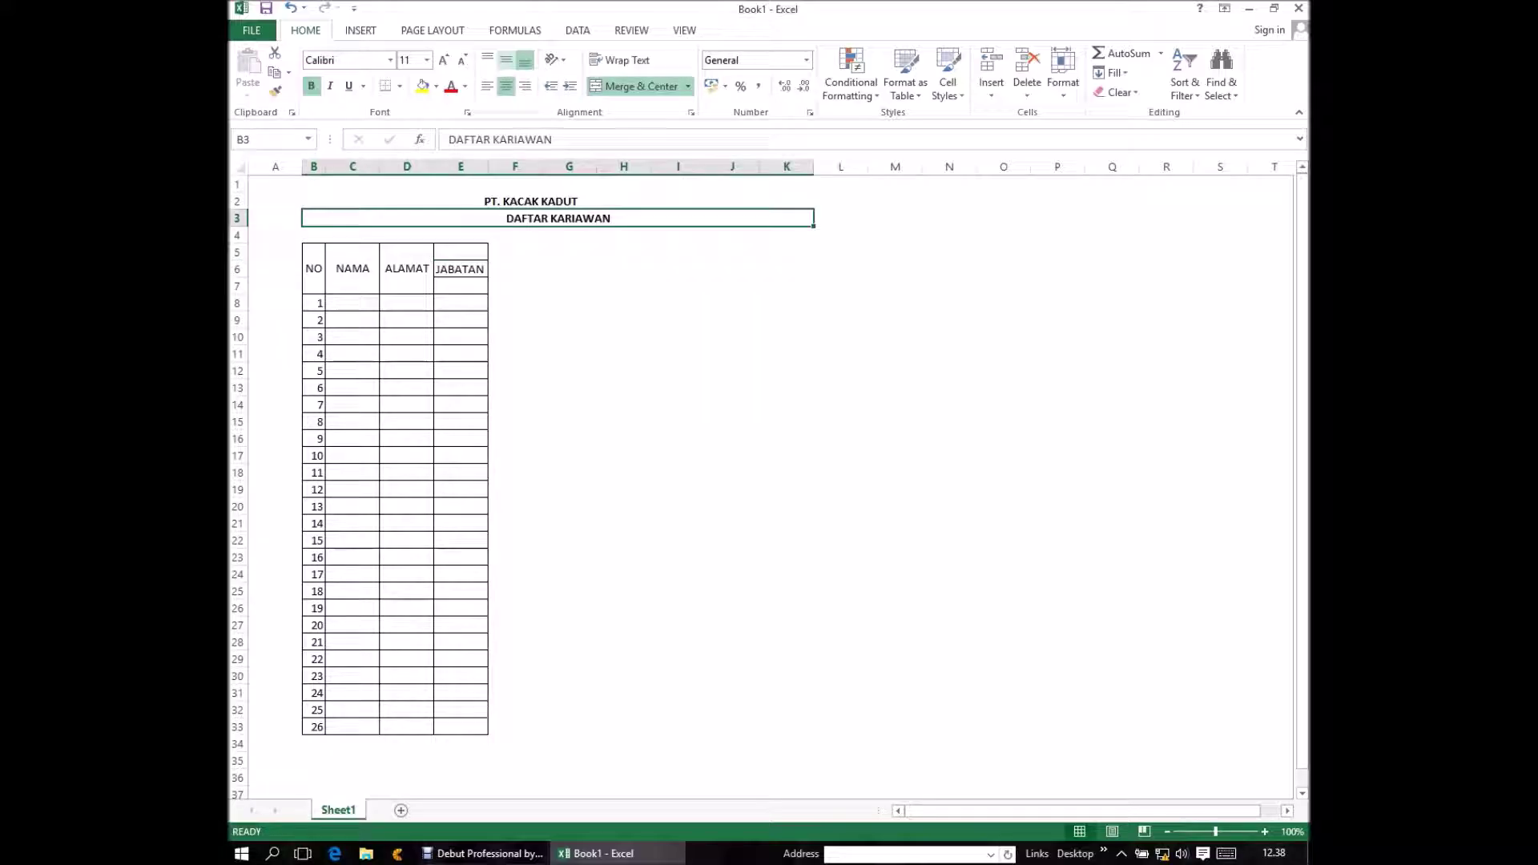
{"action": "left_click", "coordinate": [461, 353]}
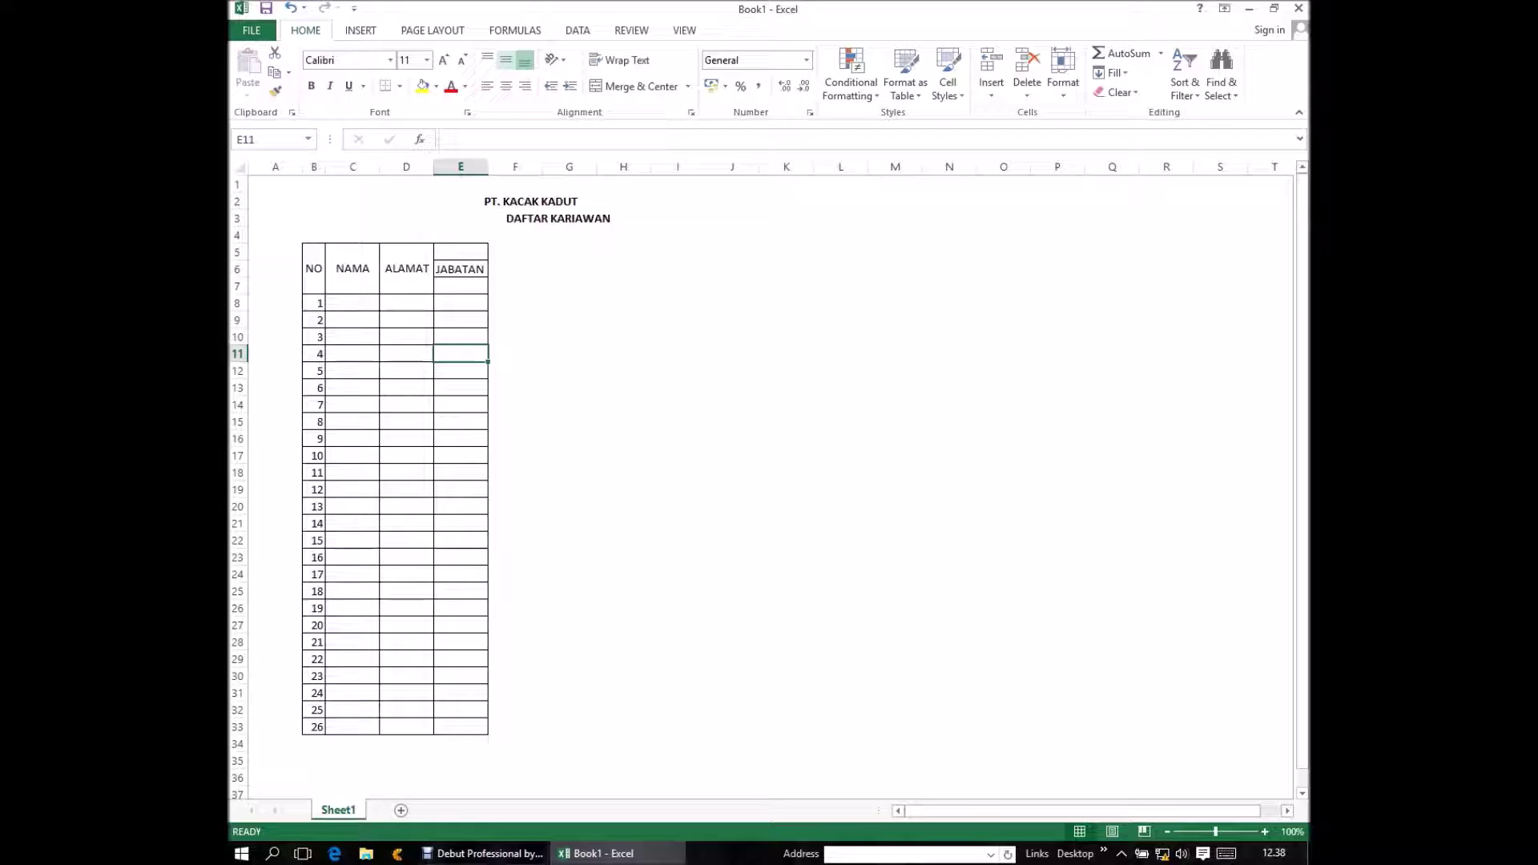
{"action": "key", "text": "Up"}
{"action": "key", "text": "Up"}
{"action": "key", "text": "Up"}
{"action": "key", "text": "Up"}
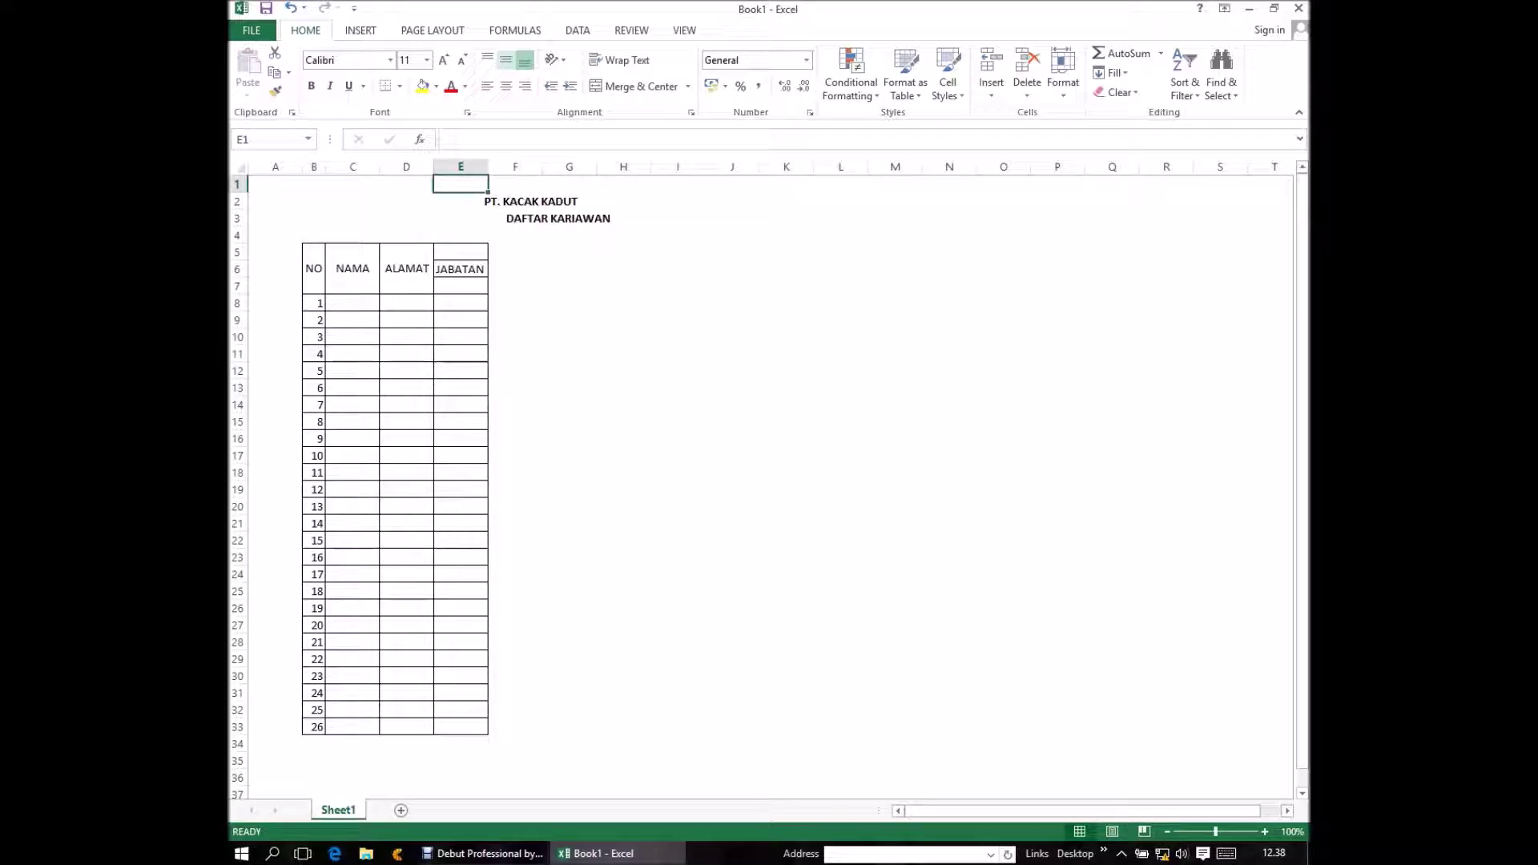
{"action": "key", "text": "Down"}
{"action": "key", "text": "Down"}
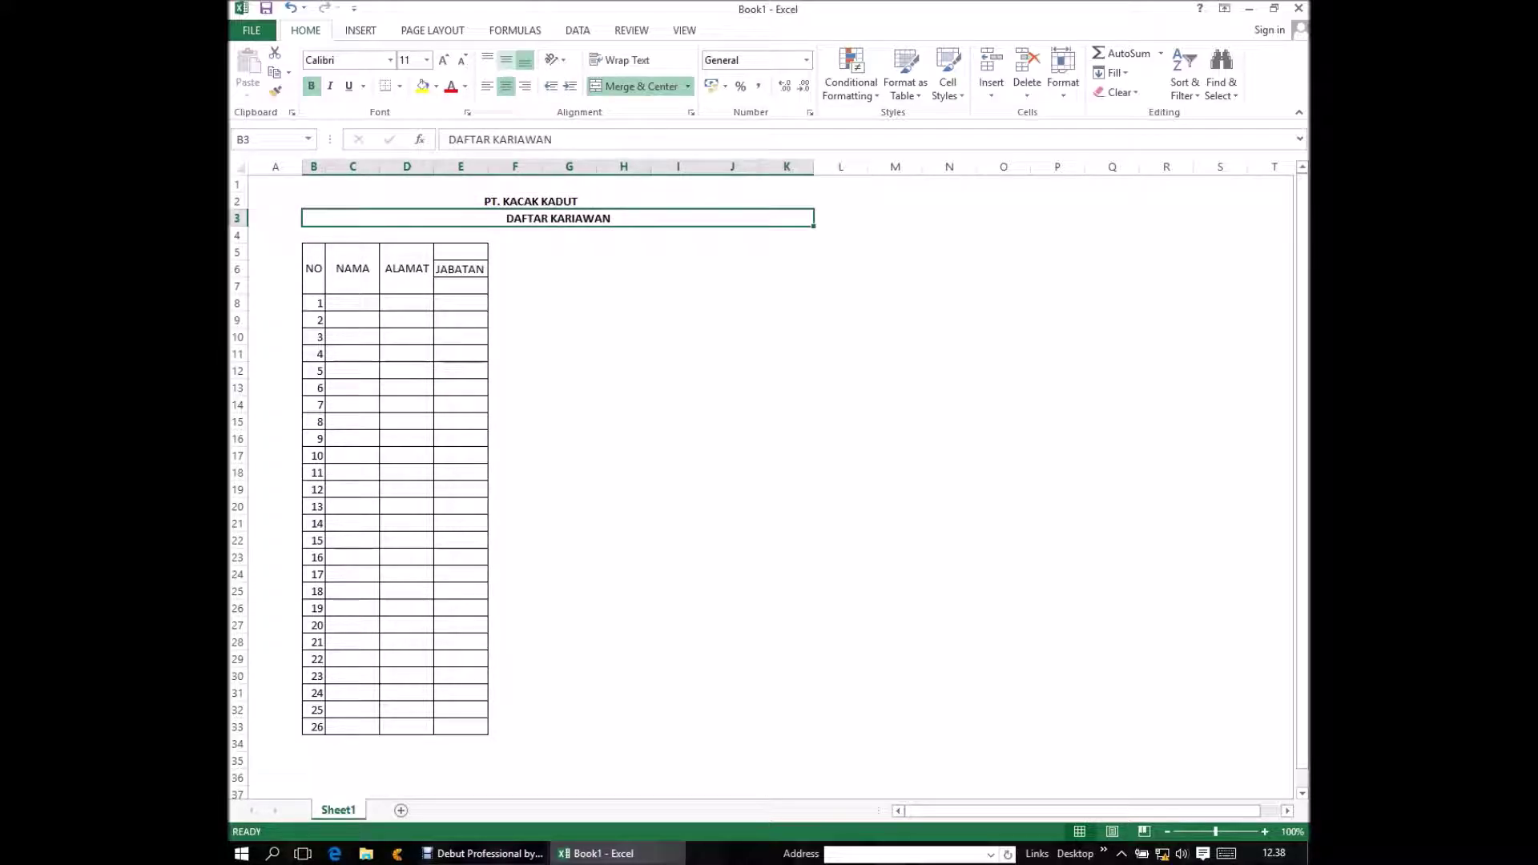
{"action": "key", "text": "Down"}
{"action": "key", "text": "Down"}
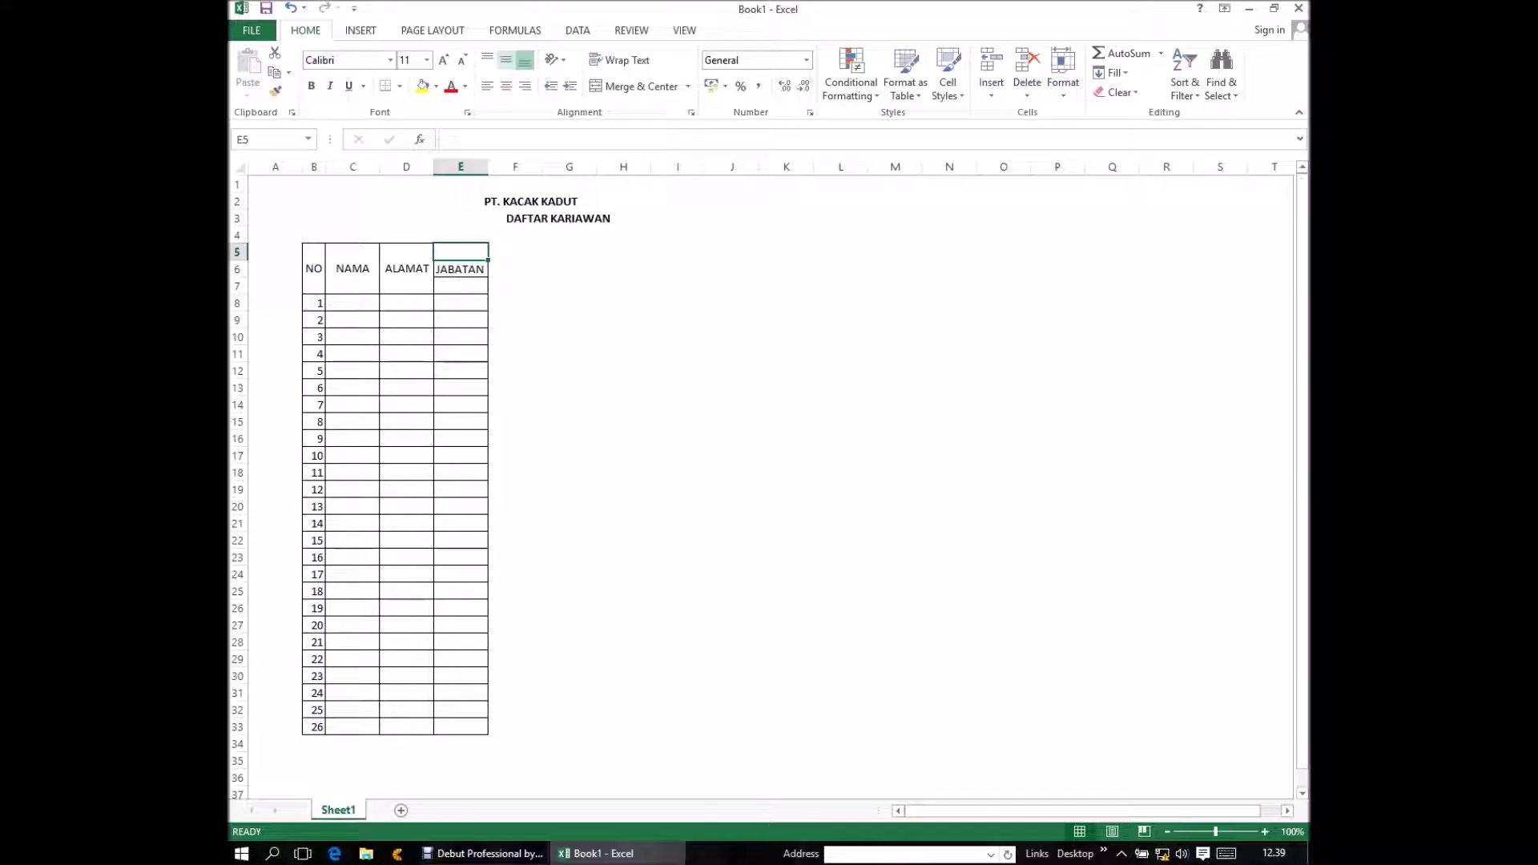
{"action": "left_click_drag", "start_coordinate": [460, 251], "coordinate": [460, 286]}
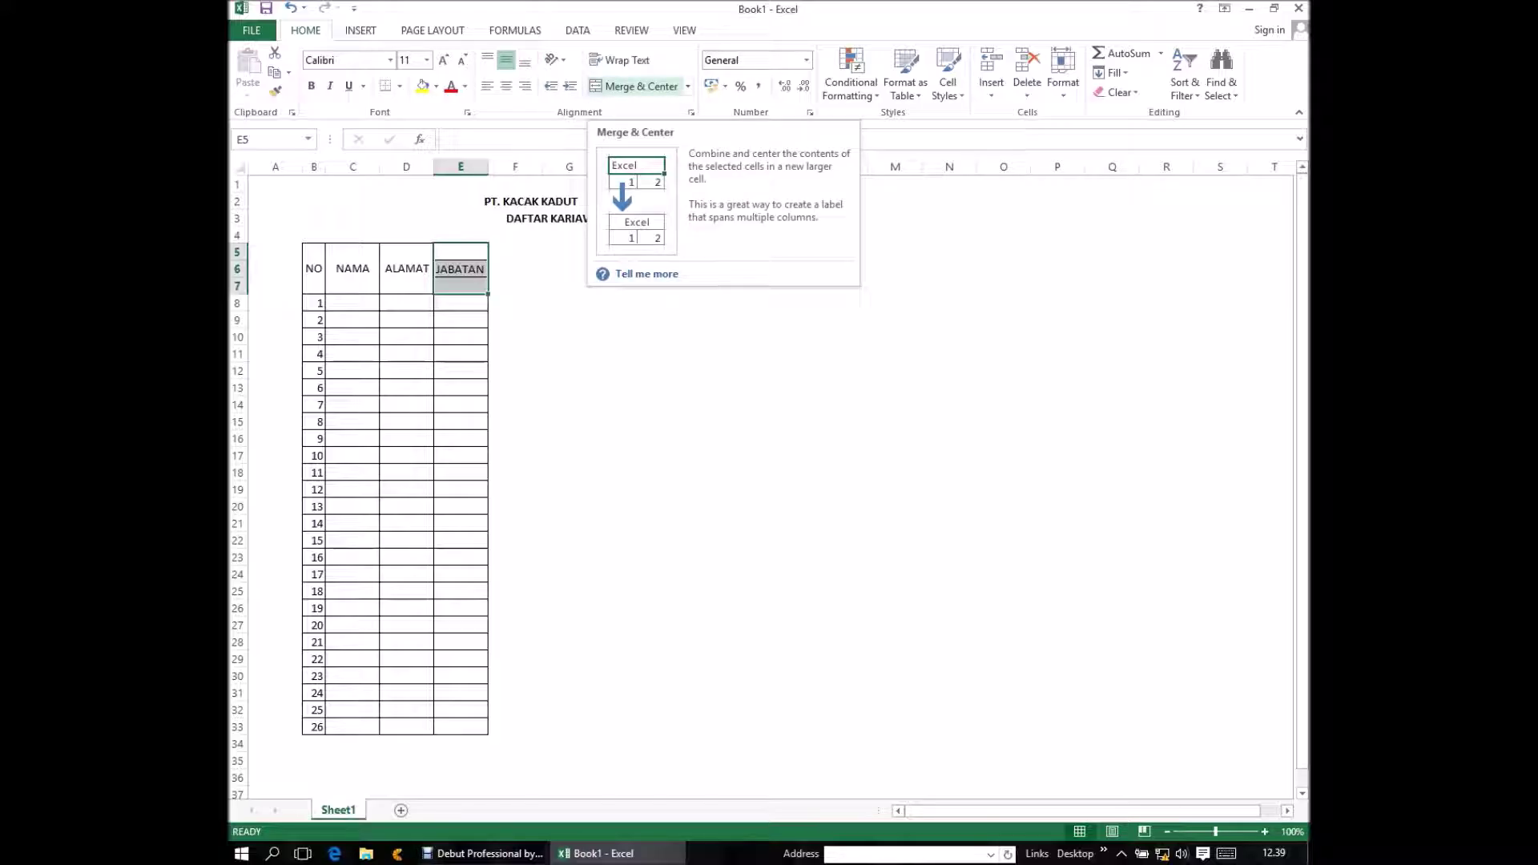
{"action": "left_click", "coordinate": [636, 87]}
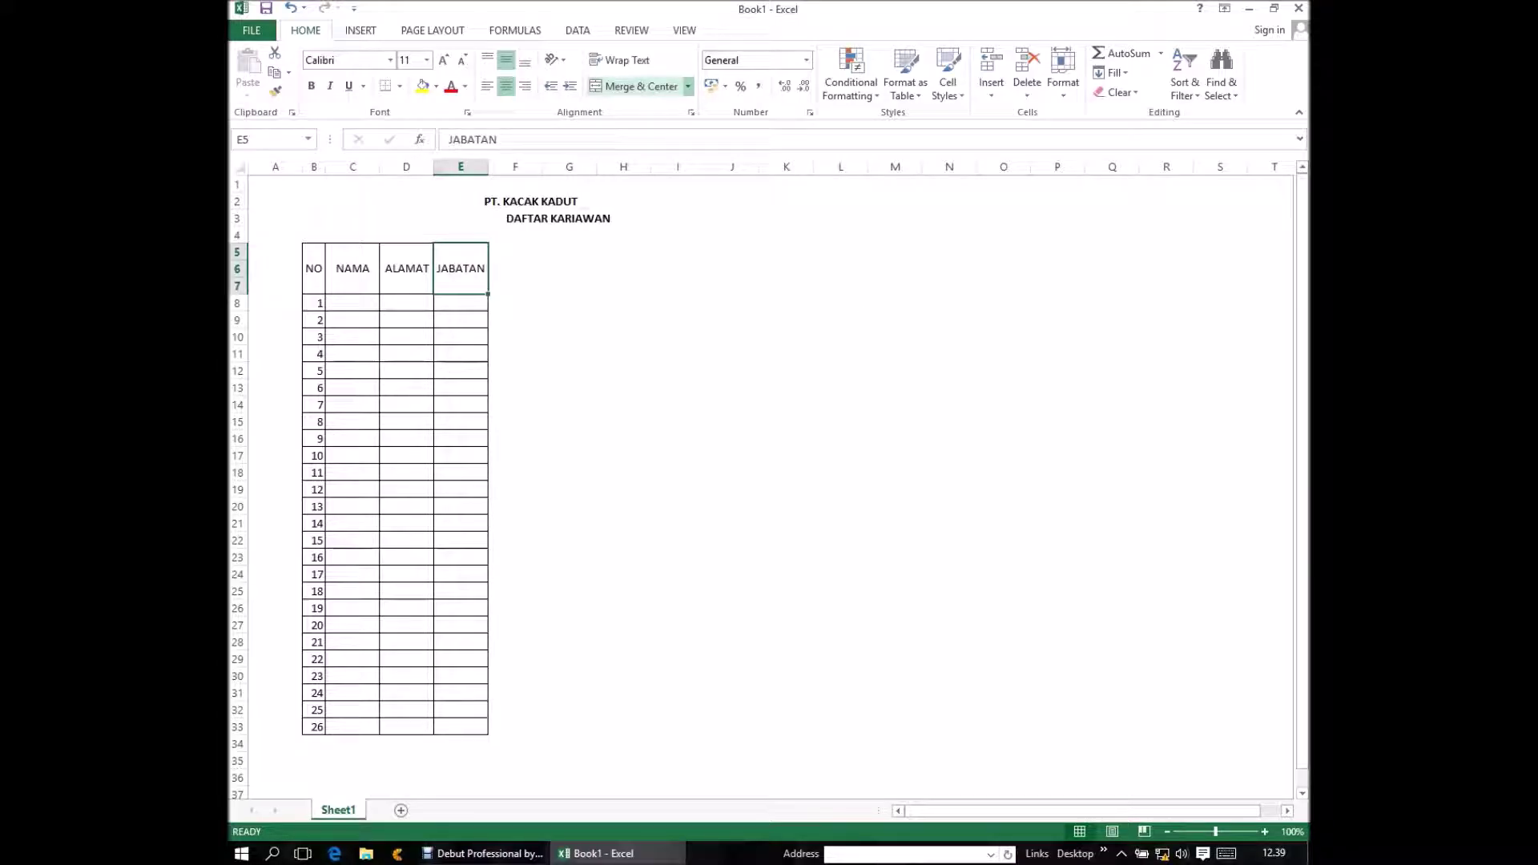
{"action": "left_click", "coordinate": [313, 268]}
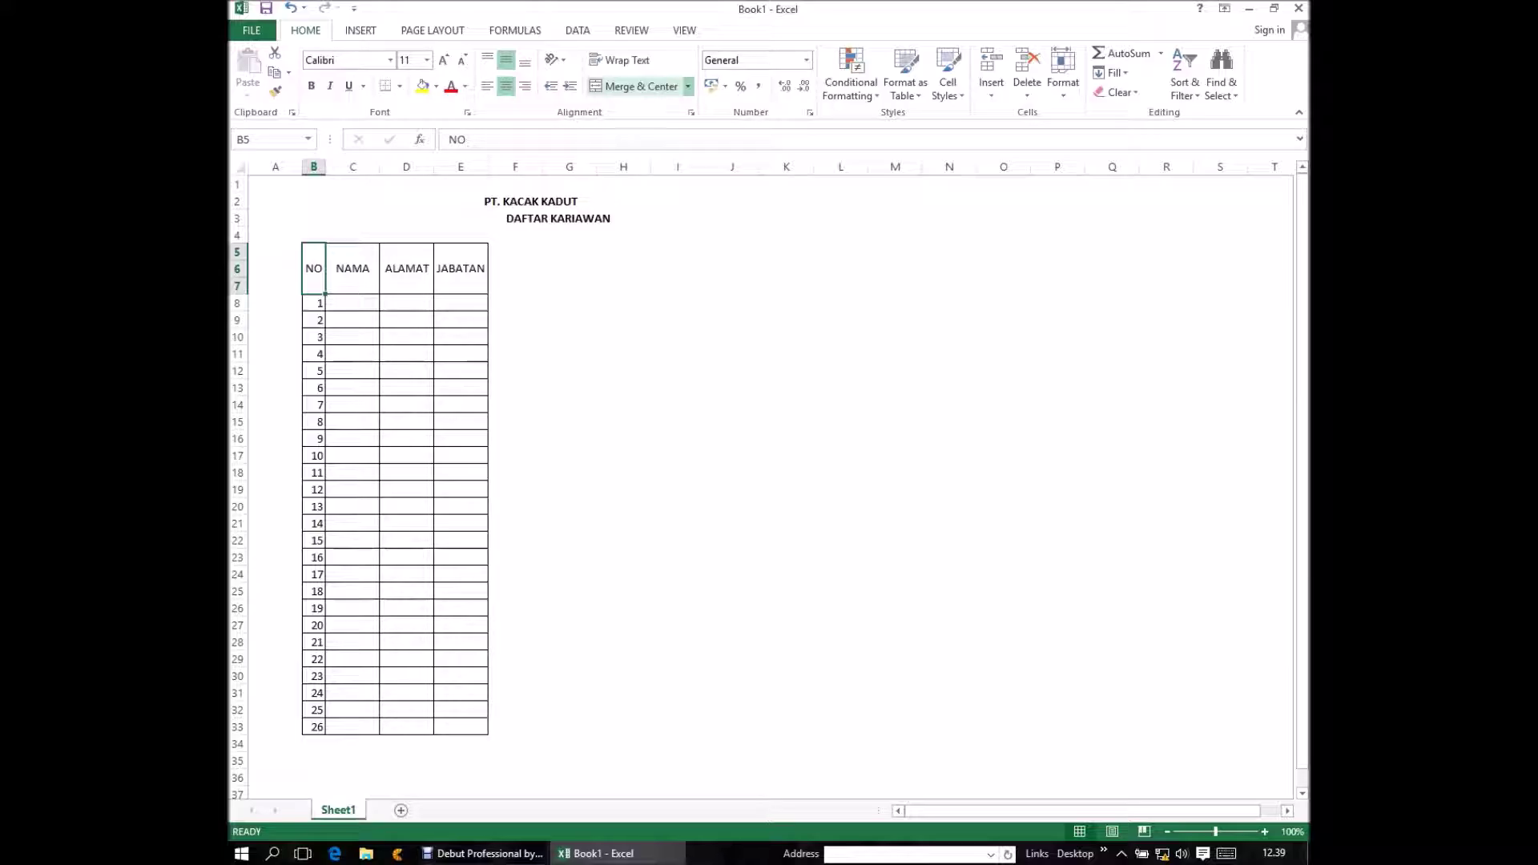
- Bold the merged NO, NAMA, ALAMAT and JABATAN headers across B5:E7
{"action": "left_click_drag", "start_coordinate": [313, 269], "coordinate": [407, 268]}
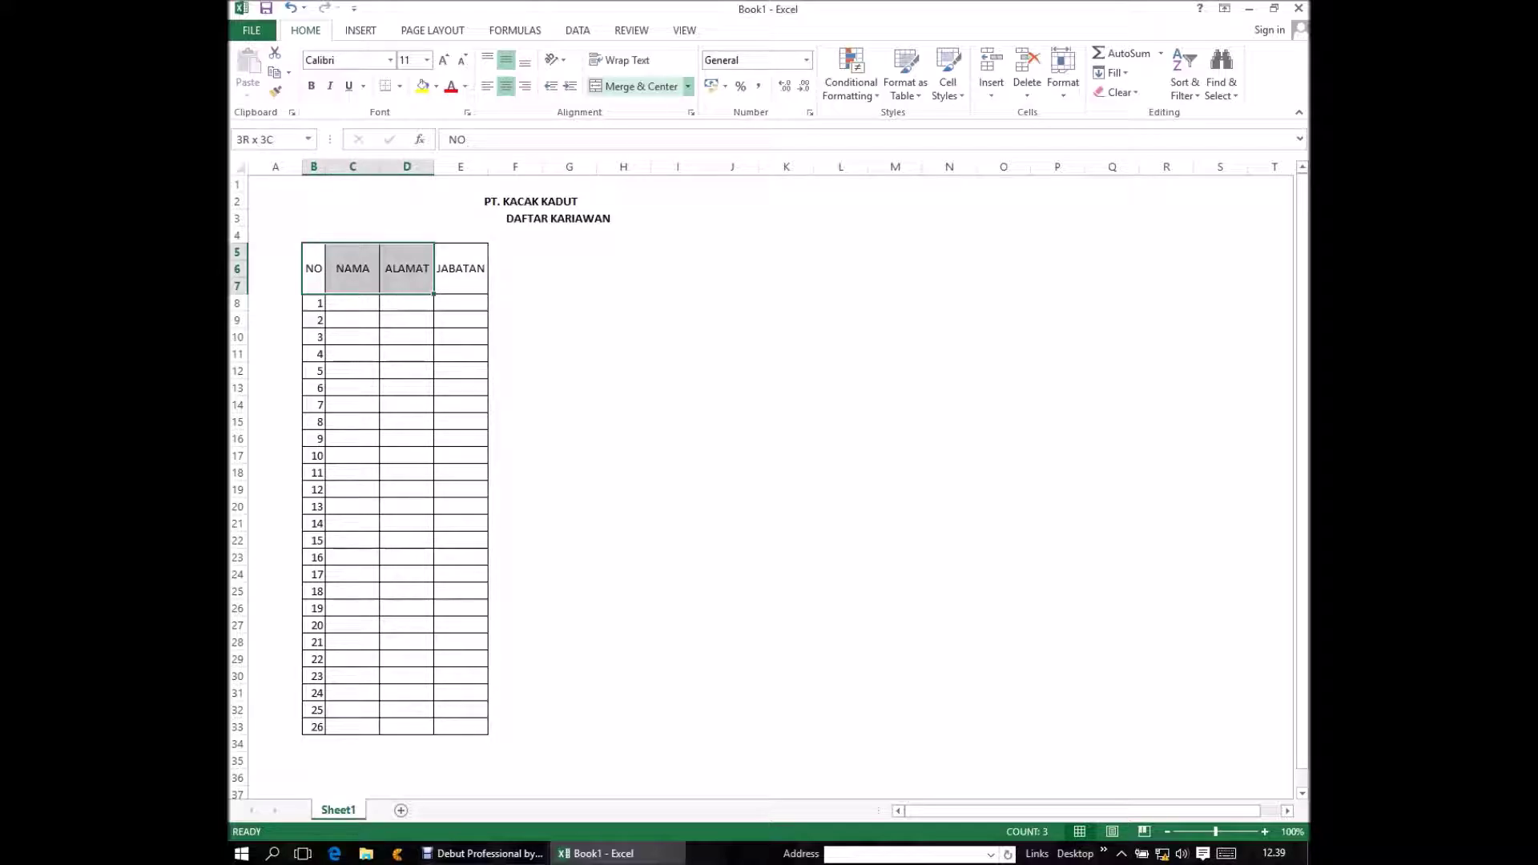
{"action": "left_click_drag", "start_coordinate": [406, 268], "coordinate": [460, 269]}
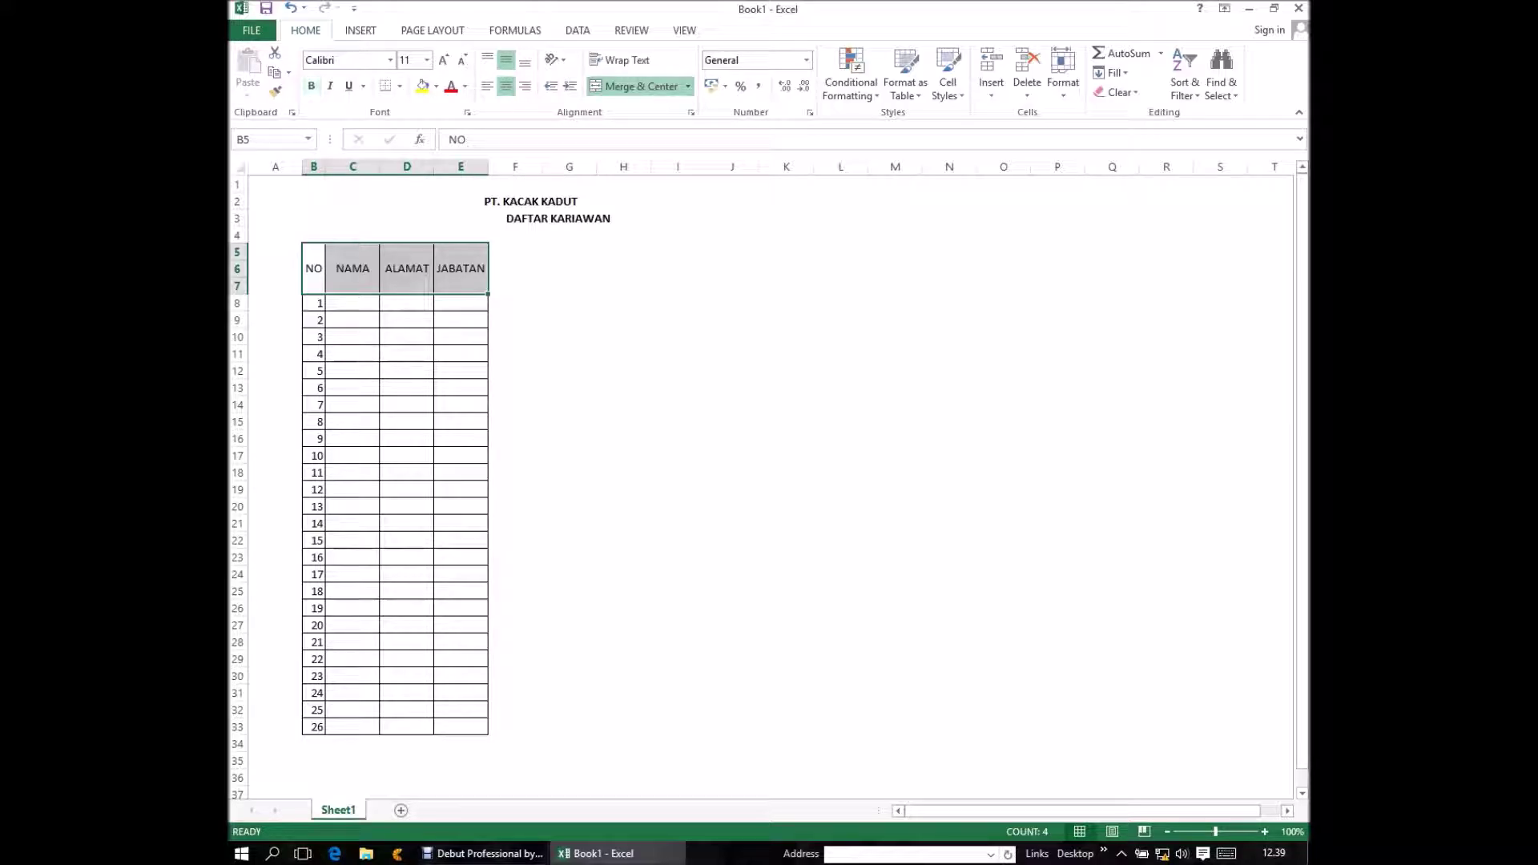
{"action": "left_click", "coordinate": [312, 85]}
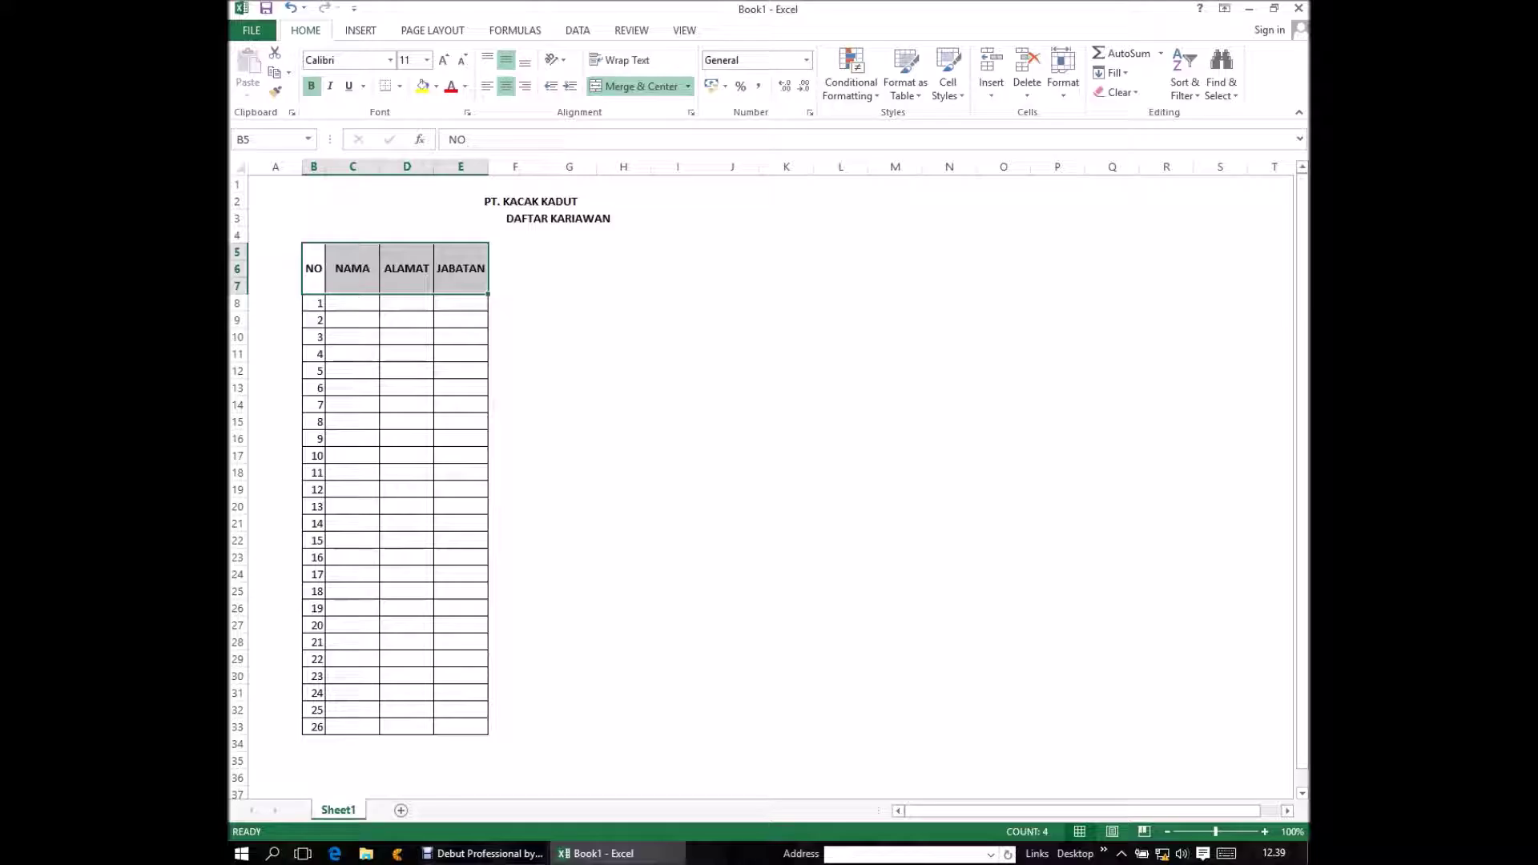
{"action": "left_click", "coordinate": [353, 303]}
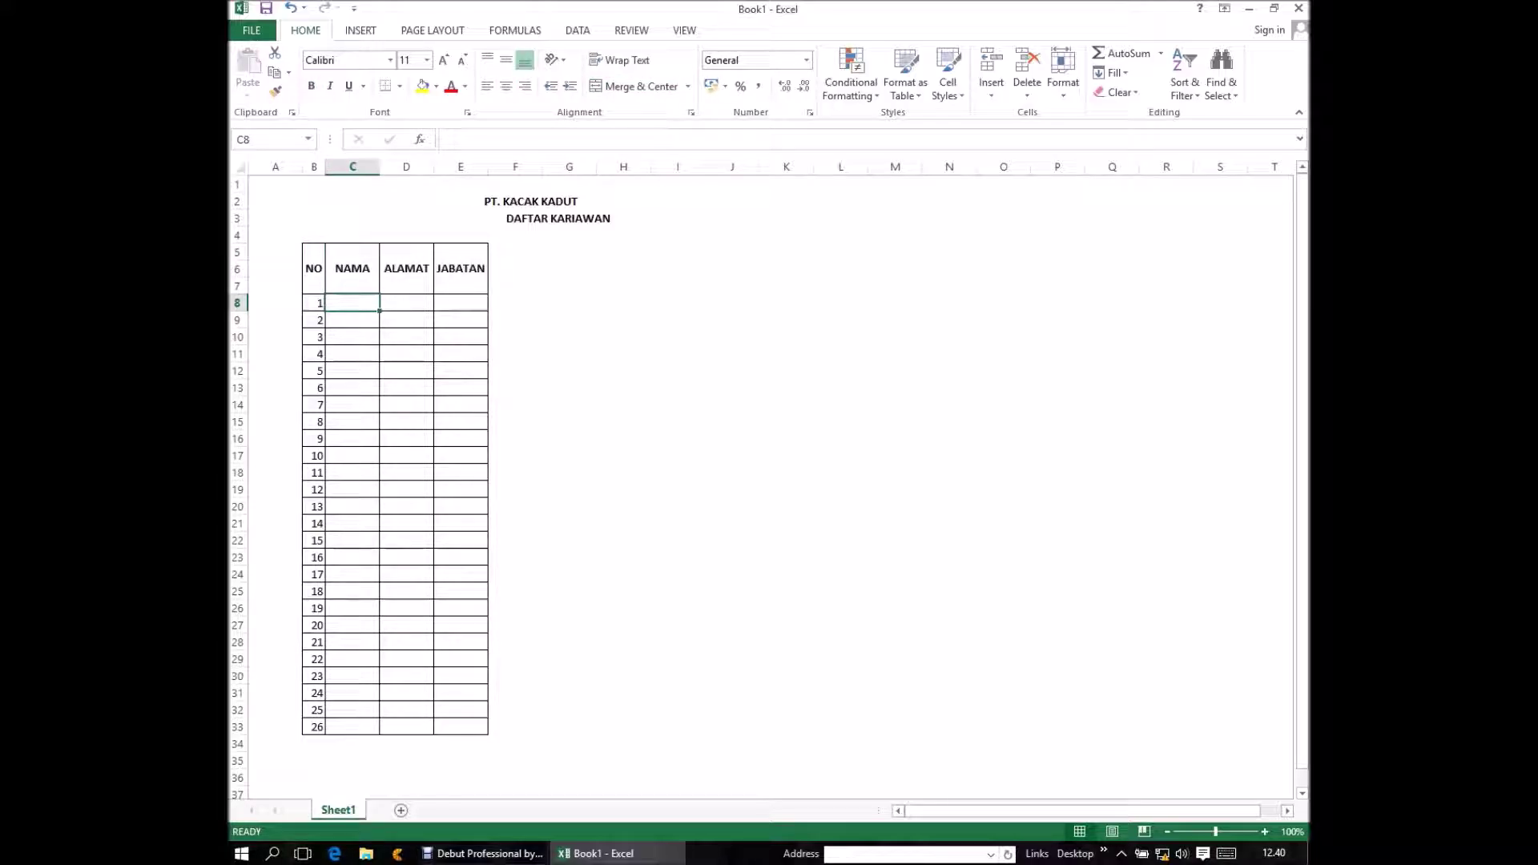
{"action": "type", "text": "M"}
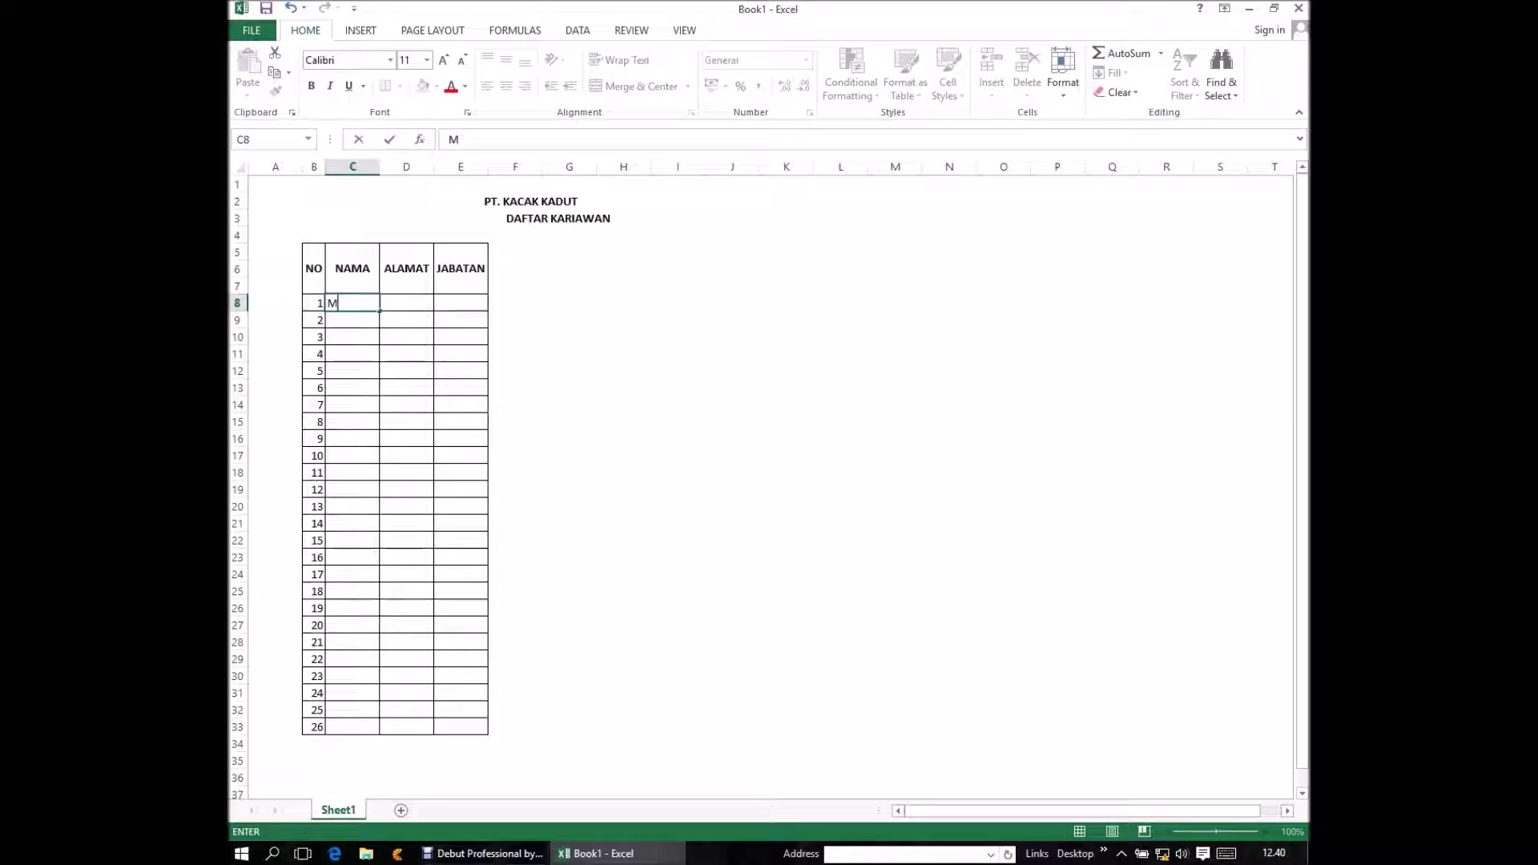
{"action": "type", "text": ".H"}
{"action": "type", "text": ",D"}
{"action": "type", "text": "T"}
{"action": "key", "text": "BackSpace"}
{"action": "type", "text": "R."}
{"action": "type", "text": "IR"}
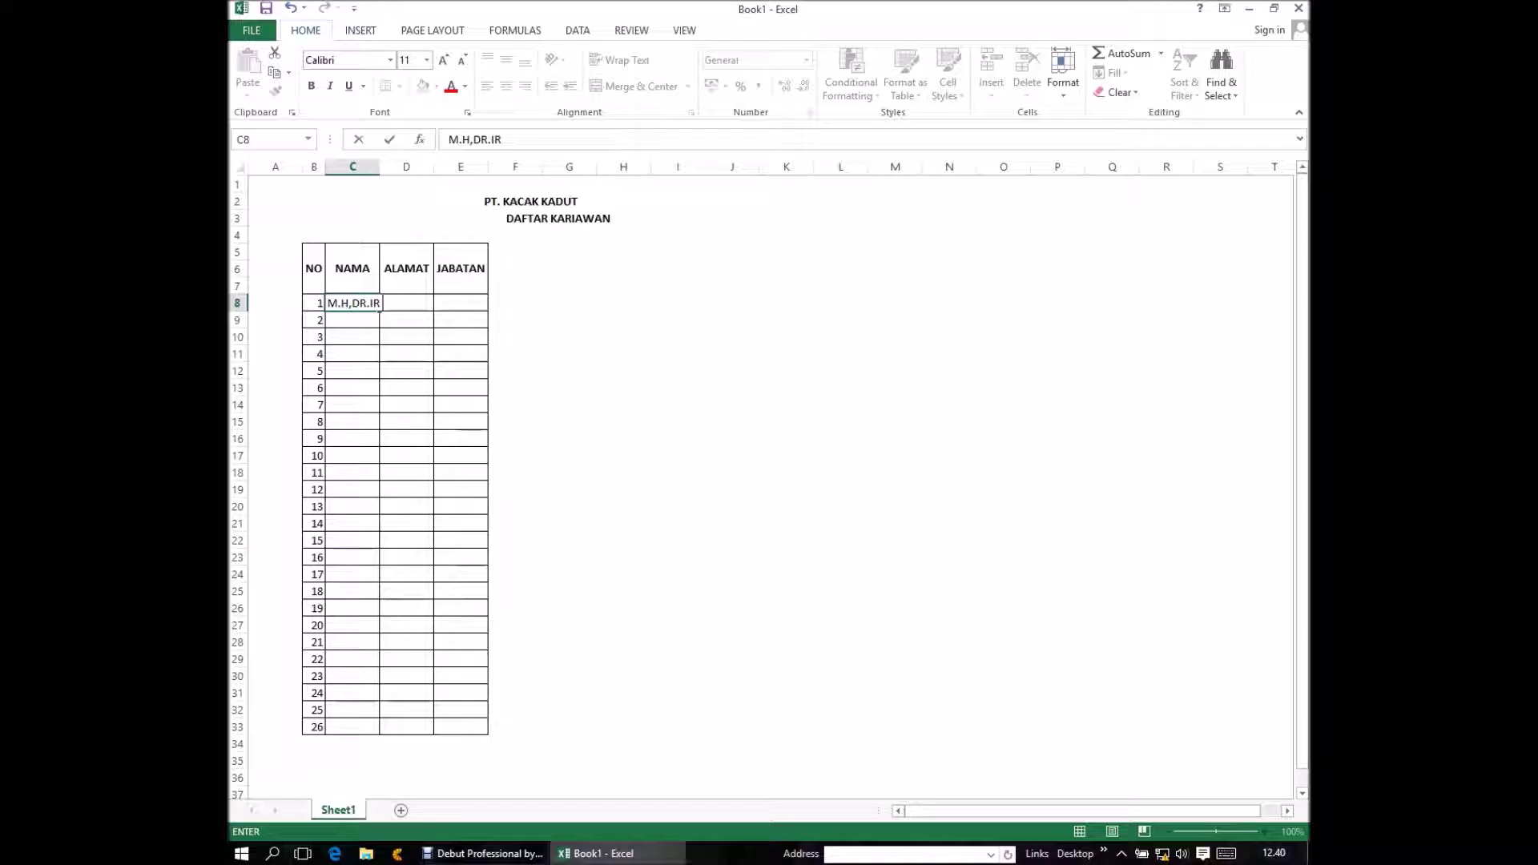
{"action": "type", "text": ".ALAM"}
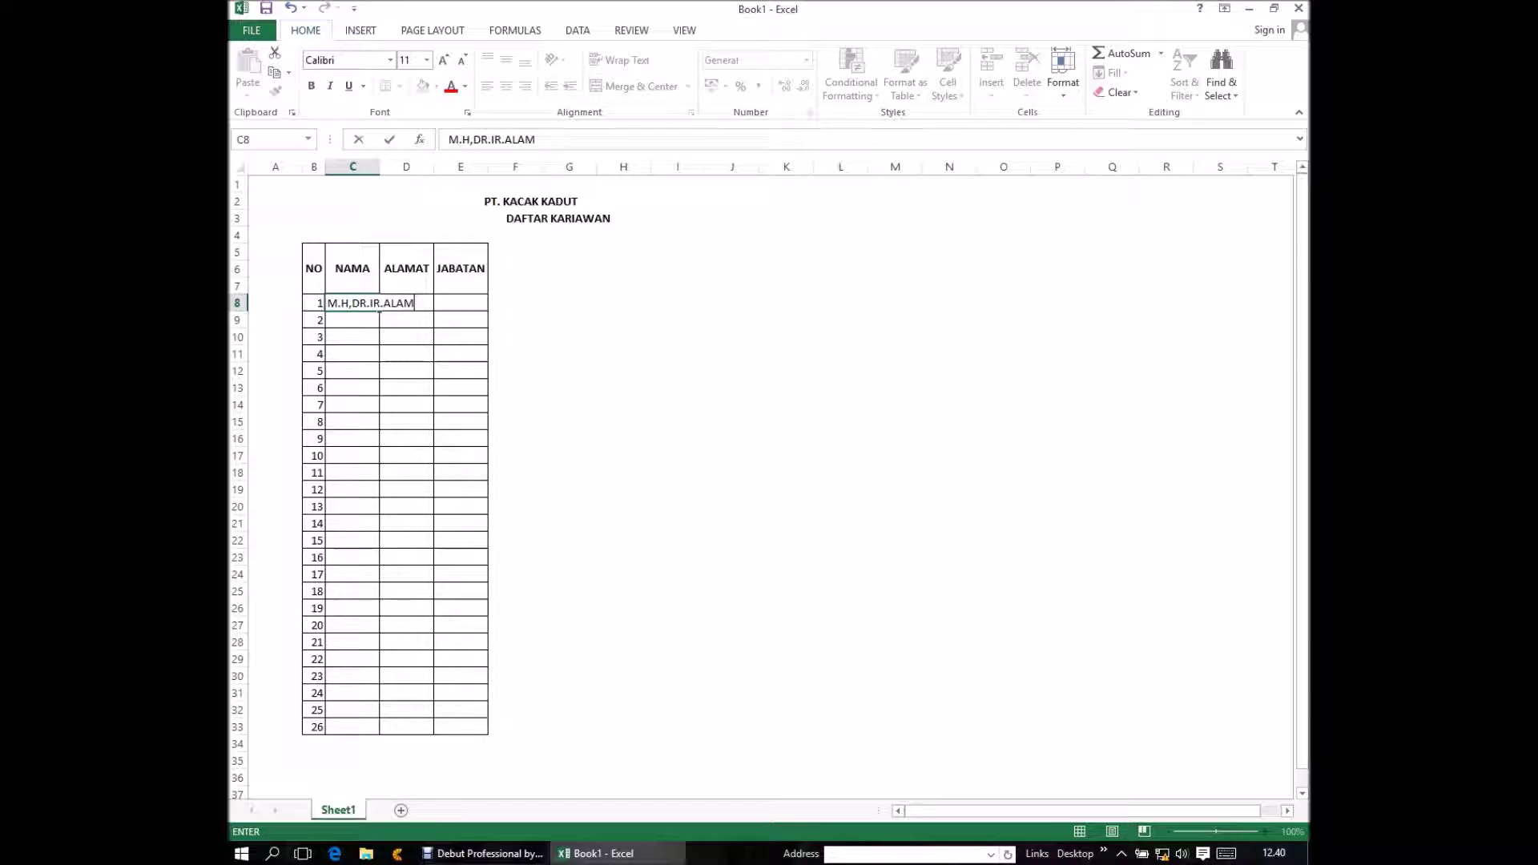
{"action": "key", "text": "Return"}
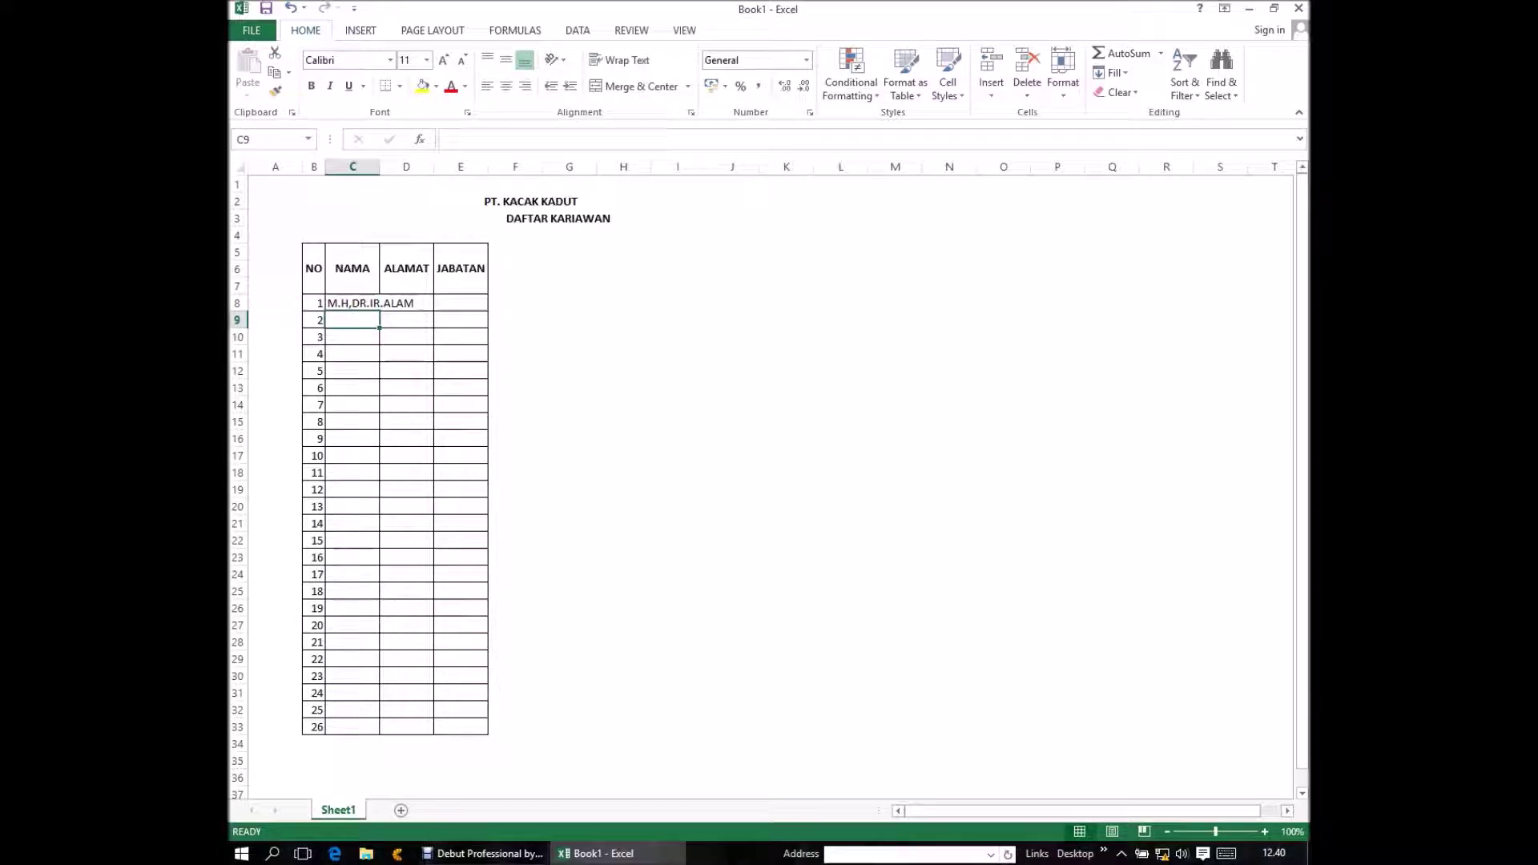
{"action": "left_click", "coordinate": [352, 303]}
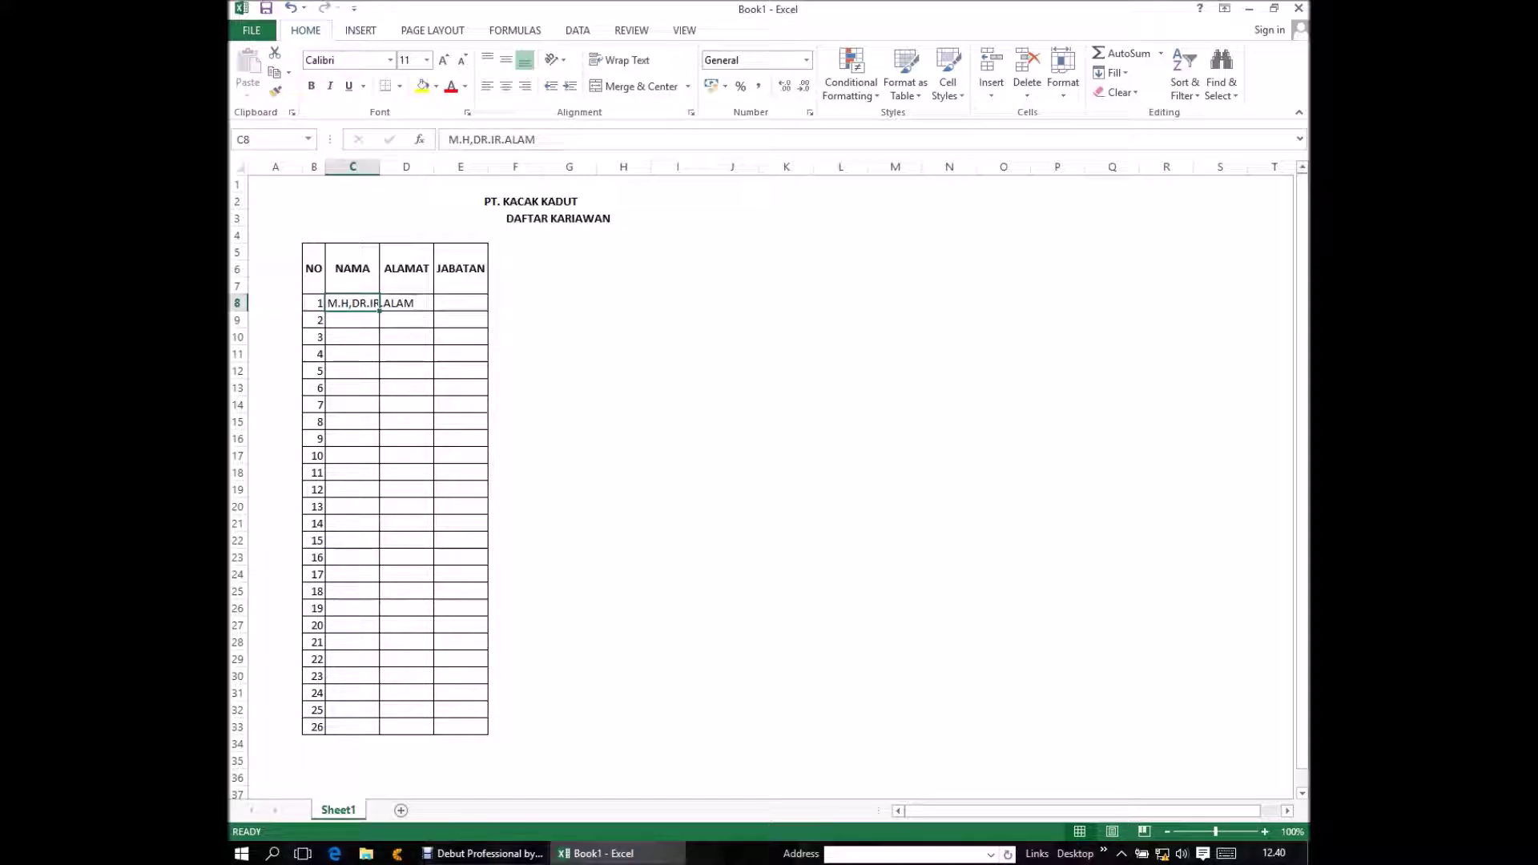
{"action": "key", "text": "F2"}
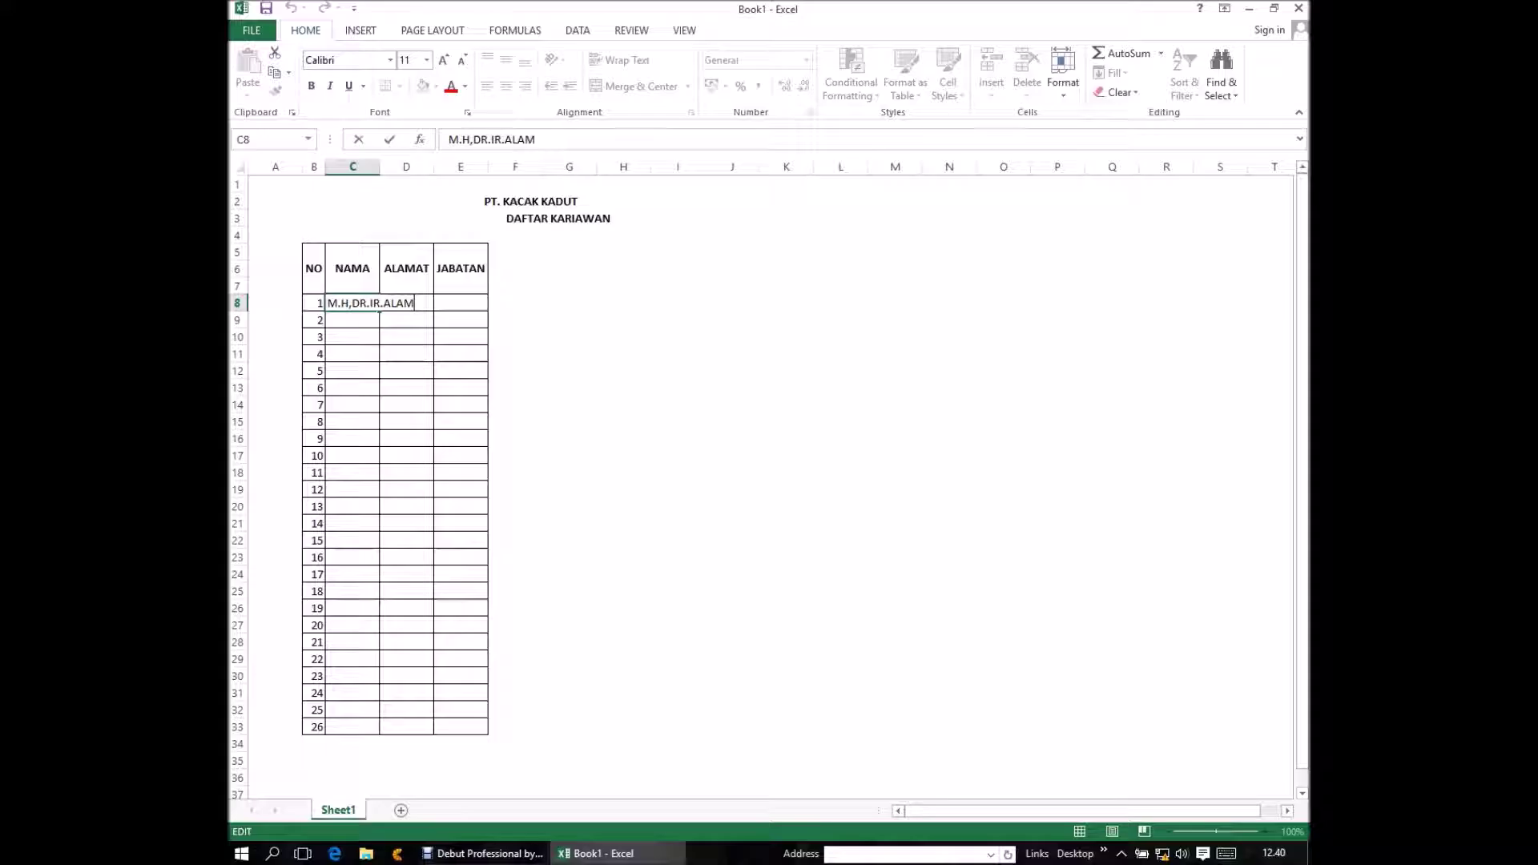
{"action": "type", "text": "G"}
{"action": "type", "text": "U"}
{"action": "type", "text": "KK"}
{"action": "key", "text": "BackSpace"}
{"action": "type", "text": "KK"}
{"action": "key", "text": "BackSpace"}
{"action": "key", "text": "BackSpace"}
{"action": "key", "text": "BackSpace"}
{"action": "key", "text": "BackSpace"}
{"action": "type", "text": "ASI"}
{"action": "type", "text": "NG"}
{"action": "type", "text": " TA"}
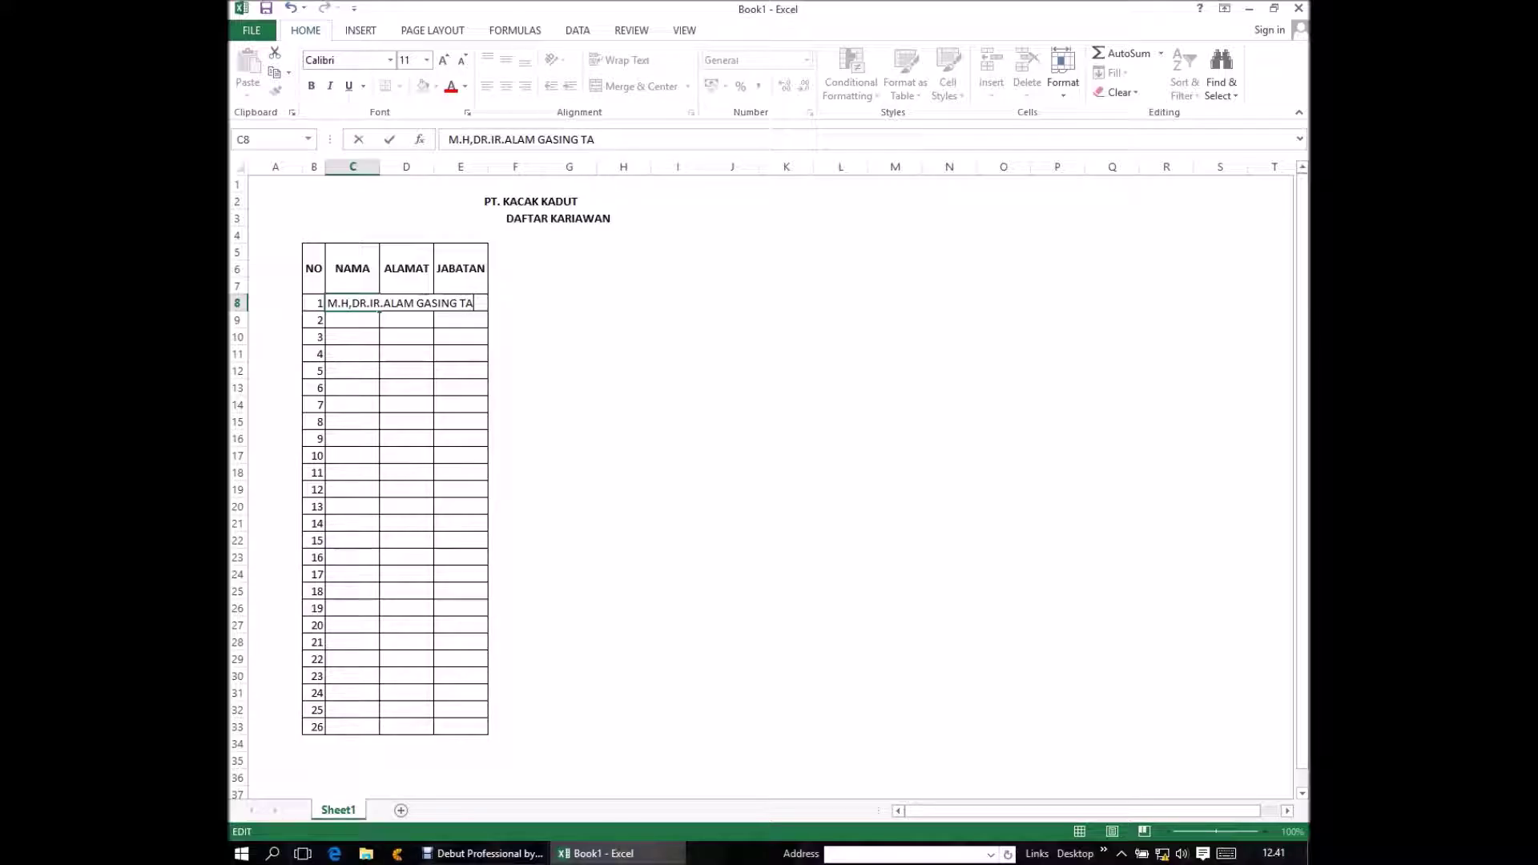
{"action": "type", "text": "MIK"}
{"action": "key", "text": "Return"}
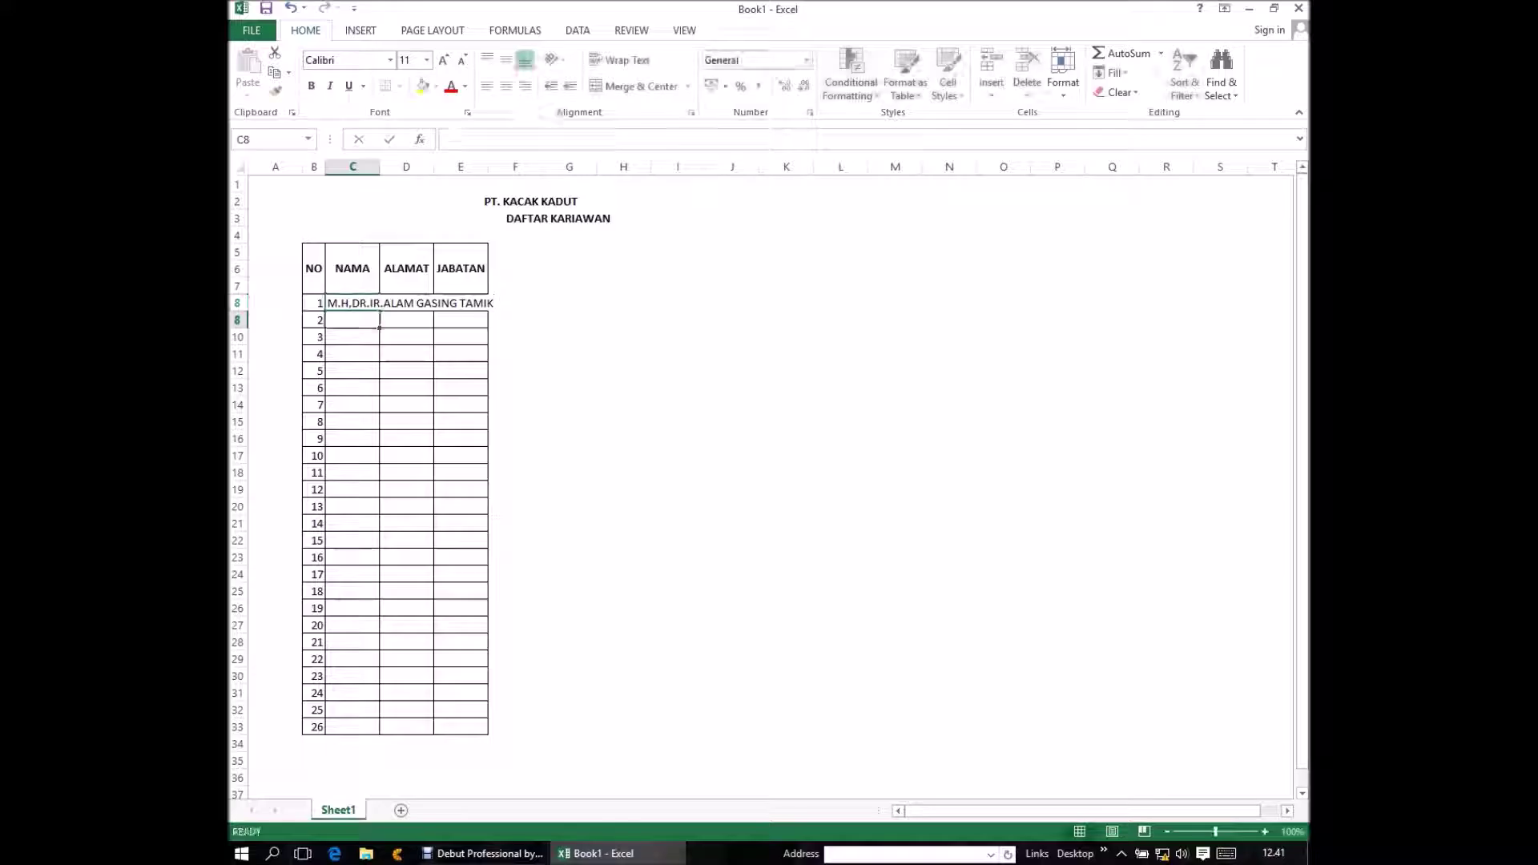
- AutoFit column C's width to fit the first name
{"action": "left_click", "coordinate": [352, 303]}
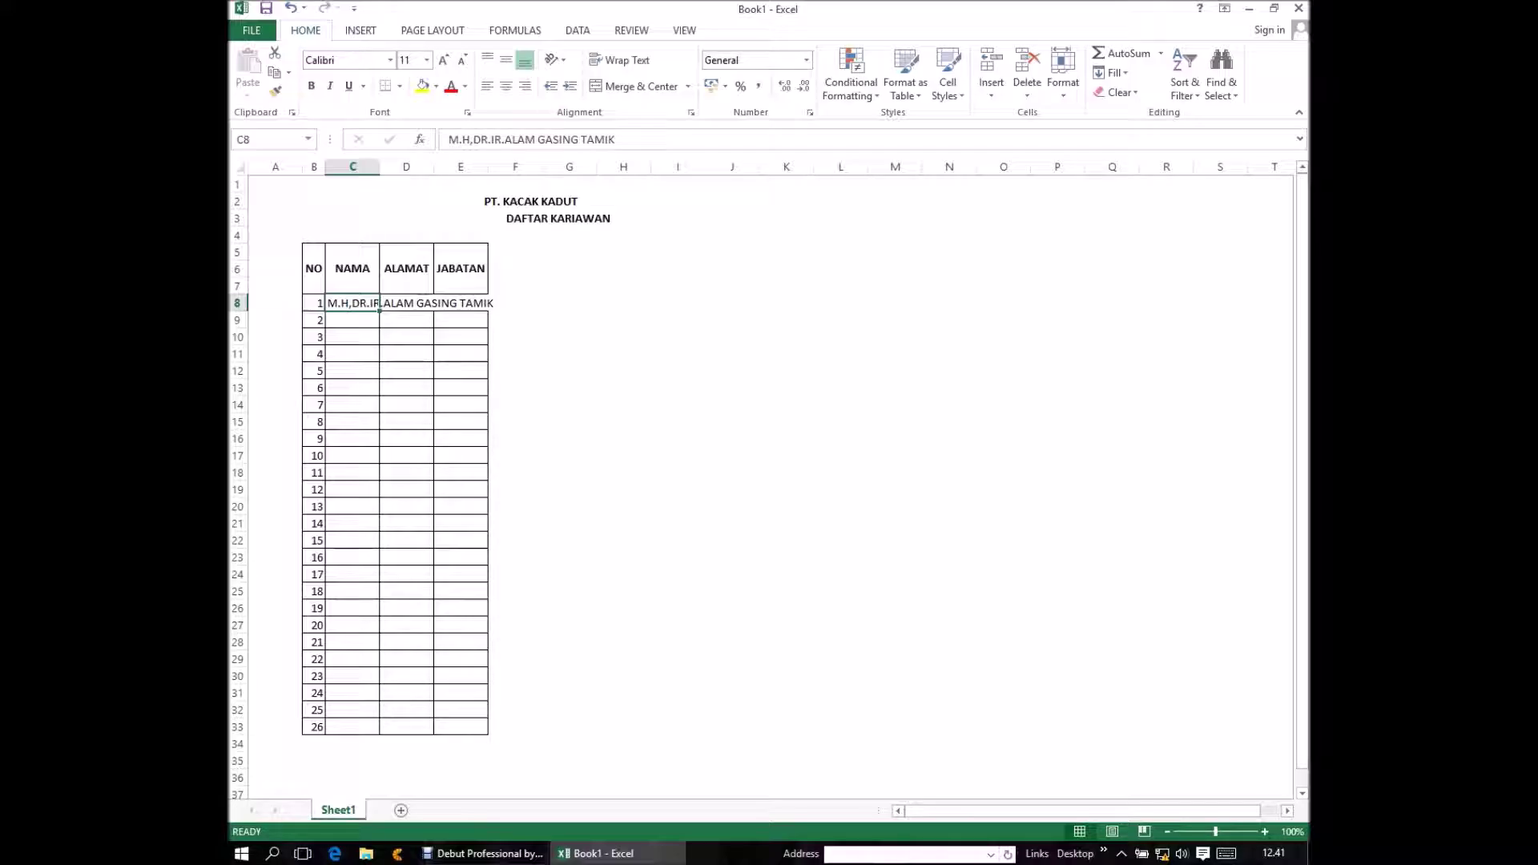
{"action": "key", "text": "alt+h"}
{"action": "key", "text": "o"}
{"action": "key", "text": "i"}
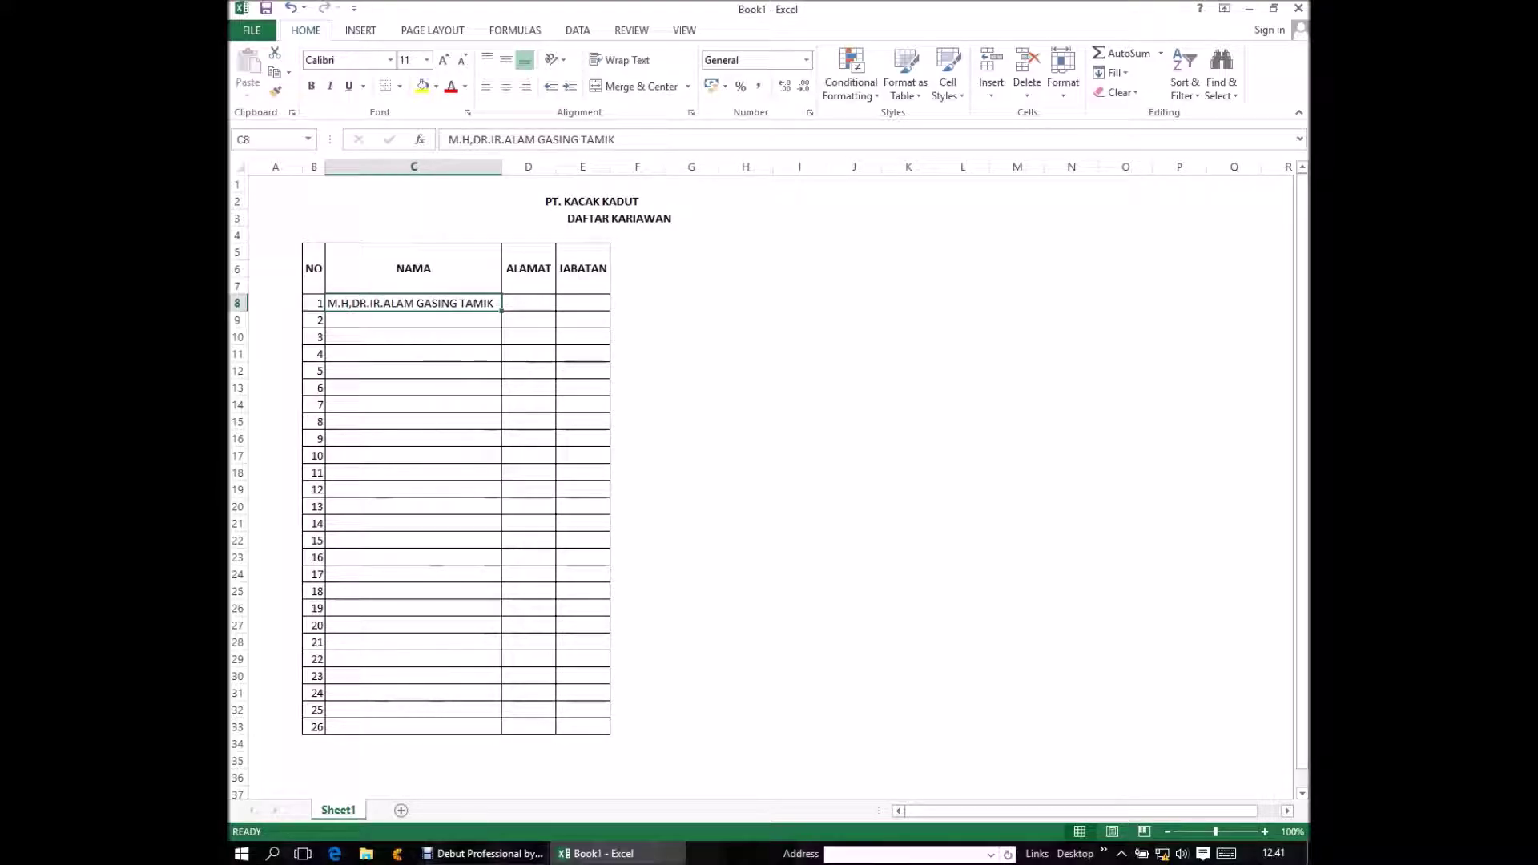
{"action": "left_click", "coordinate": [314, 302]}
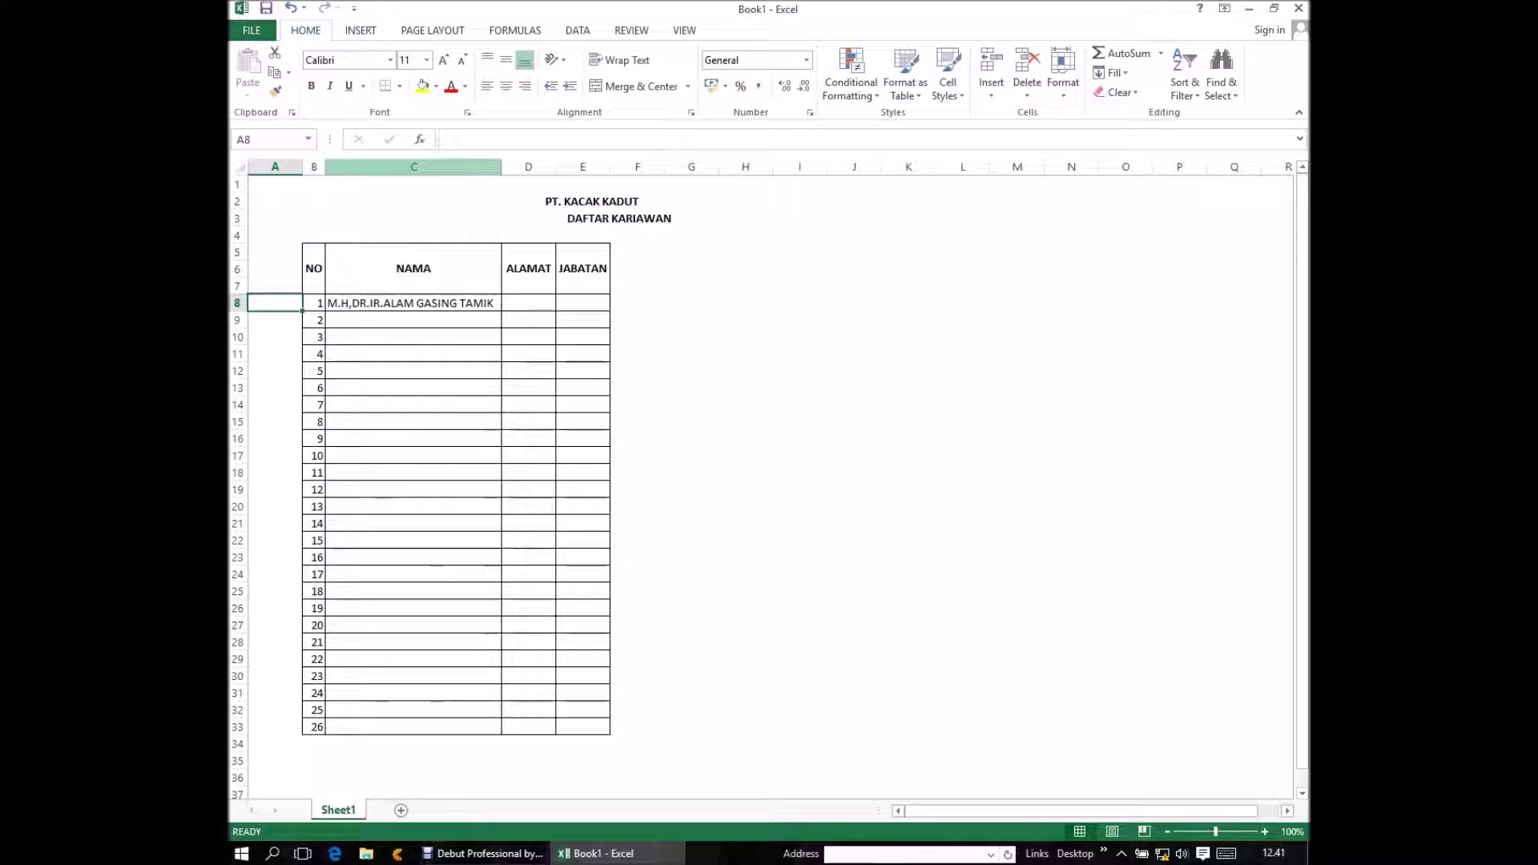
{"action": "left_click", "coordinate": [414, 303]}
{"action": "left_click", "coordinate": [413, 337]}
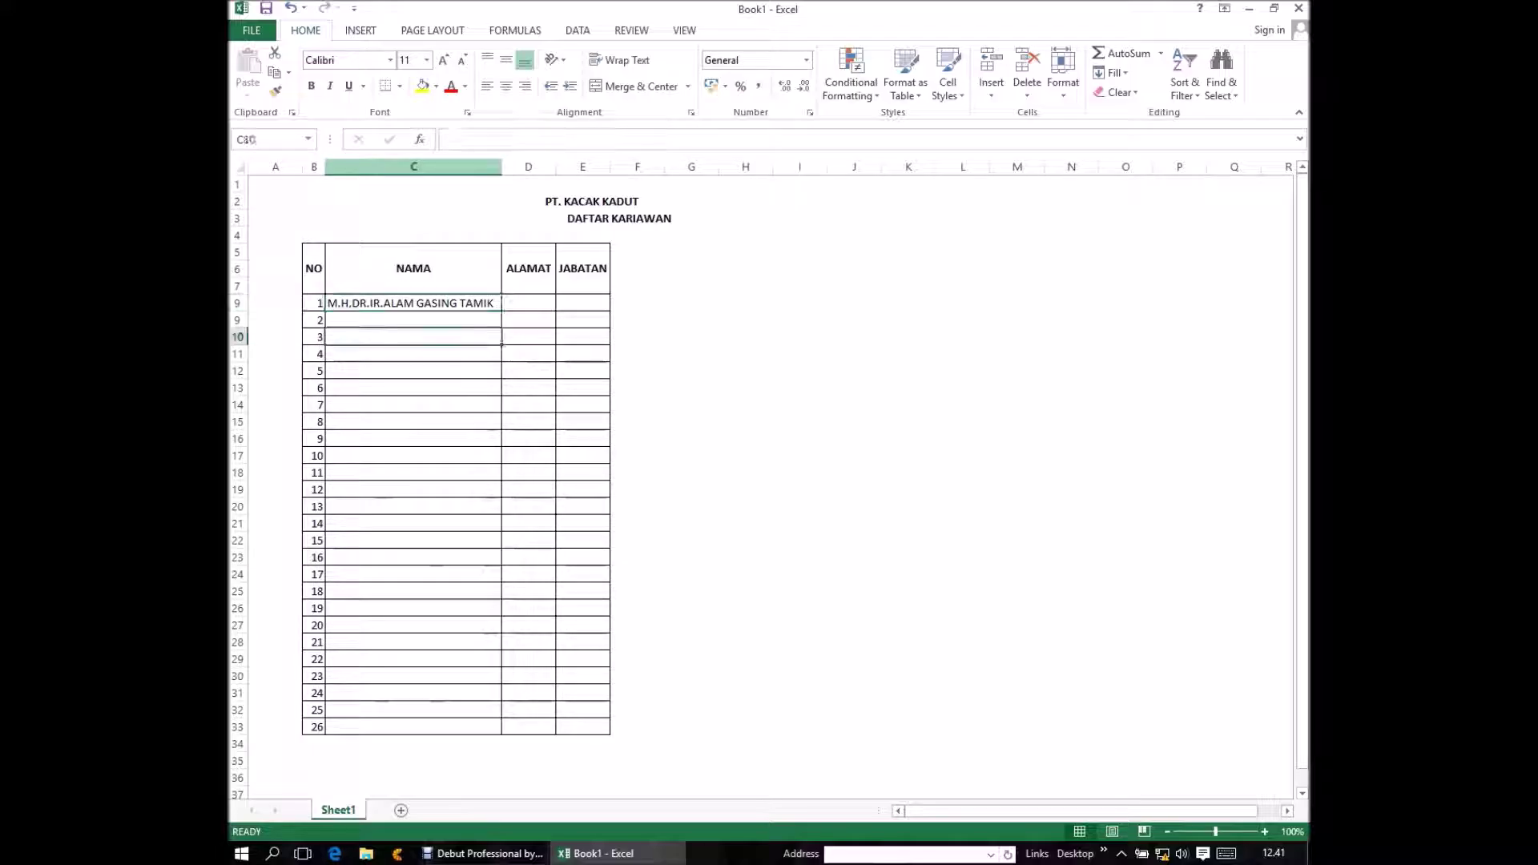
{"action": "left_click", "coordinate": [413, 319]}
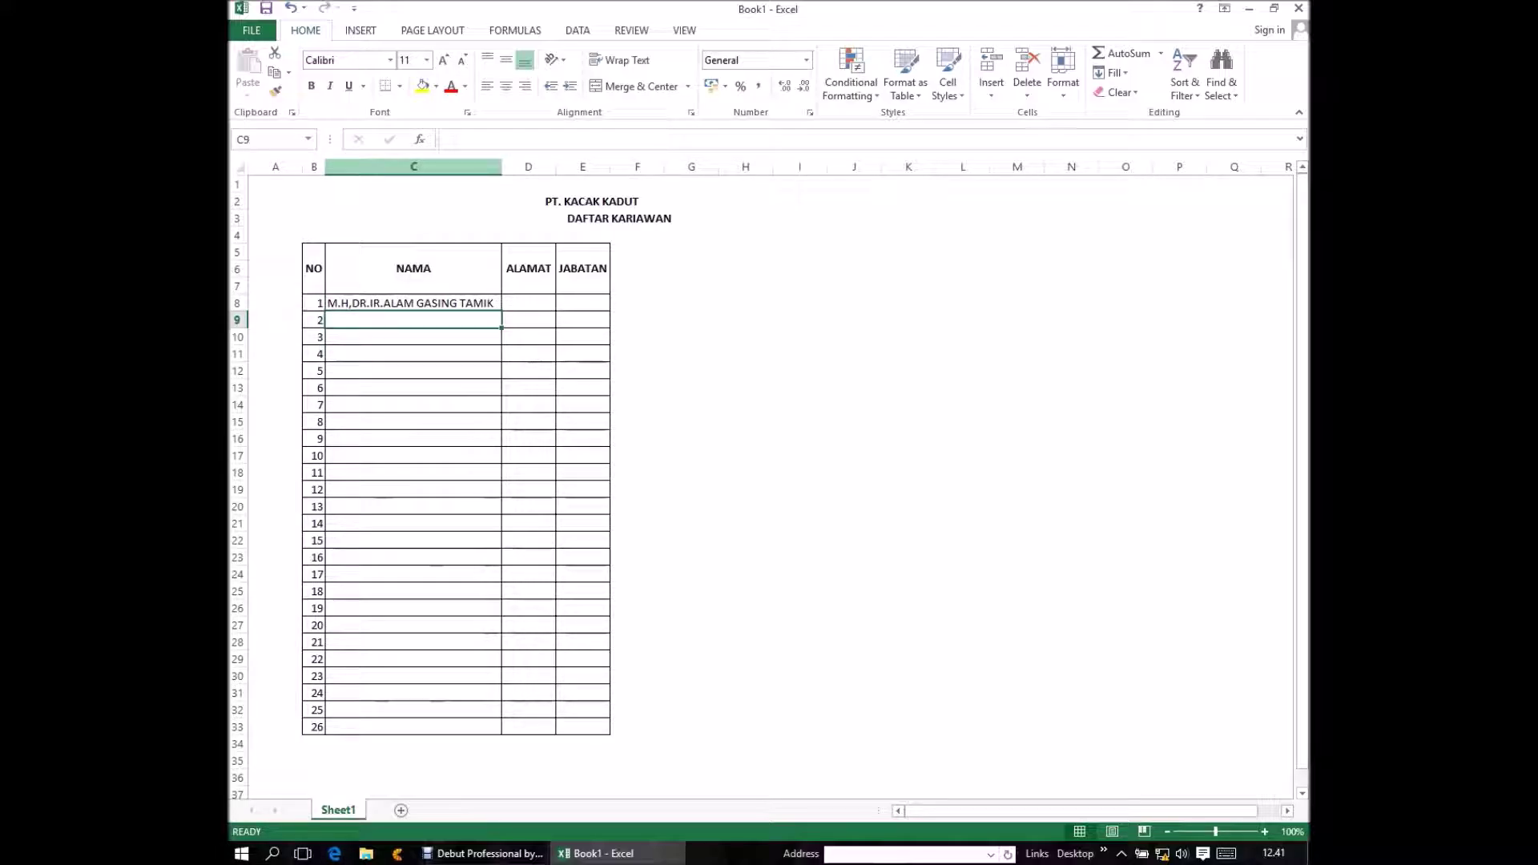
{"action": "type", "text": "M"}
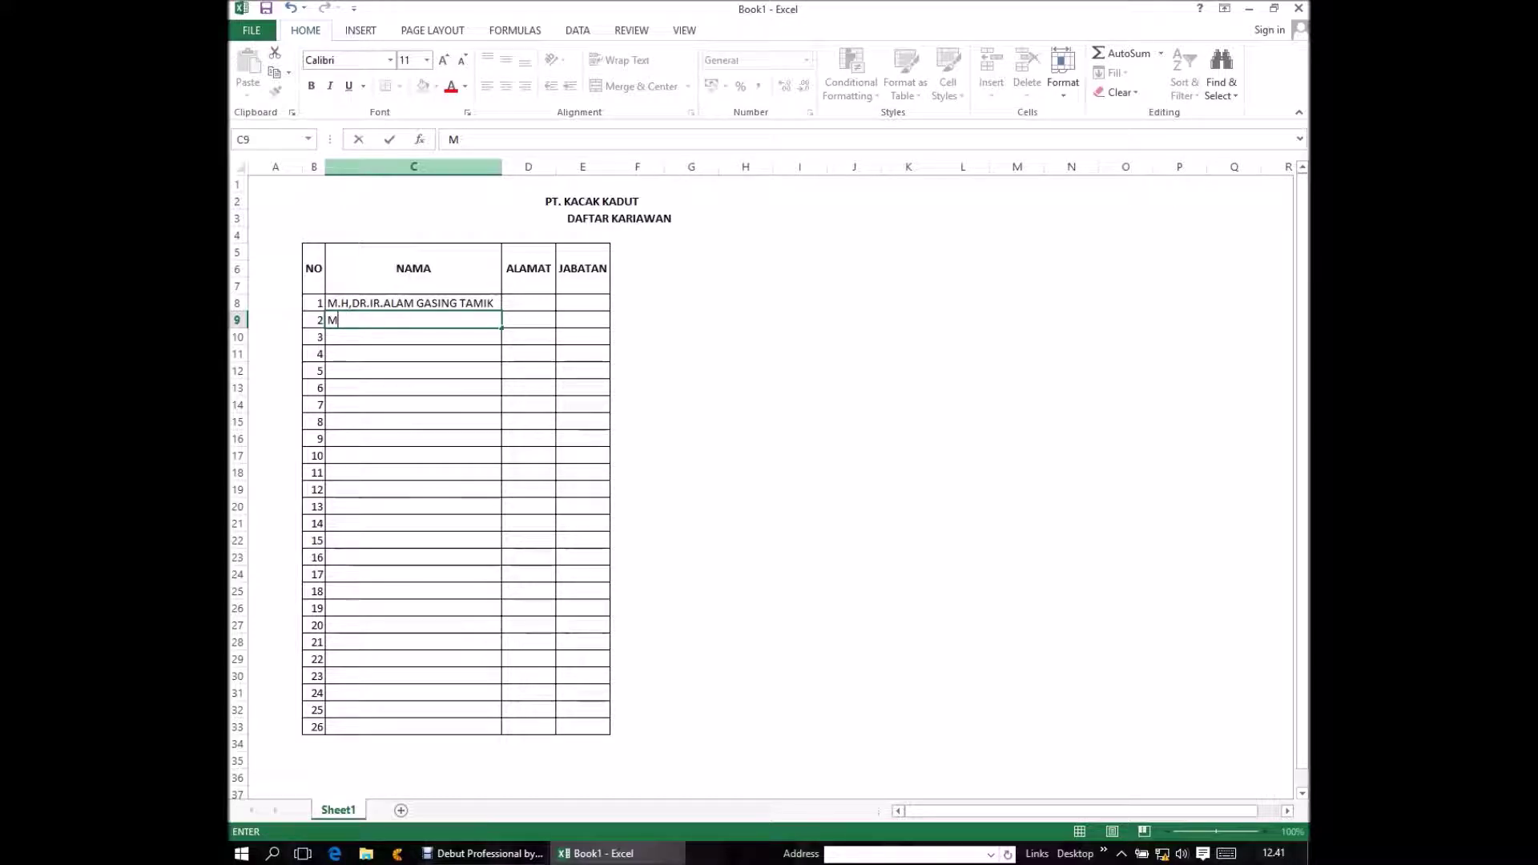
{"action": "key", "text": "BackSpace"}
{"action": "type", "text": "IR"}
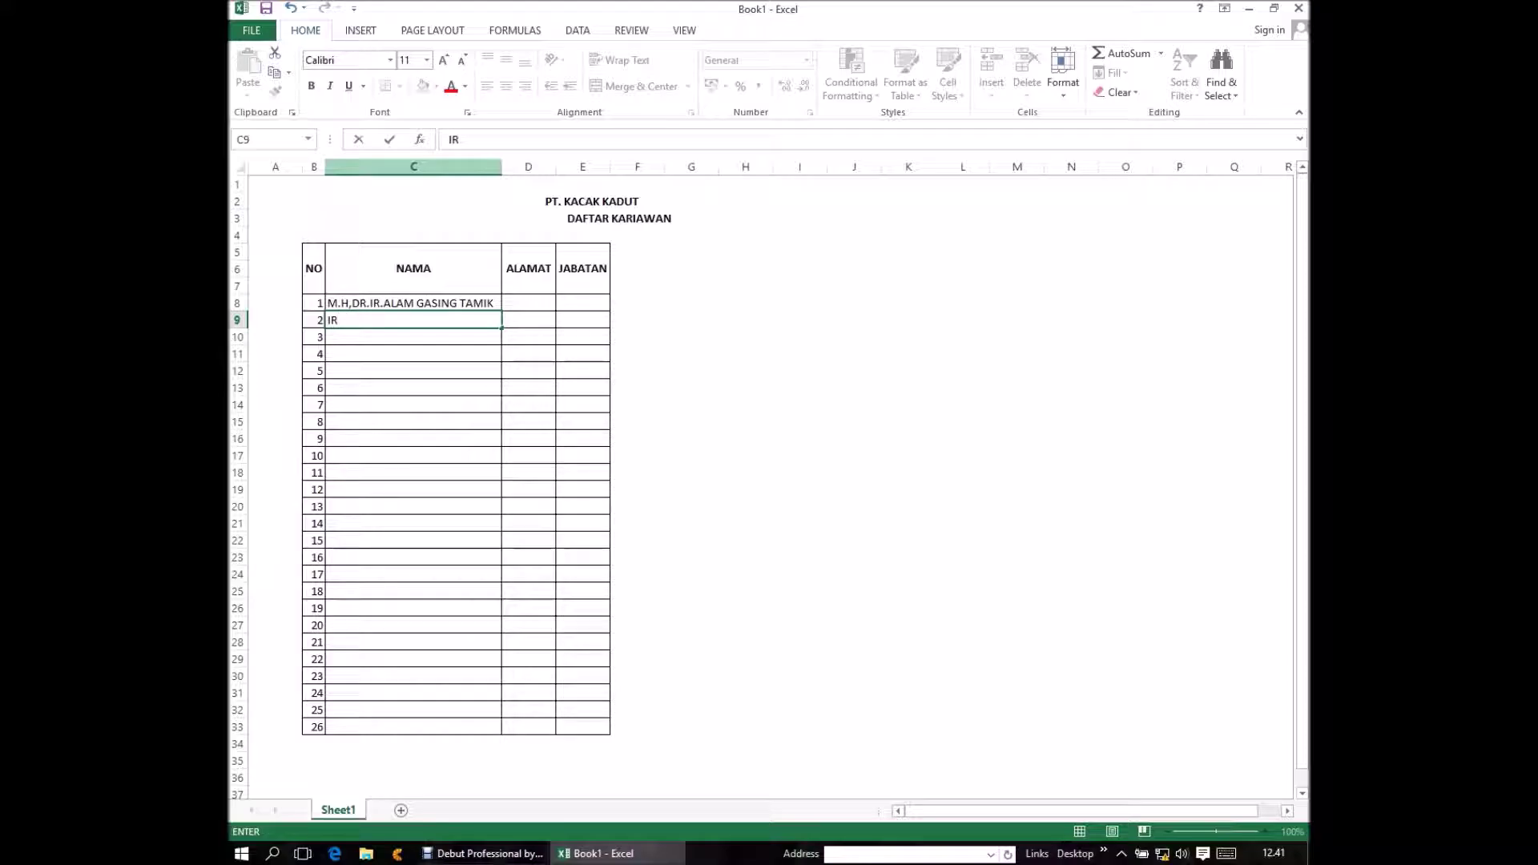
{"action": "type", "text": "."}
{"action": "type", "text": "D"}
{"action": "type", "text": "RG"}
{"action": "type", "text": "."}
{"action": "type", "text": "."}
{"action": "type", "text": "D"}
{"action": "key", "text": "BackSpace"}
{"action": "key", "text": "BackSpace"}
{"action": "key", "text": "BackSpace"}
{"action": "type", "text": ".DR"}
{"action": "type", "text": "S"}
{"action": "type", "text": "."}
{"action": "type", "text": "P"}
{"action": "key", "text": "BackSpace"}
{"action": "type", "text": "H"}
{"action": "type", "text": "."}
{"action": "type", "text": "M."}
{"action": "type", "text": "D"}
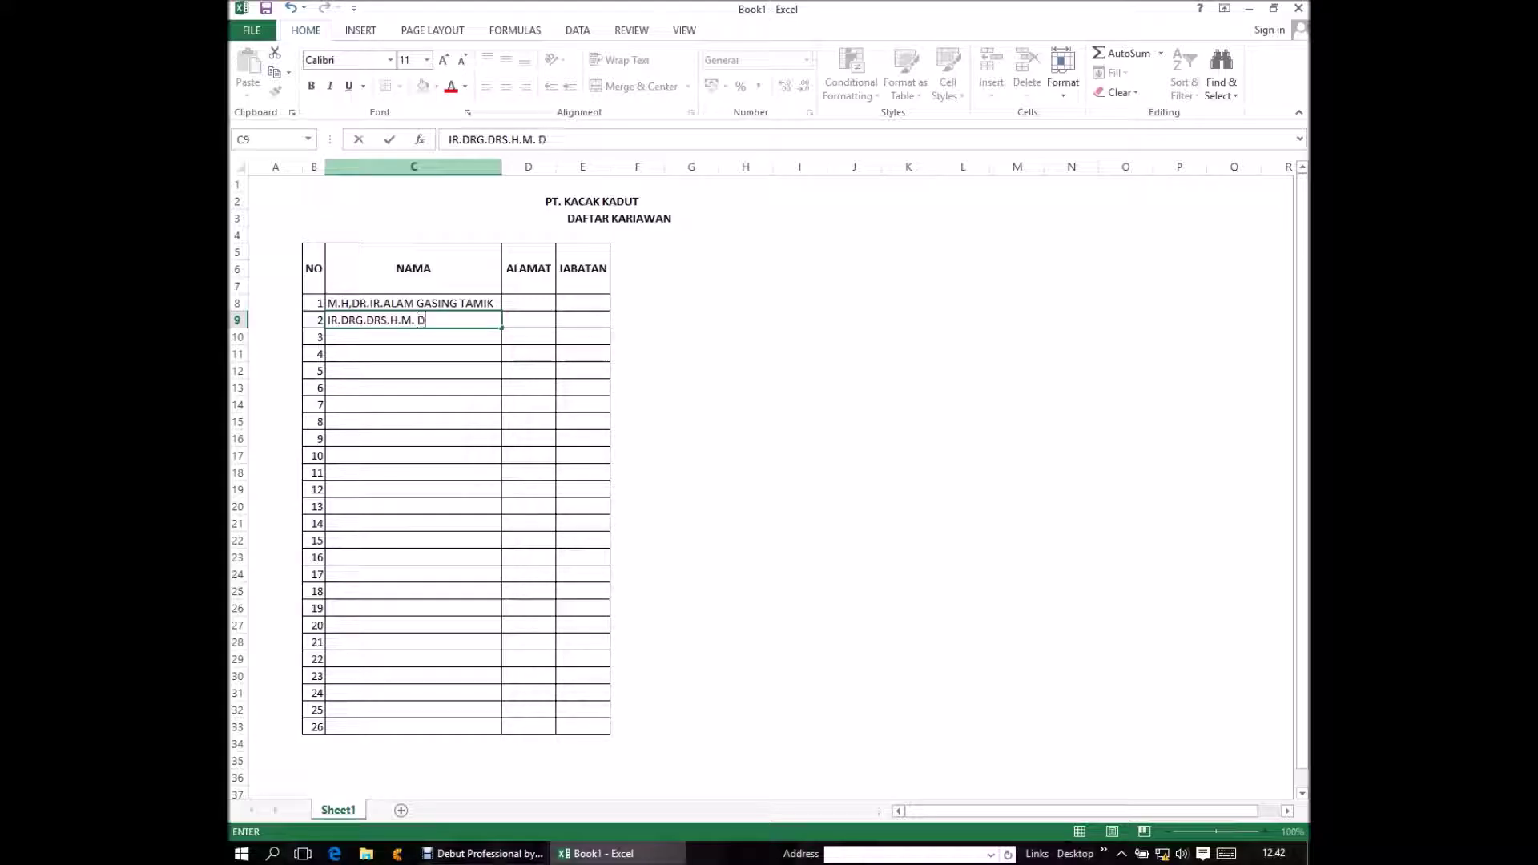
{"action": "type", "text": "A"}
{"action": "type", "text": "M"}
{"action": "type", "text": "IL"}
{"action": "key", "text": "Return"}
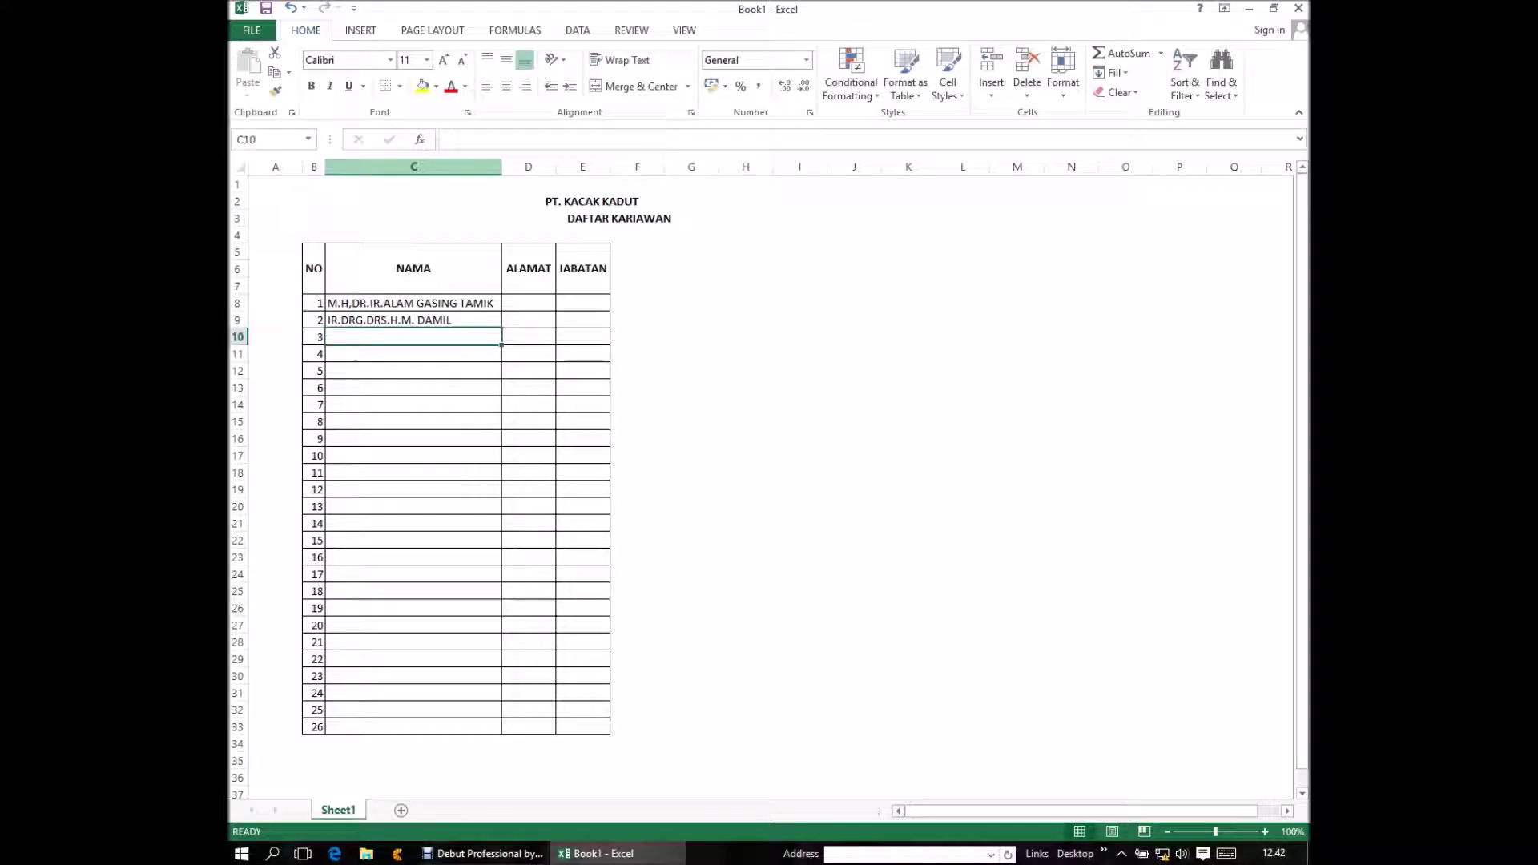
{"action": "key", "text": "Up"}
{"action": "key", "text": "Up"}
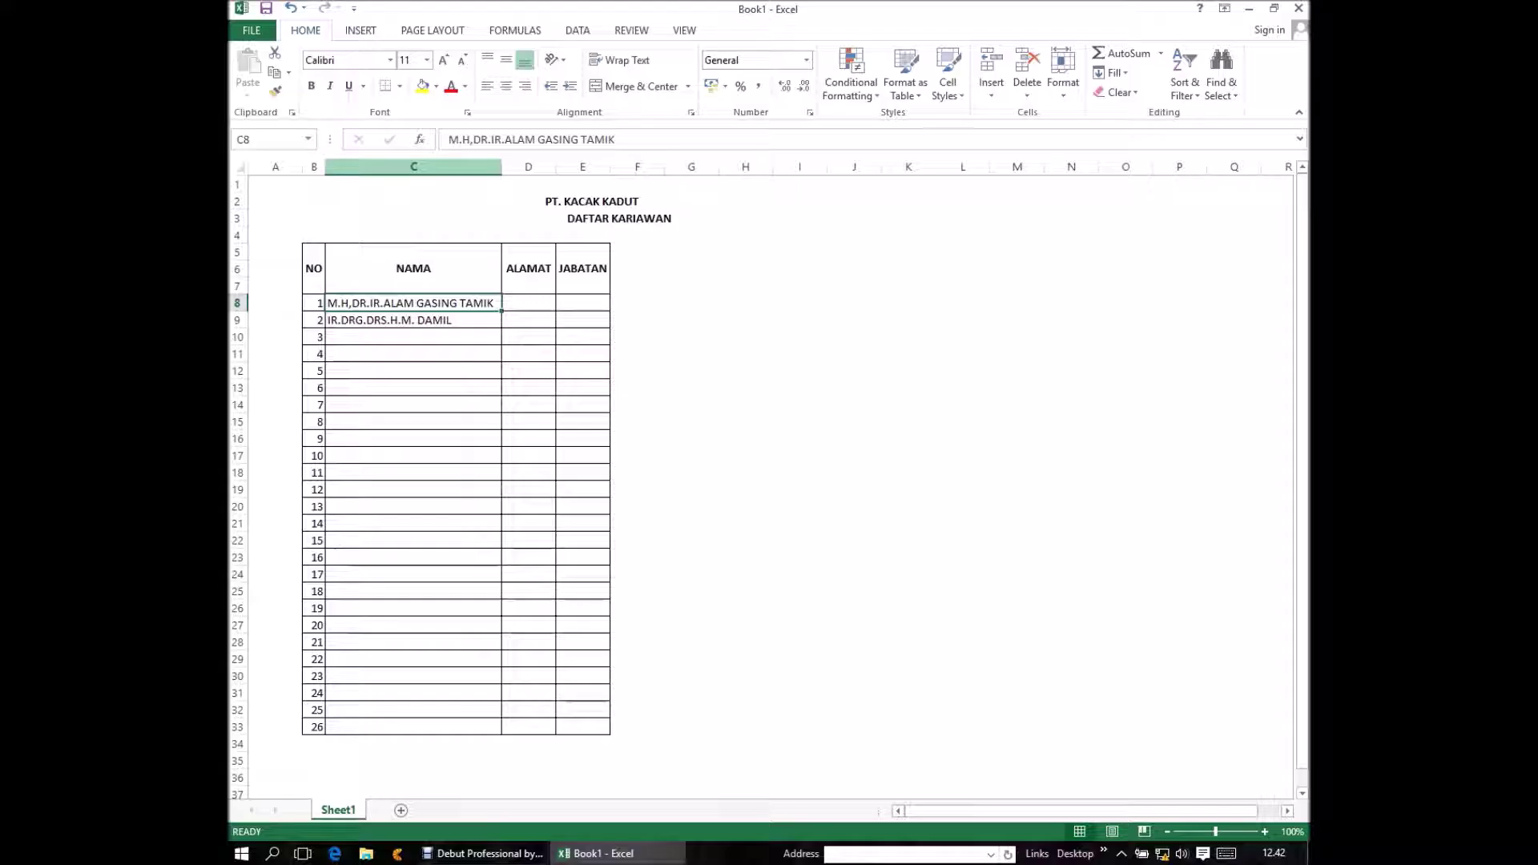
- Correct ALAM to ALM in the first name in C8
{"action": "key", "text": "F2"}
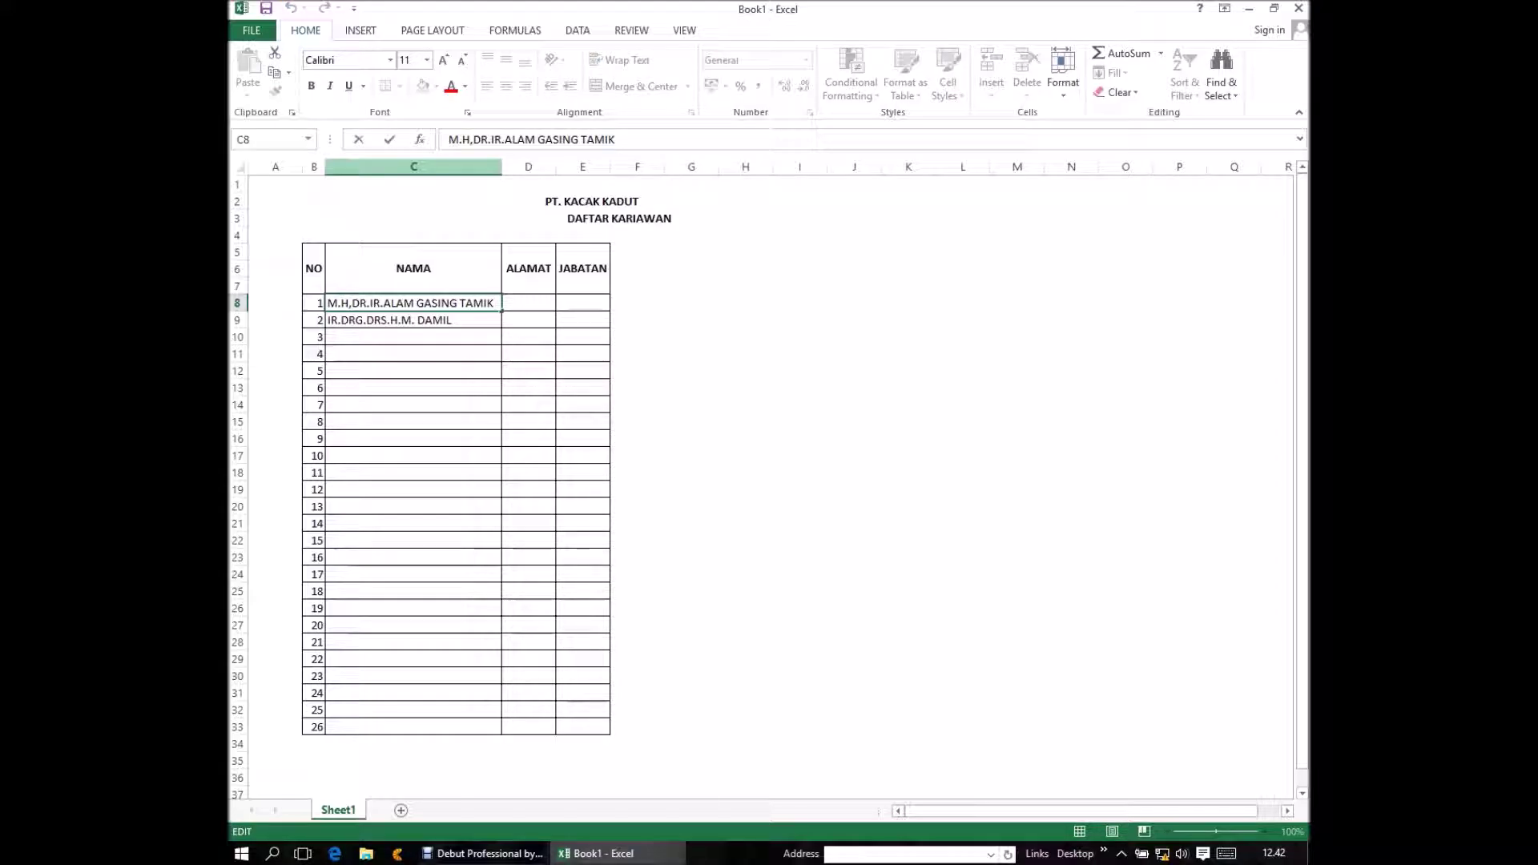
{"action": "key", "text": "Left"}
{"action": "key", "text": "Left"}
{"action": "key", "text": "Left"}
{"action": "key", "text": "Left"}
{"action": "key", "text": "Left"}
{"action": "key", "text": "Left"}
{"action": "key", "text": "Left"}
{"action": "key", "text": "Left"}
{"action": "key", "text": "Left"}
{"action": "key", "text": "Delete"}
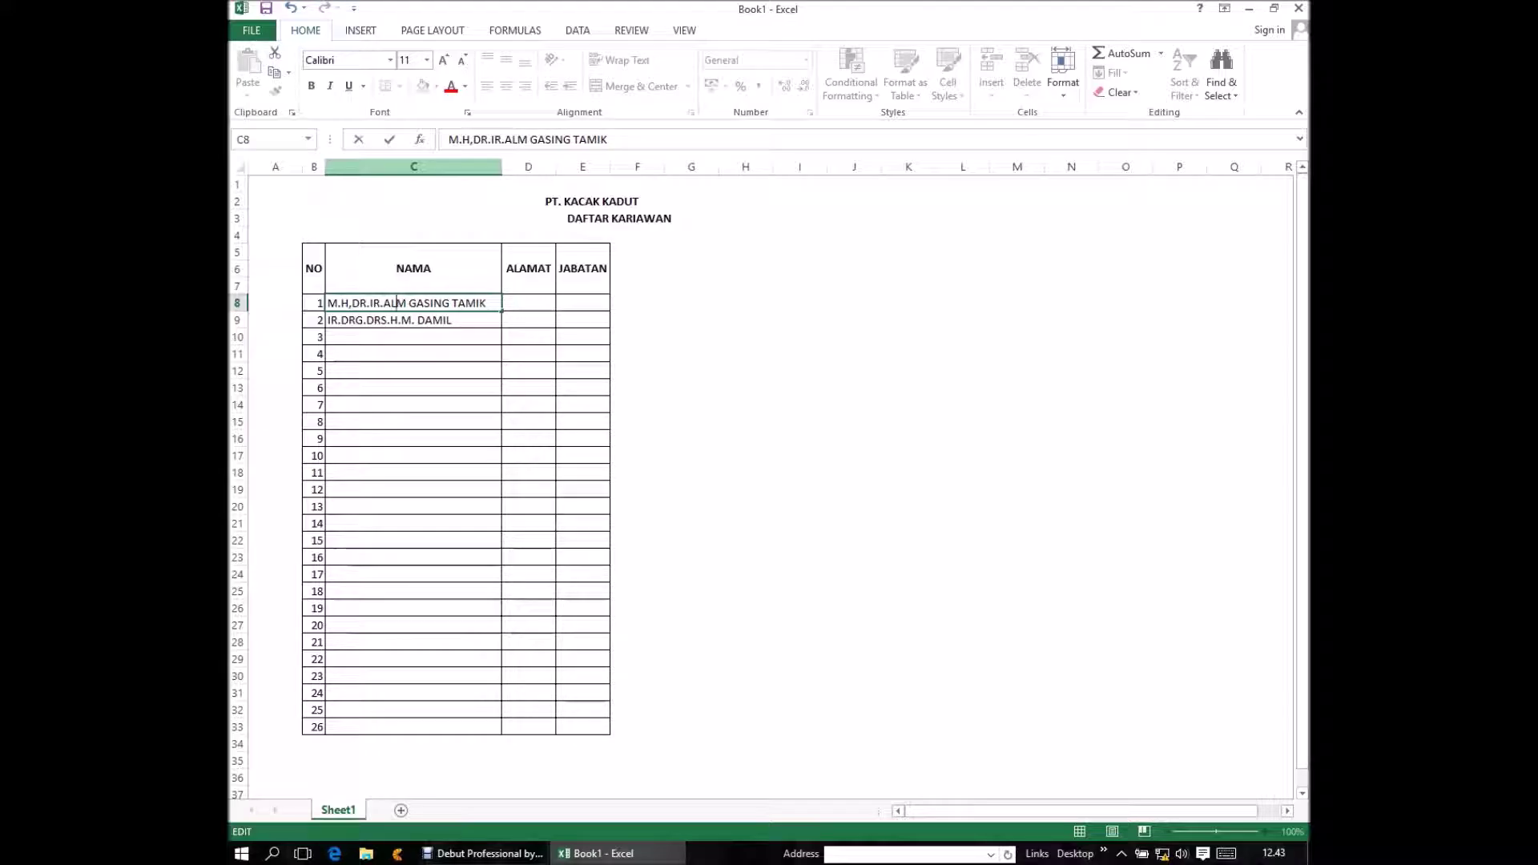
{"action": "key", "text": "Return"}
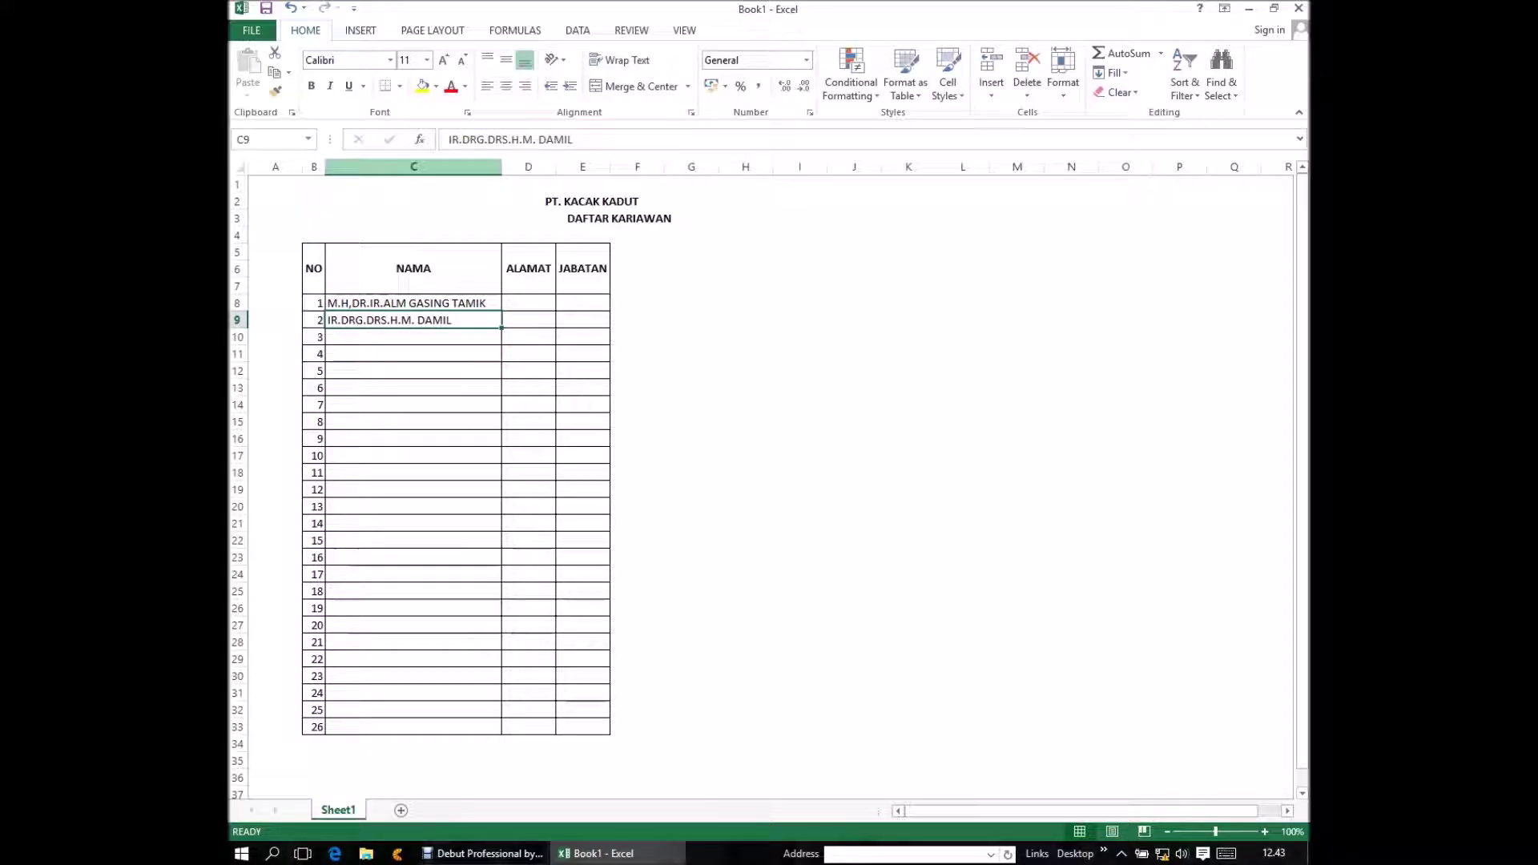
- Enter TASIL, TOYOL, POKOL, KIMIL and DGHFD in cells C10 through C14
{"action": "left_click", "coordinate": [413, 337]}
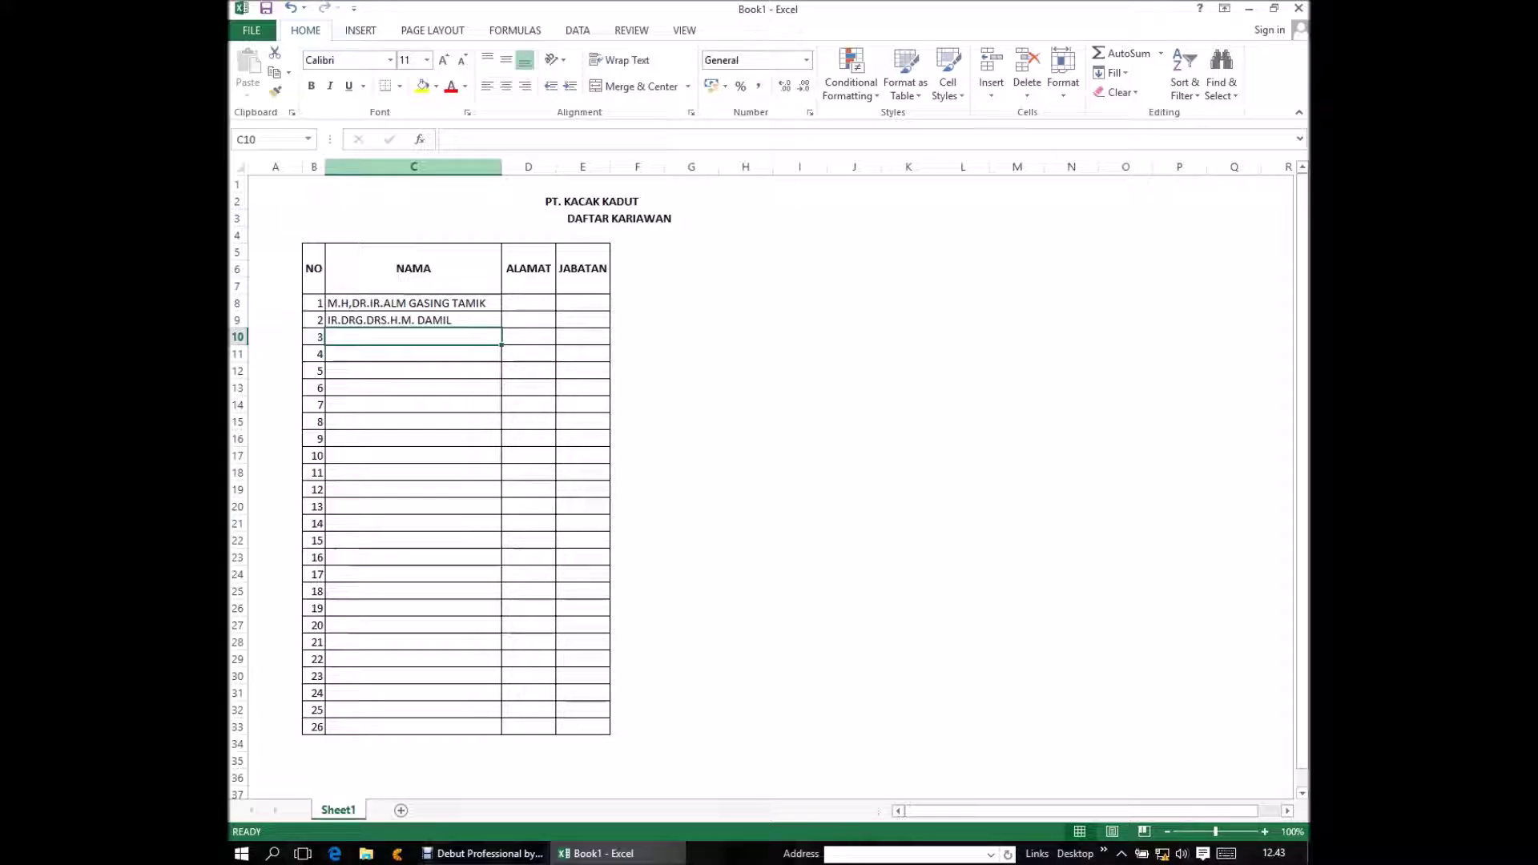
{"action": "type", "text": "TAS"}
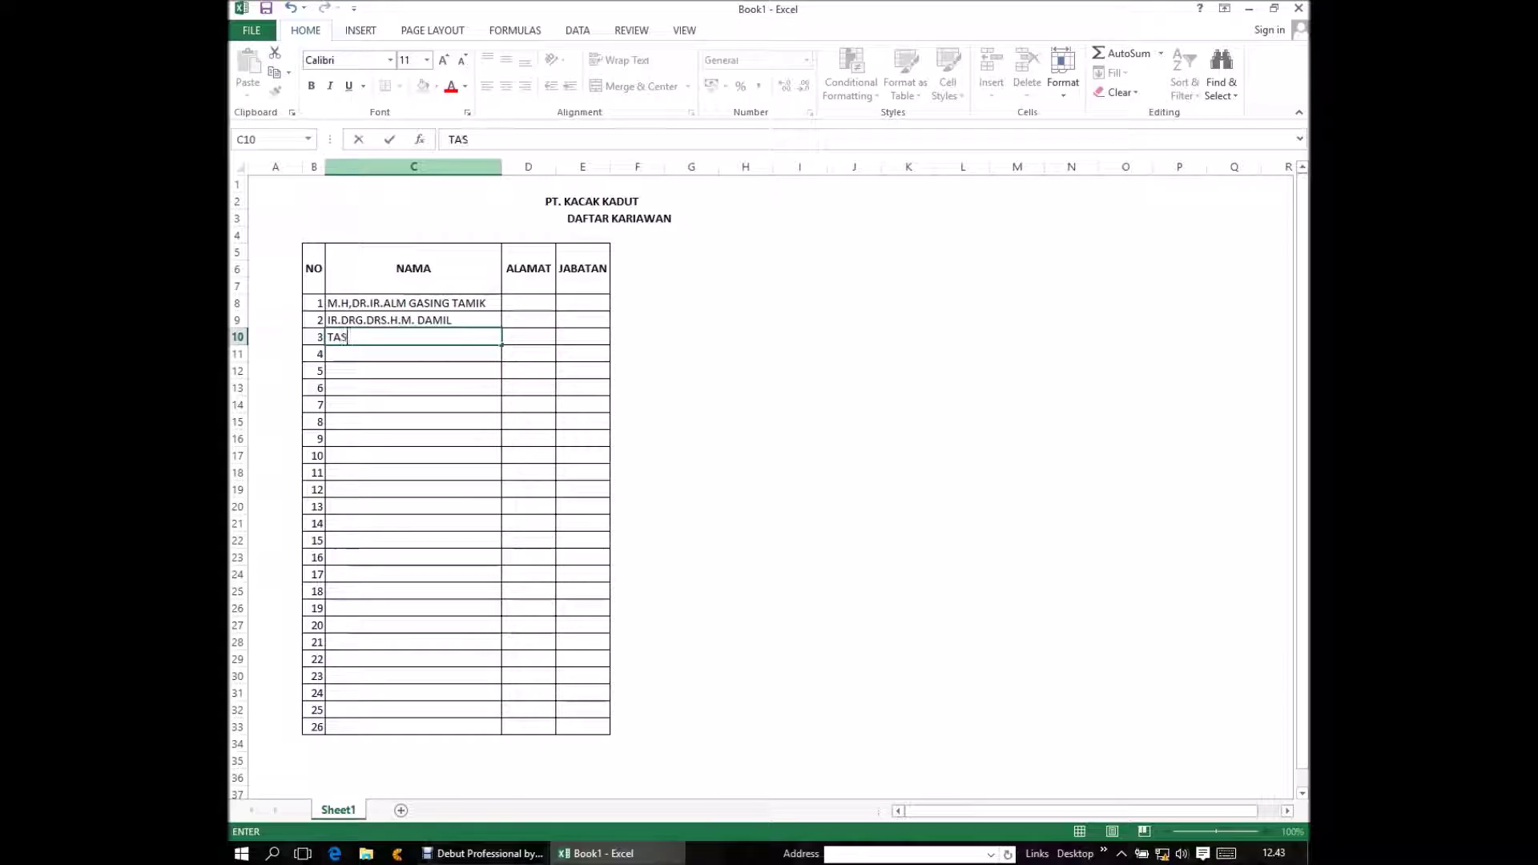
{"action": "type", "text": "IL"}
{"action": "key", "text": "Return"}
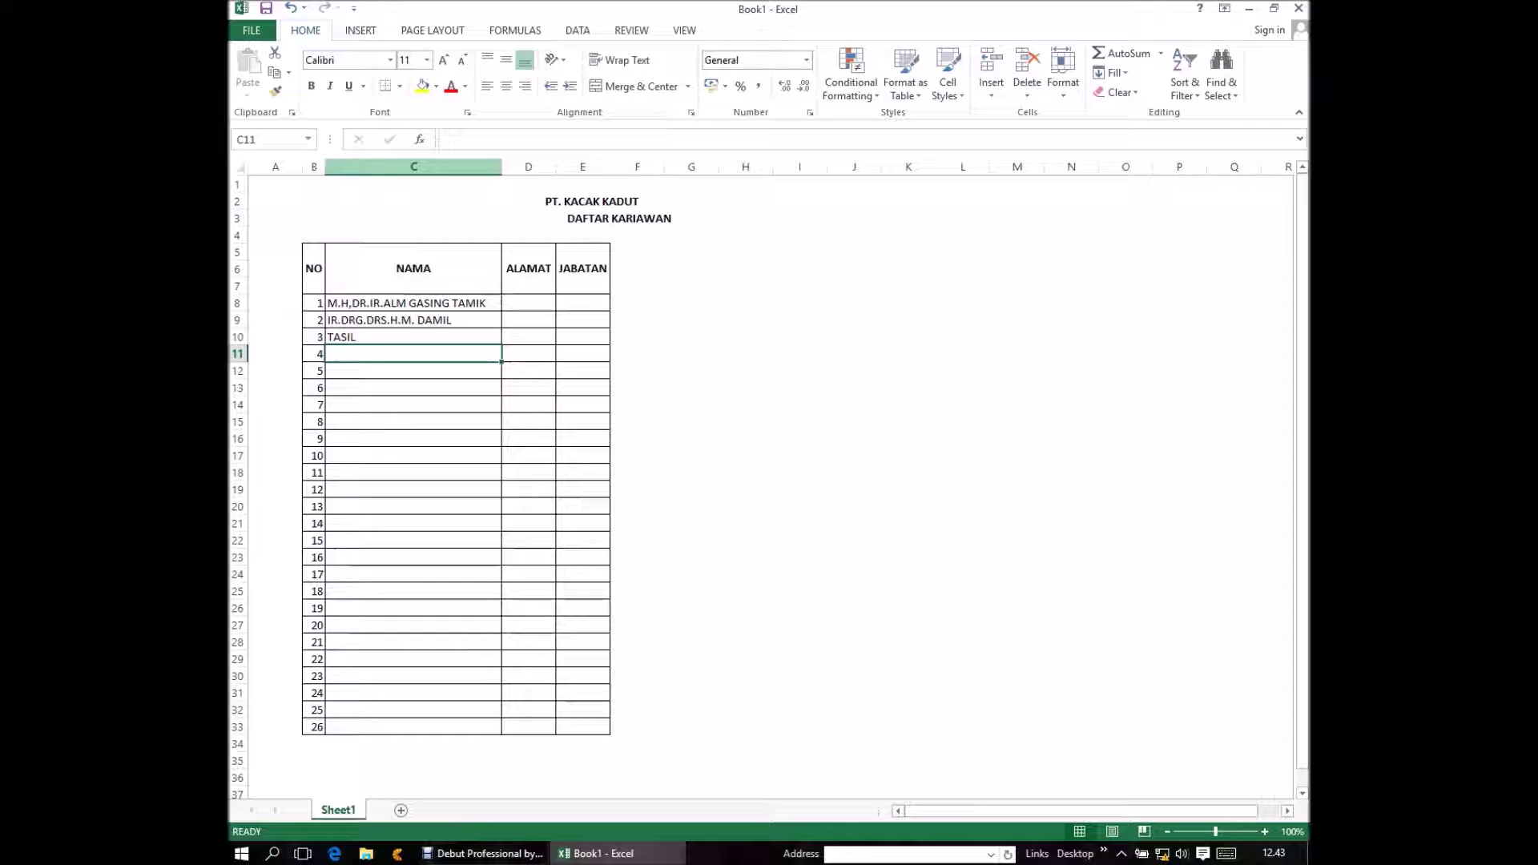
{"action": "type", "text": "TO"}
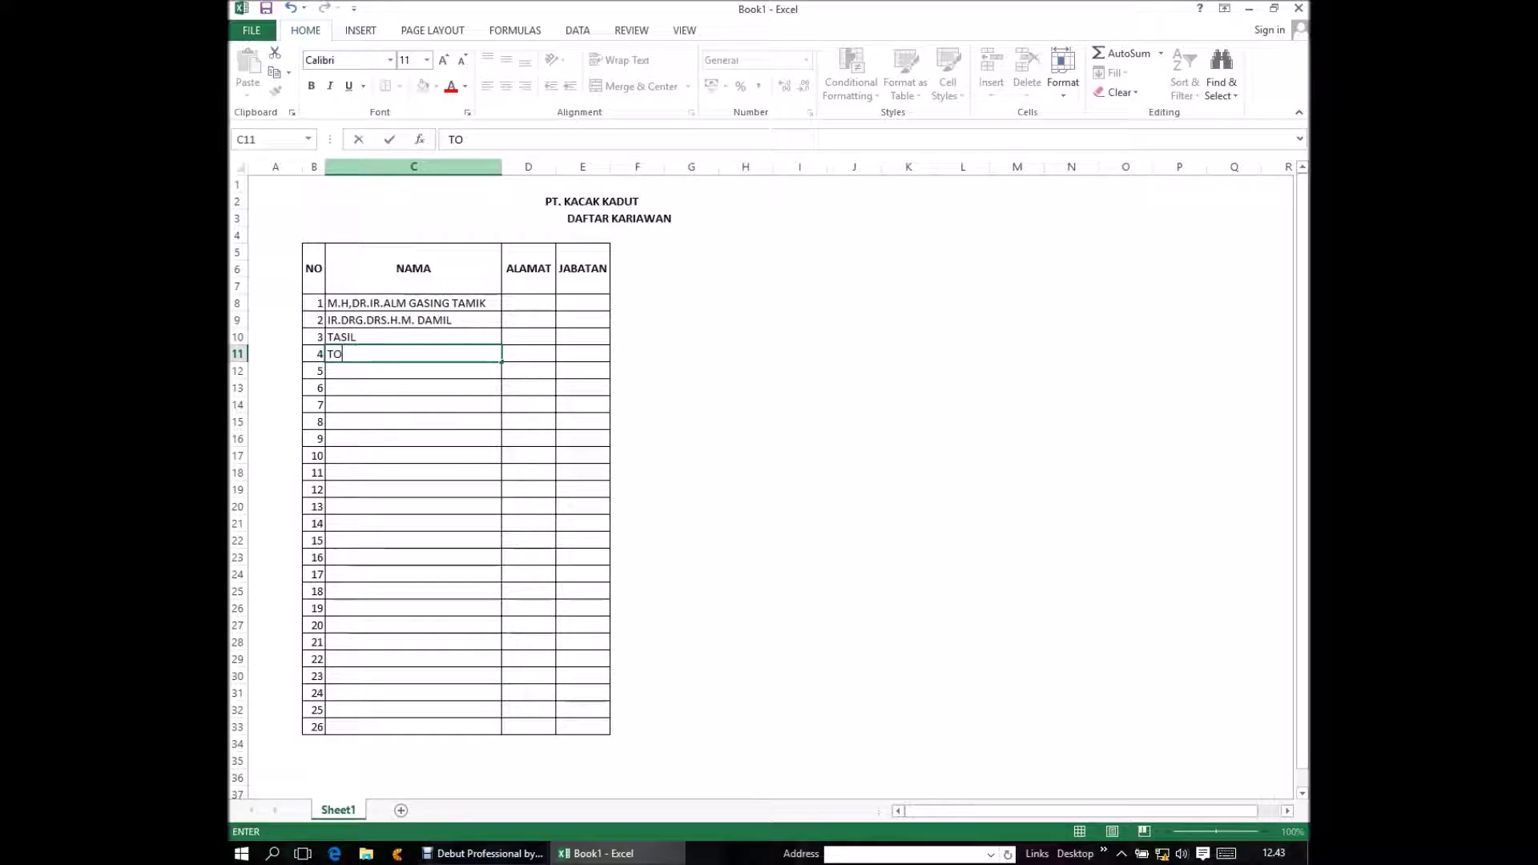
{"action": "type", "text": "YOL"}
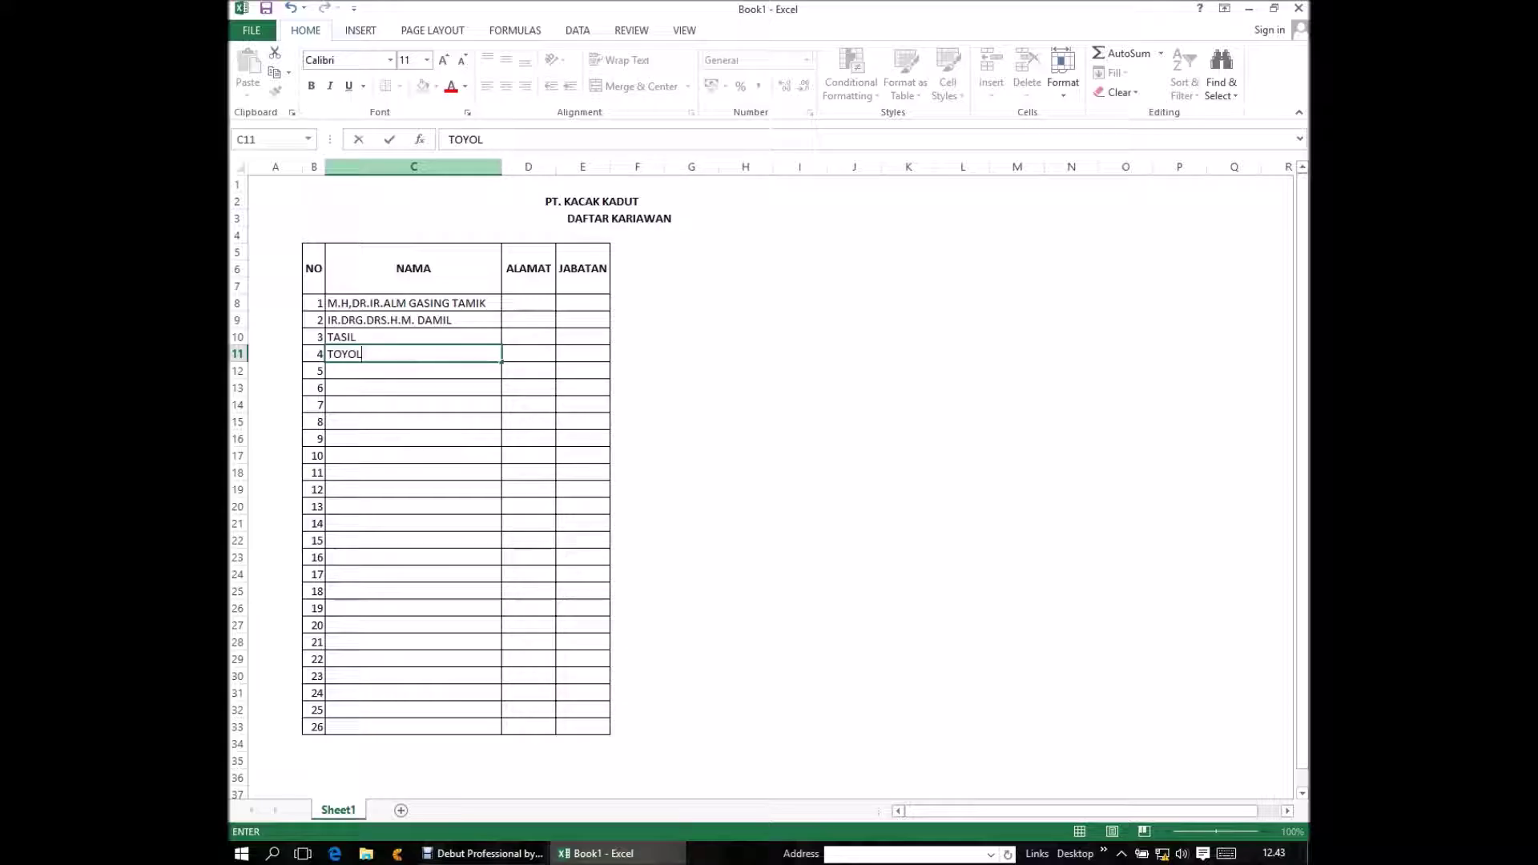
{"action": "key", "text": "Return"}
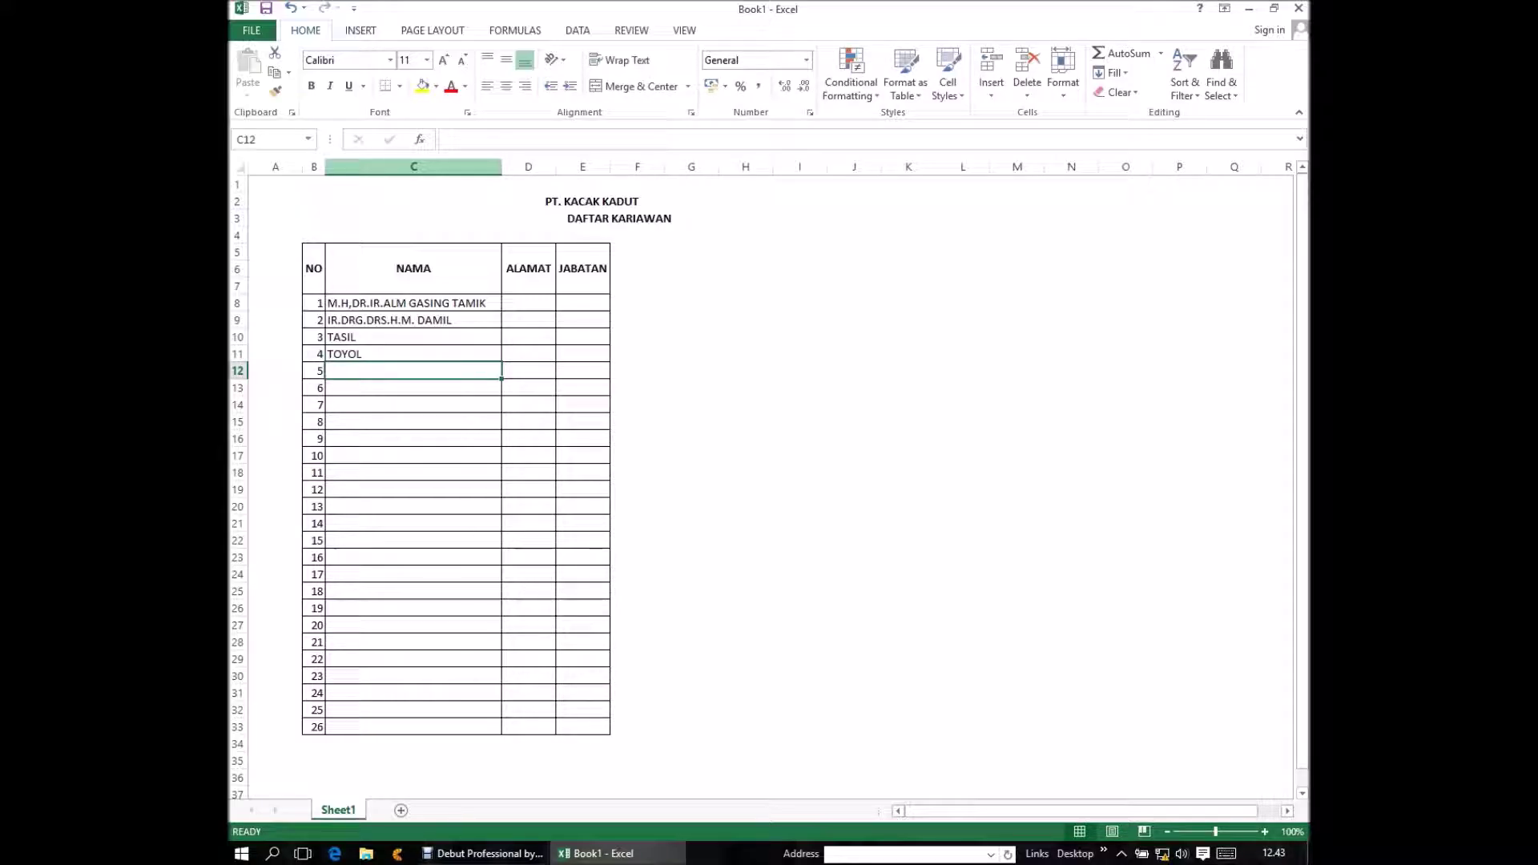
{"action": "type", "text": "PO"}
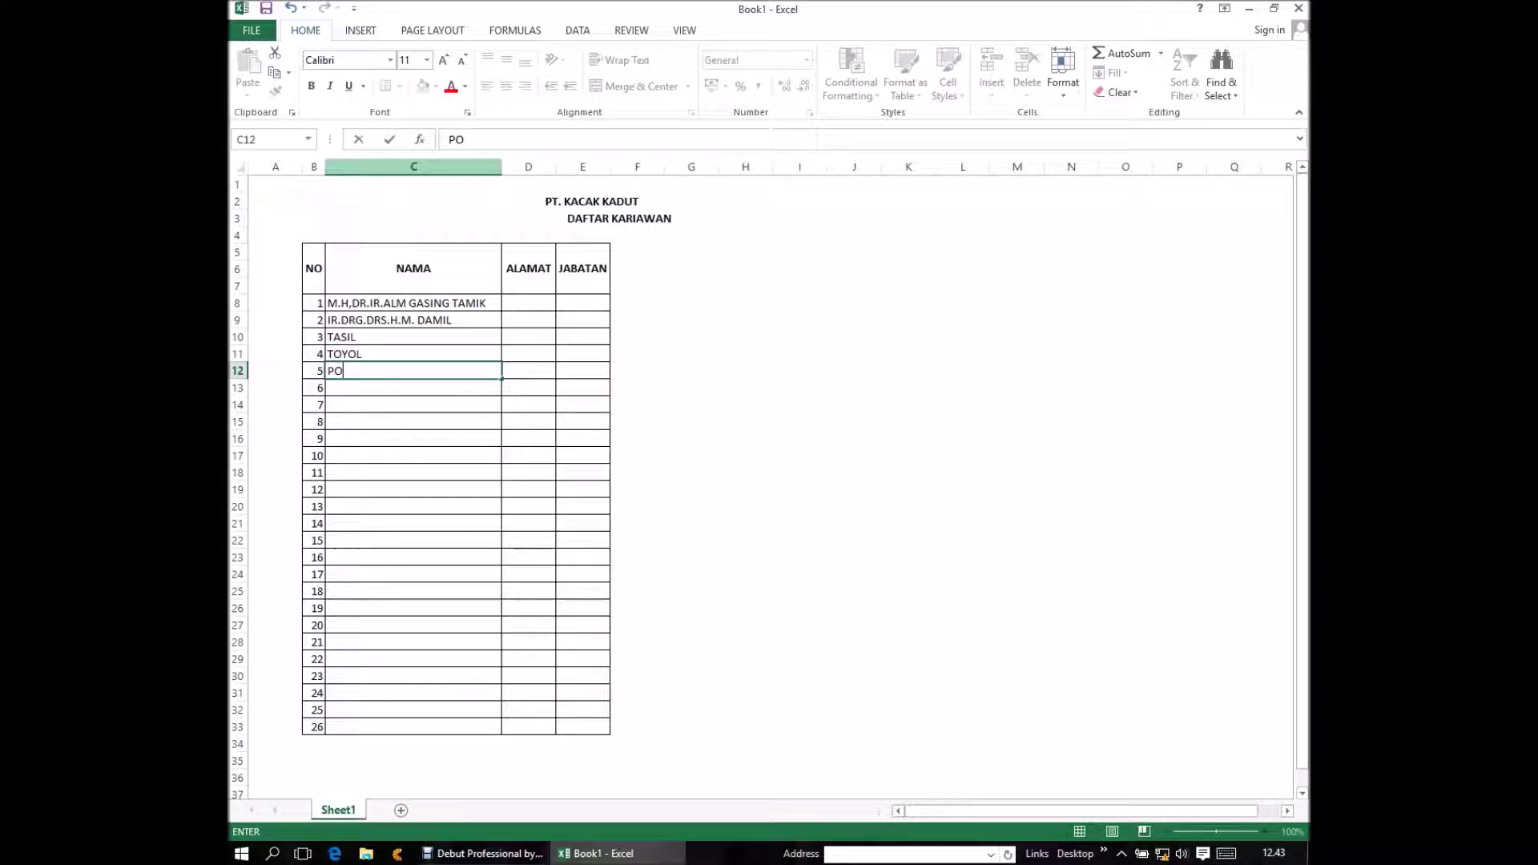
{"action": "type", "text": "KO"}
{"action": "type", "text": "L"}
{"action": "key", "text": "Return"}
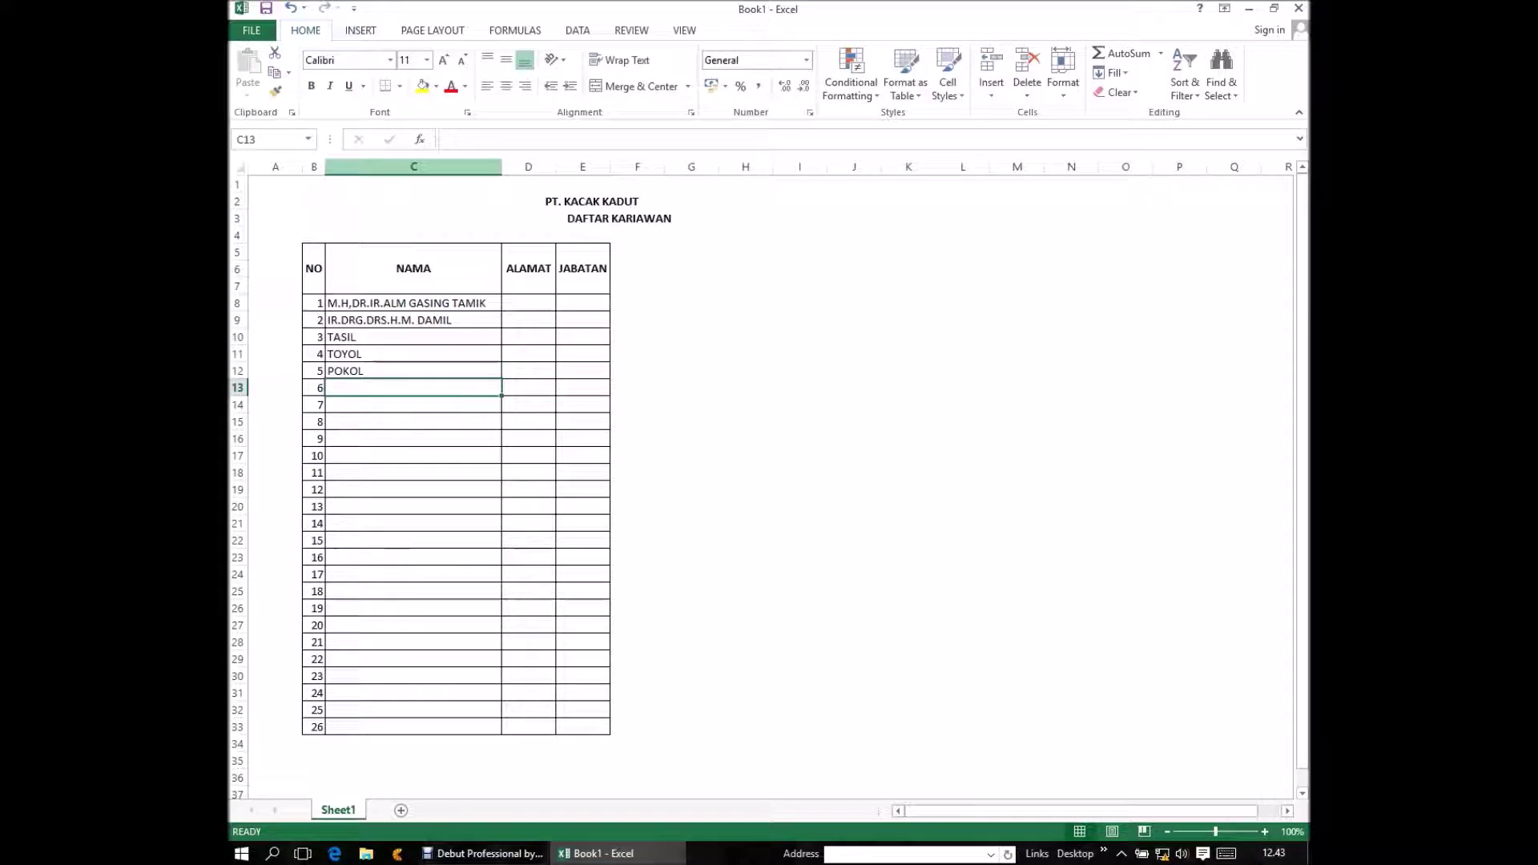
{"action": "type", "text": "K"}
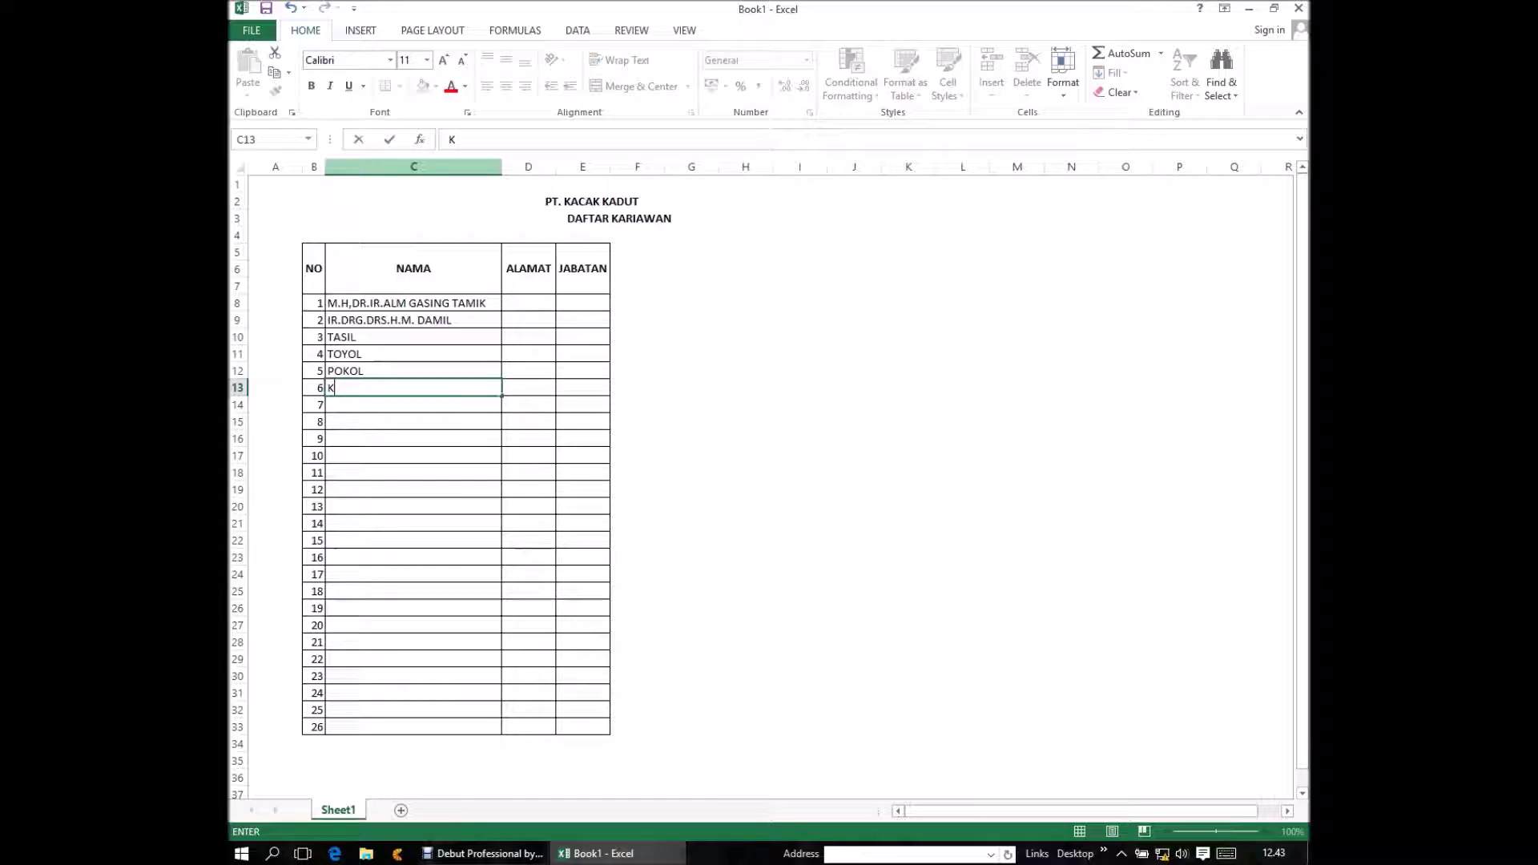
{"action": "type", "text": "IM"}
{"action": "type", "text": "IL"}
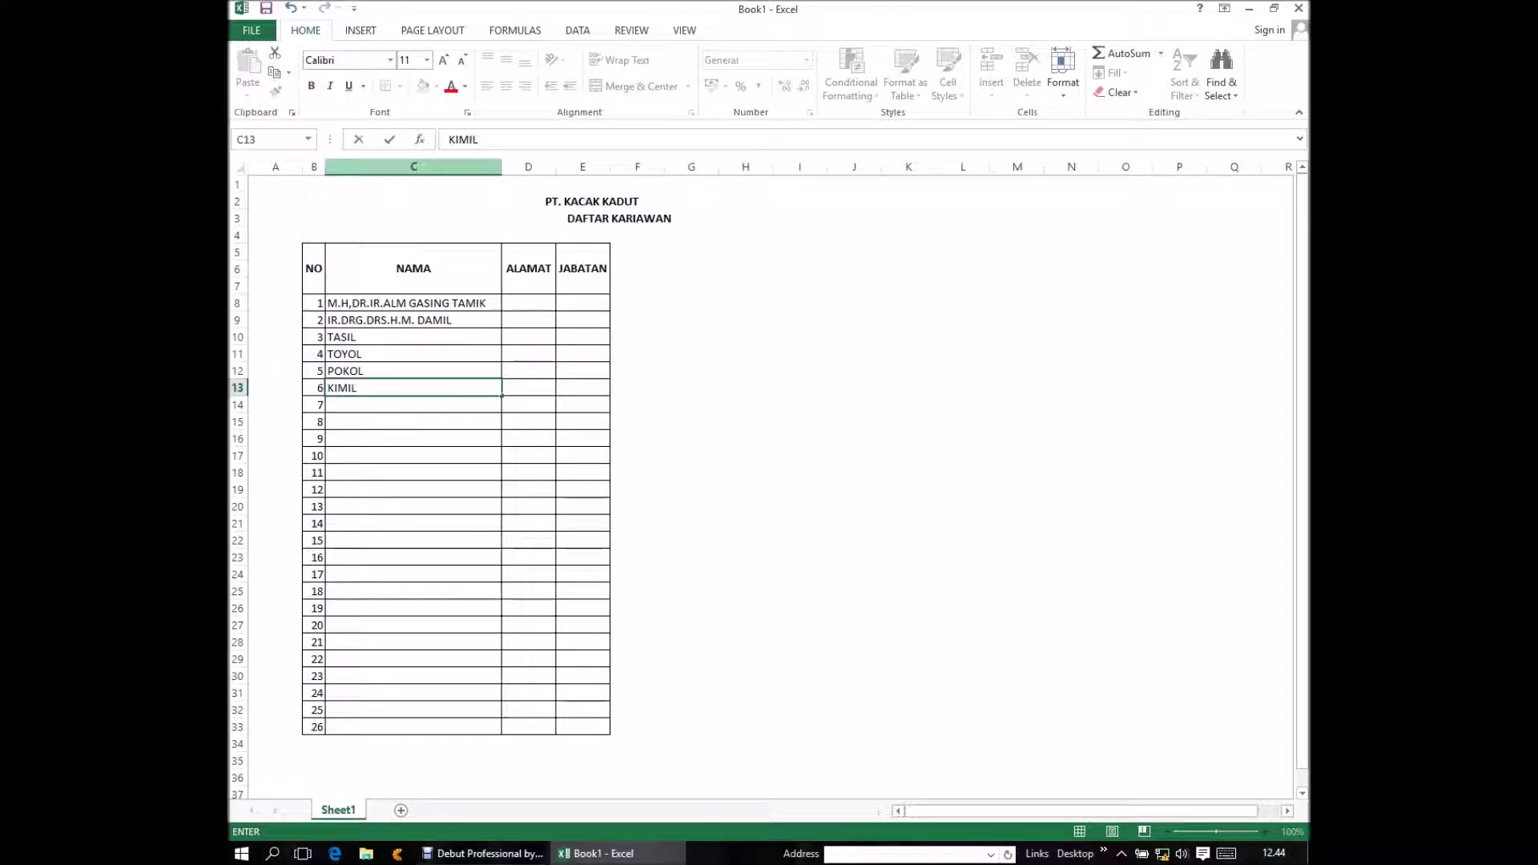
{"action": "key", "text": "Return"}
{"action": "key", "text": "Return"}
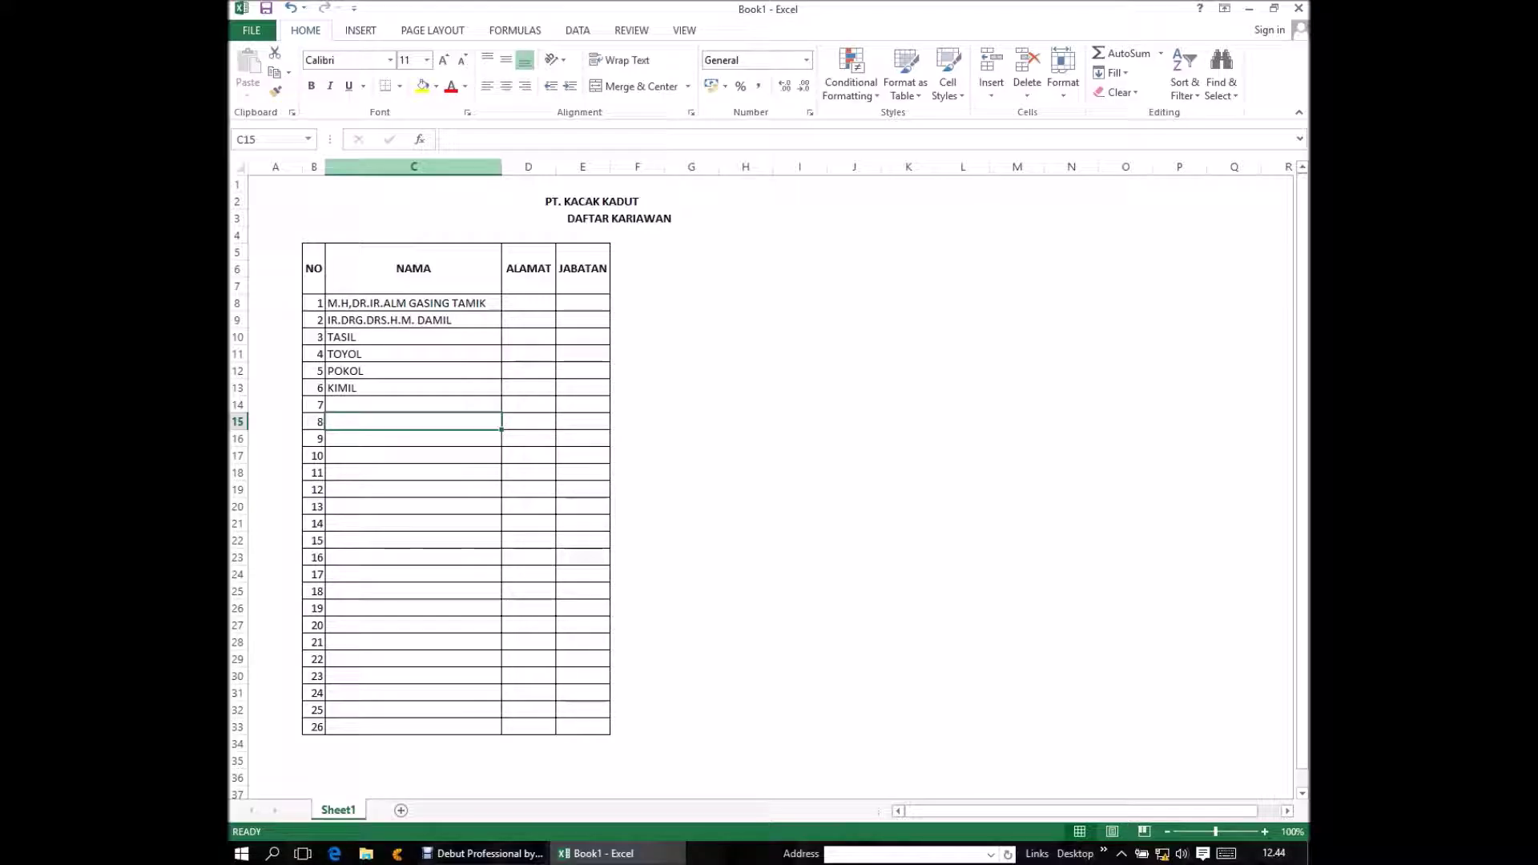
{"action": "left_click", "coordinate": [413, 404]}
{"action": "type", "text": "DGHFD"}
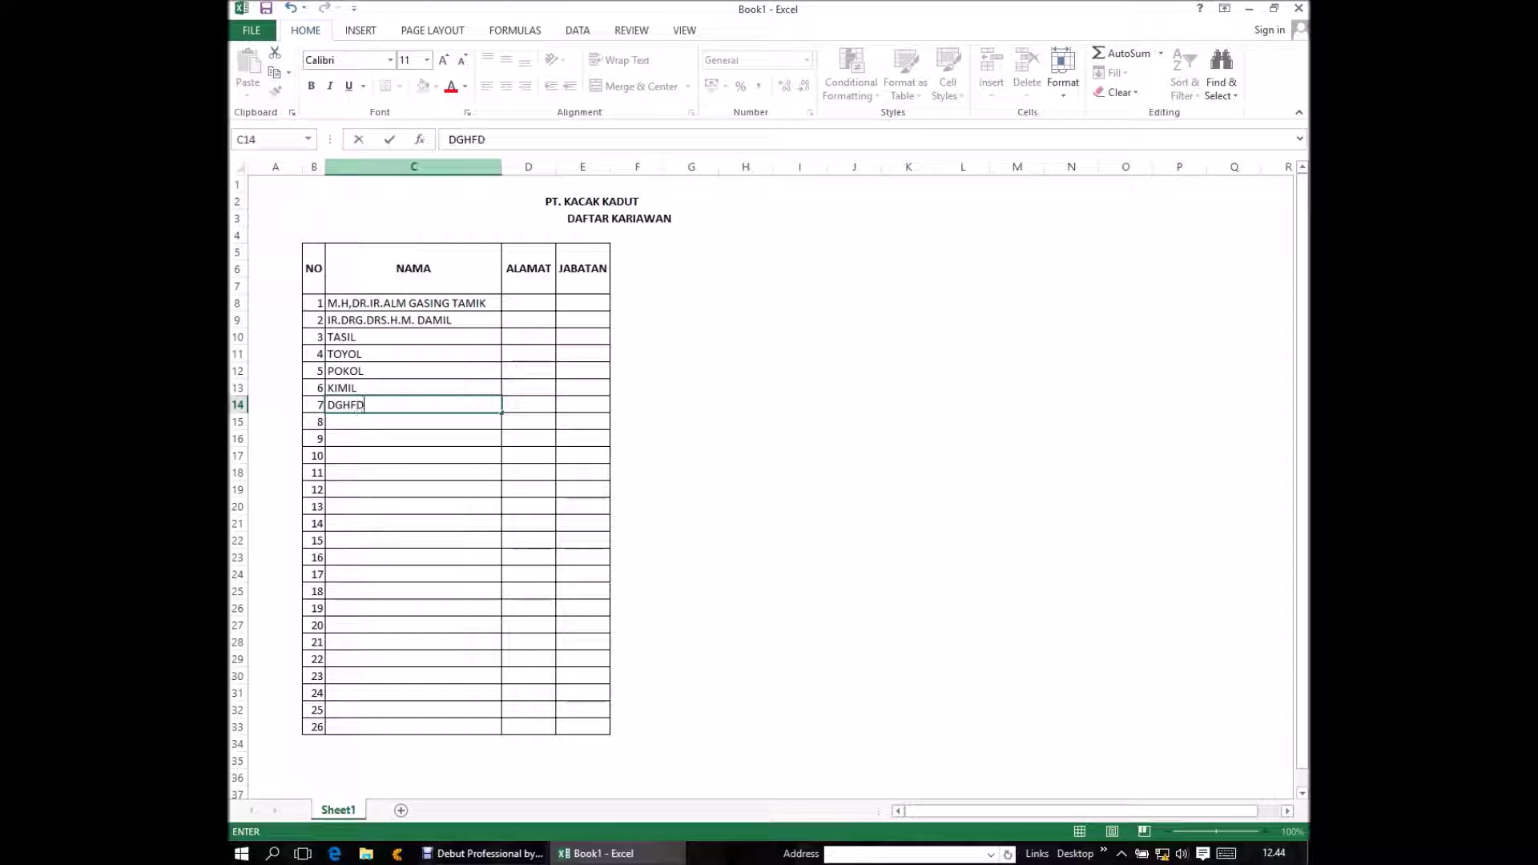
{"action": "key", "text": "Return"}
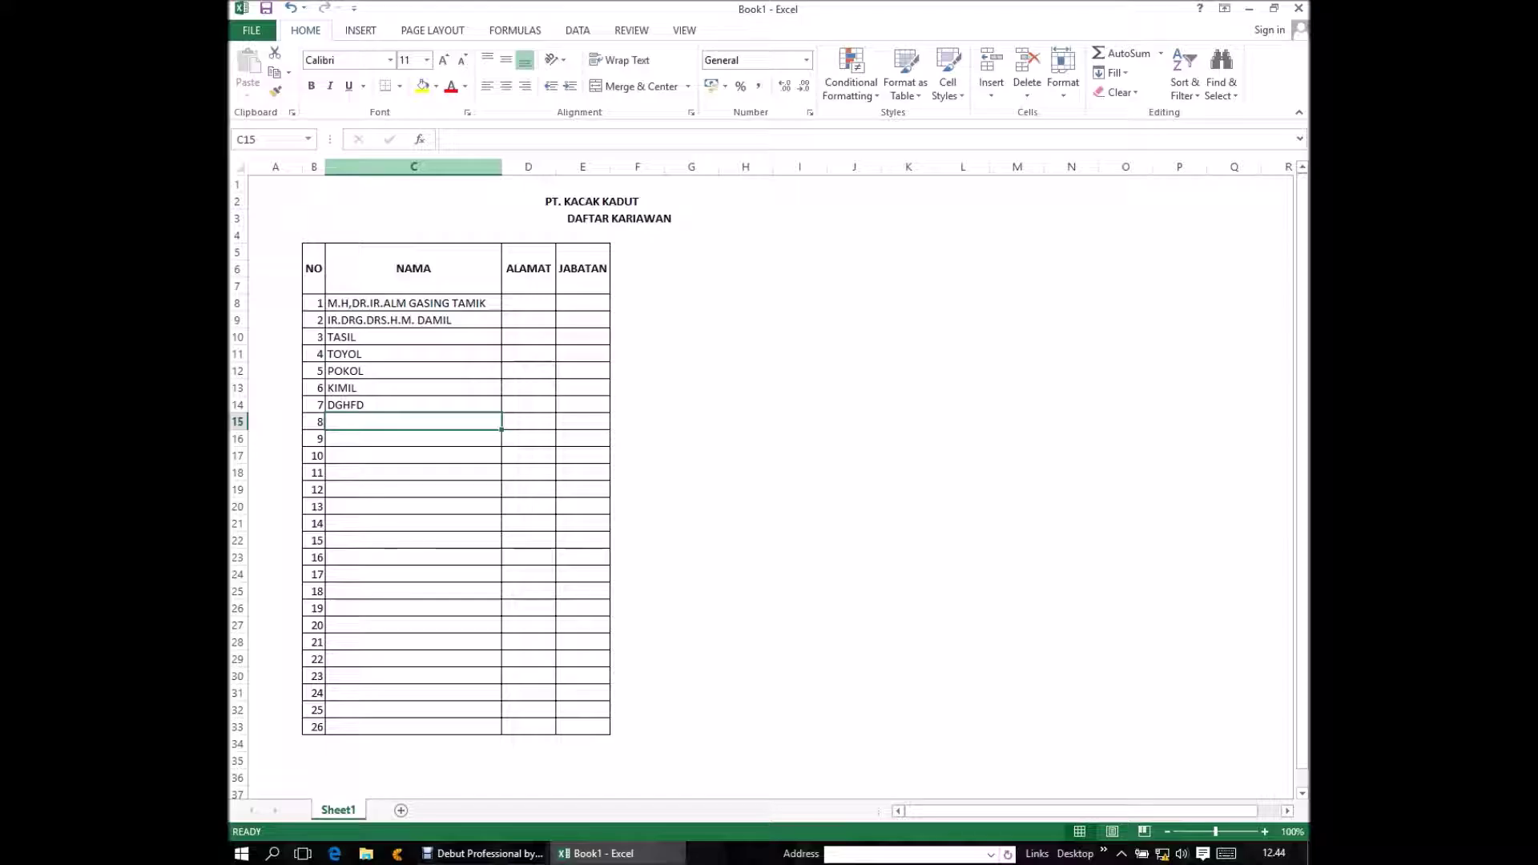
- Retype the DGHFD entry in C14 as DOPOL
{"action": "left_click", "coordinate": [413, 404]}
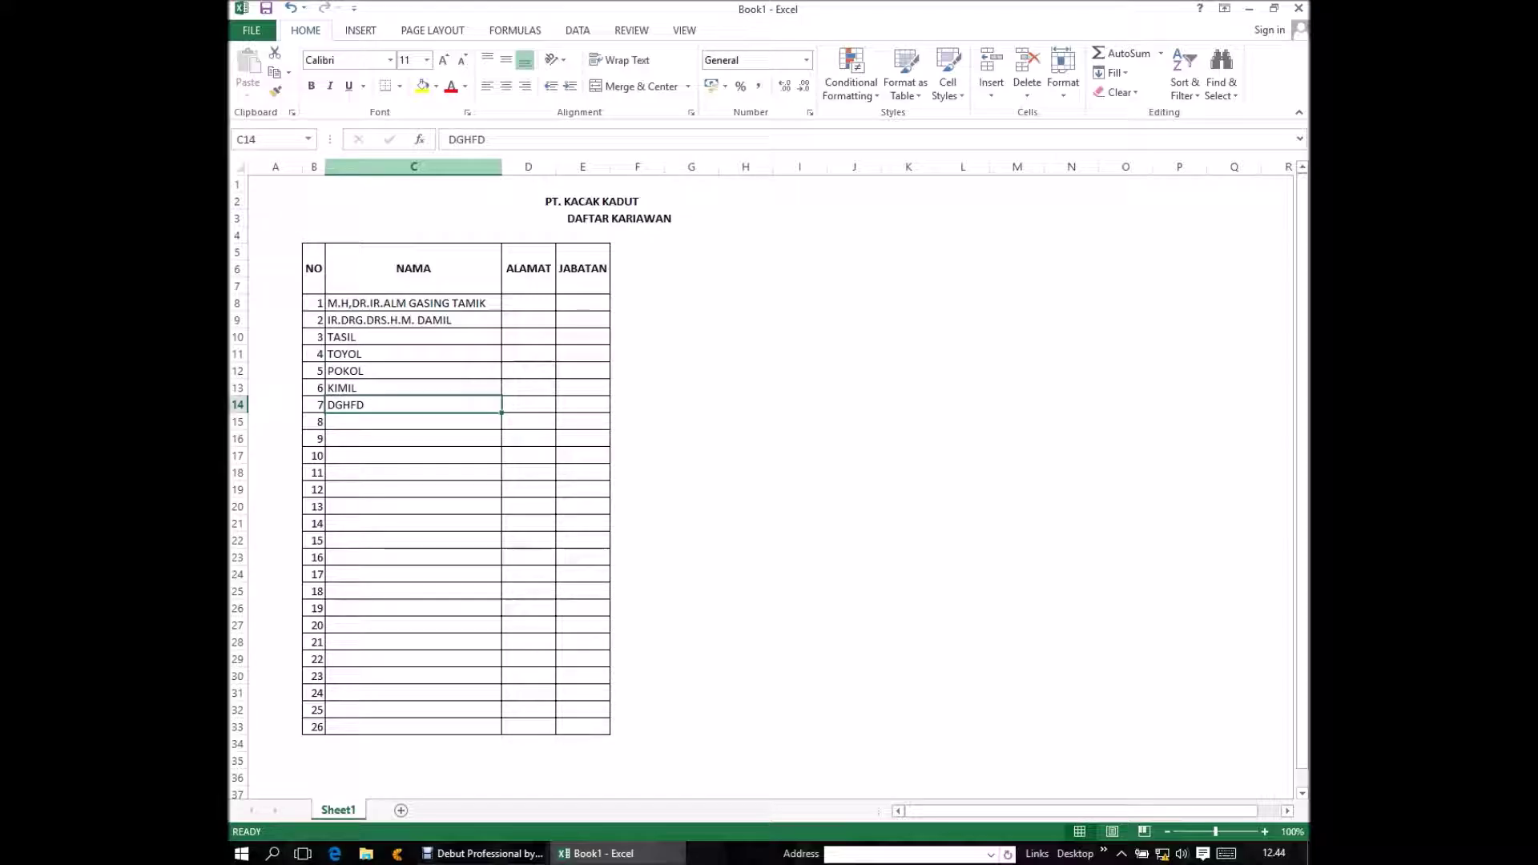
{"action": "key", "text": "BackSpace"}
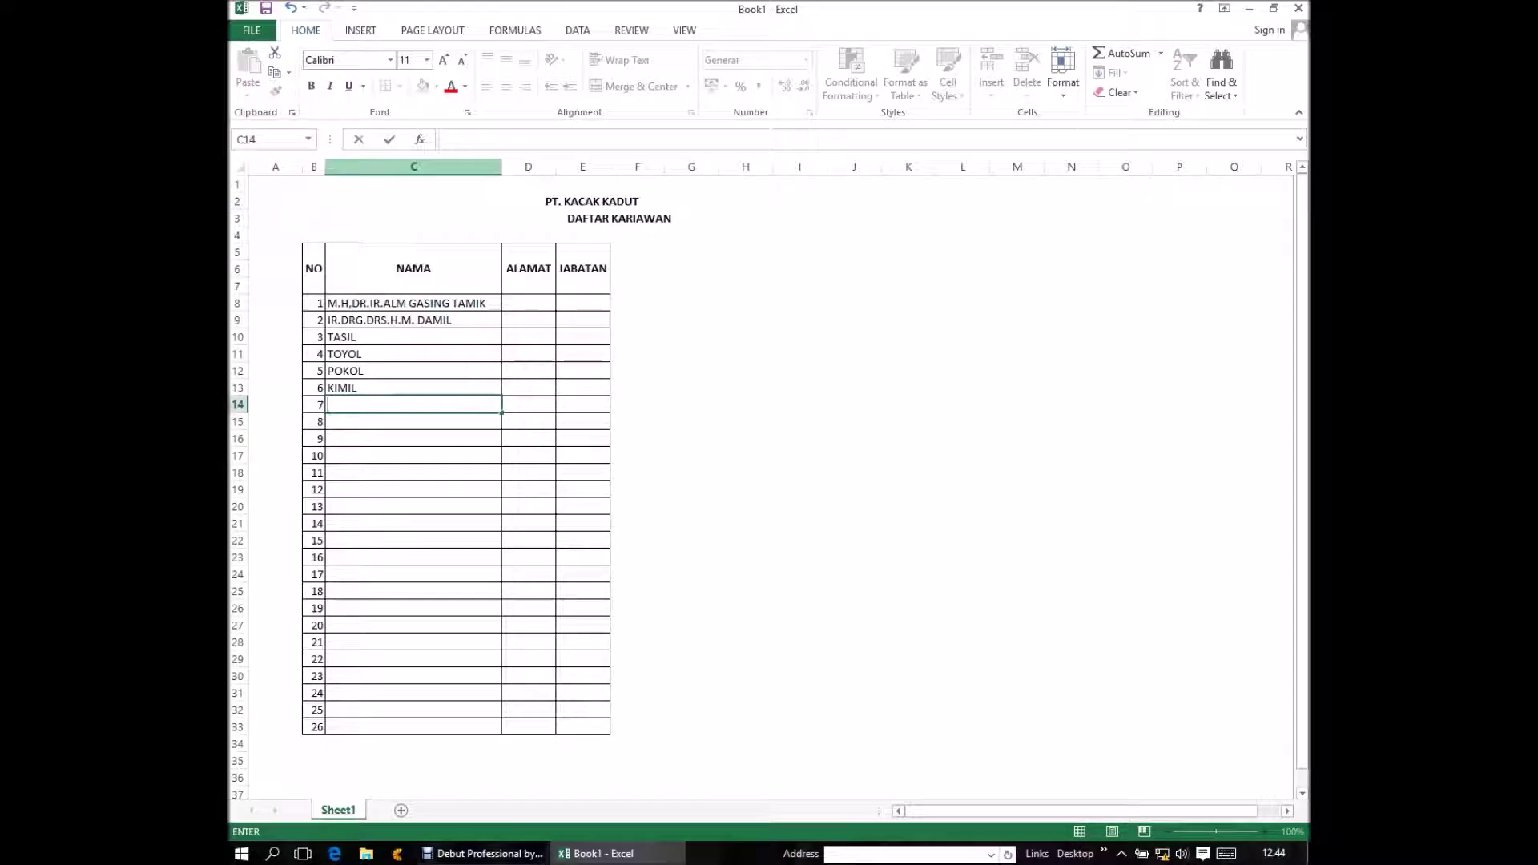
{"action": "type", "text": "DG"}
{"action": "key", "text": "BackSpace"}
{"action": "type", "text": "OMO"}
{"action": "key", "text": "BackSpace"}
{"action": "key", "text": "BackSpace"}
{"action": "type", "text": "P"}
{"action": "type", "text": "OL"}
{"action": "key", "text": "Return"}
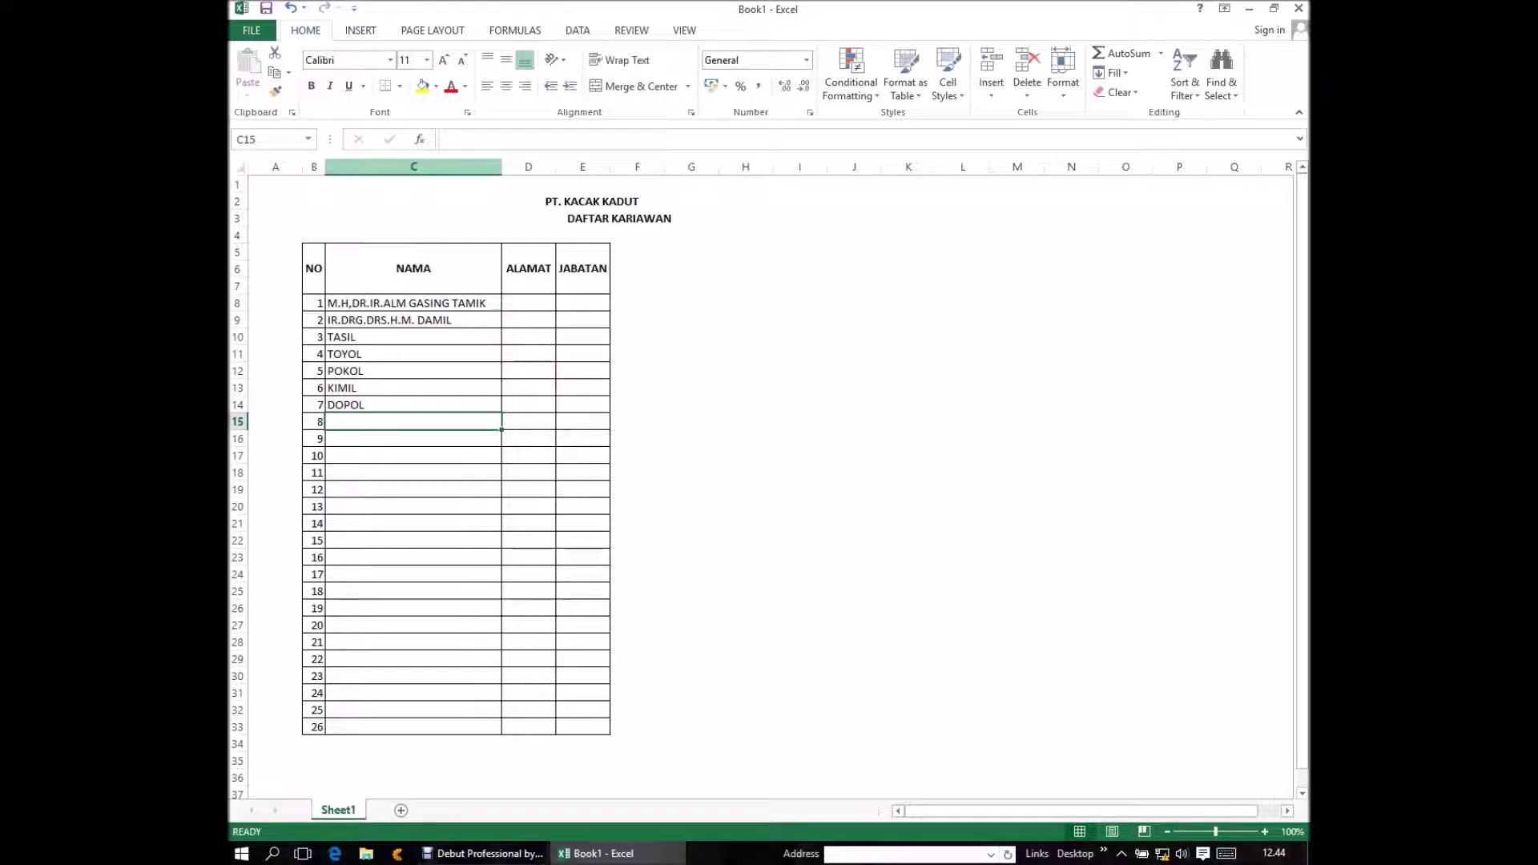
- Add GIMIIK, LOROKI and ULAR KADUT in cells C15 to C17
{"action": "type", "text": "GI"}
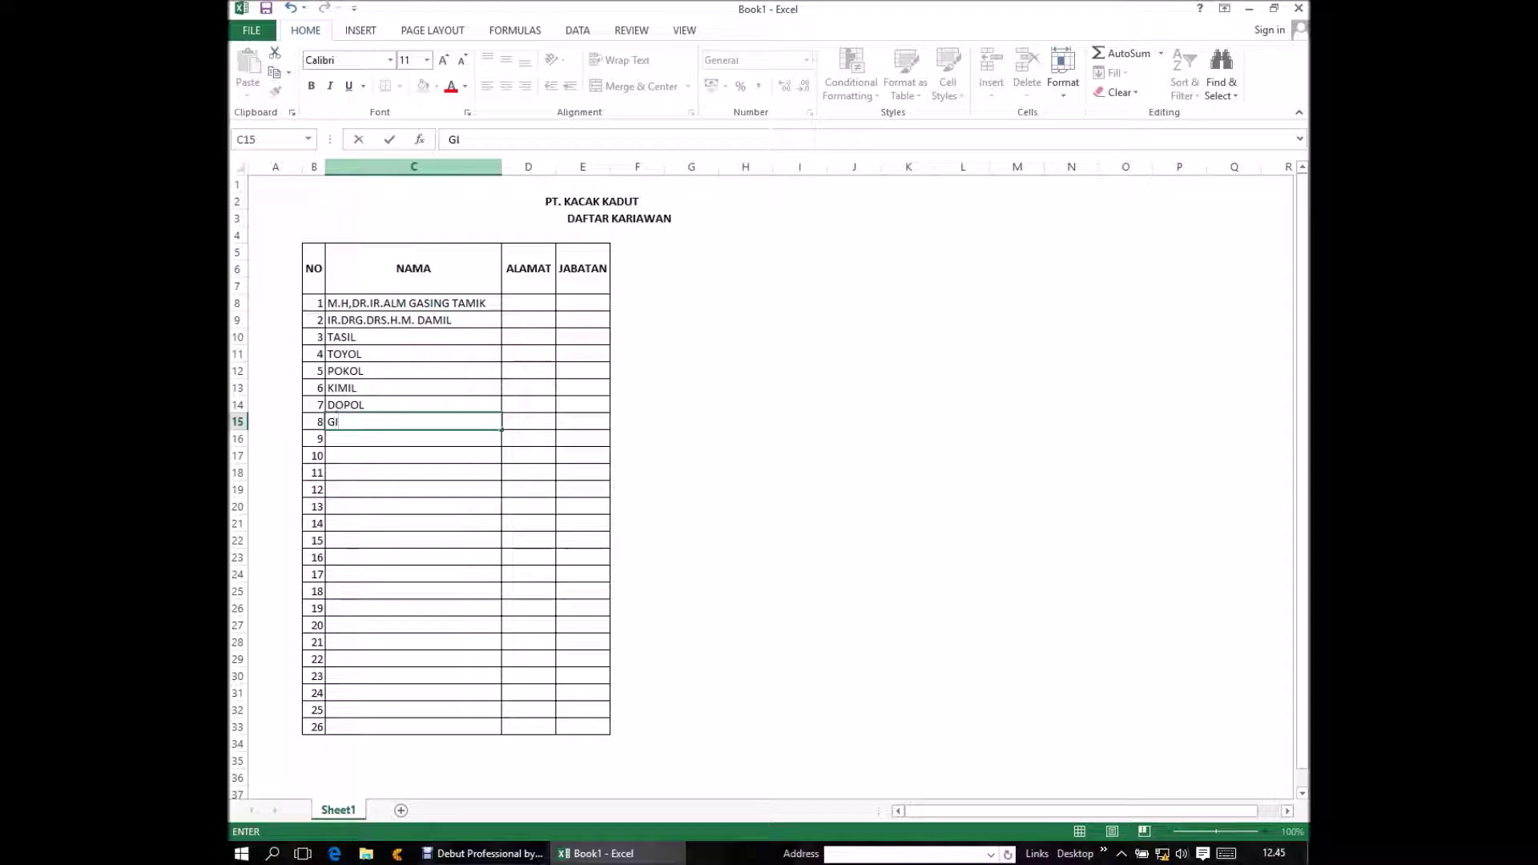
{"action": "type", "text": "M"}
{"action": "type", "text": "IIK"}
{"action": "key", "text": "Return"}
{"action": "type", "text": "L"}
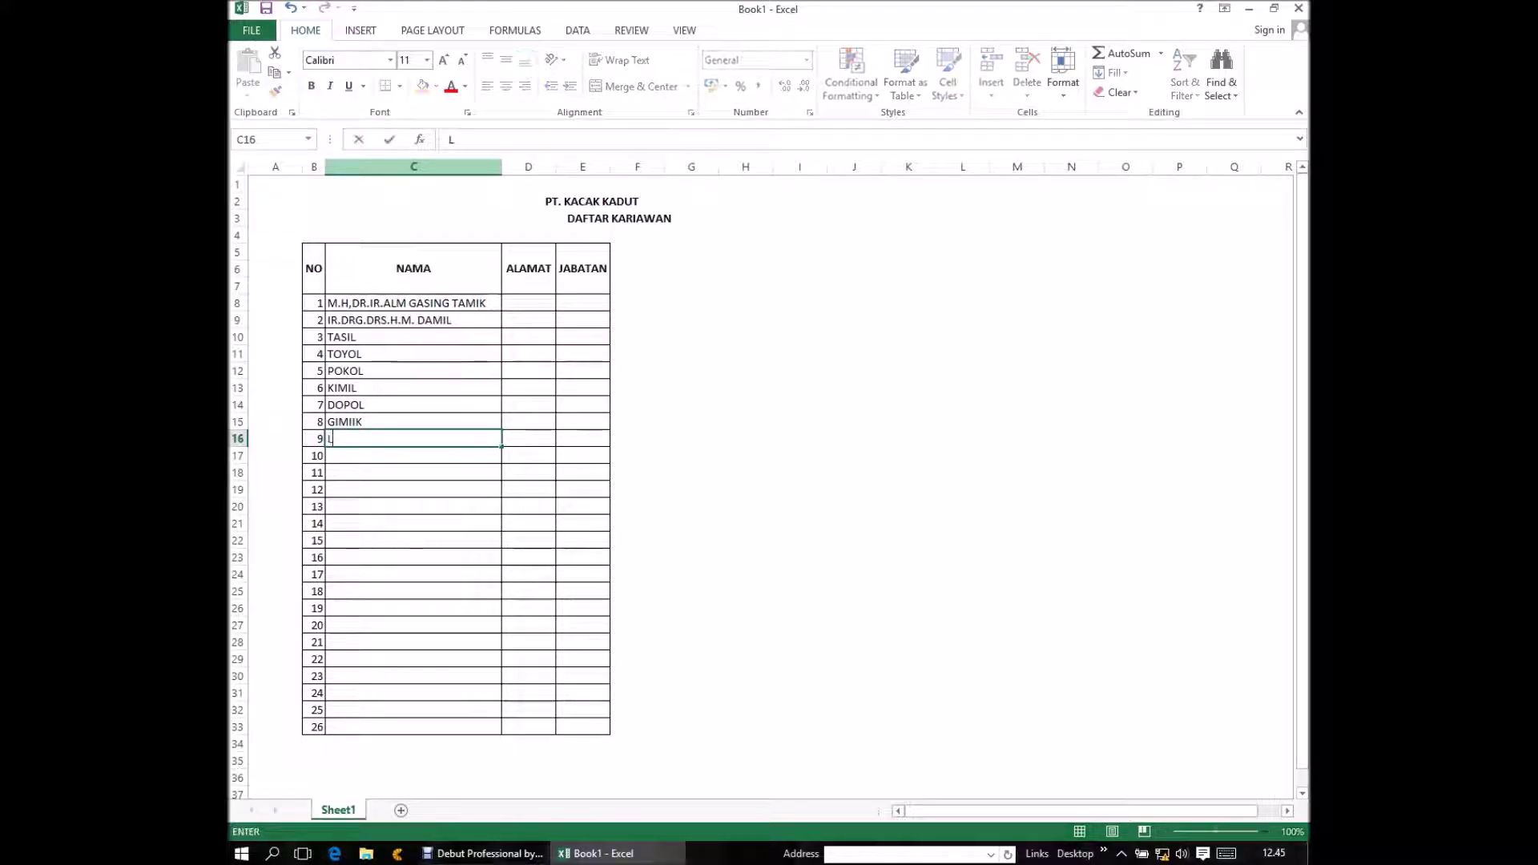
{"action": "type", "text": "OP"}
{"action": "key", "text": "BackSpace"}
{"action": "type", "text": "ROKI"}
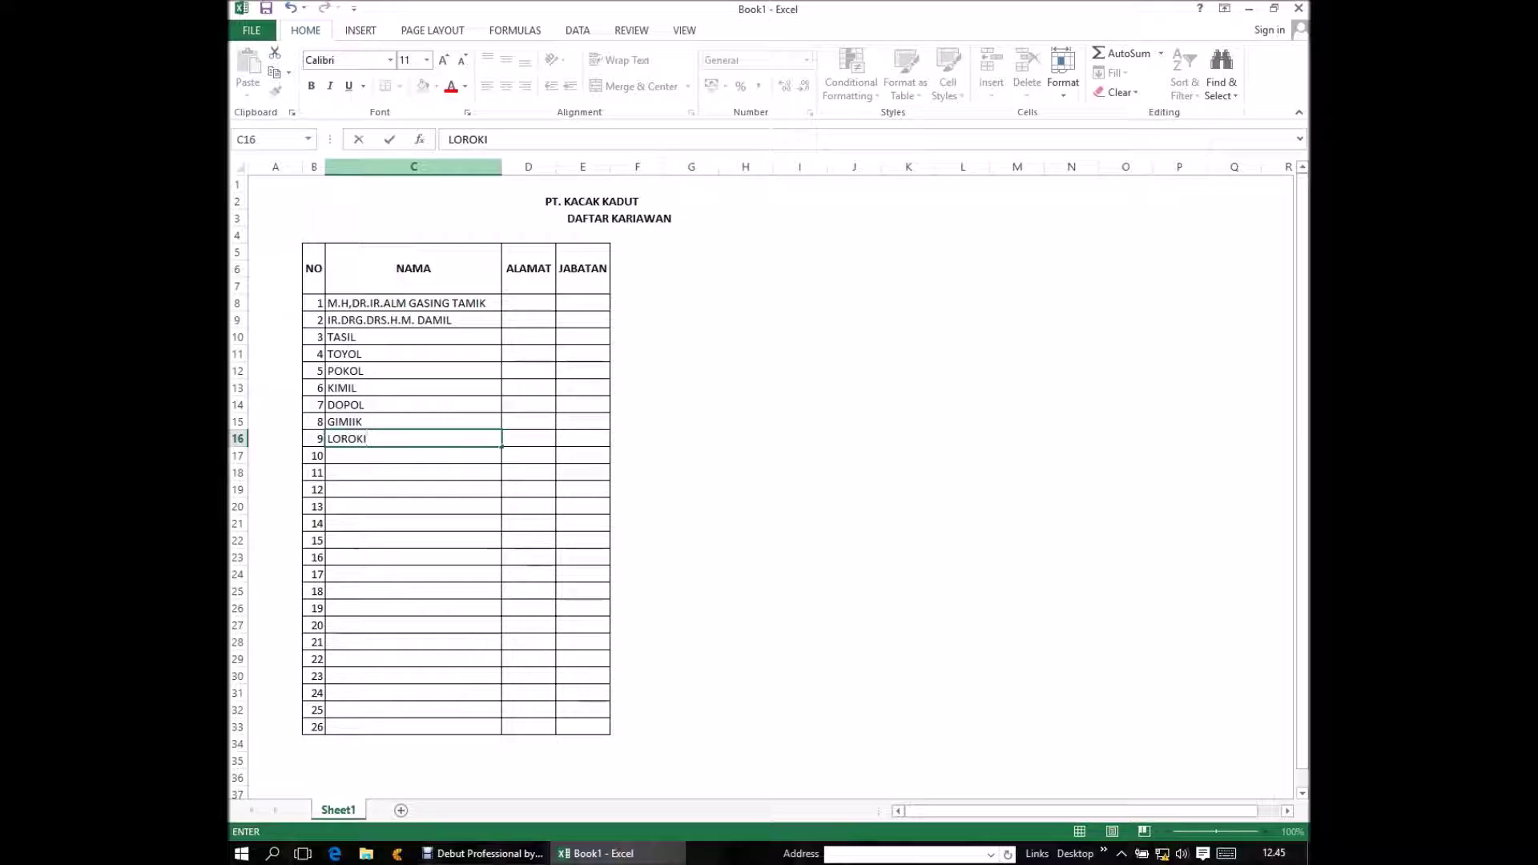
{"action": "key", "text": "Return"}
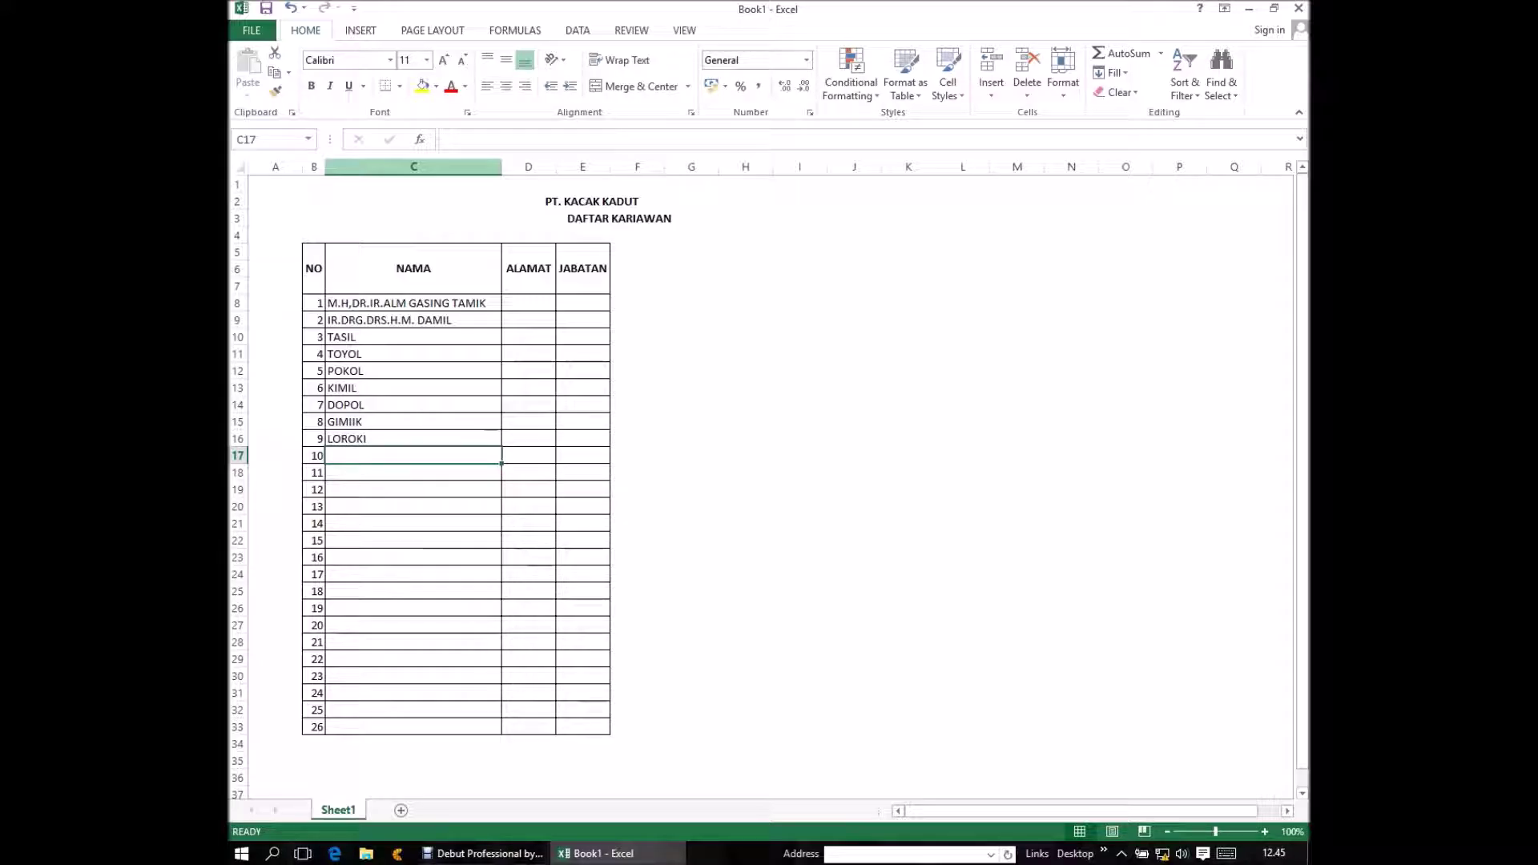
{"action": "type", "text": "U"}
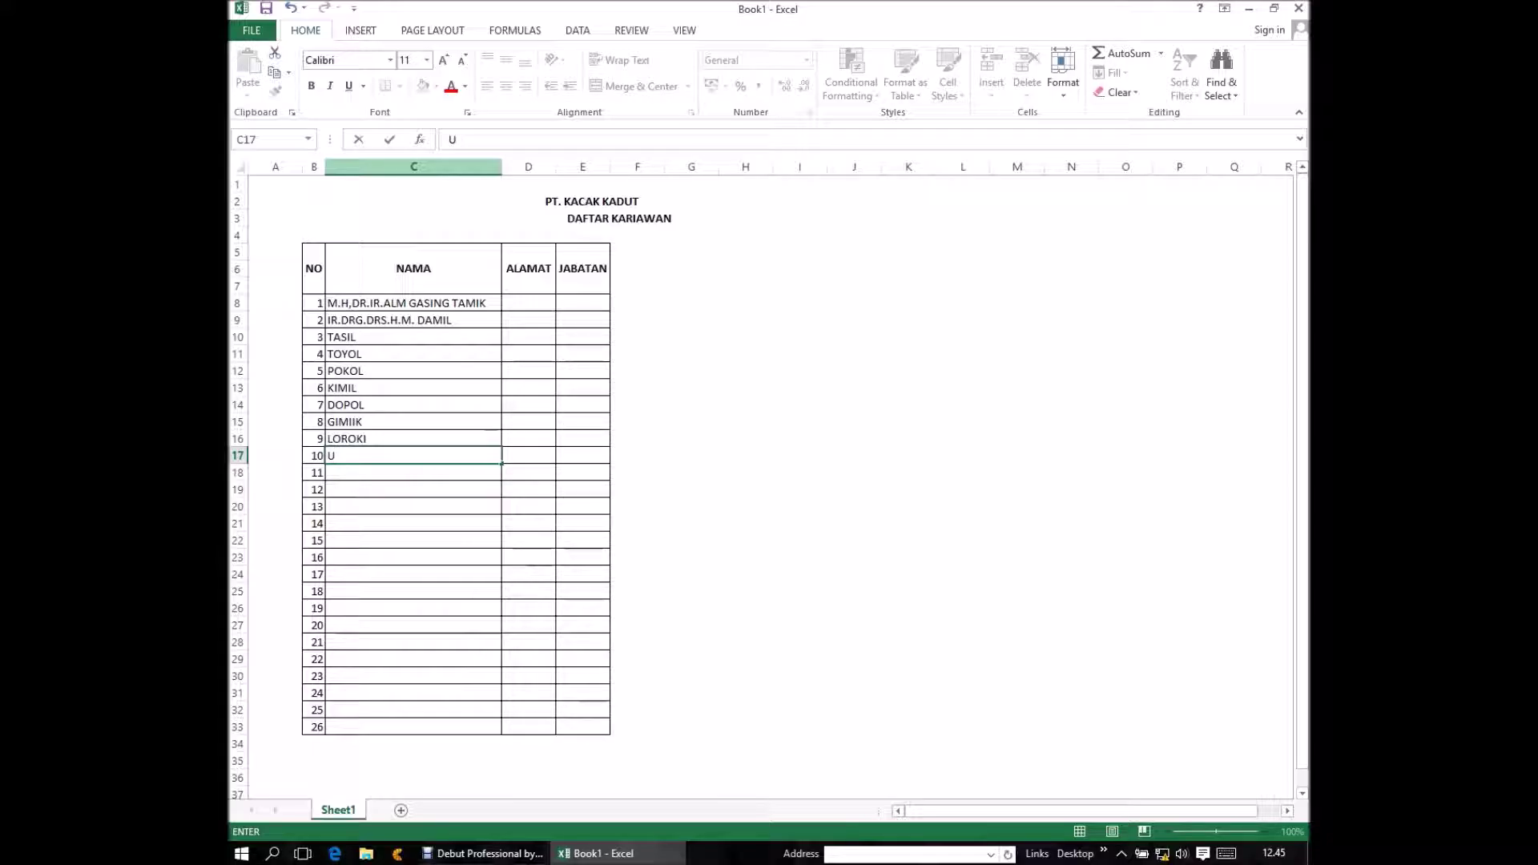
{"action": "type", "text": "L"}
{"action": "type", "text": "A"}
{"action": "type", "text": "R"}
{"action": "type", "text": " K"}
{"action": "type", "text": "A"}
{"action": "type", "text": "DU"}
{"action": "type", "text": "T"}
{"action": "key", "text": "Return"}
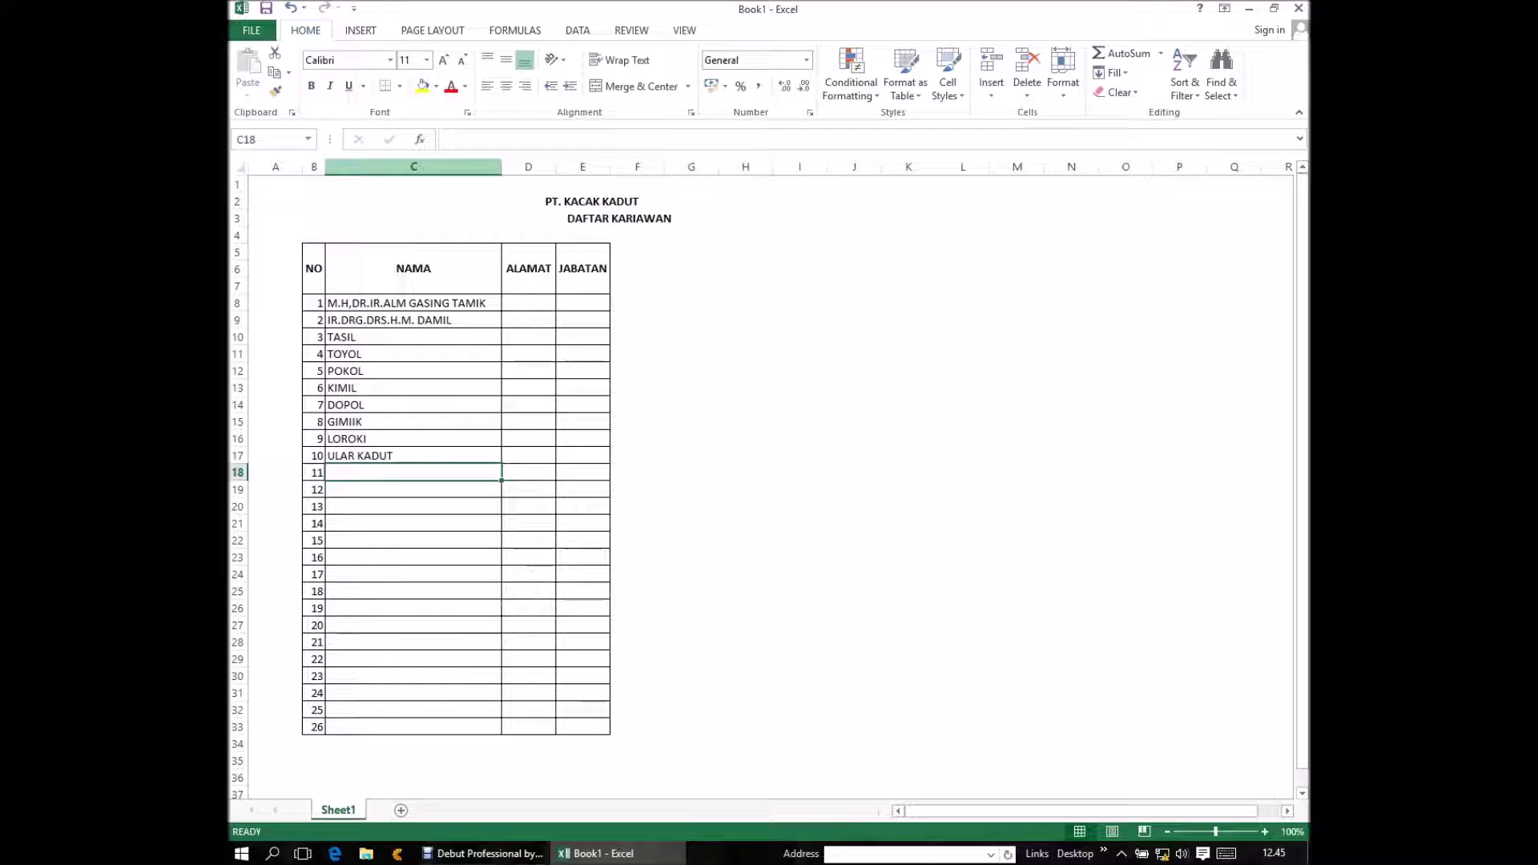
- Add SEDENG and YENGSENG in C18 and C19 as the last two names
{"action": "type", "text": "SEDE"}
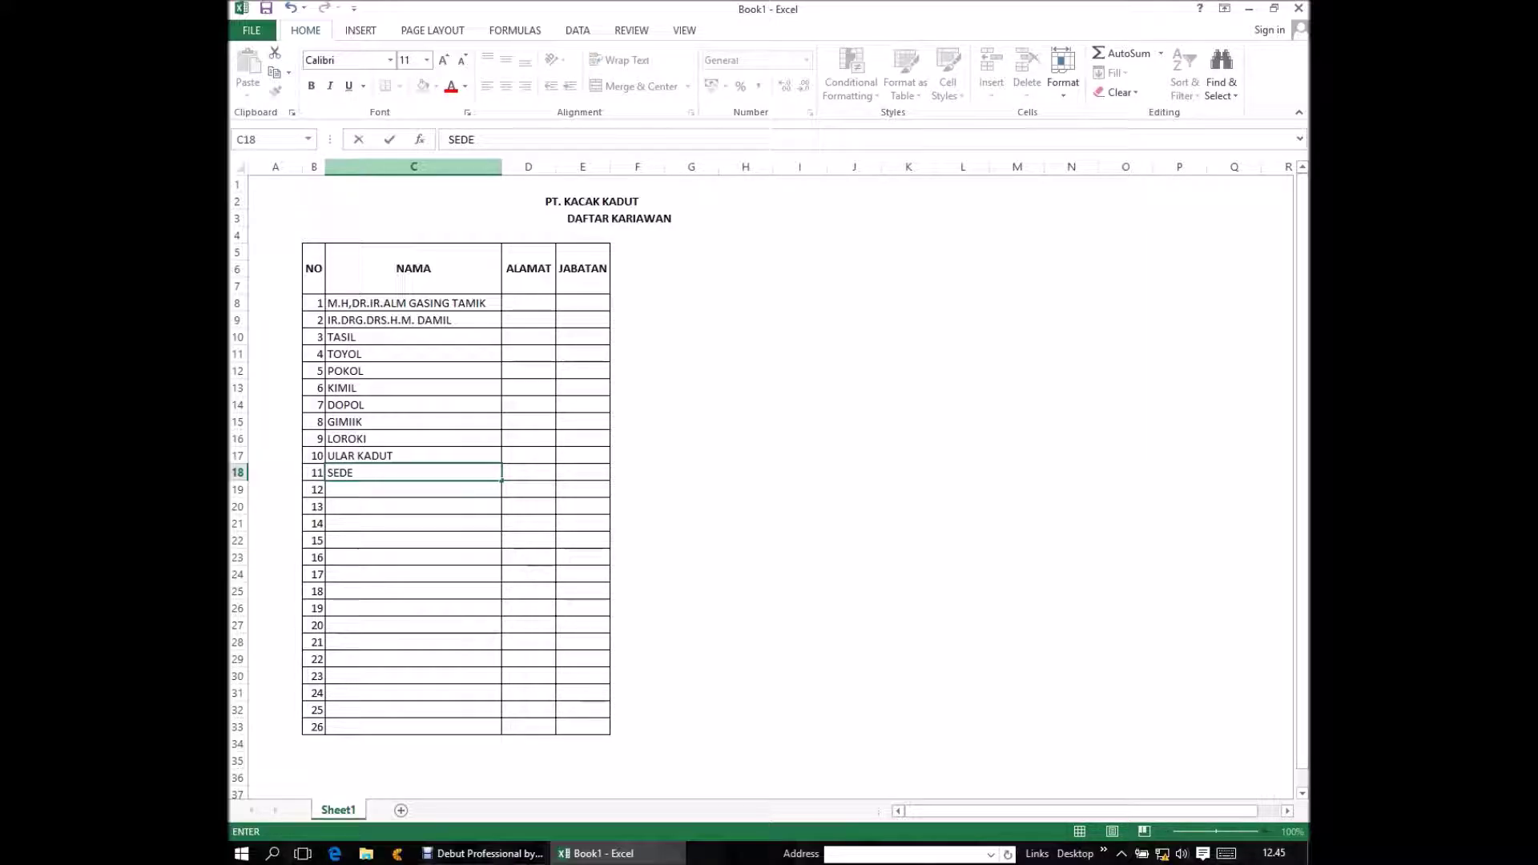
{"action": "type", "text": "NG"}
{"action": "key", "text": "Return"}
{"action": "type", "text": "YENGSSW"}
{"action": "key", "text": "BackSpace"}
{"action": "key", "text": "BackSpace"}
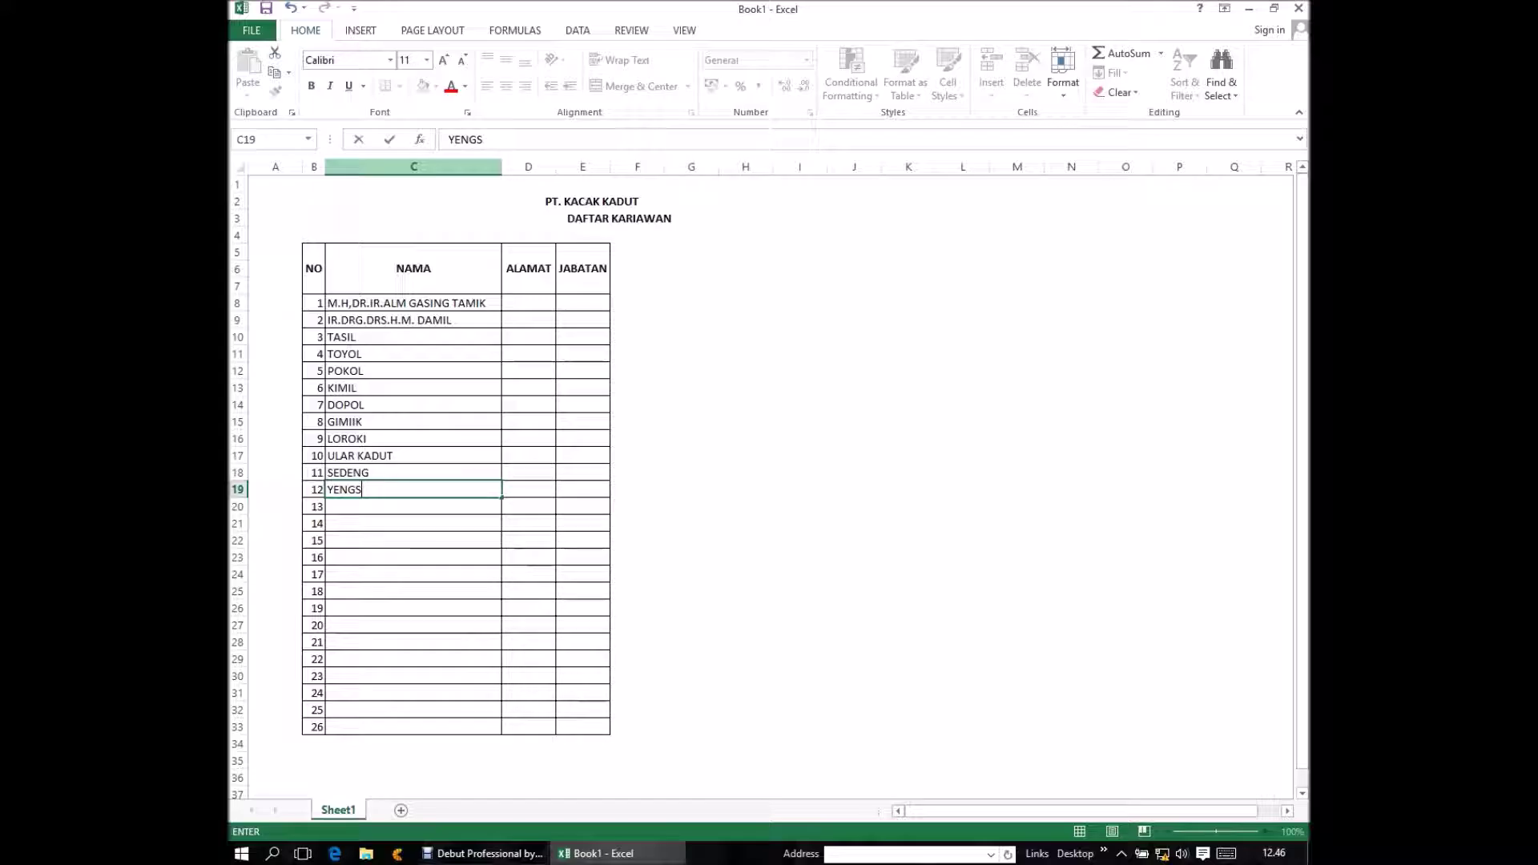
{"action": "type", "text": "EN"}
{"action": "type", "text": "G"}
{"action": "key", "text": "Return"}
- Select the empty entry-13 row B20:E20 and extend the selection down over unused rows
{"action": "left_click", "coordinate": [313, 506]}
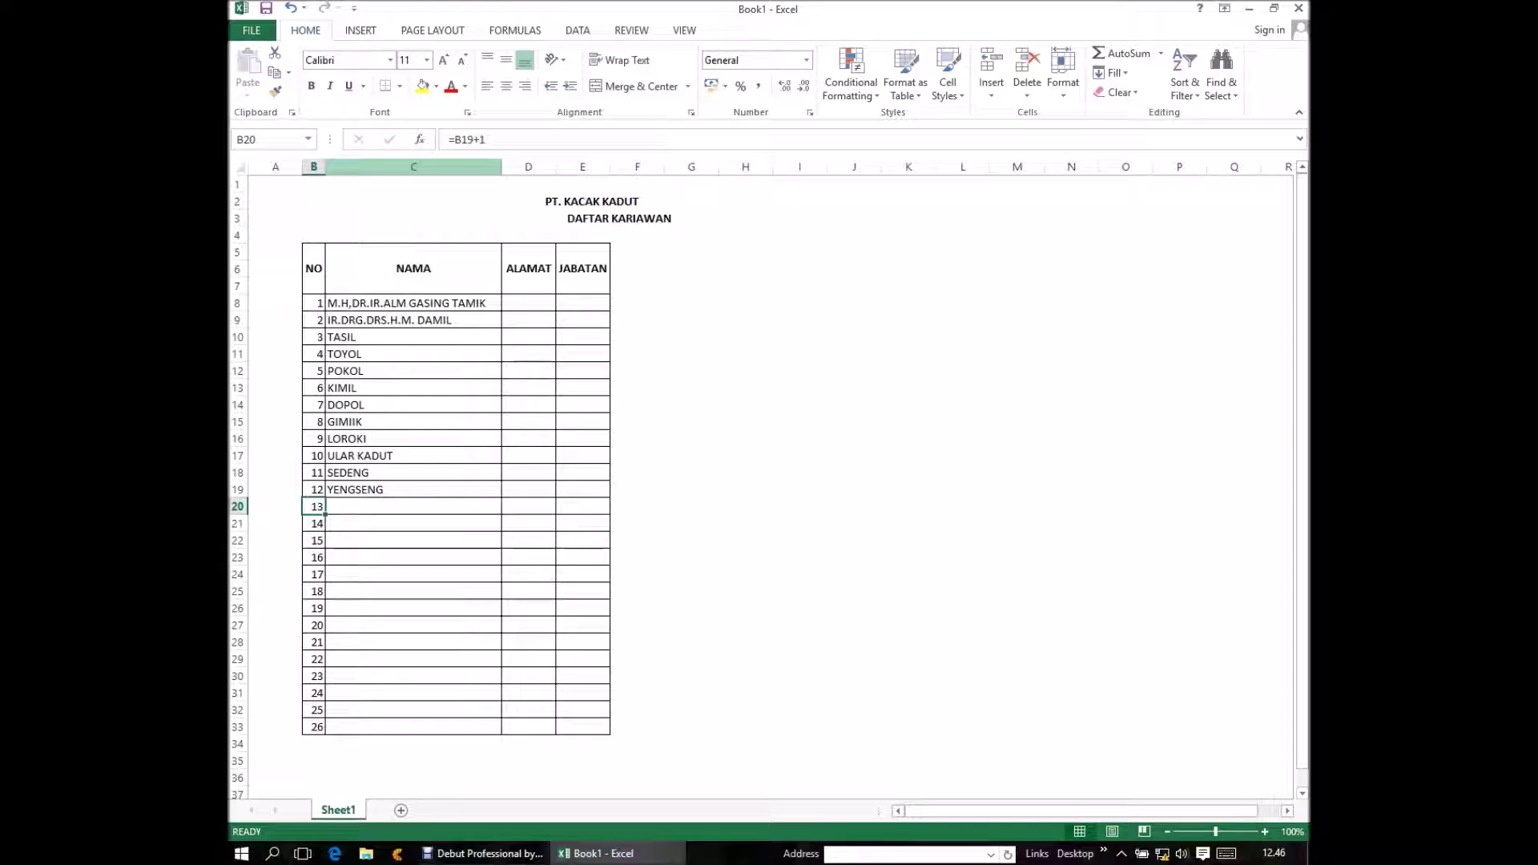
{"action": "left_click_drag", "start_coordinate": [314, 507], "coordinate": [1073, 507]}
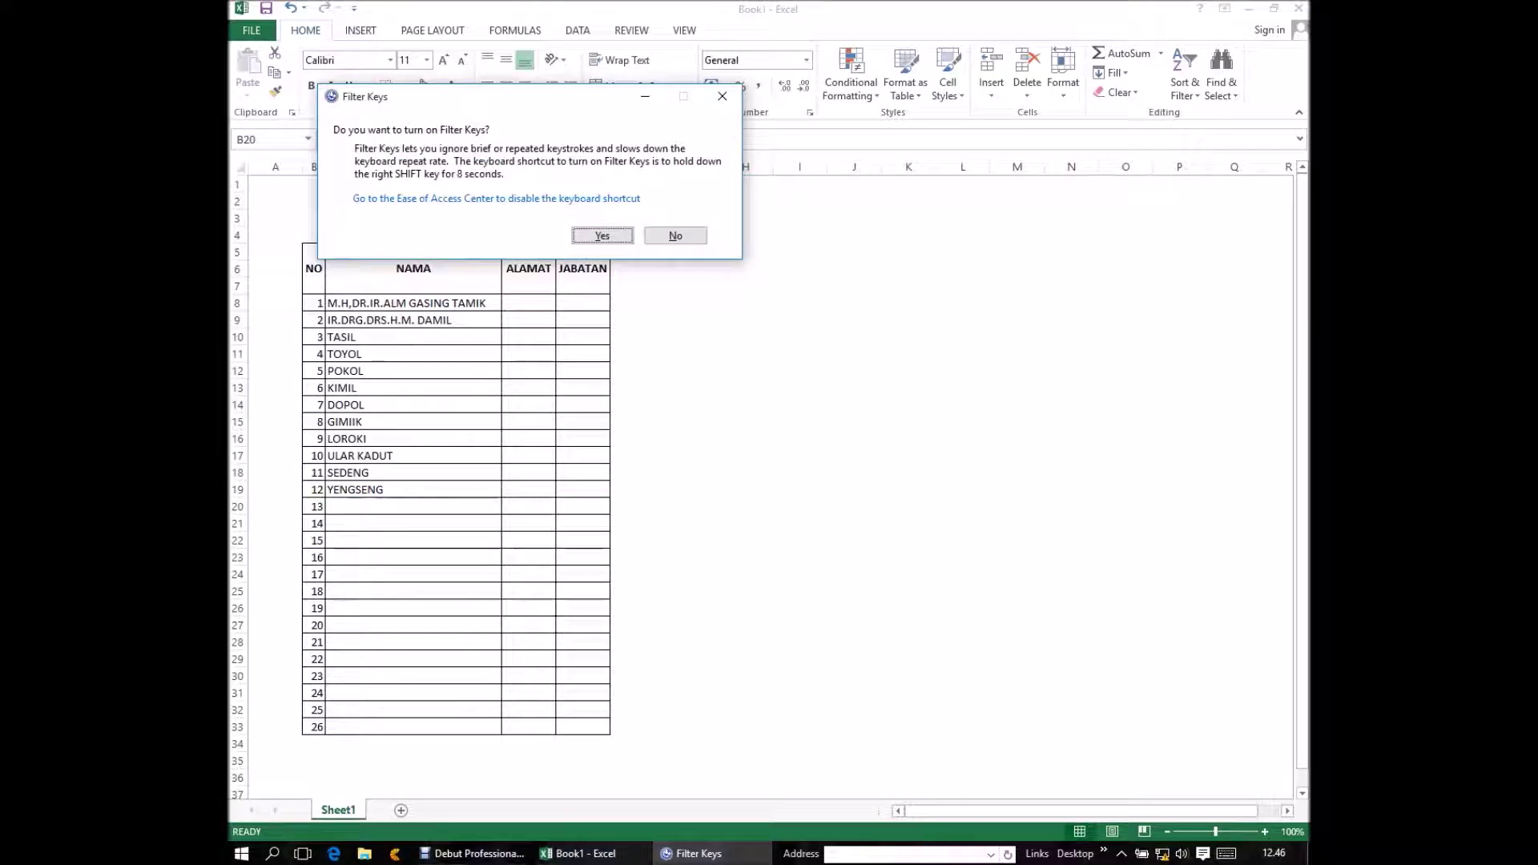
{"action": "key", "text": "Escape"}
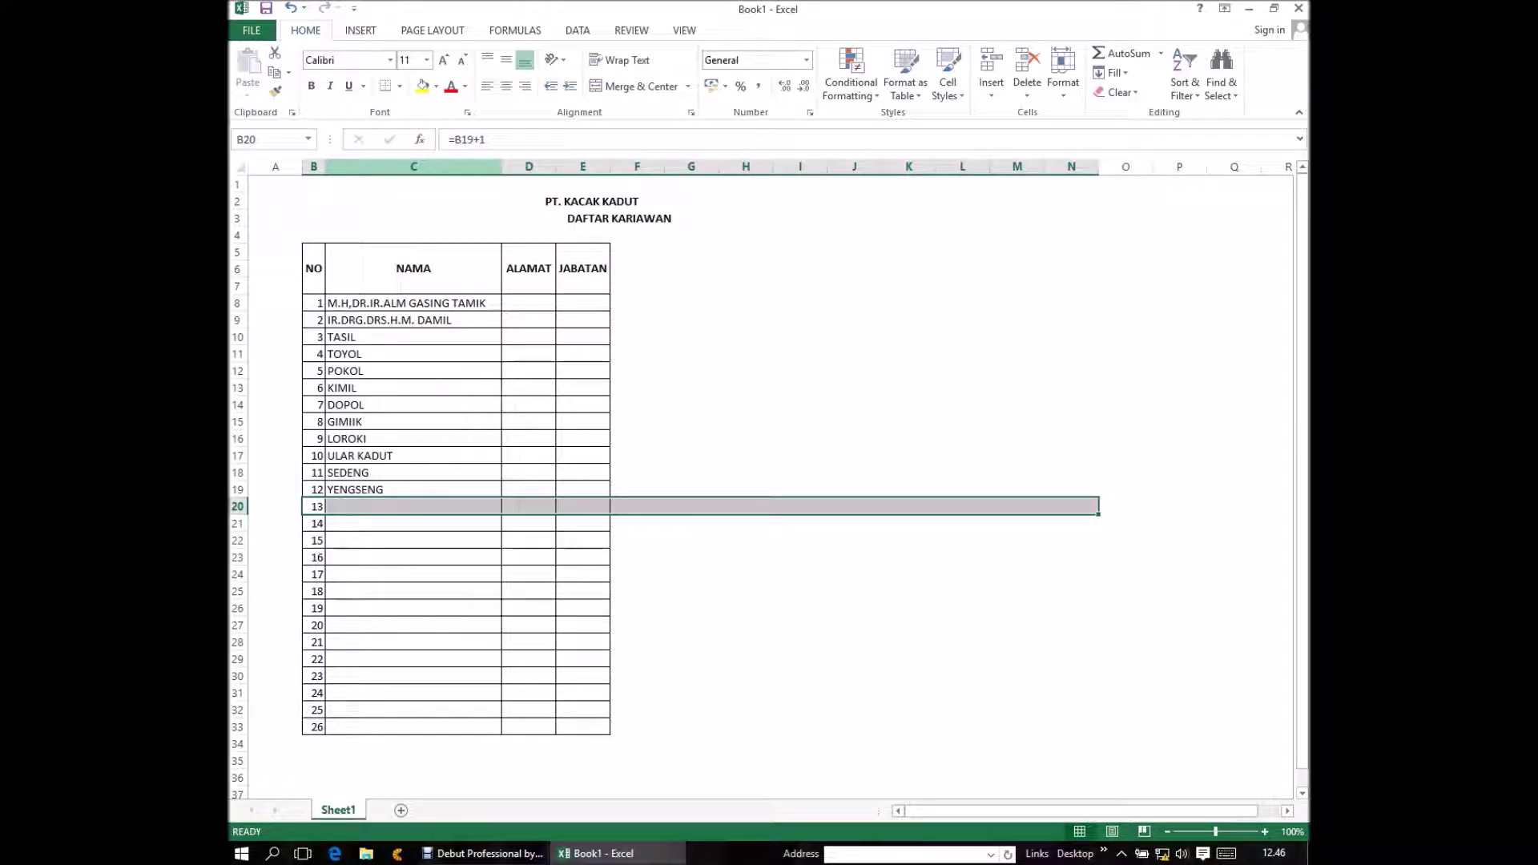
{"action": "key", "text": "shift+Left"}
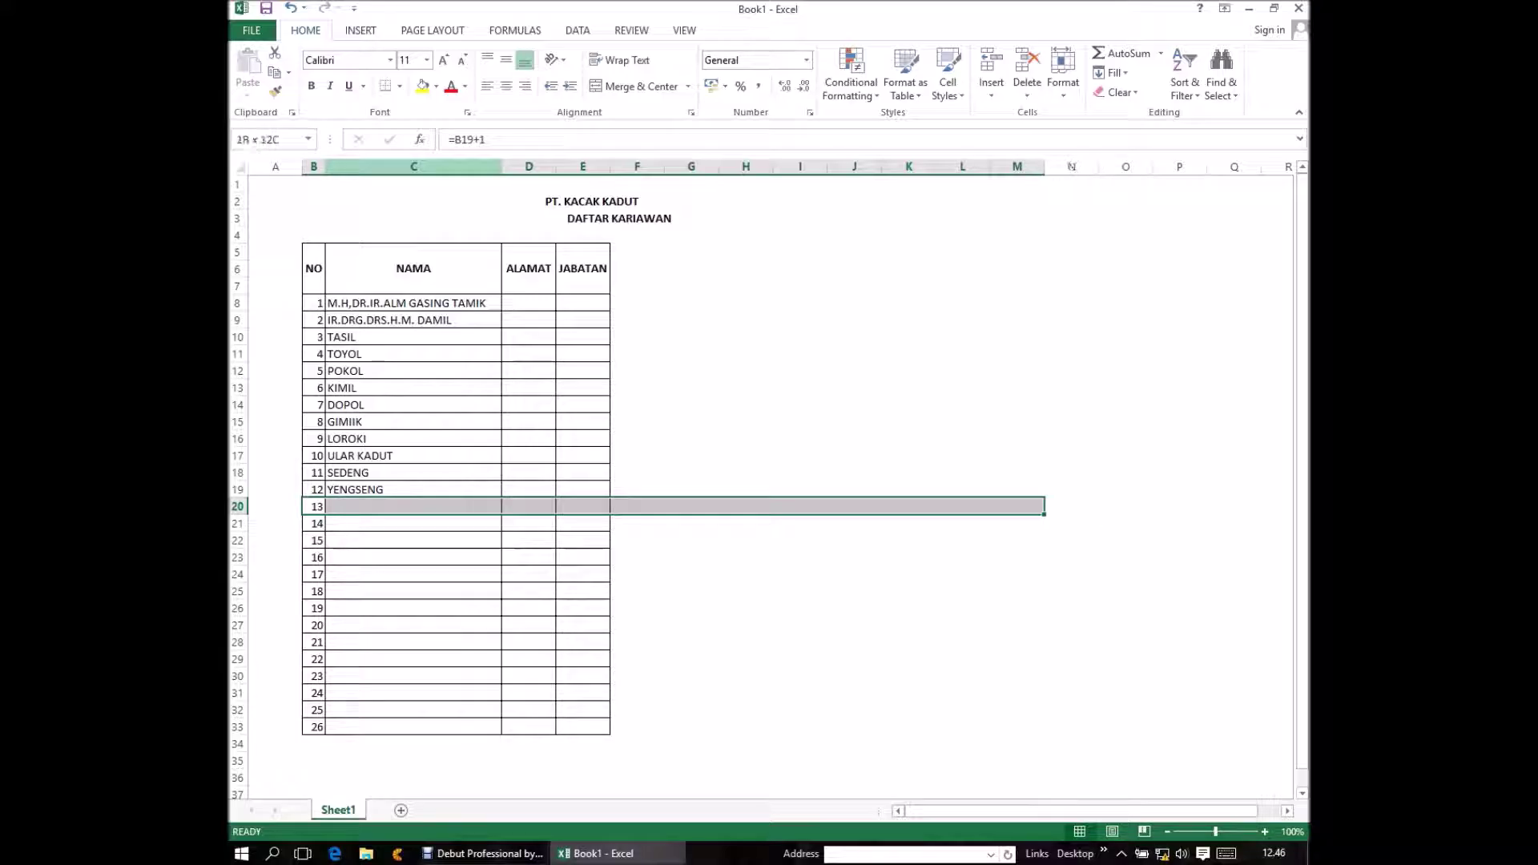
{"action": "key", "text": "shift+Left"}
{"action": "key", "text": "shift+Left"}
{"action": "key", "text": "shift+Left"}
{"action": "key", "text": "shift+Left"}
{"action": "key", "text": "shift+Left"}
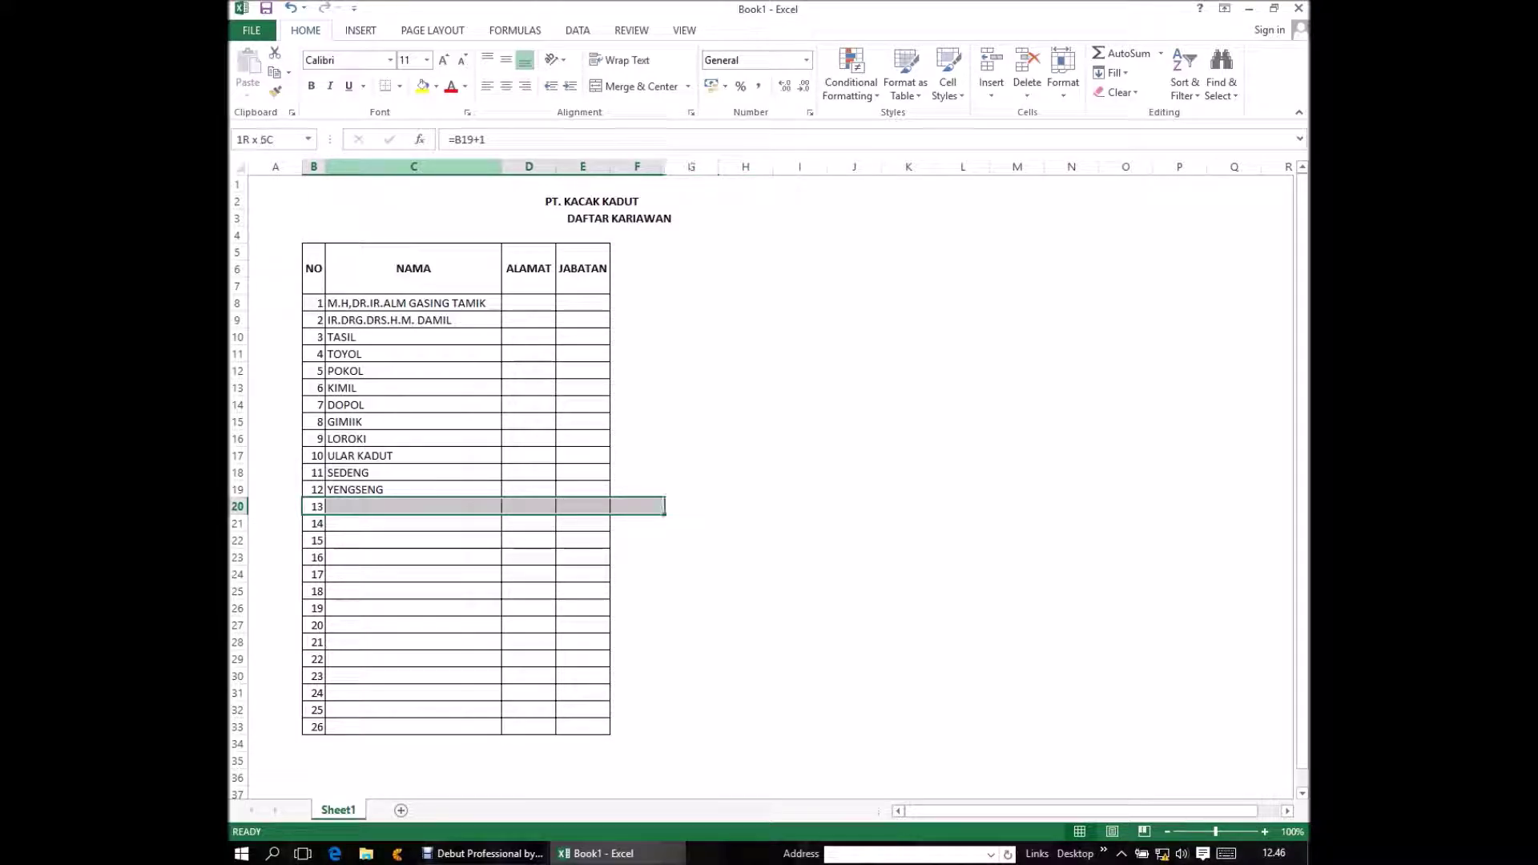
{"action": "key", "text": "shift+Left"}
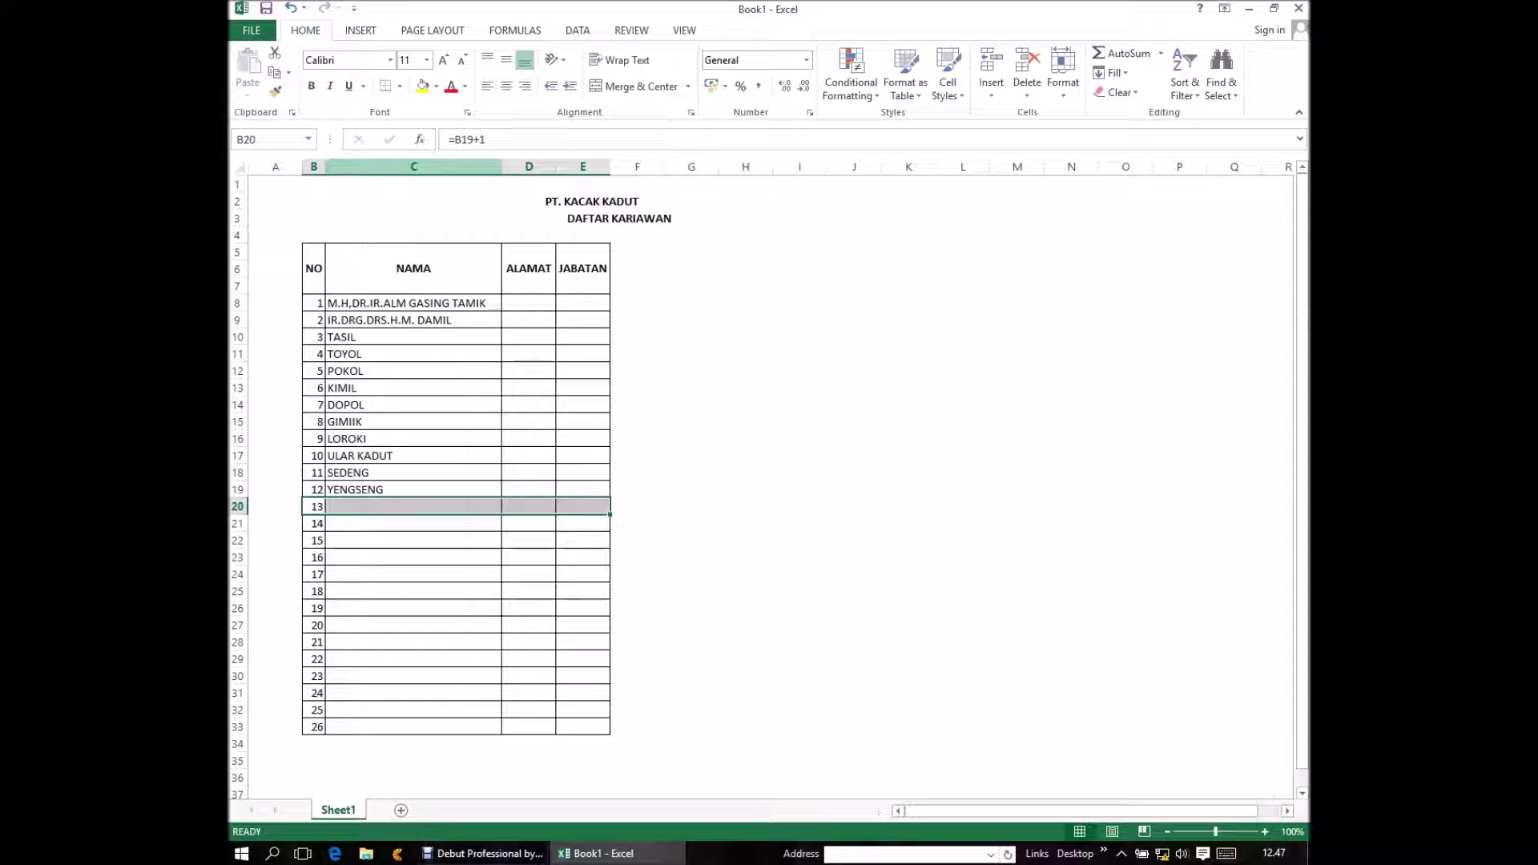
{"action": "left_click_drag", "start_coordinate": [609, 513], "coordinate": [609, 632]}
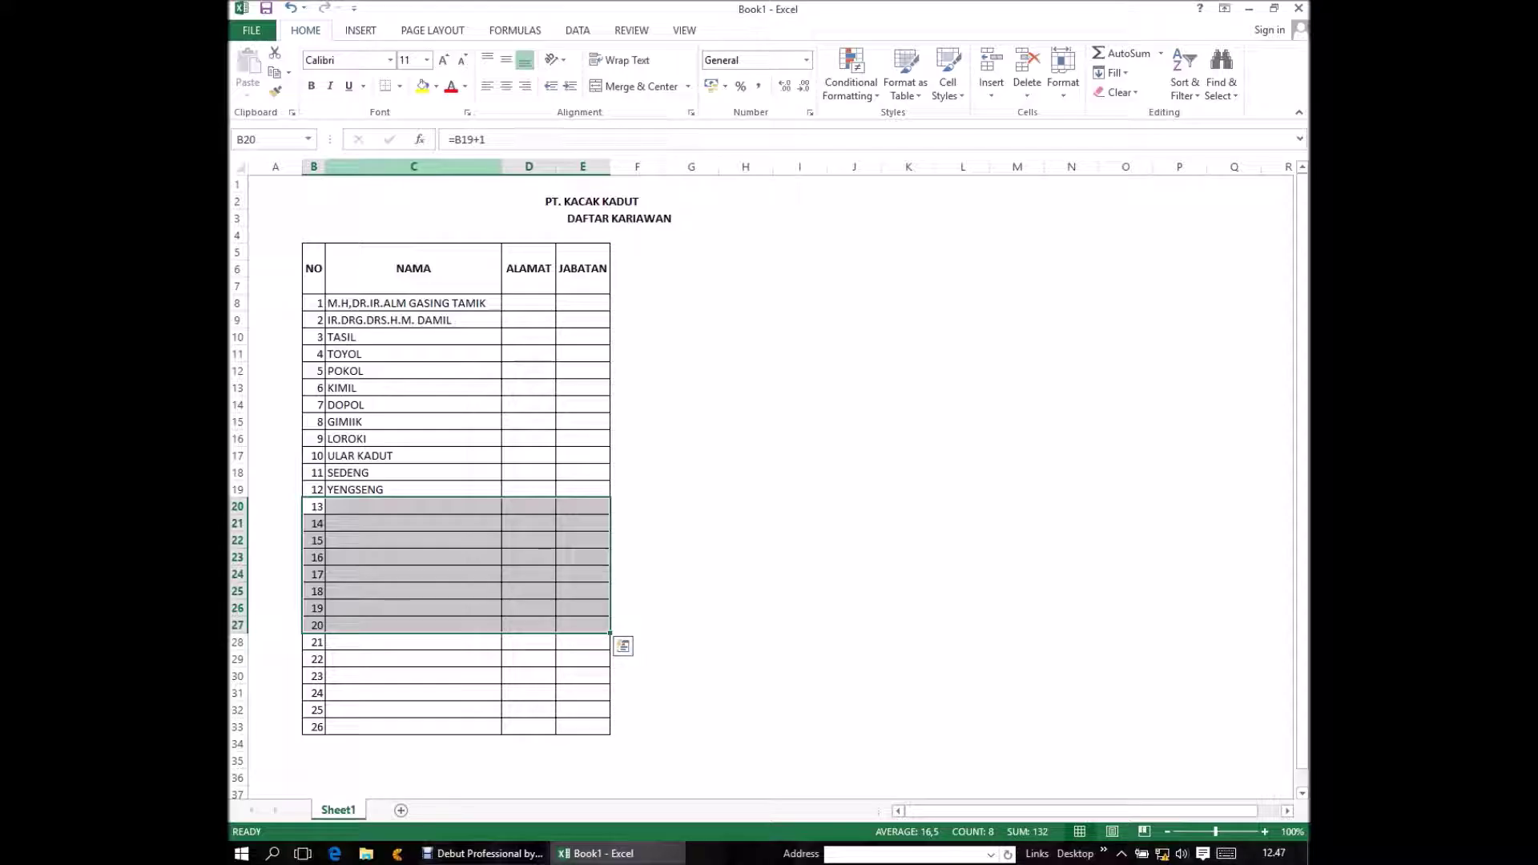
- Delete cells B20:E33 with Shift cells up, removing the empty entries 13–26 below YENGSENG
{"action": "left_click_drag", "start_coordinate": [609, 631], "coordinate": [609, 733]}
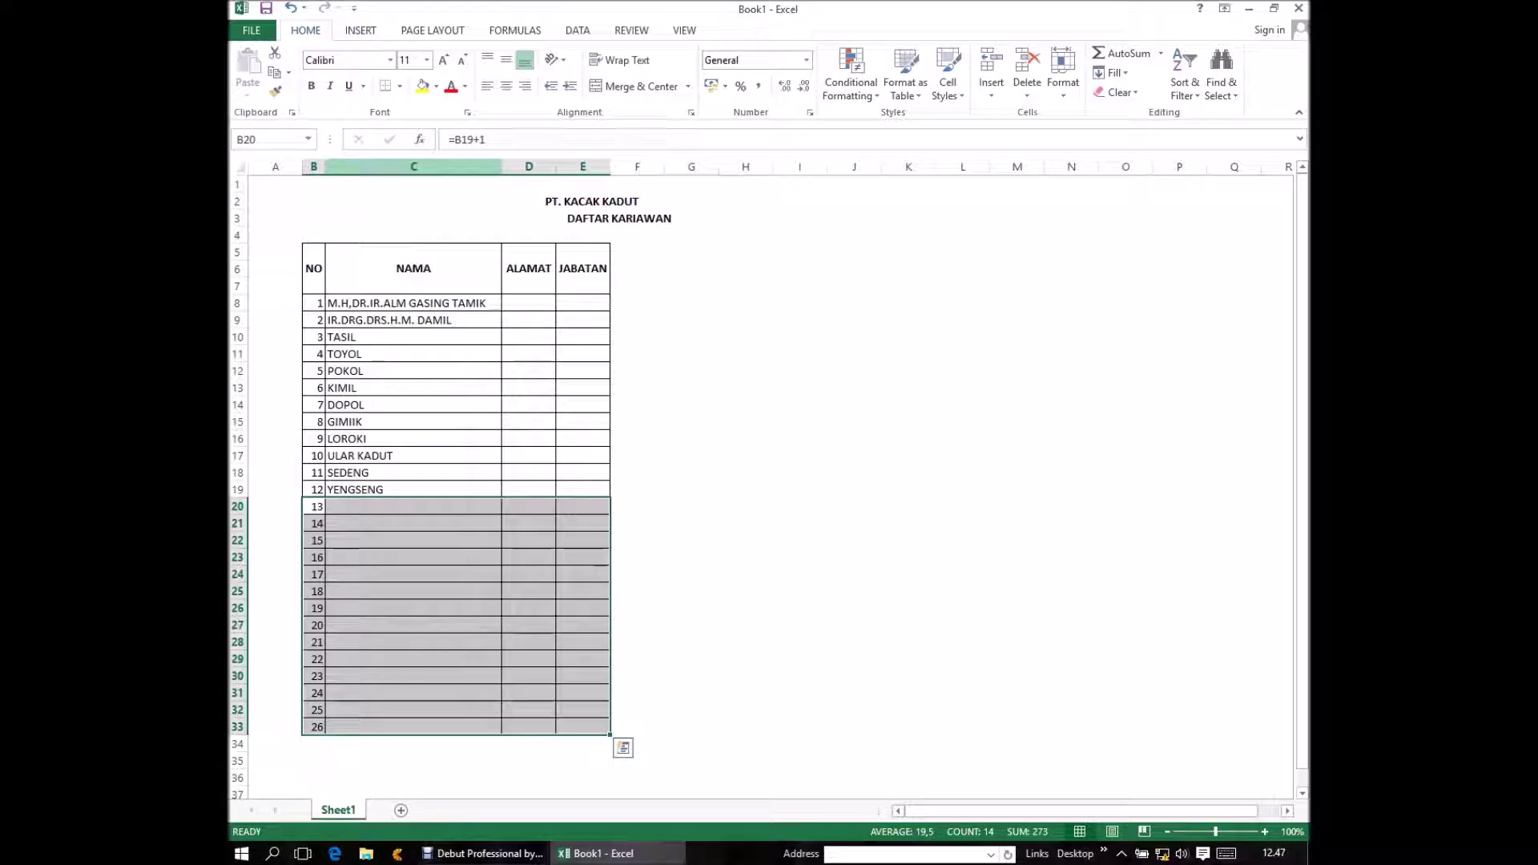
{"action": "right_click", "coordinate": [327, 516]}
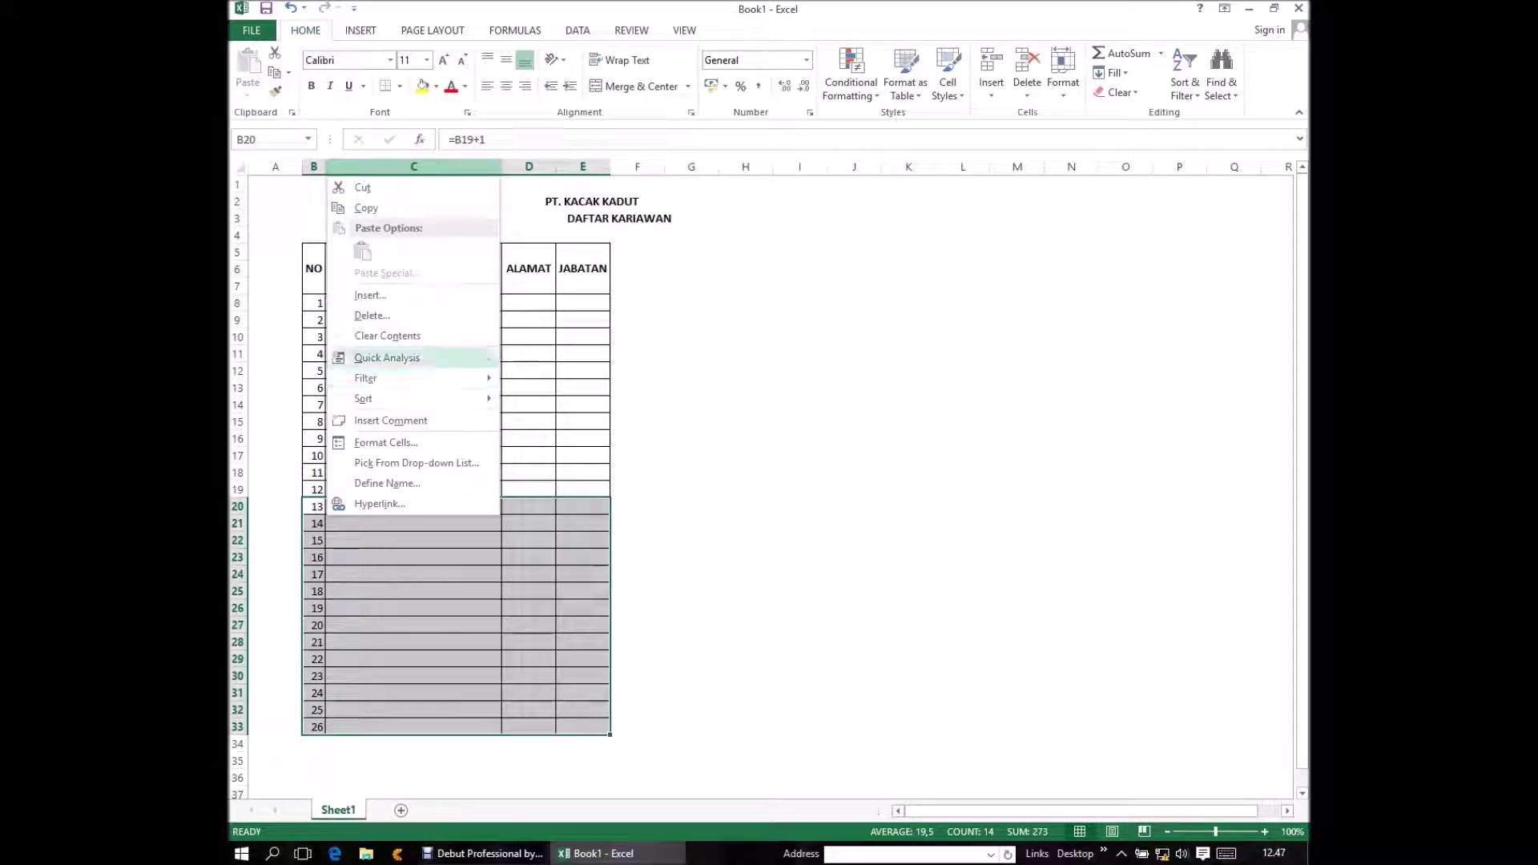
{"action": "left_click", "coordinate": [371, 314]}
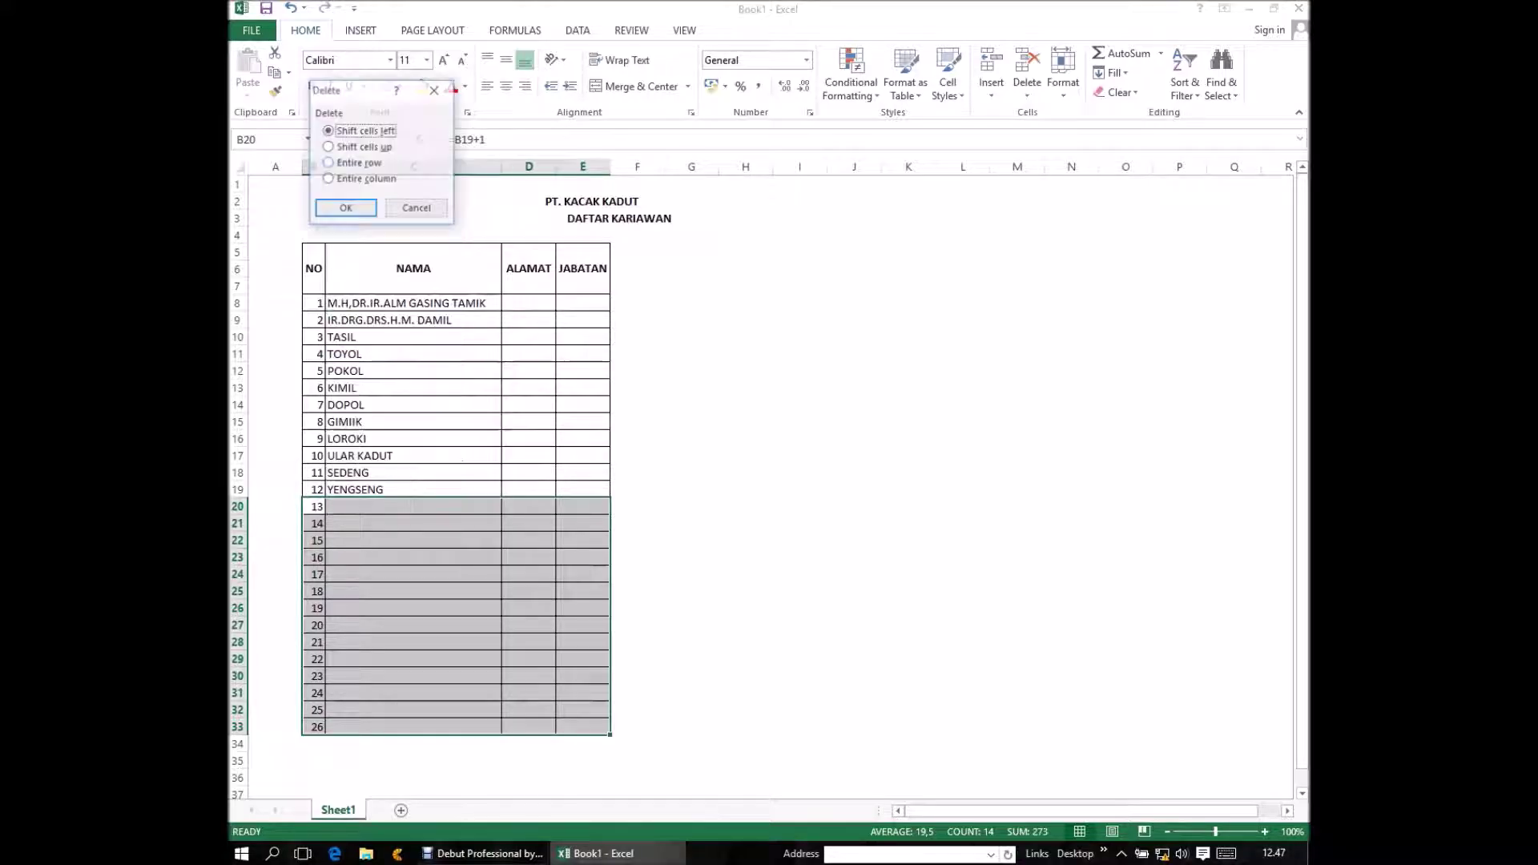
{"action": "key", "text": "Down"}
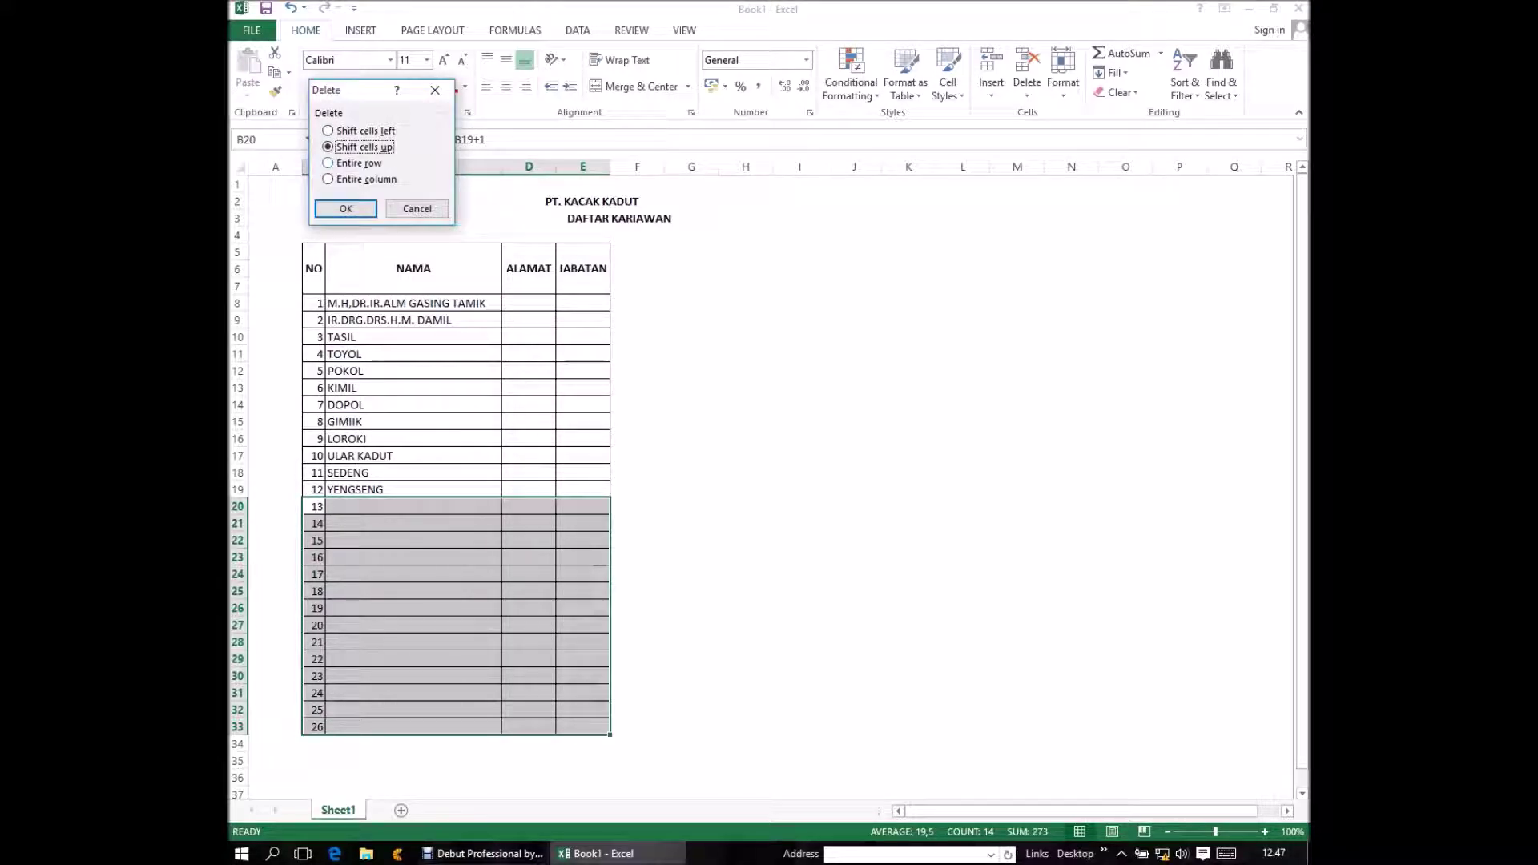
{"action": "key", "text": "Up"}
{"action": "key", "text": "Down"}
{"action": "key", "text": "Return"}
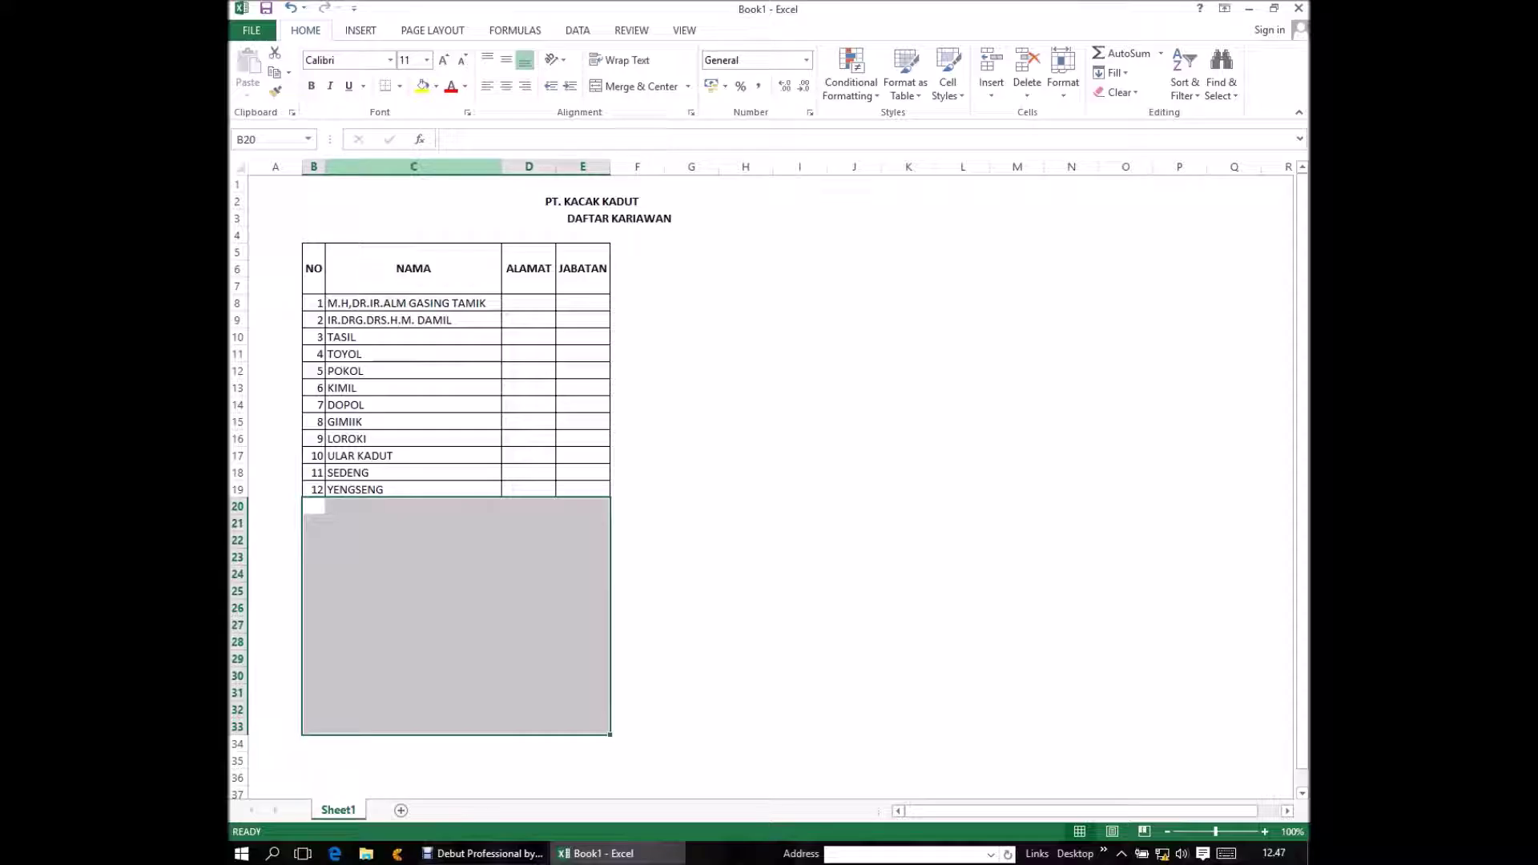
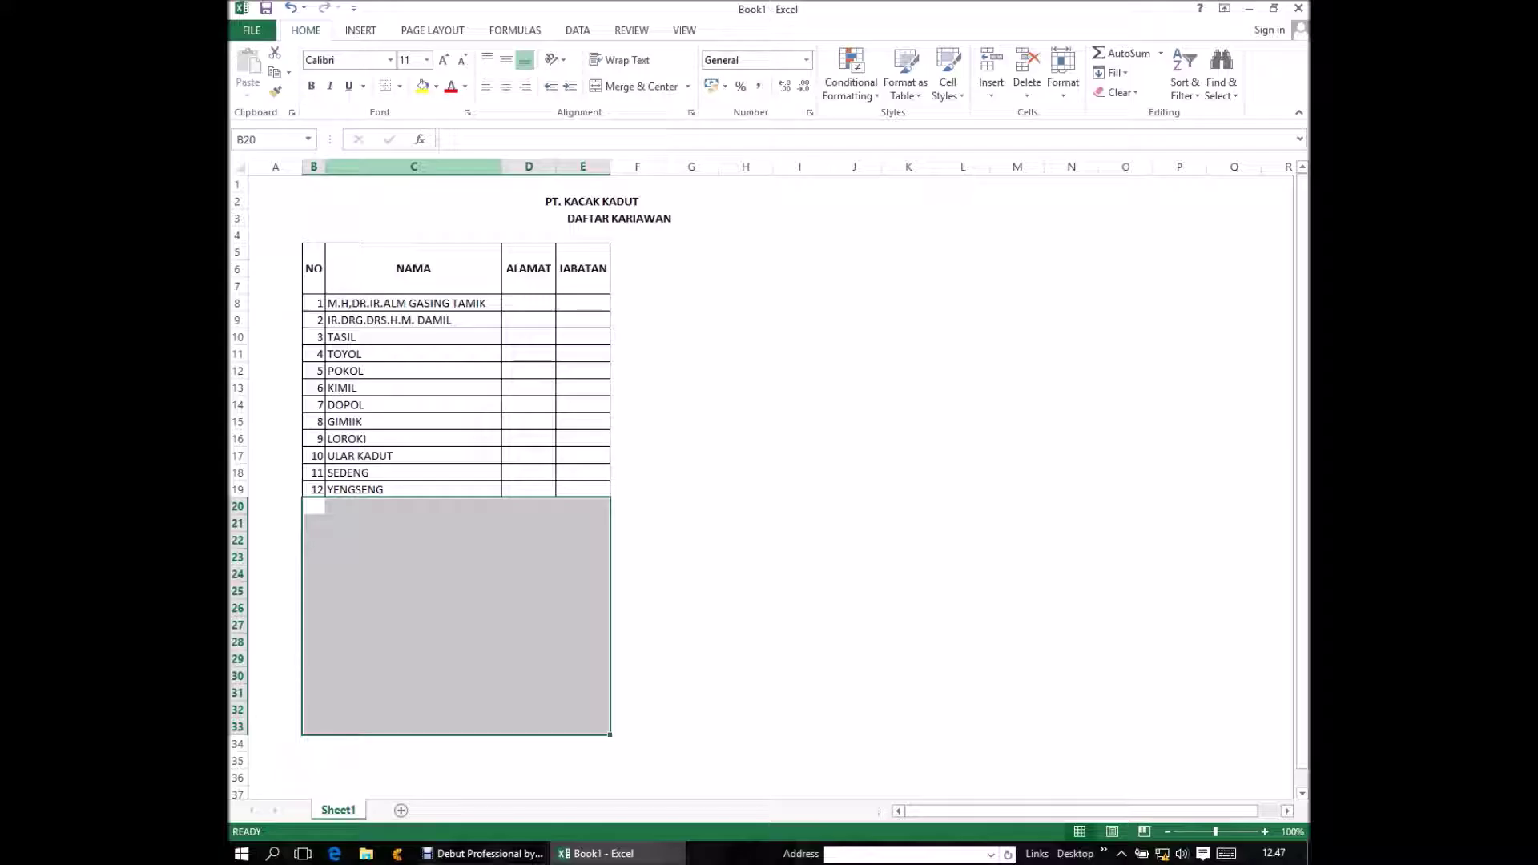
- Enter ASAL as the first employee's address in D8
{"action": "left_click", "coordinate": [313, 490]}
{"action": "left_click", "coordinate": [529, 489]}
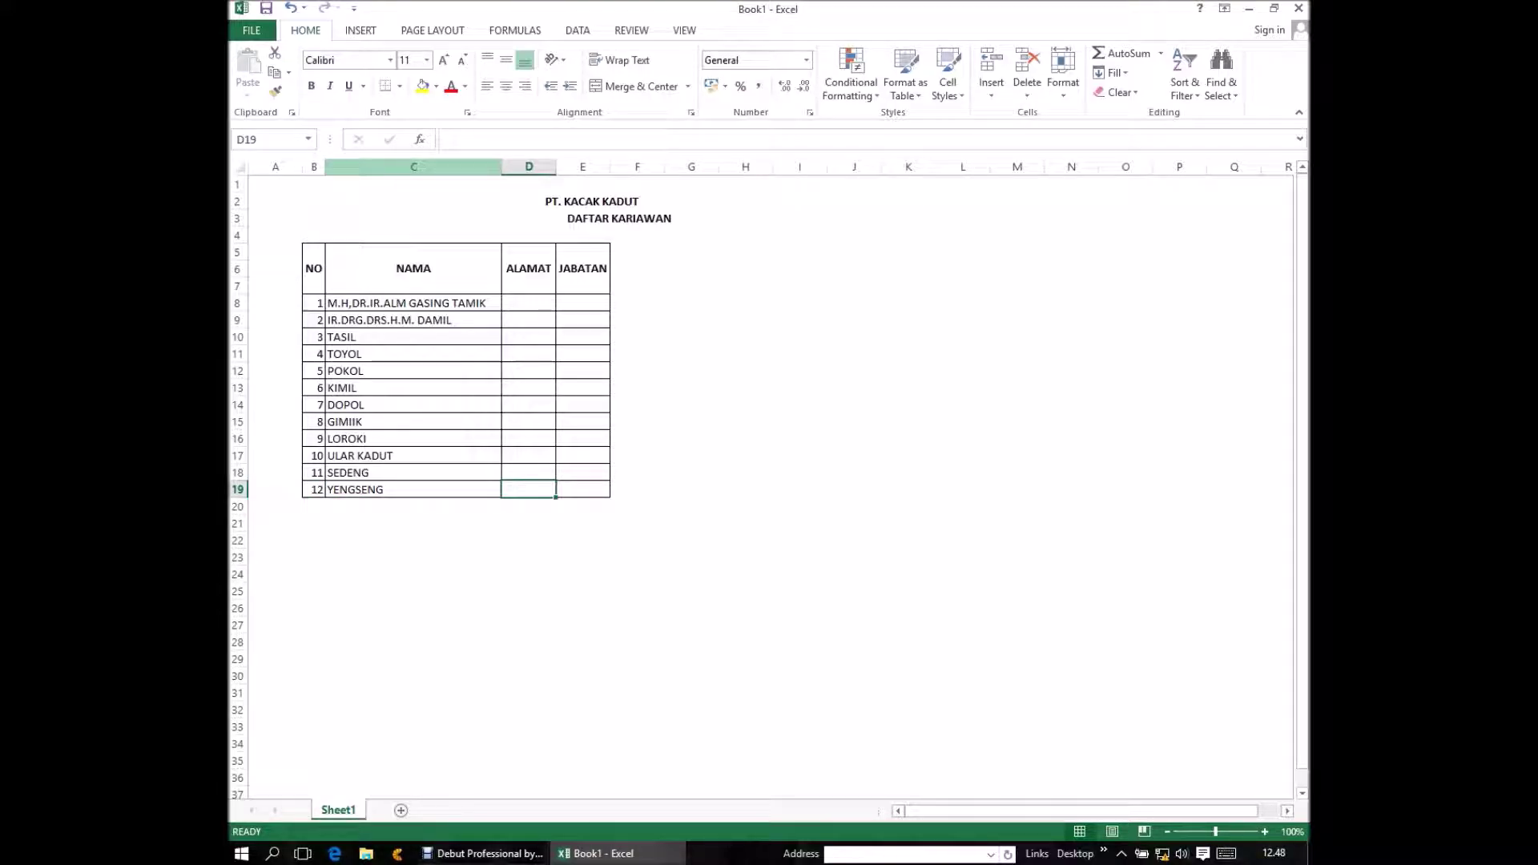
{"action": "key", "text": "ctrl+Up"}
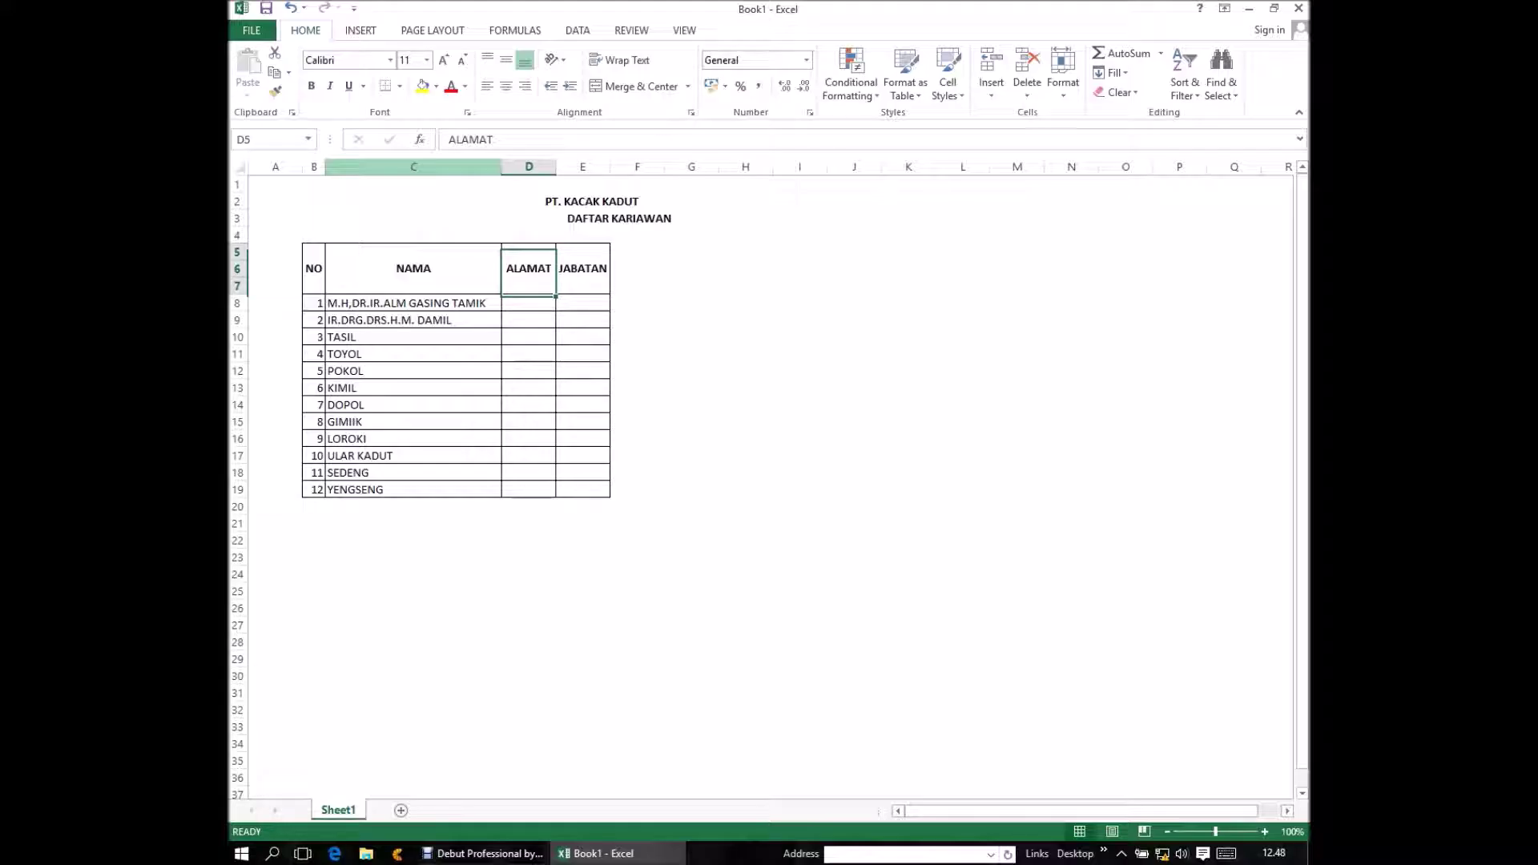
{"action": "key", "text": "Down"}
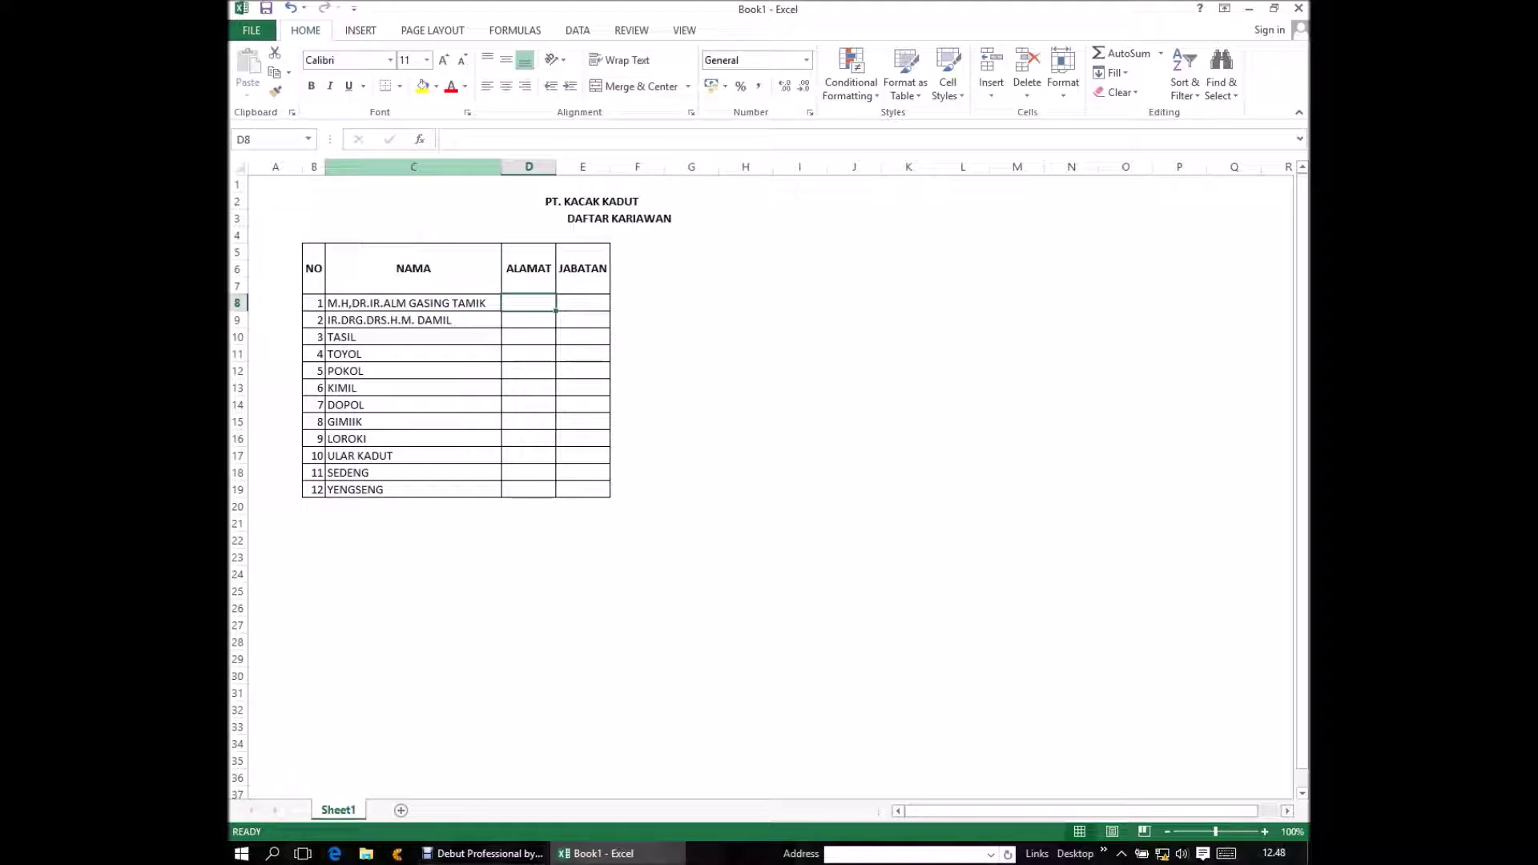
{"action": "type", "text": "A"}
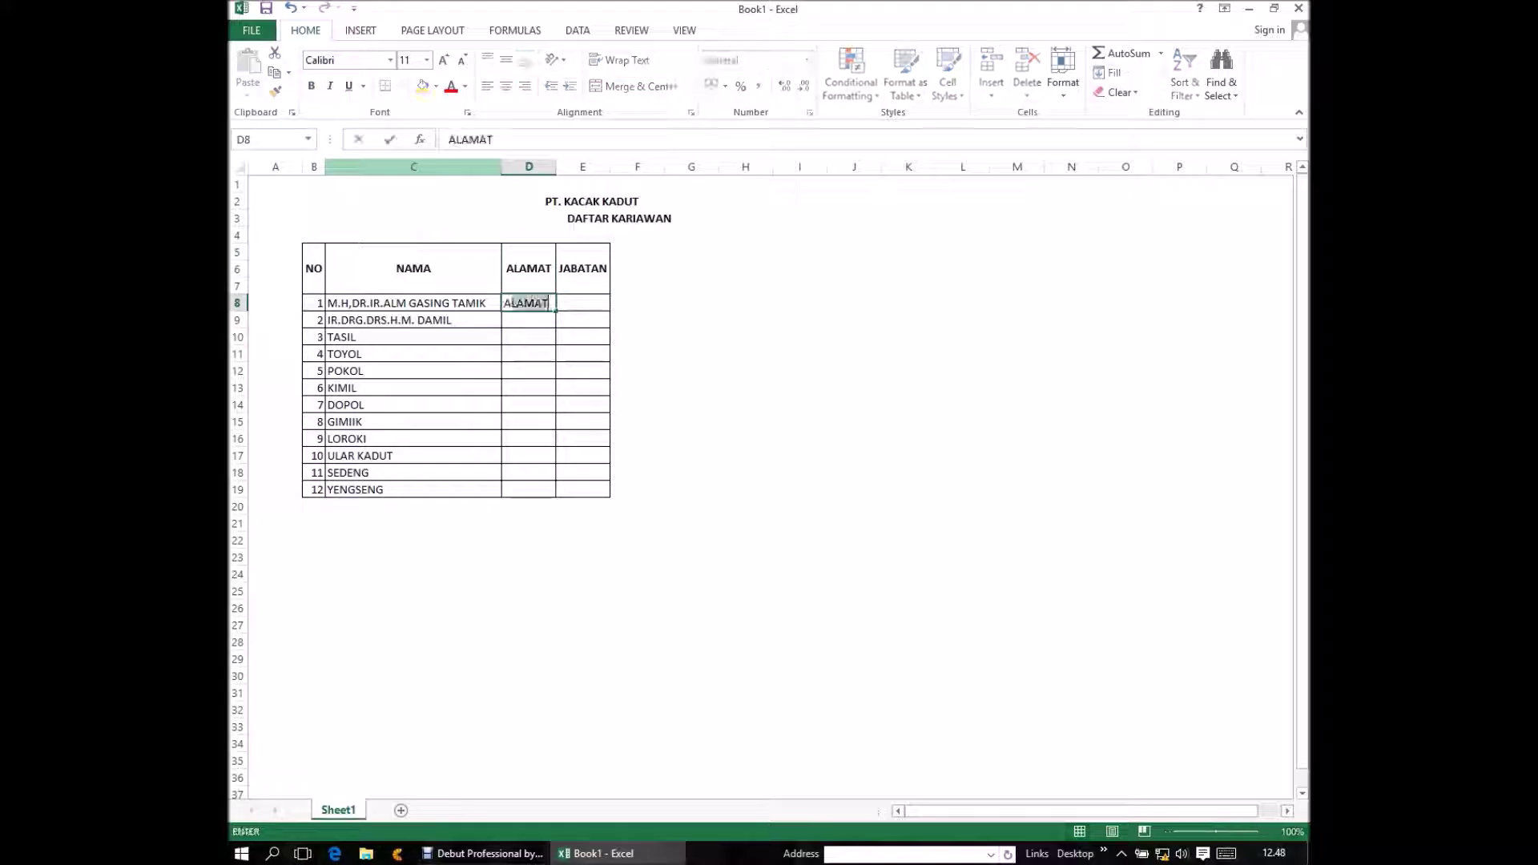
{"action": "type", "text": "SA"}
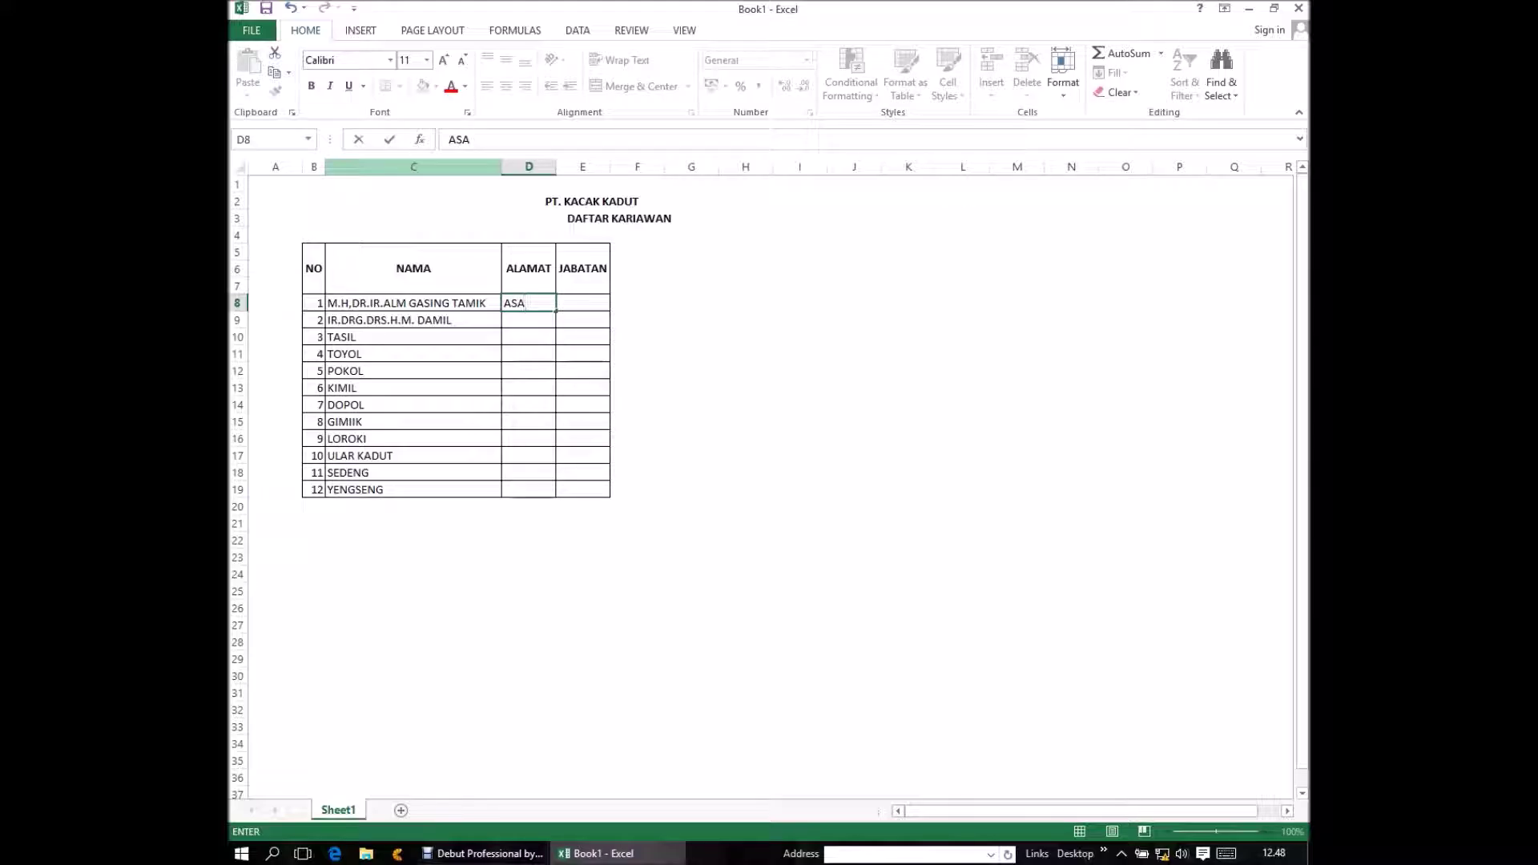
{"action": "type", "text": "L"}
{"action": "key", "text": "Return"}
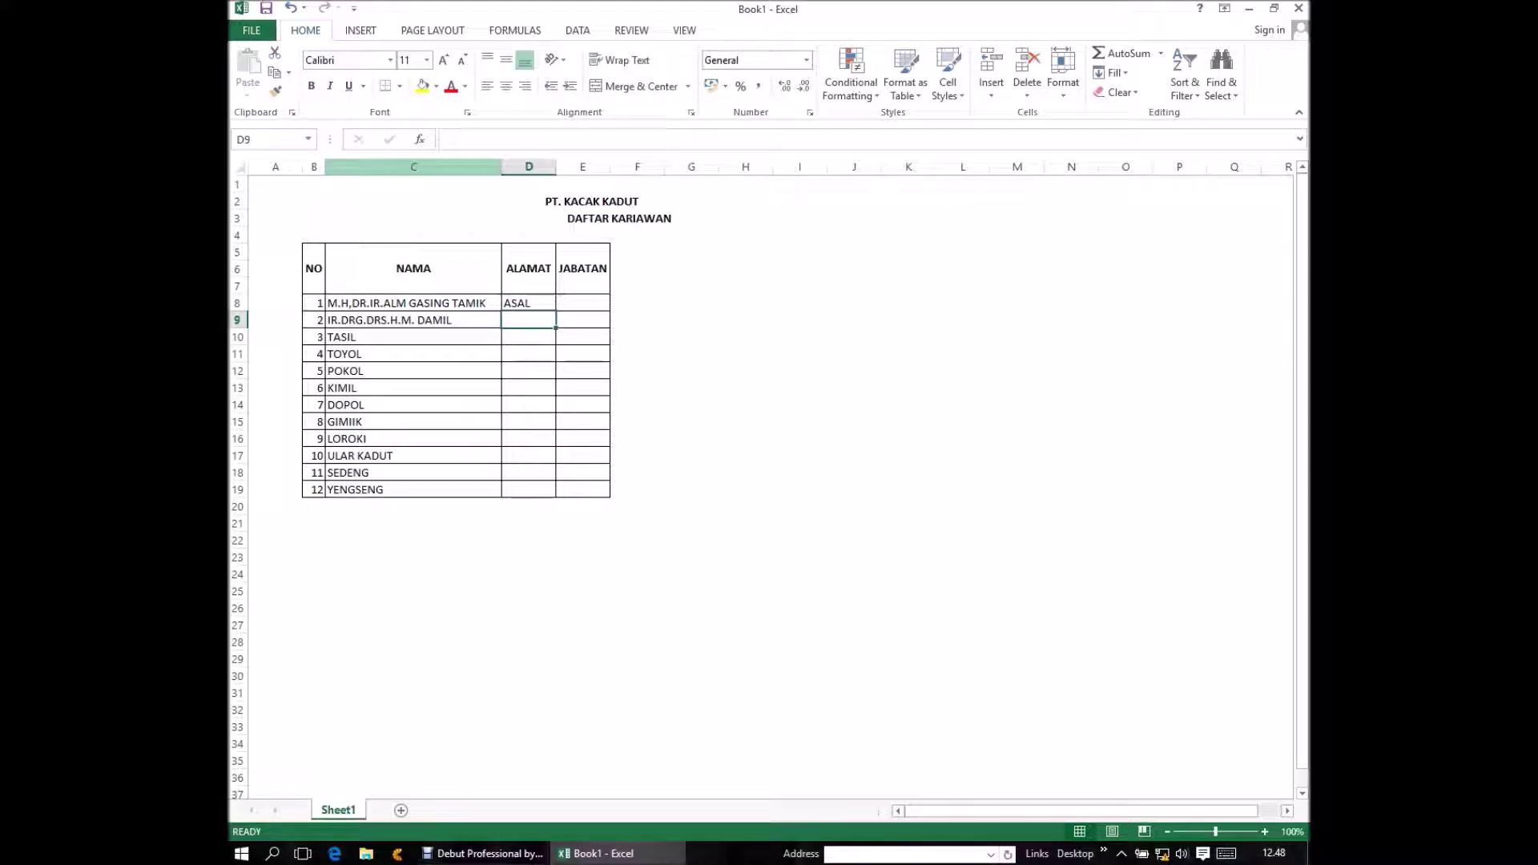
- Enter USUL in D9, correcting typos, and begin the third address in D10
{"action": "type", "text": "UU"}
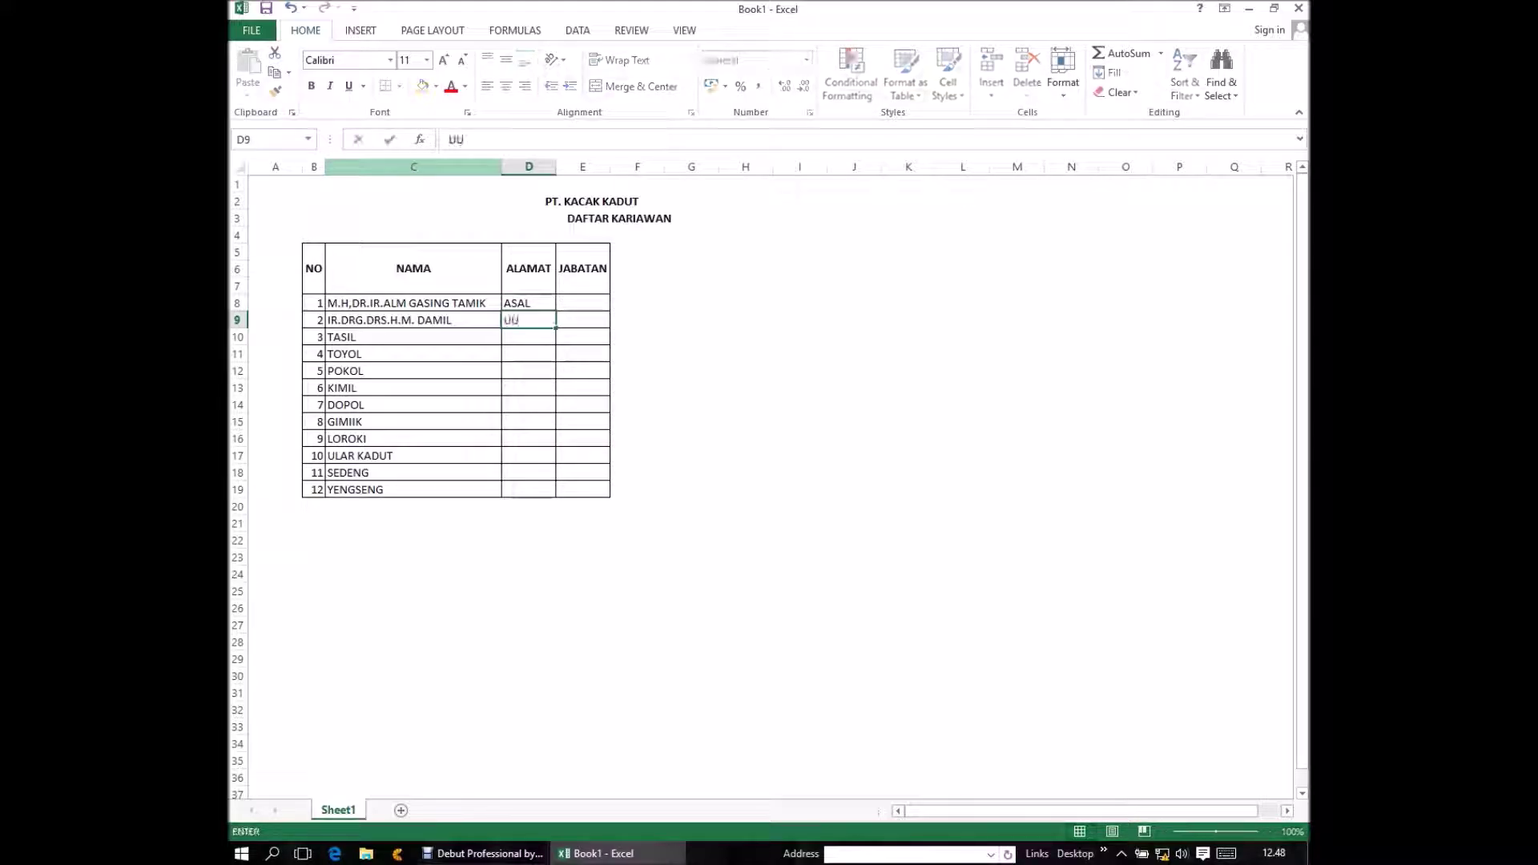
{"action": "type", "text": "SUL"}
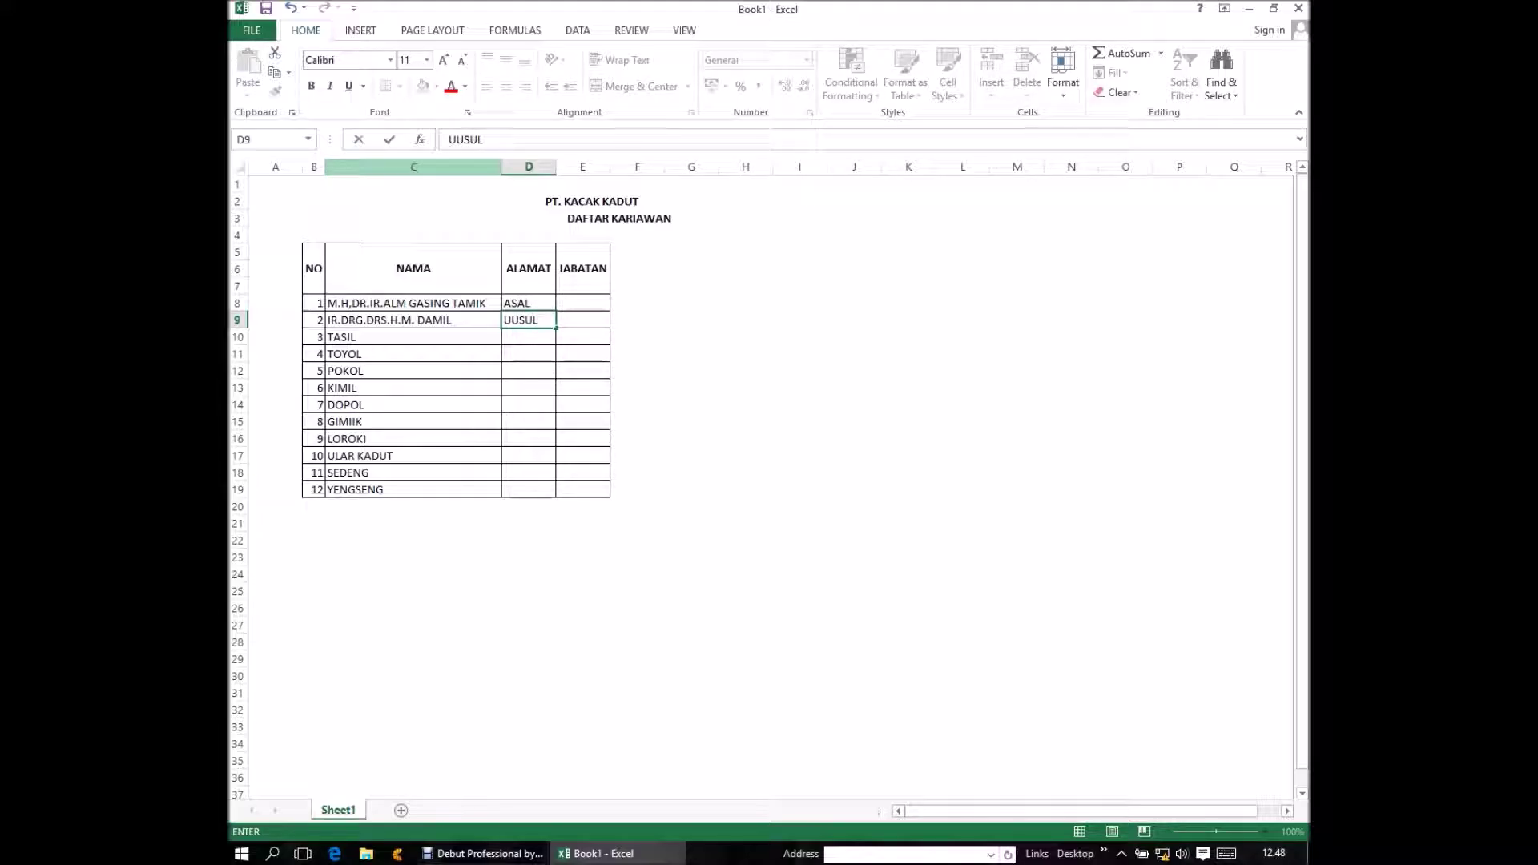
{"action": "key", "text": "BackSpace"}
{"action": "key", "text": "BackSpace"}
{"action": "type", "text": "L"}
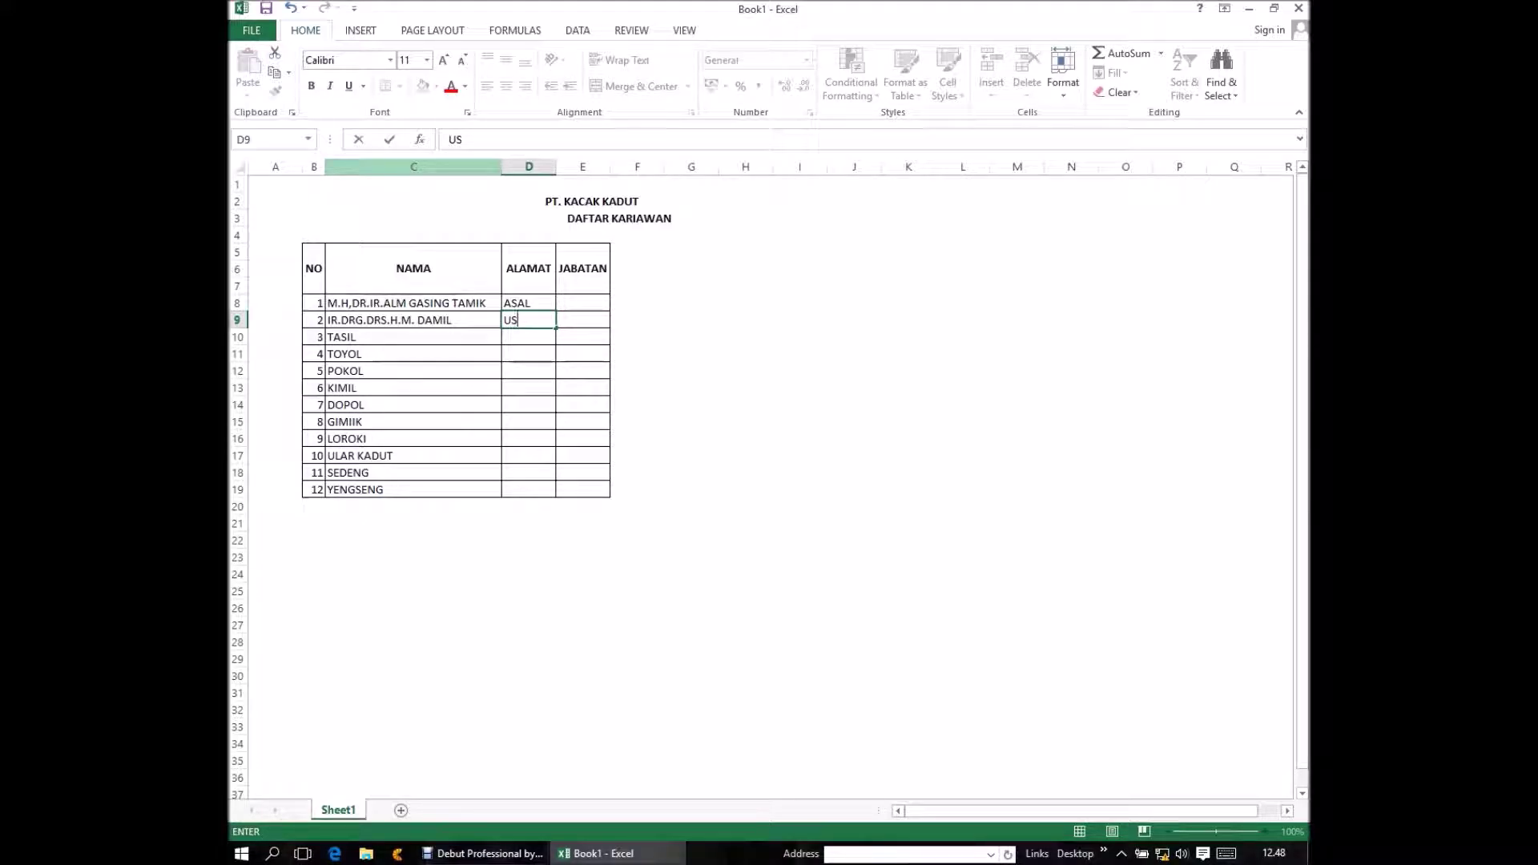
{"action": "type", "text": "U"}
{"action": "type", "text": "L"}
{"action": "key", "text": "Return"}
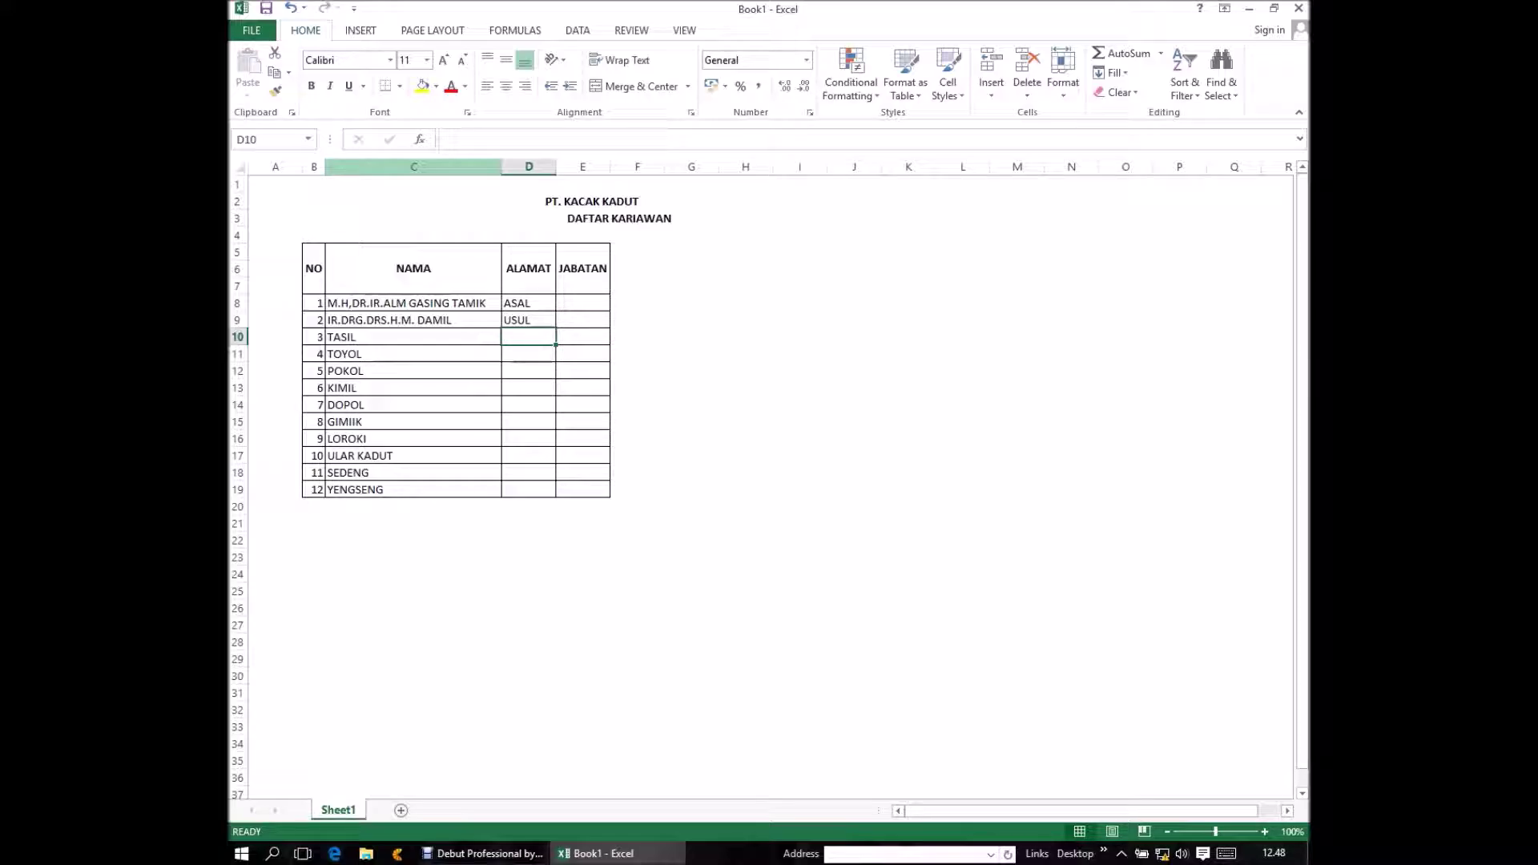
{"action": "type", "text": "YANG"}
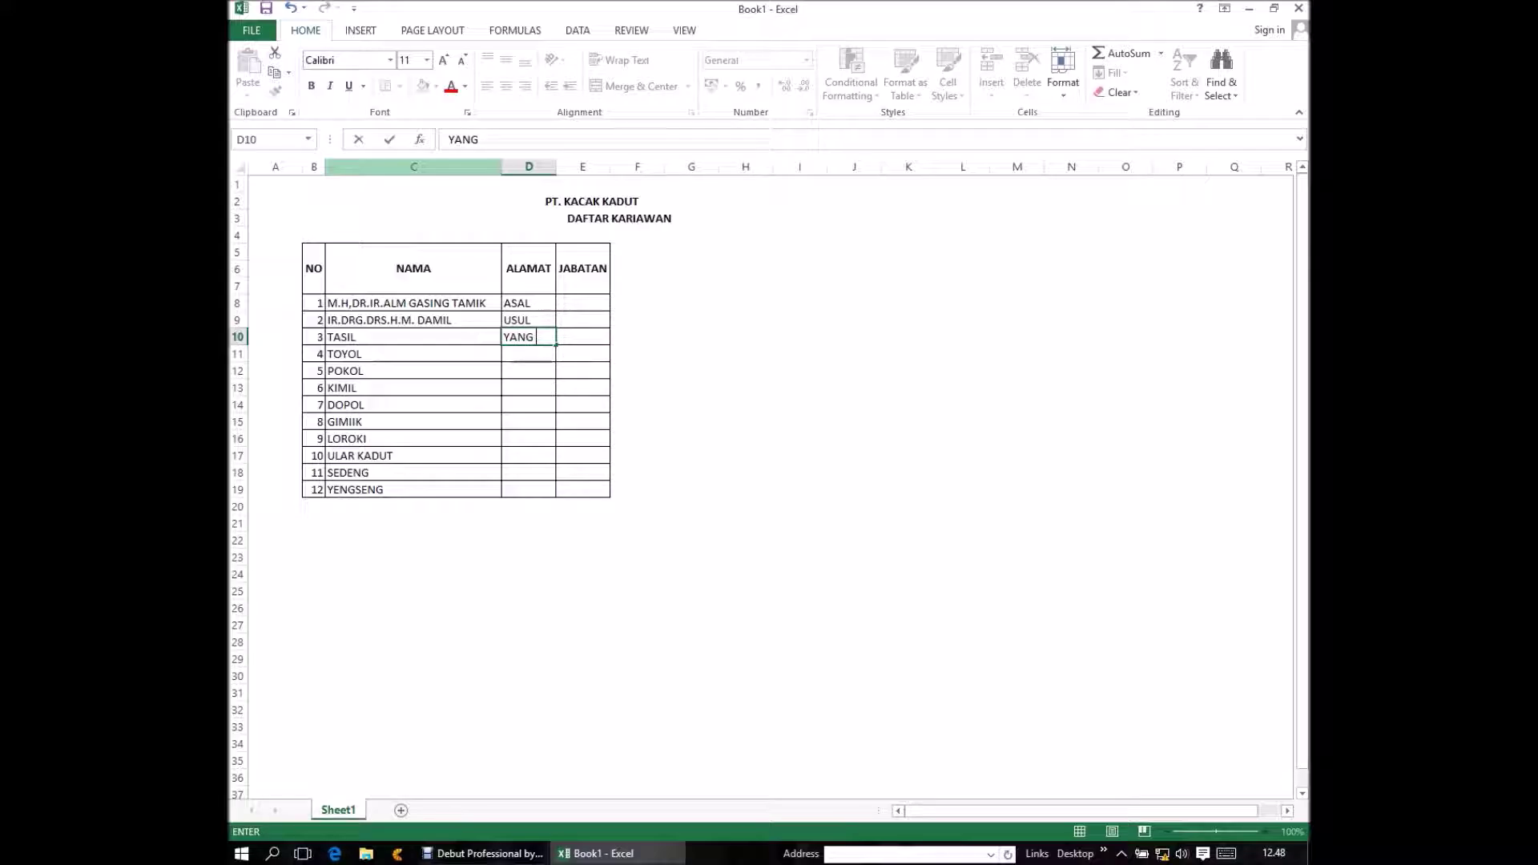
{"action": "type", "text": " PENGTI"}
- Complete YANG PENTING HAPPY as the third address in D10
{"action": "key", "text": "BackSpace"}
{"action": "key", "text": "BackSpace"}
{"action": "key", "text": "BackSpace"}
{"action": "type", "text": "TING "}
{"action": "type", "text": "H"}
{"action": "type", "text": "APPY"}
{"action": "key", "text": "Return"}
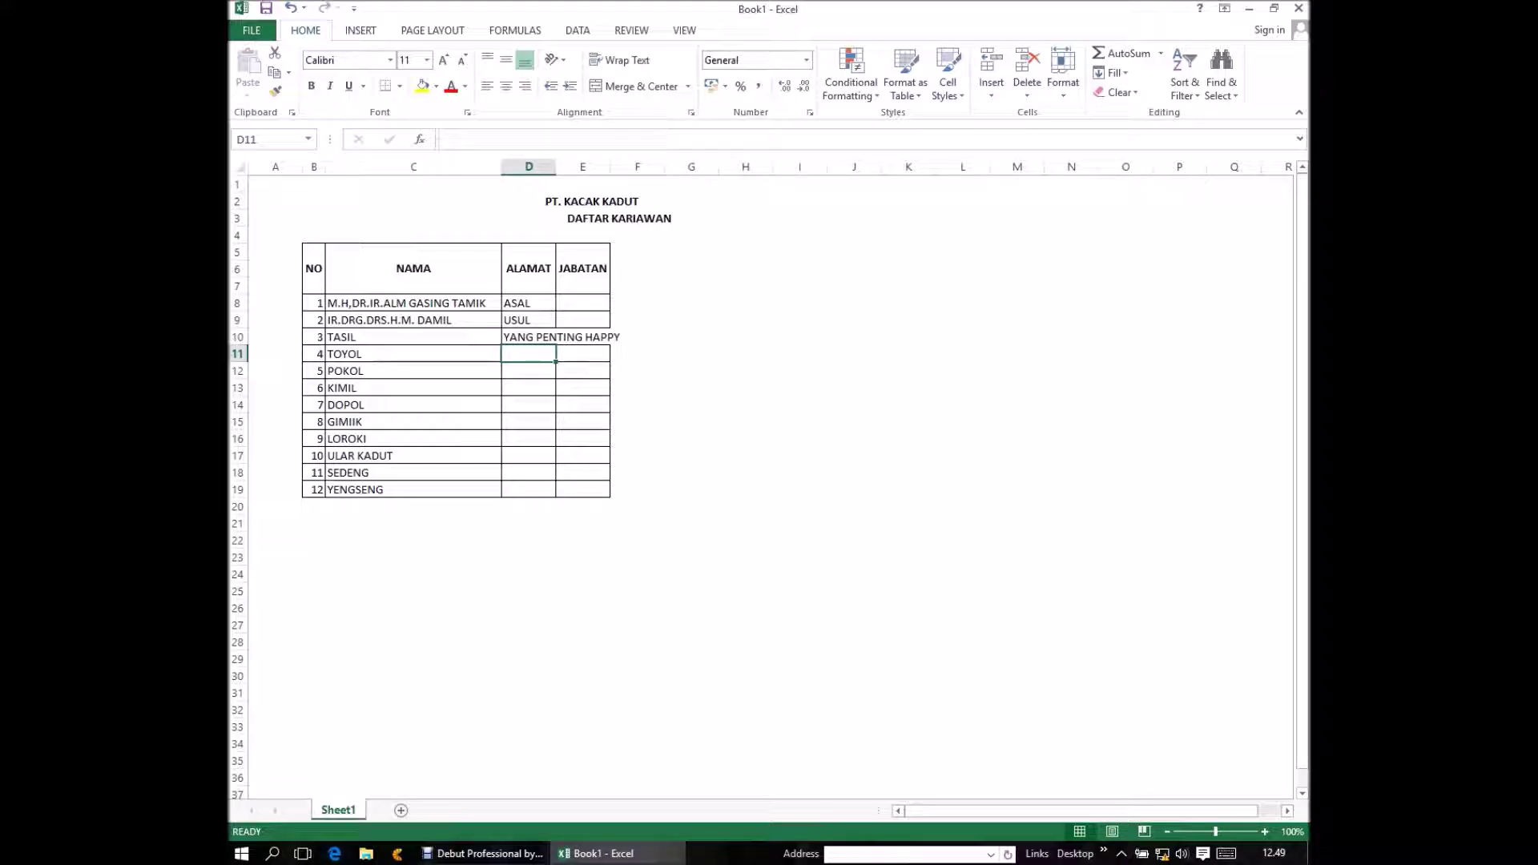
- AutoFit column D to its longest address using Alt+H, O, I
{"action": "key", "text": "alt+h"}
{"action": "key", "text": "o"}
{"action": "key", "text": "i"}
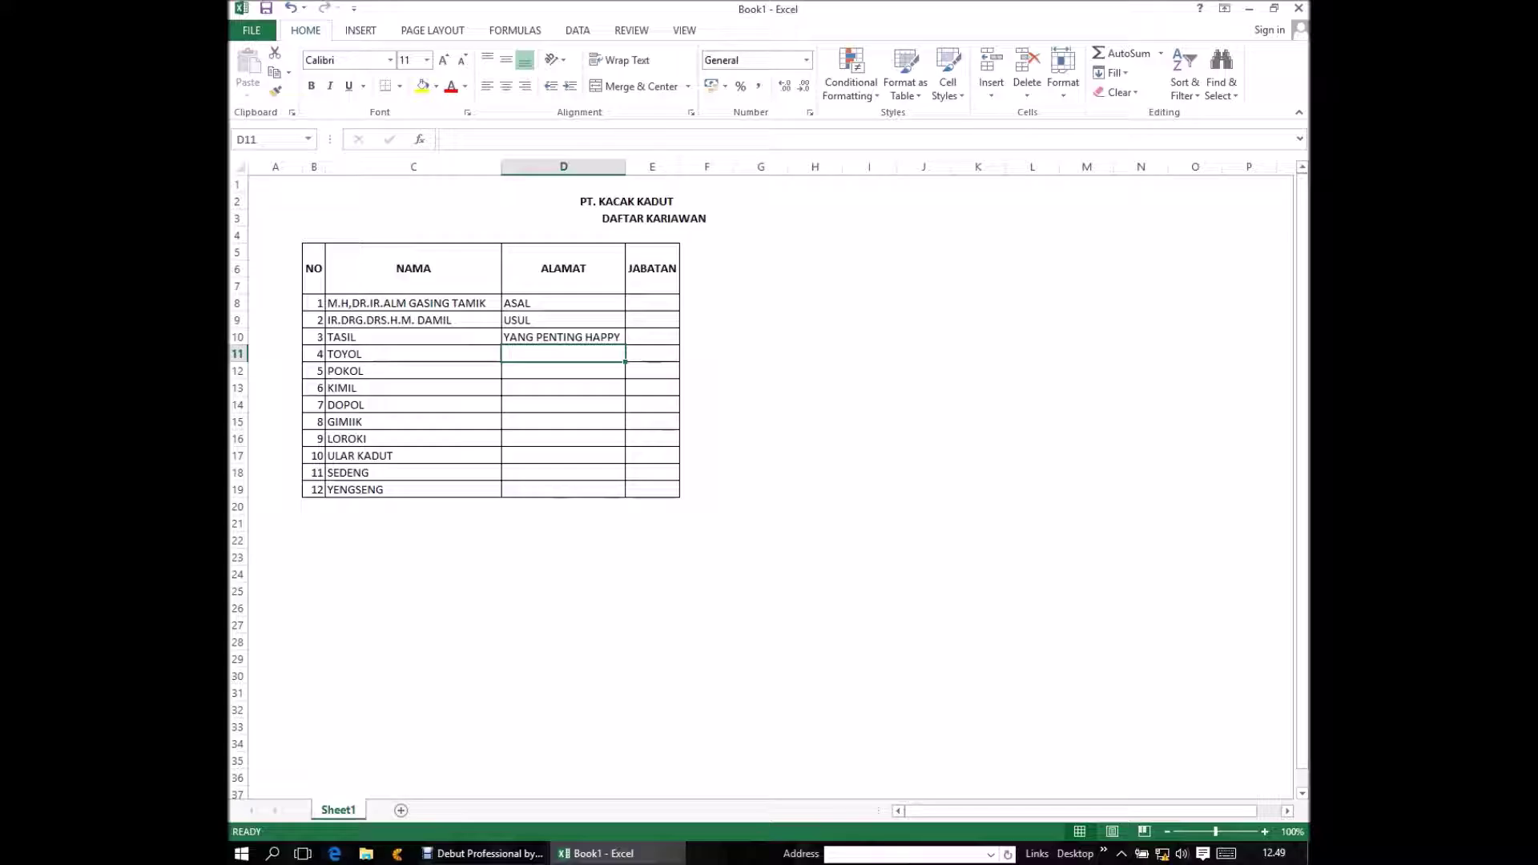
- Enter GOYANG DOMRET as TOYOL's address in D11
{"action": "type", "text": "GGO"}
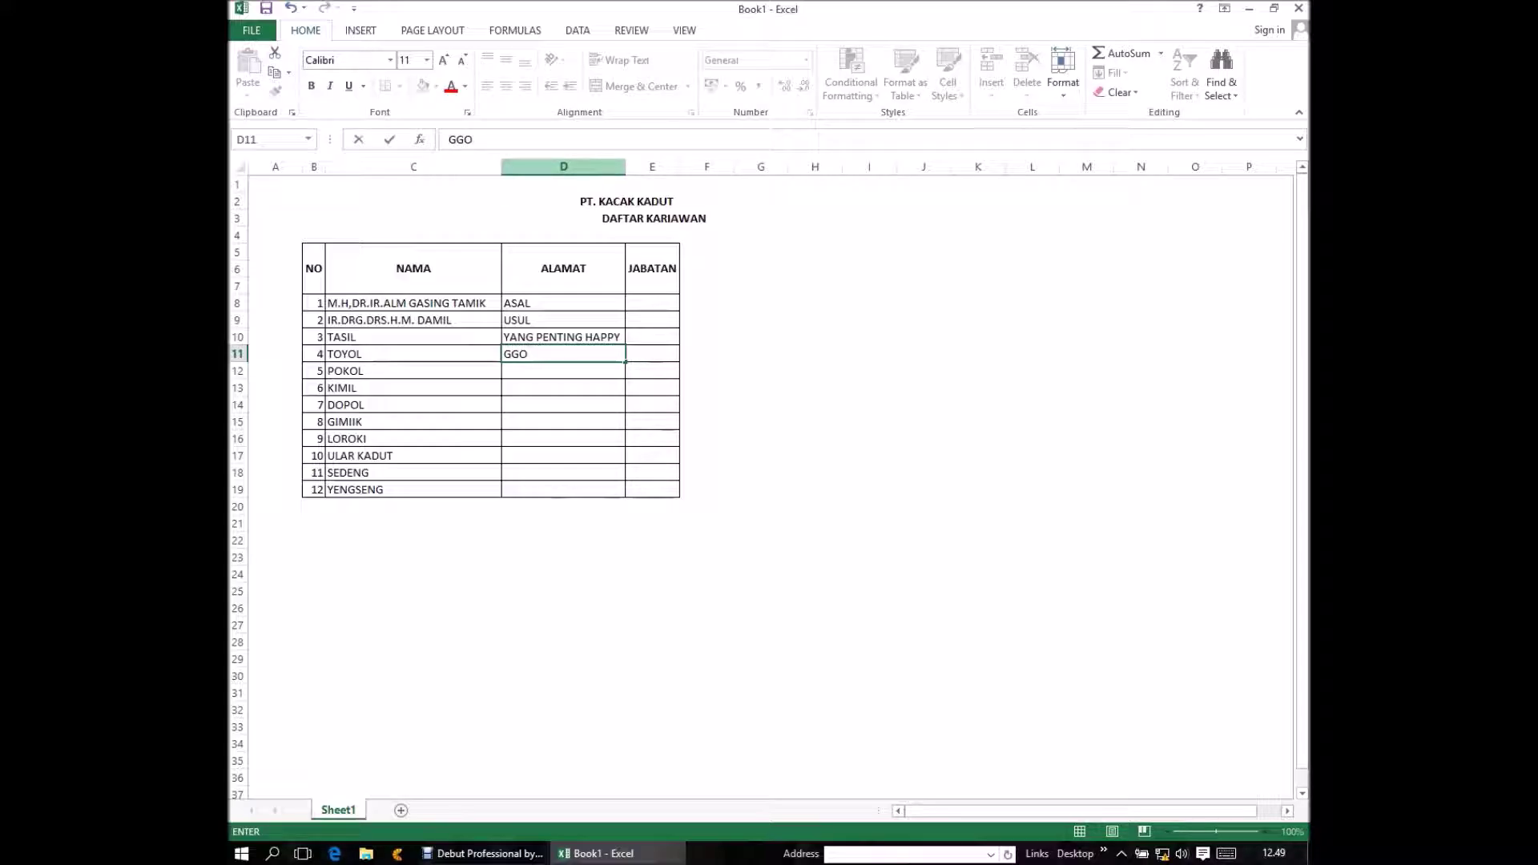
{"action": "key", "text": "BackSpace"}
{"action": "key", "text": "BackSpace"}
{"action": "type", "text": "I"}
{"action": "type", "text": "O"}
{"action": "type", "text": "Y"}
{"action": "type", "text": "ANG"}
{"action": "type", "text": " D"}
{"action": "type", "text": "O"}
{"action": "type", "text": "M"}
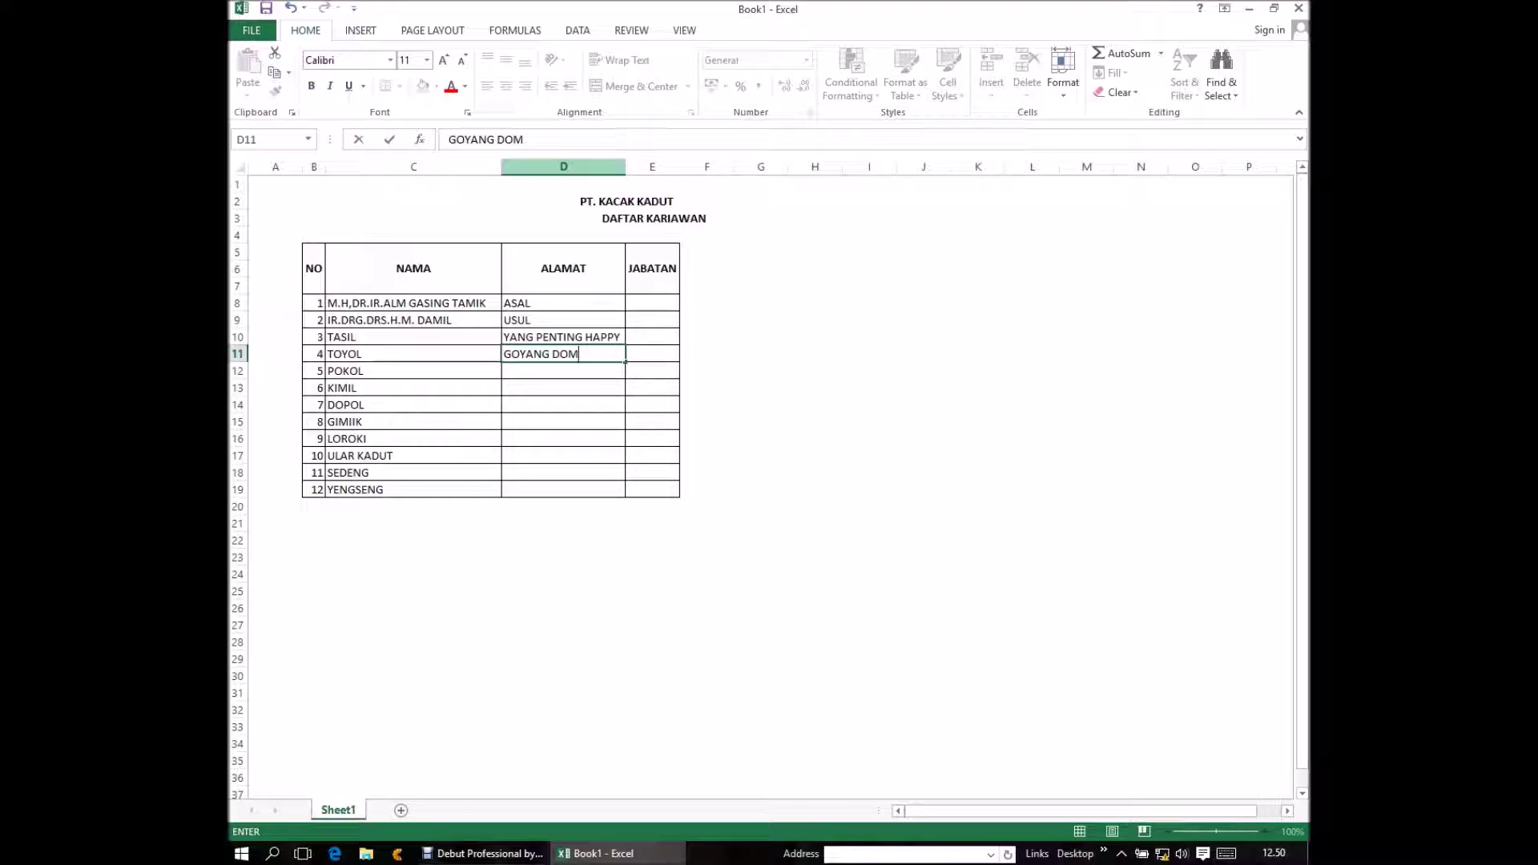
{"action": "type", "text": "RET"}
{"action": "key", "text": "Return"}
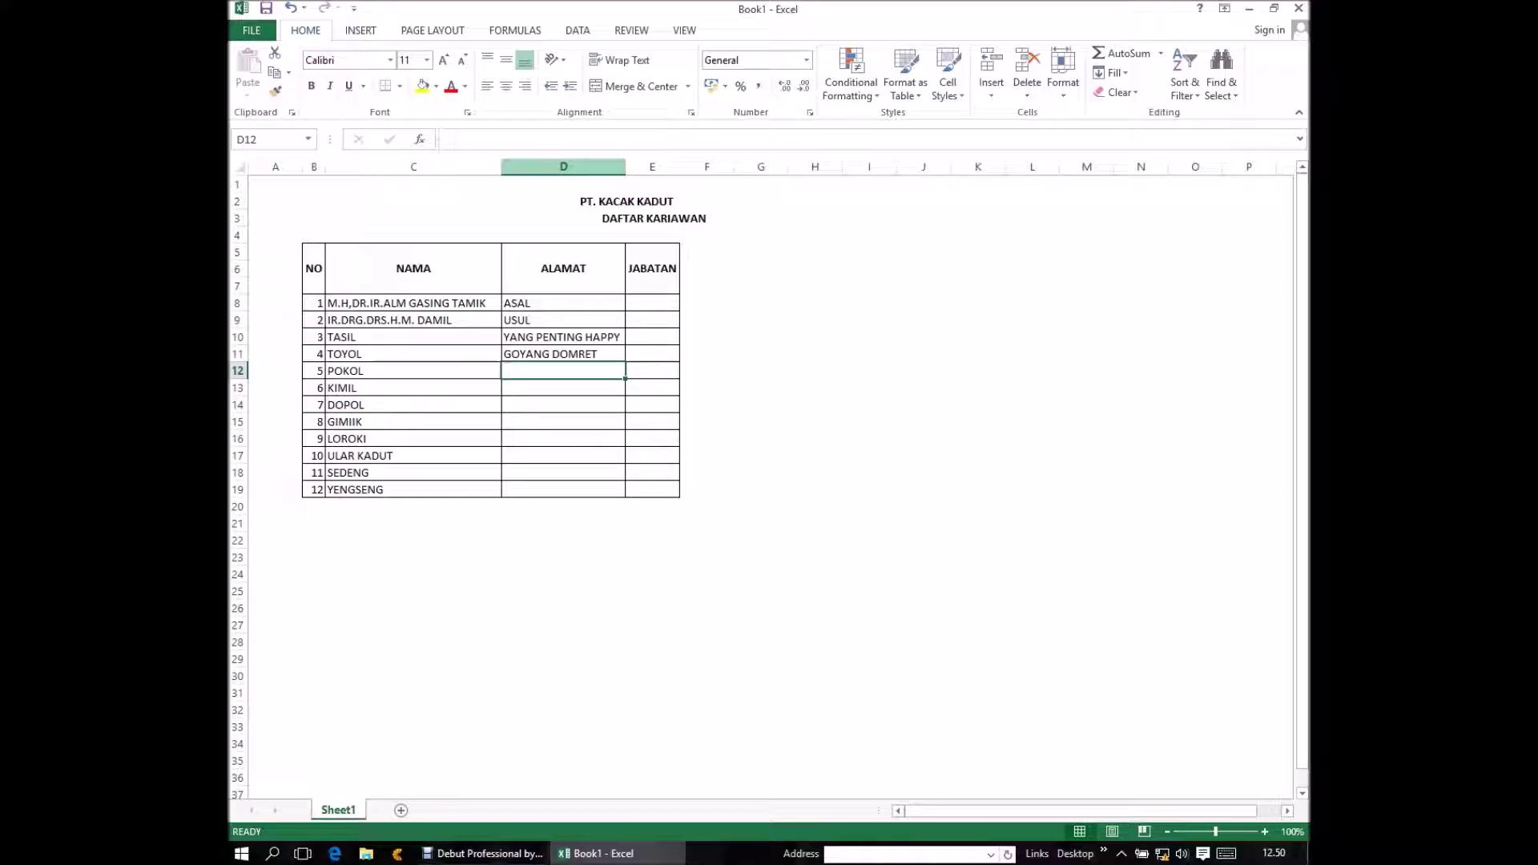
- Enter NGGA JADI NIKAH in D12, fixing typos, and begin the next address
{"action": "type", "text": "NM"}
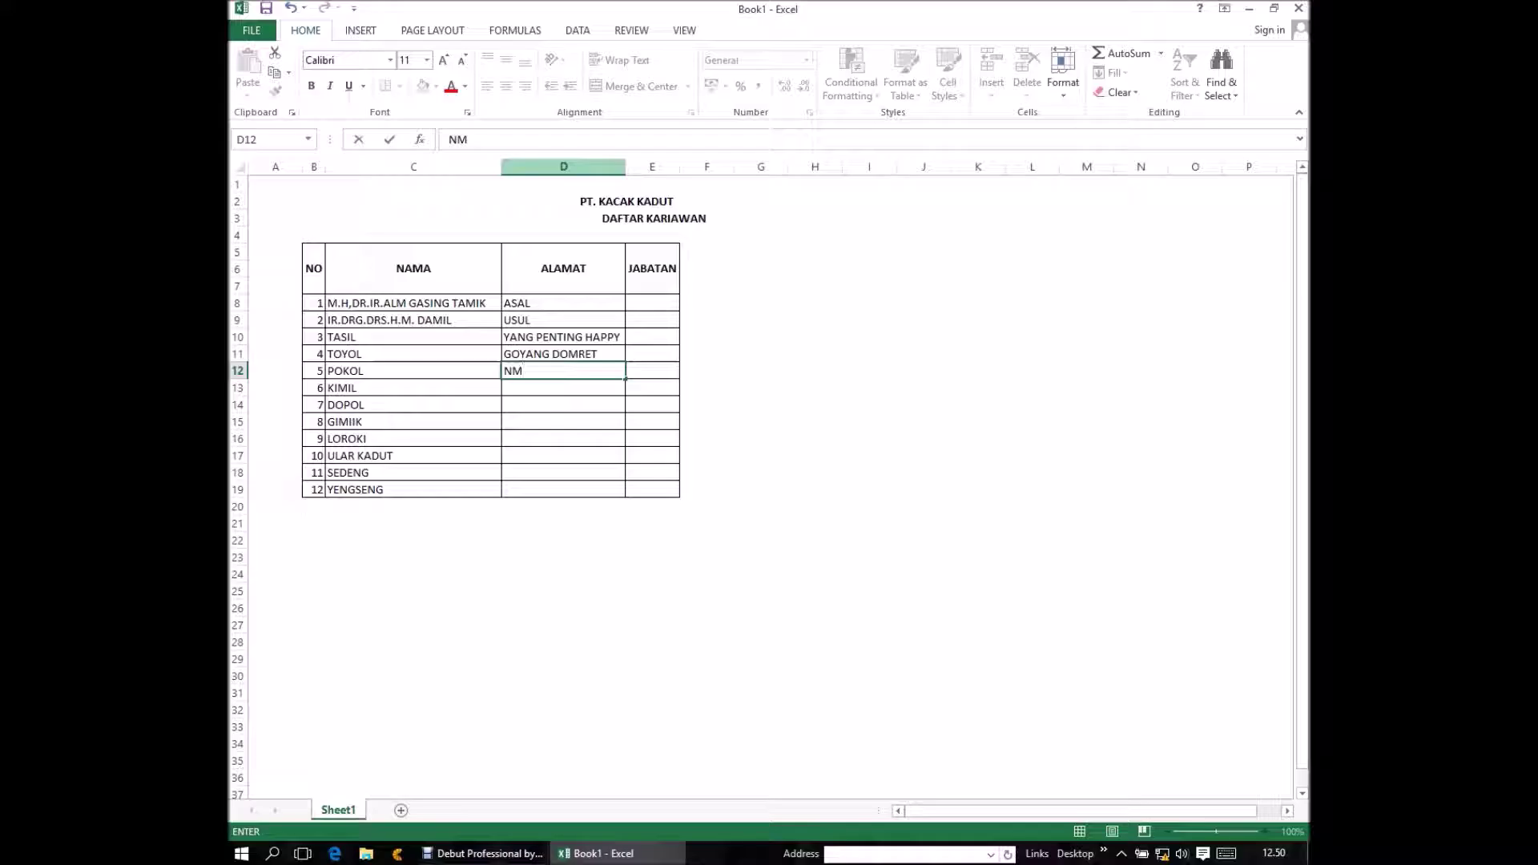
{"action": "key", "text": "BackSpace"}
{"action": "type", "text": "N"}
{"action": "key", "text": "BackSpace"}
{"action": "type", "text": "GG"}
{"action": "type", "text": "A "}
{"action": "type", "text": "JADI"}
{"action": "type", "text": "NNIKK"}
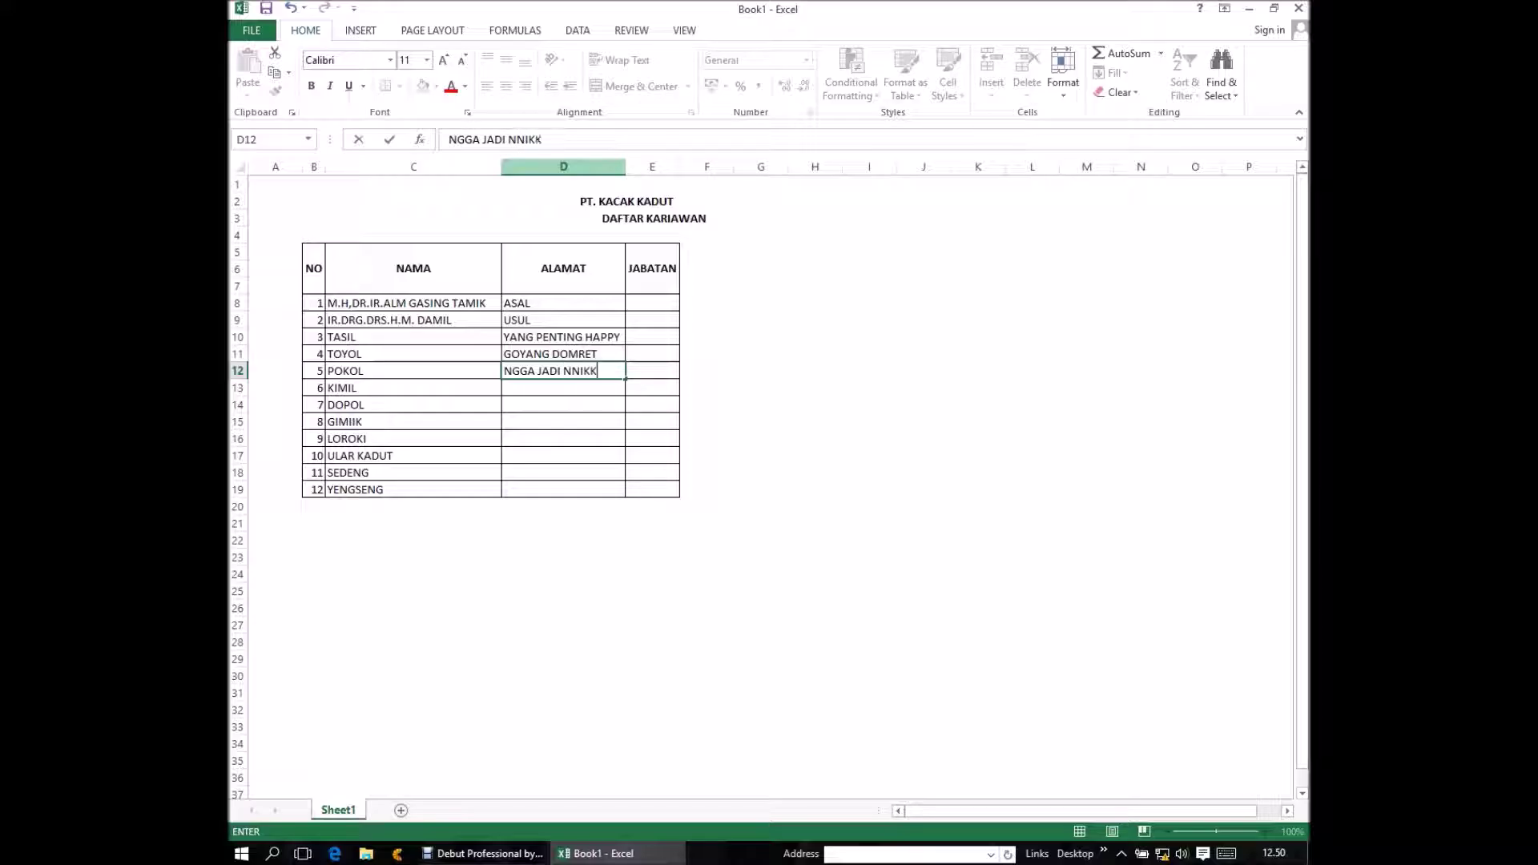
{"action": "type", "text": "ASH"}
{"action": "key", "text": "BackSpace"}
{"action": "key", "text": "BackSpace"}
{"action": "key", "text": "BackSpace"}
{"action": "key", "text": "BackSpace"}
{"action": "key", "text": "BackSpace"}
{"action": "key", "text": "BackSpace"}
{"action": "key", "text": "BackSpace"}
{"action": "type", "text": "IKA"}
{"action": "type", "text": "H"}
{"action": "key", "text": "Return"}
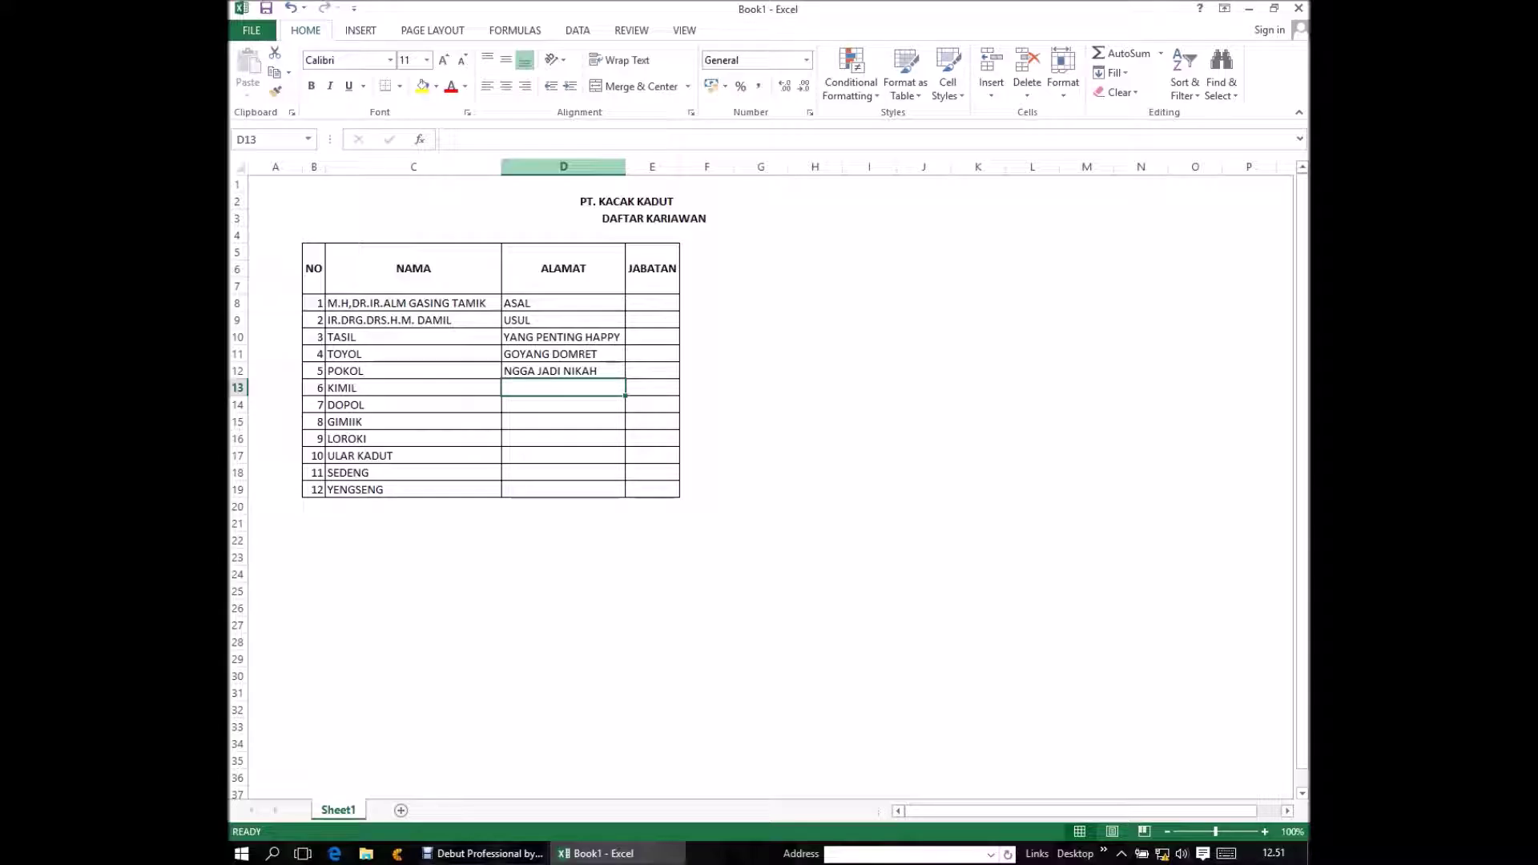
{"action": "type", "text": "ORANG G"}
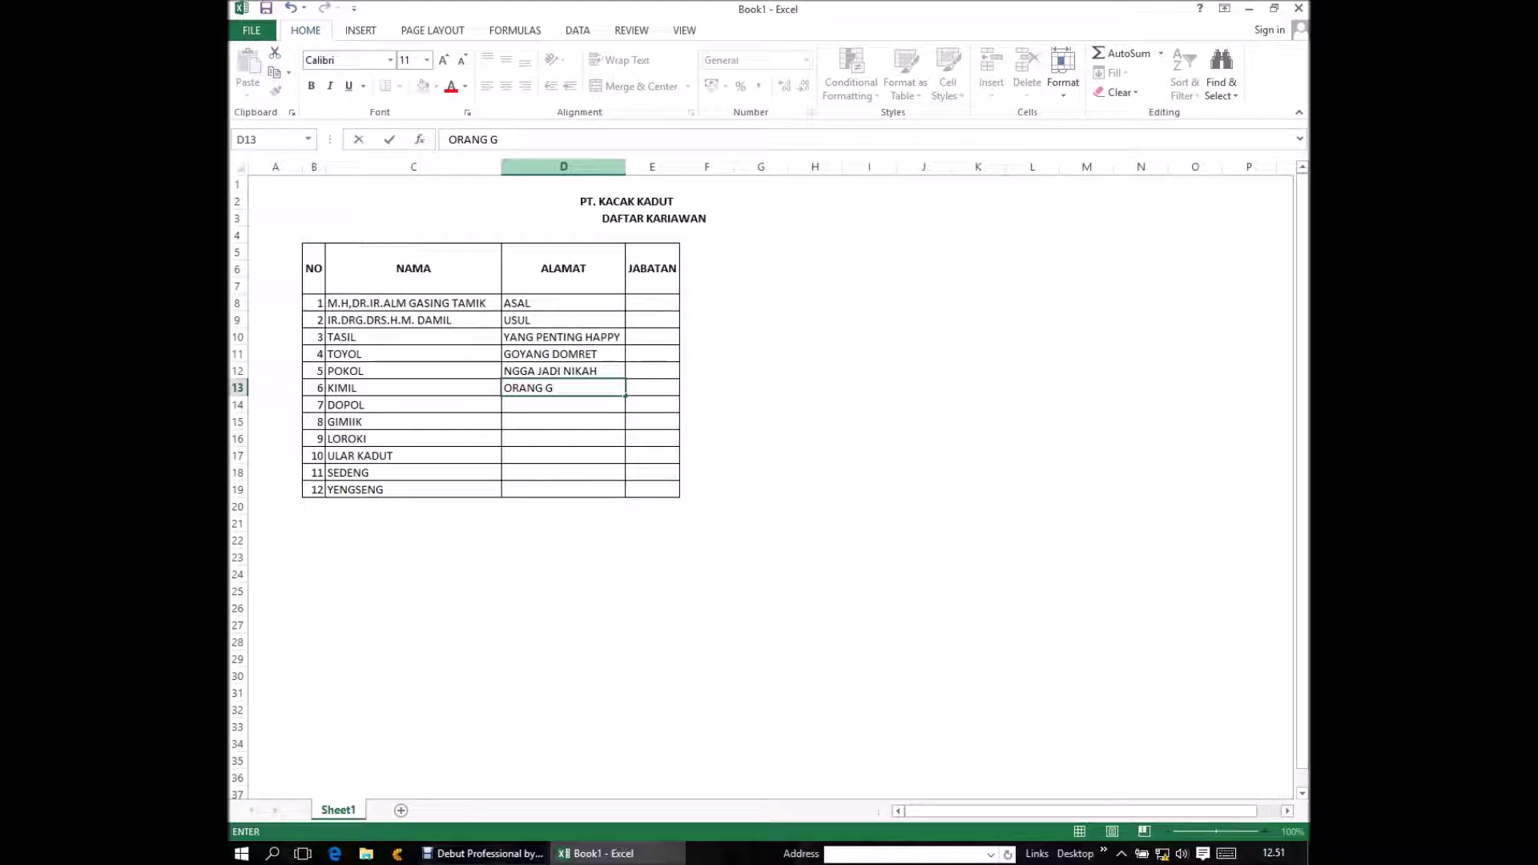
- Finish ORANG GILA in D13 and enter ORANG HIDUP in D14
{"action": "type", "text": "IL"}
{"action": "type", "text": "A"}
{"action": "key", "text": "Return"}
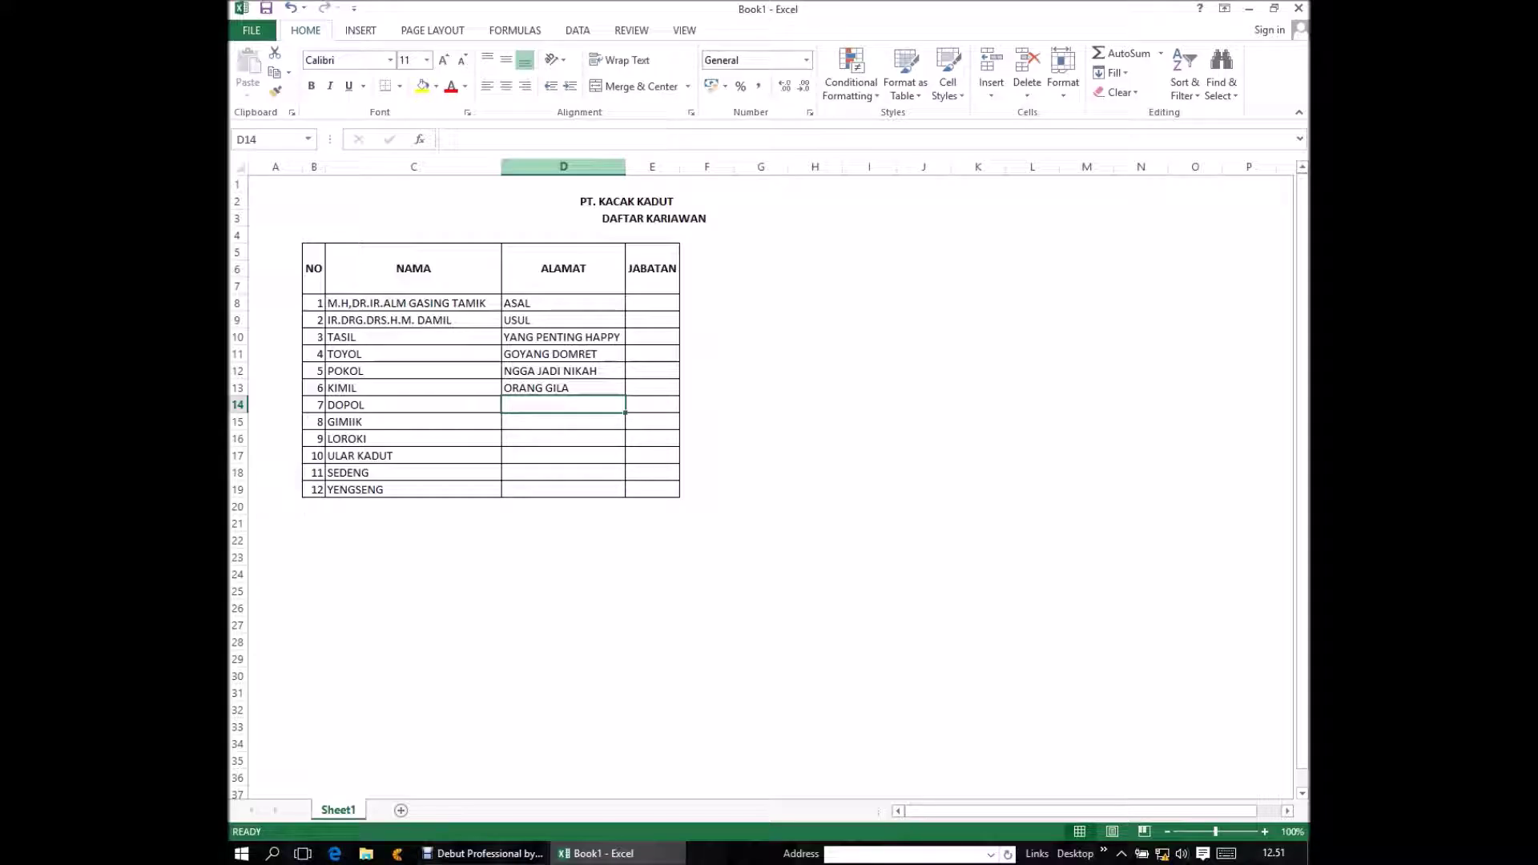
{"action": "type", "text": "ORA"}
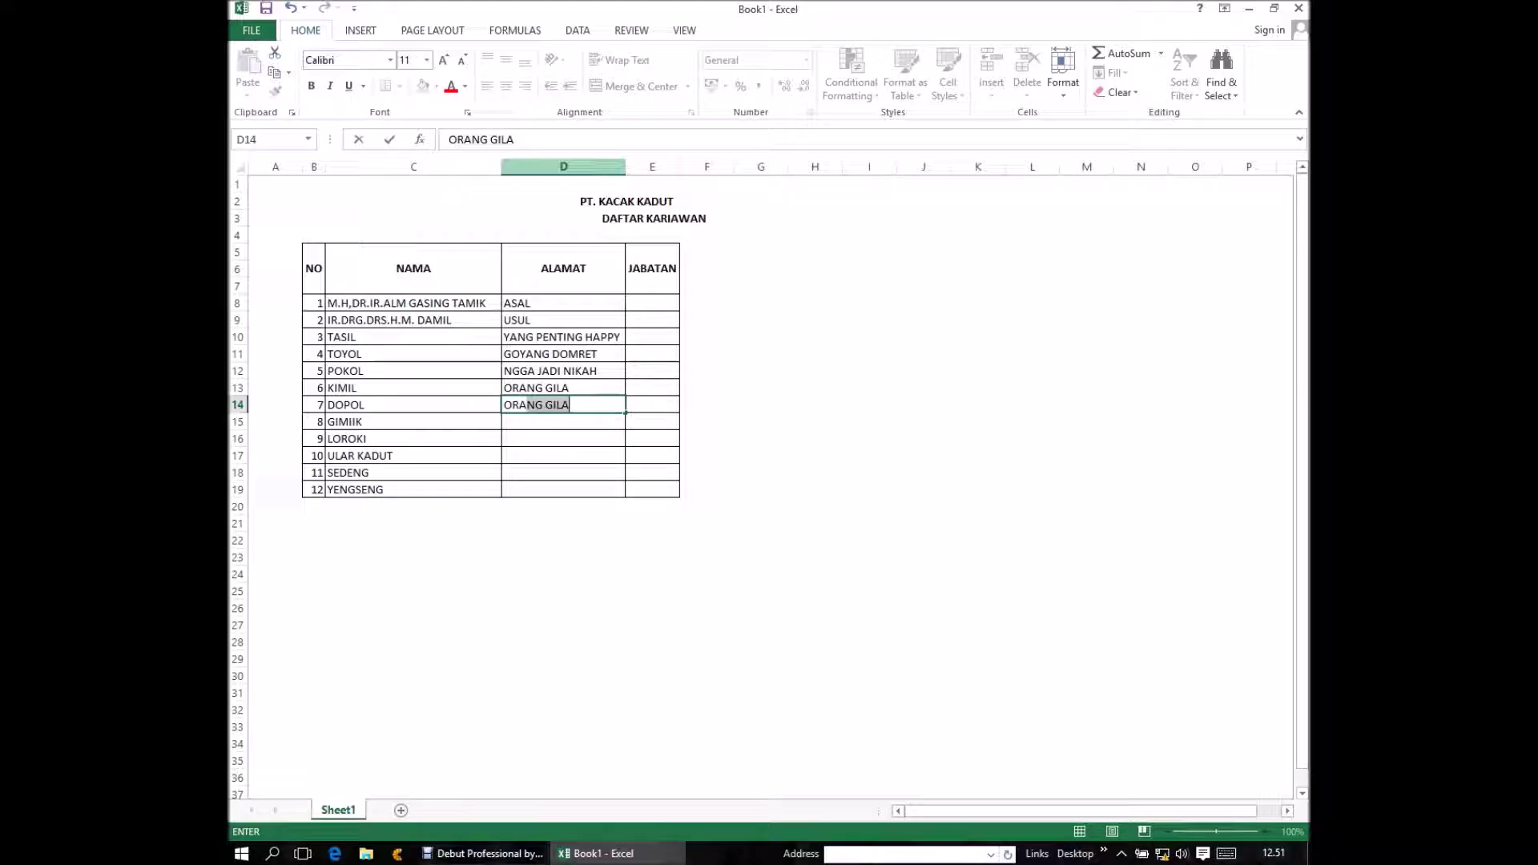
{"action": "type", "text": "NG "}
{"action": "type", "text": "HID"}
{"action": "type", "text": "UP"}
{"action": "key", "text": "Return"}
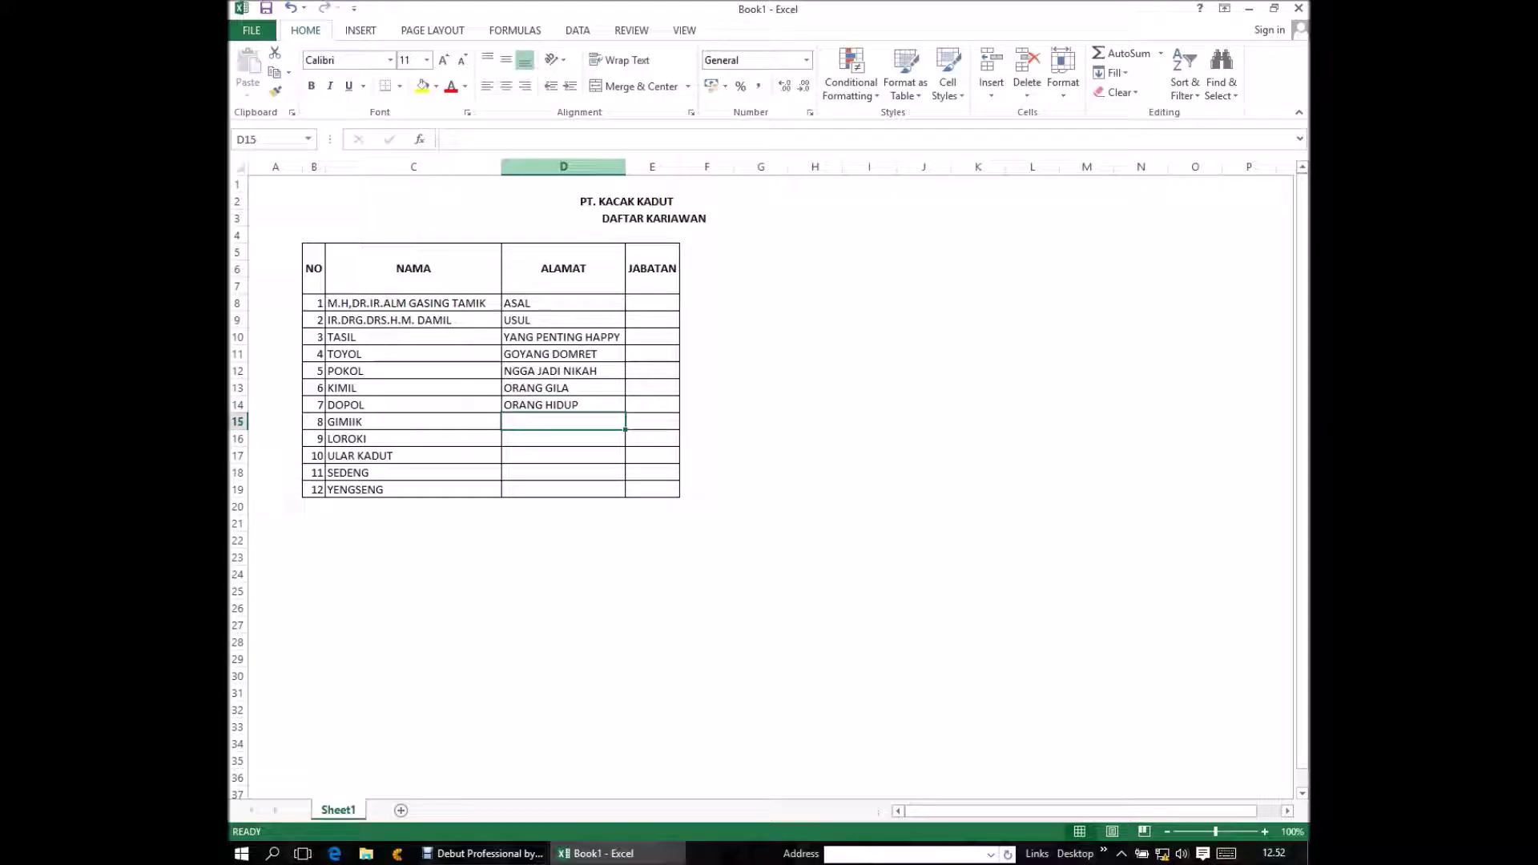
- Enter ORANG MATI and ASAL JADI as the next two addresses
{"action": "type", "text": "O"}
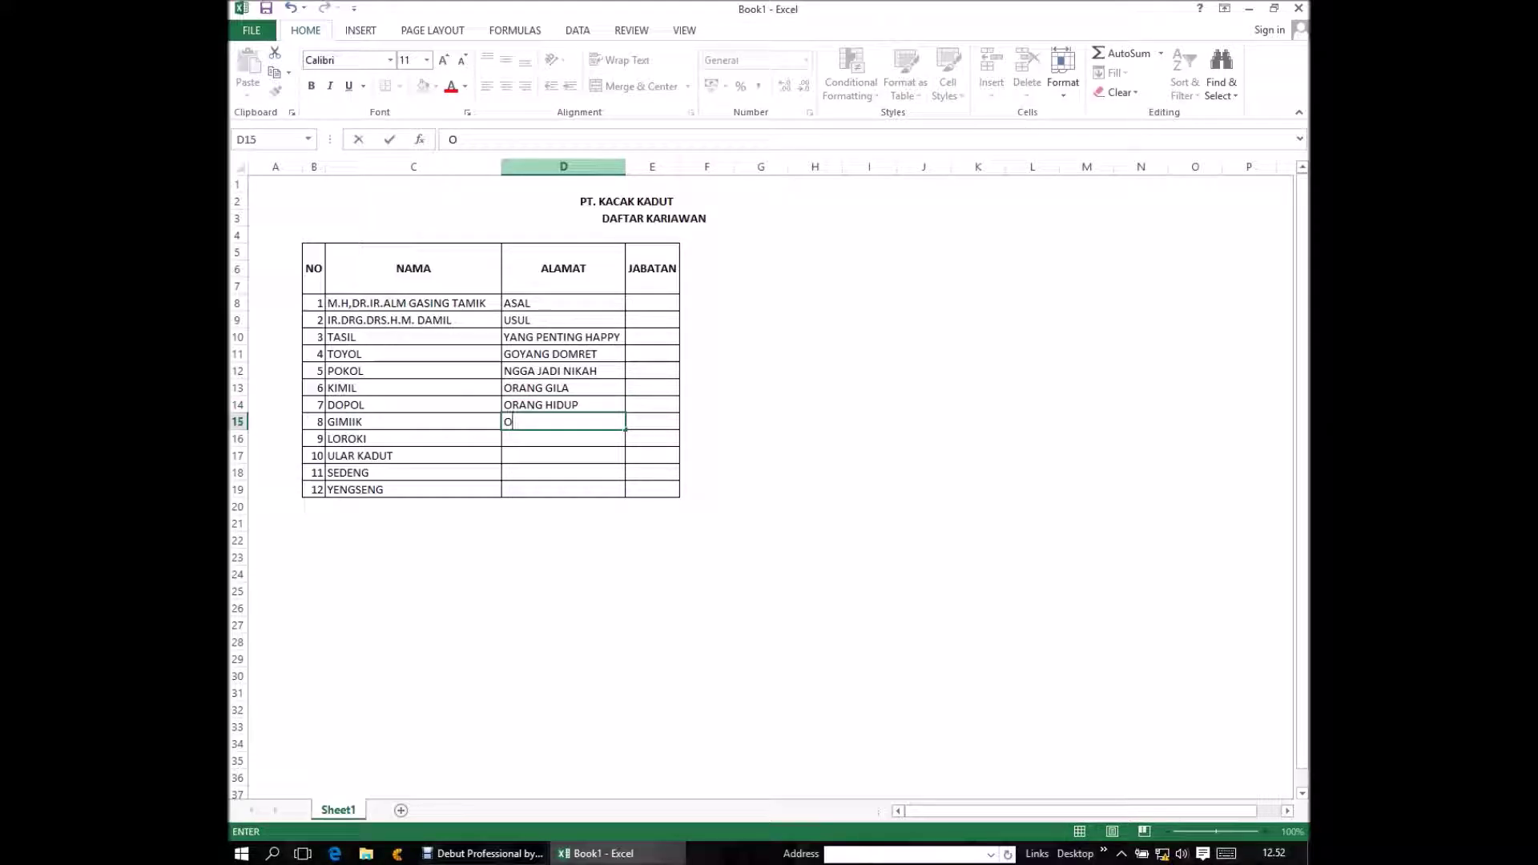
{"action": "type", "text": "R"}
{"action": "type", "text": "A"}
{"action": "type", "text": "N"}
{"action": "type", "text": "G"}
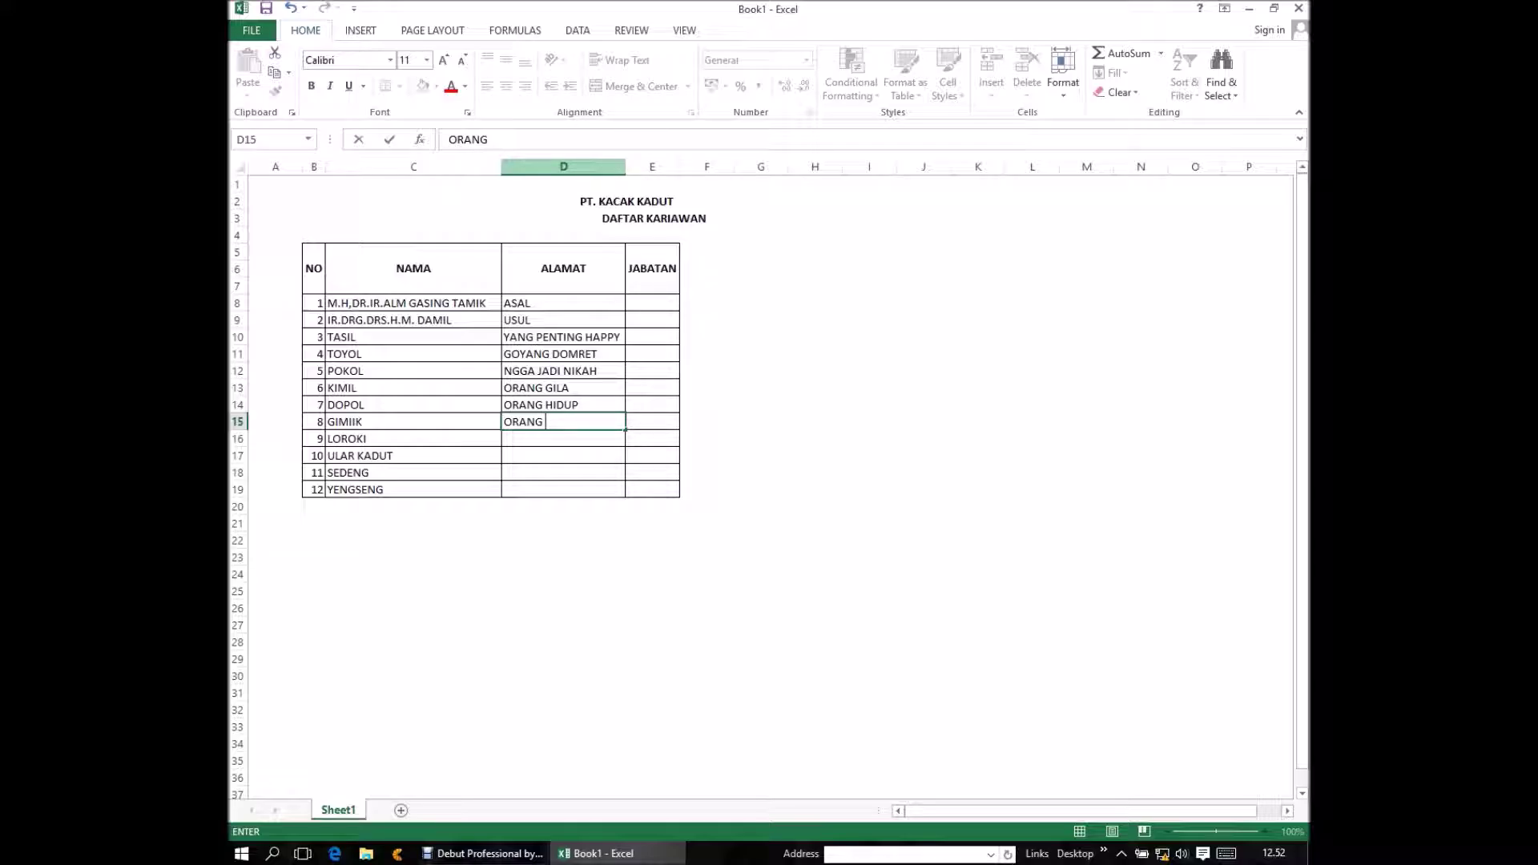
{"action": "type", "text": " M"}
{"action": "type", "text": "A"}
{"action": "type", "text": "TI"}
{"action": "key", "text": "Return"}
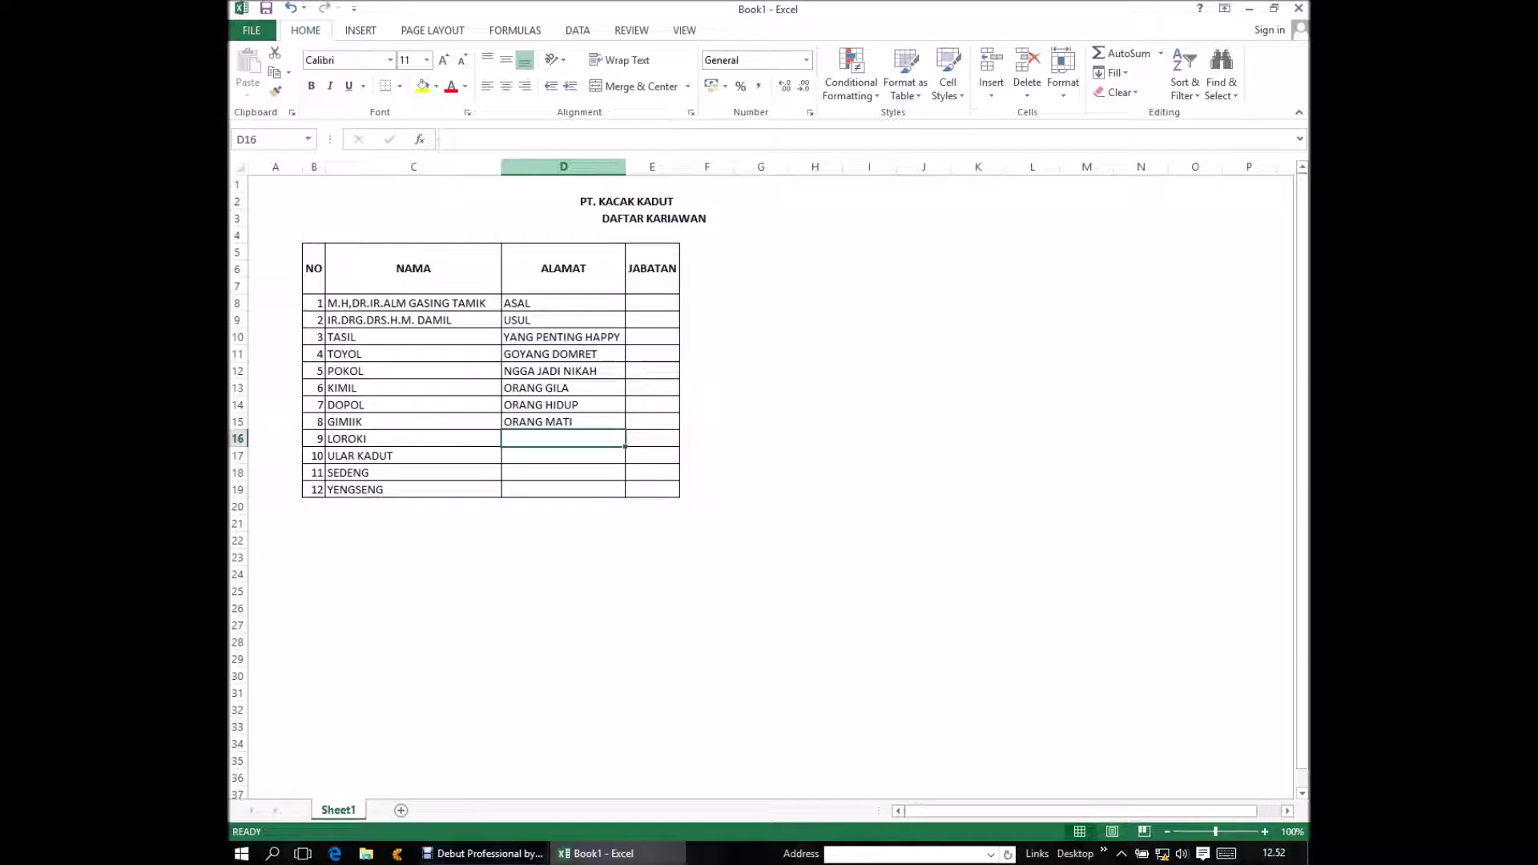
{"action": "type", "text": "ASAL"}
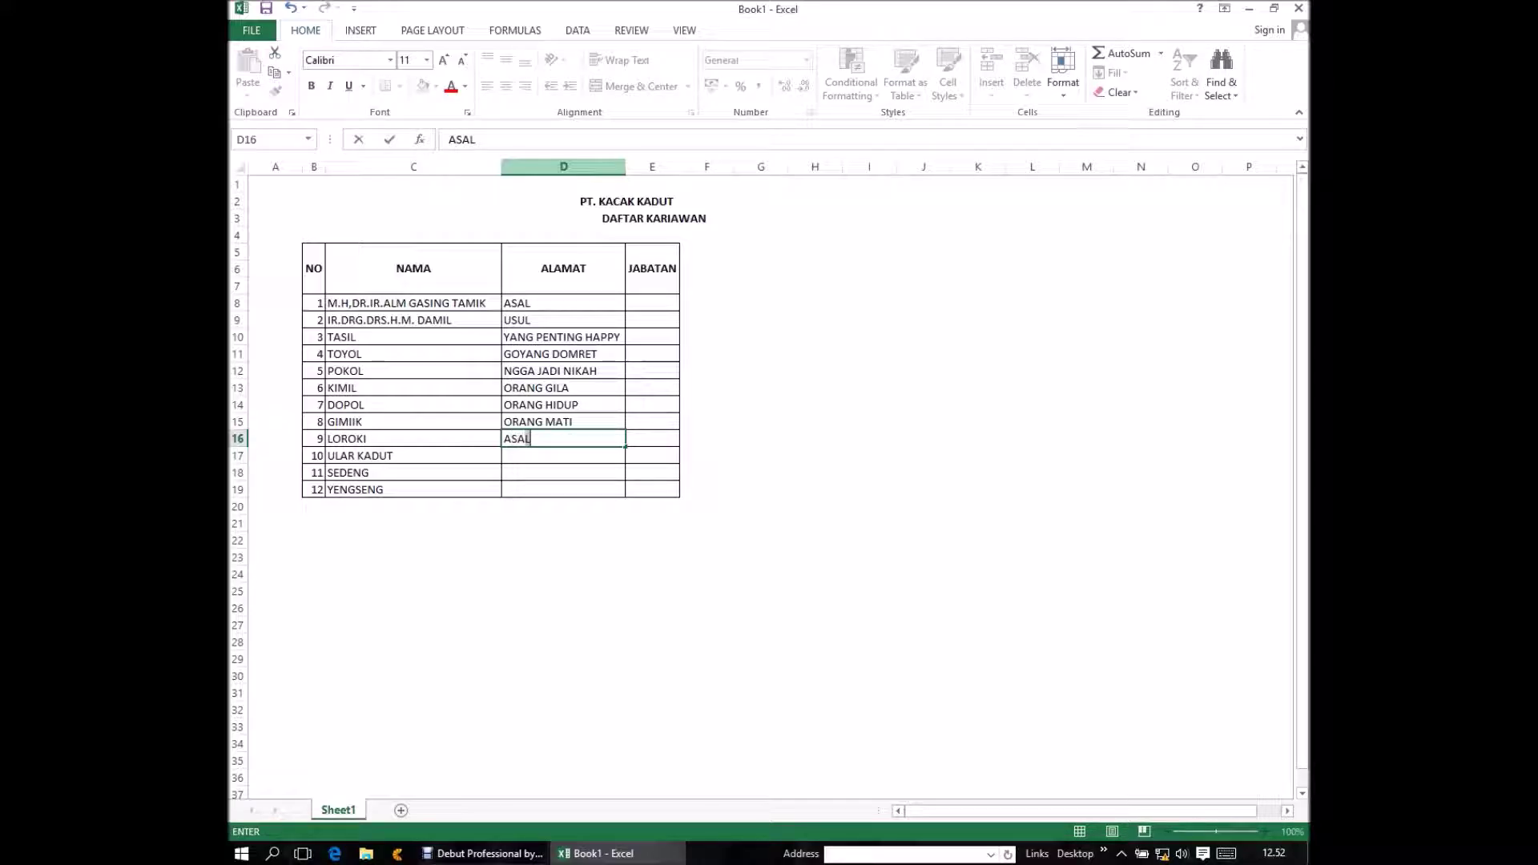
{"action": "type", "text": " JADI"}
{"action": "key", "text": "Return"}
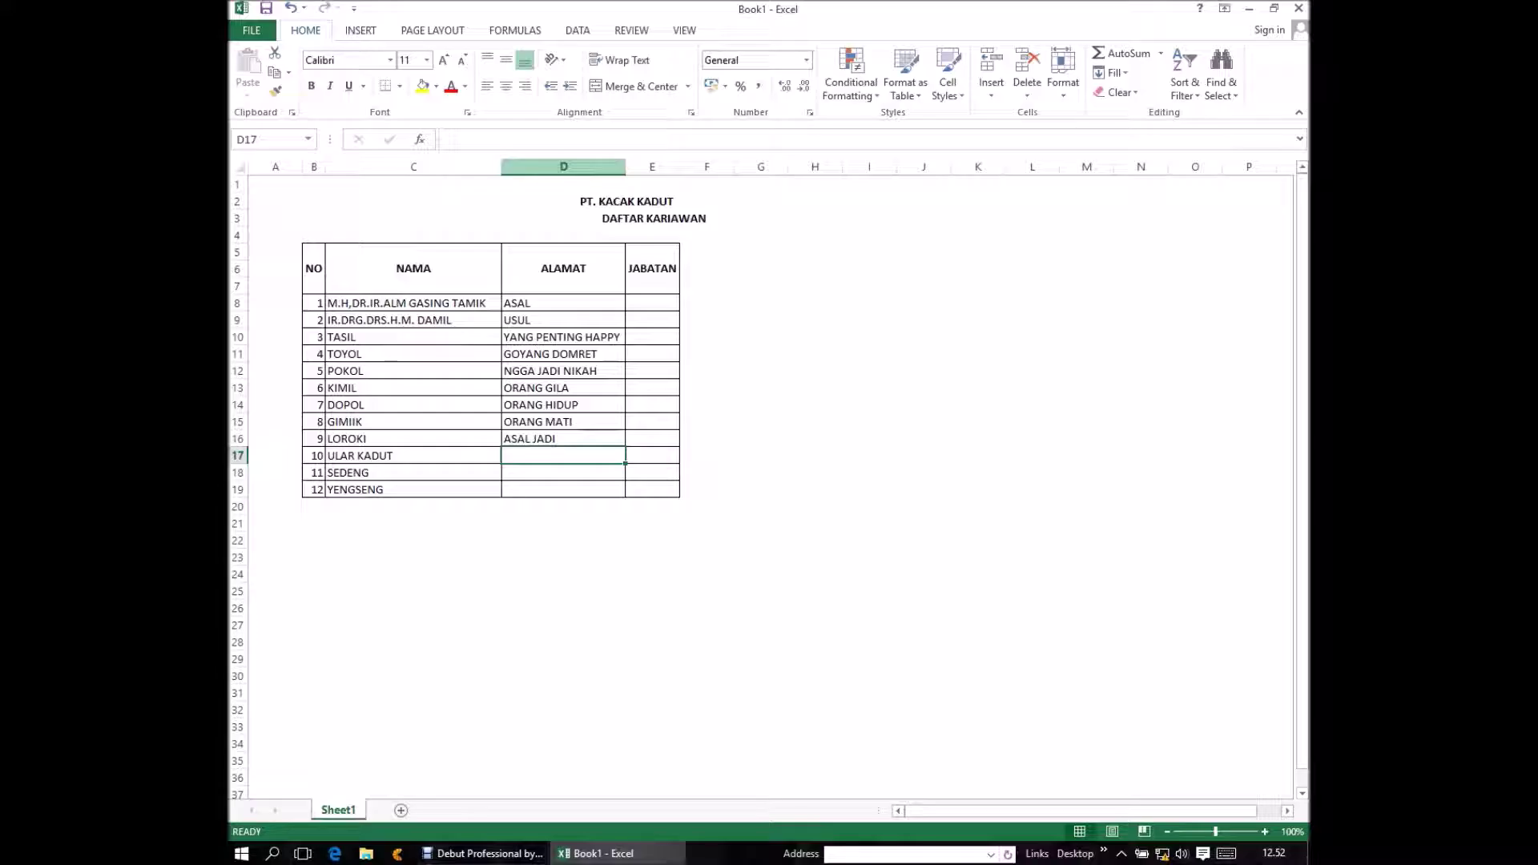
- Enter NGACO, PELENG and PILING in D17, D18 and D19
{"action": "type", "text": "N"}
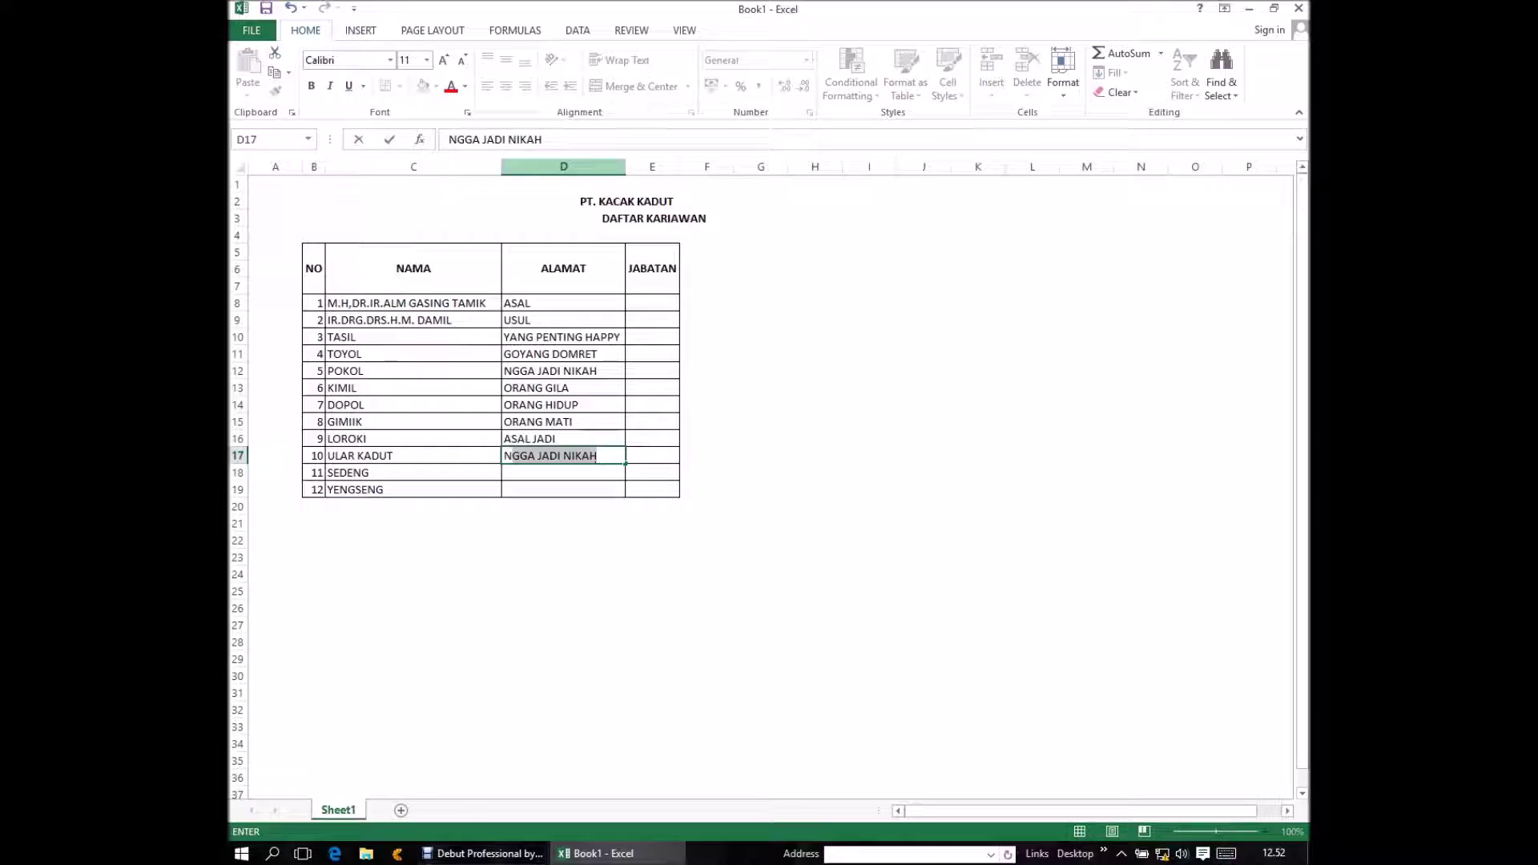
{"action": "type", "text": "G"}
{"action": "type", "text": "AC"}
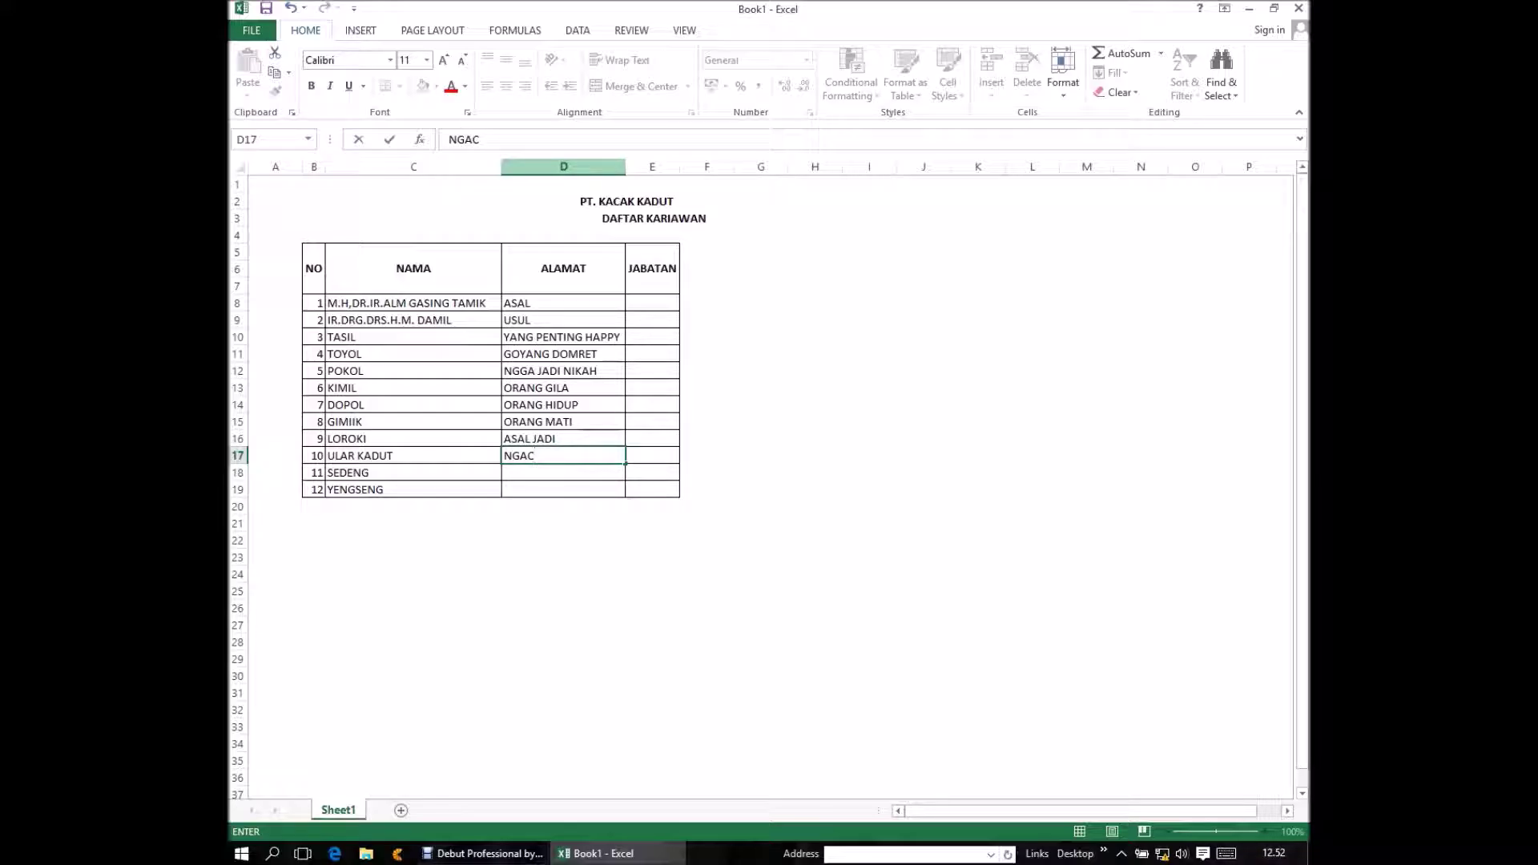
{"action": "type", "text": "O"}
{"action": "key", "text": "Return"}
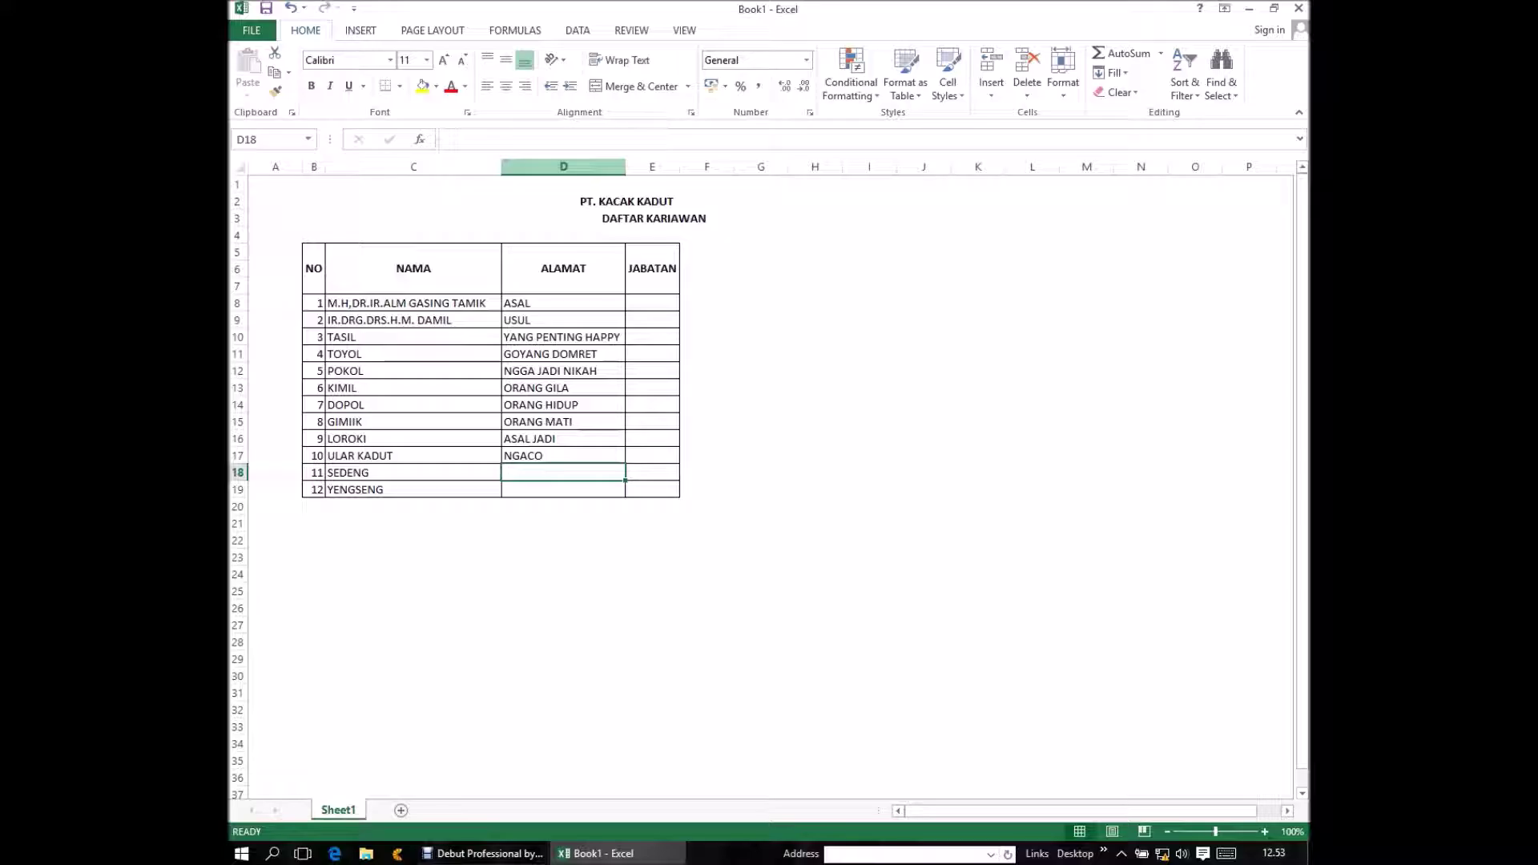
{"action": "type", "text": "P"}
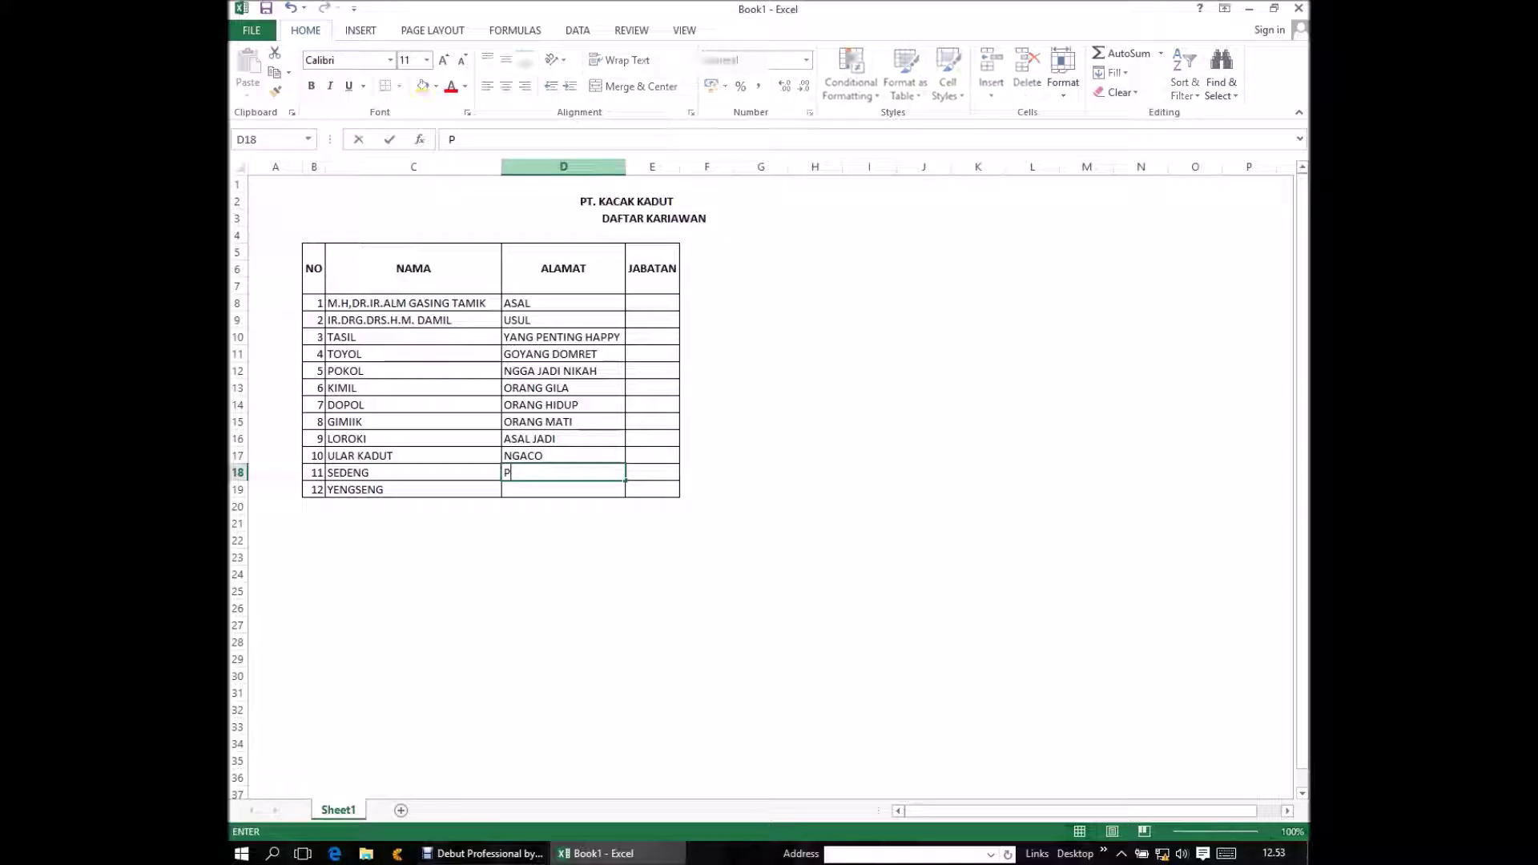
{"action": "type", "text": "EL"}
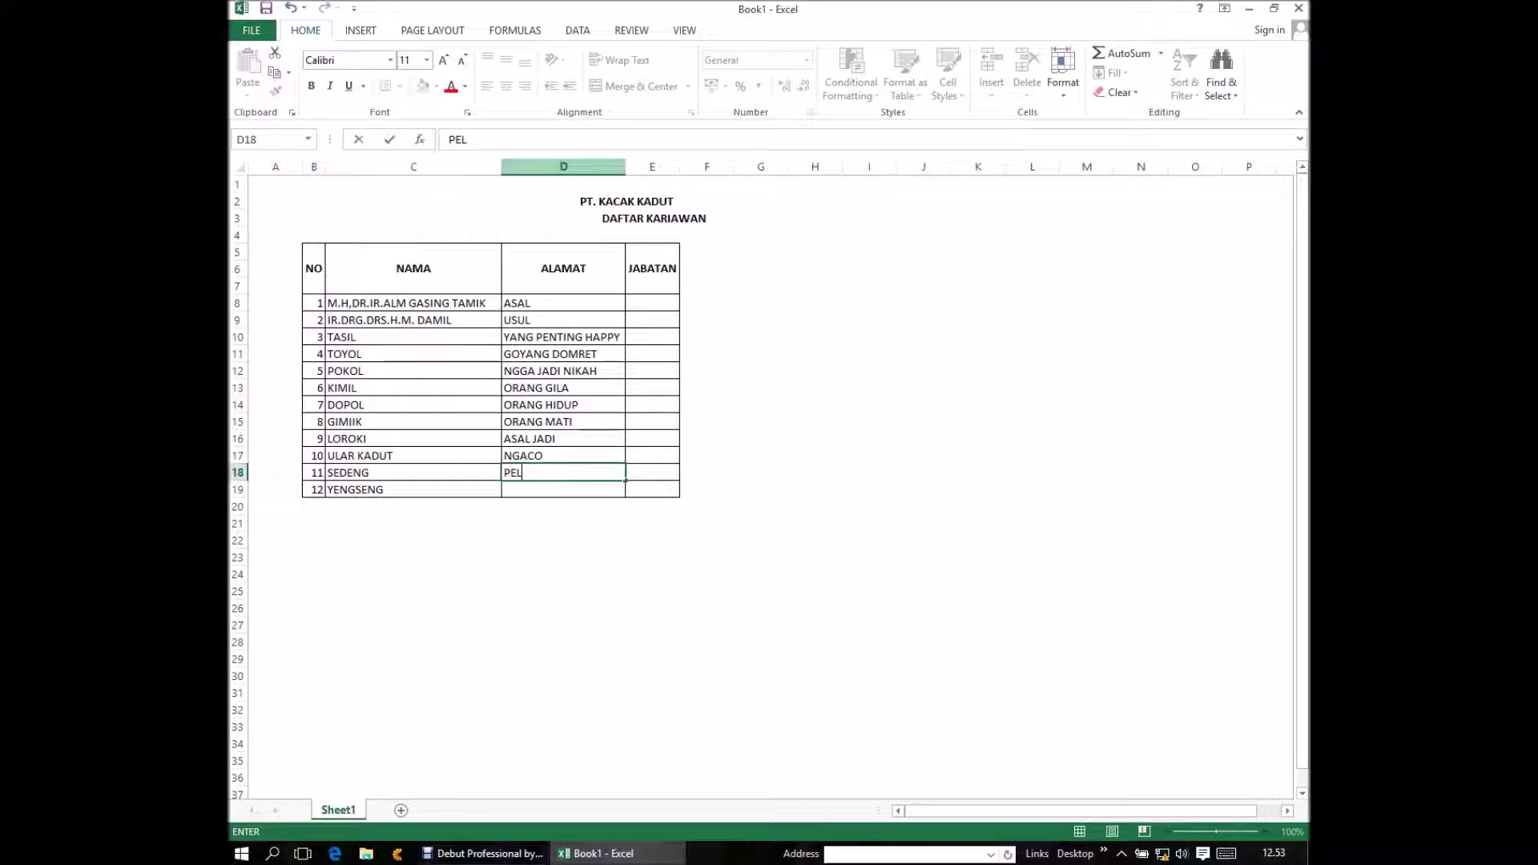
{"action": "type", "text": "EN"}
{"action": "type", "text": "G"}
{"action": "key", "text": "Return"}
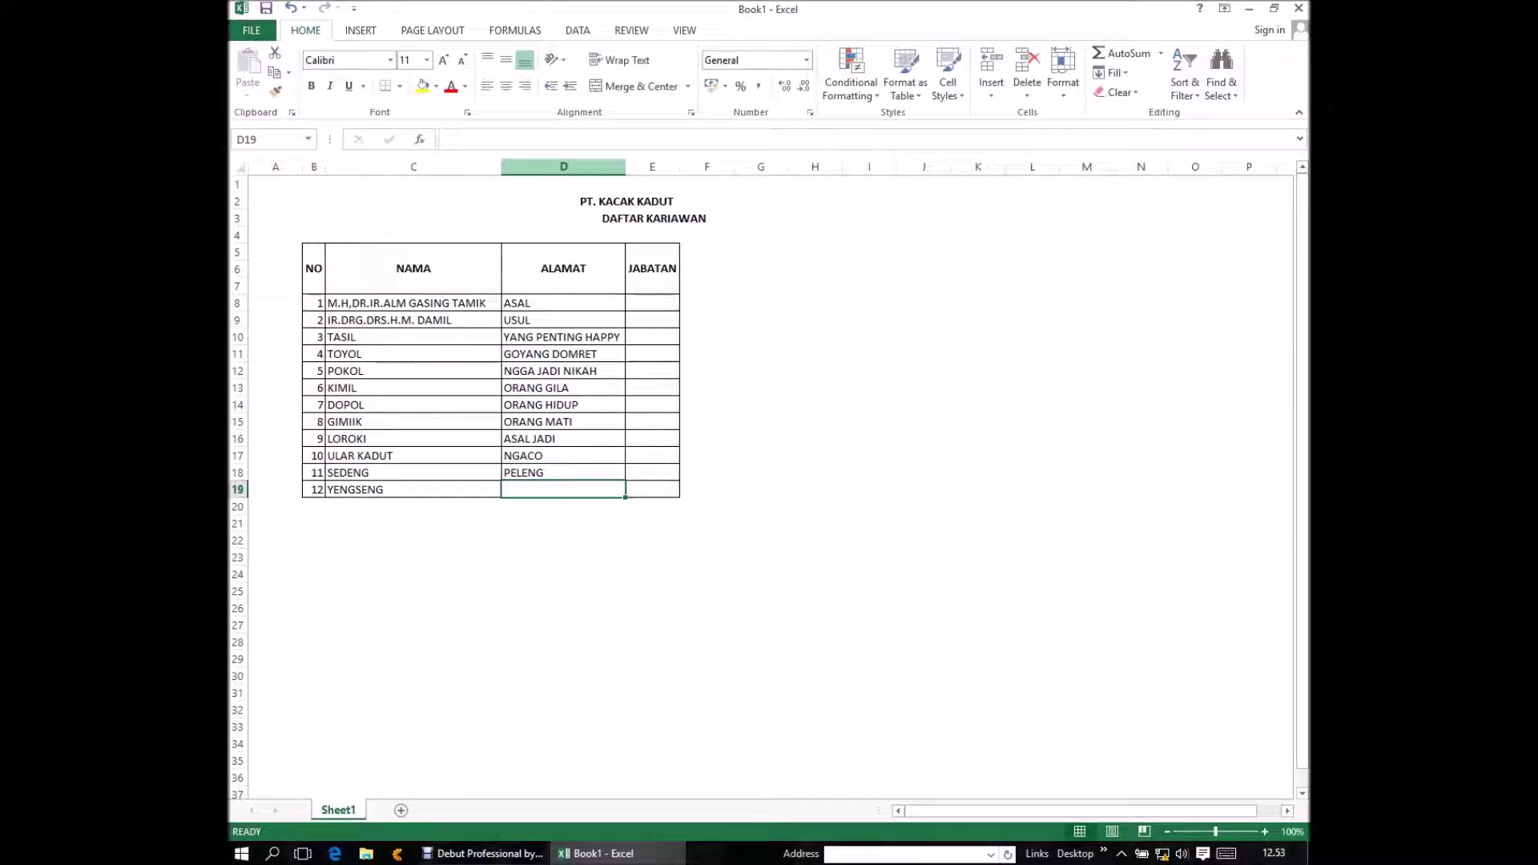
{"action": "type", "text": "P"}
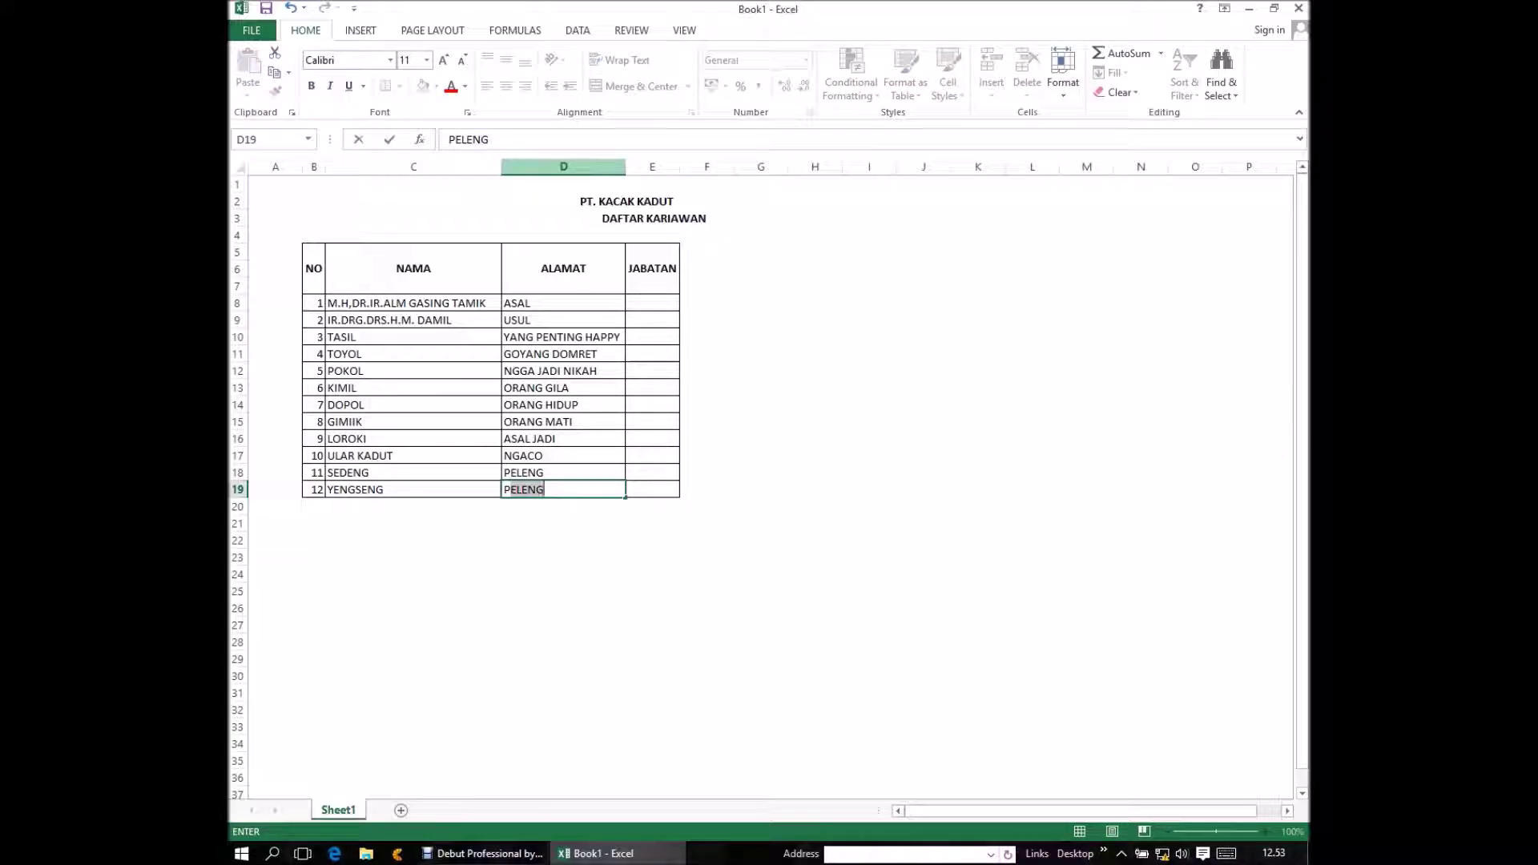
{"action": "type", "text": "IL"}
{"action": "type", "text": "I"}
{"action": "type", "text": "NG"}
{"action": "key", "text": "Return"}
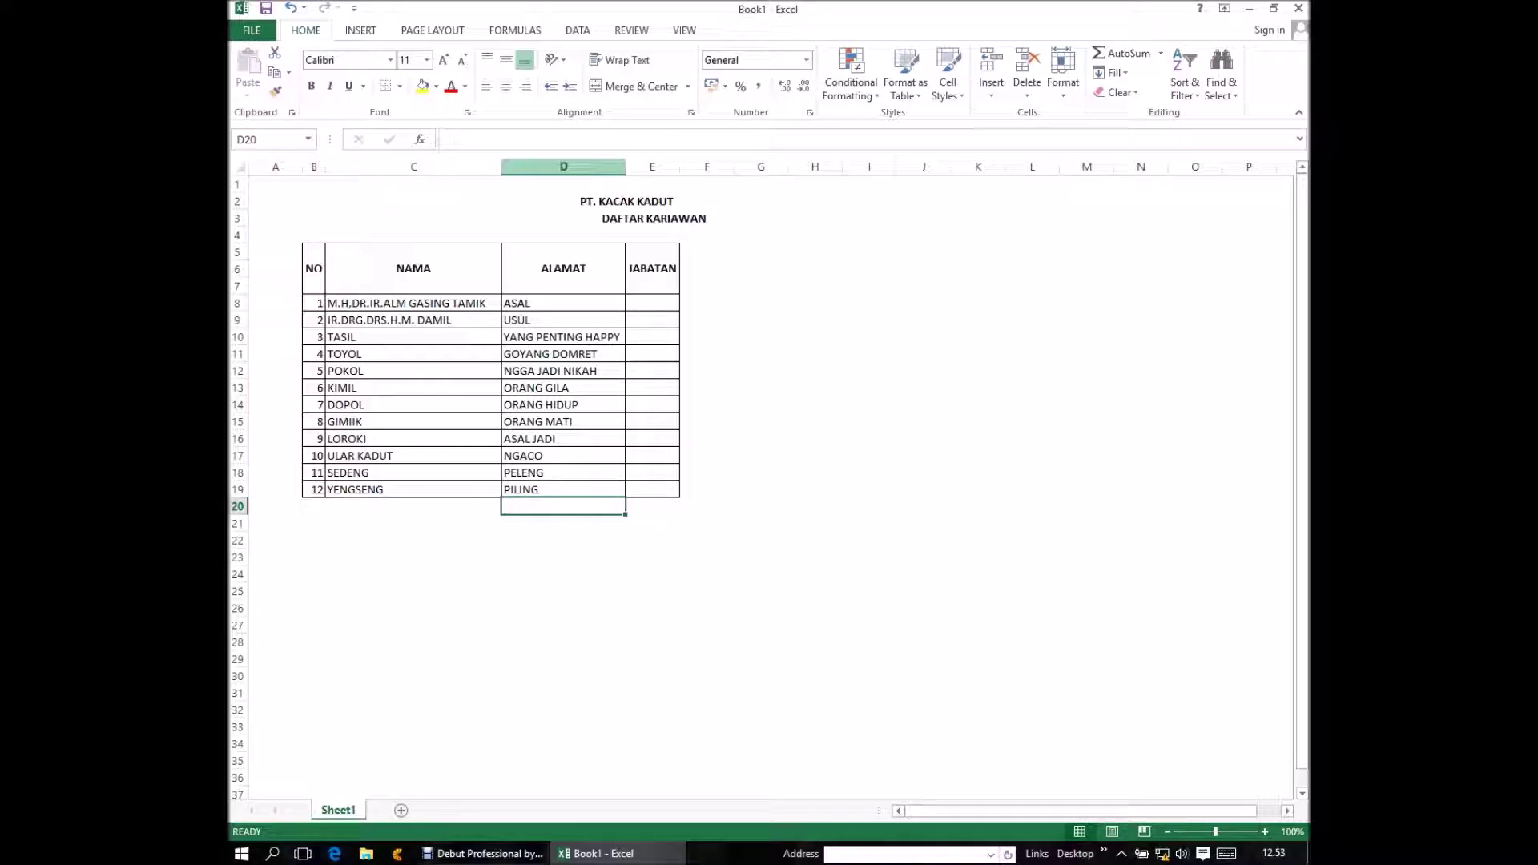
- Review the filled address cells in column D, ending near the JABATAN column
{"action": "left_click", "coordinate": [563, 184]}
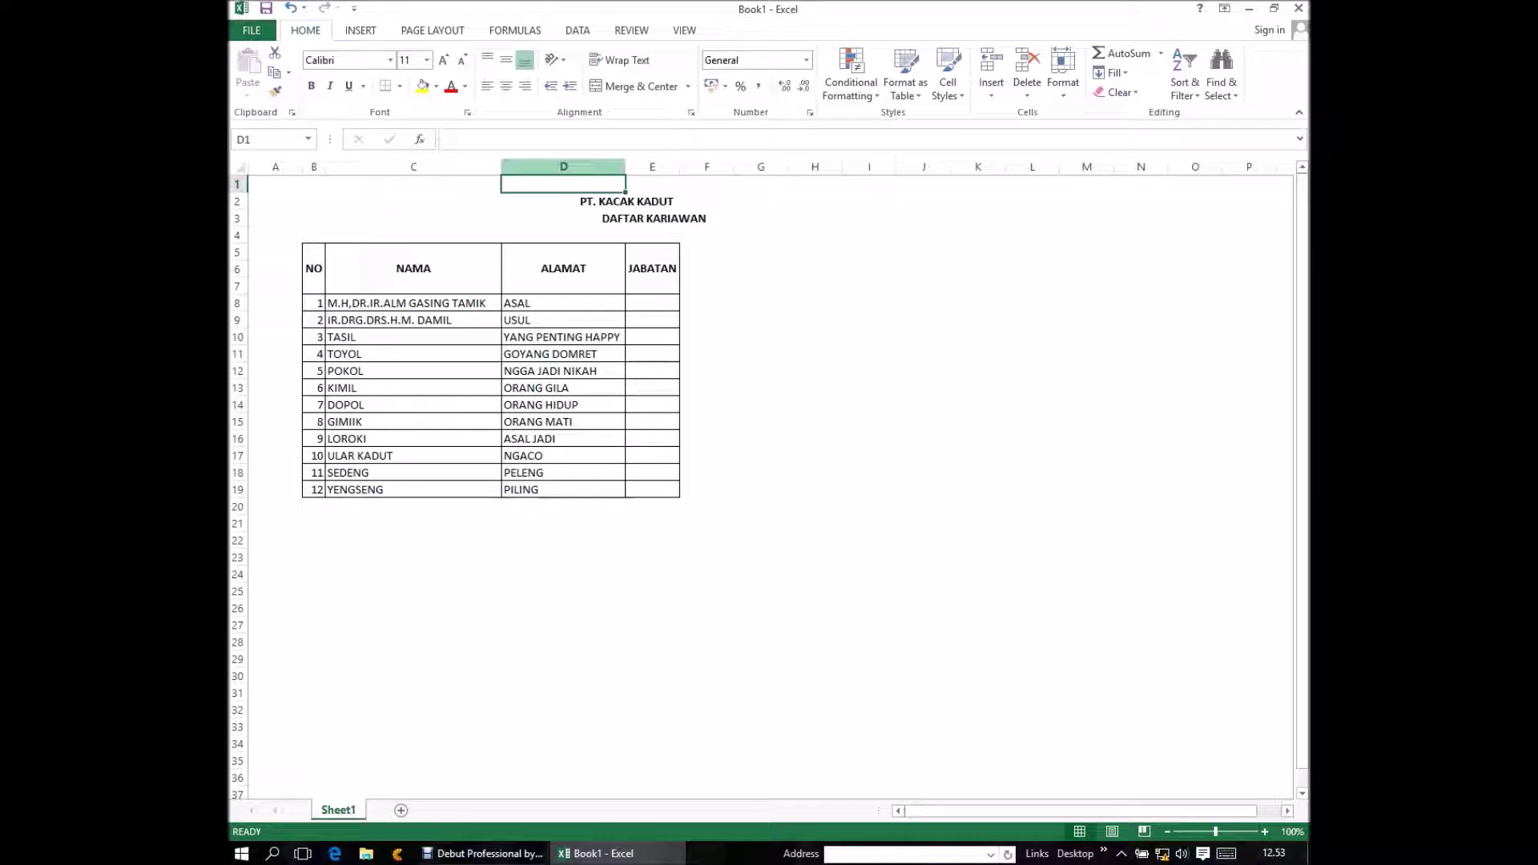
{"action": "left_click", "coordinate": [626, 201]}
{"action": "left_click", "coordinate": [563, 438]}
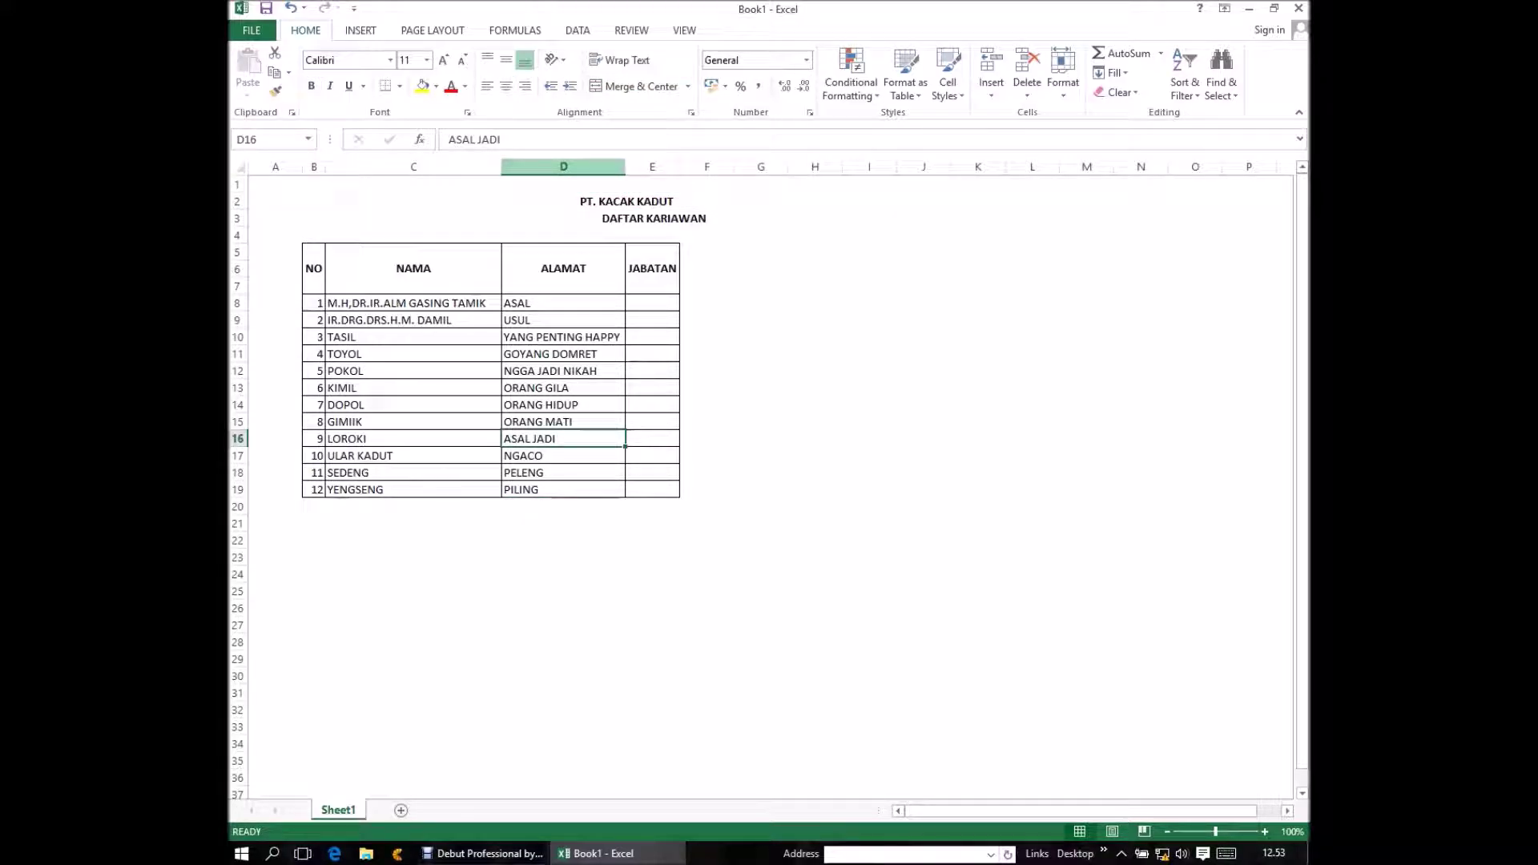
{"action": "left_click", "coordinate": [563, 455]}
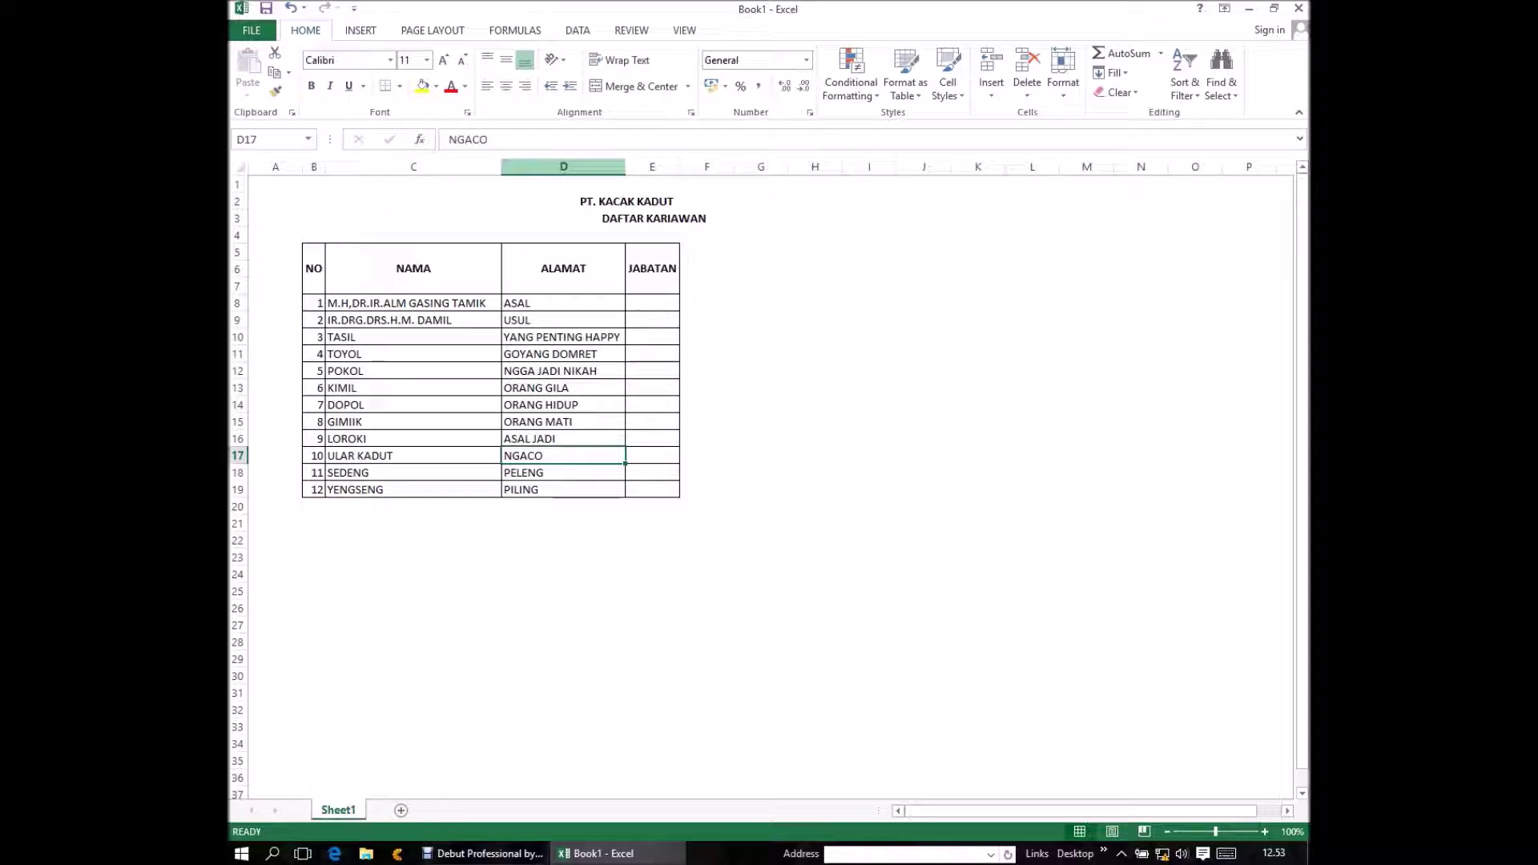
{"action": "left_click", "coordinate": [563, 471]}
{"action": "left_click", "coordinate": [563, 488]}
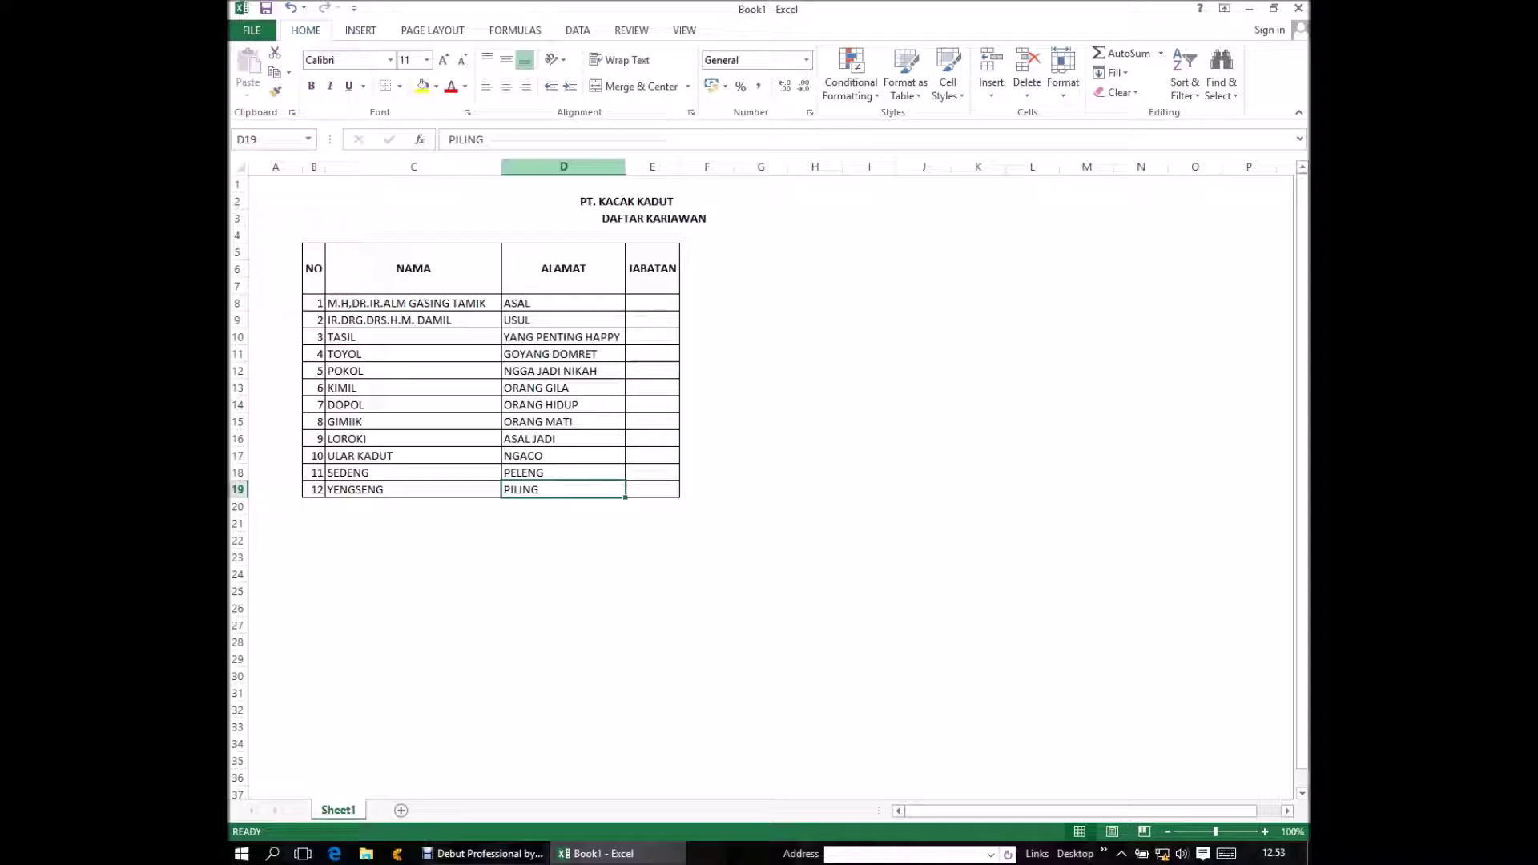
{"action": "left_click", "coordinate": [563, 505]}
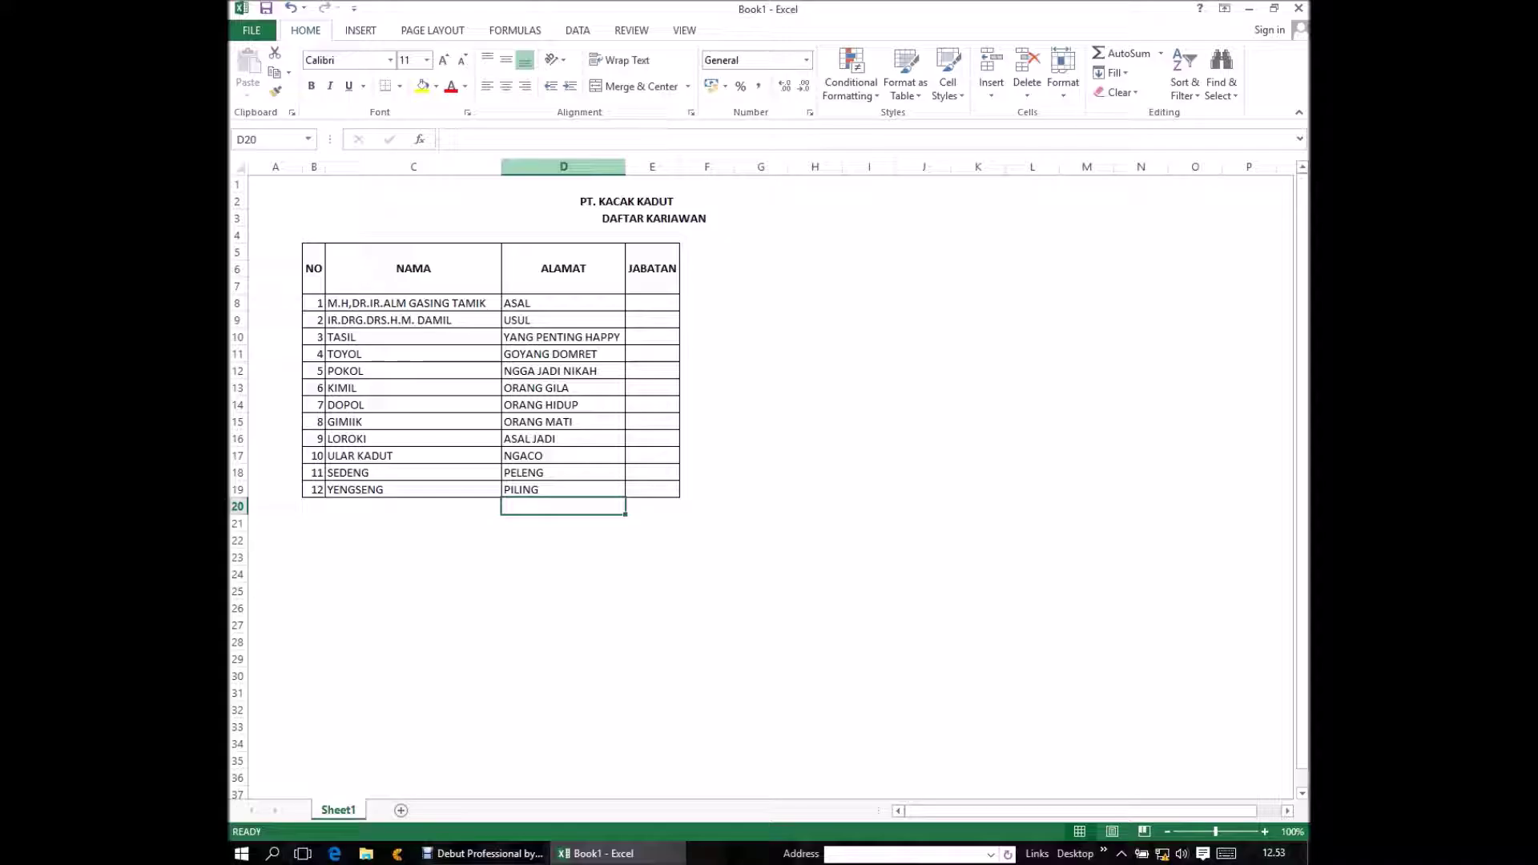
{"action": "key", "text": "Up"}
{"action": "key", "text": "Up"}
{"action": "key", "text": "Up"}
{"action": "key", "text": "Up"}
{"action": "key", "text": "Up"}
{"action": "key", "text": "Up"}
{"action": "key", "text": "Up"}
{"action": "key", "text": "Up"}
{"action": "key", "text": "Up"}
{"action": "left_click", "coordinate": [563, 320]}
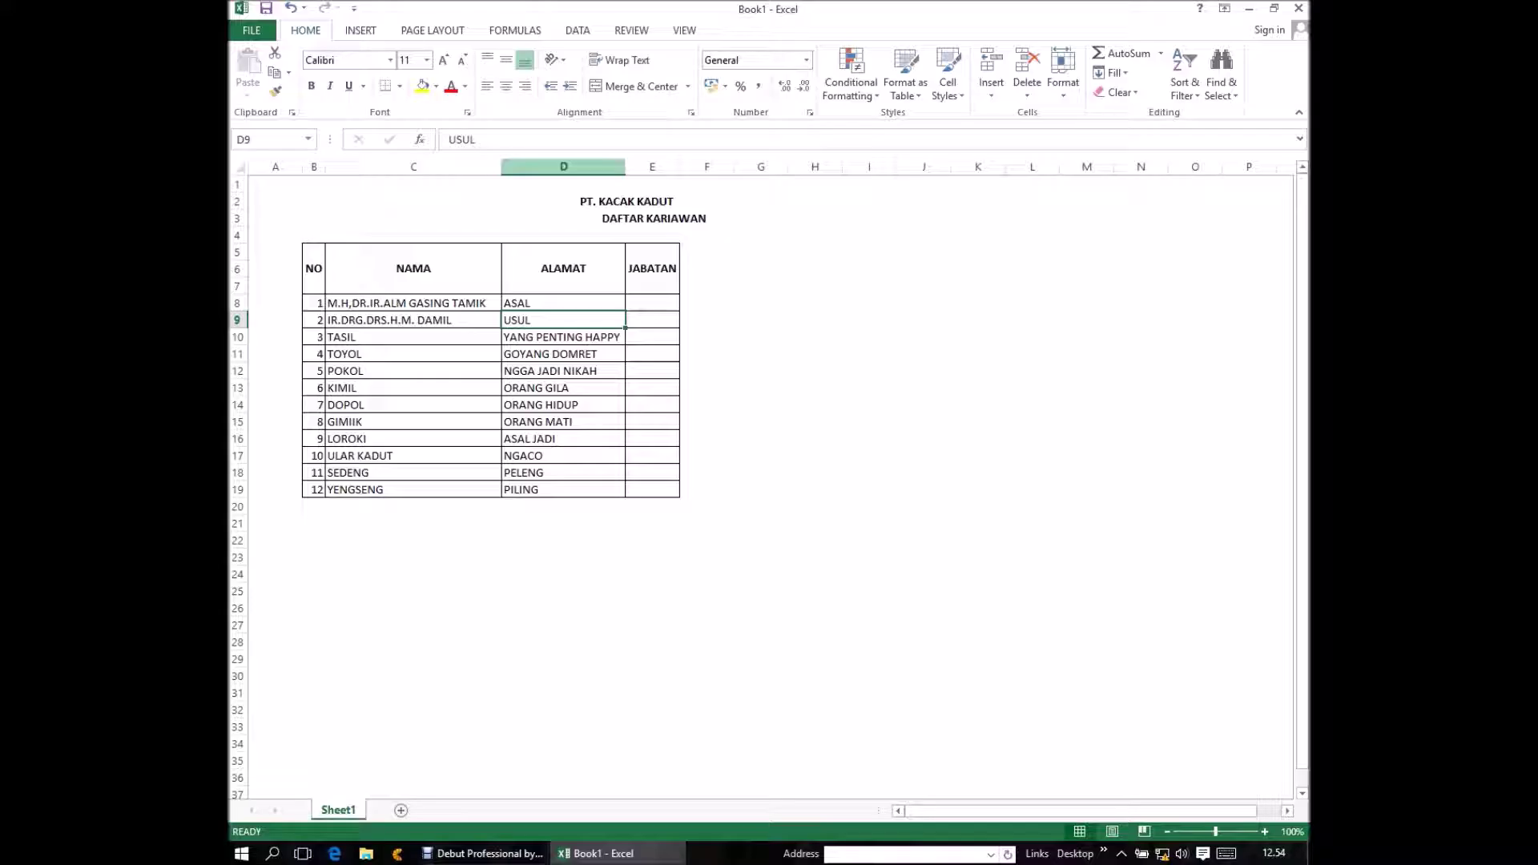
{"action": "left_click", "coordinate": [706, 319]}
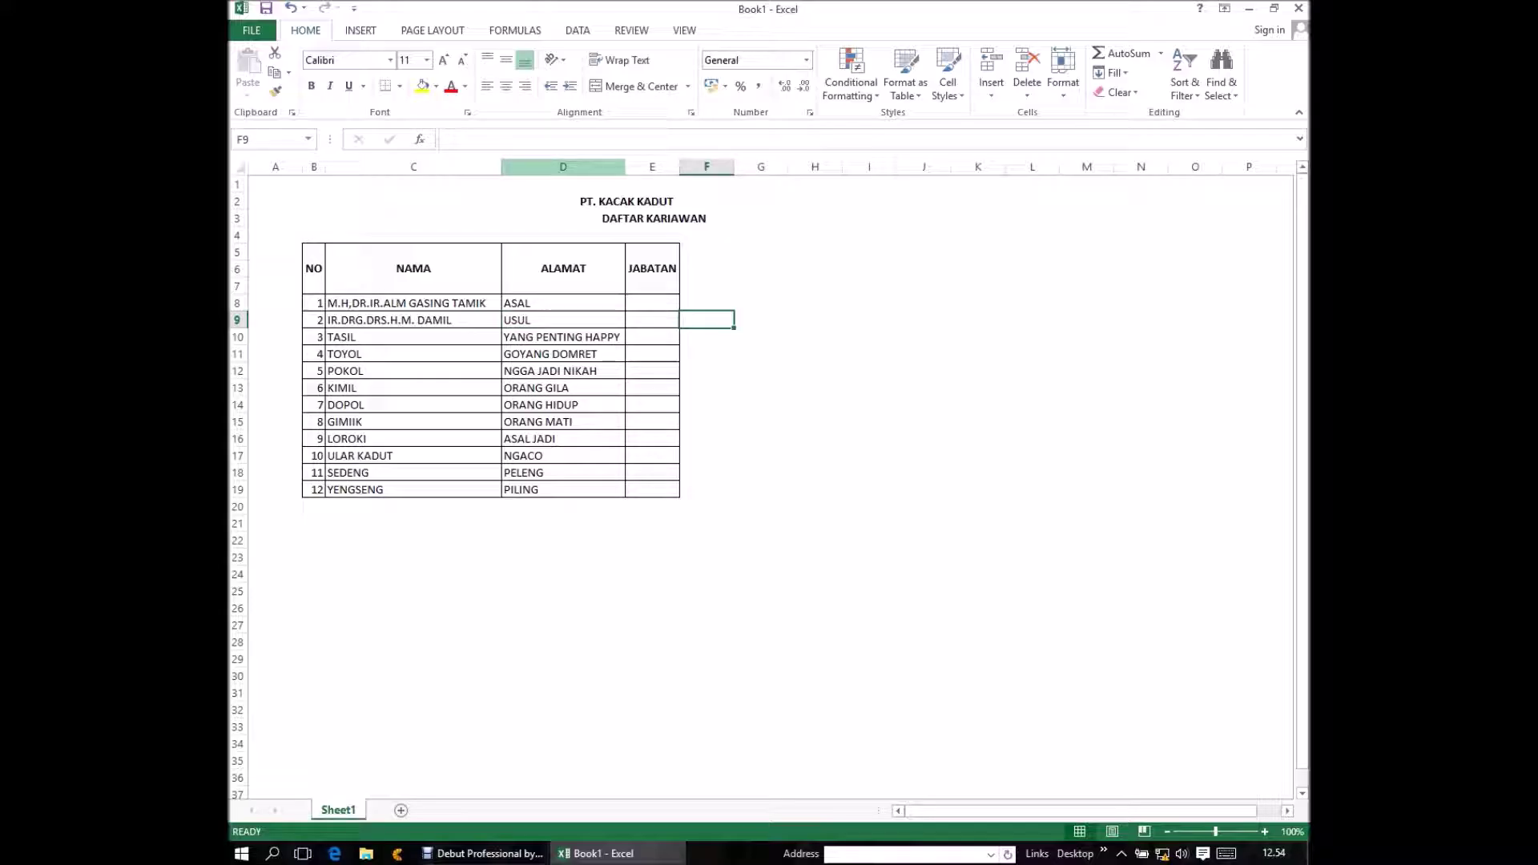
- Enter TUKANG SAPU as the first job title in E8, fixing typos
{"action": "key", "text": "Up"}
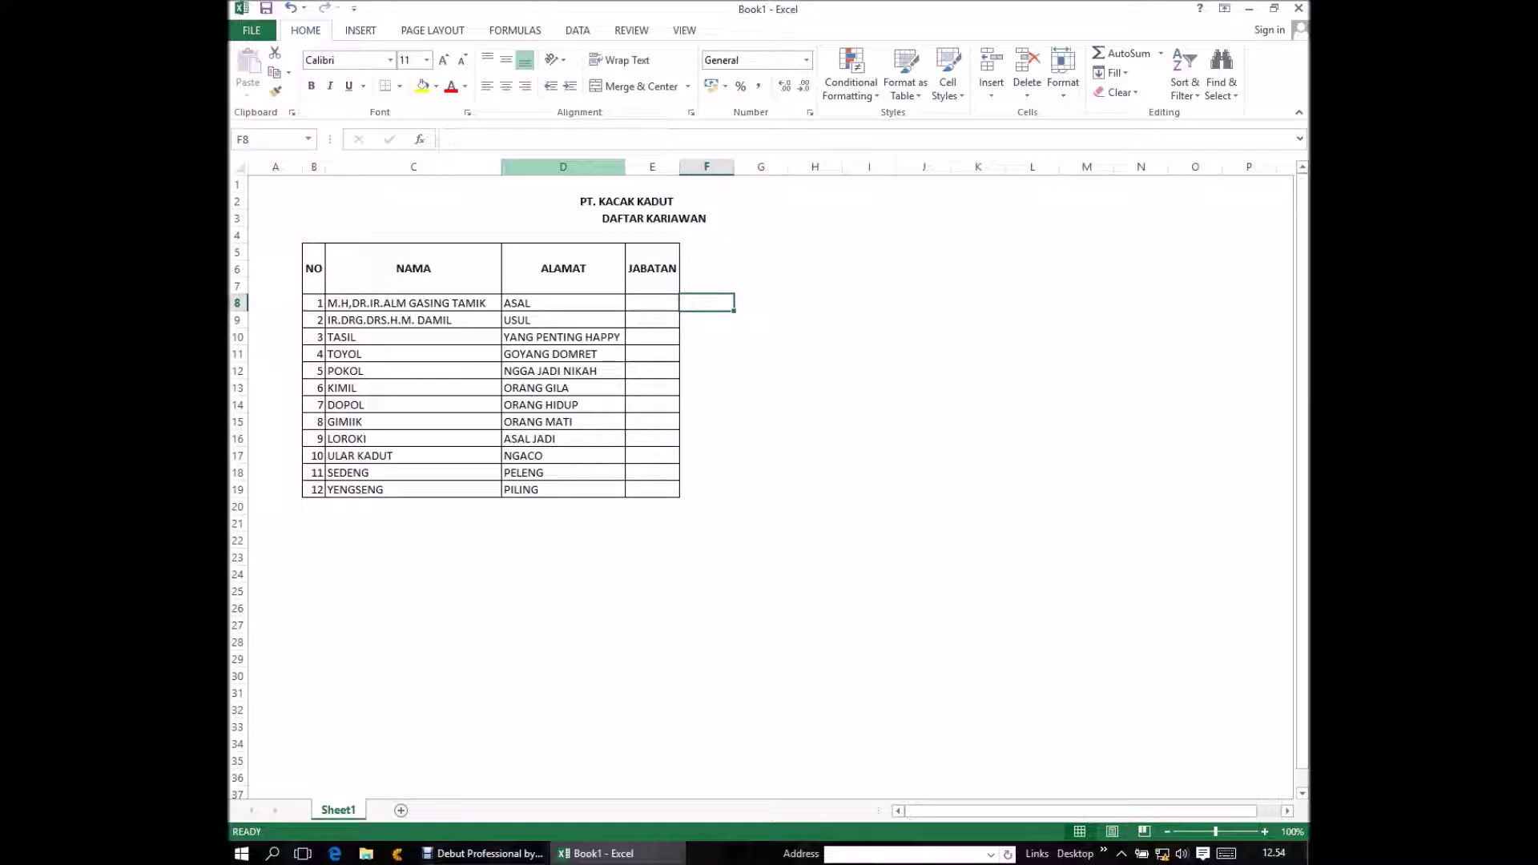
{"action": "key", "text": "Left"}
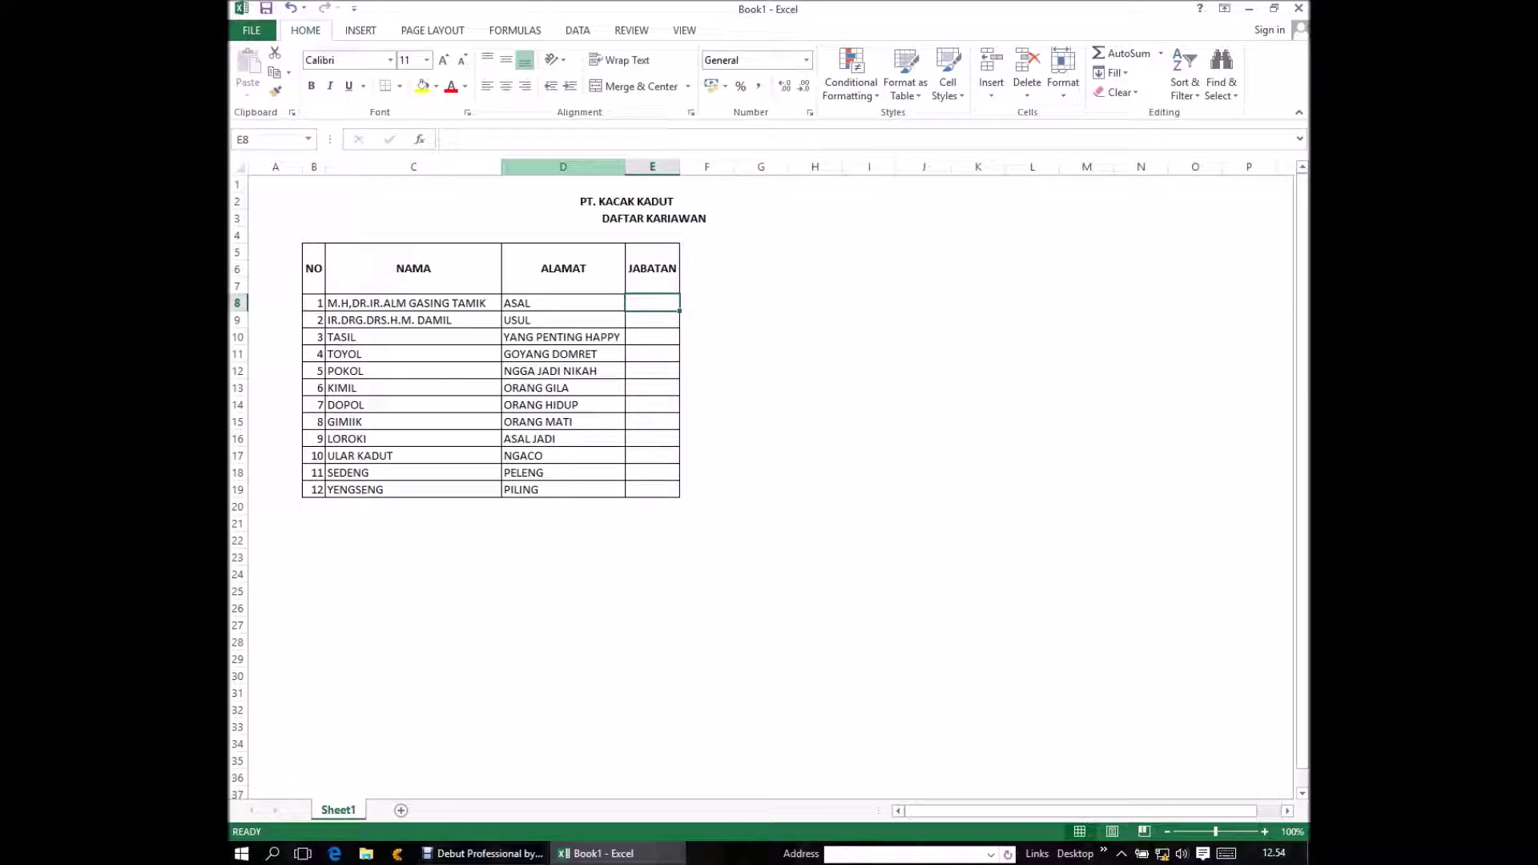
{"action": "type", "text": "TUN"}
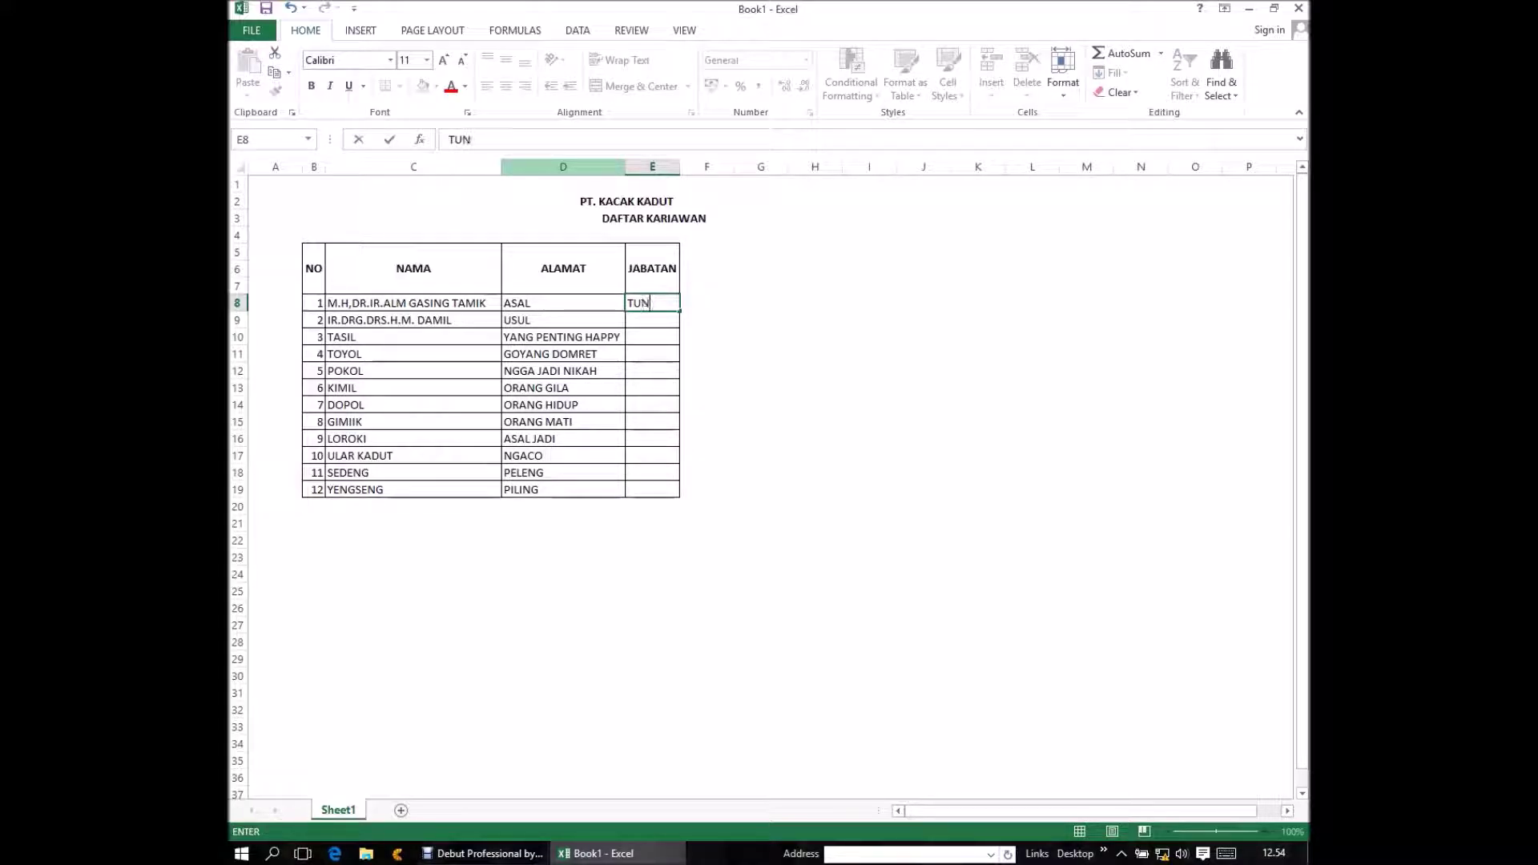
{"action": "type", "text": "GG"}
{"action": "key", "text": "BackSpace"}
{"action": "key", "text": "BackSpace"}
{"action": "key", "text": "BackSpace"}
{"action": "type", "text": "KANG"}
{"action": "type", "text": " SAPI"}
{"action": "key", "text": "BackSpace"}
{"action": "type", "text": "7"}
{"action": "key", "text": "BackSpace"}
{"action": "type", "text": "U"}
{"action": "key", "text": "Return"}
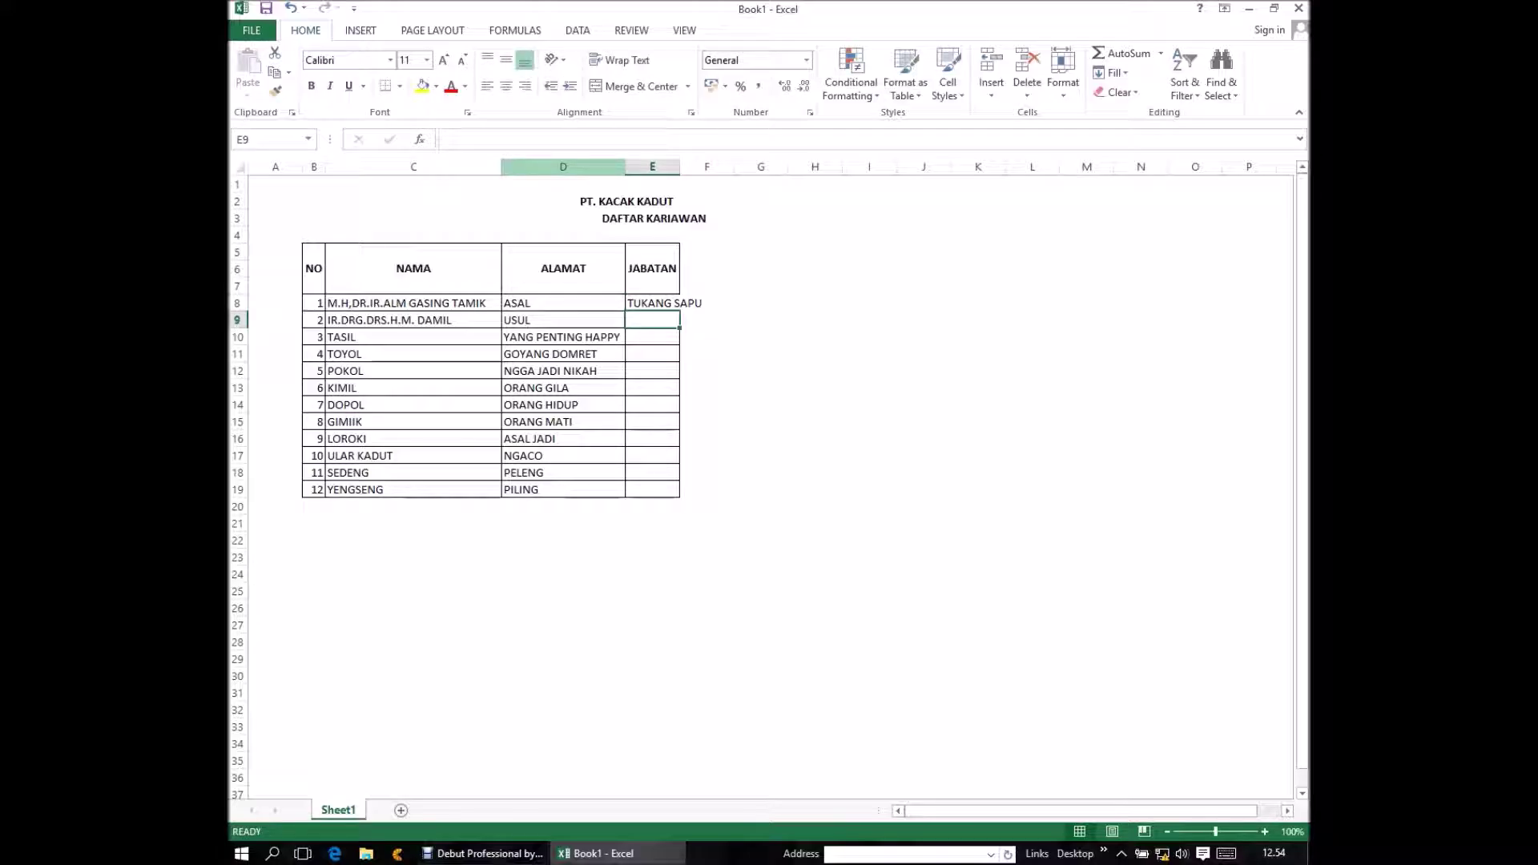
- Enter TUKANG TIPU in E9 and start the third job title
{"action": "type", "text": "TUK"}
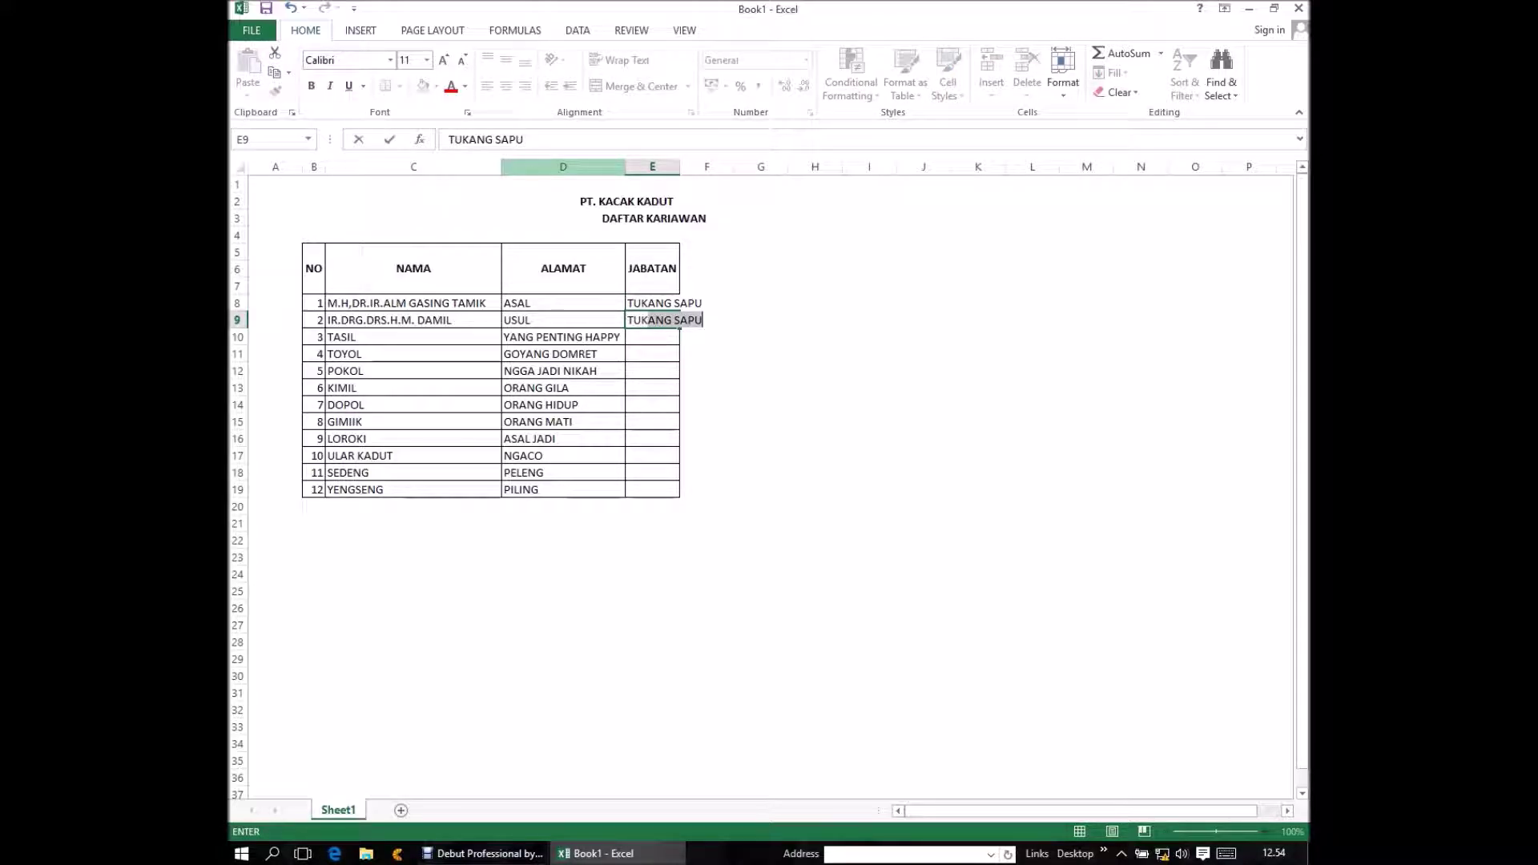
{"action": "type", "text": "ANG "}
{"action": "type", "text": "T"}
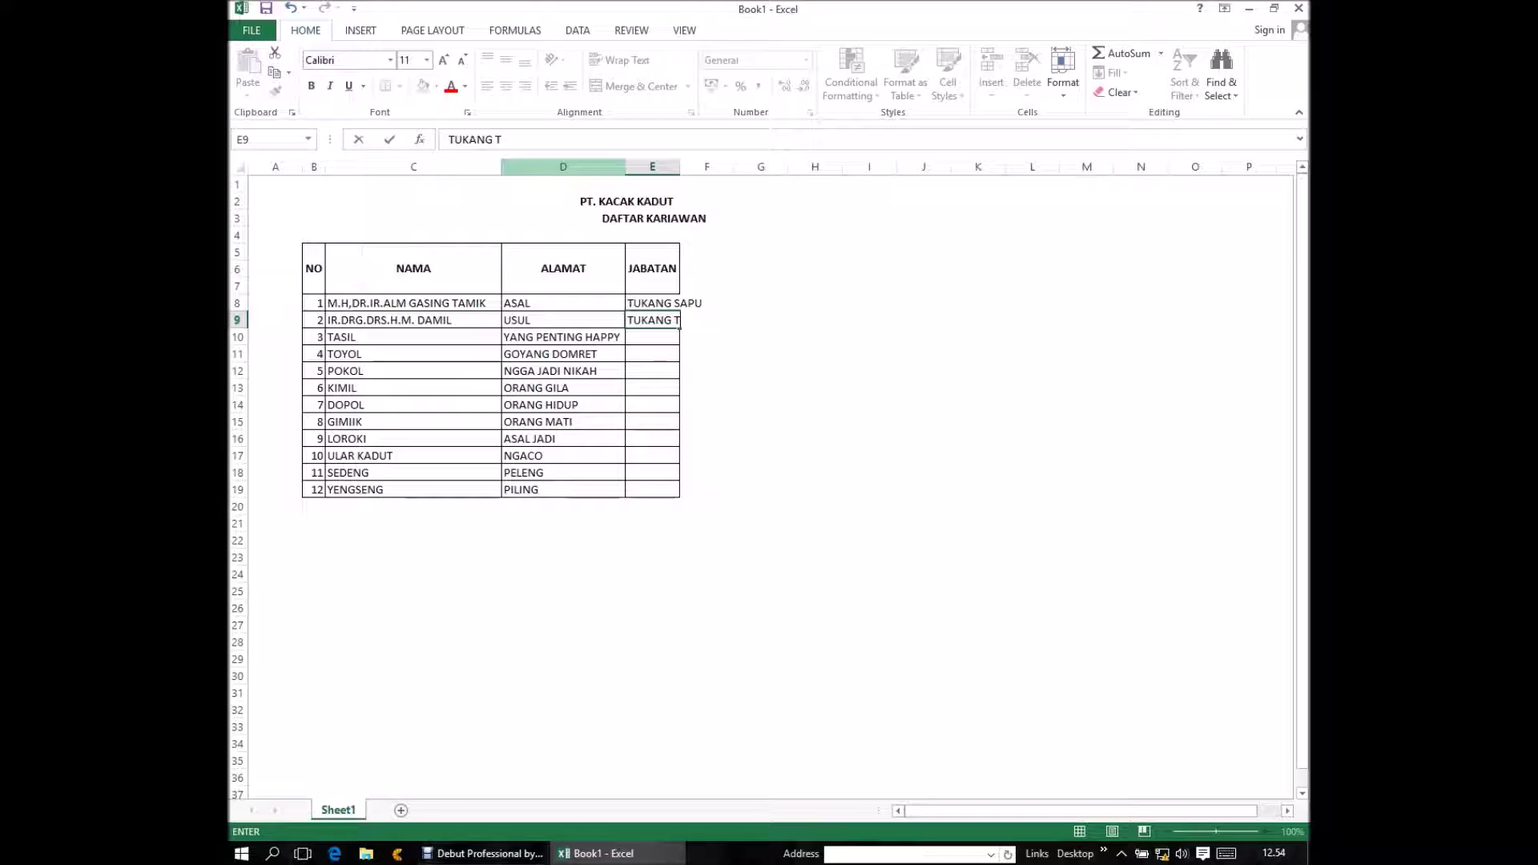
{"action": "type", "text": "IP"}
{"action": "type", "text": "U"}
{"action": "key", "text": "Return"}
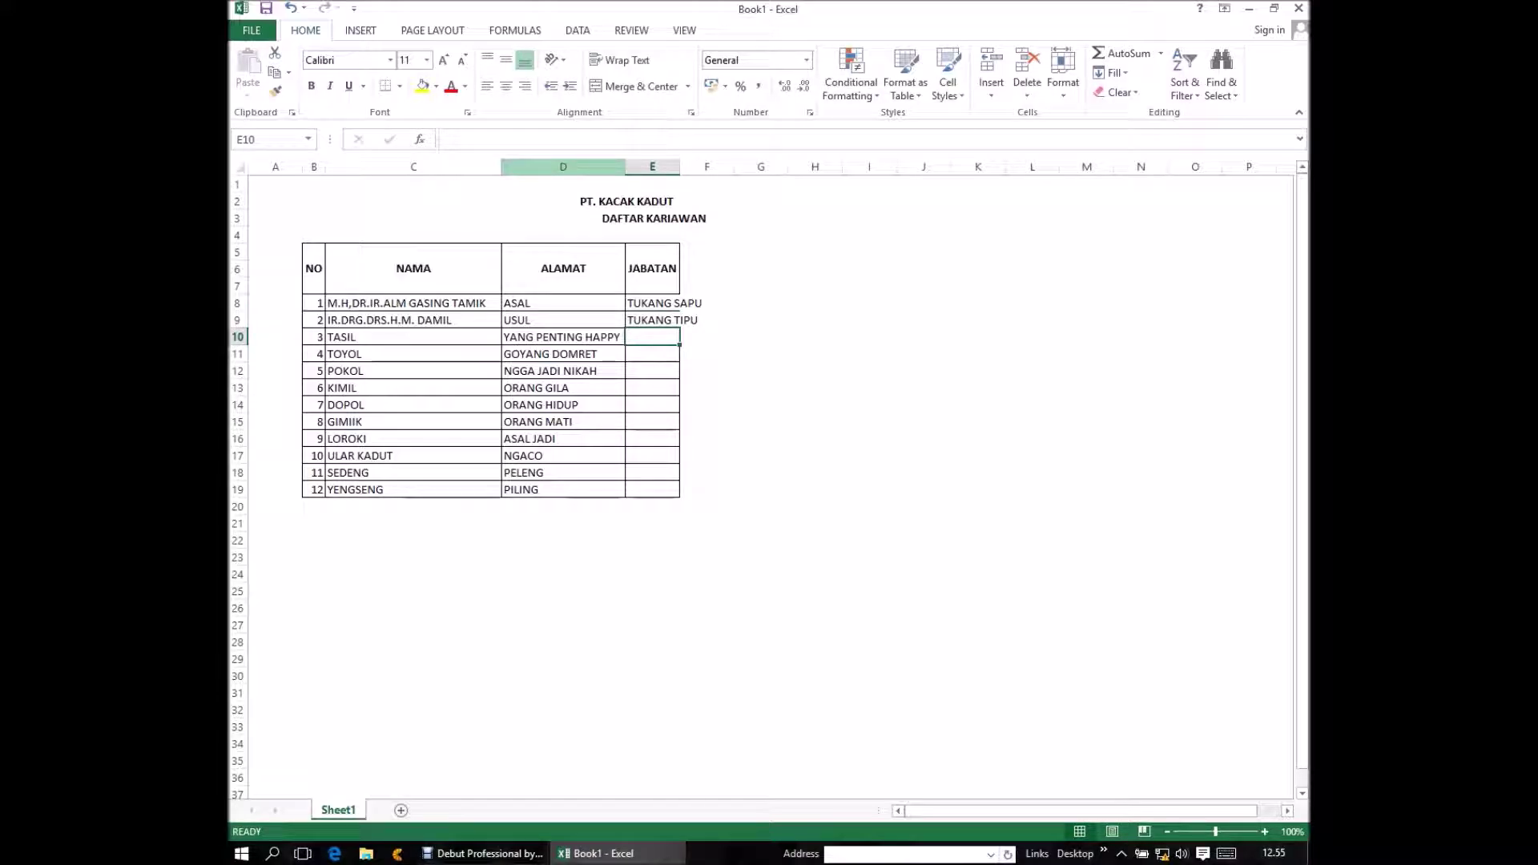
{"action": "type", "text": "TUK"}
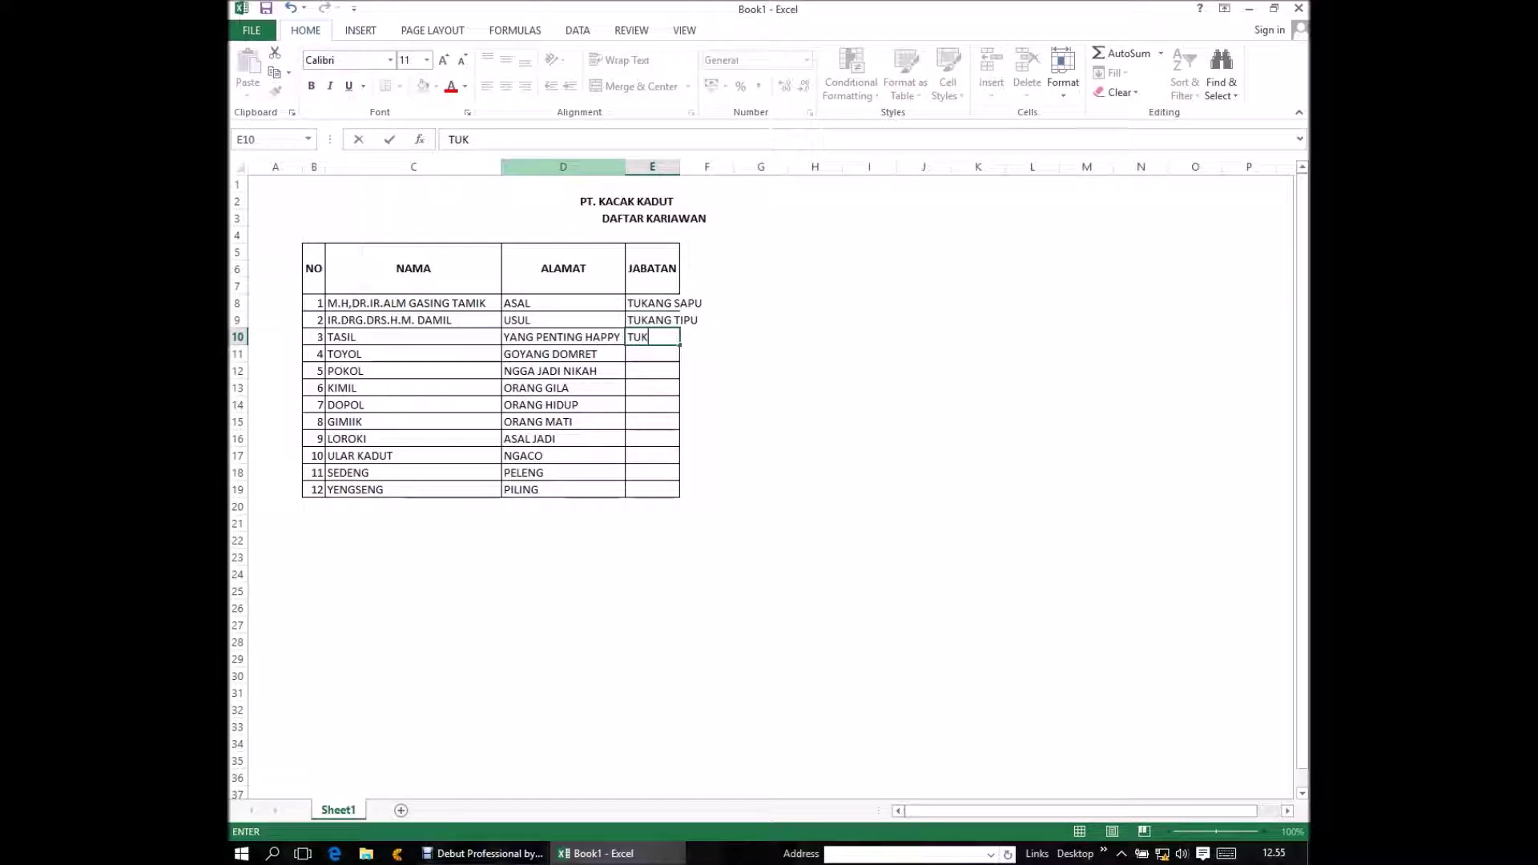
{"action": "type", "text": "ANVG"}
- Enter TUKANG BERAK and TUKANG KENCING in E10–E11, then autofit column E
{"action": "key", "text": "BackSpace"}
{"action": "key", "text": "BackSpace"}
{"action": "type", "text": "G"}
{"action": "type", "text": " BERAK"}
{"action": "key", "text": "Return"}
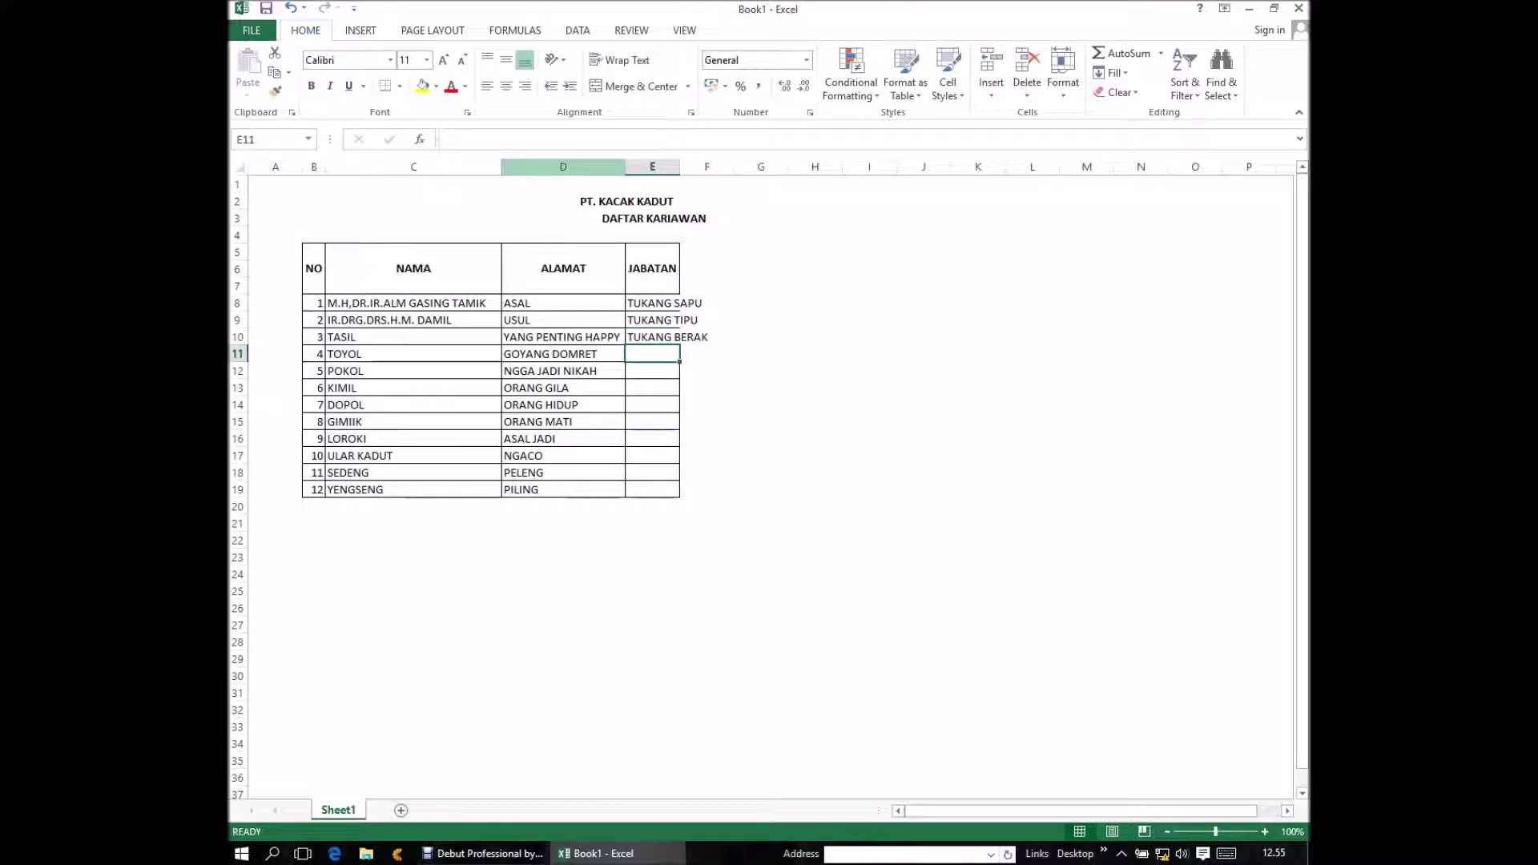
{"action": "type", "text": "TUK"}
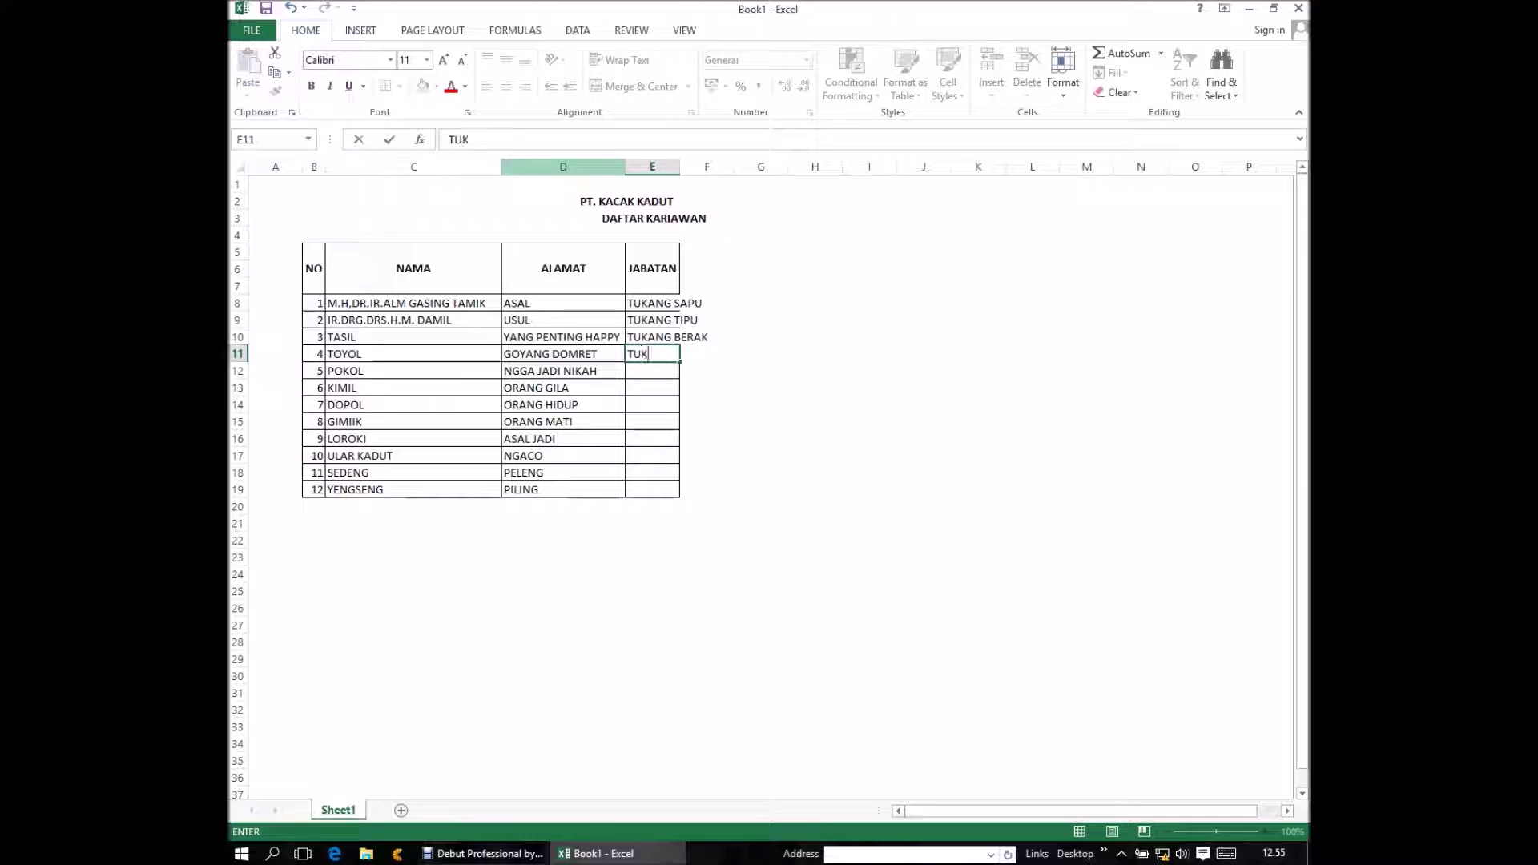
{"action": "type", "text": "AN"}
{"action": "type", "text": "G "}
{"action": "type", "text": "K"}
{"action": "type", "text": "EN"}
{"action": "type", "text": "C"}
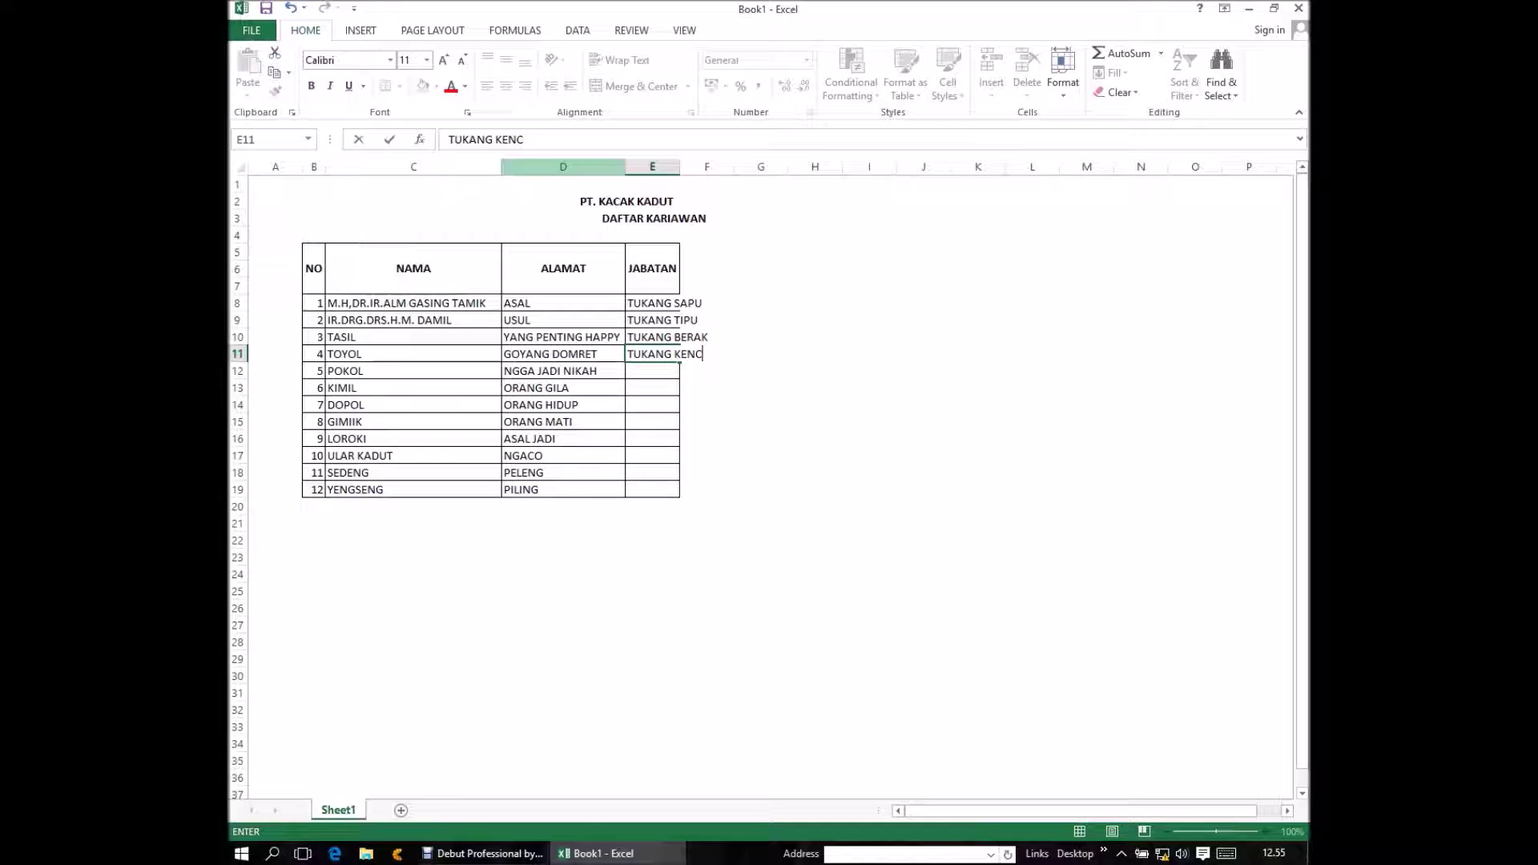
{"action": "type", "text": "IN"}
{"action": "type", "text": "G"}
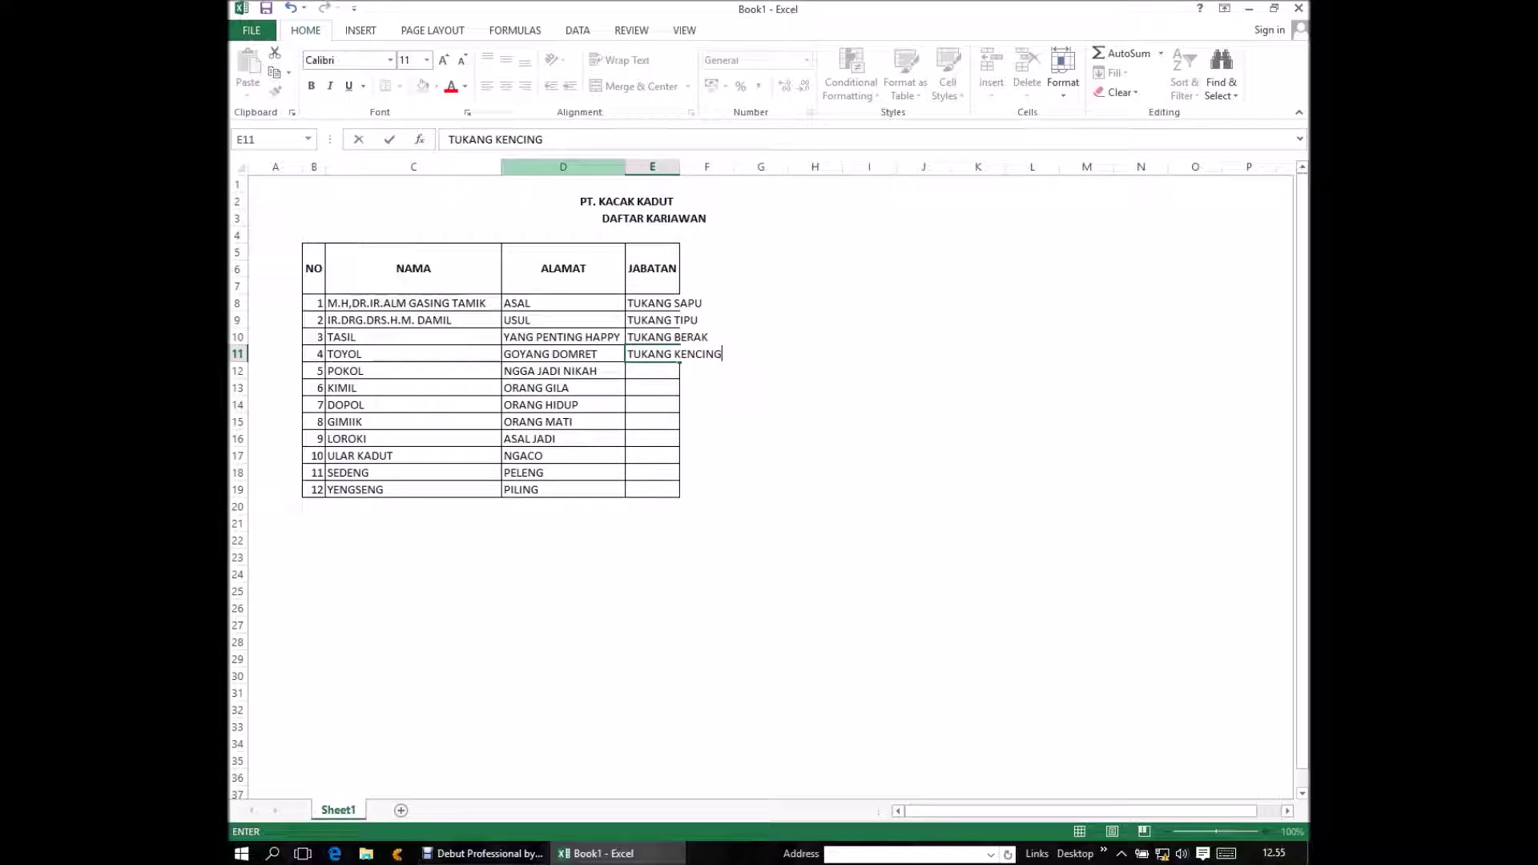
{"action": "key", "text": "Return"}
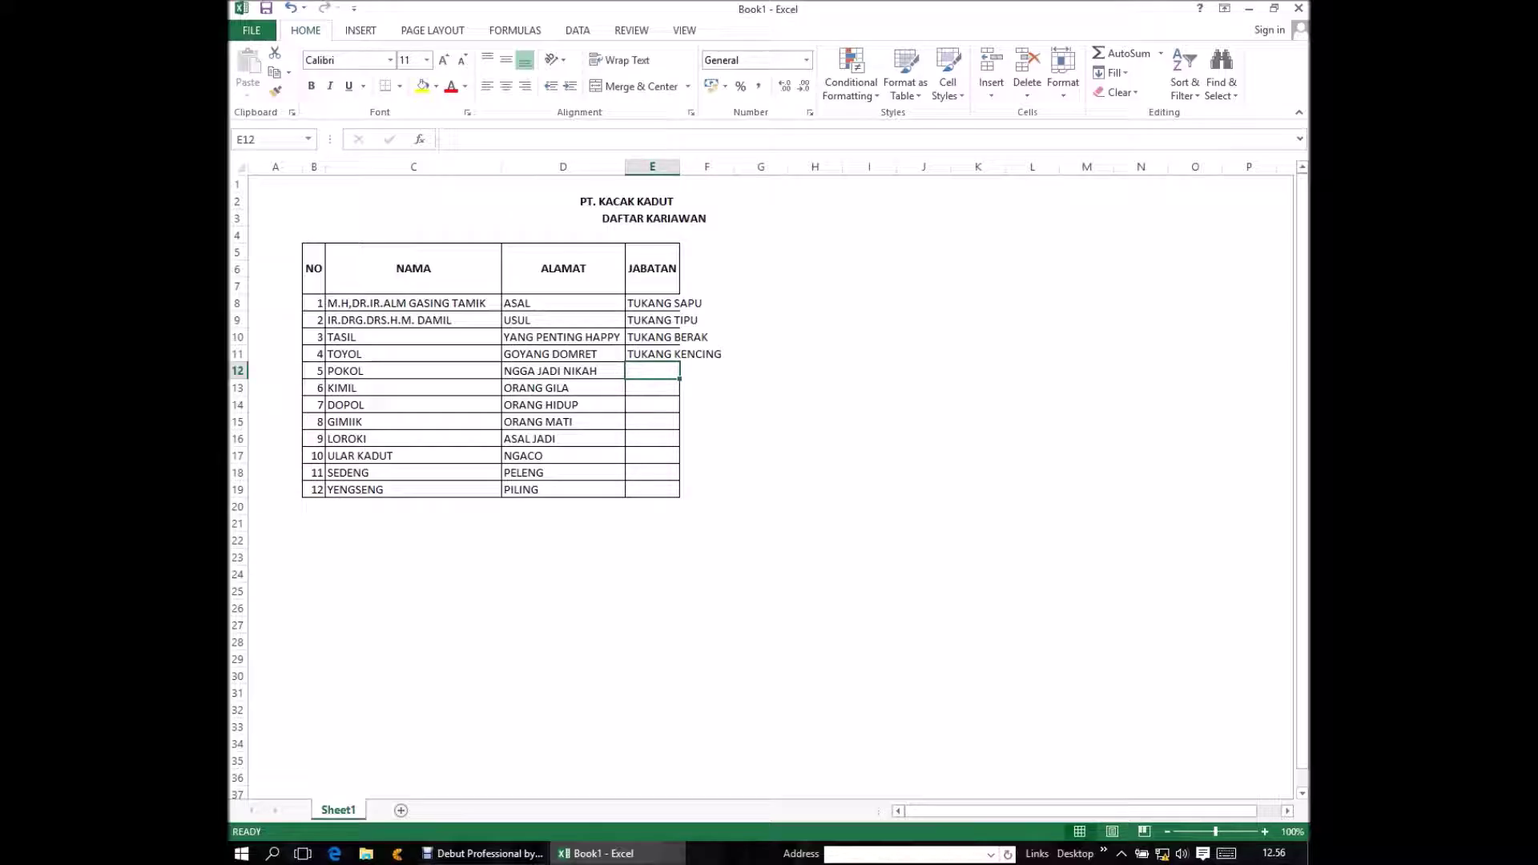
{"action": "double_click", "coordinate": [679, 167]}
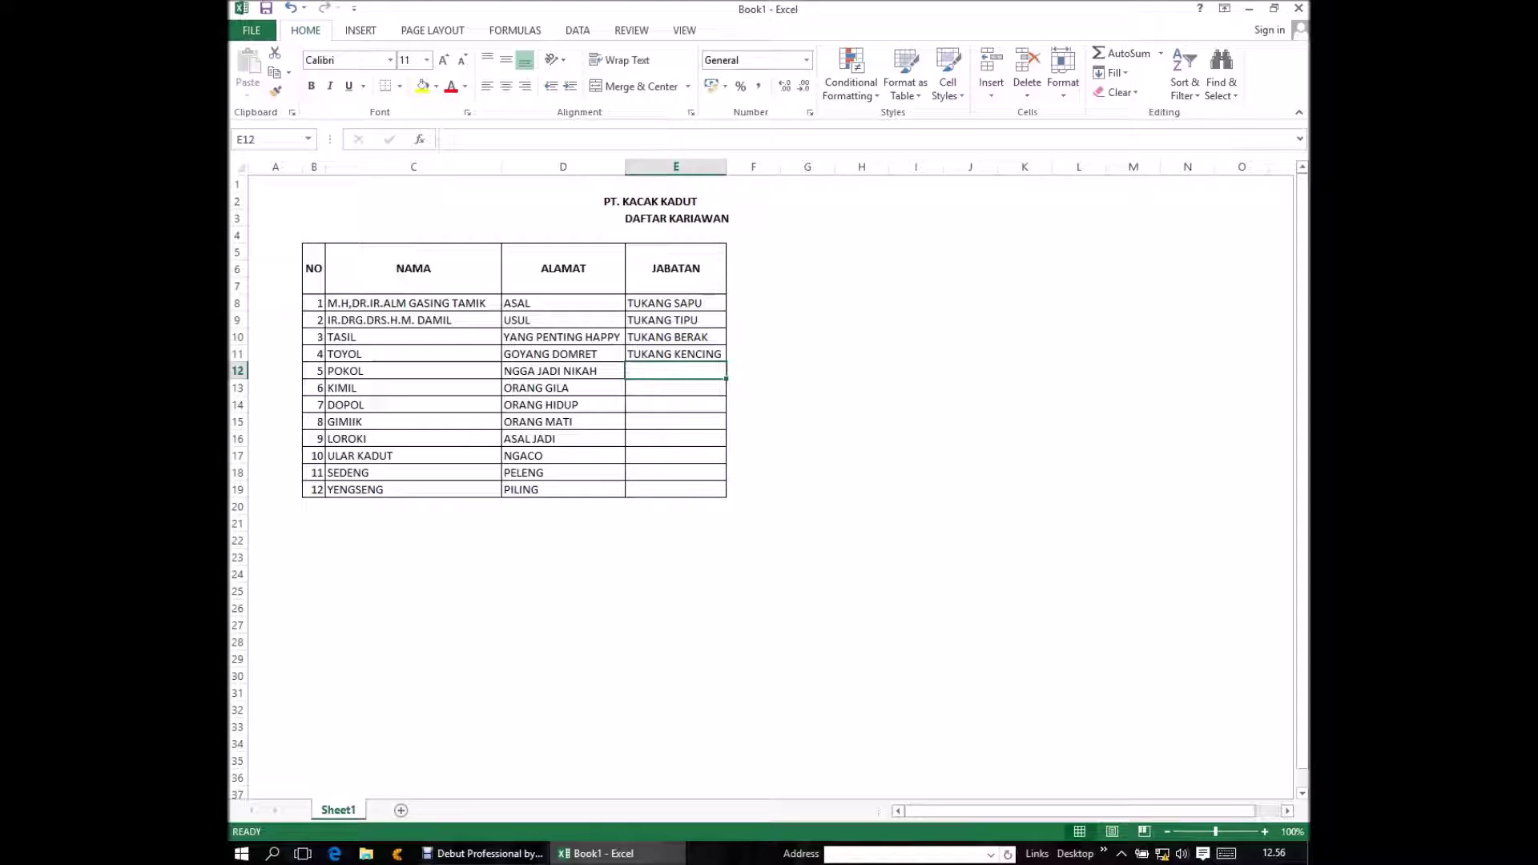
- Enter TUKANG BANGUNIN POLISI TIDUR as POKOL's job title in E12, correcting typos
{"action": "type", "text": "TUK"}
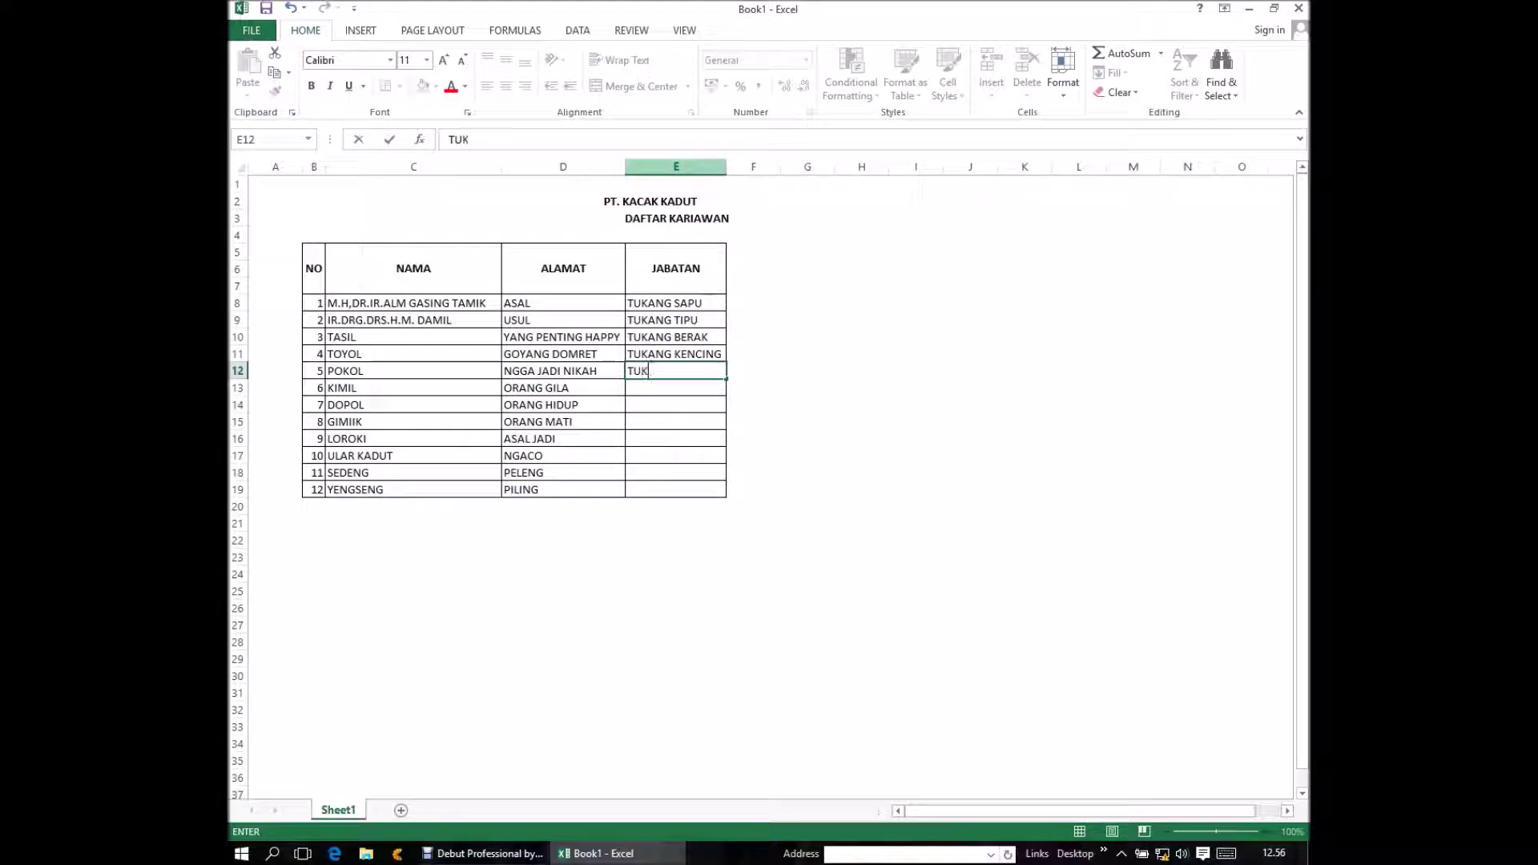
{"action": "type", "text": "A"}
{"action": "type", "text": "G"}
{"action": "key", "text": "BackSpace"}
{"action": "type", "text": "GG"}
{"action": "key", "text": "BackSpace"}
{"action": "key", "text": "BackSpace"}
{"action": "type", "text": "G"}
{"action": "key", "text": "BackSpace"}
{"action": "type", "text": "NG"}
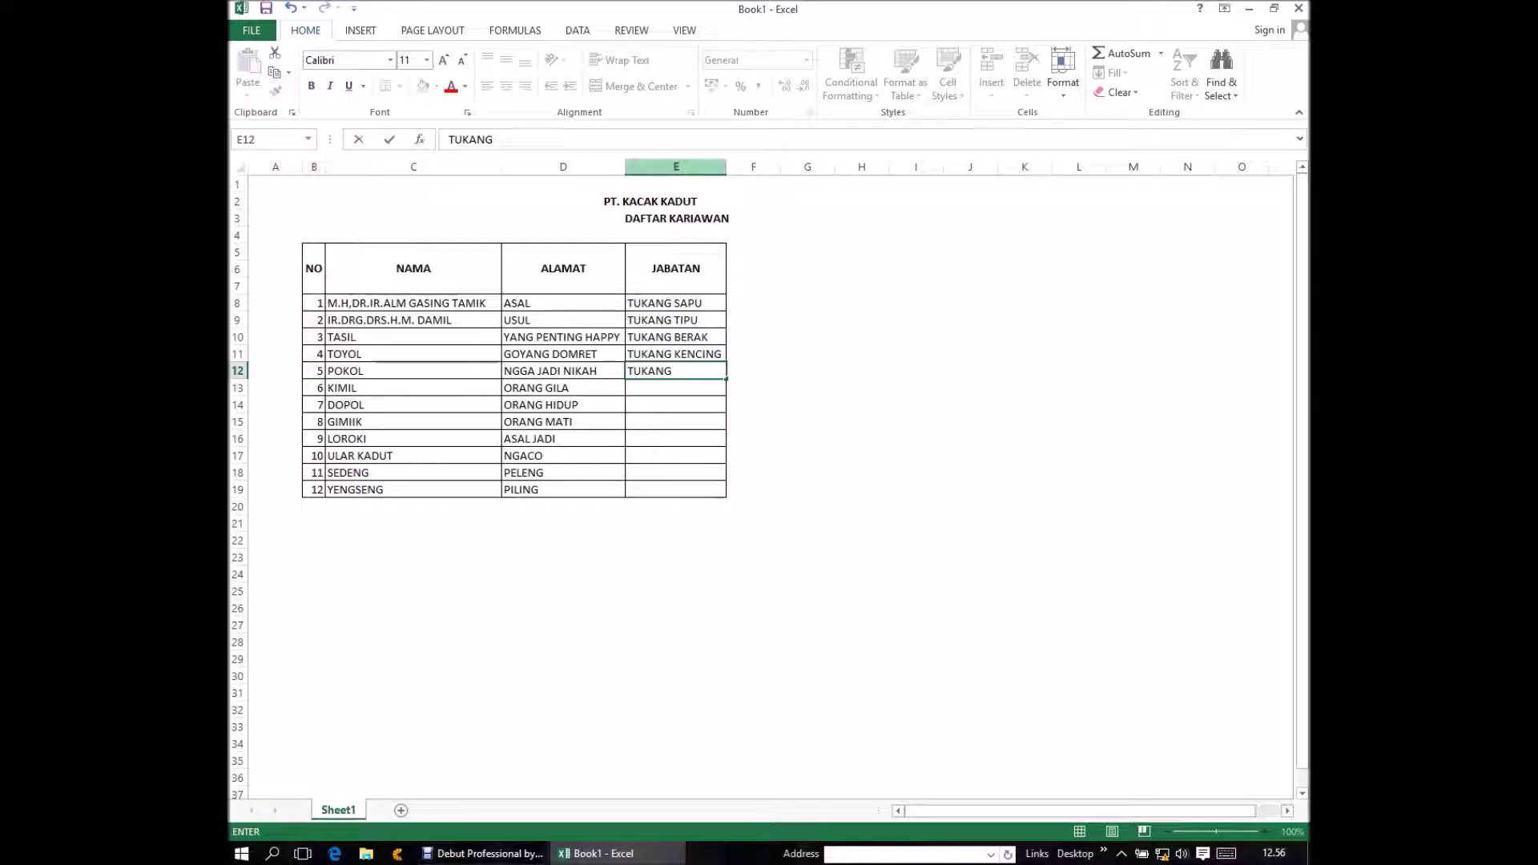
{"action": "type", "text": " A"}
{"action": "key", "text": "BackSpace"}
{"action": "type", "text": "B"}
{"action": "type", "text": "ANGU"}
{"action": "type", "text": "N"}
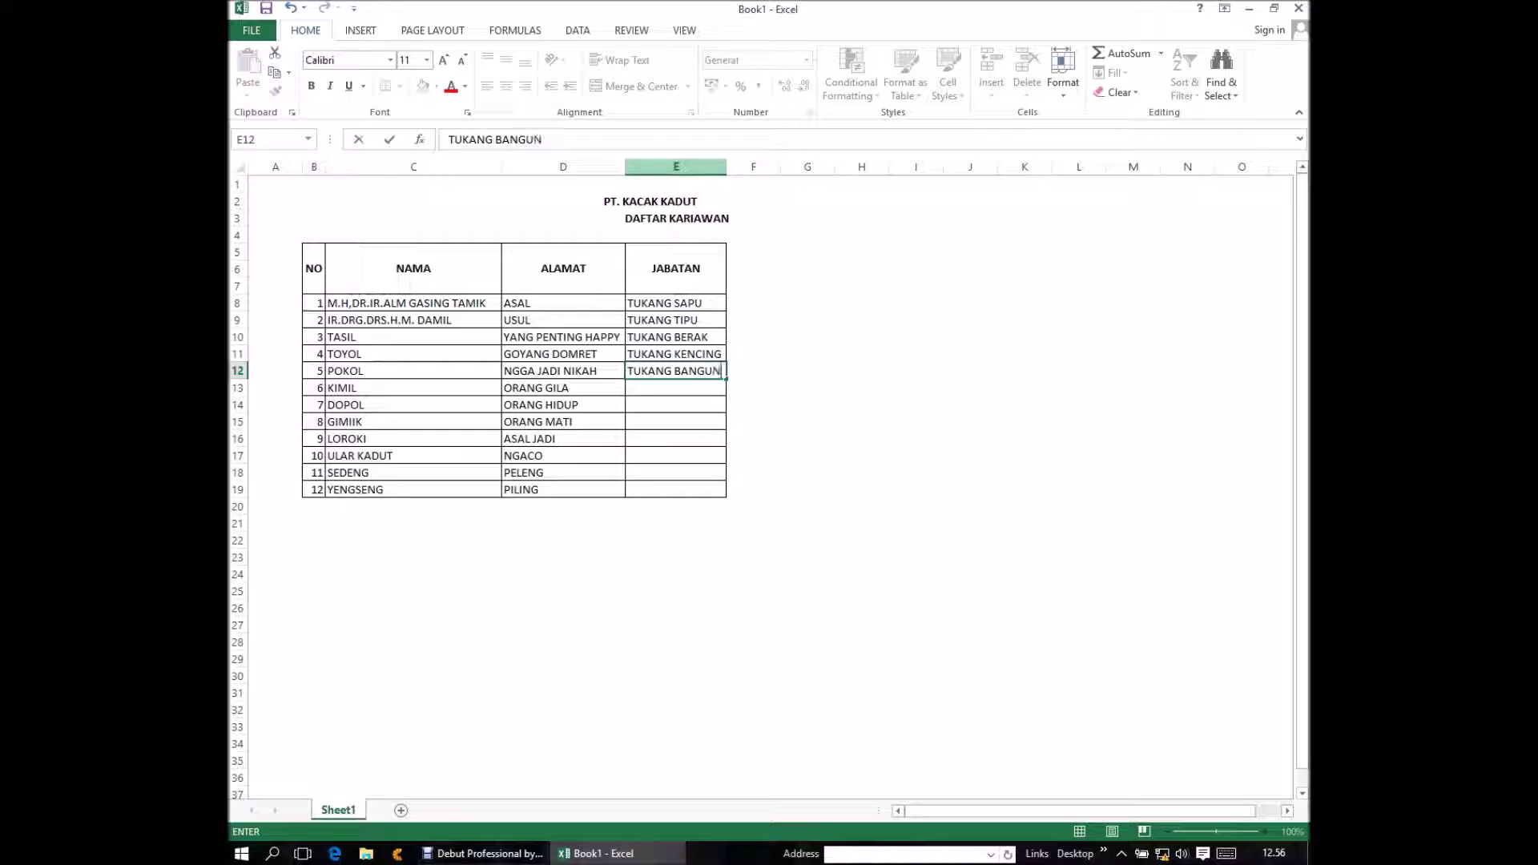
{"action": "type", "text": "IN "}
{"action": "type", "text": "P"}
{"action": "type", "text": "O"}
{"action": "type", "text": "S"}
{"action": "type", "text": "IL"}
{"action": "key", "text": "BackSpace"}
{"action": "key", "text": "BackSpace"}
{"action": "key", "text": "BackSpace"}
{"action": "type", "text": "LI"}
{"action": "type", "text": "S"}
{"action": "type", "text": "I"}
{"action": "type", "text": " TU"}
{"action": "key", "text": "BackSpace"}
{"action": "type", "text": "D"}
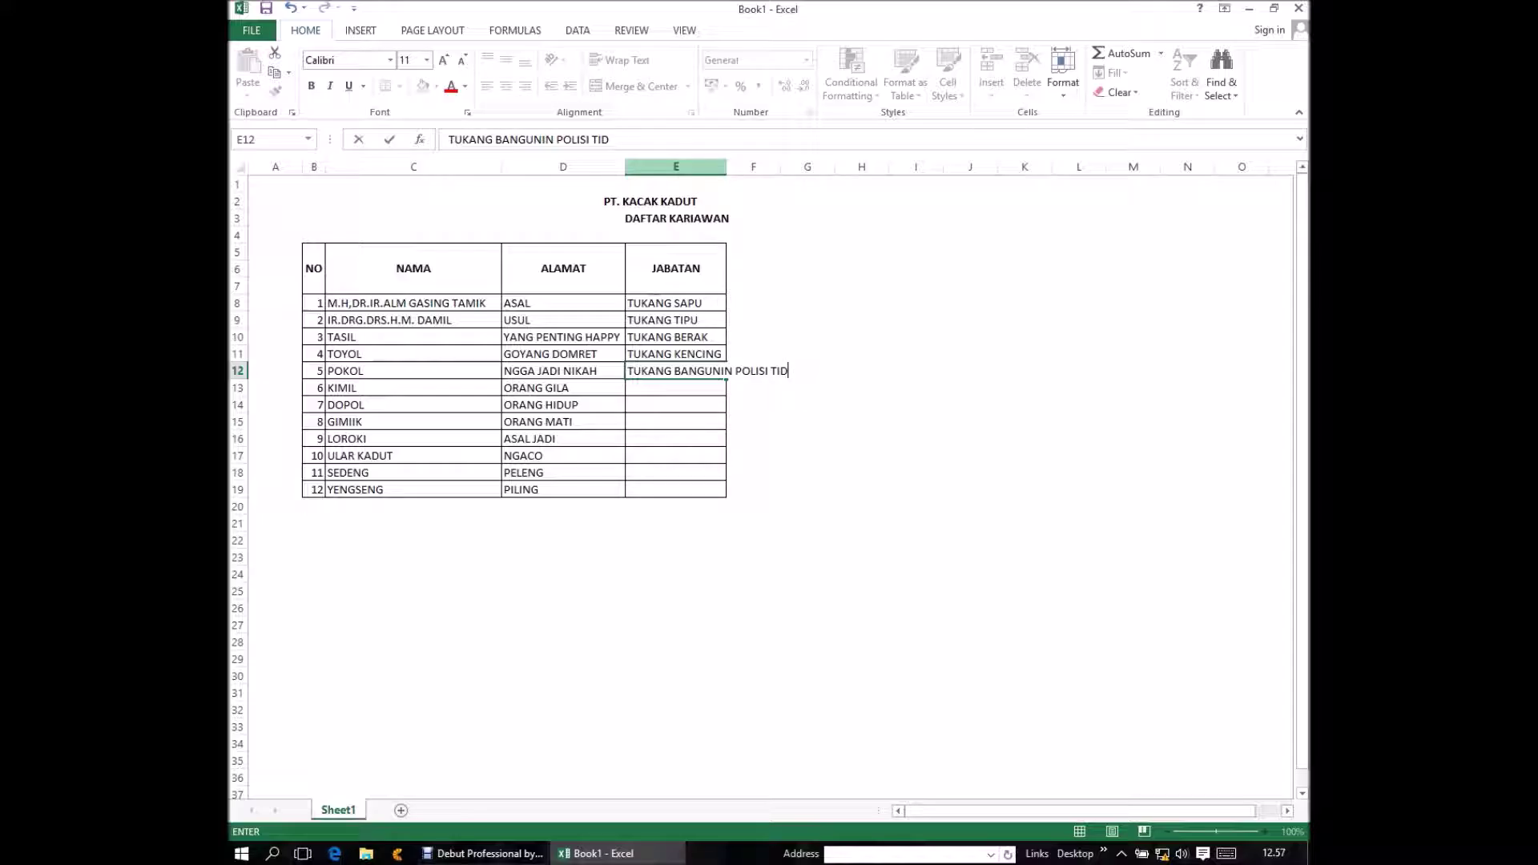
{"action": "type", "text": "U"}
{"action": "type", "text": "R"}
{"action": "key", "text": "Return"}
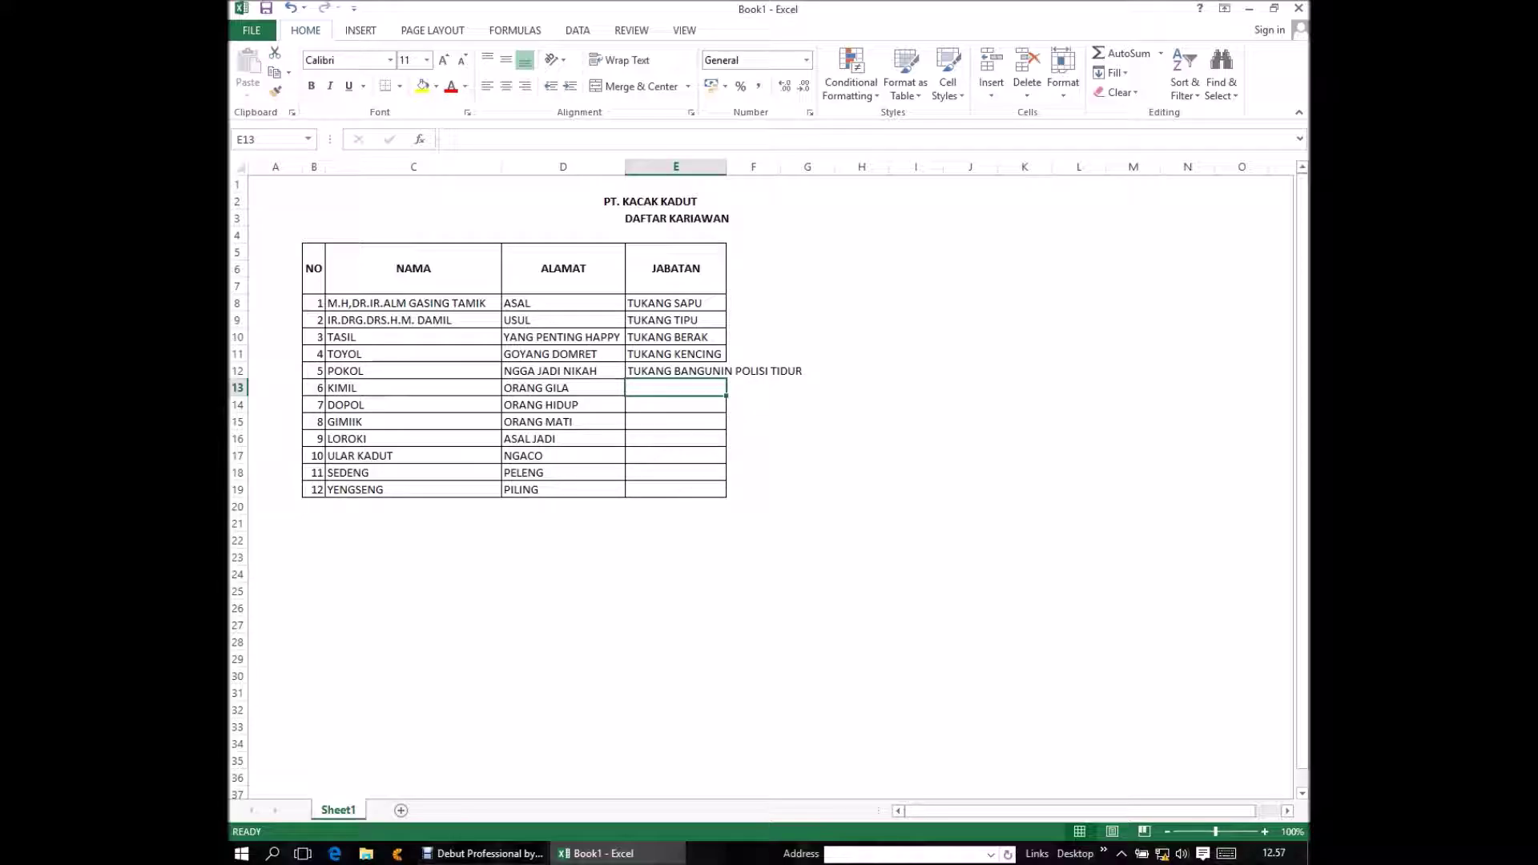
- AutoFit column E to the longest job title with Alt+H, O, I
{"action": "key", "text": "alt+h"}
{"action": "key", "text": "o"}
{"action": "key", "text": "i"}
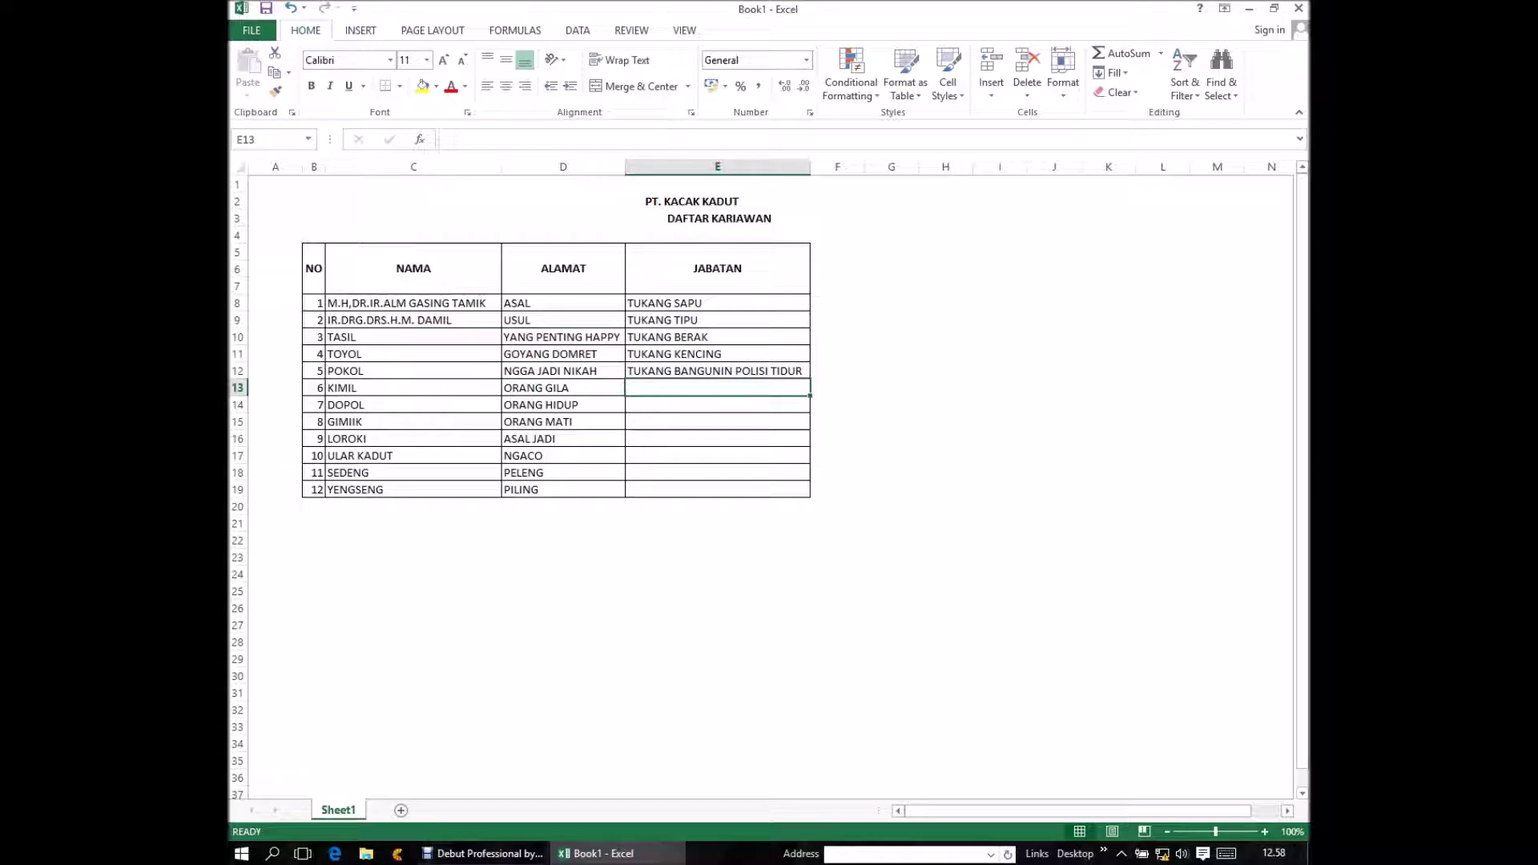
- Discard a partial entry in E13, leaving it empty, and return to E12
{"action": "type", "text": "T"}
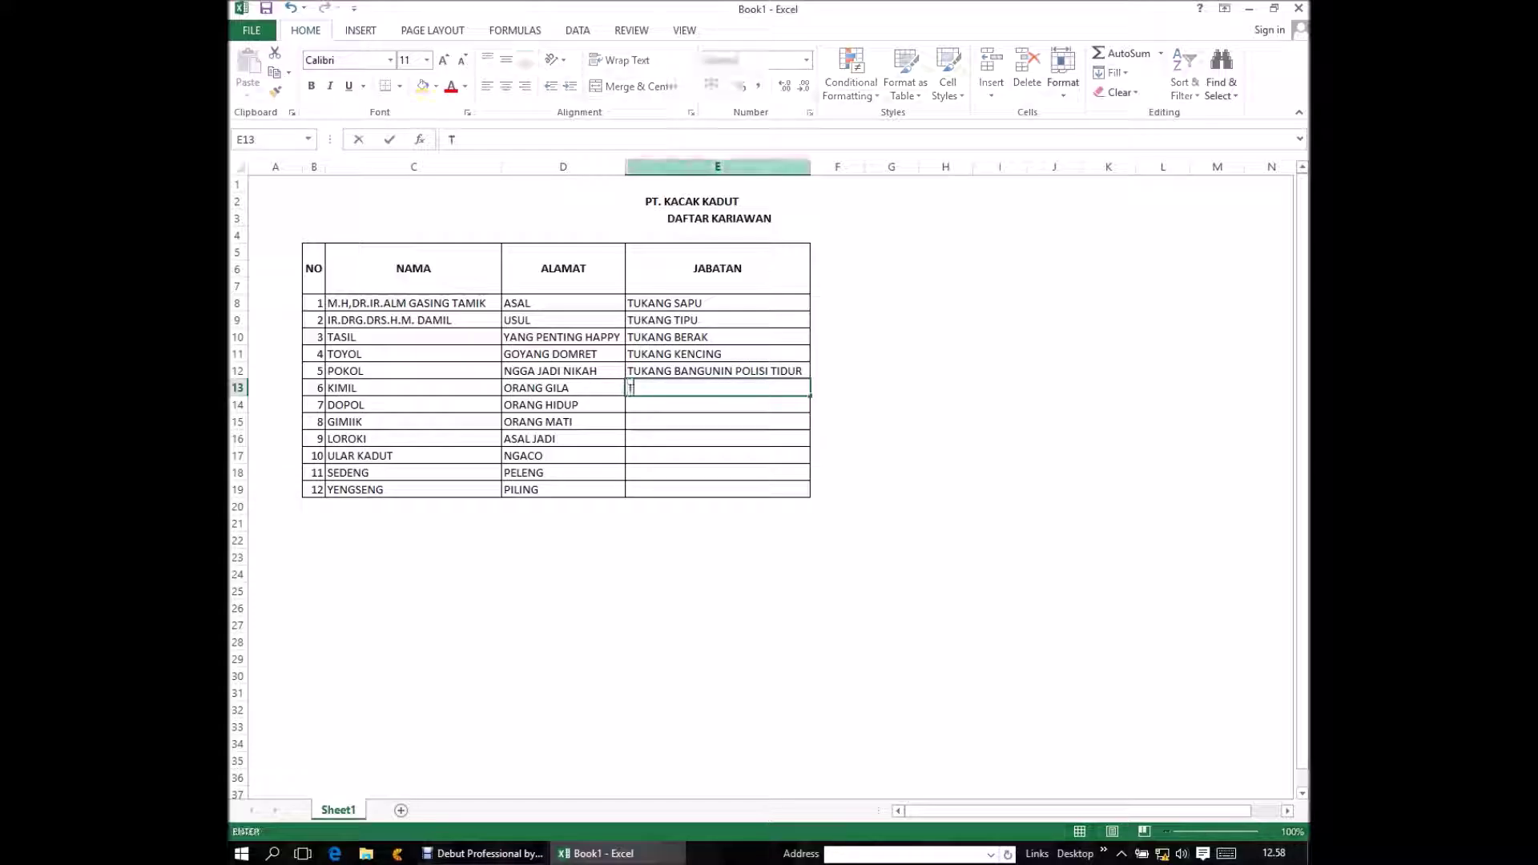
{"action": "type", "text": "UJ"}
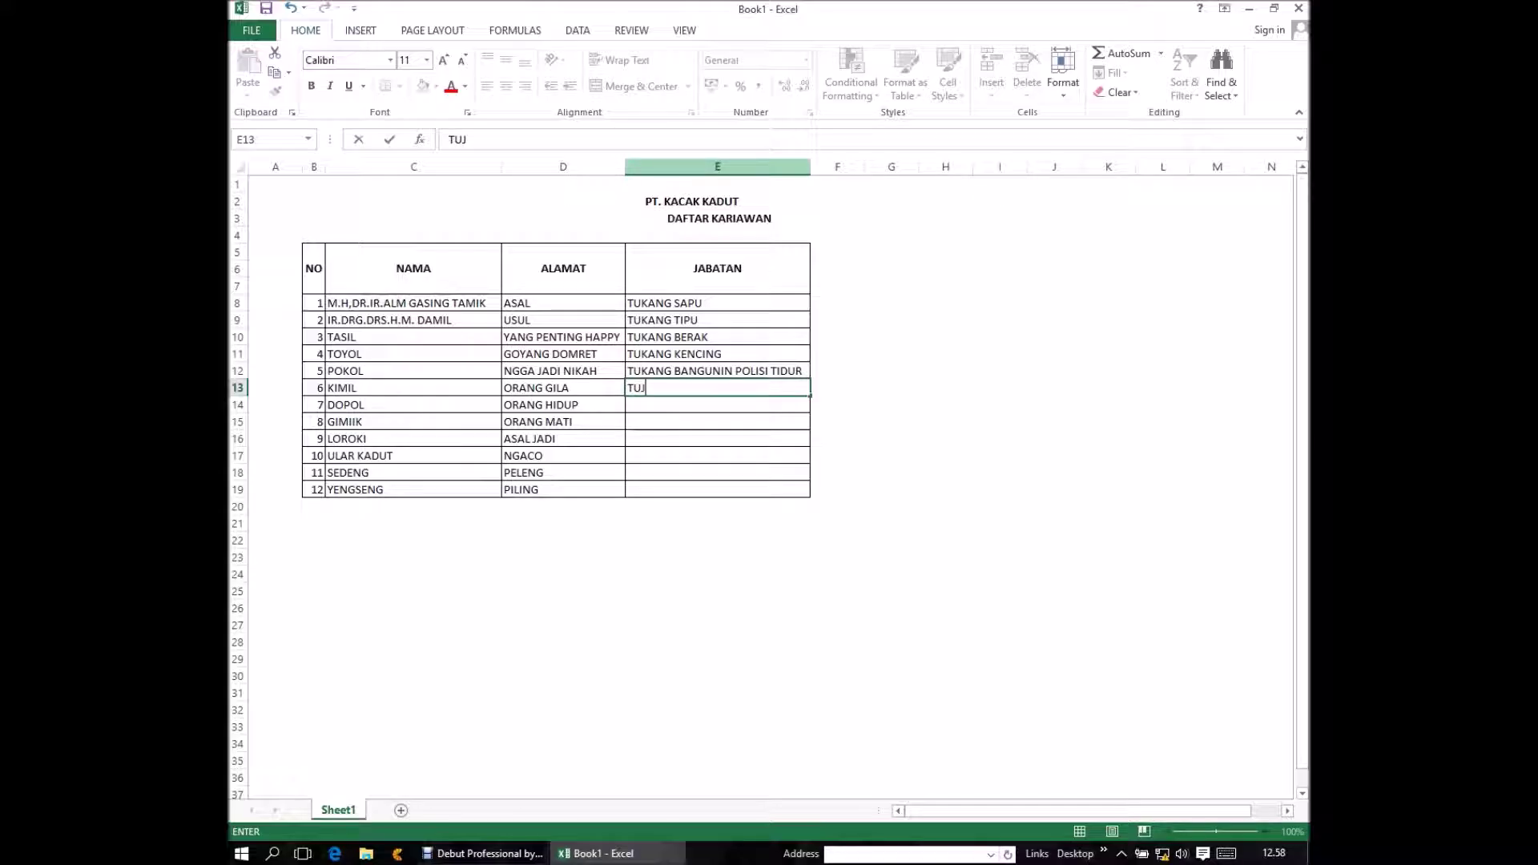
{"action": "key", "text": "BackSpace"}
{"action": "type", "text": "K"}
{"action": "key", "text": "BackSpace"}
{"action": "key", "text": "BackSpace"}
{"action": "key", "text": "BackSpace"}
{"action": "key", "text": "Escape"}
{"action": "key", "text": "Up"}
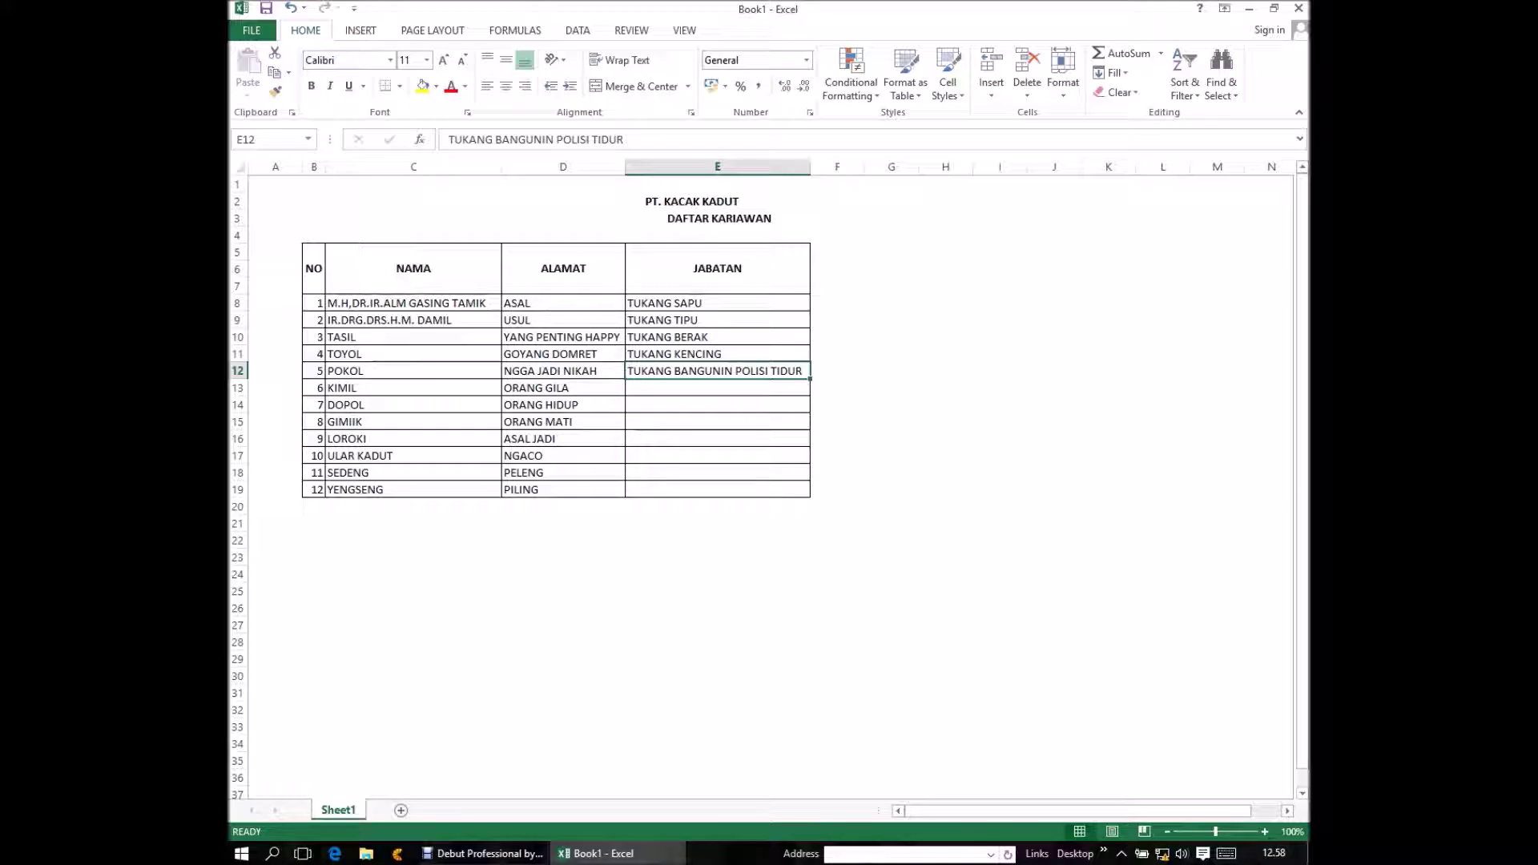
{"action": "right_click", "coordinate": [810, 378]}
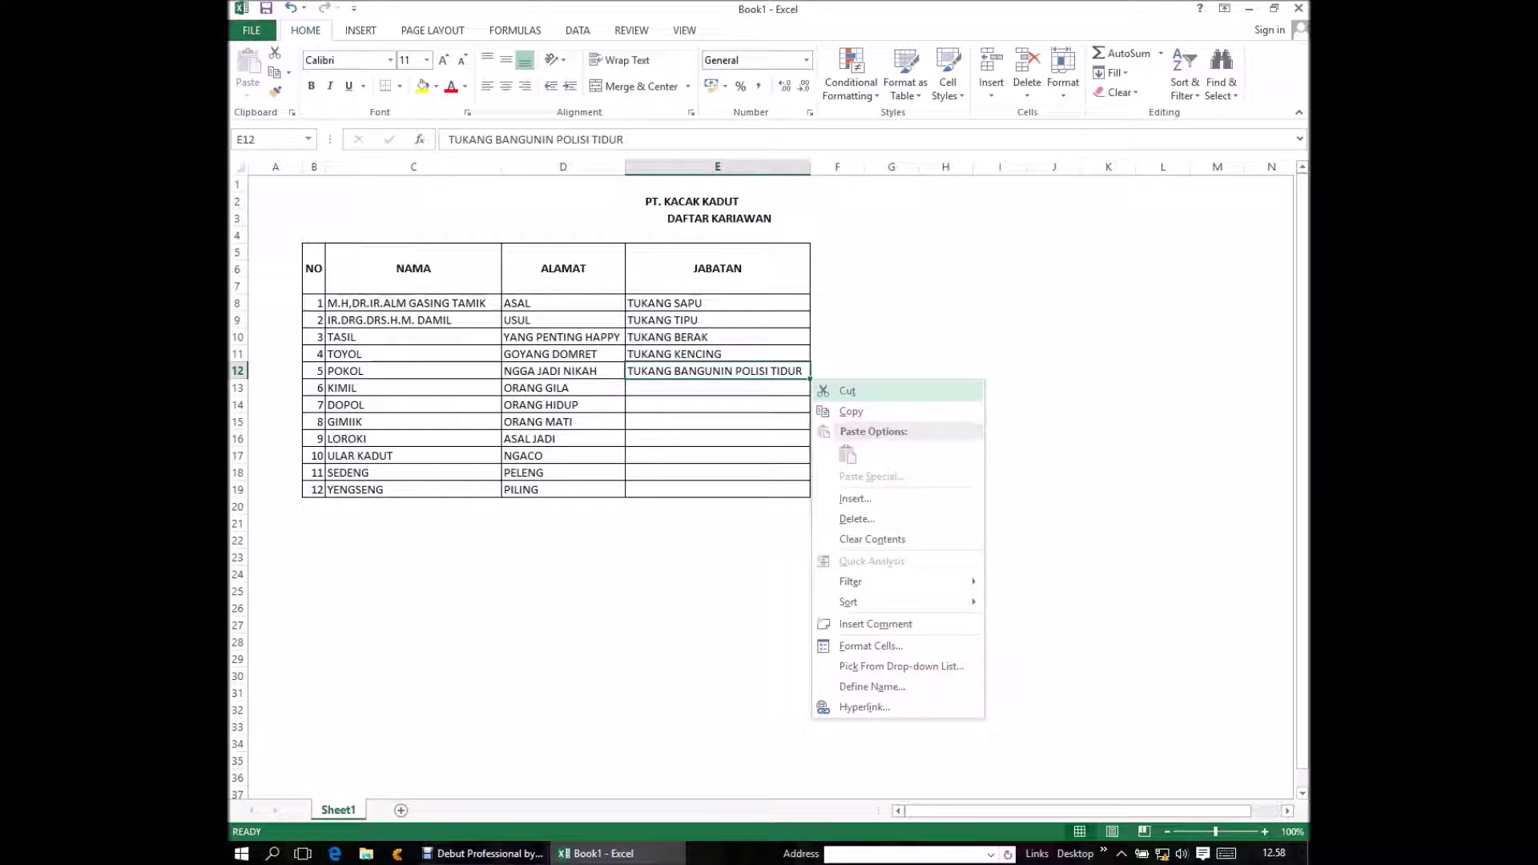
- Link E13 to the job title above with the formula =E12
{"action": "key", "text": "Escape"}
{"action": "left_click", "coordinate": [717, 388]}
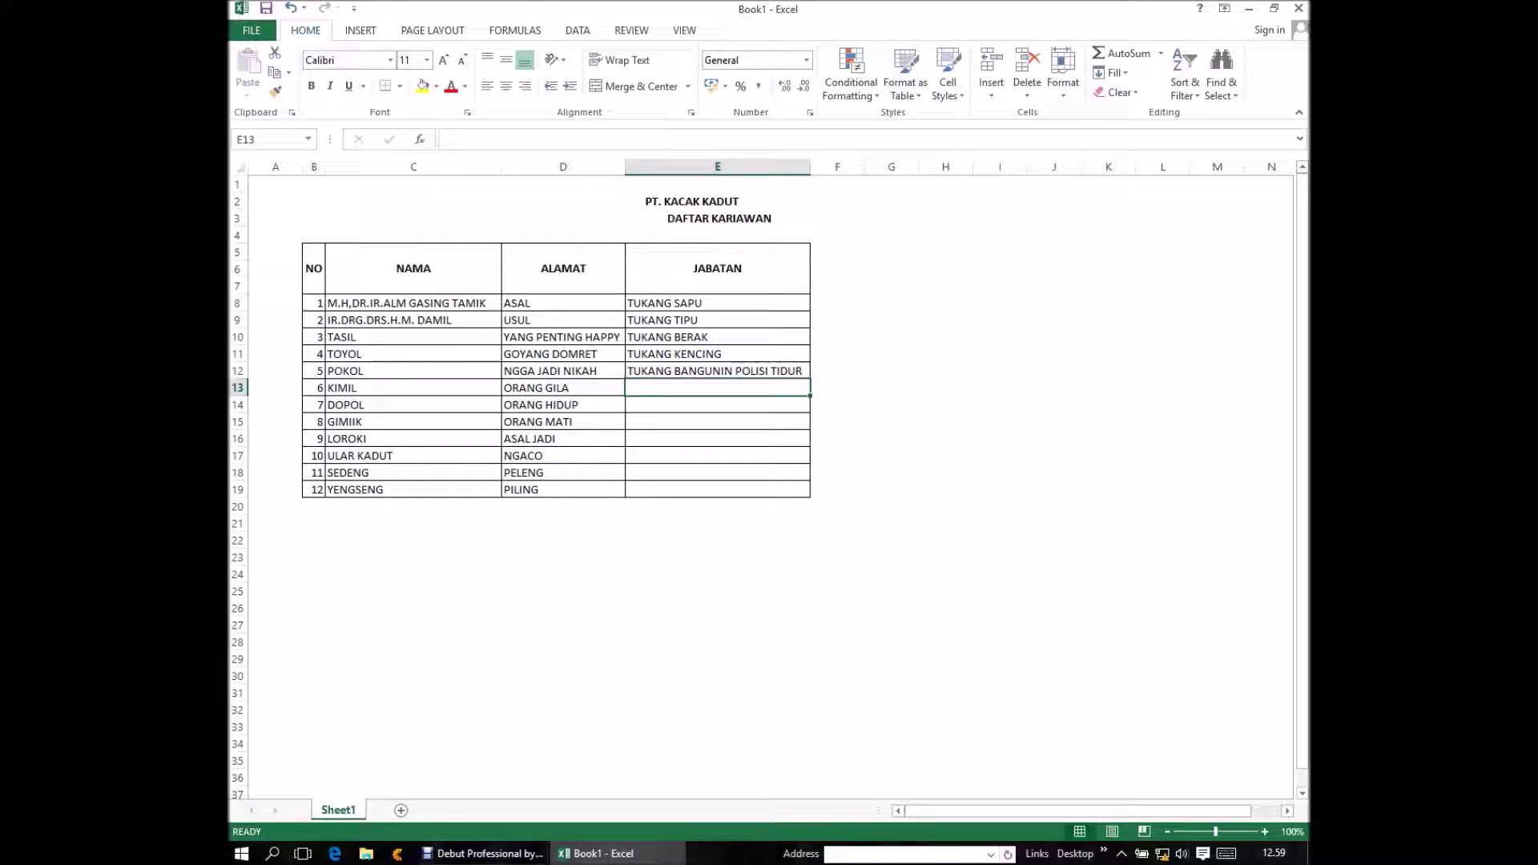
{"action": "type", "text": "="}
{"action": "key", "text": "Up"}
{"action": "key", "text": "ctrl+Return"}
{"action": "key", "text": "Return"}
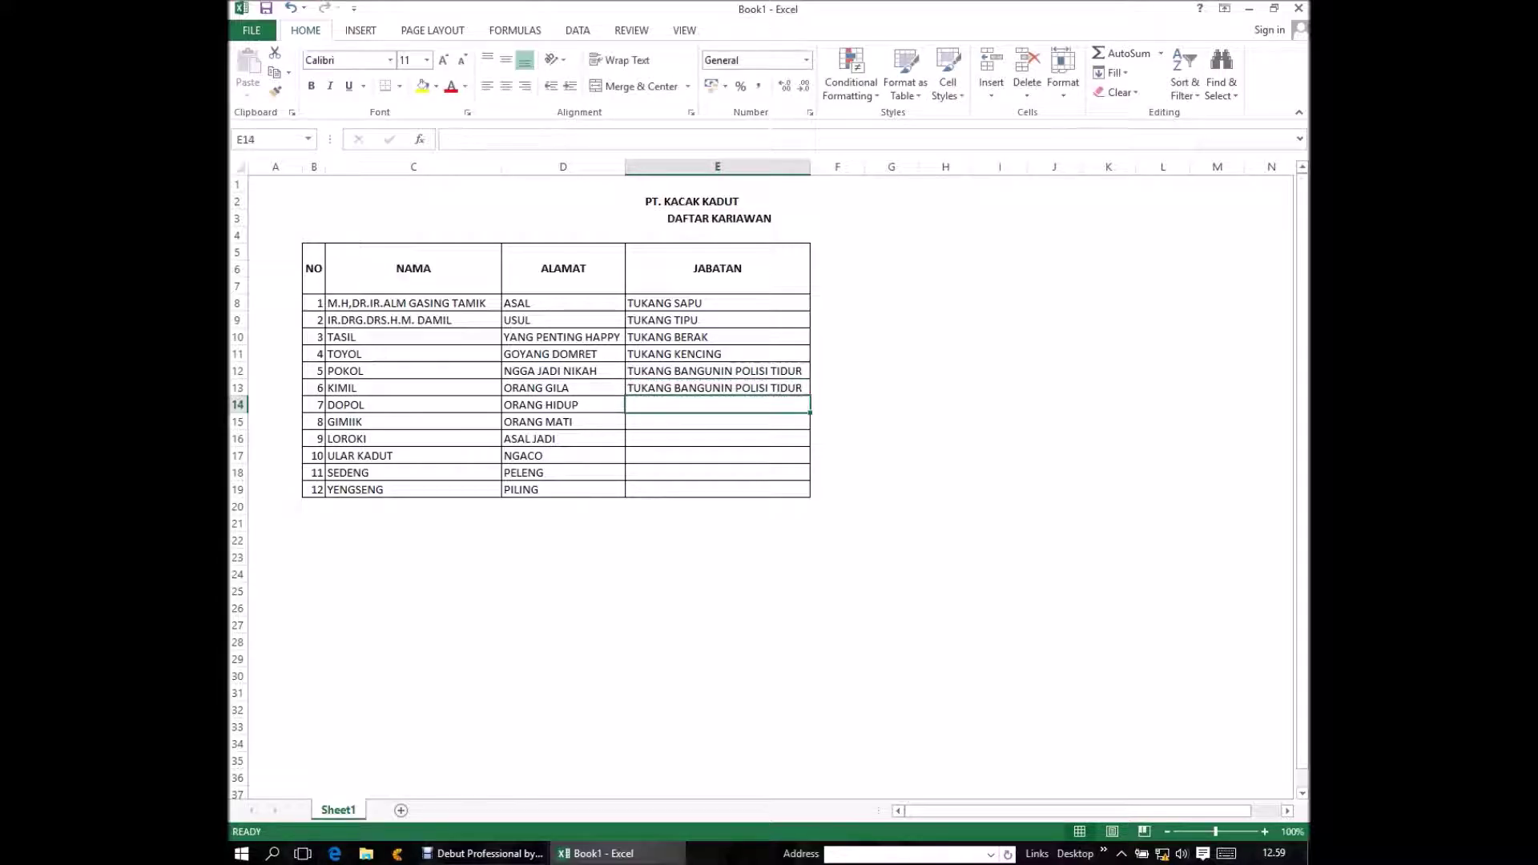
- Copy the E13 formula down into E14:E18 so they show the same title
{"action": "key", "text": "Up"}
{"action": "key", "text": "shift+F10"}
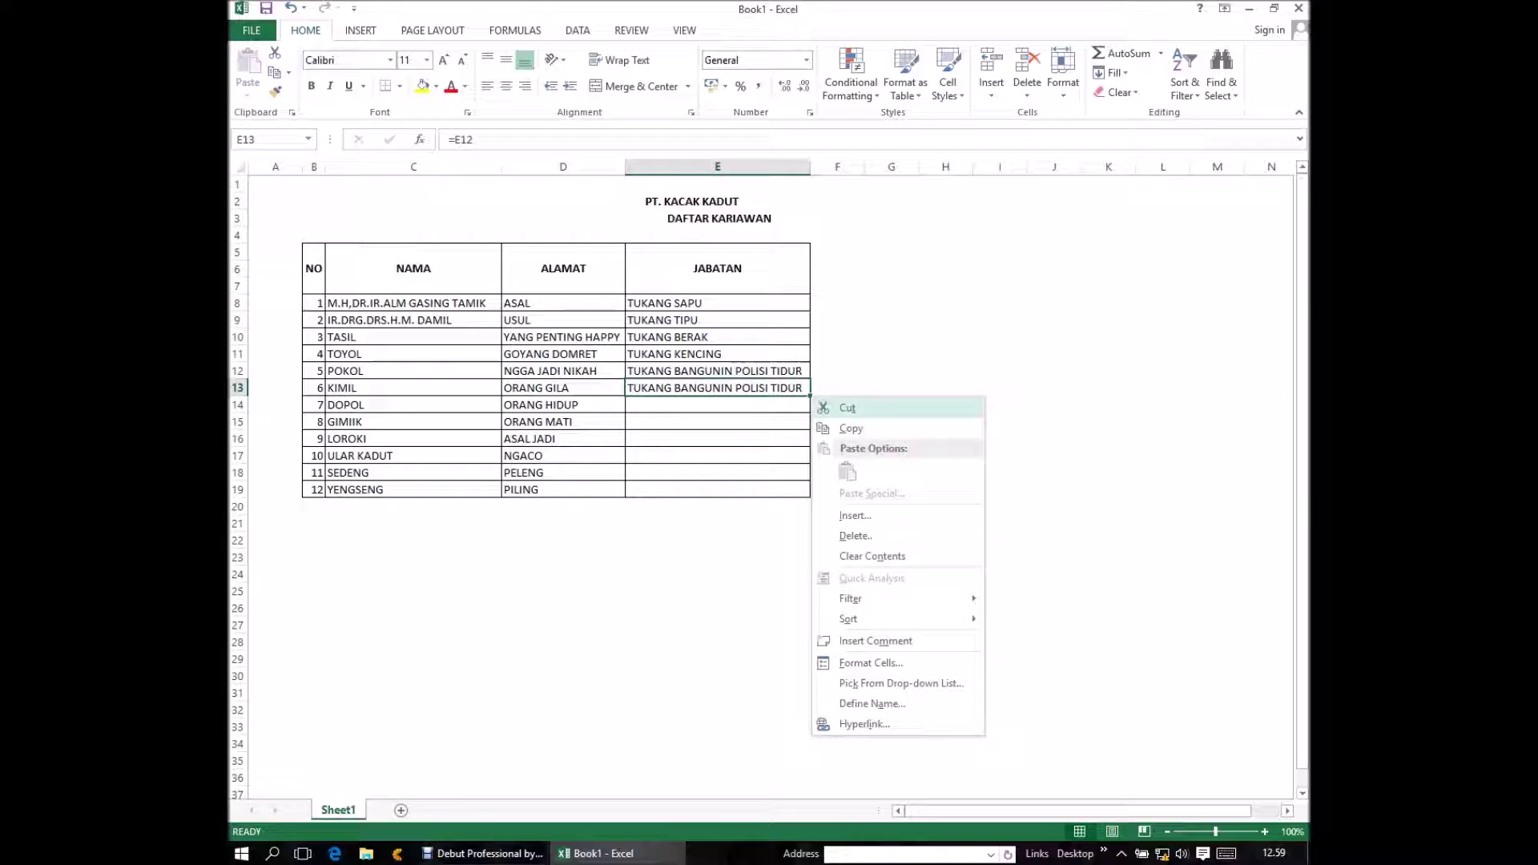
{"action": "key", "text": "Down"}
{"action": "key", "text": "Return"}
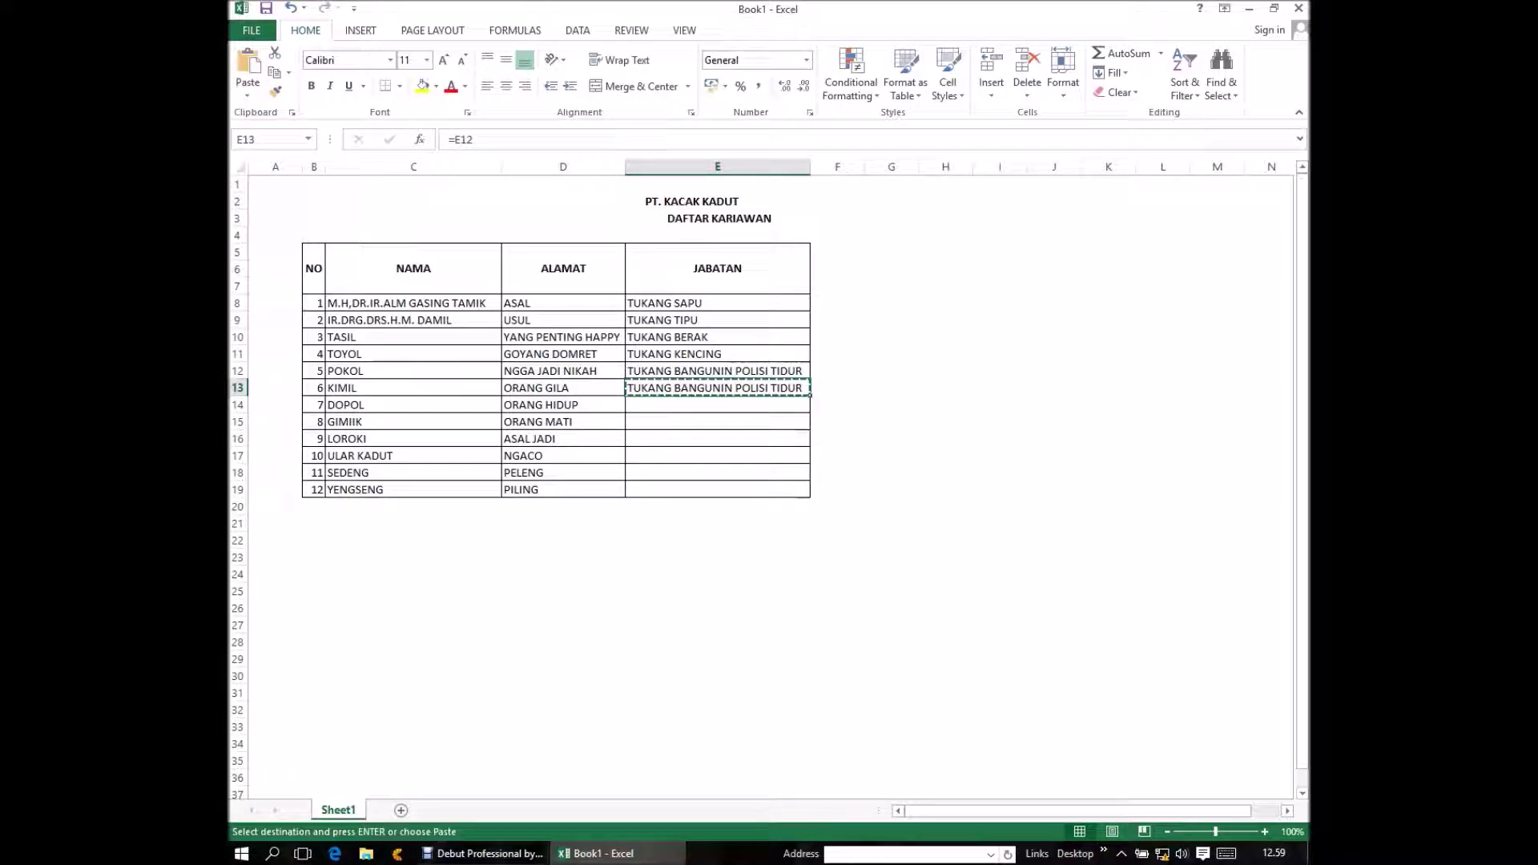
{"action": "key", "text": "Down"}
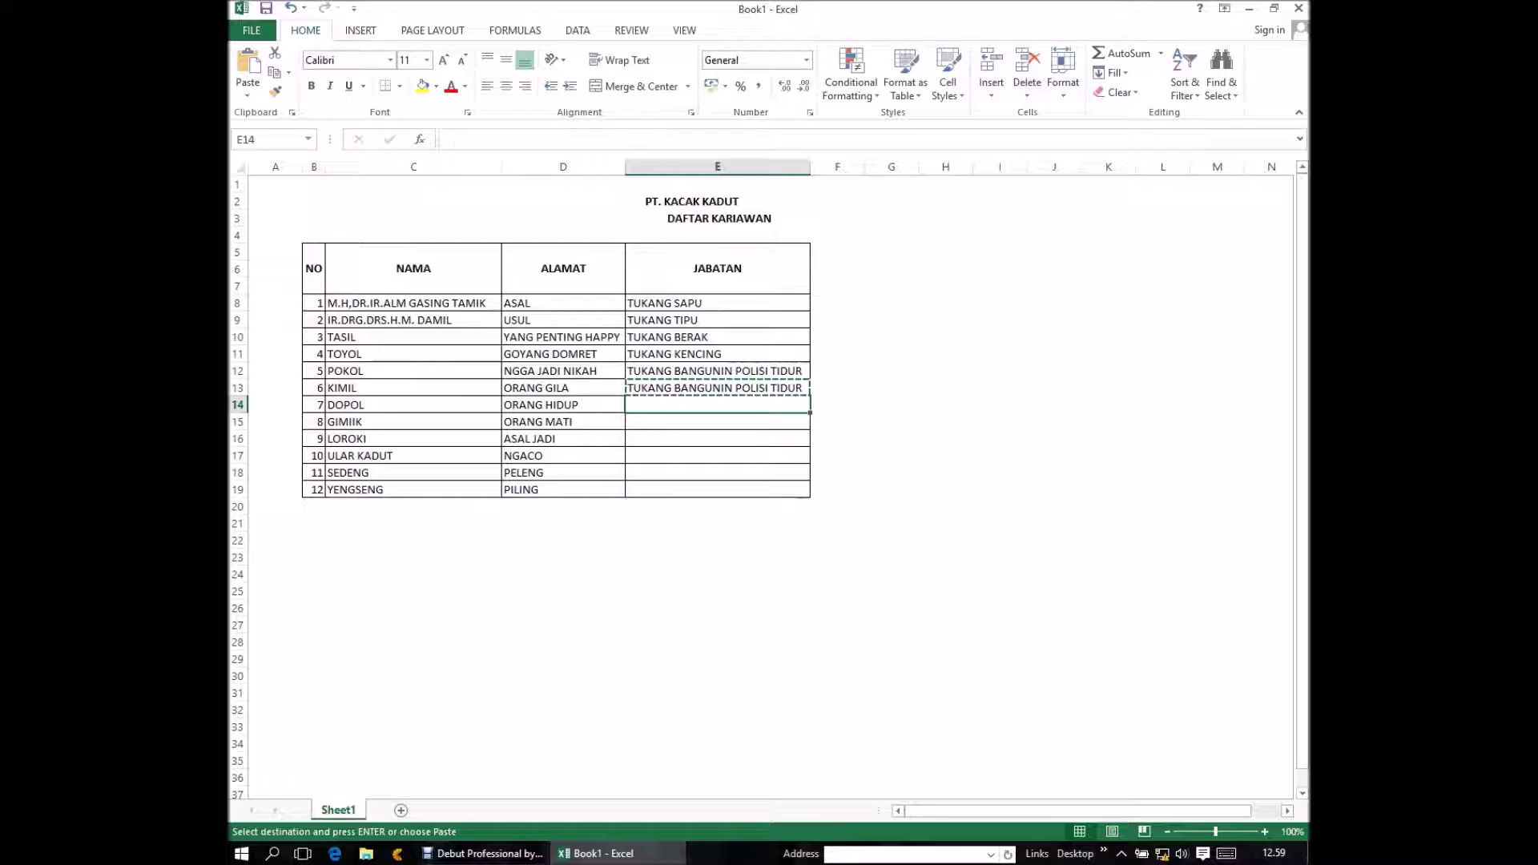
{"action": "key", "text": "shift+Down"}
{"action": "key", "text": "shift+Down"}
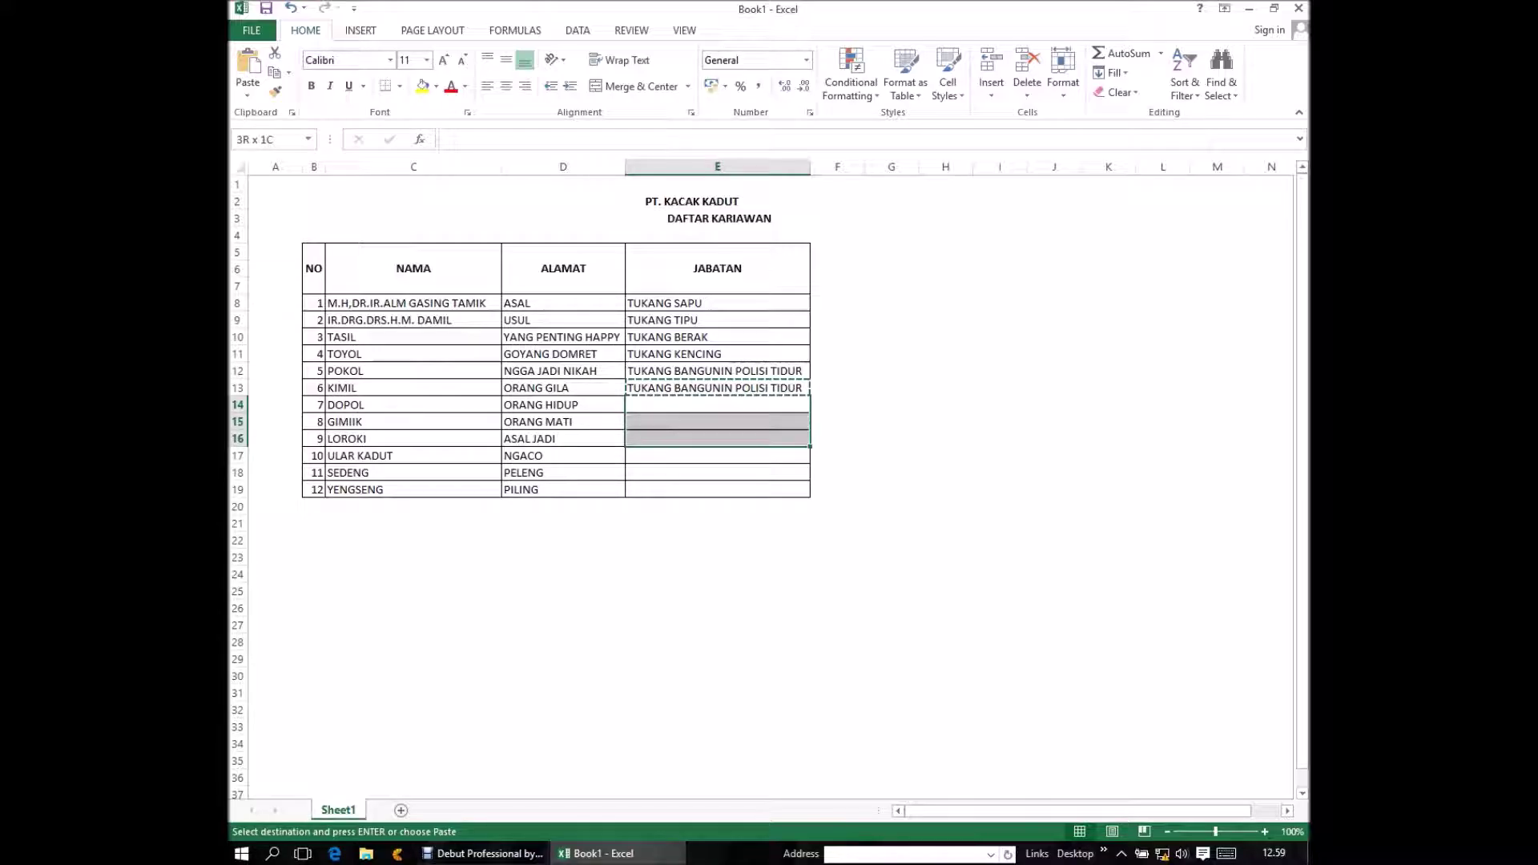
{"action": "key", "text": "Down"}
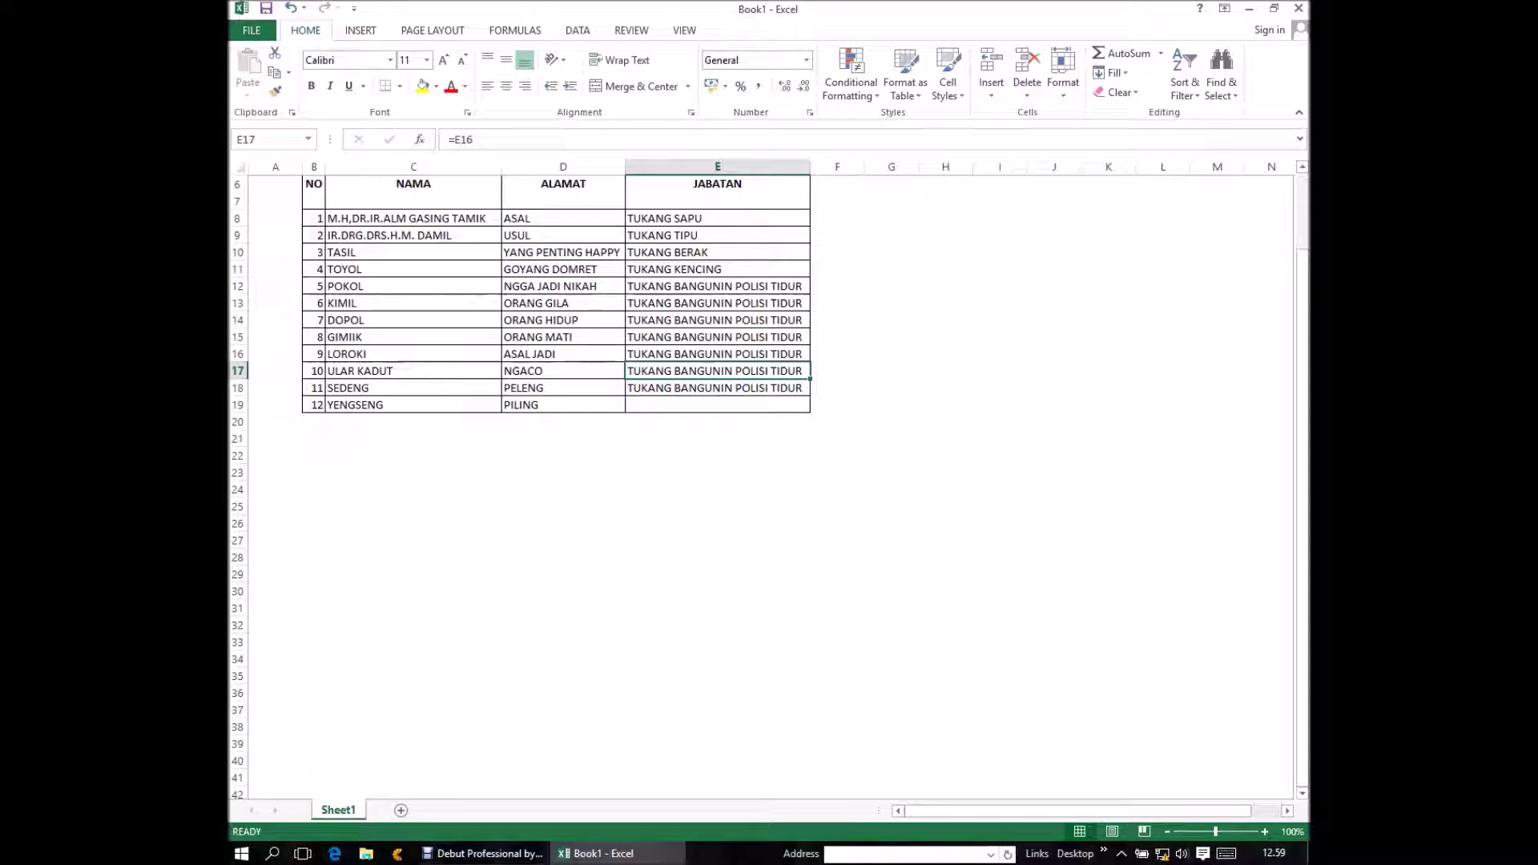
{"action": "key", "text": "Down"}
{"action": "left_click", "coordinate": [717, 488]}
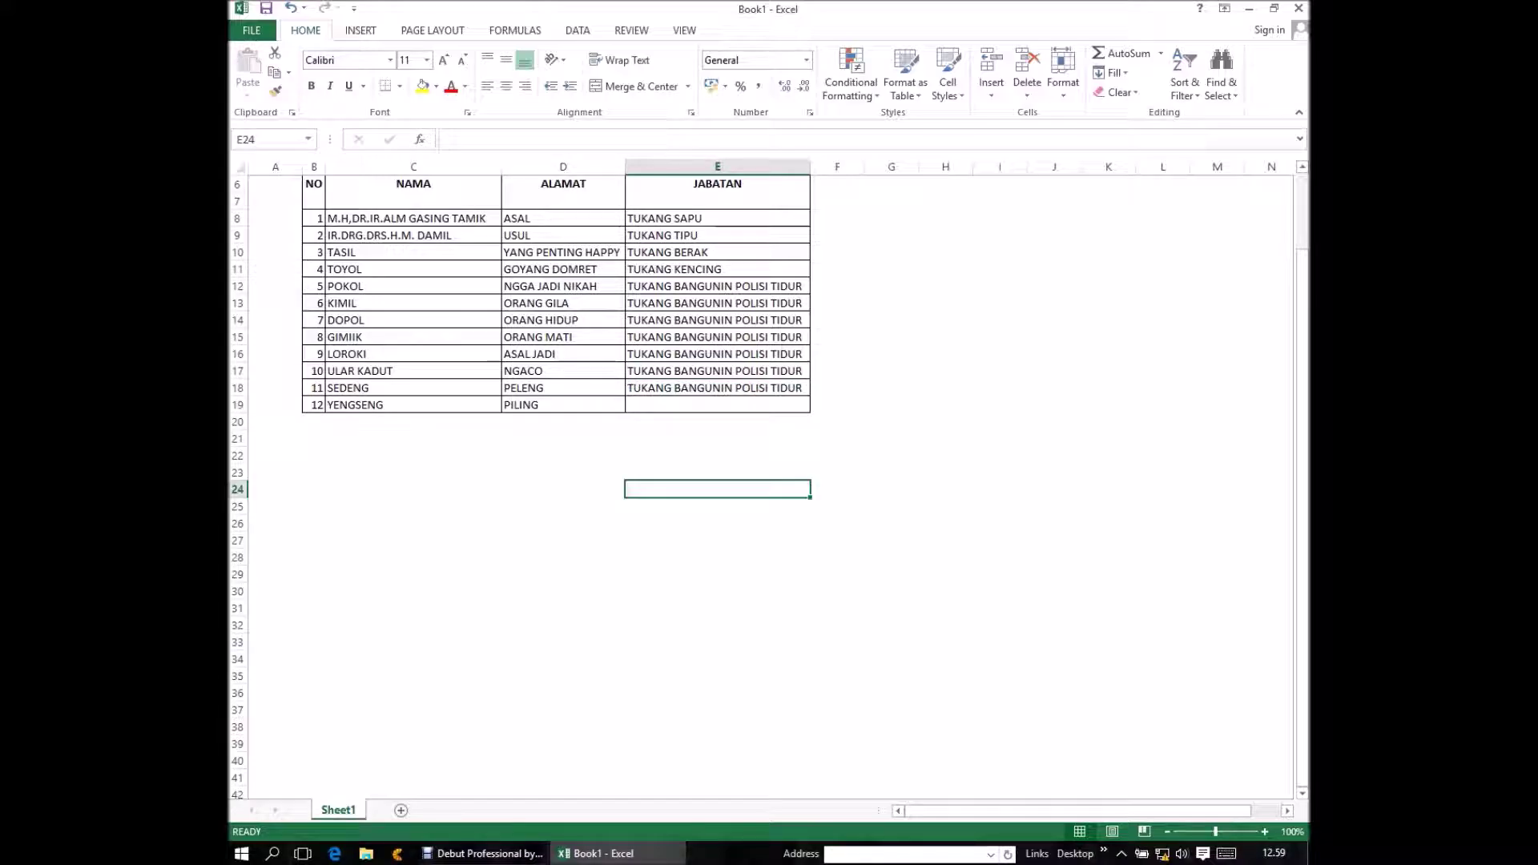
- Enter TUKANG NIKAH as YENGSENG's job title in E19
{"action": "key", "text": "Up"}
{"action": "key", "text": "Up"}
{"action": "key", "text": "Up"}
{"action": "key", "text": "Up"}
{"action": "key", "text": "Up"}
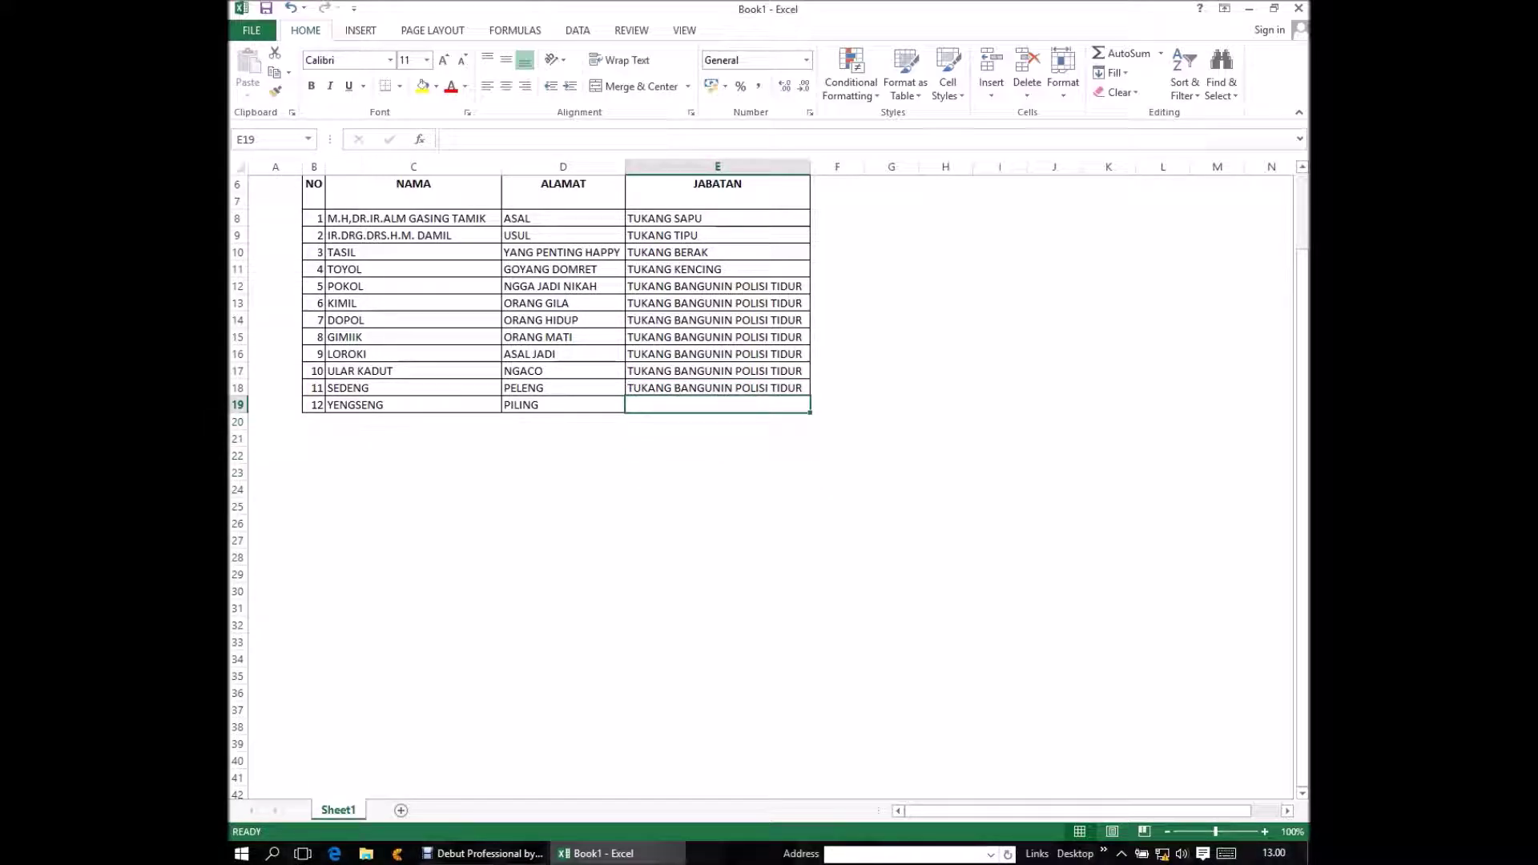
{"action": "type", "text": "TU"}
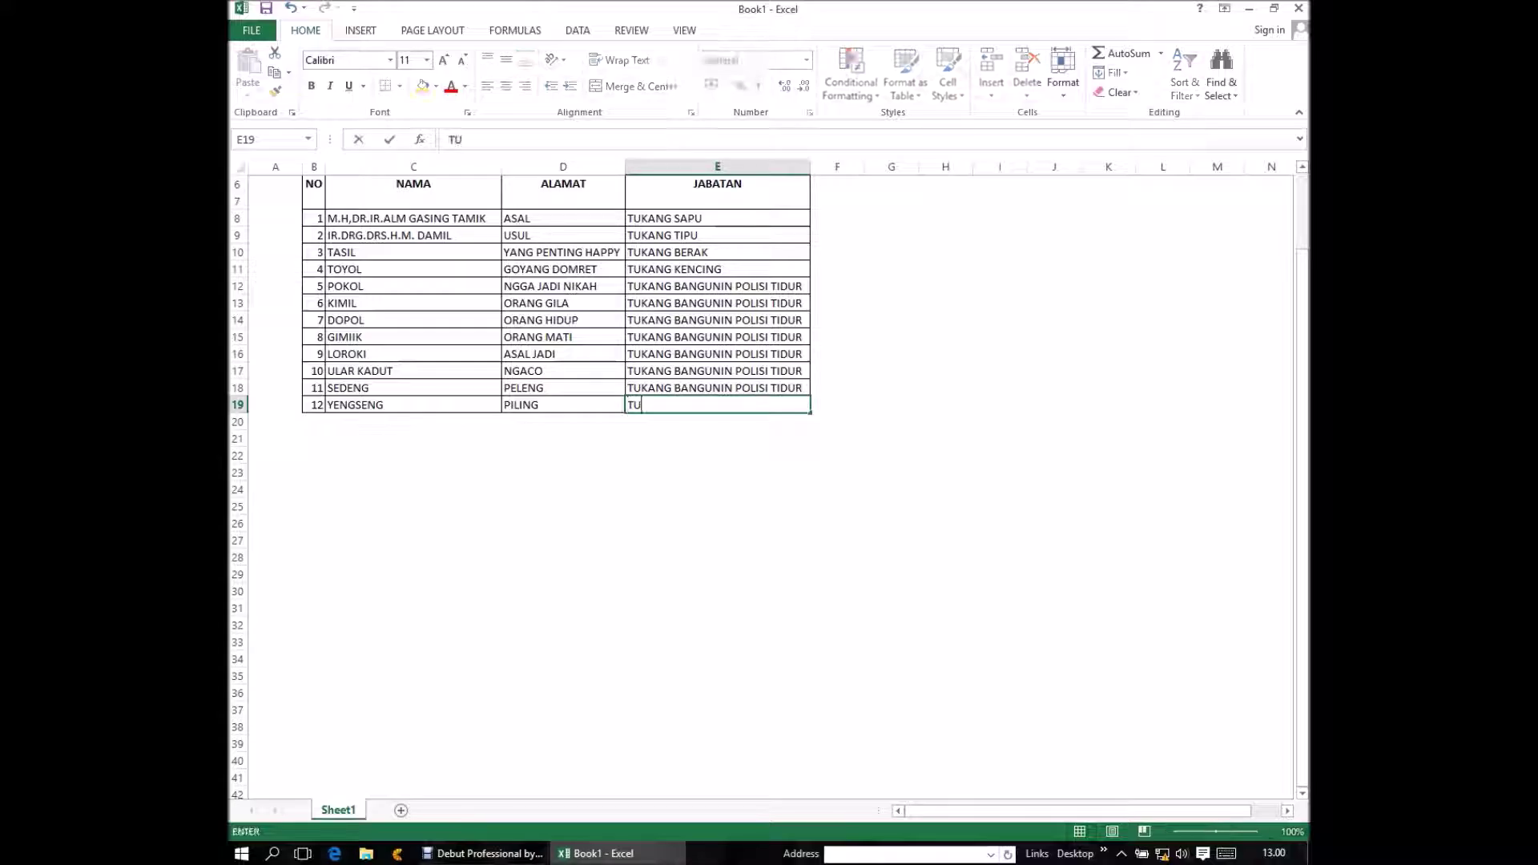
{"action": "type", "text": "K"}
{"action": "type", "text": "AN"}
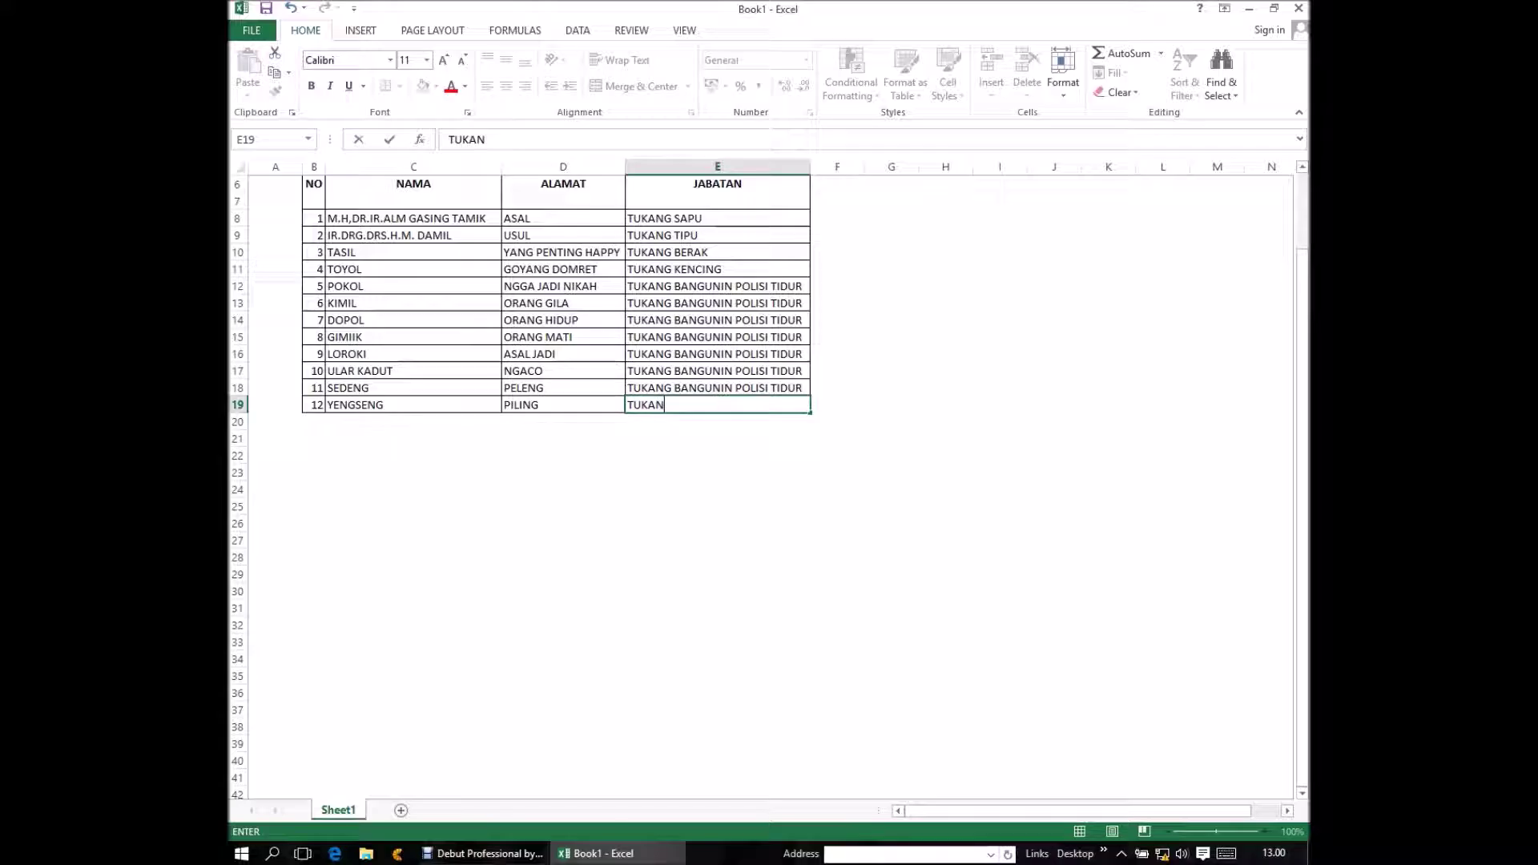
{"action": "type", "text": "G"}
{"action": "type", "text": " N"}
{"action": "type", "text": "IKAH"}
{"action": "key", "text": "Return"}
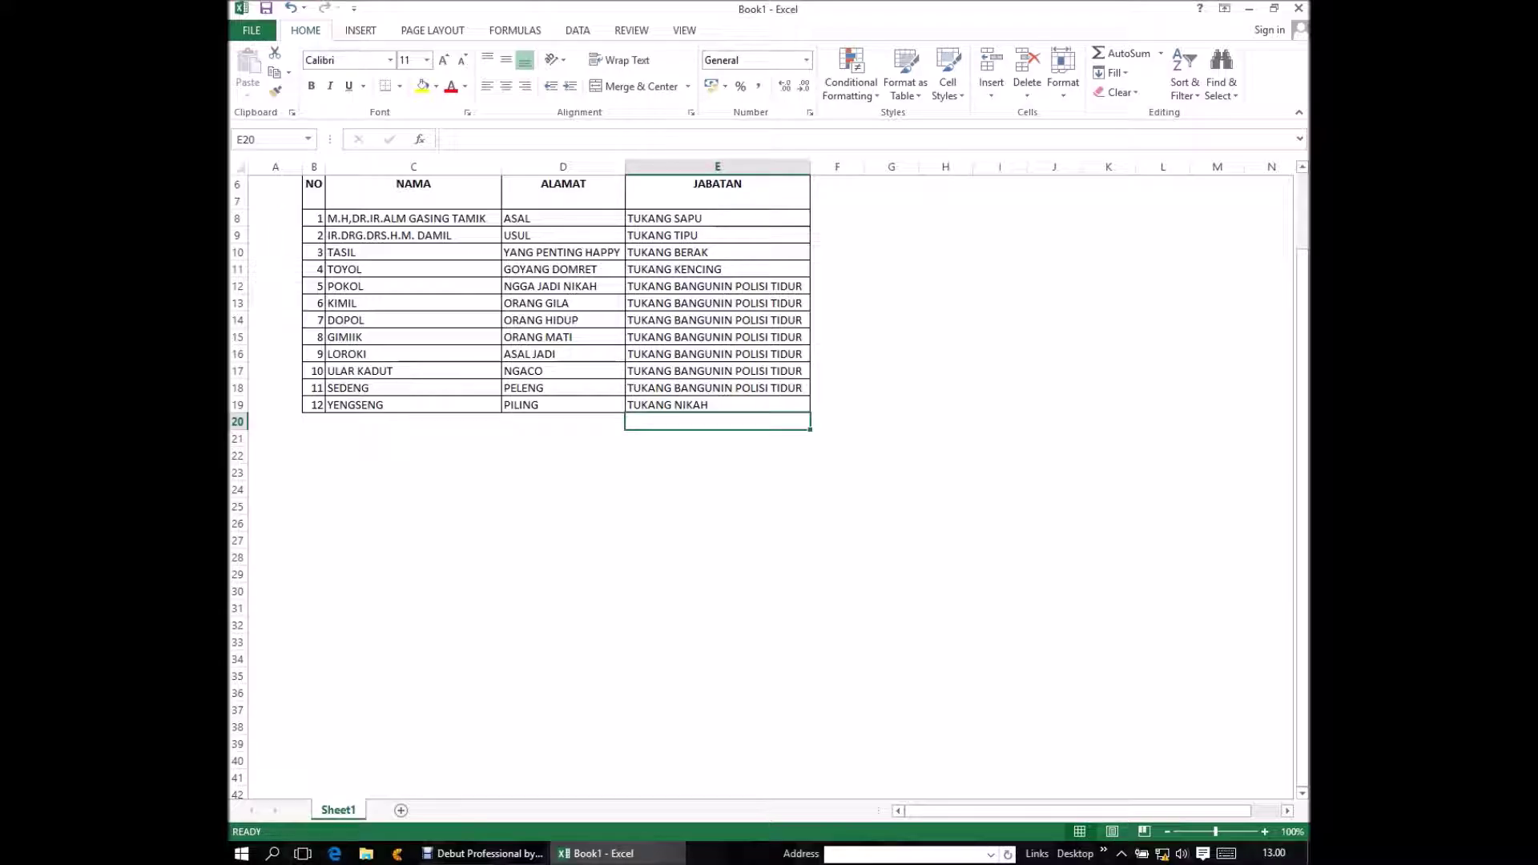
- Select empty cells below the table and bring up the Sheet1 tab's options
{"action": "key", "text": "Left"}
{"action": "key", "text": "Left"}
{"action": "key", "text": "Left"}
{"action": "key", "text": "Left"}
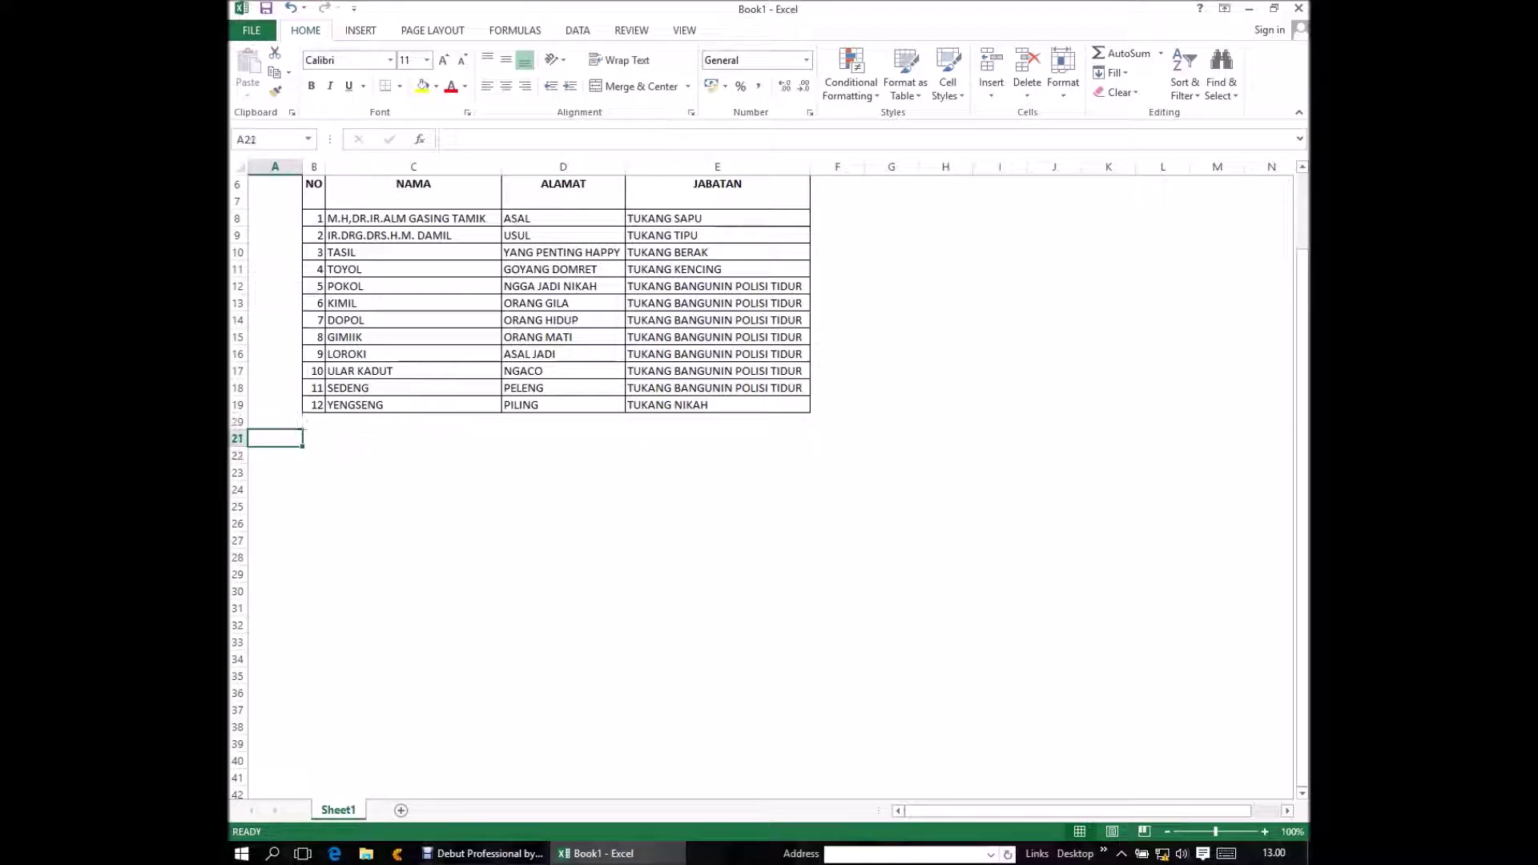
{"action": "scroll", "coordinate": [769, 480], "scroll_direction": "down", "scroll_amount": 1}
{"action": "left_click", "coordinate": [313, 777]}
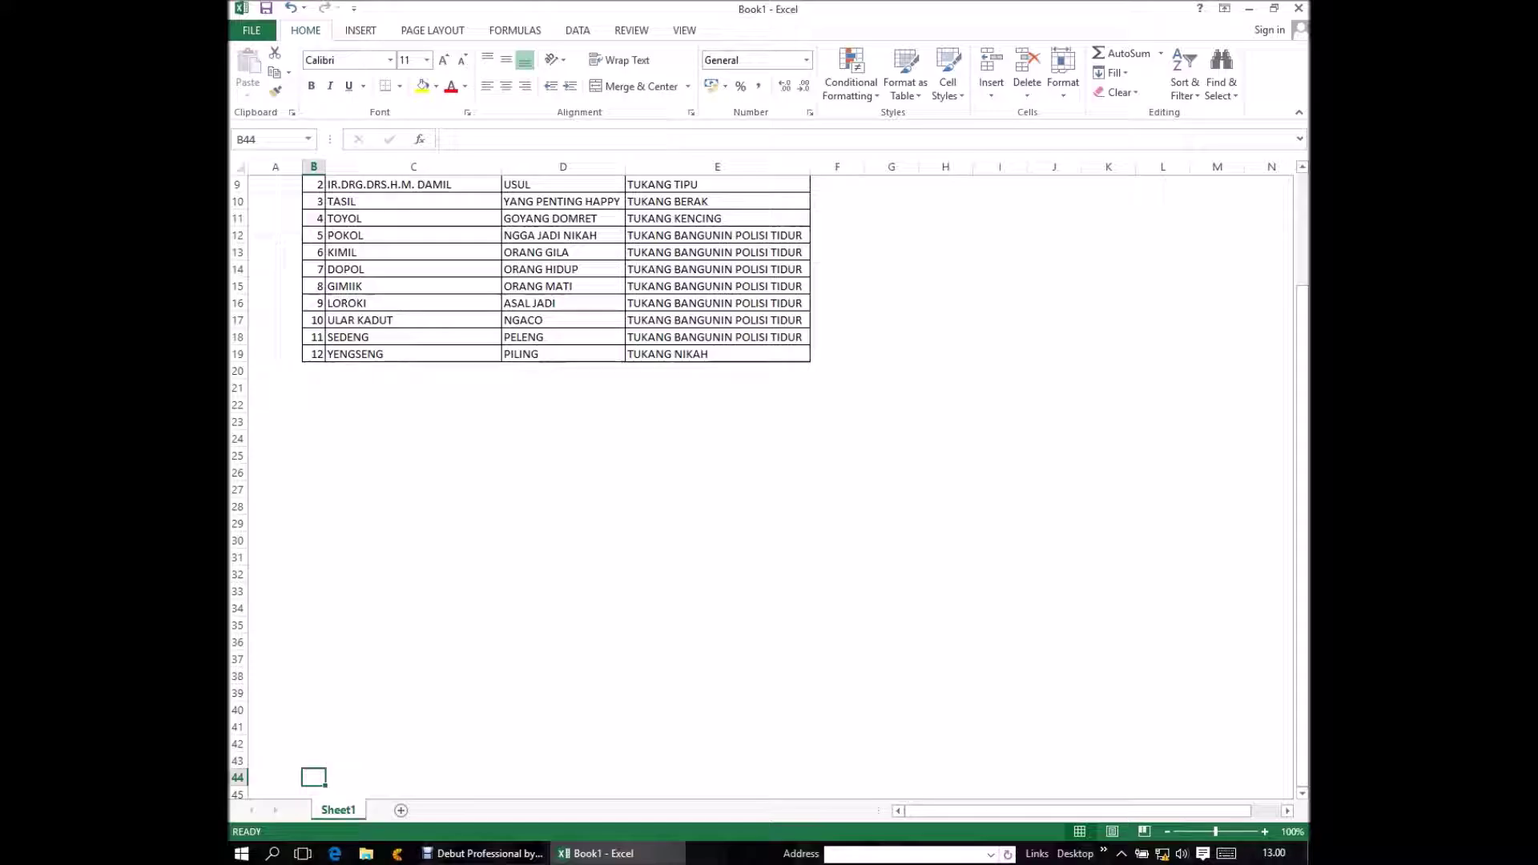
{"action": "left_click", "coordinate": [1108, 777]}
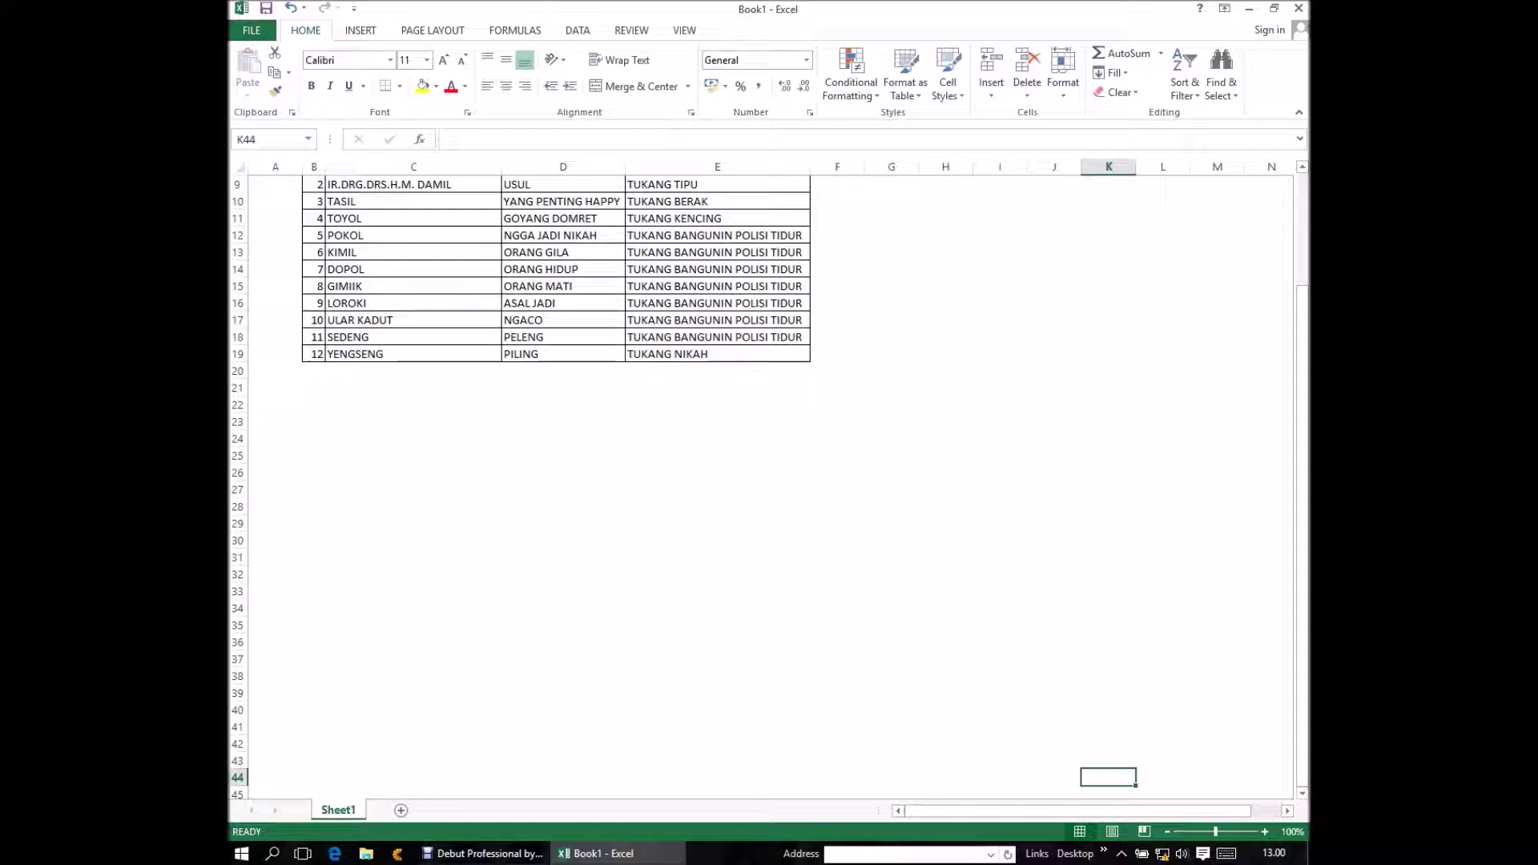
{"action": "right_click", "coordinate": [357, 810]}
{"action": "key", "text": "Escape"}
{"action": "right_click", "coordinate": [358, 810]}
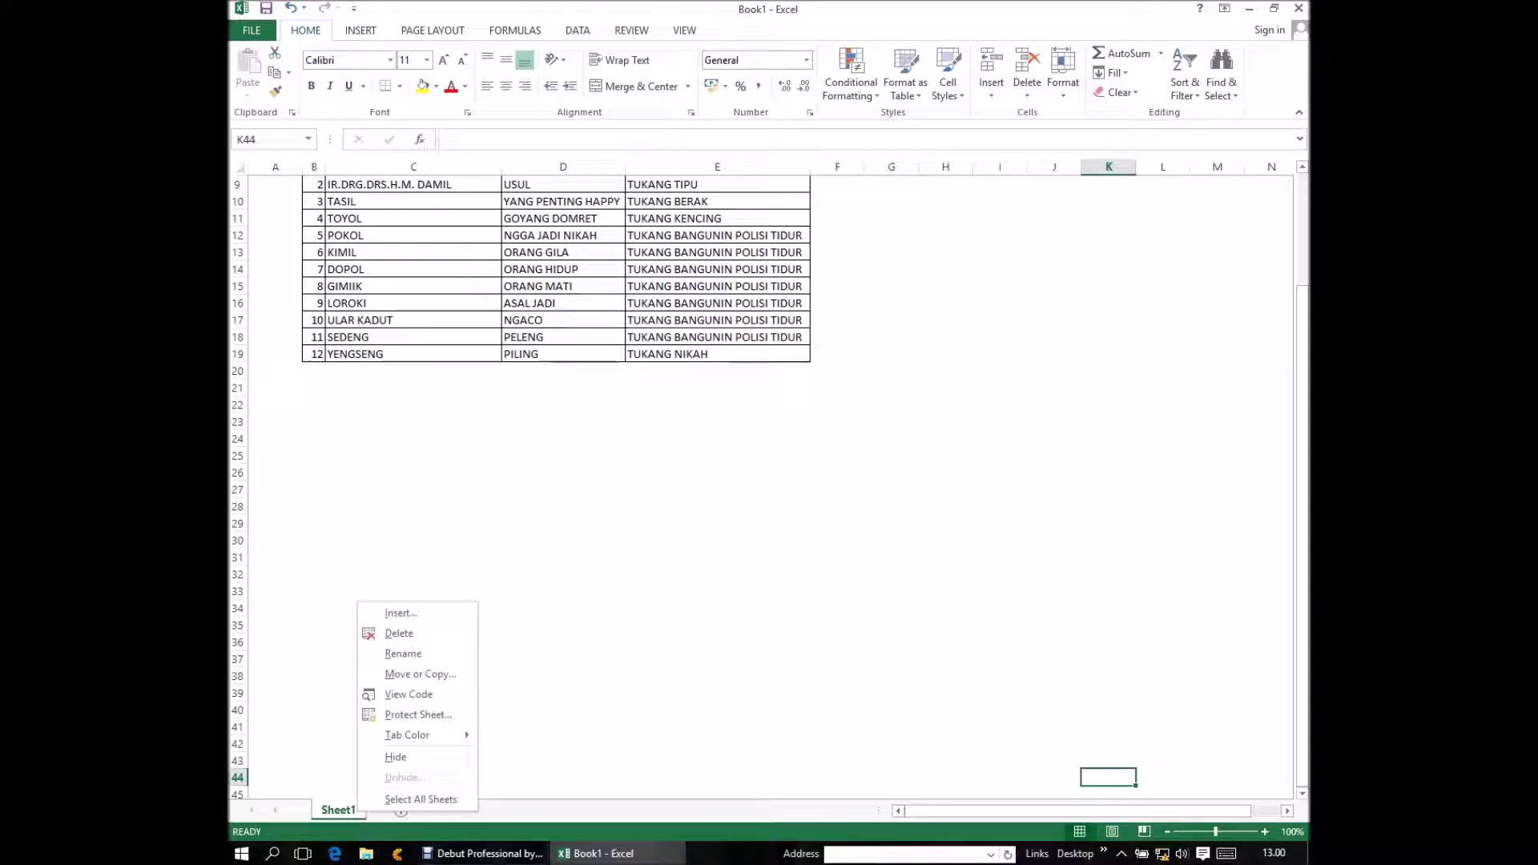
- Rename Sheet1 to DAFTAR KARIAYAN and add a new blank sheet
{"action": "type", "text": "r"}
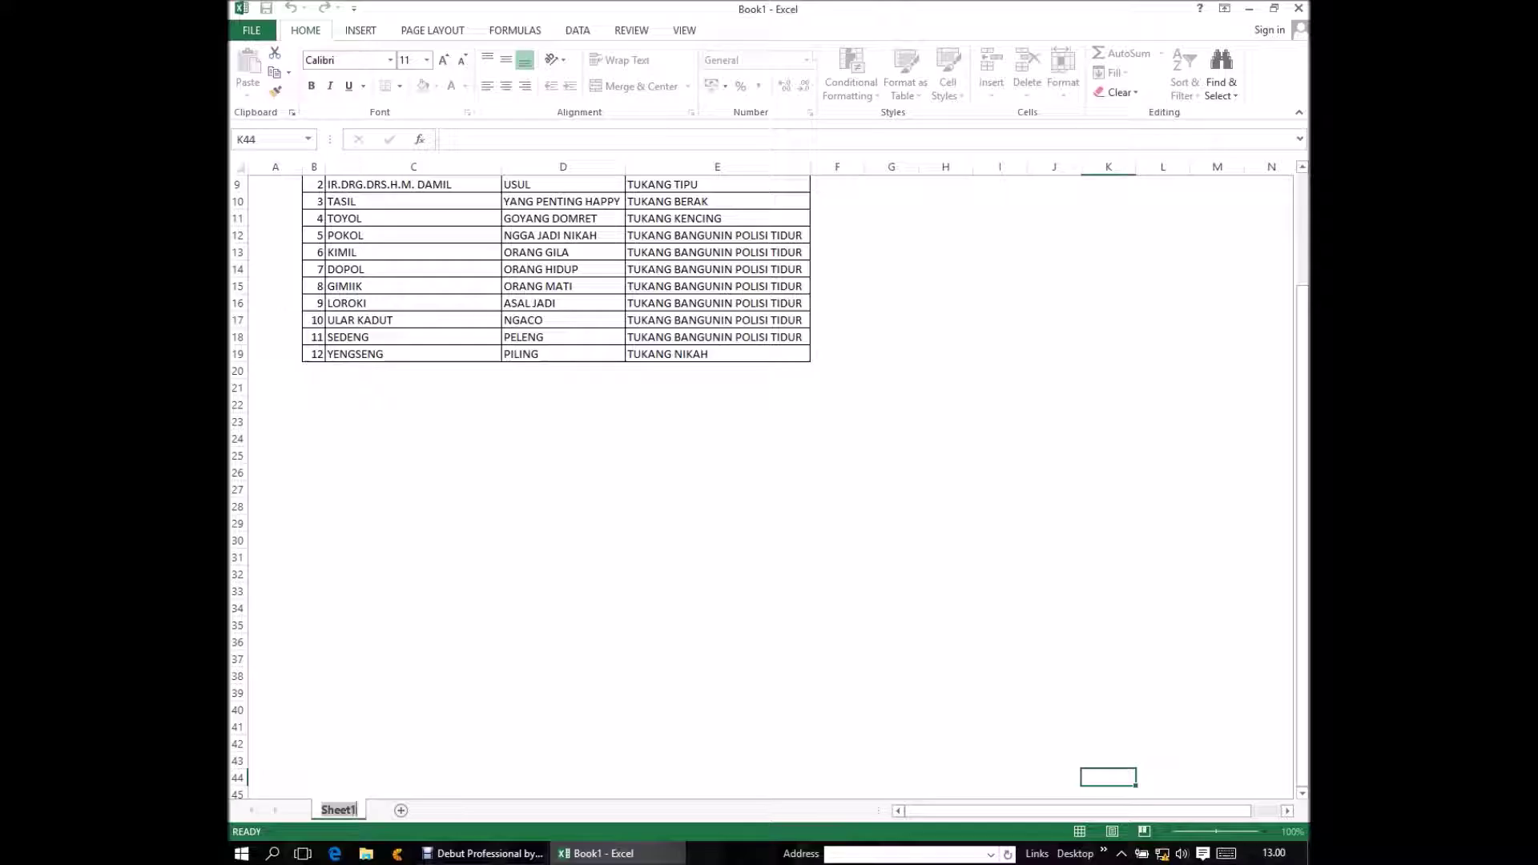
{"action": "type", "text": "DA"}
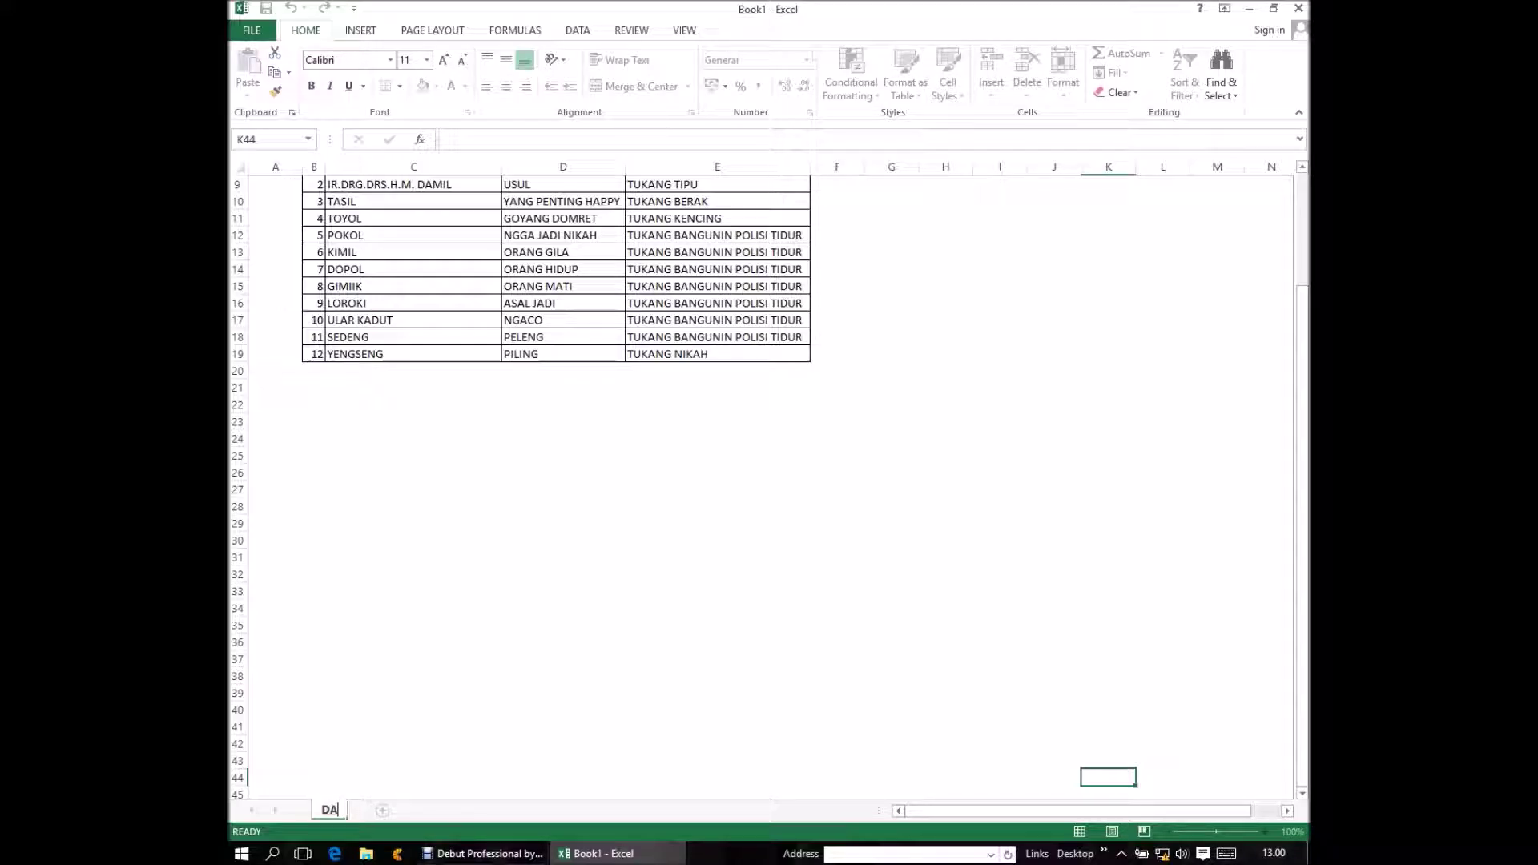
{"action": "type", "text": "FT"}
{"action": "type", "text": "A"}
{"action": "type", "text": "R KAR"}
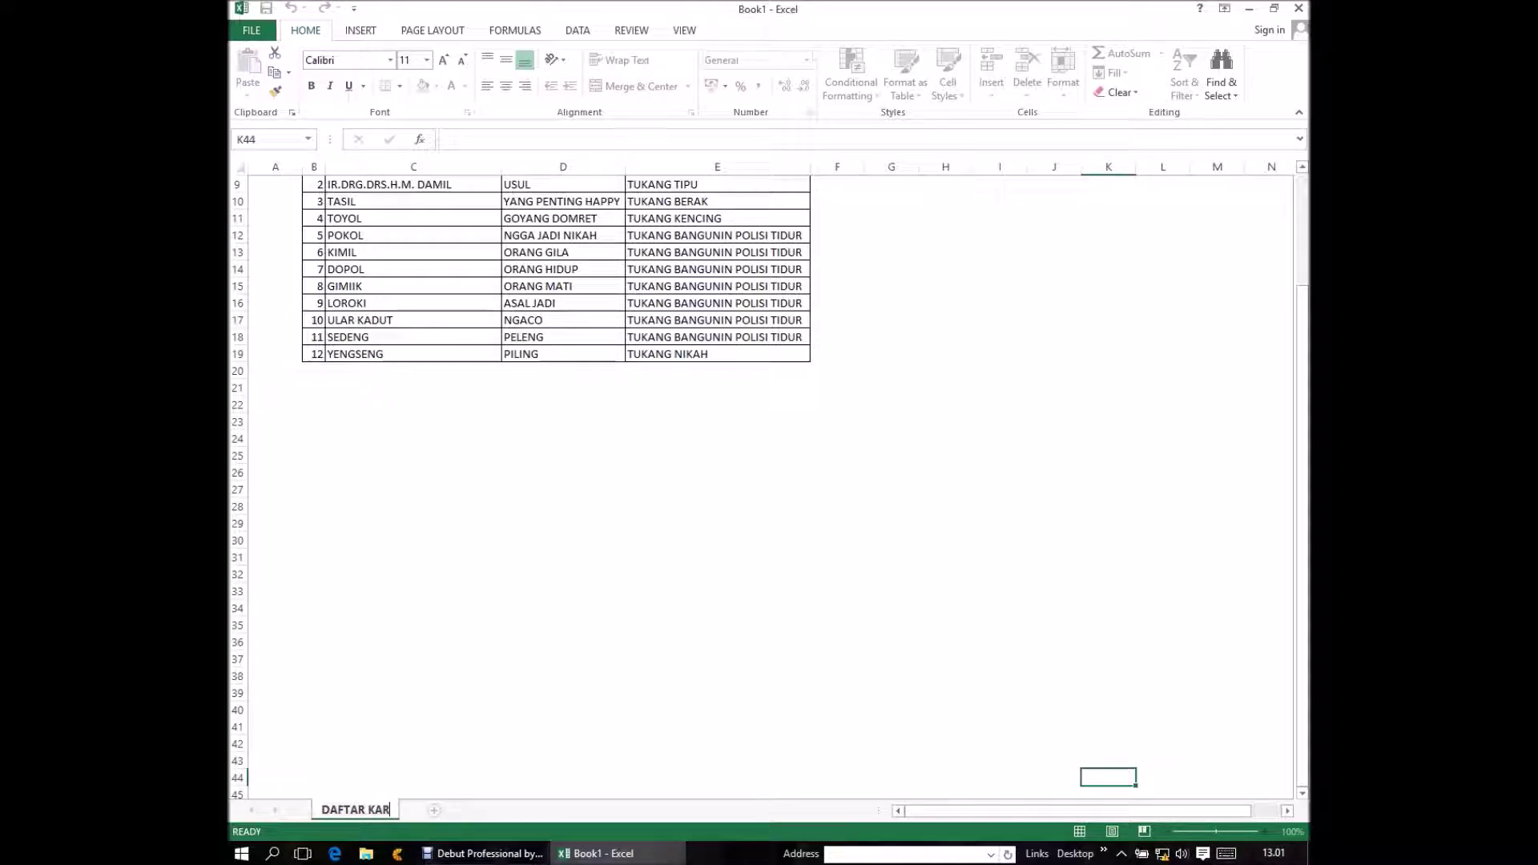
{"action": "type", "text": "I"}
{"action": "type", "text": "A"}
{"action": "type", "text": "Y"}
{"action": "type", "text": "AN"}
{"action": "key", "text": "Return"}
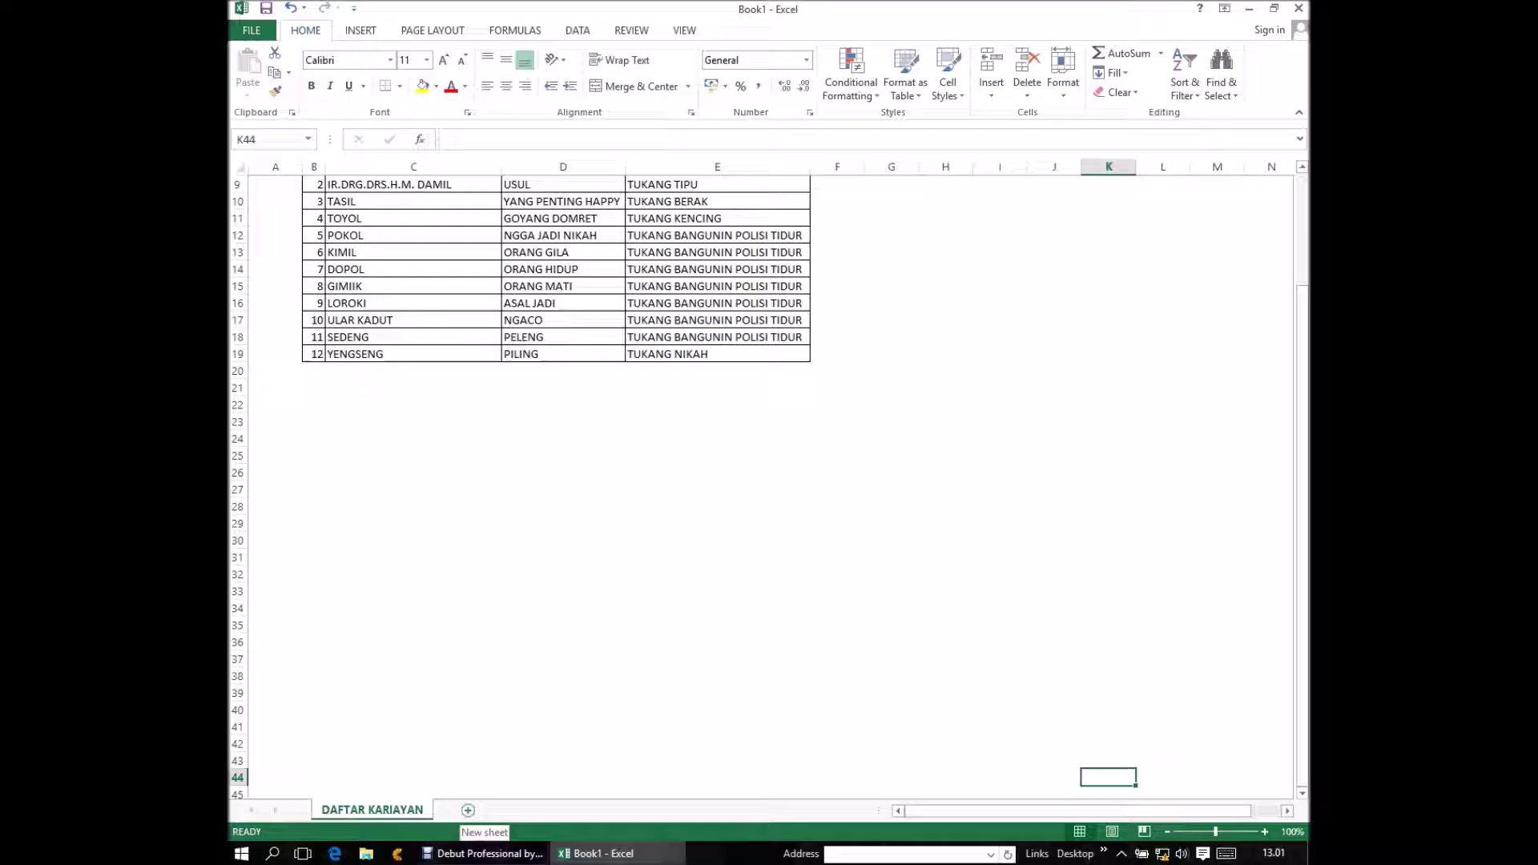
{"action": "left_click", "coordinate": [467, 810]}
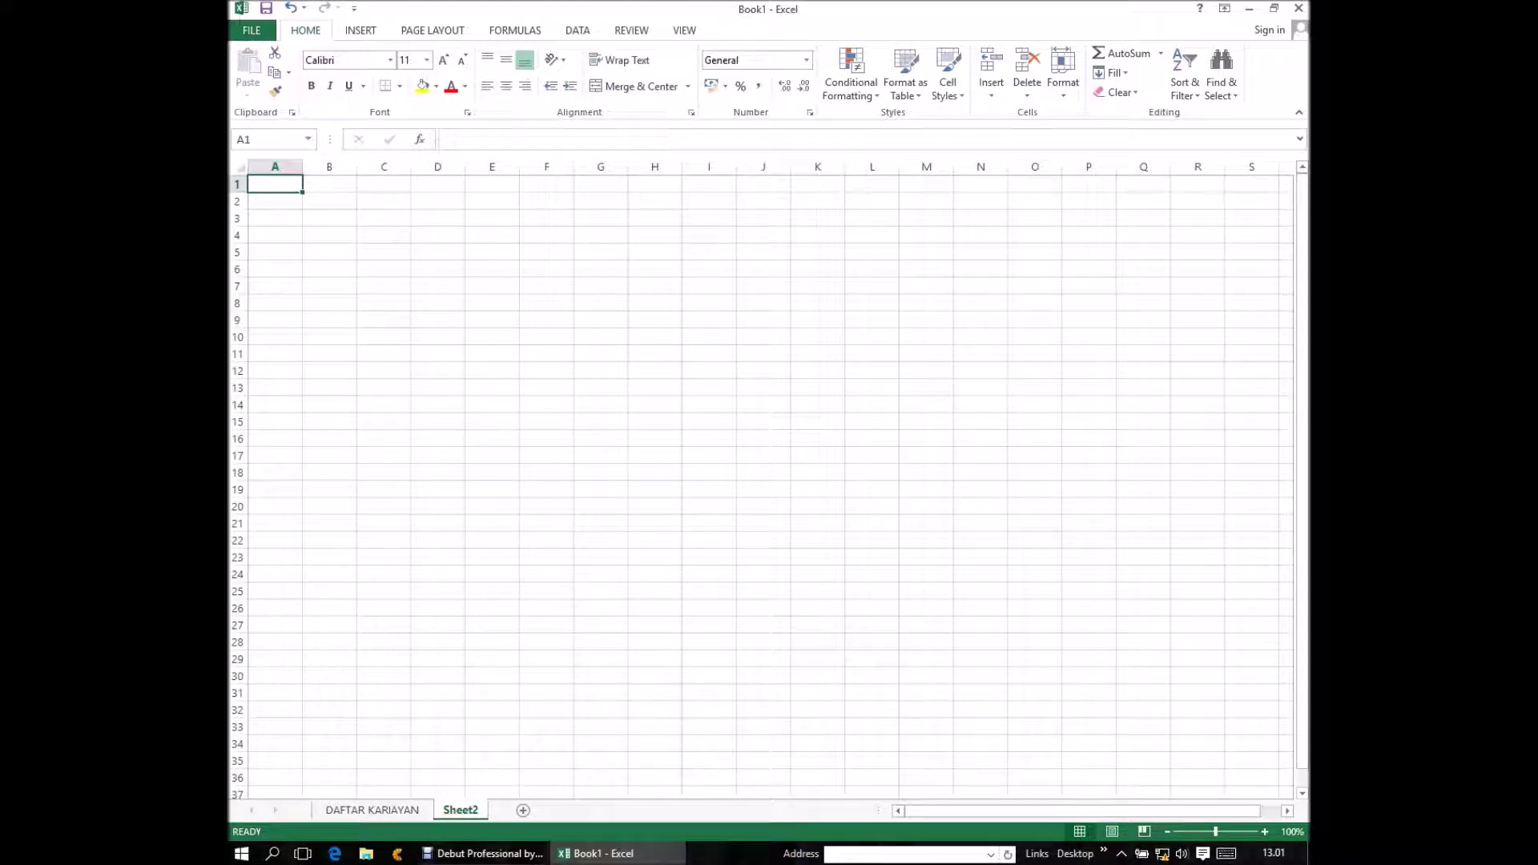
- Rename the new Sheet2 tab to SELIP GAJI
{"action": "right_click", "coordinate": [463, 809]}
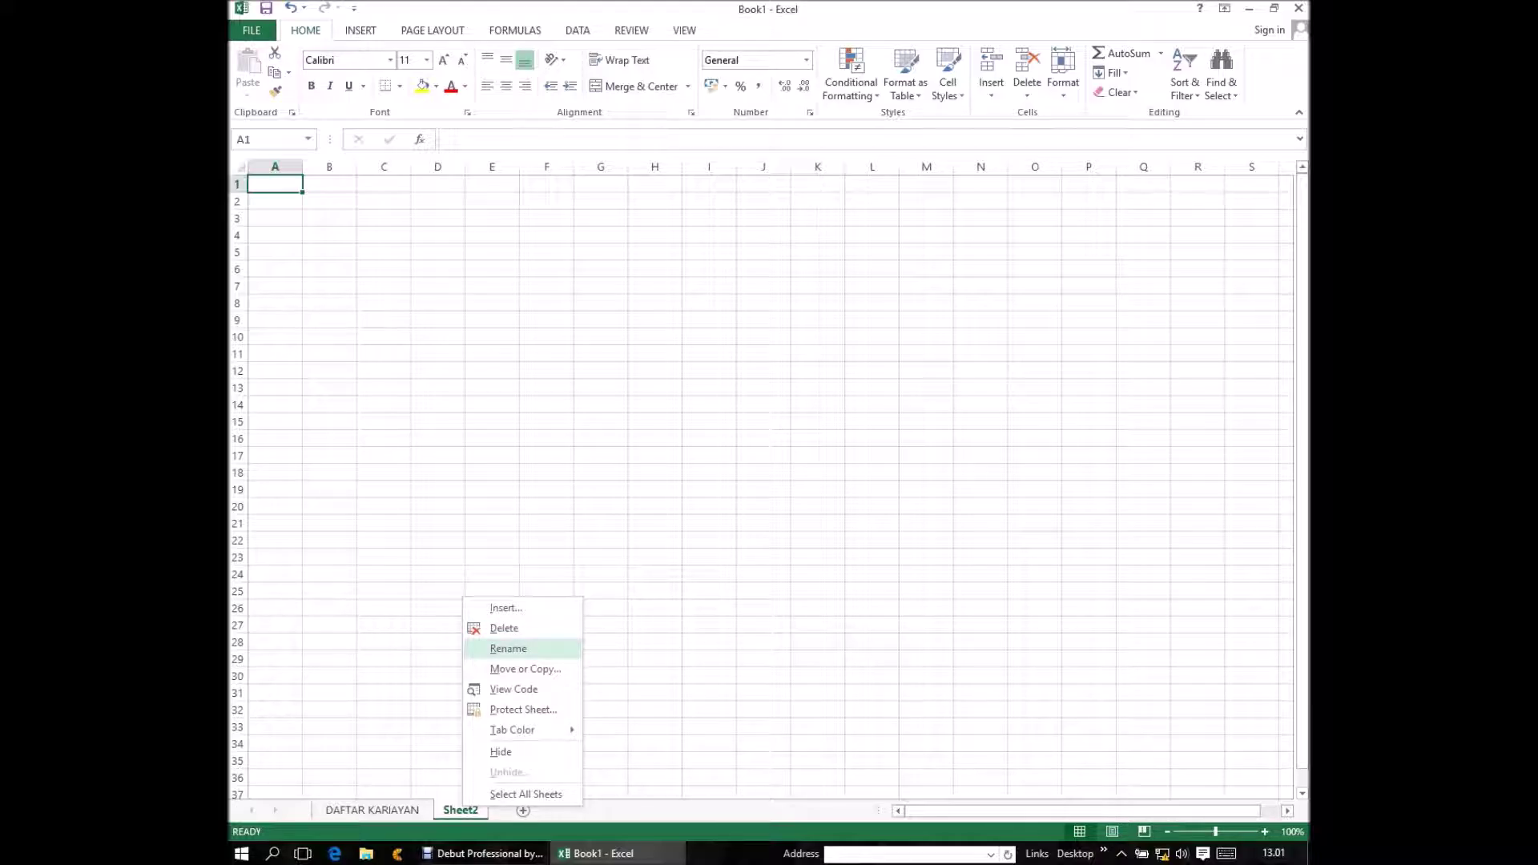
{"action": "left_click", "coordinate": [508, 648]}
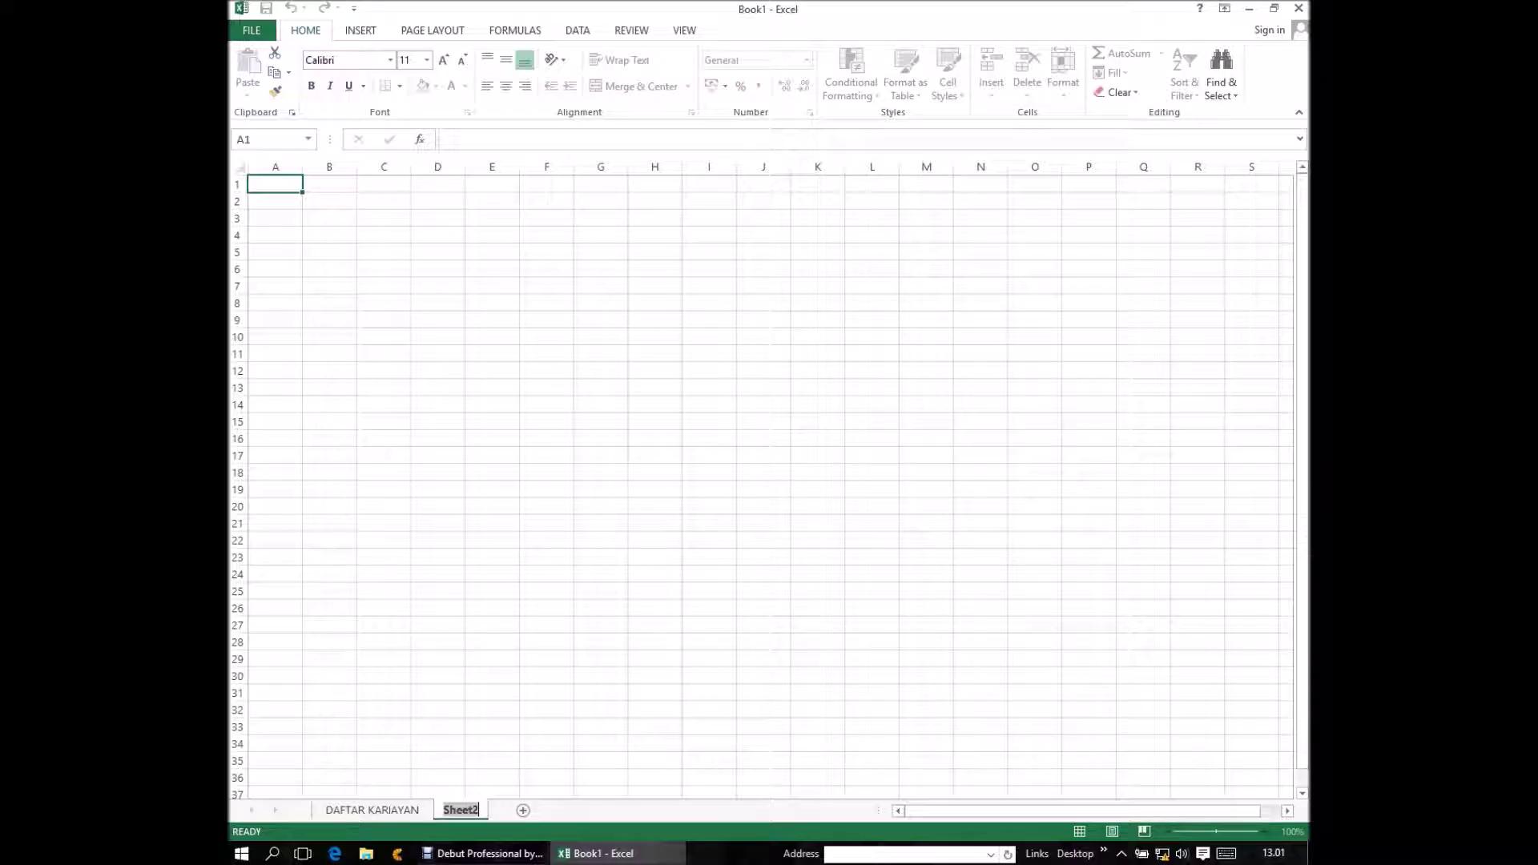
{"action": "type", "text": "S"}
{"action": "type", "text": "E"}
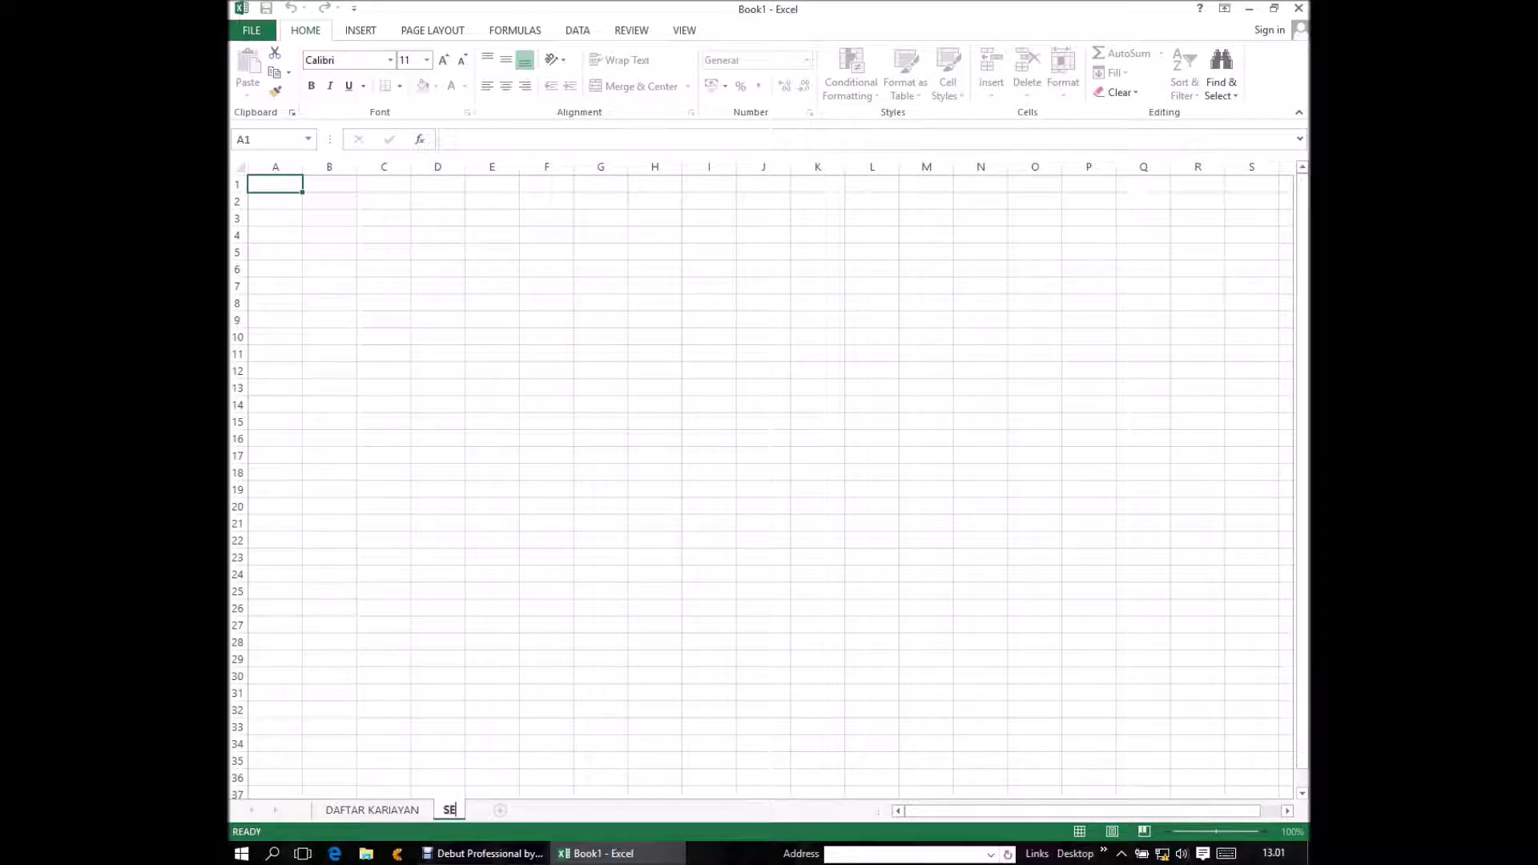
{"action": "type", "text": "I"}
{"action": "key", "text": "BackSpace"}
{"action": "key", "text": "Return"}
{"action": "type", "text": "LIP"}
{"action": "key", "text": "Return"}
{"action": "type", "text": "G"}
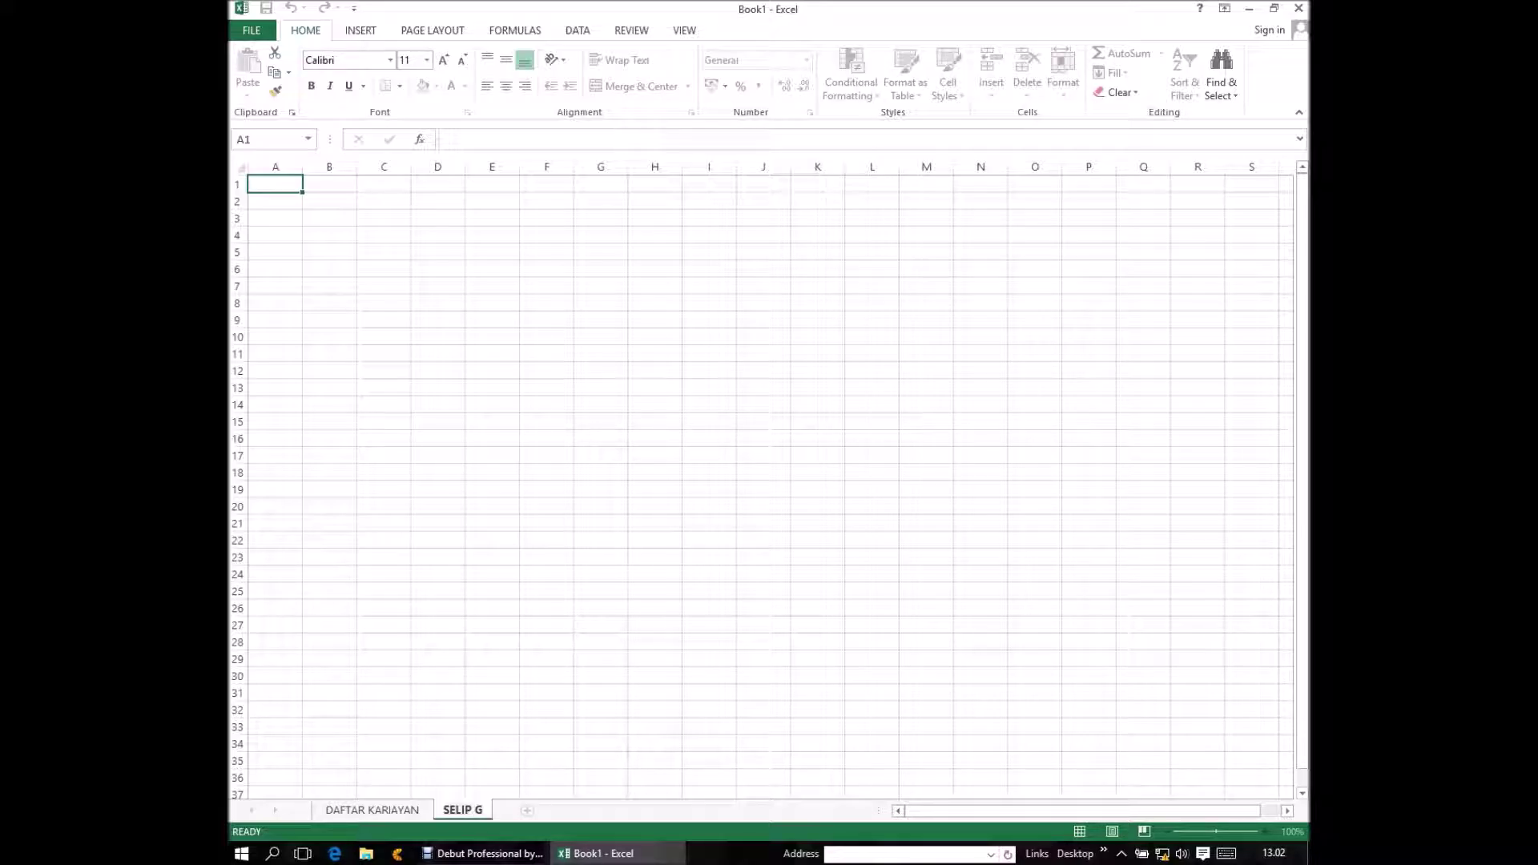
{"action": "type", "text": "AJI"}
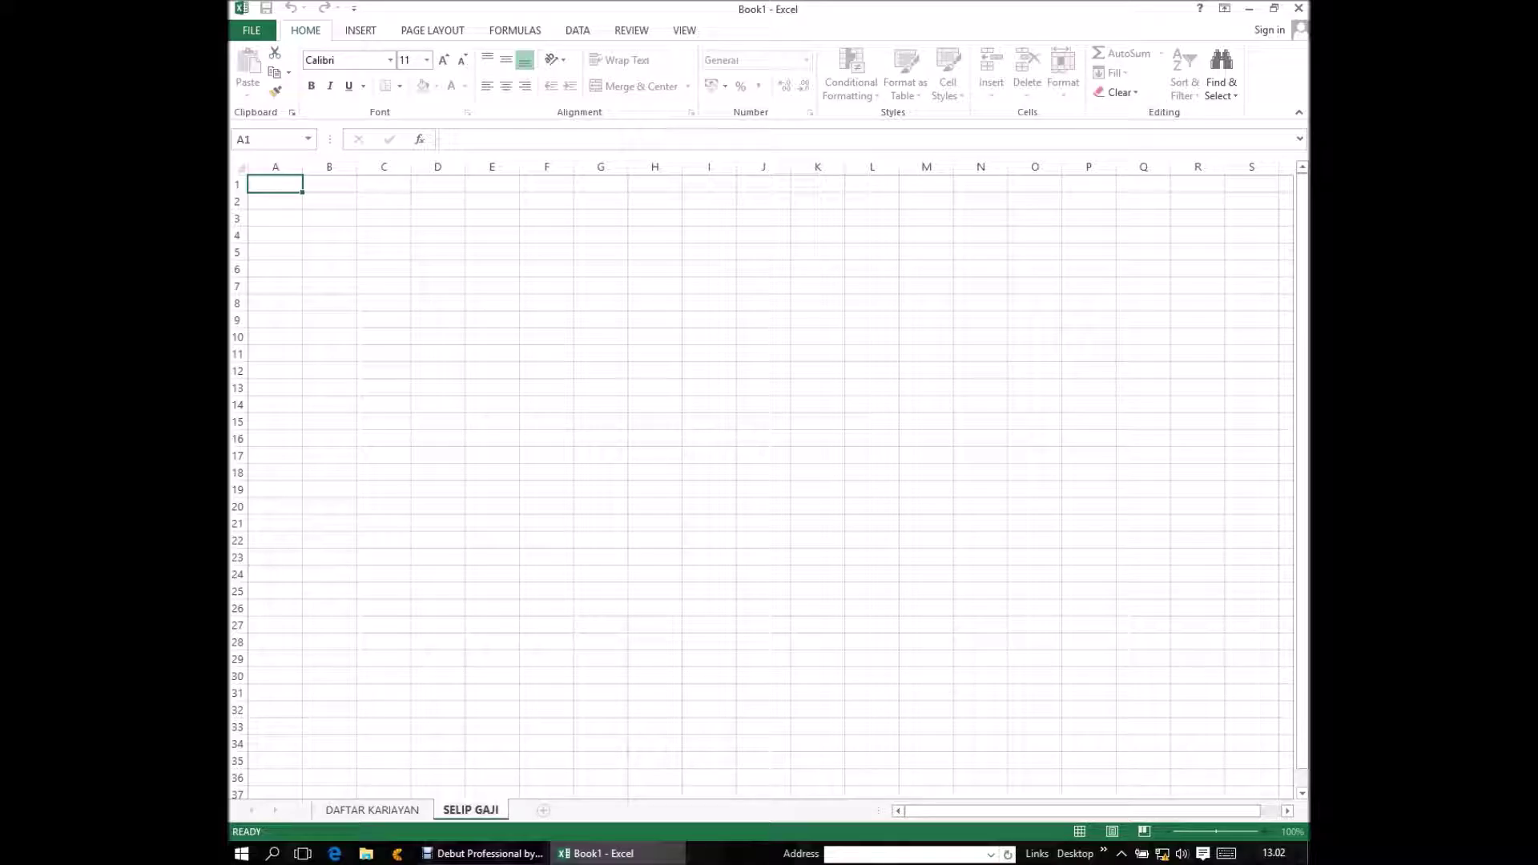
{"action": "key", "text": "Return"}
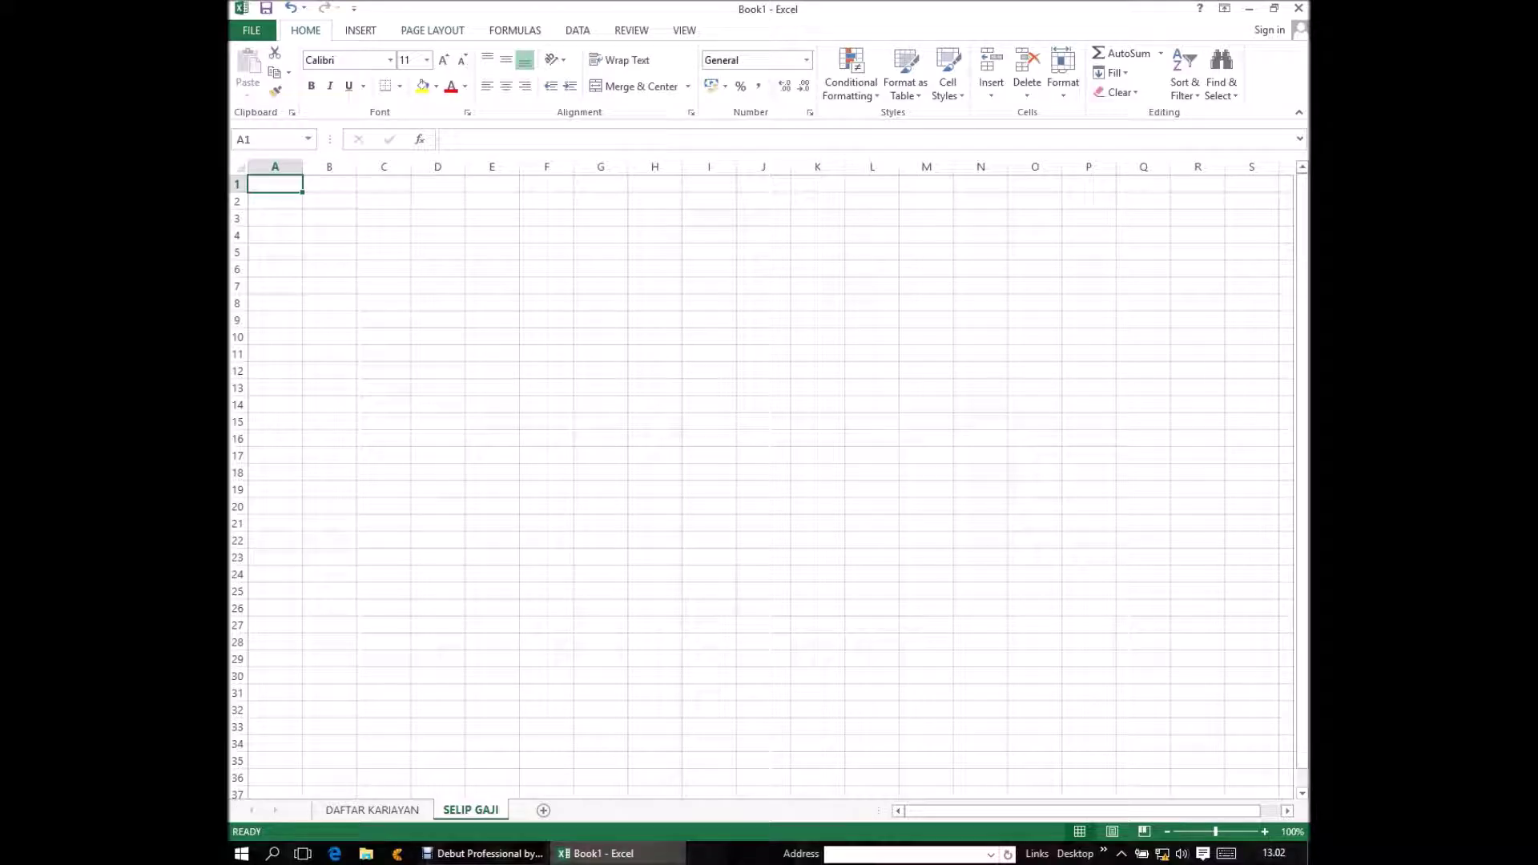
- Turn off gridline view for SELIP GAJI on Page Layout, then move to cell D6
{"action": "left_click", "coordinate": [432, 31]}
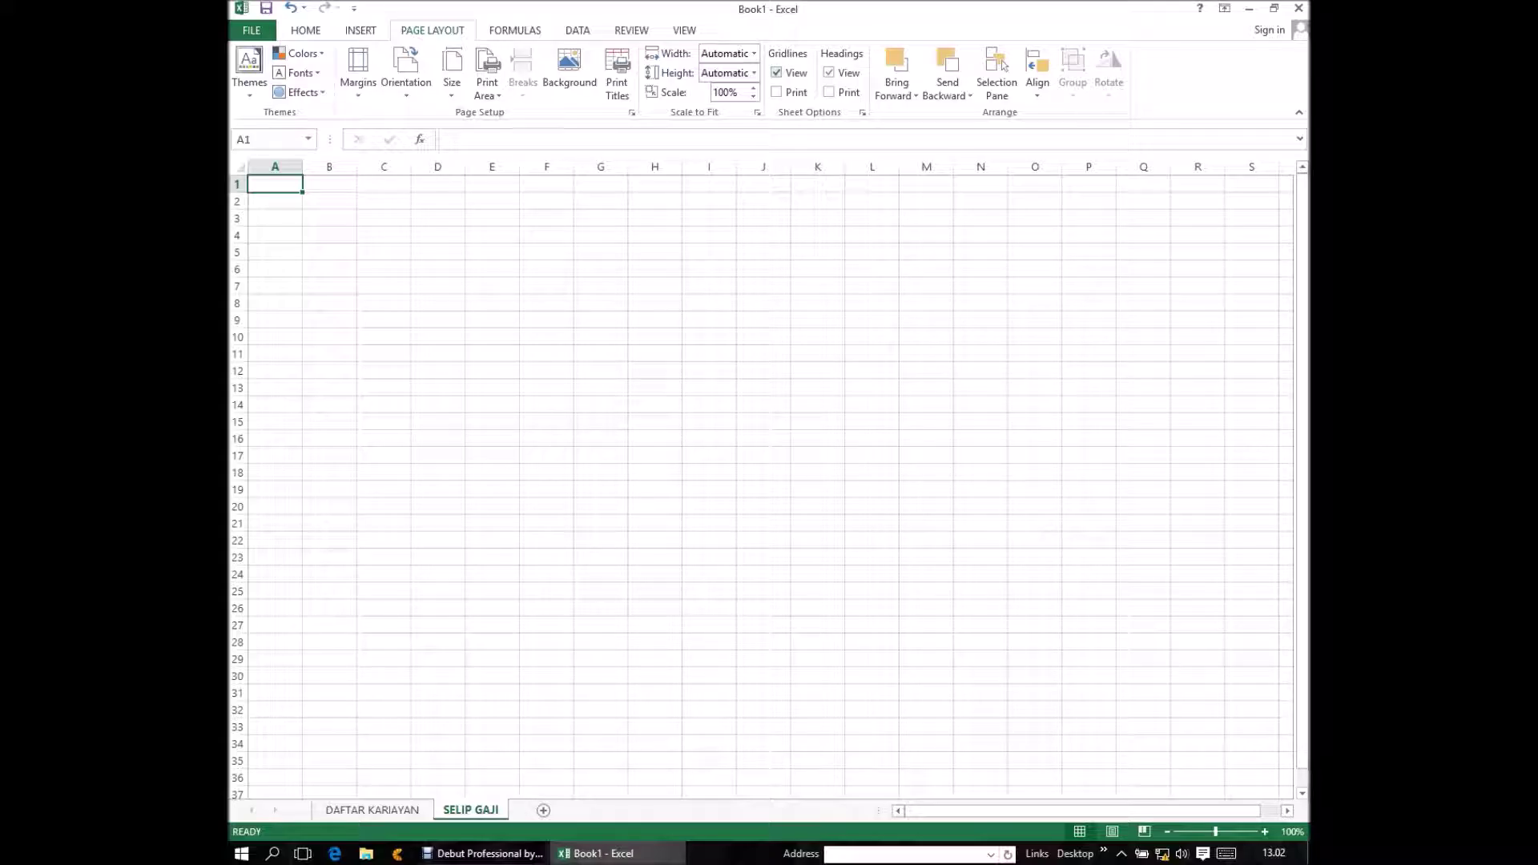
{"action": "left_click", "coordinate": [776, 72]}
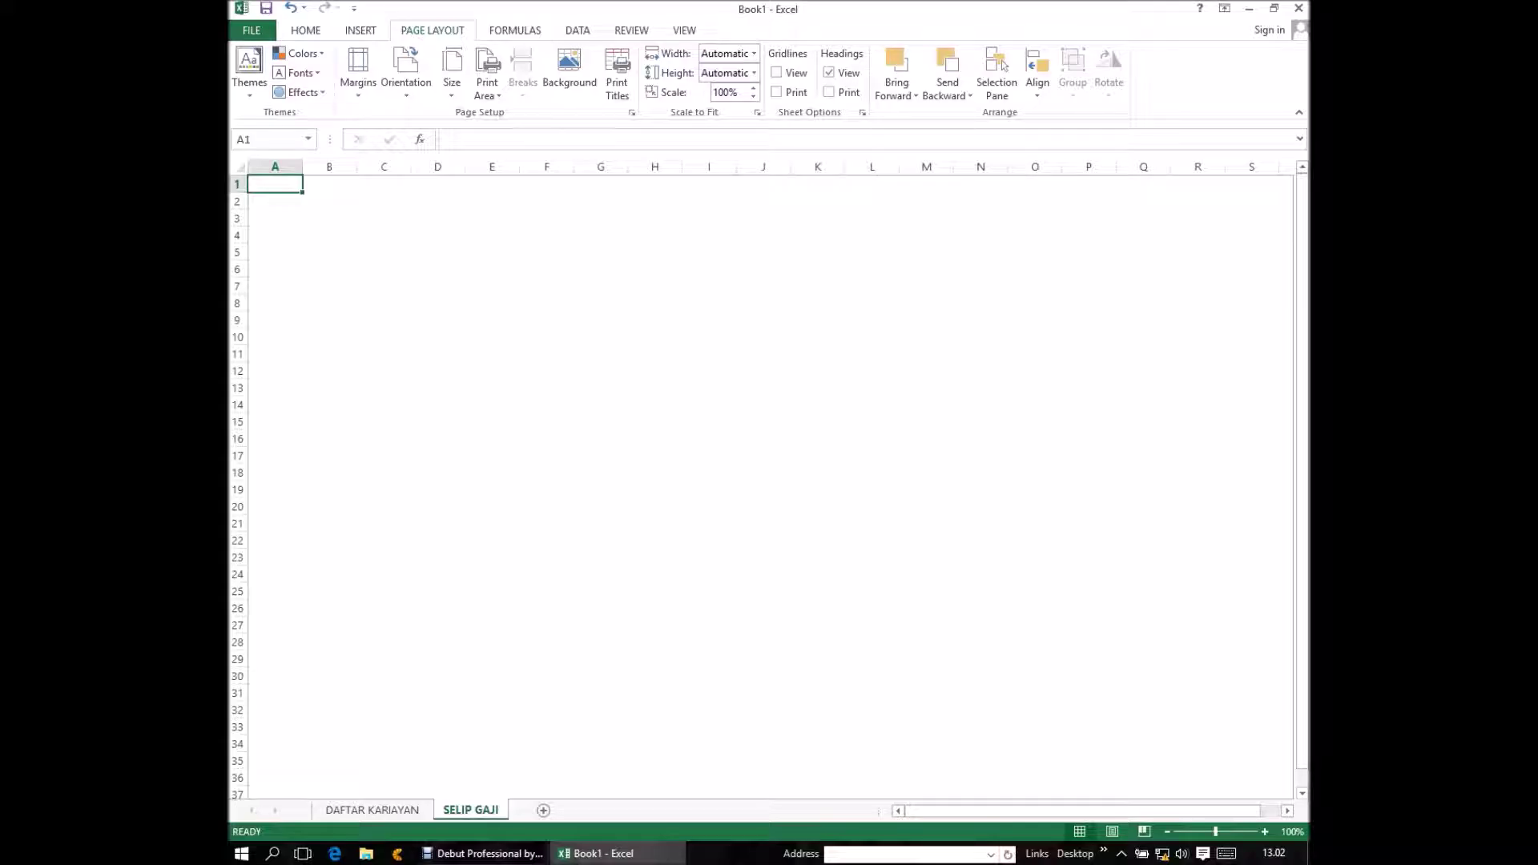
{"action": "left_click", "coordinate": [437, 319]}
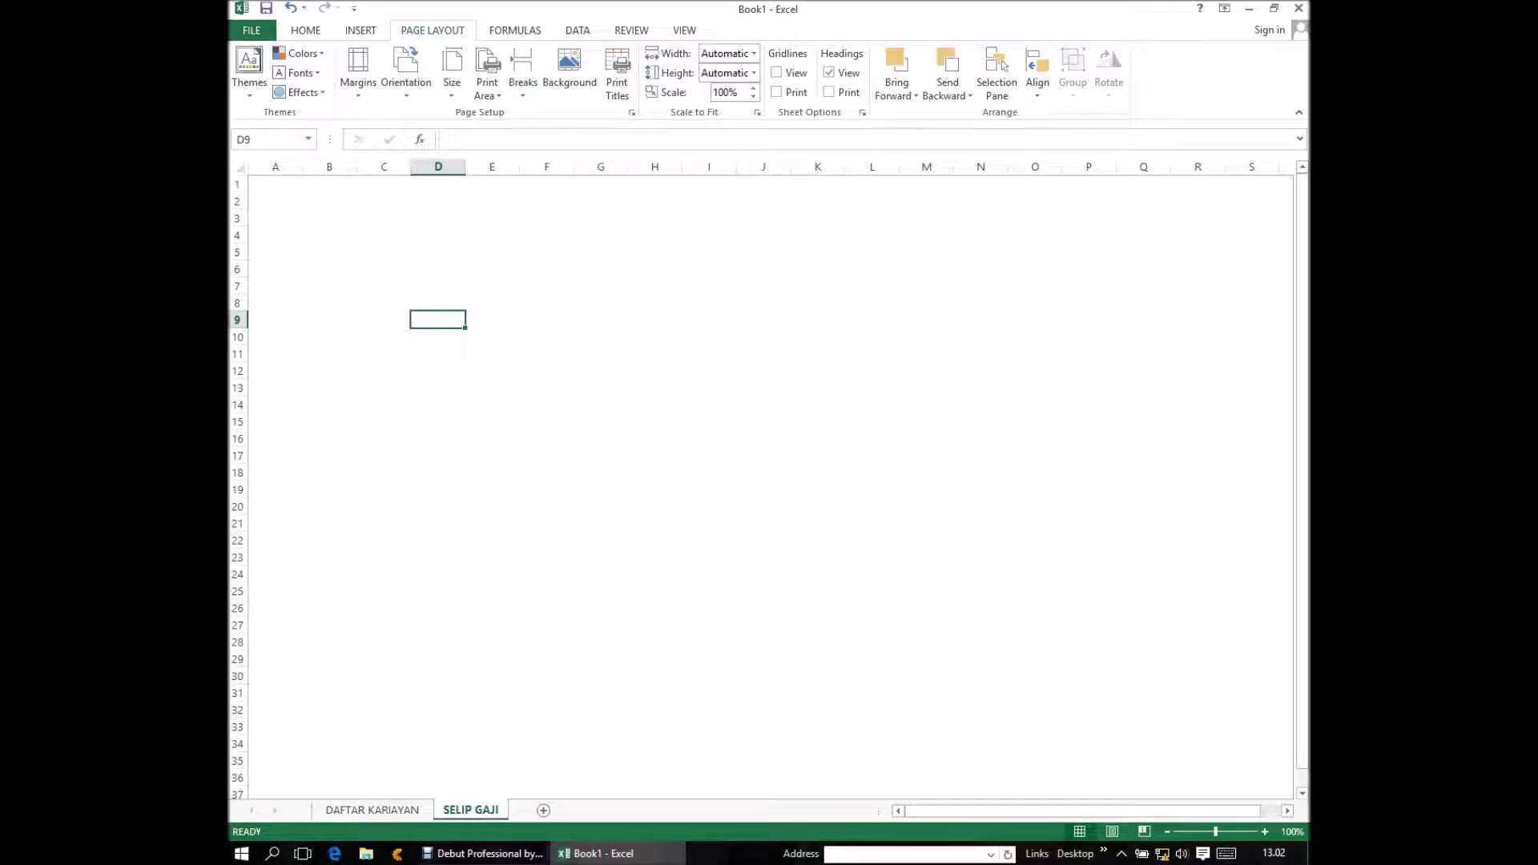
{"action": "key", "text": "Up"}
{"action": "key", "text": "Up"}
{"action": "key", "text": "Up"}
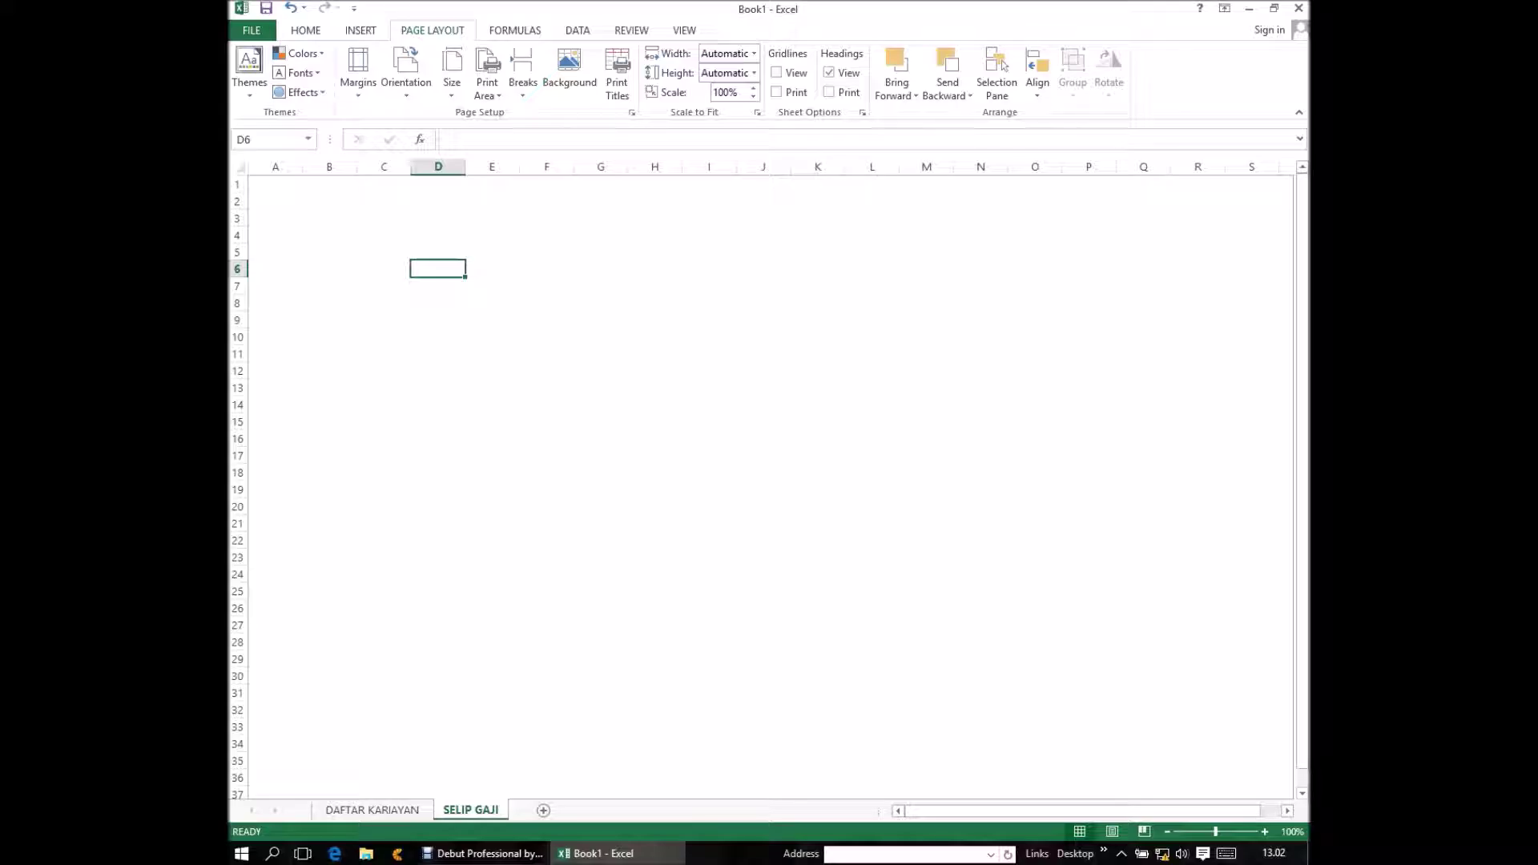
- Clear the stray A from D6, enter NAMA in D5, and begin a formula in E5
{"action": "type", "text": "A"}
{"action": "key", "text": "BackSpace"}
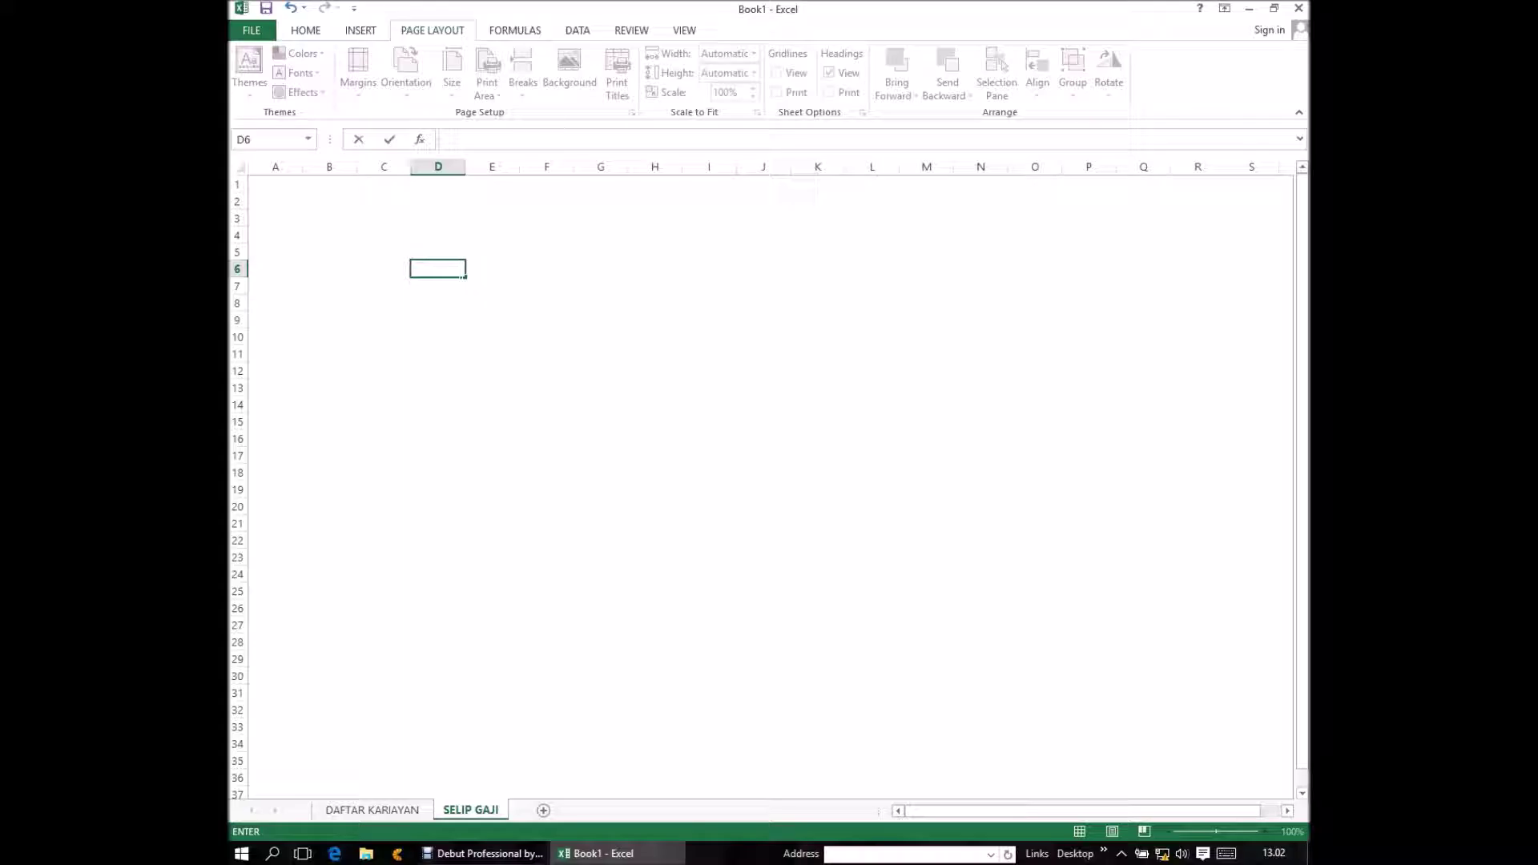
{"action": "key", "text": "Up"}
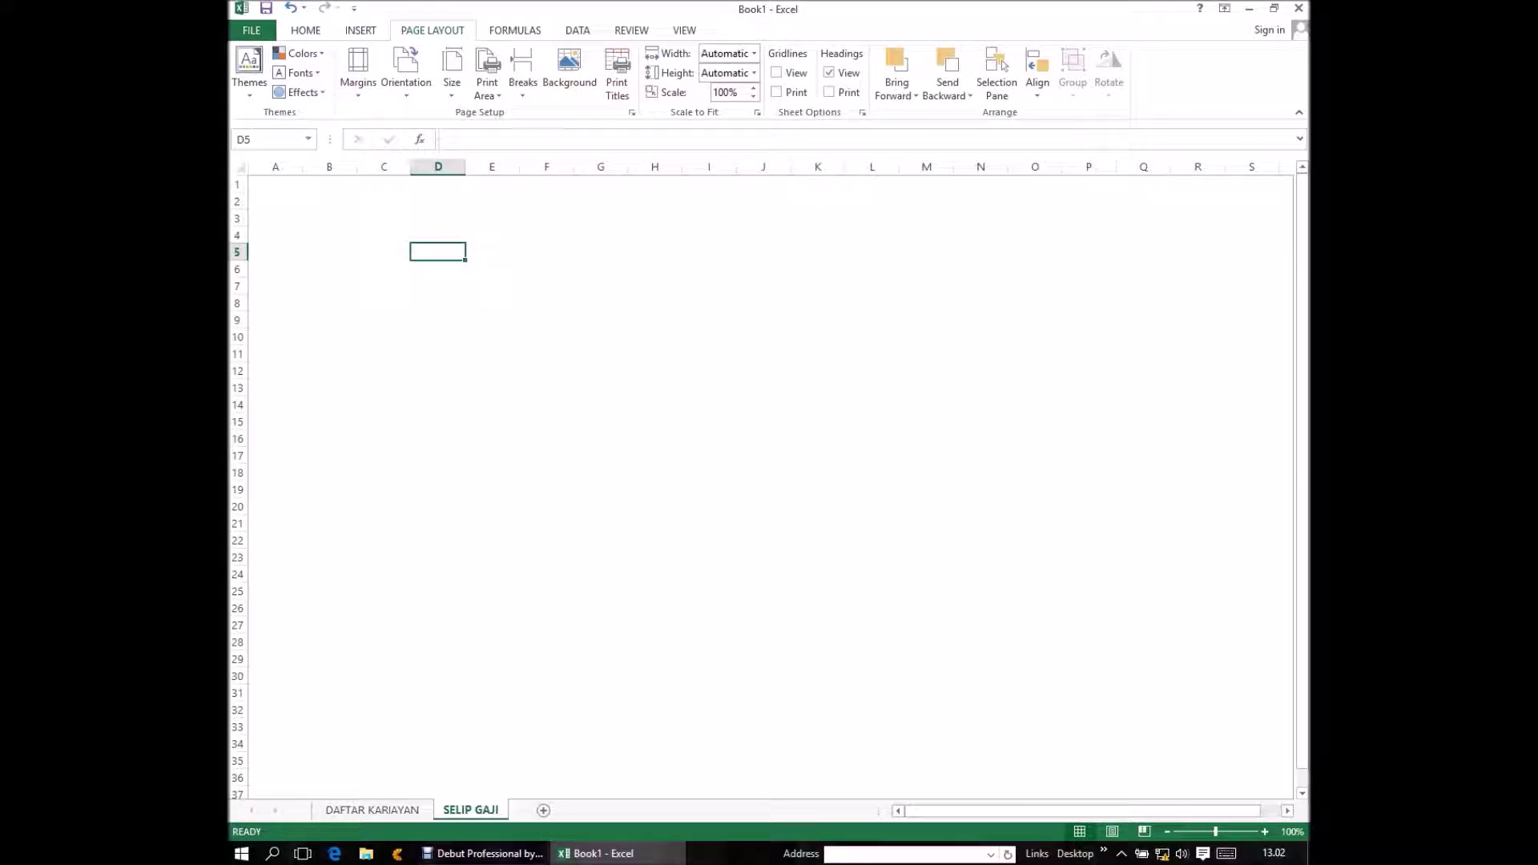
{"action": "type", "text": "N"}
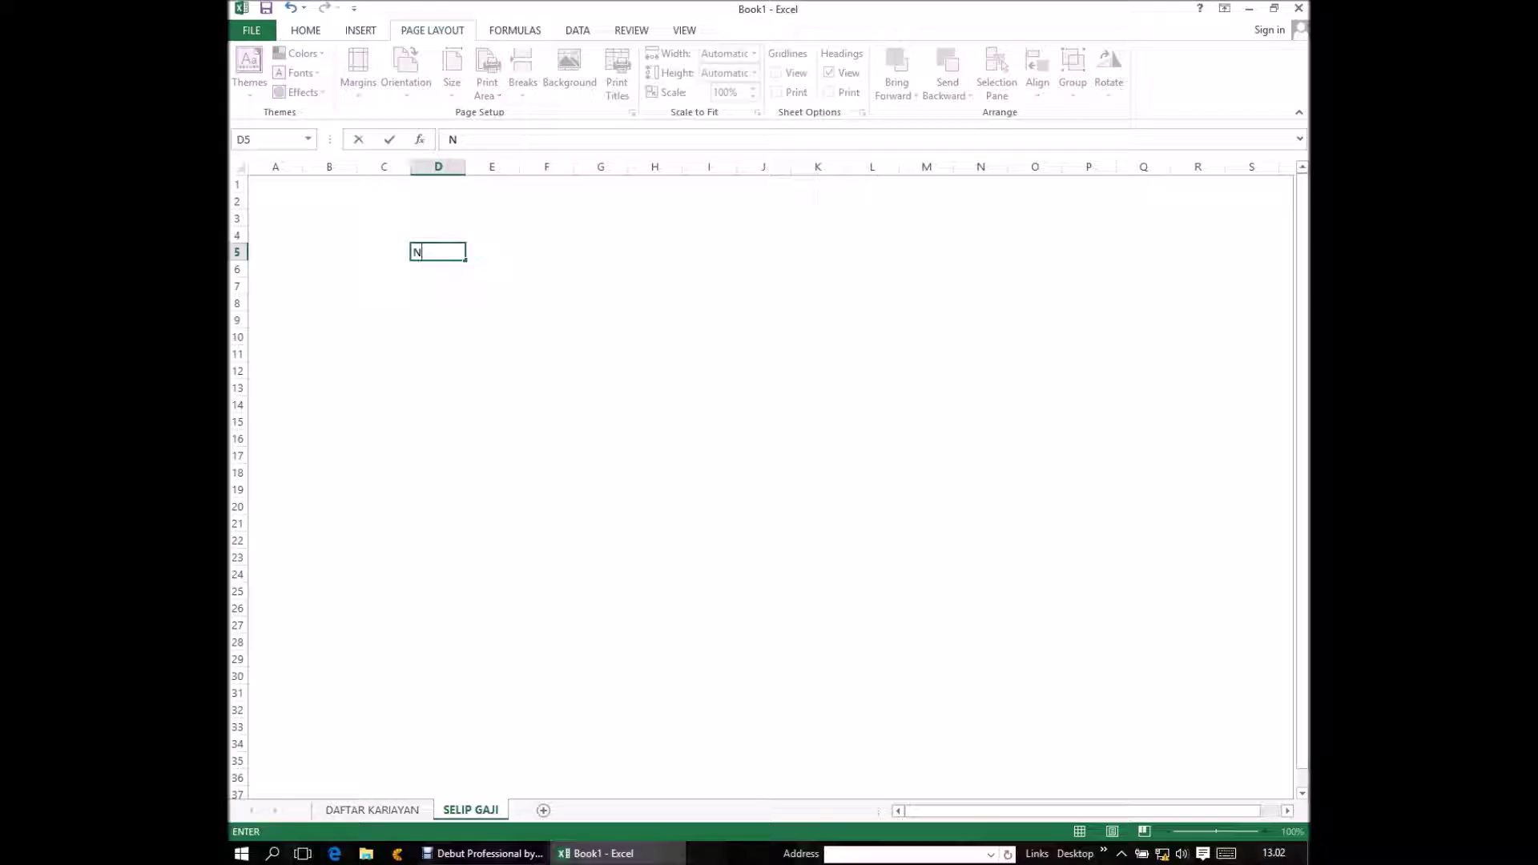
{"action": "type", "text": "AMA"}
{"action": "key", "text": "Return"}
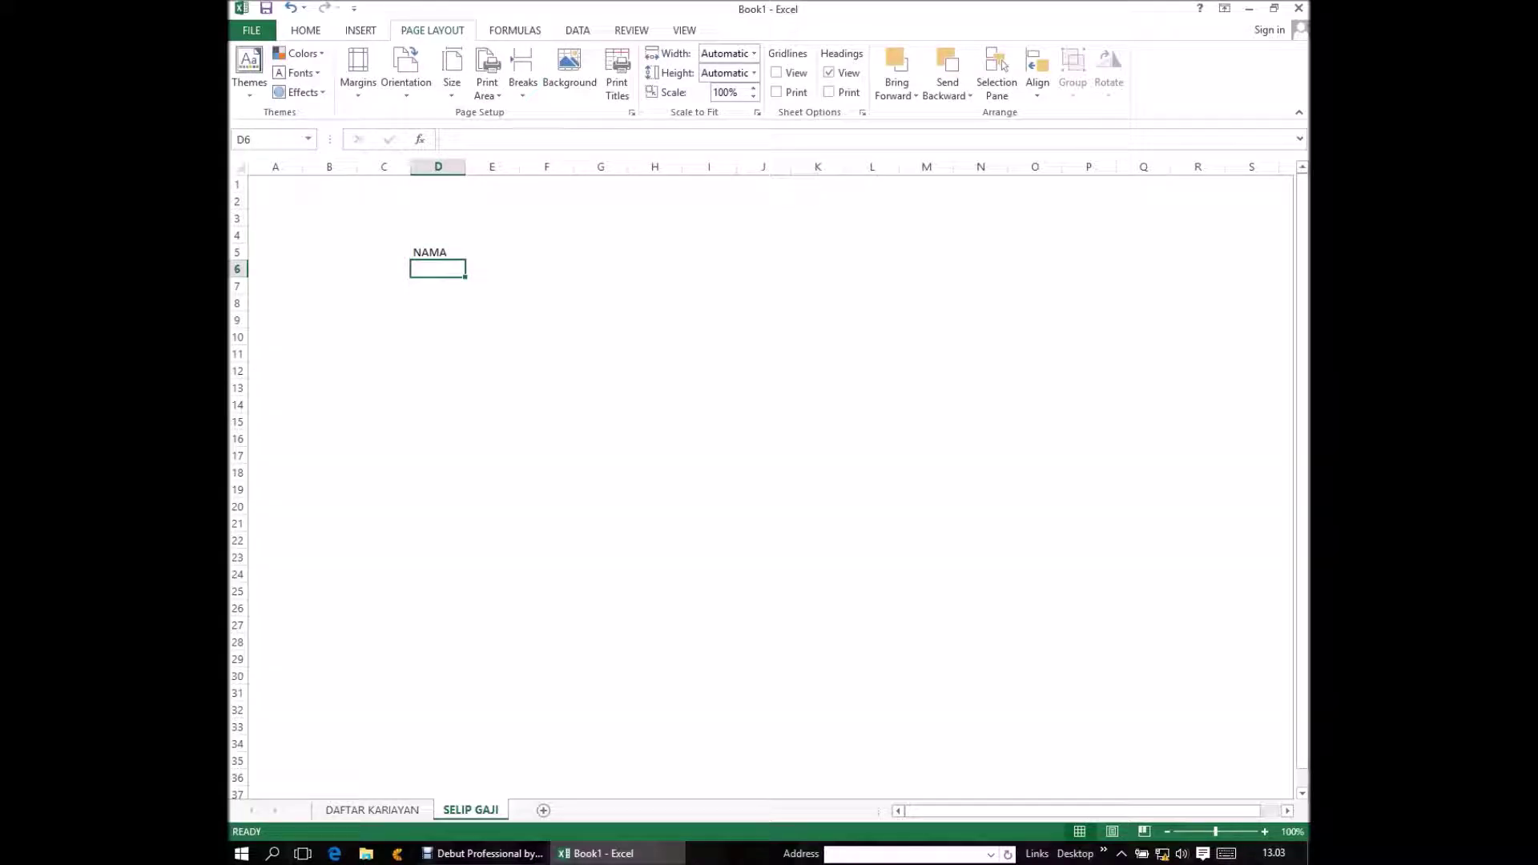
{"action": "left_click", "coordinate": [492, 269]}
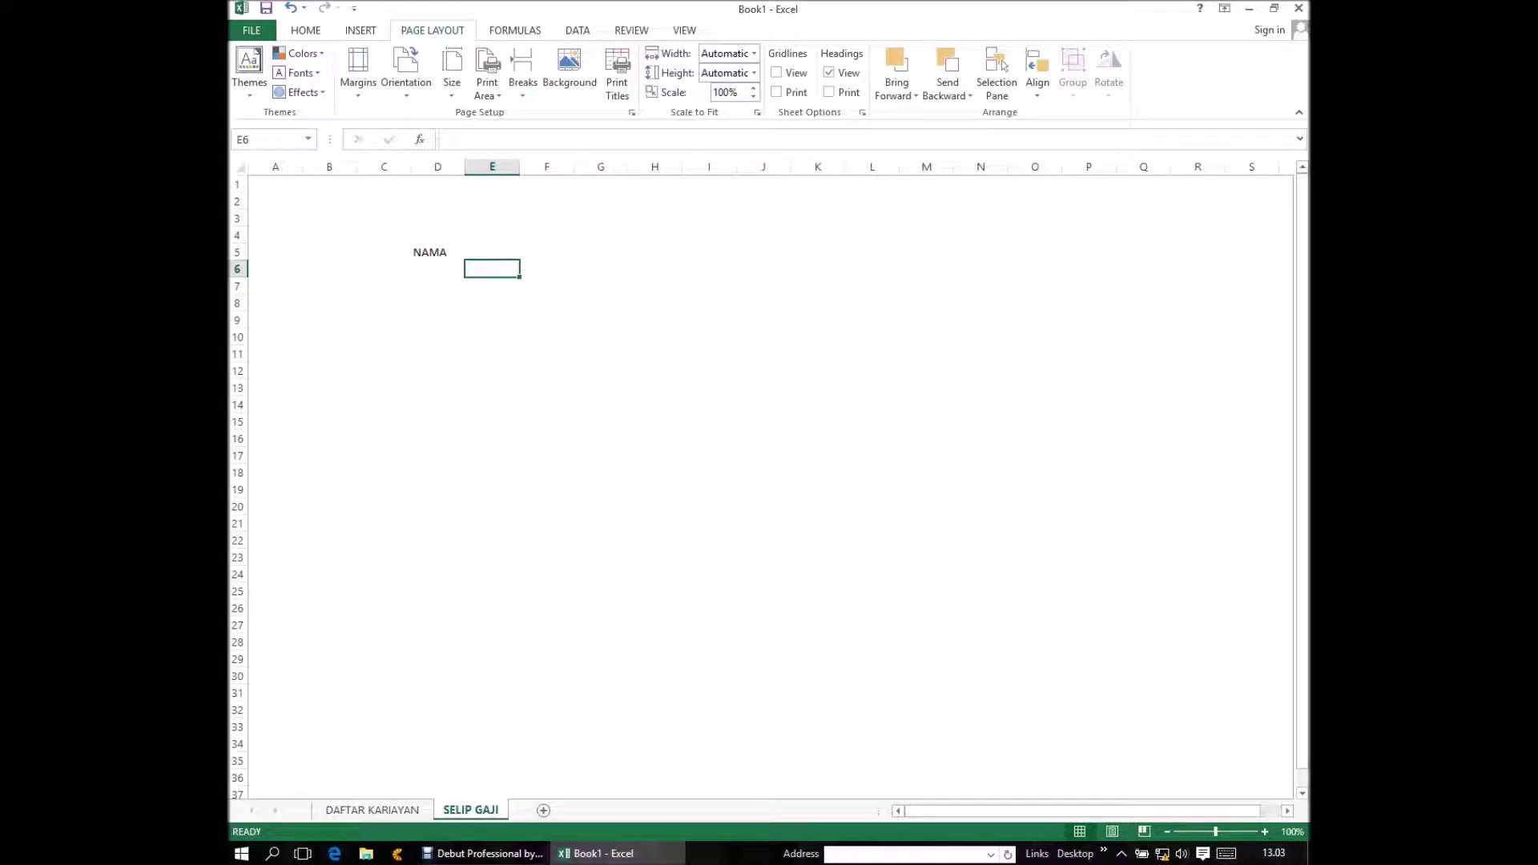
{"action": "left_click", "coordinate": [492, 251]}
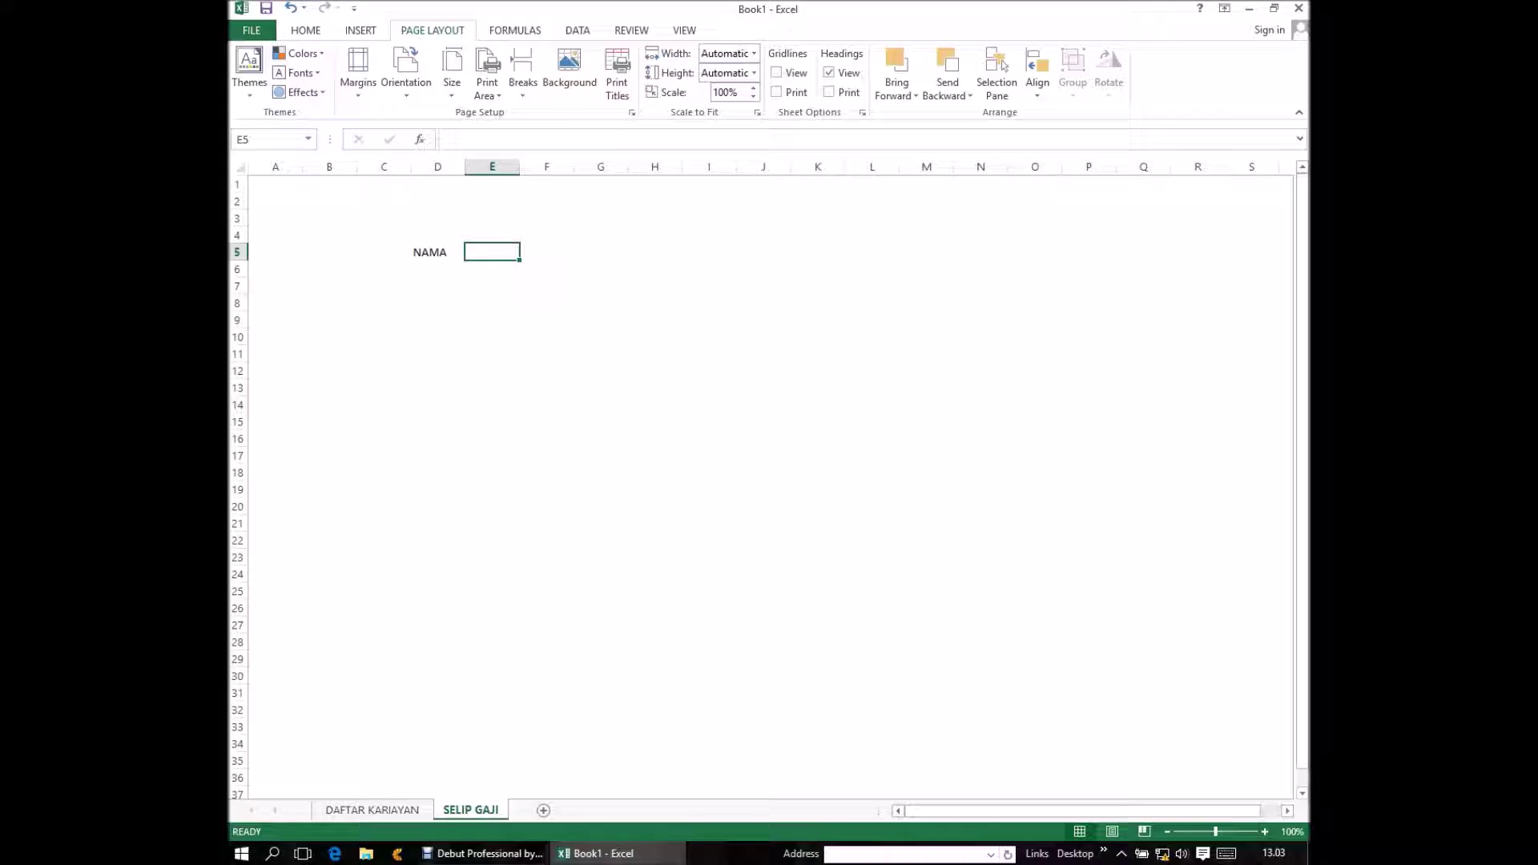
{"action": "type", "text": "="}
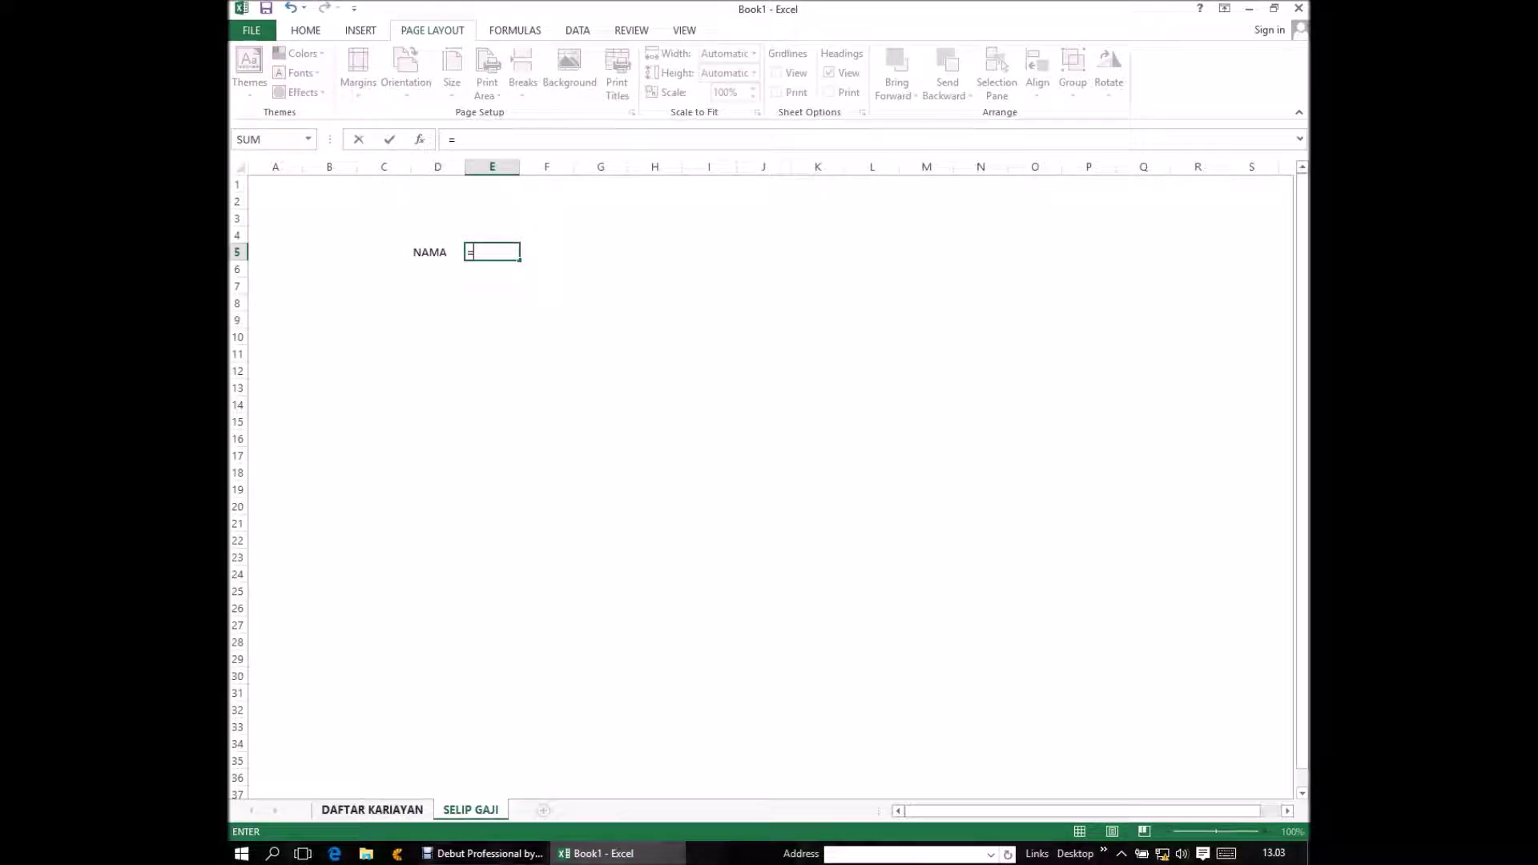
- Point E5's formula at DAFTAR KARIAYAN cell C8 to show the first employee's name
{"action": "key", "text": "ctrl+Page_Up"}
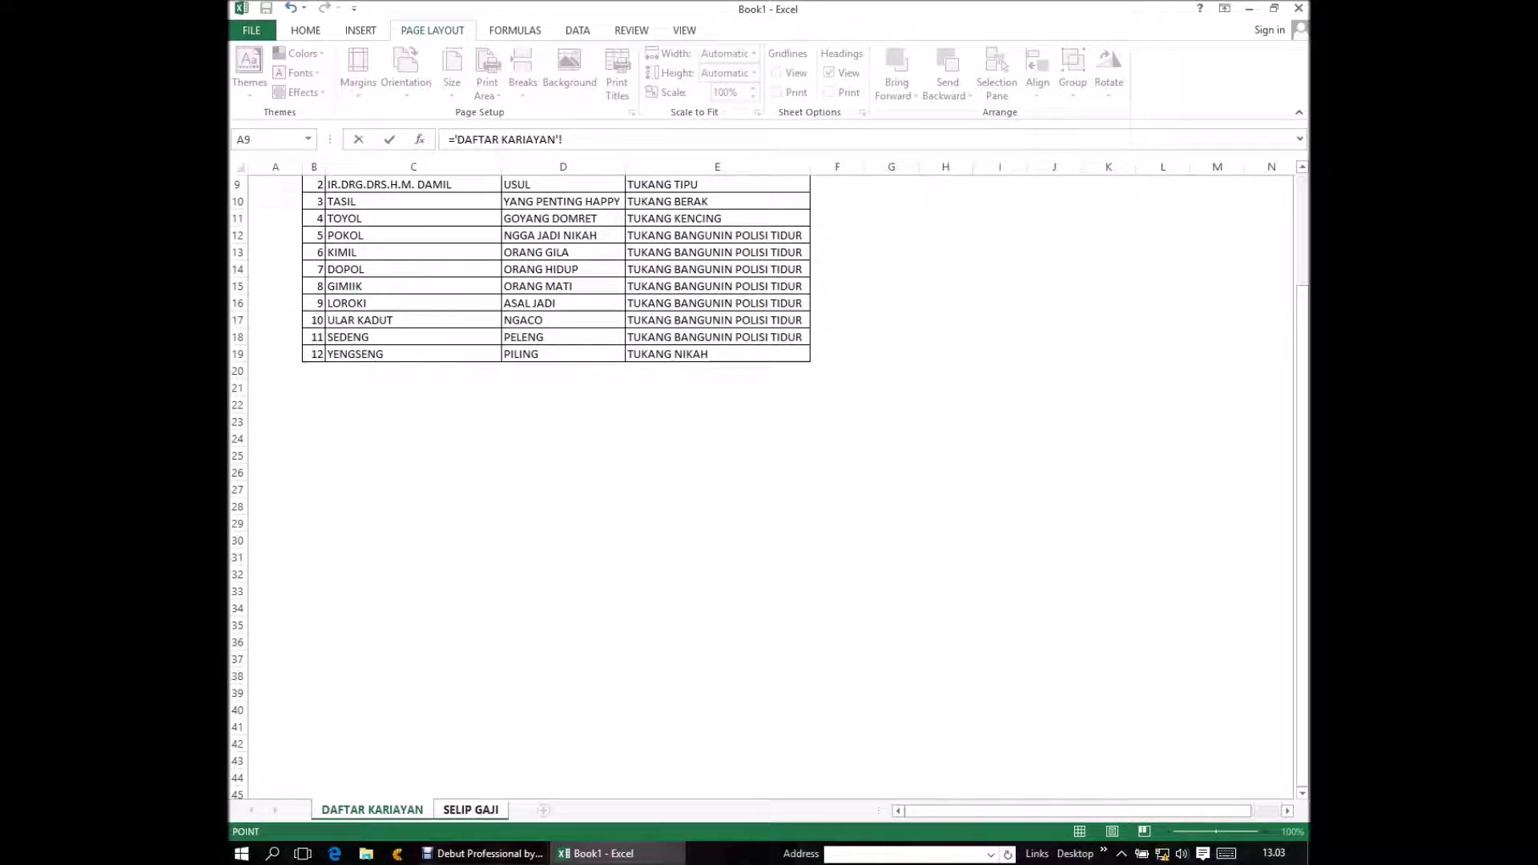
{"action": "scroll", "coordinate": [716, 401], "scroll_direction": "up", "scroll_amount": 2}
{"action": "left_click", "coordinate": [717, 183]}
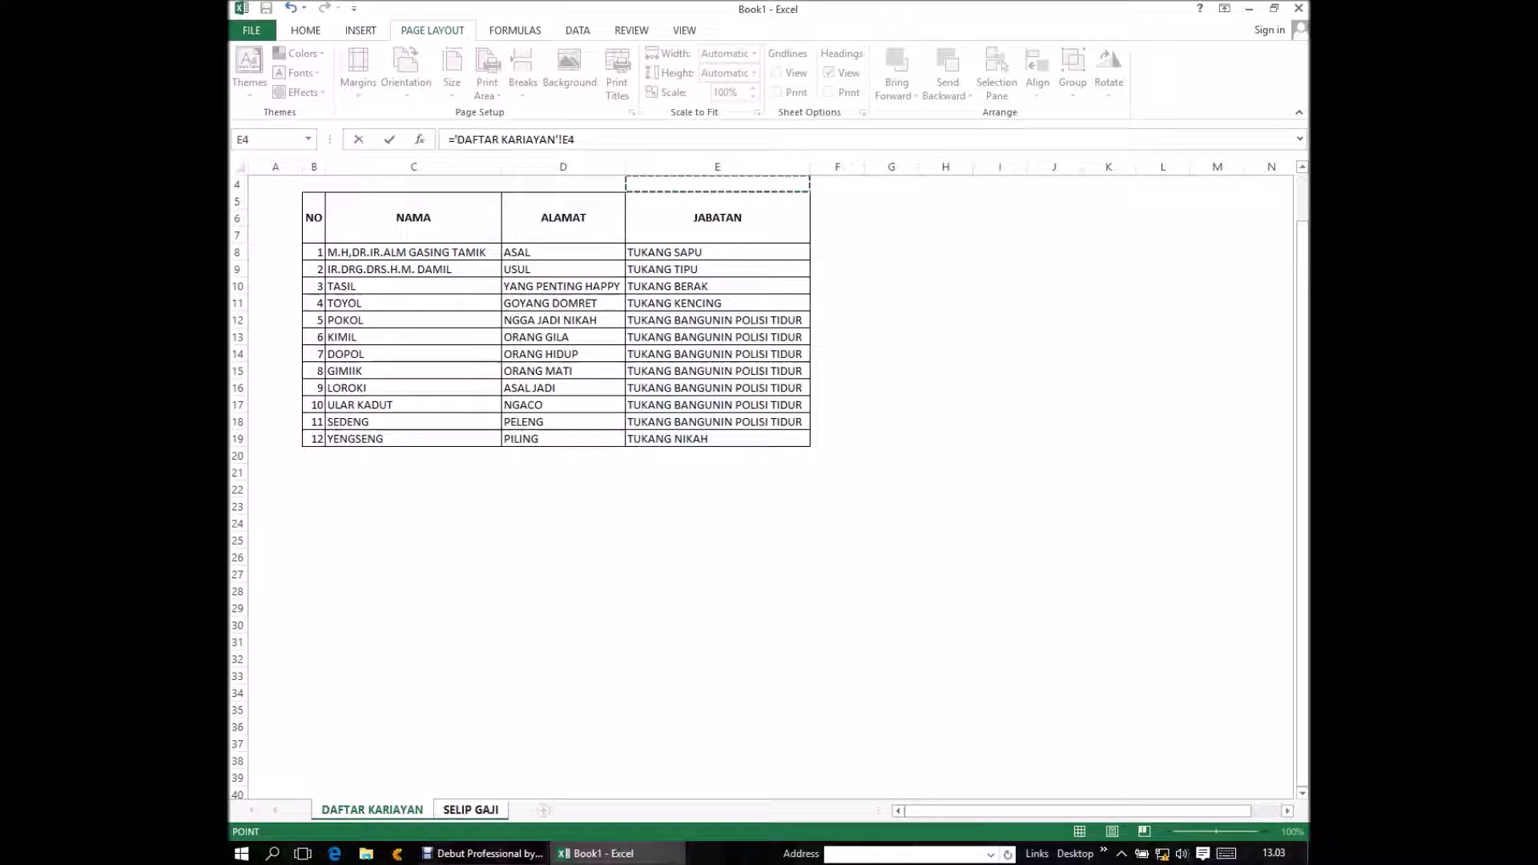
{"action": "left_click", "coordinate": [313, 269]}
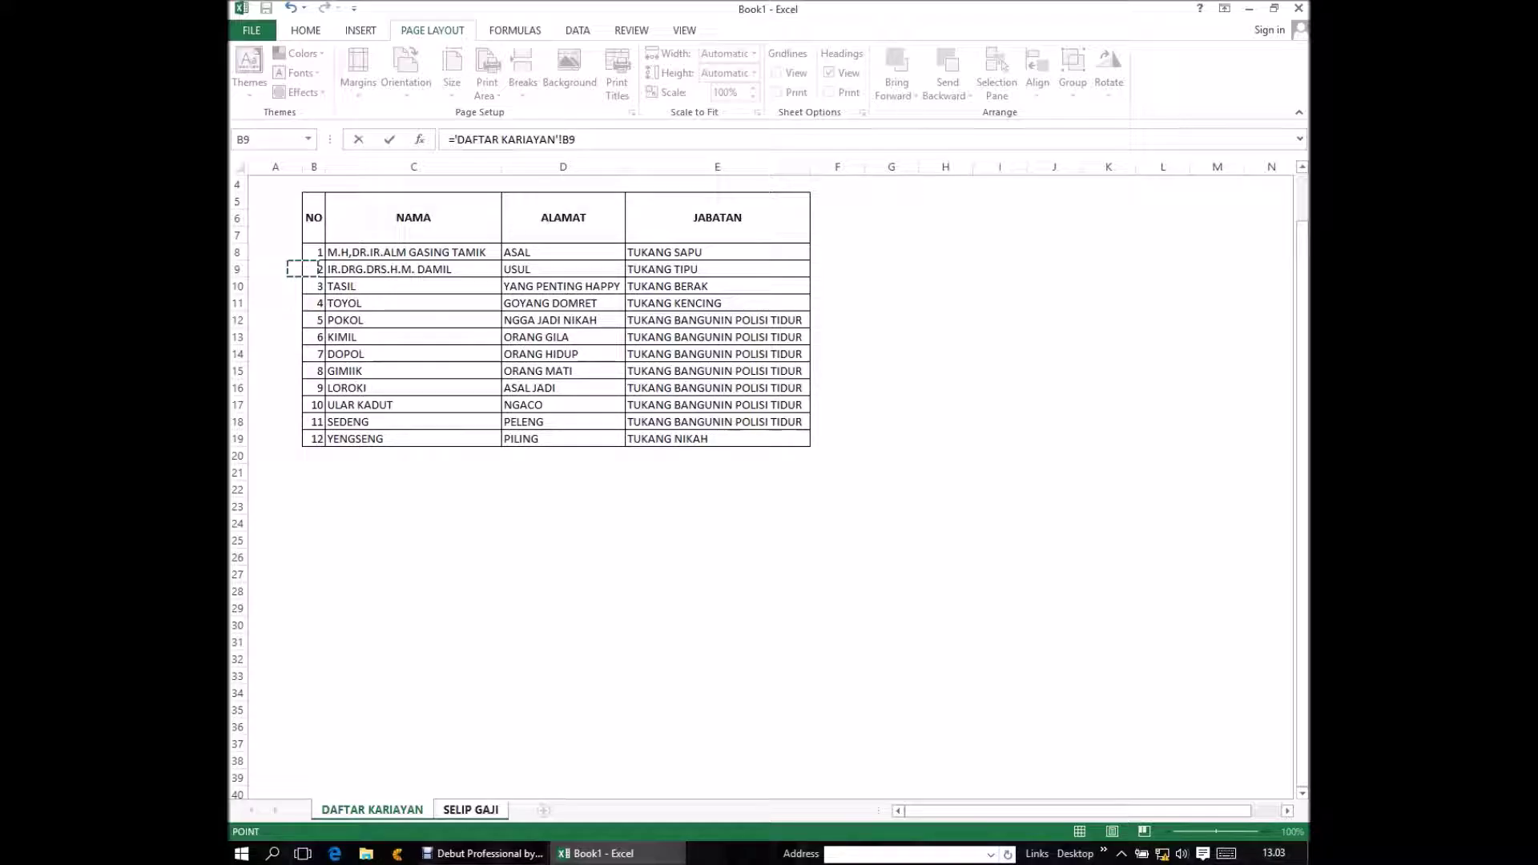
{"action": "key", "text": "Up"}
{"action": "key", "text": "Right"}
{"action": "key", "text": "ctrl+Page_Down"}
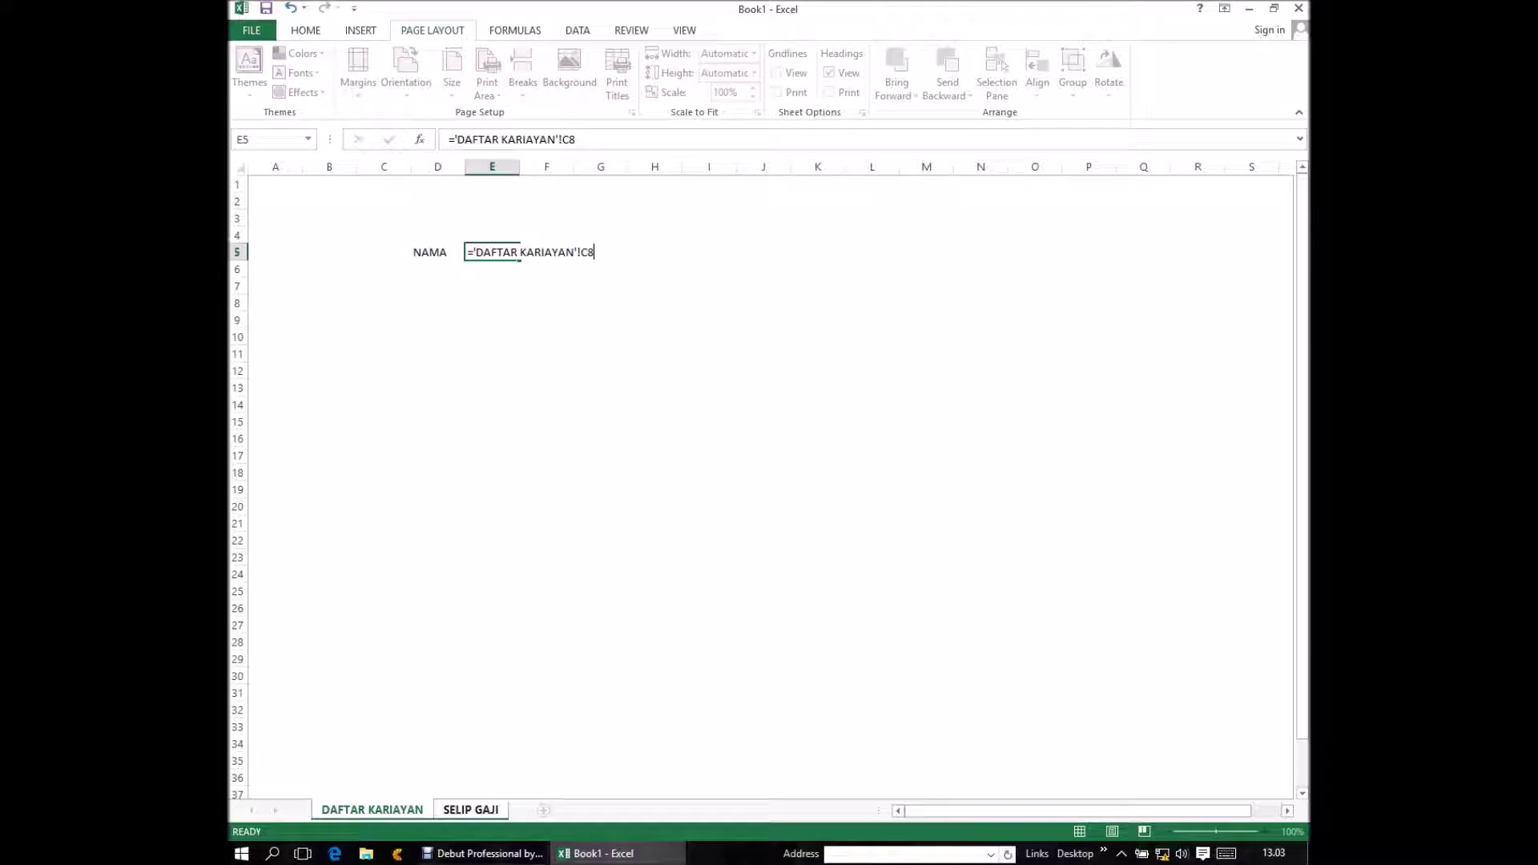
{"action": "key", "text": "Return"}
{"action": "left_click", "coordinate": [437, 269]}
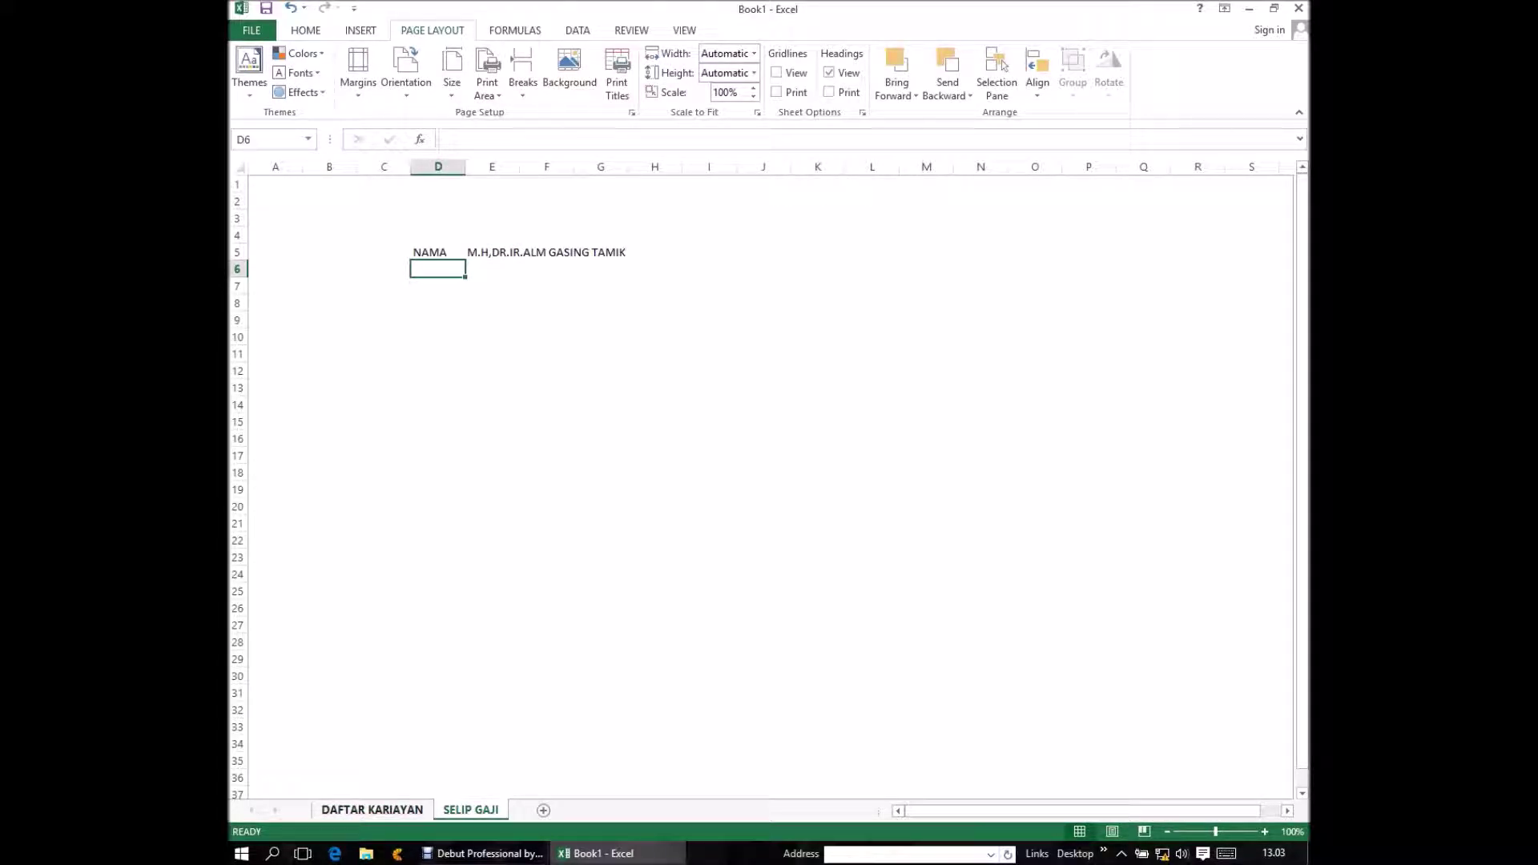
{"action": "type", "text": "2016"}
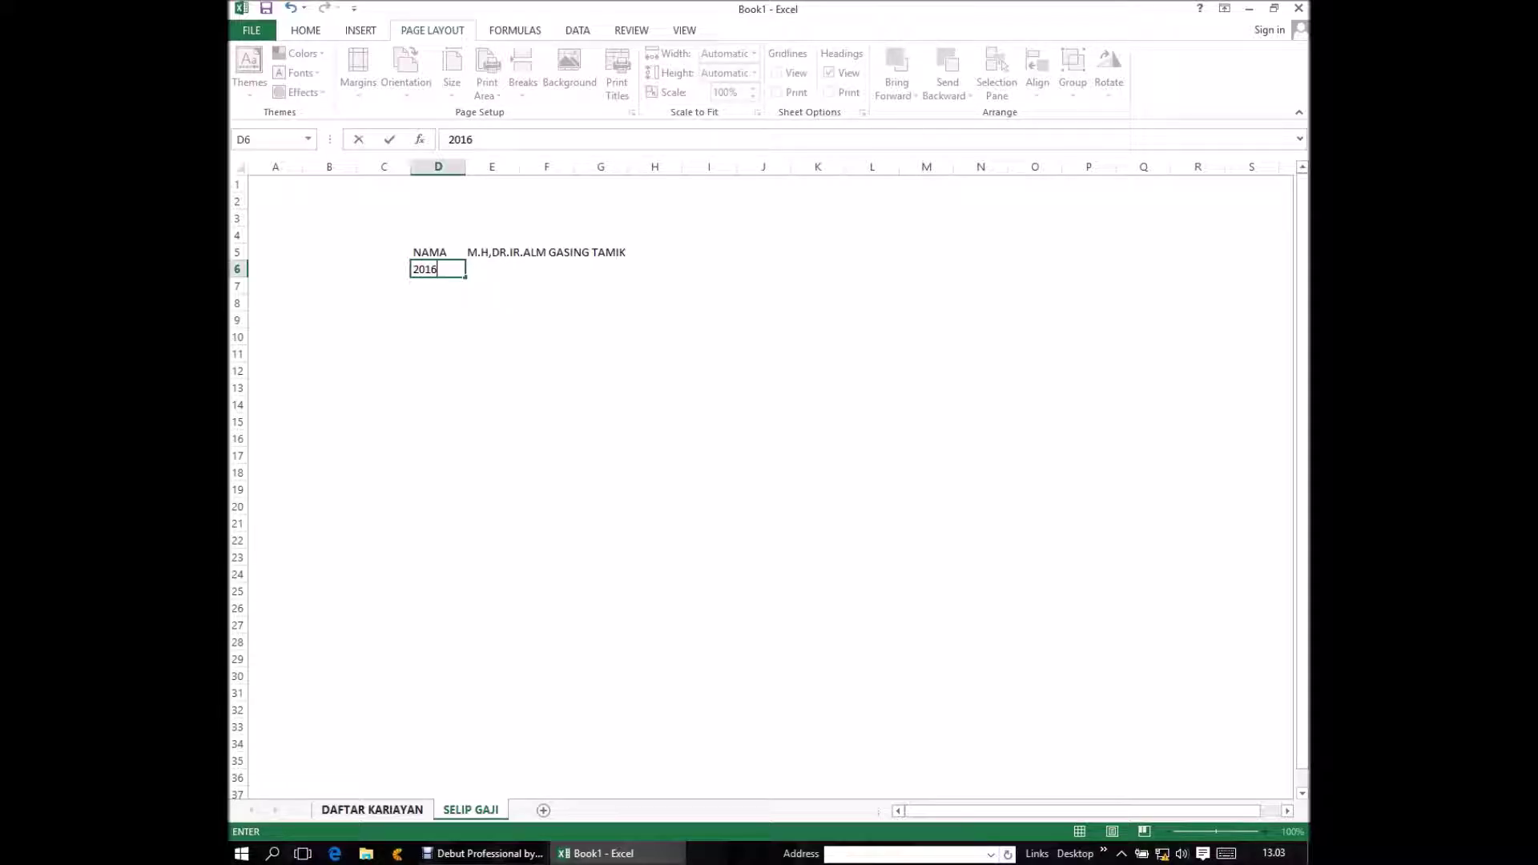
{"action": "key", "text": "Return"}
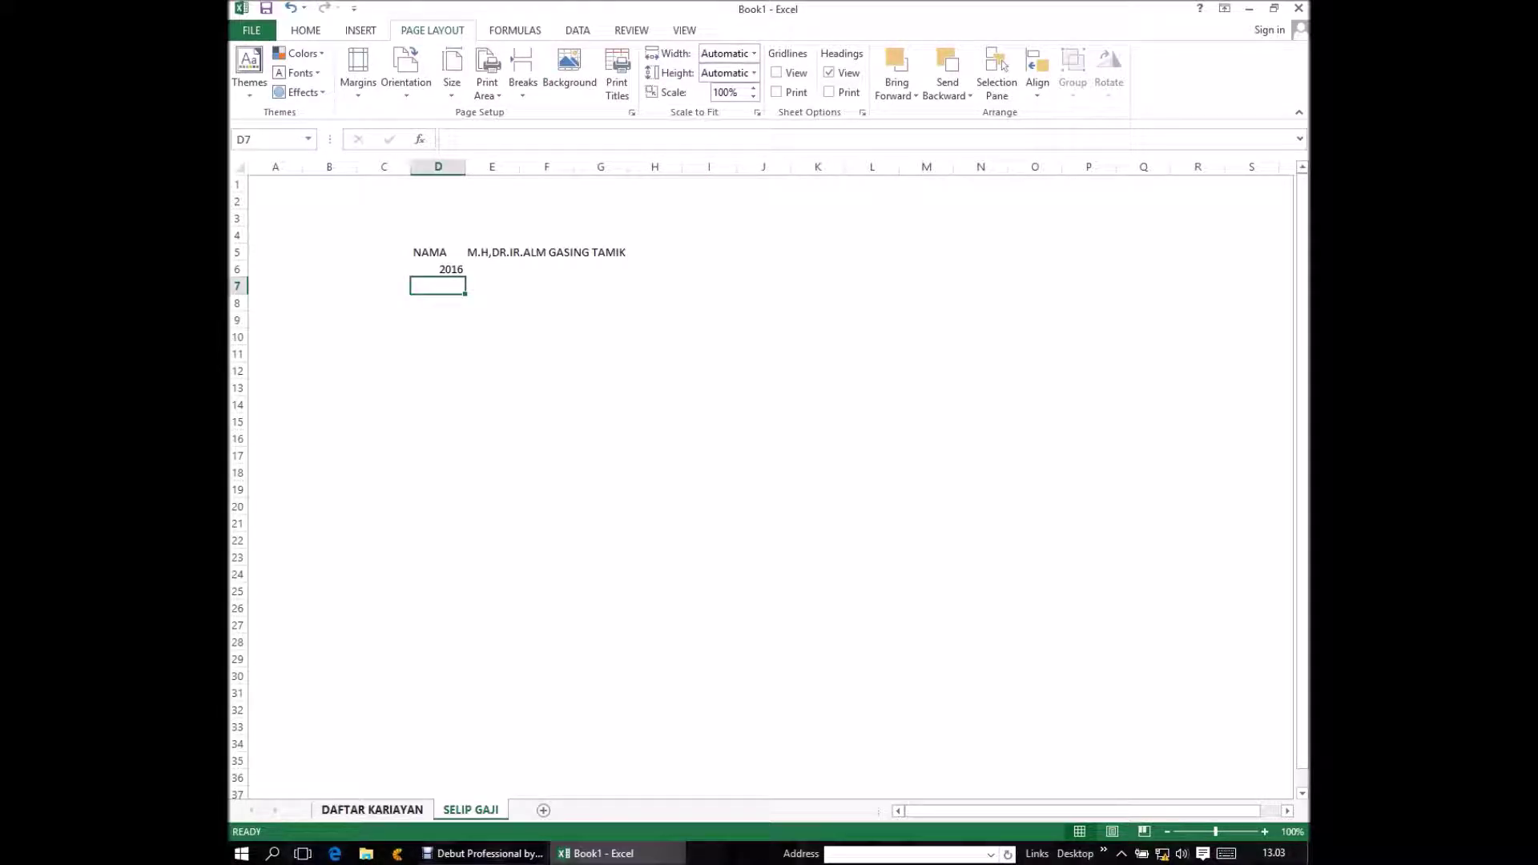
{"action": "left_click", "coordinate": [439, 269]}
{"action": "left_click", "coordinate": [438, 253]}
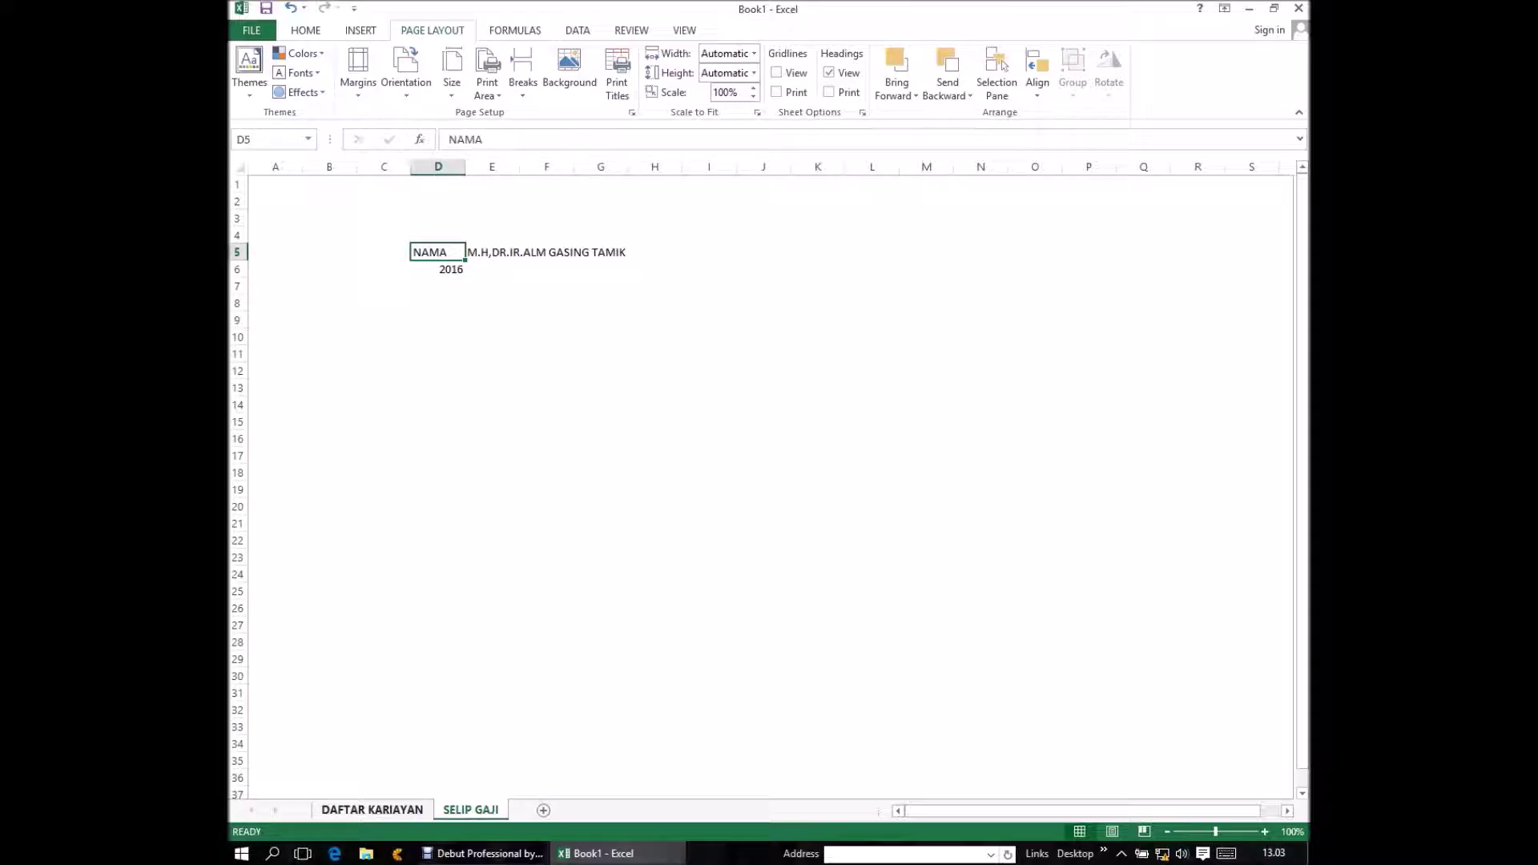
{"action": "left_click", "coordinate": [492, 252]}
{"action": "left_click", "coordinate": [655, 253]}
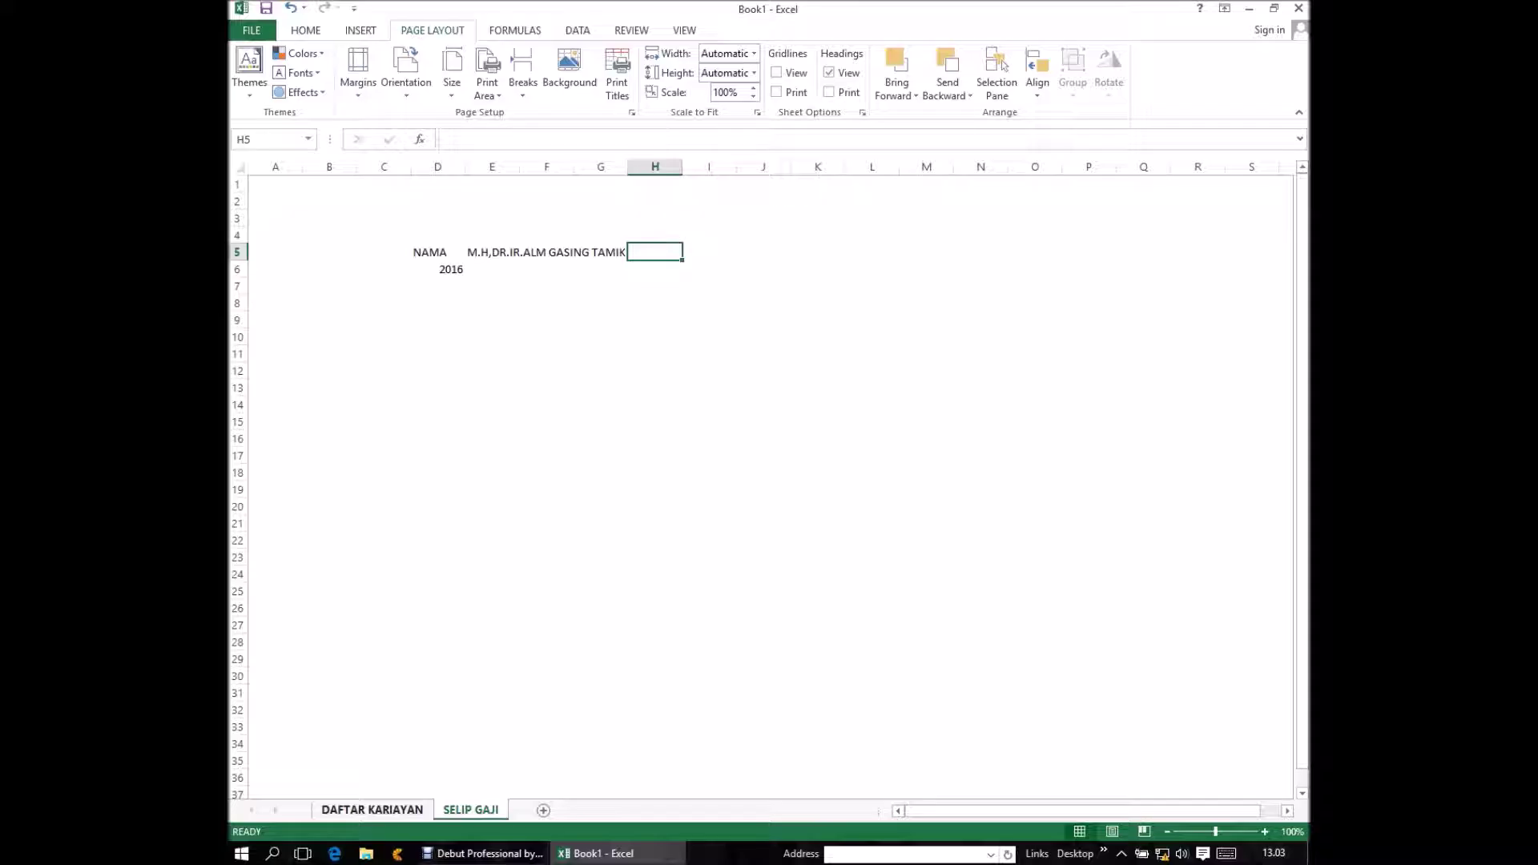
{"action": "key", "text": "Left"}
{"action": "key", "text": "Left"}
{"action": "key", "text": "Left"}
{"action": "key", "text": "Left"}
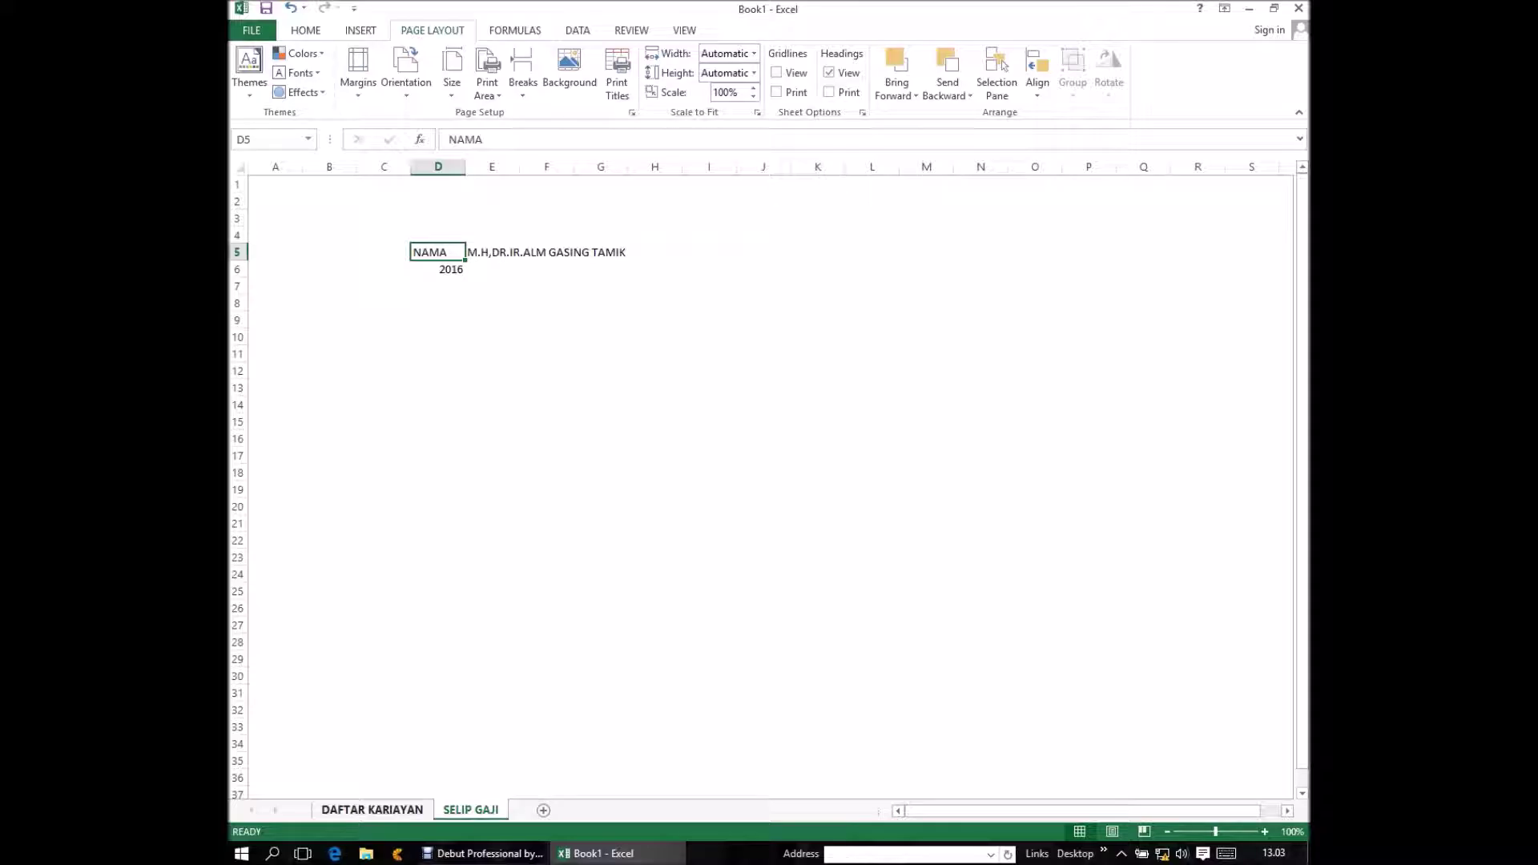
{"action": "key", "text": "shift+Right"}
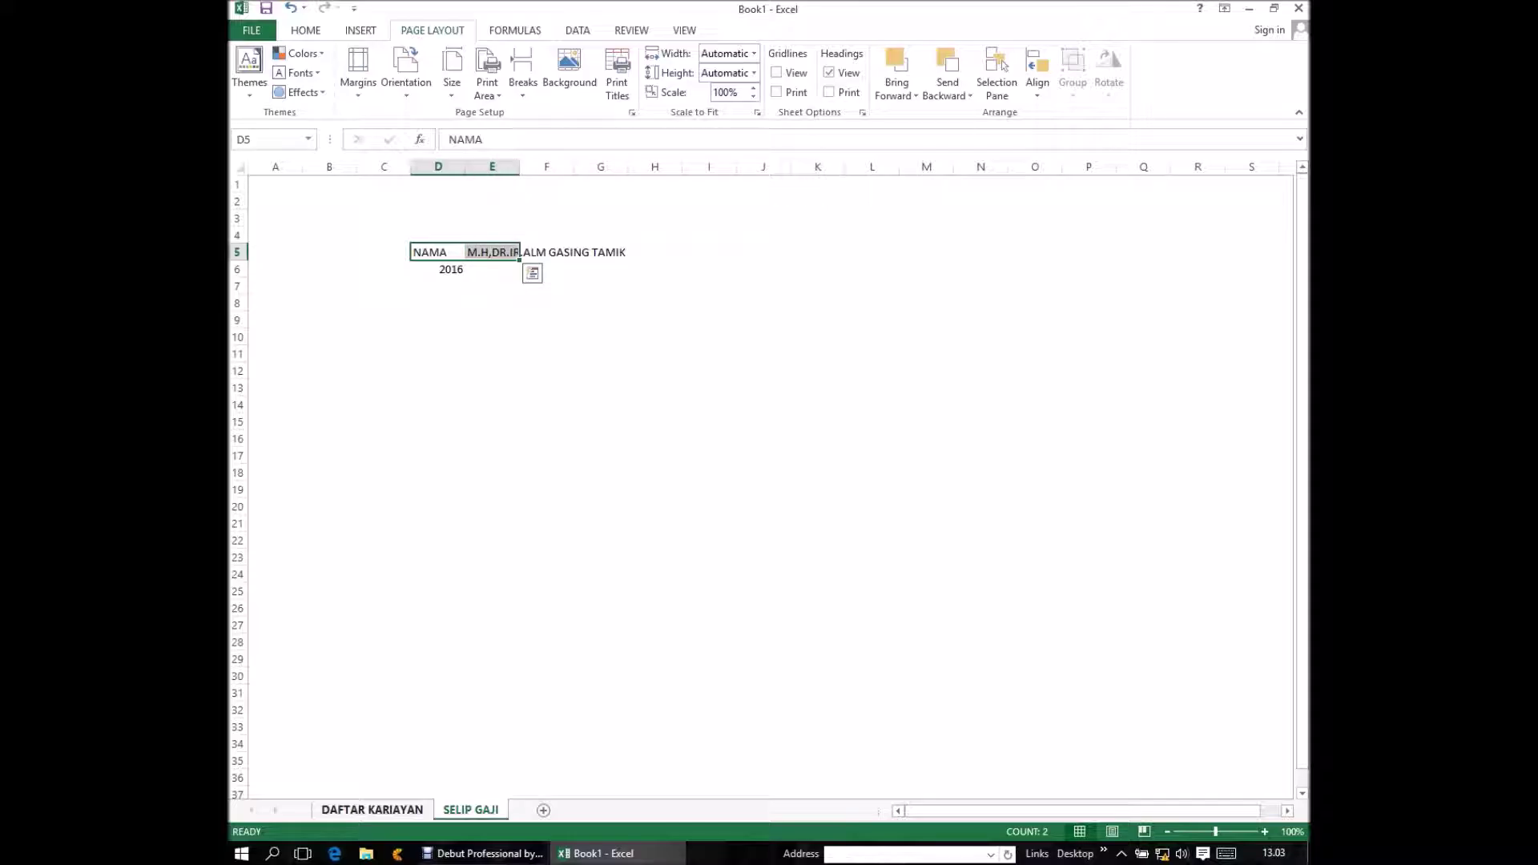
- Bold D5:E6 holding NAMA, the linked name and 2016, then go to D8
{"action": "key", "text": "shift+Down"}
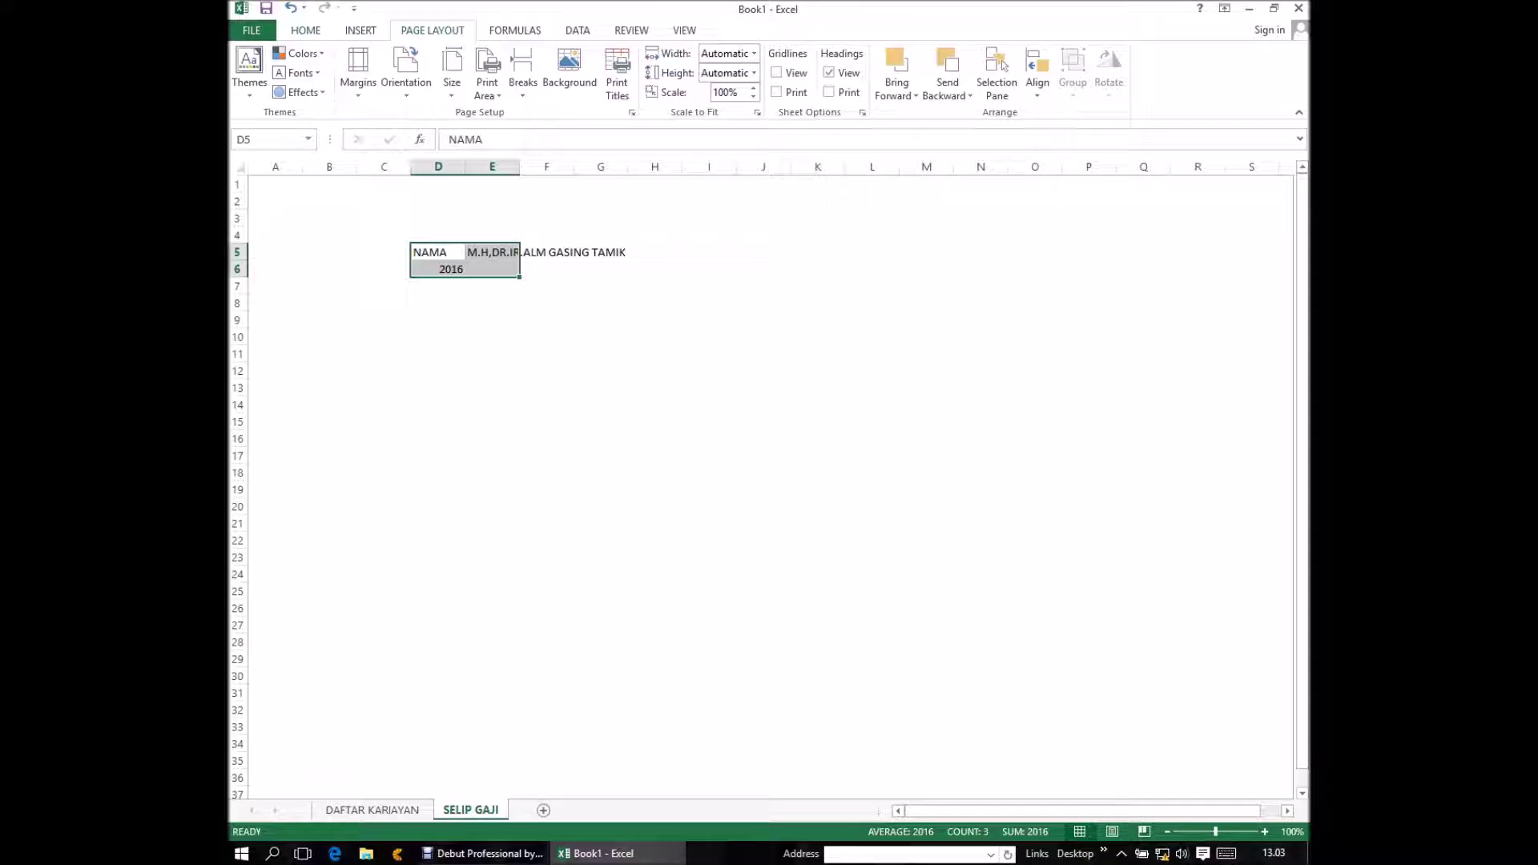
{"action": "left_click", "coordinate": [305, 29]}
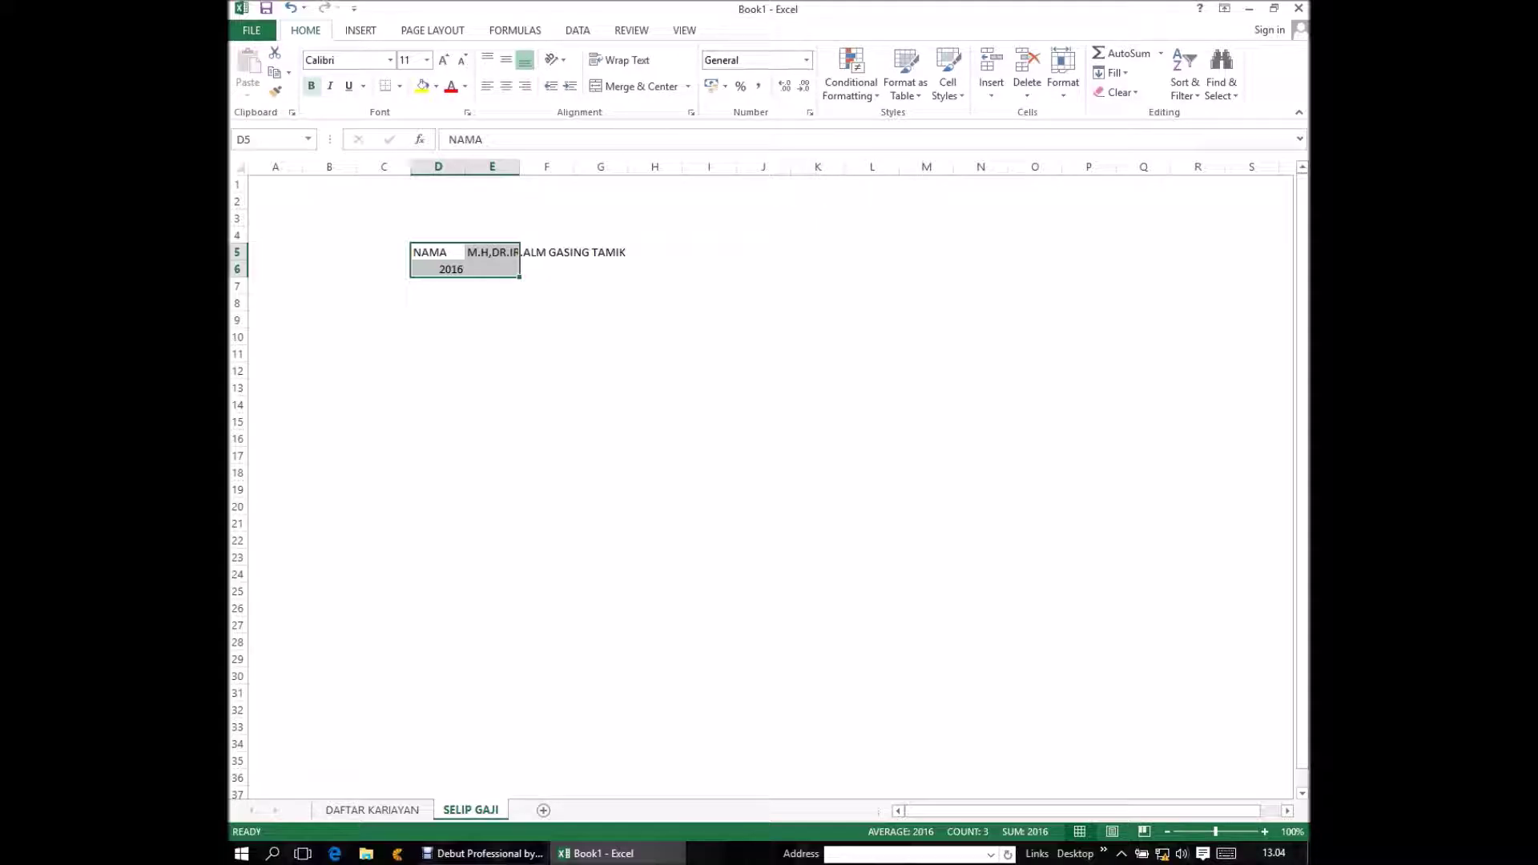
{"action": "left_click", "coordinate": [311, 86]}
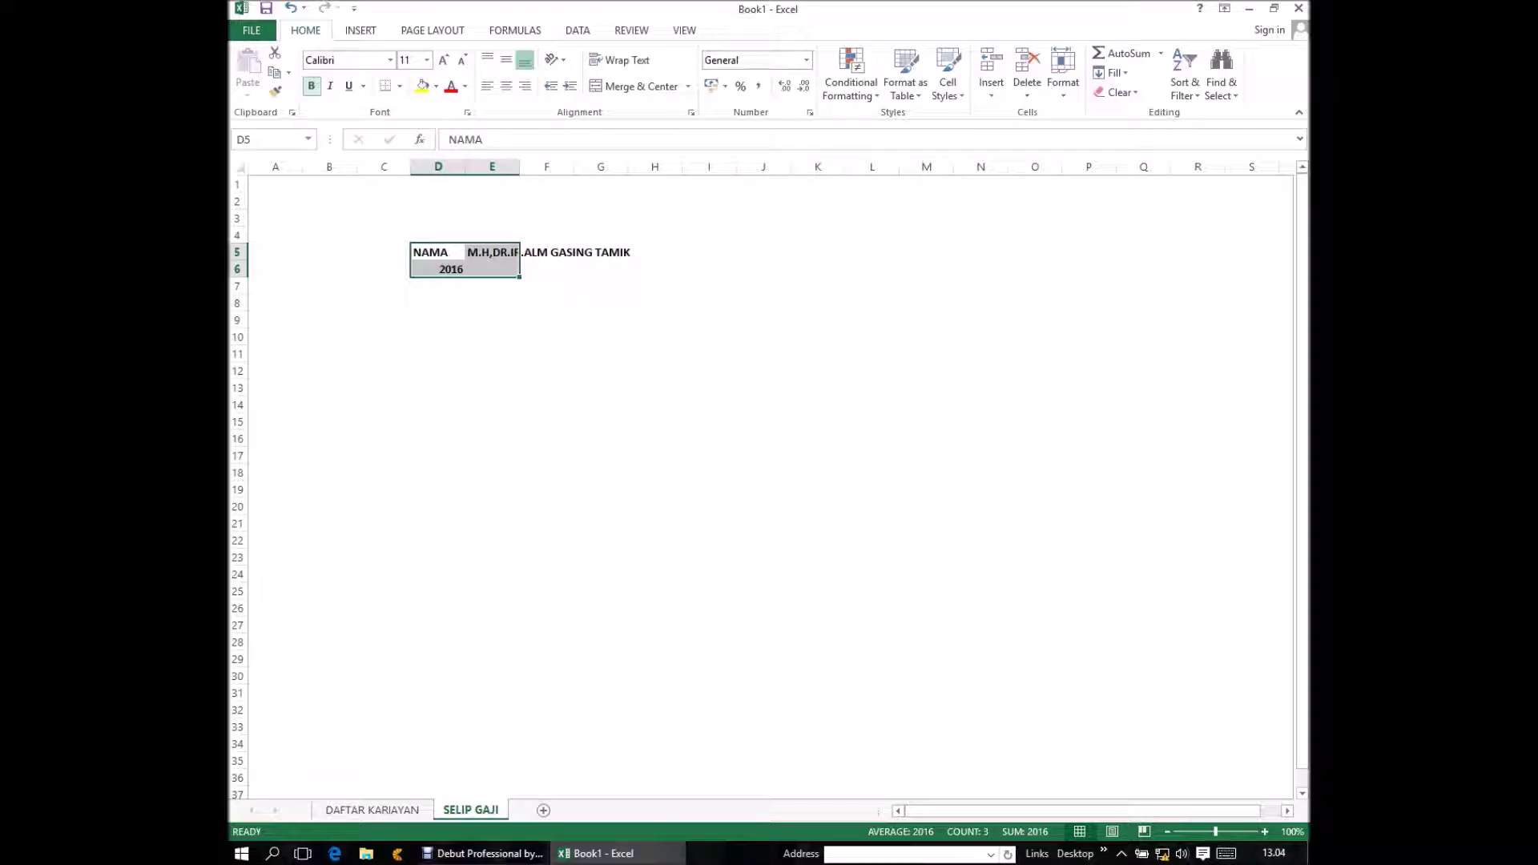
{"action": "left_click", "coordinate": [437, 353]}
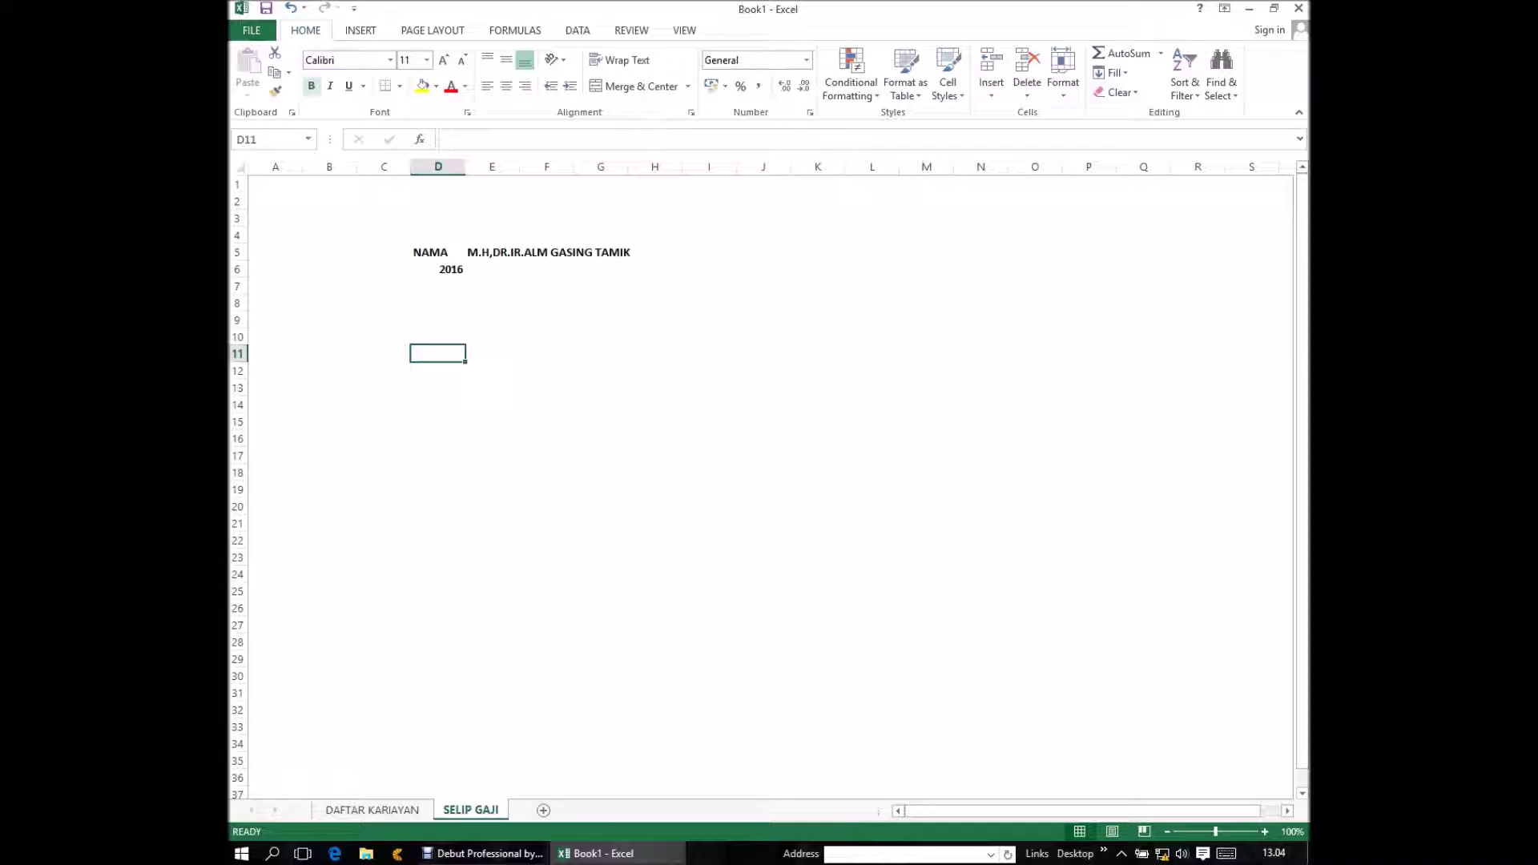
{"action": "left_click", "coordinate": [438, 320]}
{"action": "left_click", "coordinate": [437, 303]}
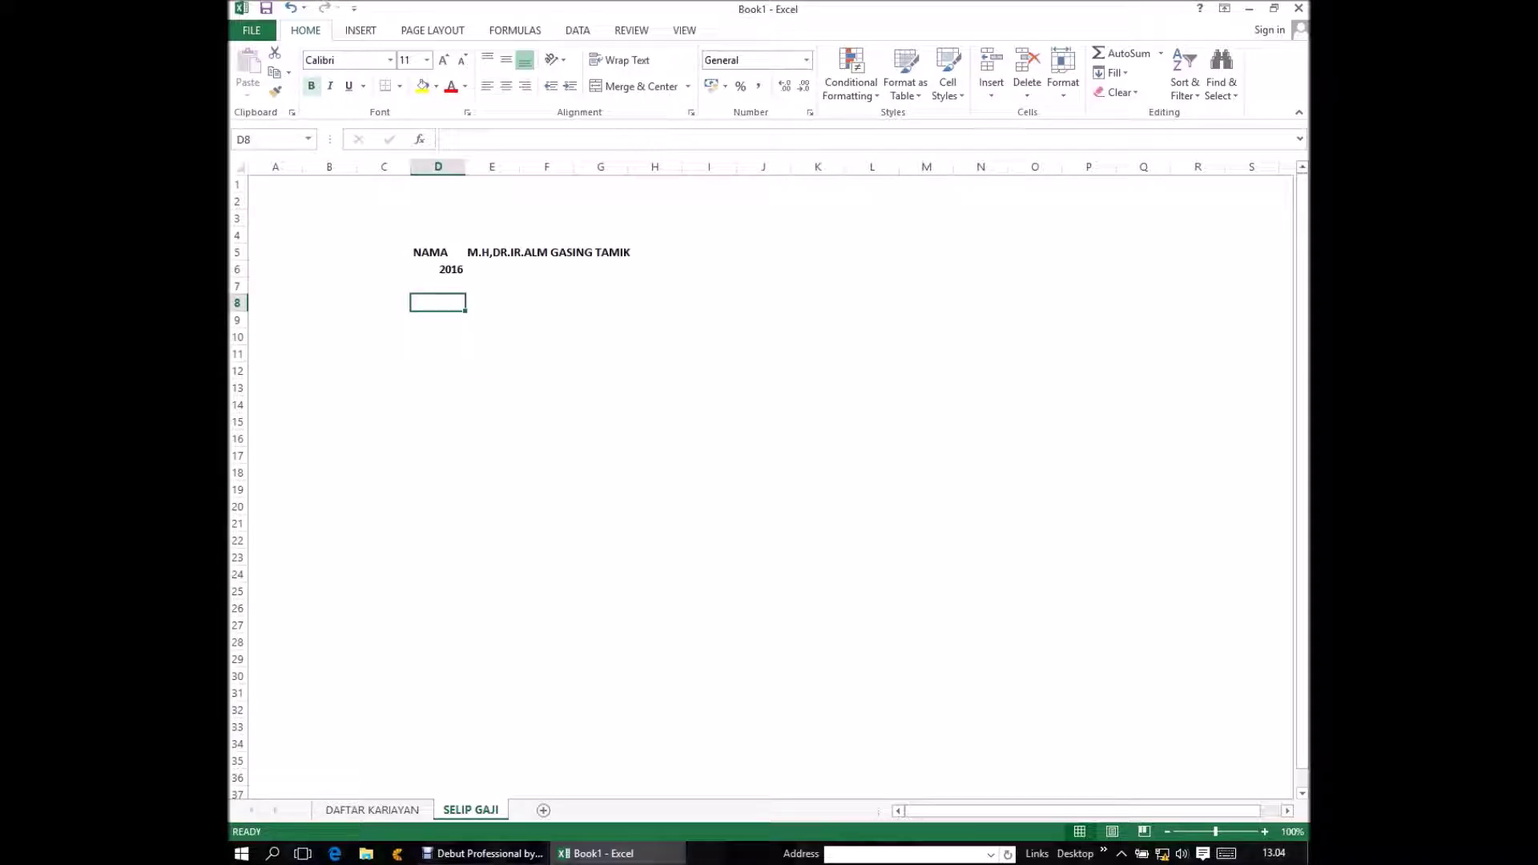
- Type GAJI POKOK in D8 and GAJI BUTA in D9, correcting typos along the way
{"action": "type", "text": "G"}
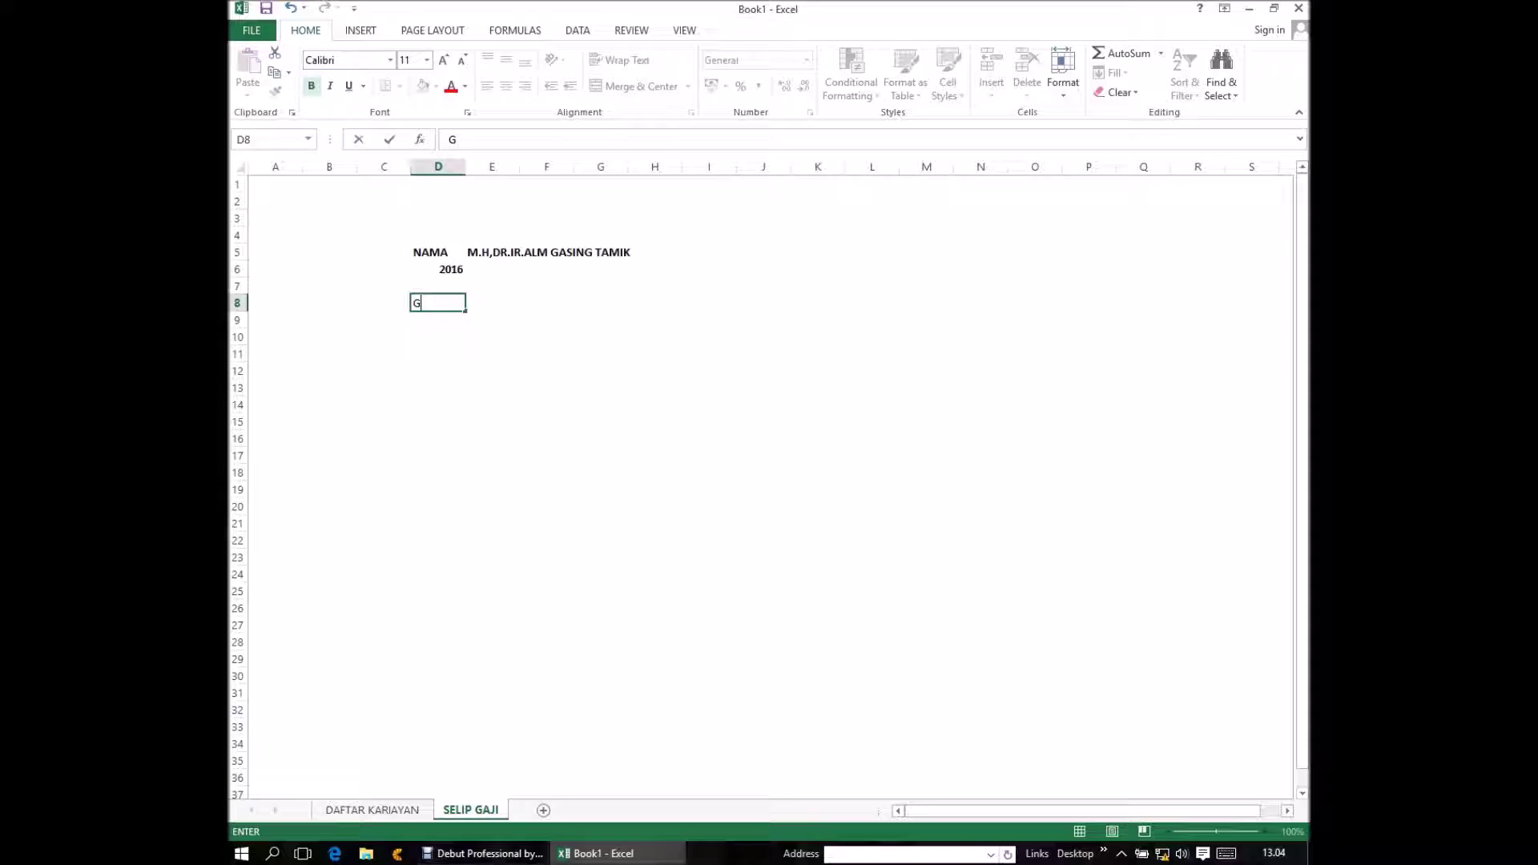
{"action": "type", "text": "AJI"}
{"action": "type", "text": " P"}
{"action": "type", "text": "O"}
{"action": "type", "text": "KO"}
{"action": "type", "text": "K"}
{"action": "key", "text": "Return"}
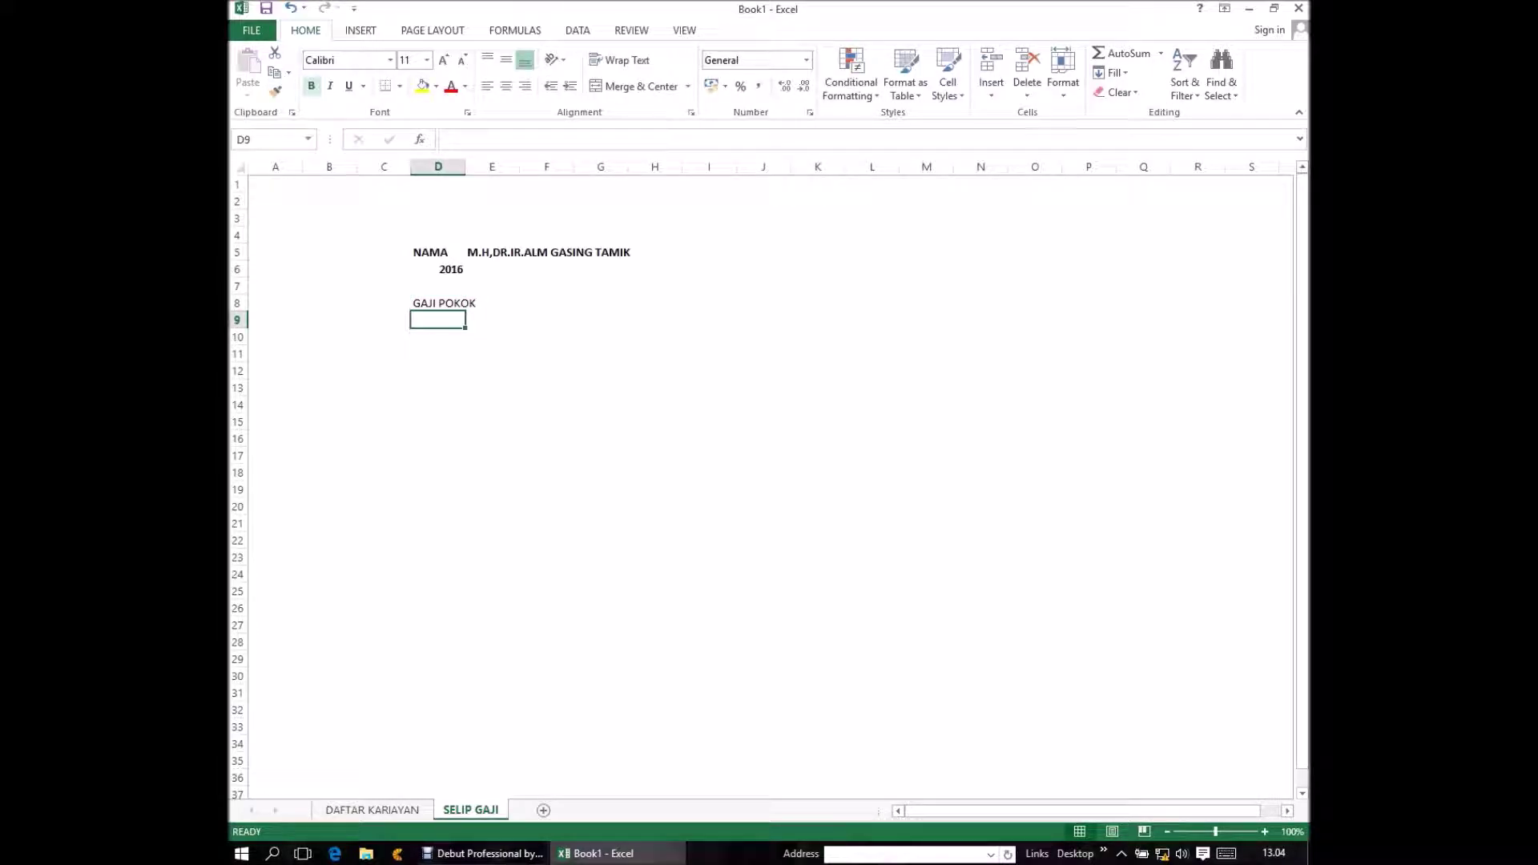
{"action": "type", "text": "GGA"}
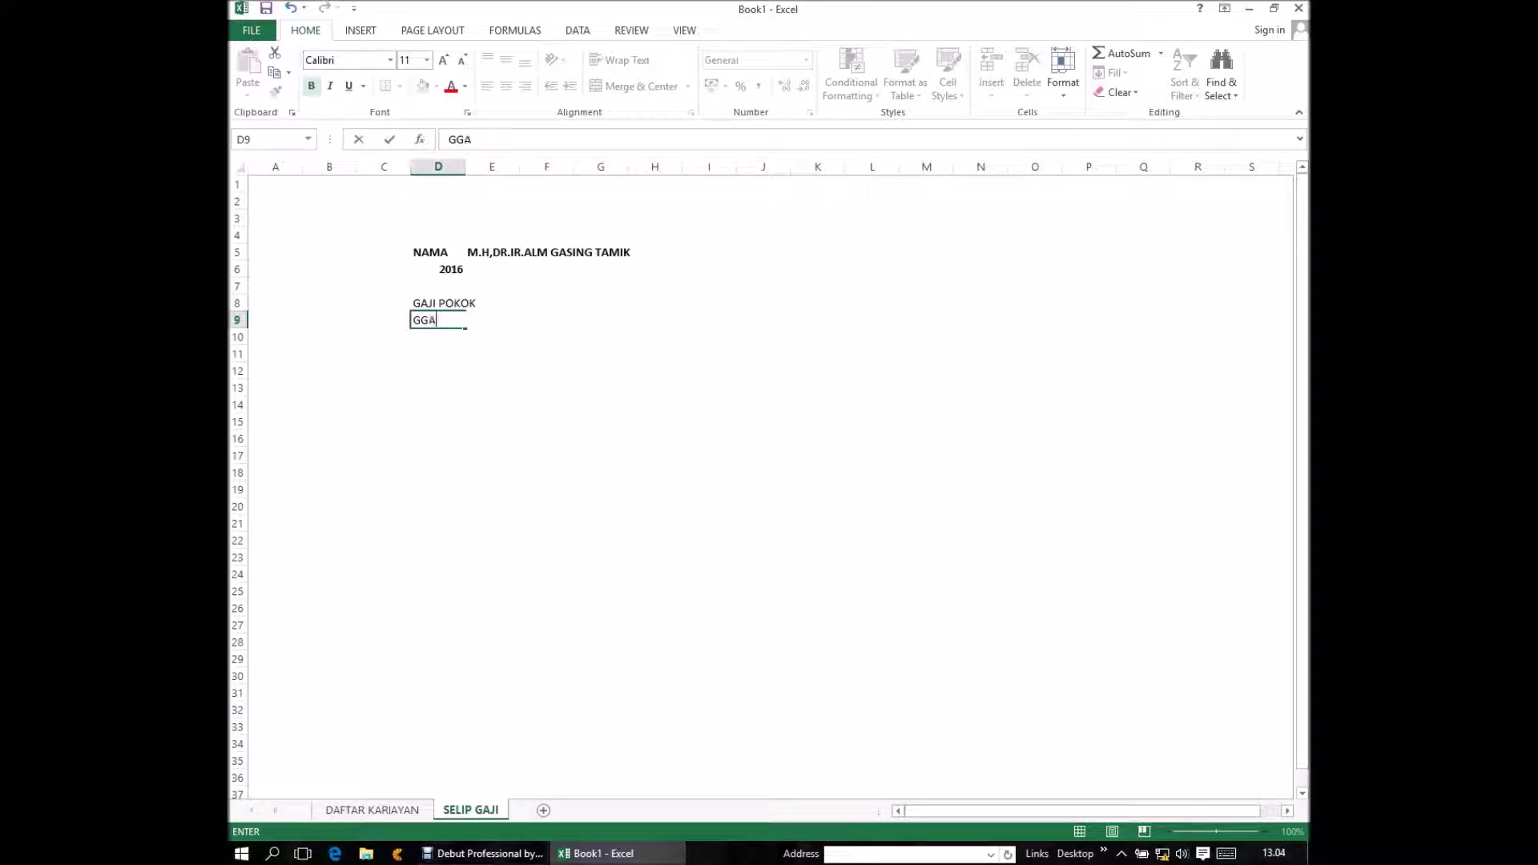
{"action": "type", "text": "JI"}
{"action": "key", "text": "BackSpace"}
{"action": "key", "text": "BackSpace"}
{"action": "key", "text": "BackSpace"}
{"action": "key", "text": "BackSpace"}
{"action": "type", "text": "AJI "}
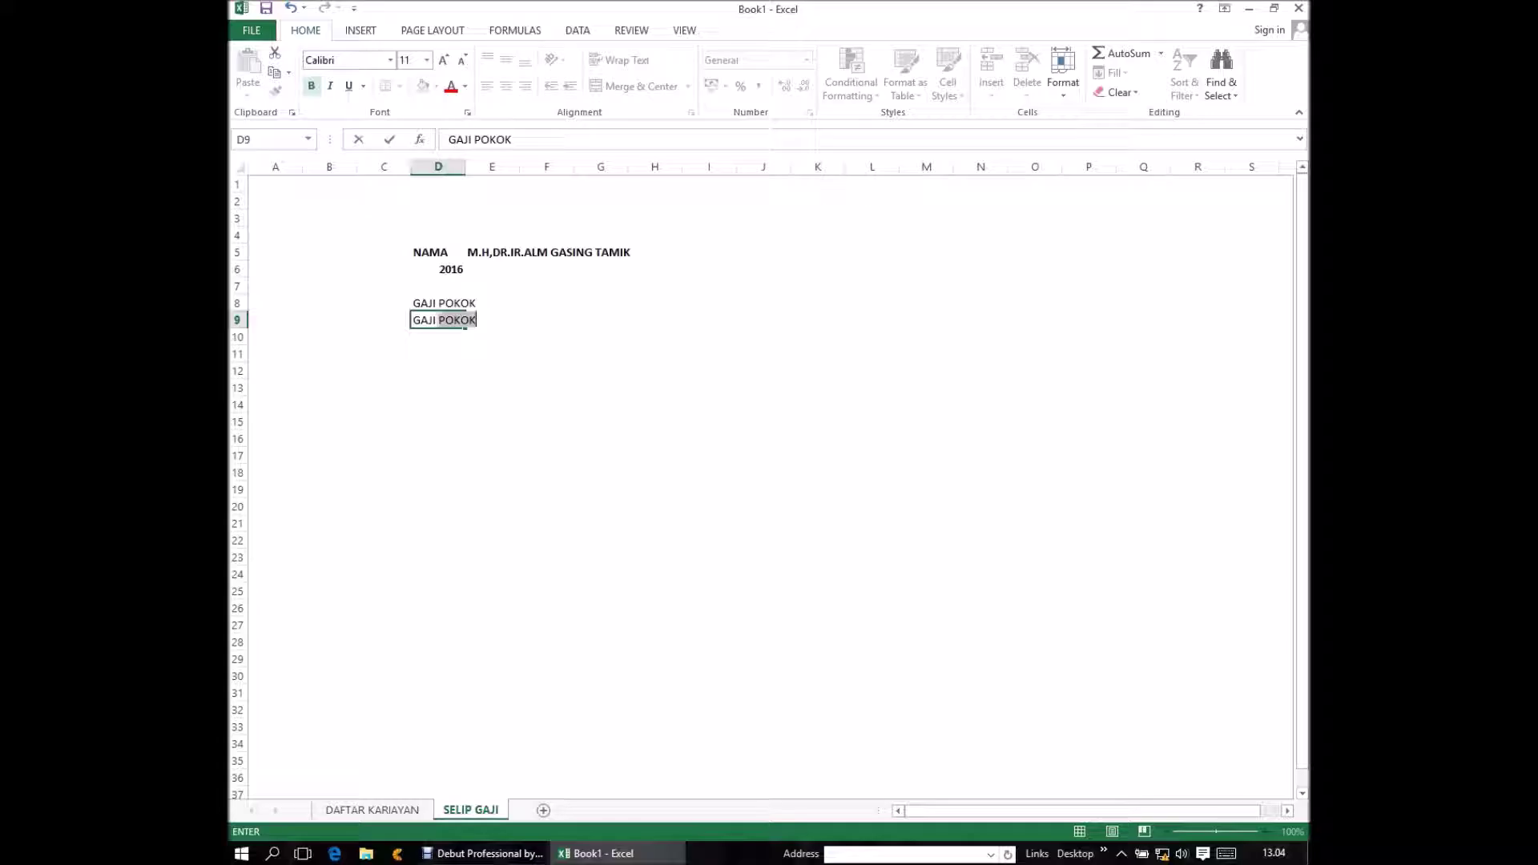
{"action": "type", "text": "UT"}
{"action": "type", "text": "A"}
{"action": "key", "text": "BackSpace"}
{"action": "key", "text": "BackSpace"}
{"action": "key", "text": "BackSpace"}
{"action": "type", "text": "B"}
{"action": "type", "text": "UTAA"}
{"action": "key", "text": "BackSpace"}
{"action": "key", "text": "Return"}
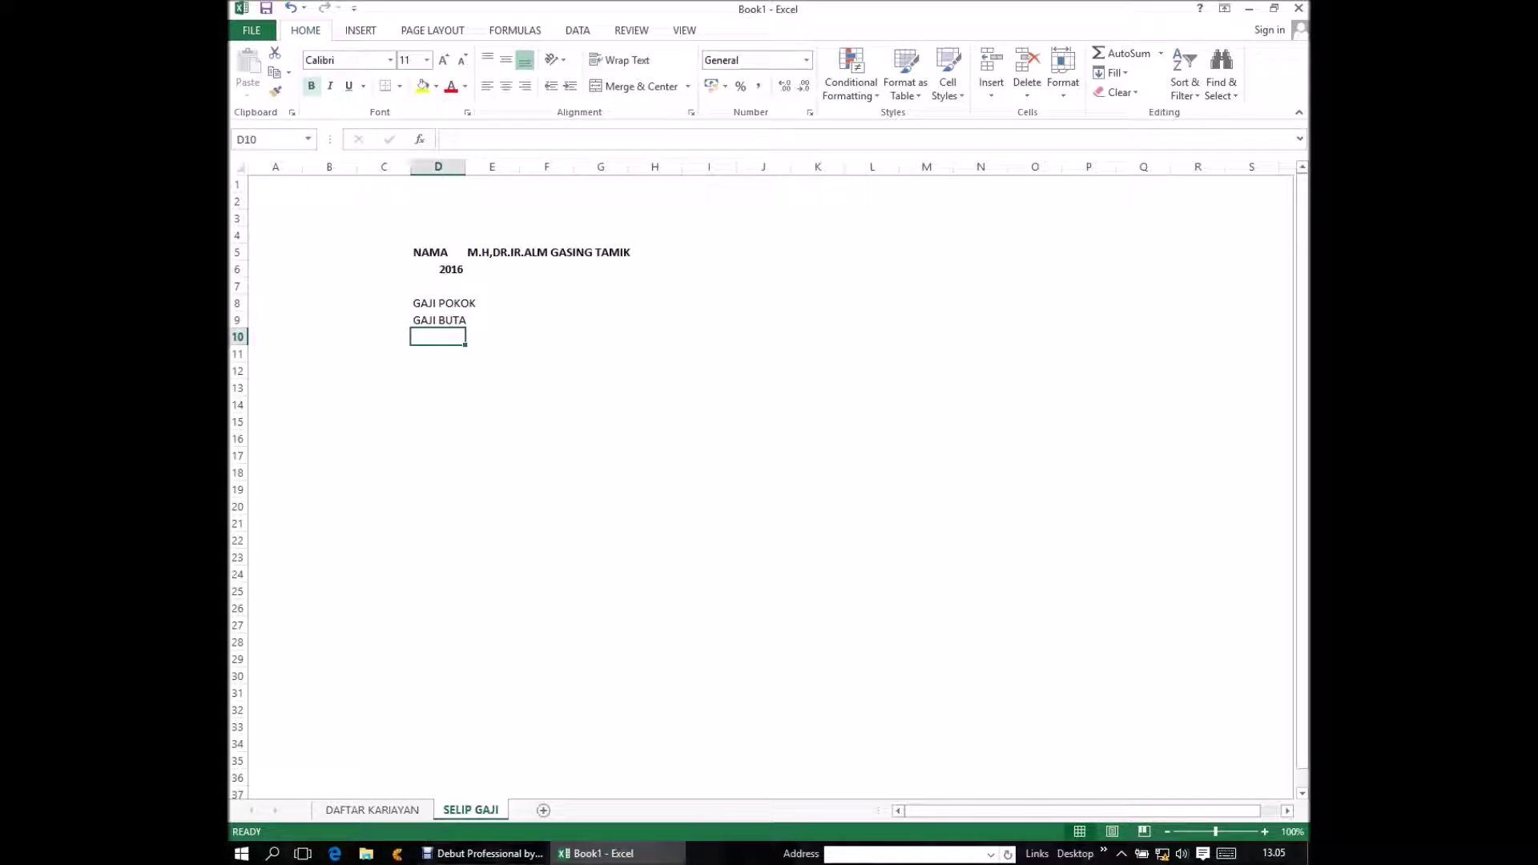
- Enter GAJI KOTOR BELUM DI CUCI in D10, fixing several typing mistakes
{"action": "type", "text": "GAJI "}
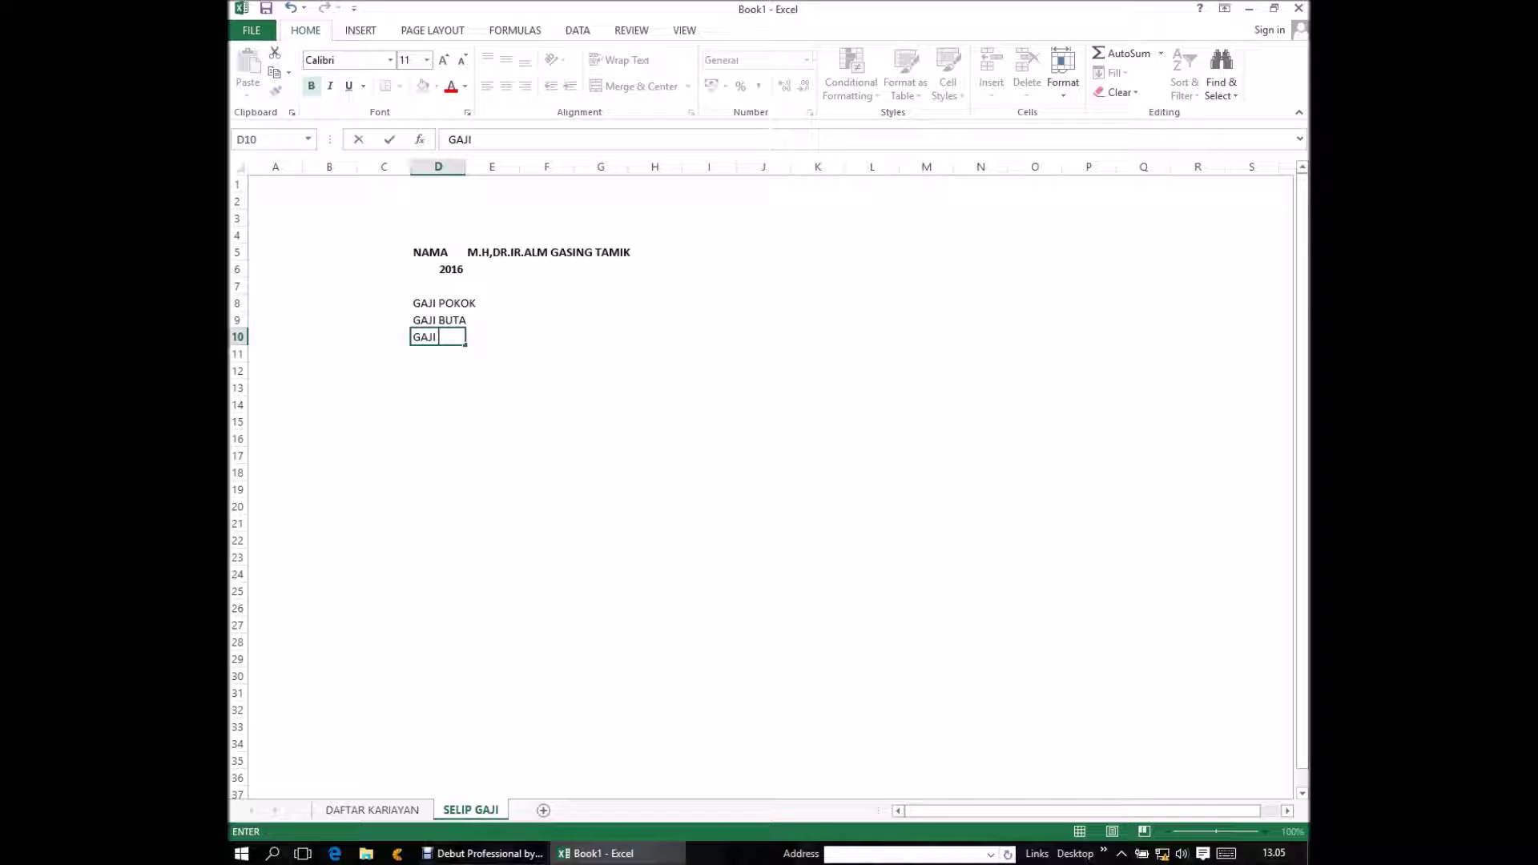
{"action": "type", "text": "U"}
{"action": "key", "text": "BackSpace"}
{"action": "type", "text": "KKO"}
{"action": "type", "text": "TO"}
{"action": "type", "text": "R"}
{"action": "type", "text": "\\"}
{"action": "key", "text": "BackSpace"}
{"action": "key", "text": "BackSpace"}
{"action": "key", "text": "BackSpace"}
{"action": "key", "text": "BackSpace"}
{"action": "type", "text": "OTR"}
{"action": "key", "text": "BackSpace"}
{"action": "key", "text": "BackSpace"}
{"action": "type", "text": "TO"}
{"action": "type", "text": "R "}
{"action": "type", "text": "E"}
{"action": "type", "text": "LU"}
{"action": "key", "text": "BackSpace"}
{"action": "key", "text": "BackSpace"}
{"action": "key", "text": "BackSpace"}
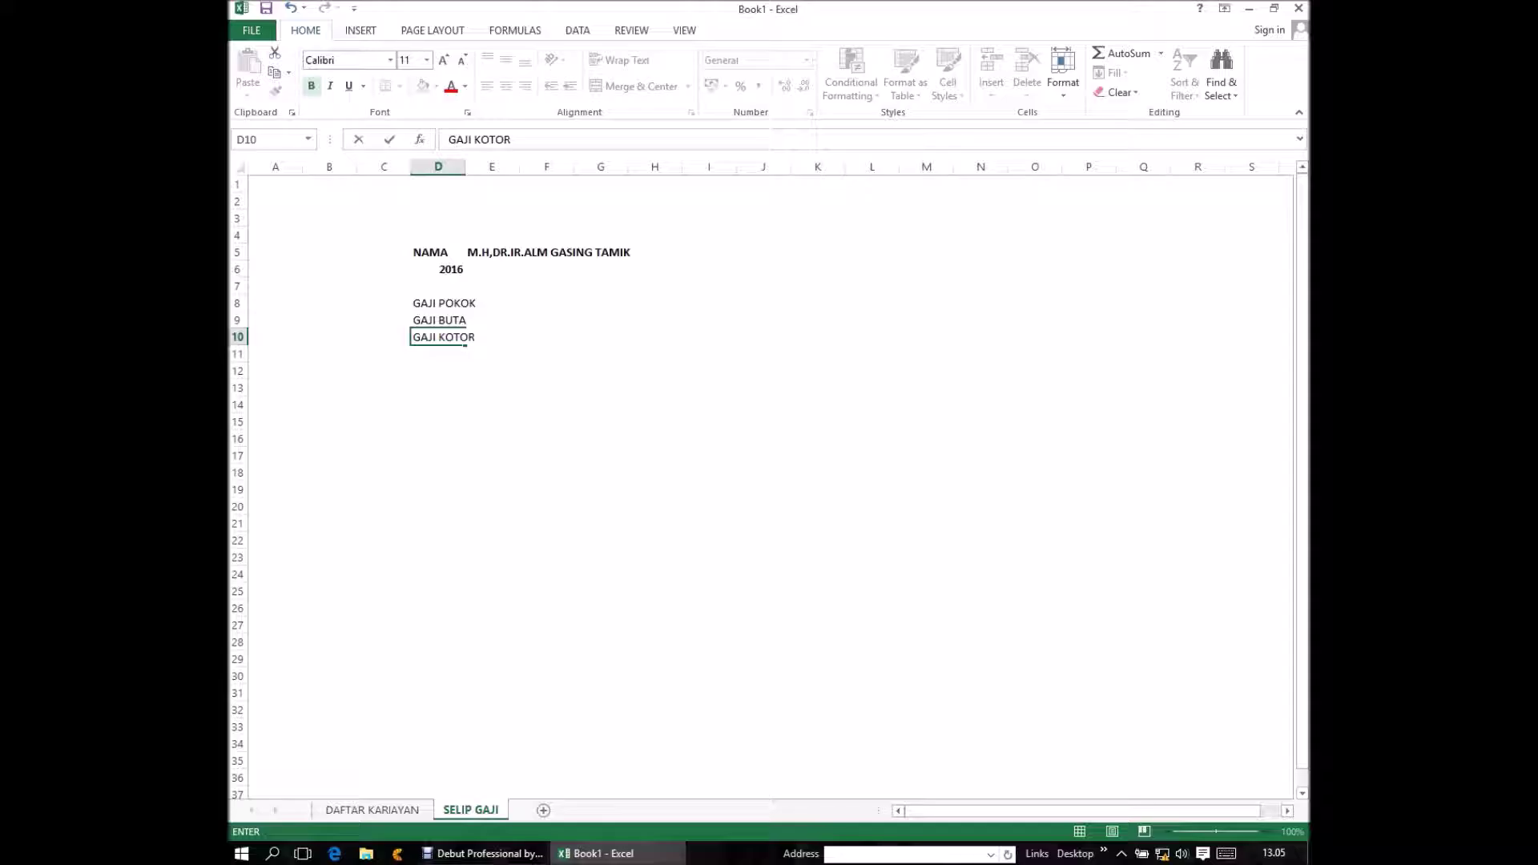
{"action": "type", "text": "BELUM "}
{"action": "type", "text": "D"}
{"action": "type", "text": "I"}
{"action": "type", "text": " C"}
{"action": "type", "text": "U"}
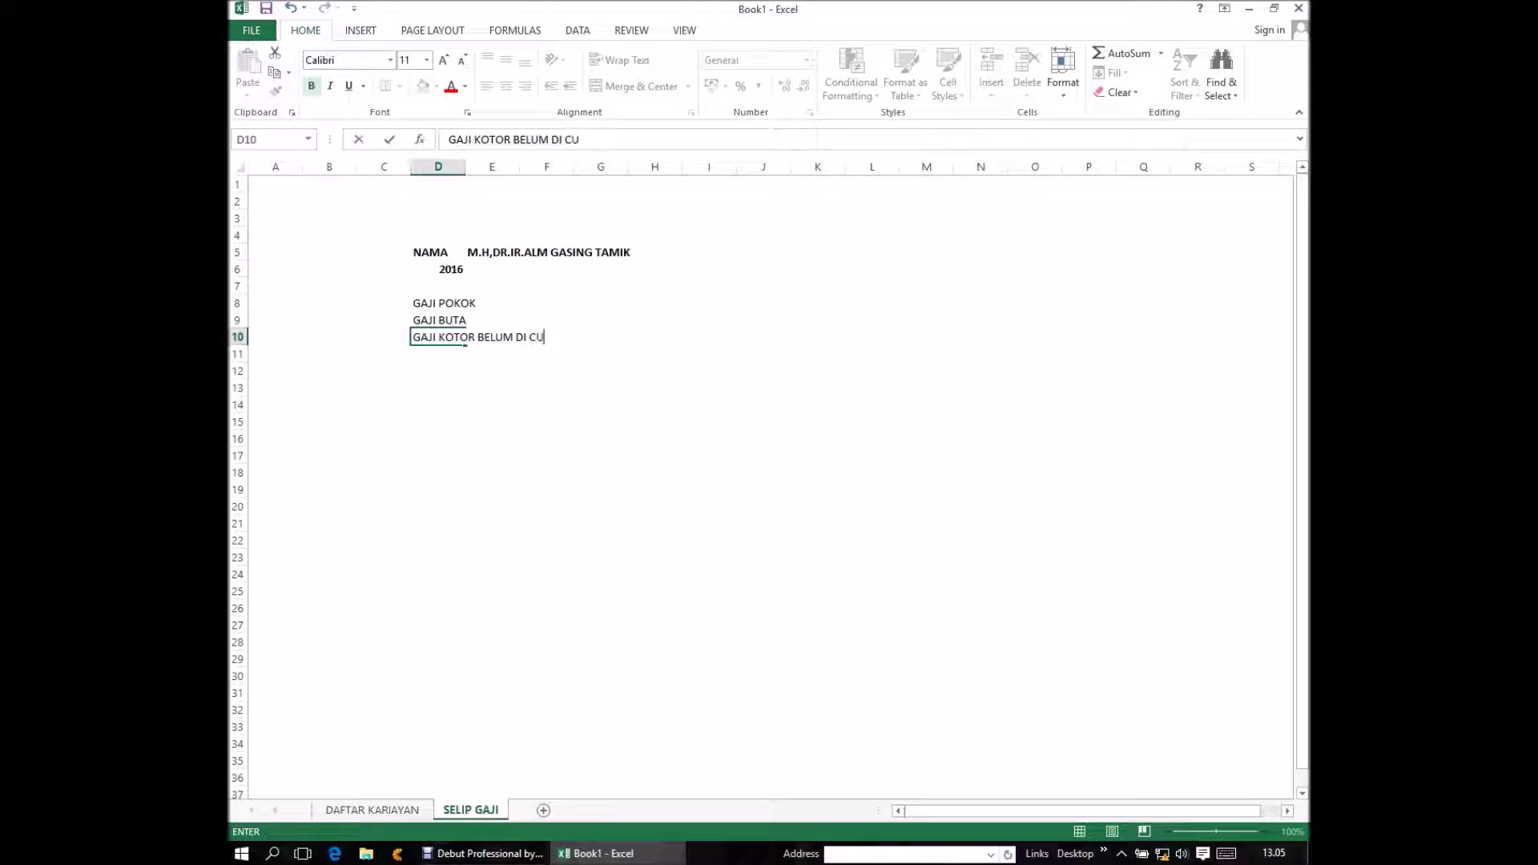
{"action": "type", "text": "CI"}
{"action": "key", "text": "Return"}
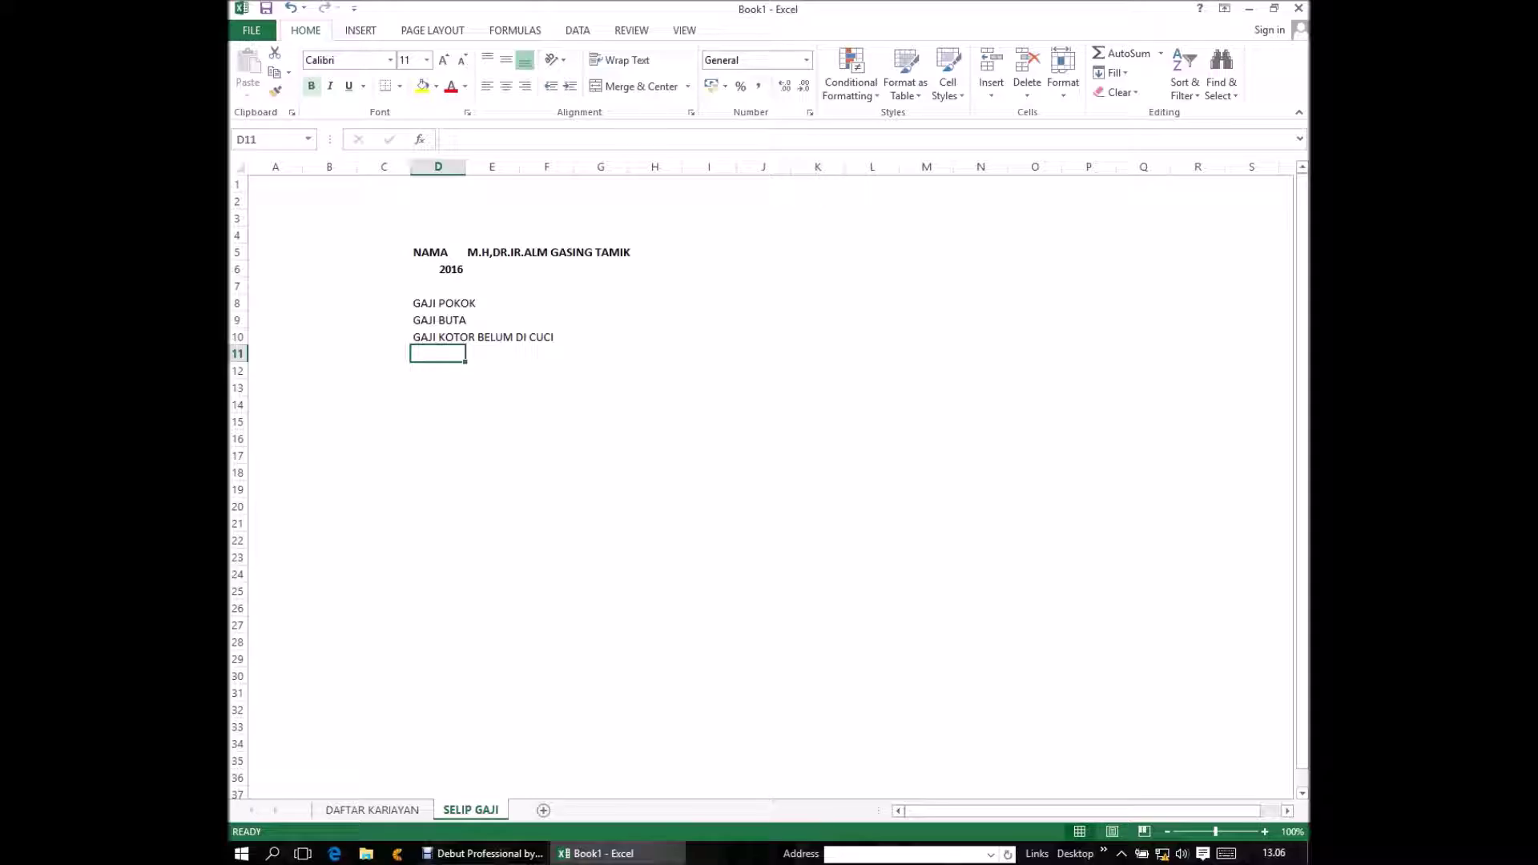
- Enter GAJI BERSIH SUDAH DI CUCI TAPI BELUM DI JEMUR in D11, correcting the TAPI typo
{"action": "type", "text": "G"}
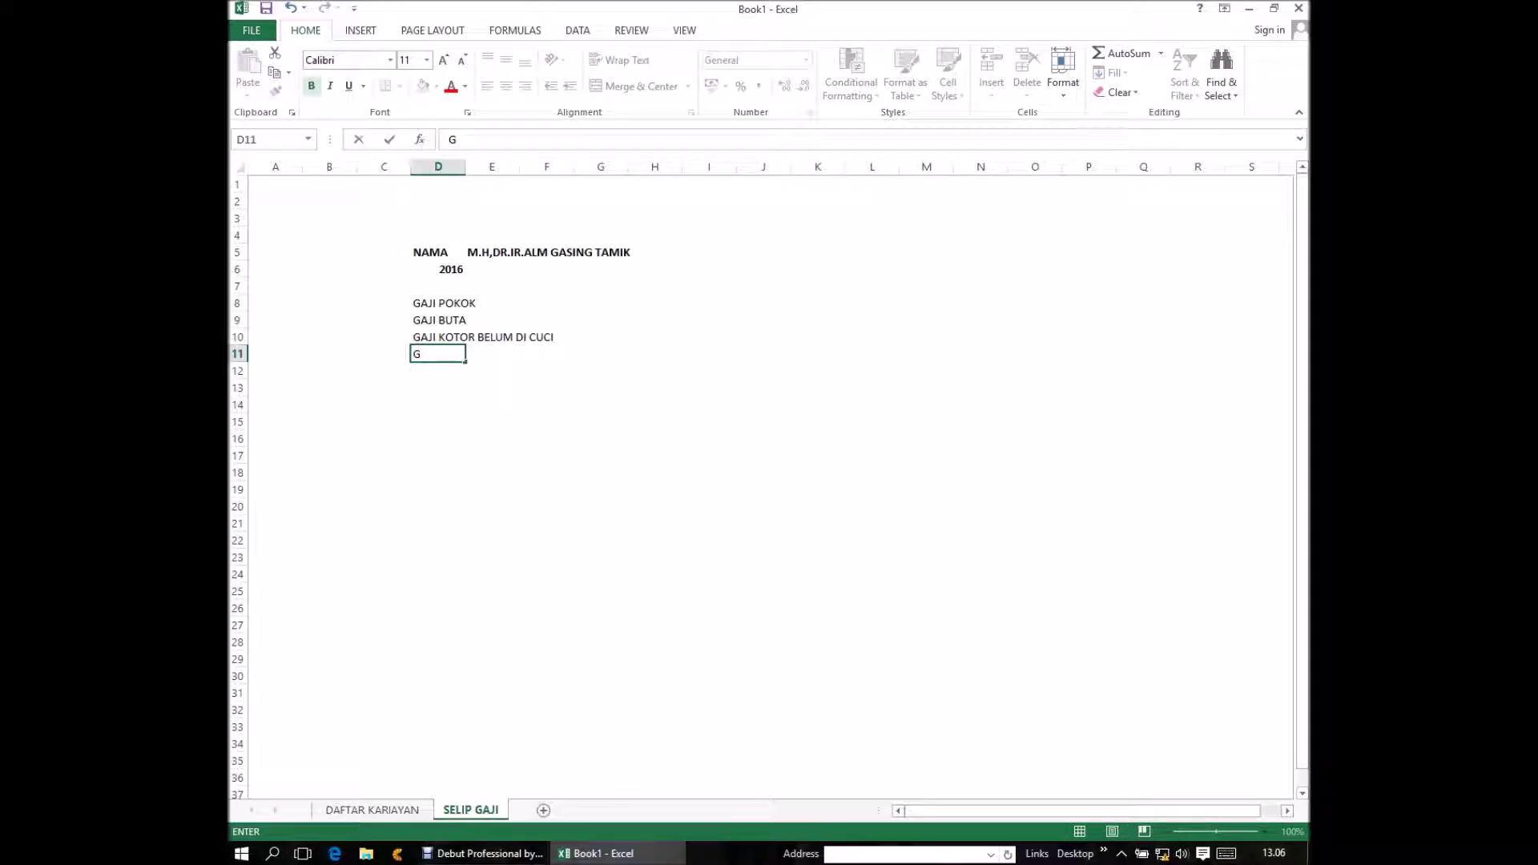
{"action": "type", "text": "A"}
{"action": "type", "text": "J"}
{"action": "type", "text": "BUTA"}
{"action": "type", "text": "E"}
{"action": "type", "text": "RS"}
{"action": "type", "text": "I"}
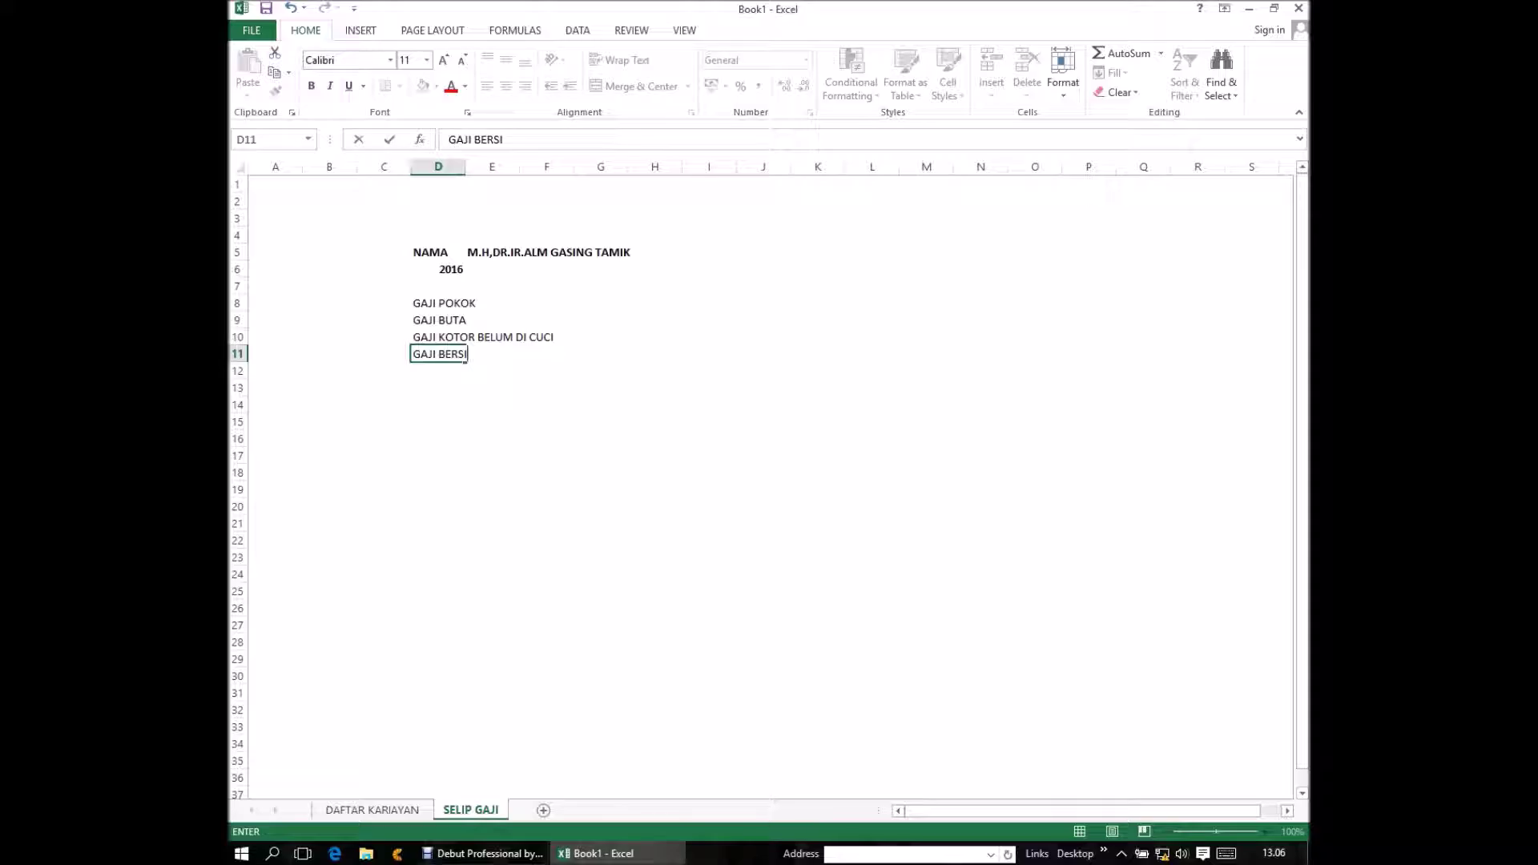
{"action": "type", "text": "H"}
{"action": "type", "text": "SU"}
{"action": "type", "text": "DAH "}
{"action": "type", "text": "D"}
{"action": "type", "text": "I "}
{"action": "type", "text": "CUC"}
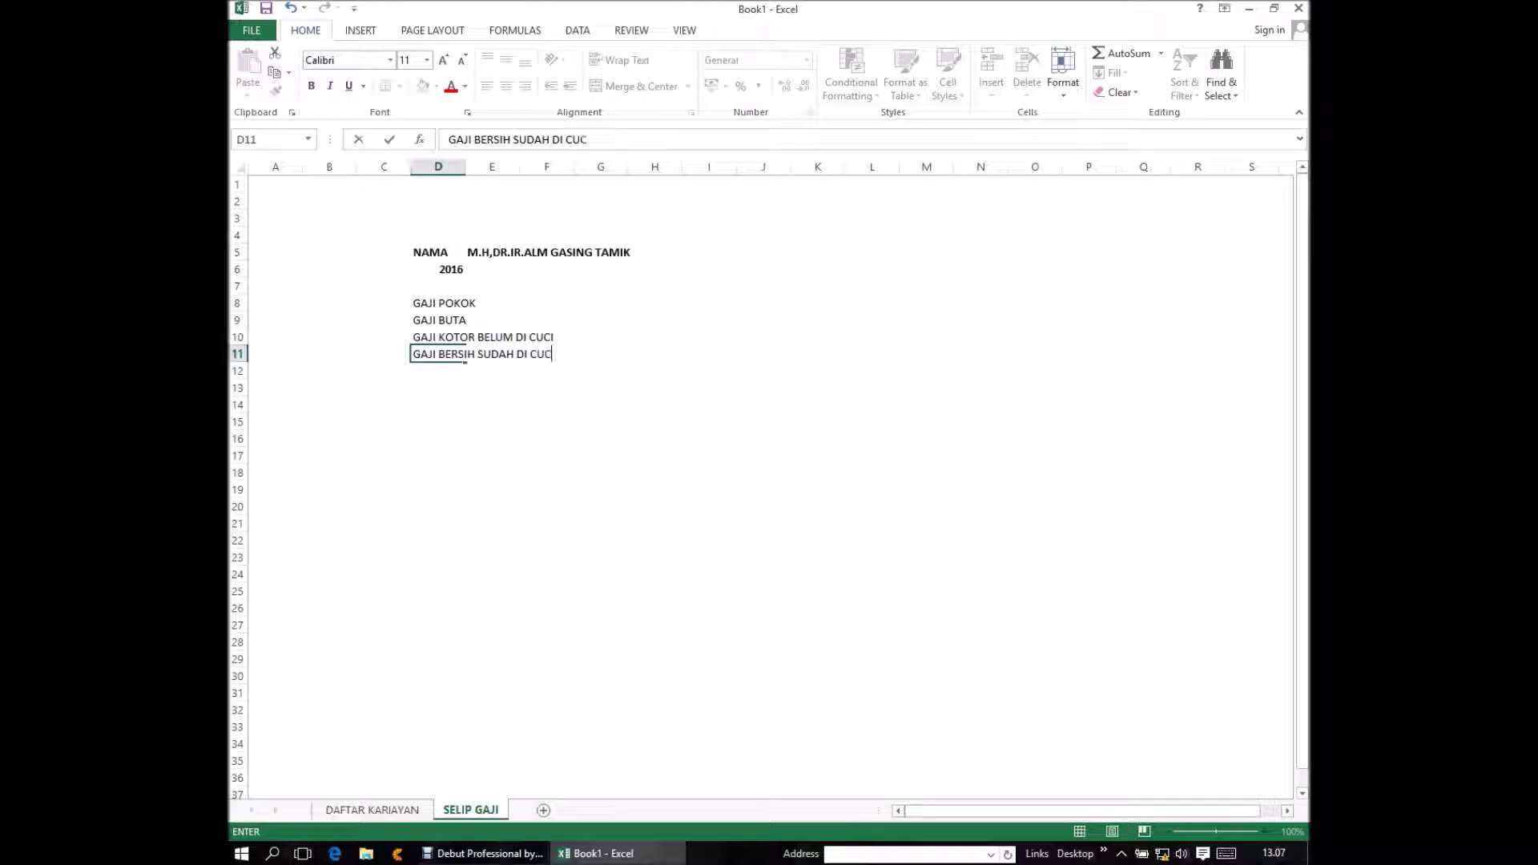
{"action": "type", "text": "I"}
{"action": "type", "text": " T"}
{"action": "type", "text": "PI"}
{"action": "key", "text": "BackSpace"}
{"action": "key", "text": "BackSpace"}
{"action": "type", "text": "API BELUM DI "}
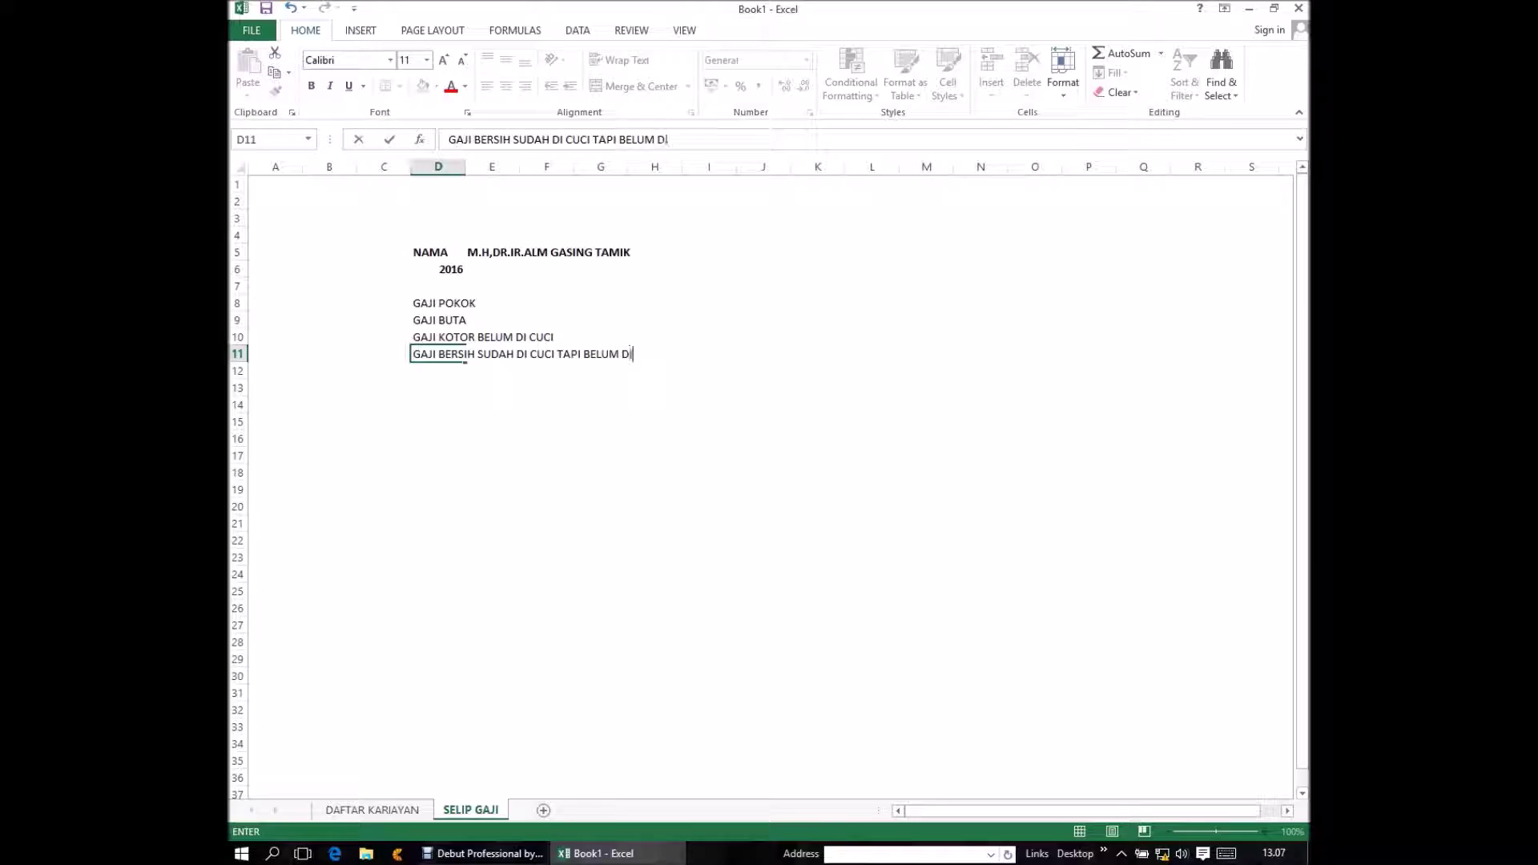
{"action": "type", "text": "JEM"}
{"action": "type", "text": "U"}
{"action": "type", "text": "R"}
{"action": "key", "text": "Return"}
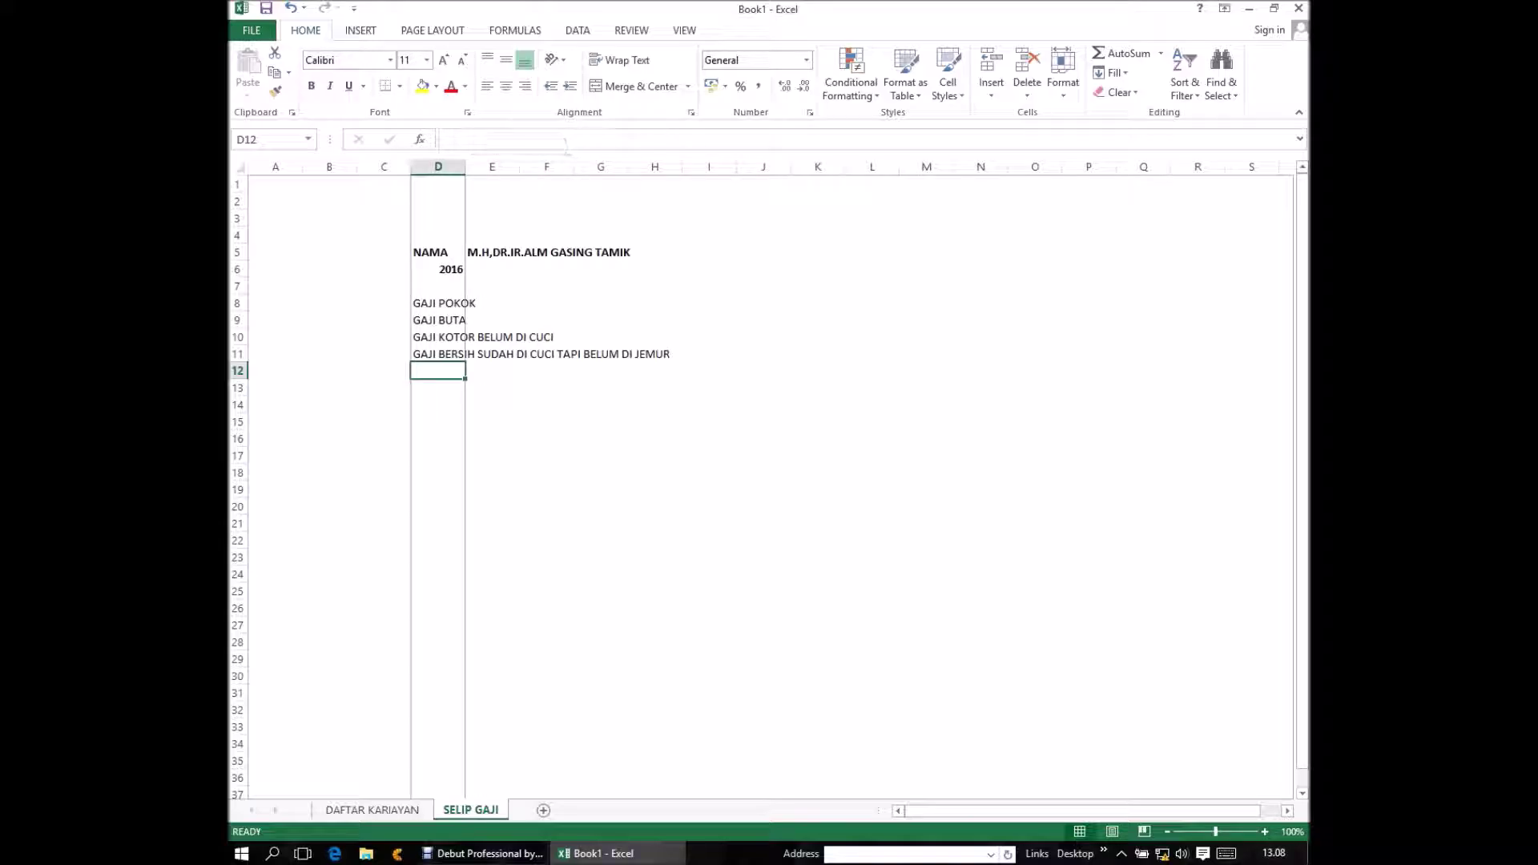
- Widen column D to fit the longest salary label, then close the workbook
{"action": "left_click_drag", "start_coordinate": [465, 167], "coordinate": [681, 166]}
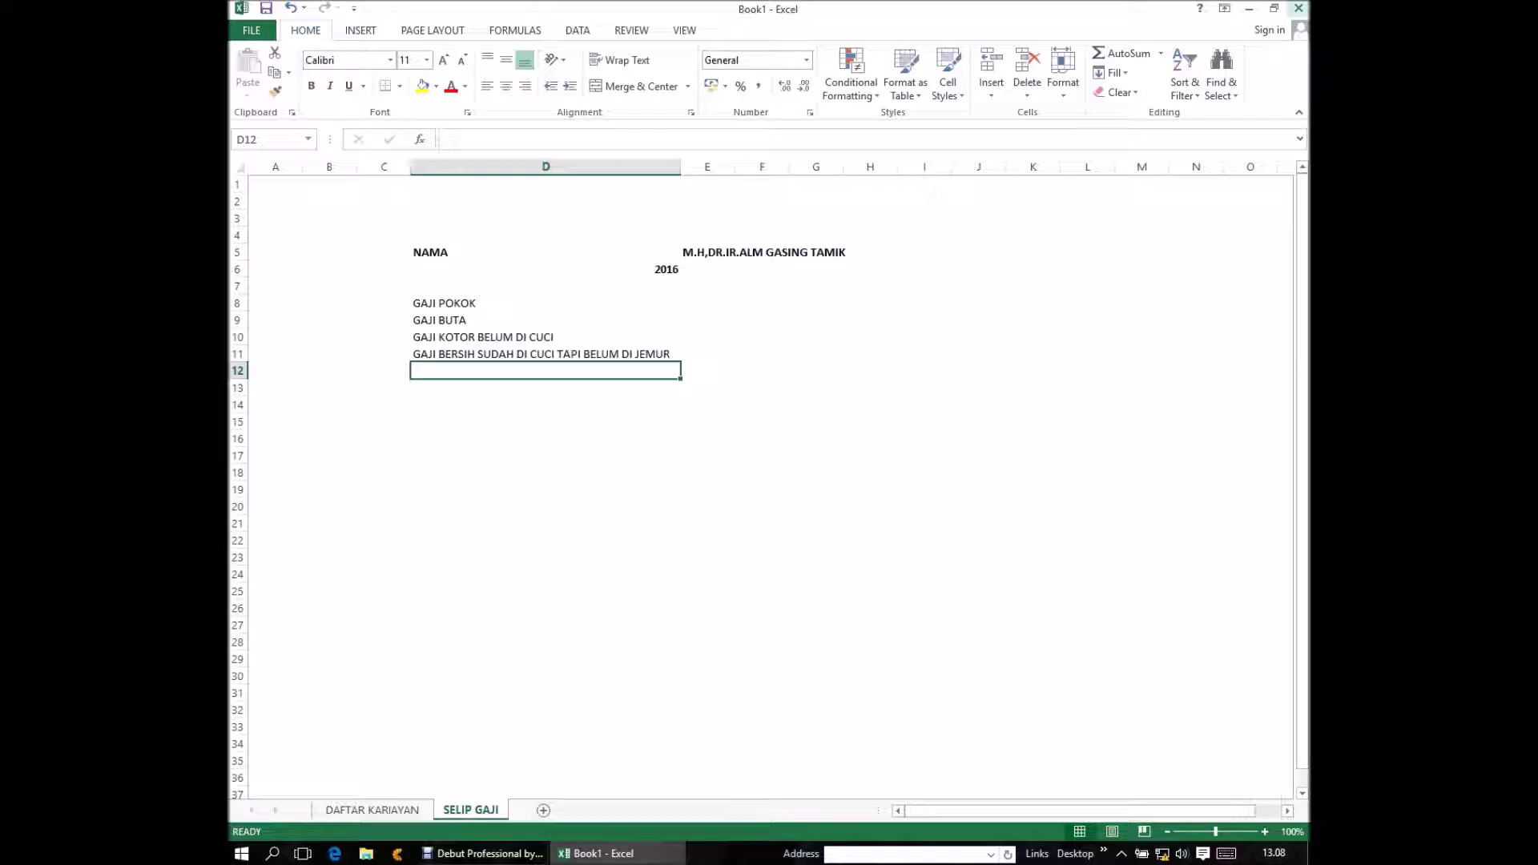
{"action": "left_click", "coordinate": [1299, 8]}
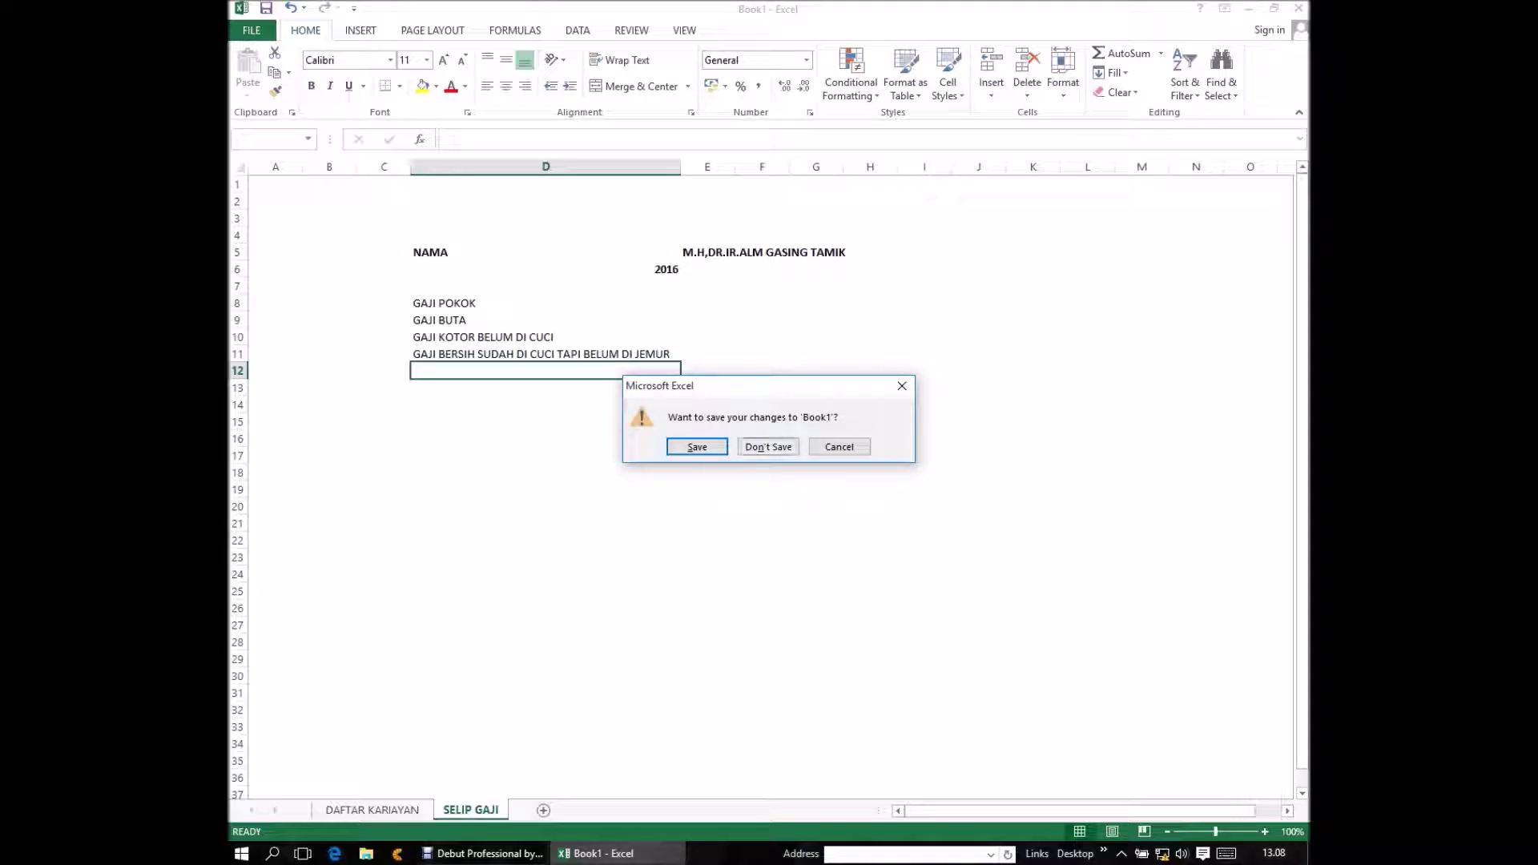
- Discard the changes to Book1 and restore the Debut Professional recorder window
{"action": "left_click", "coordinate": [768, 447]}
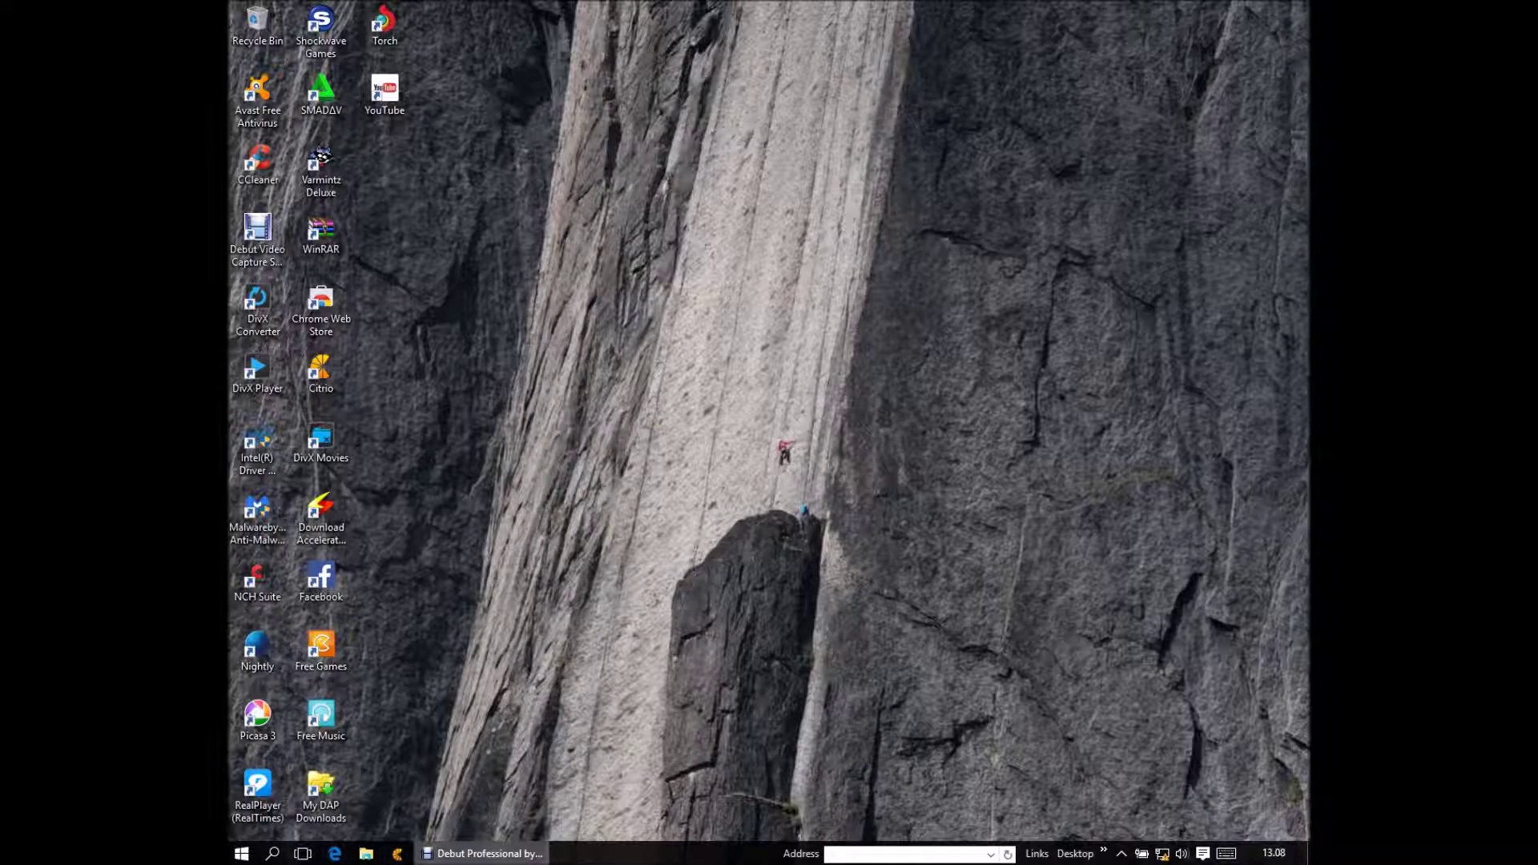
{"action": "left_click", "coordinate": [481, 853]}
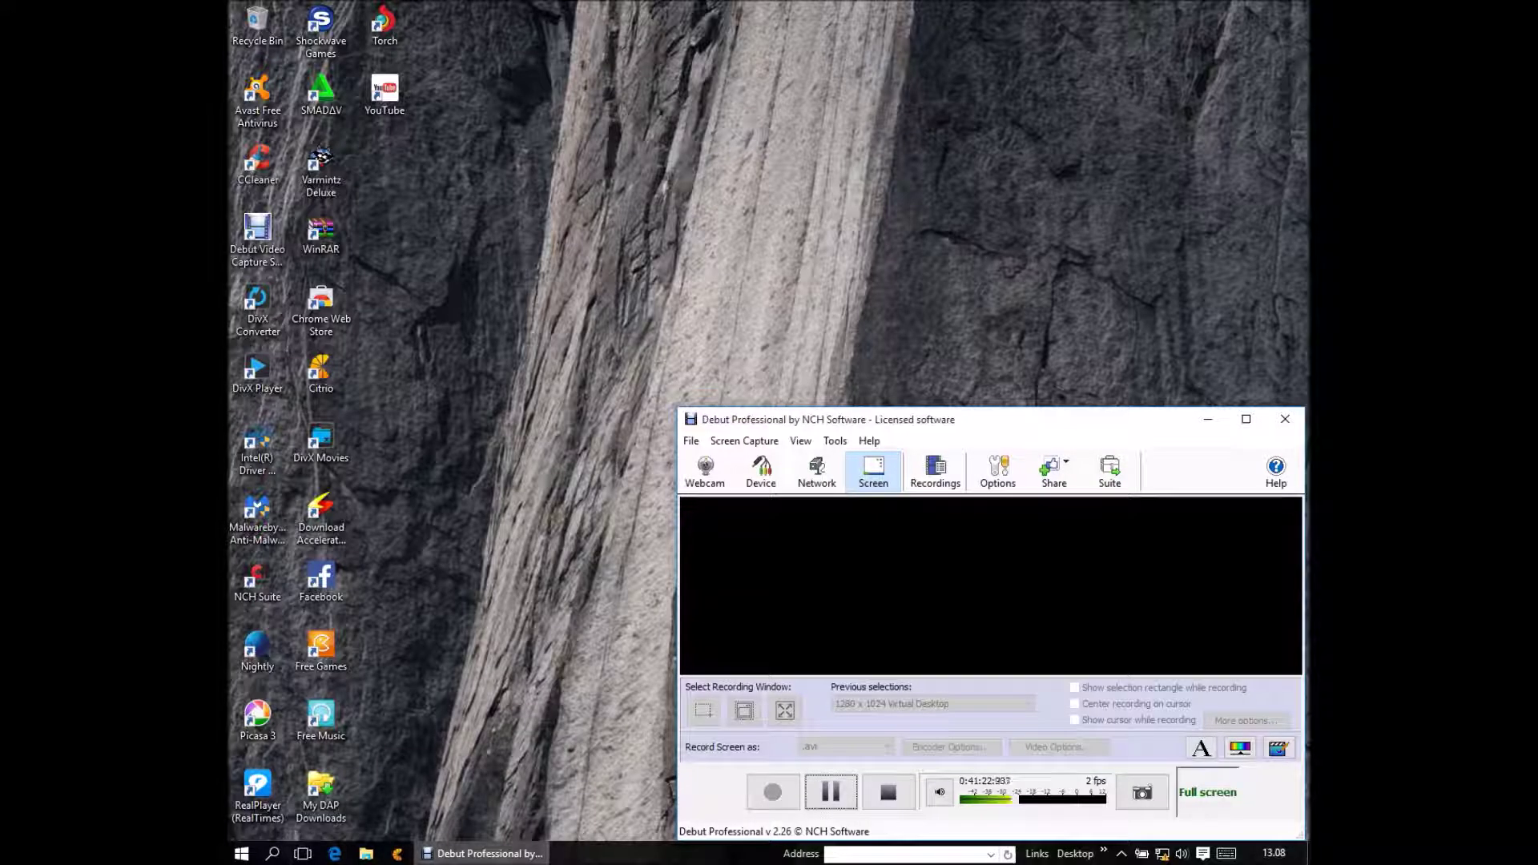